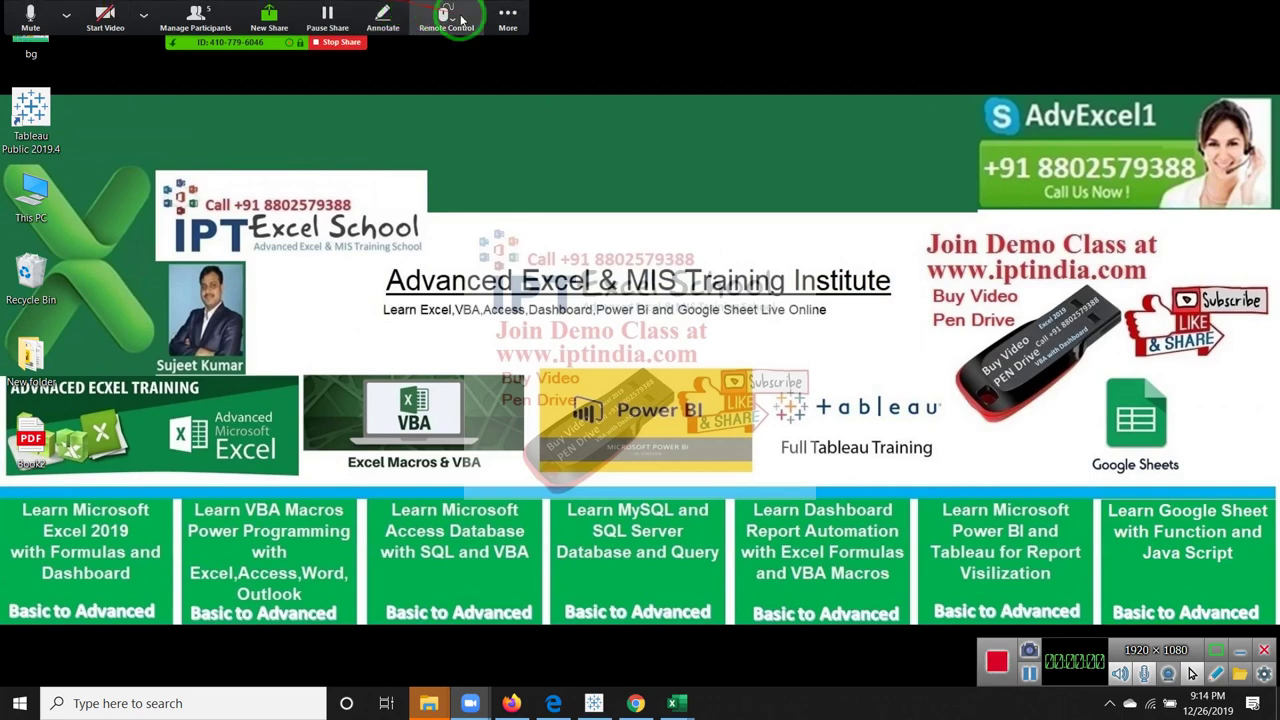
- Start the meeting recording, then preview the IMG_20191221 certificate attachment from the Gmail inbox
{"action": "left_click", "coordinate": [508, 14]}
{"action": "left_click", "coordinate": [557, 91]}
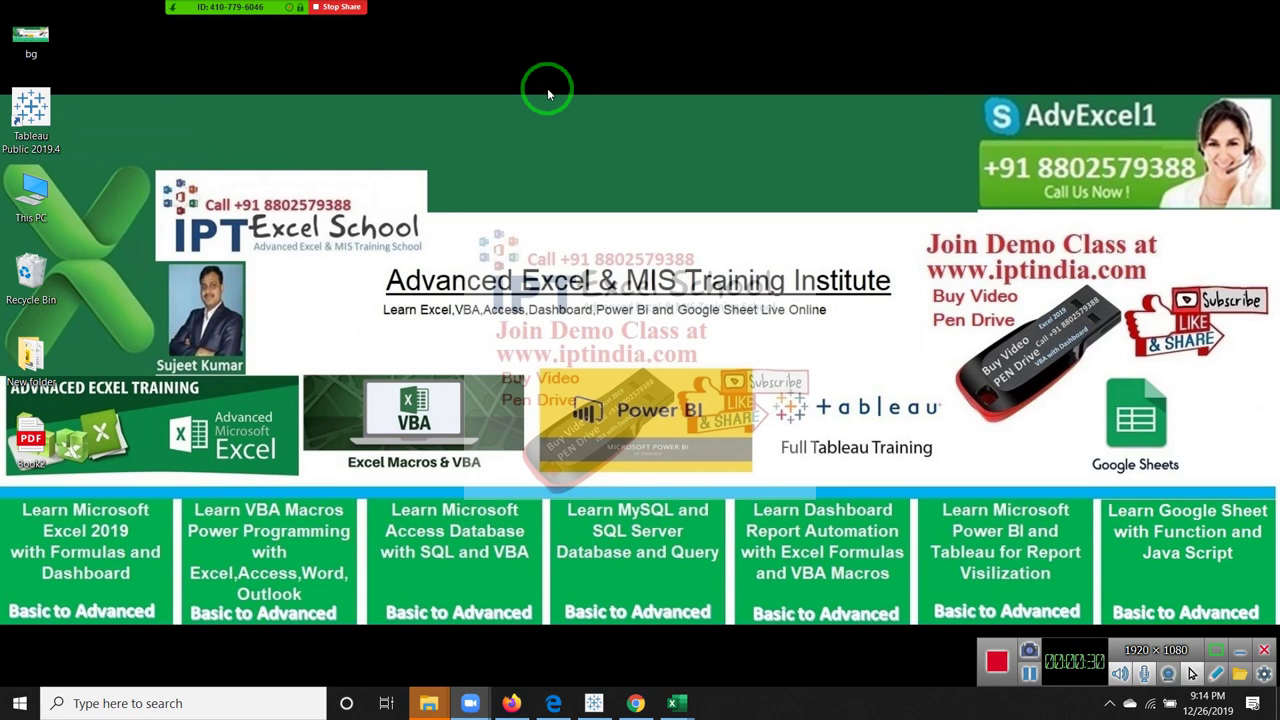
{"action": "left_click", "coordinate": [638, 700]}
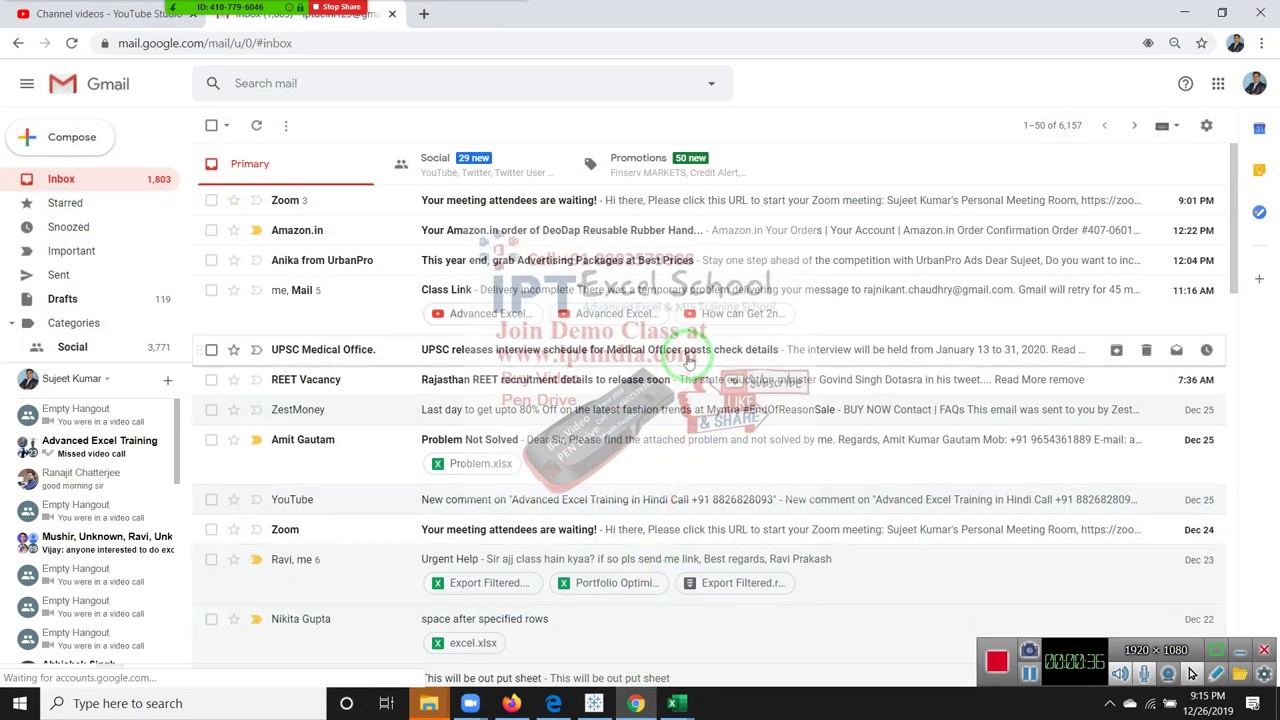
{"action": "scroll", "coordinate": [623, 500], "scroll_direction": "down", "scroll_amount": 4}
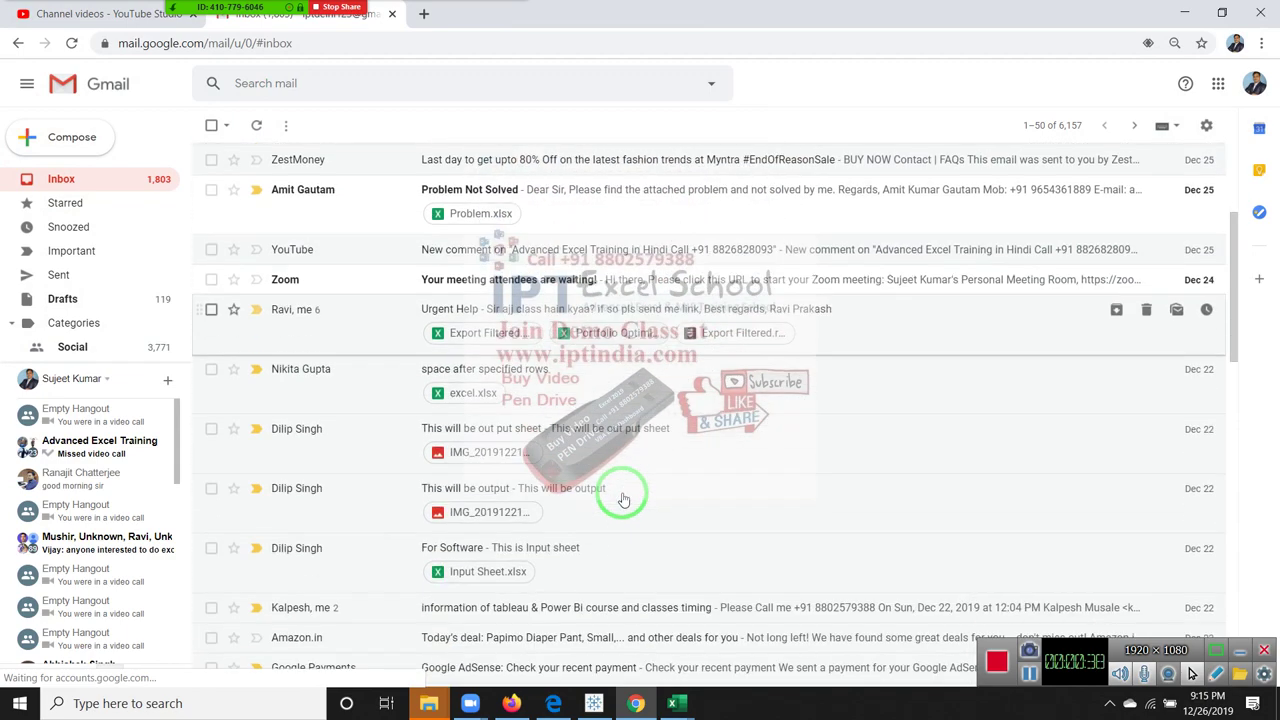
{"action": "left_click", "coordinate": [495, 453]}
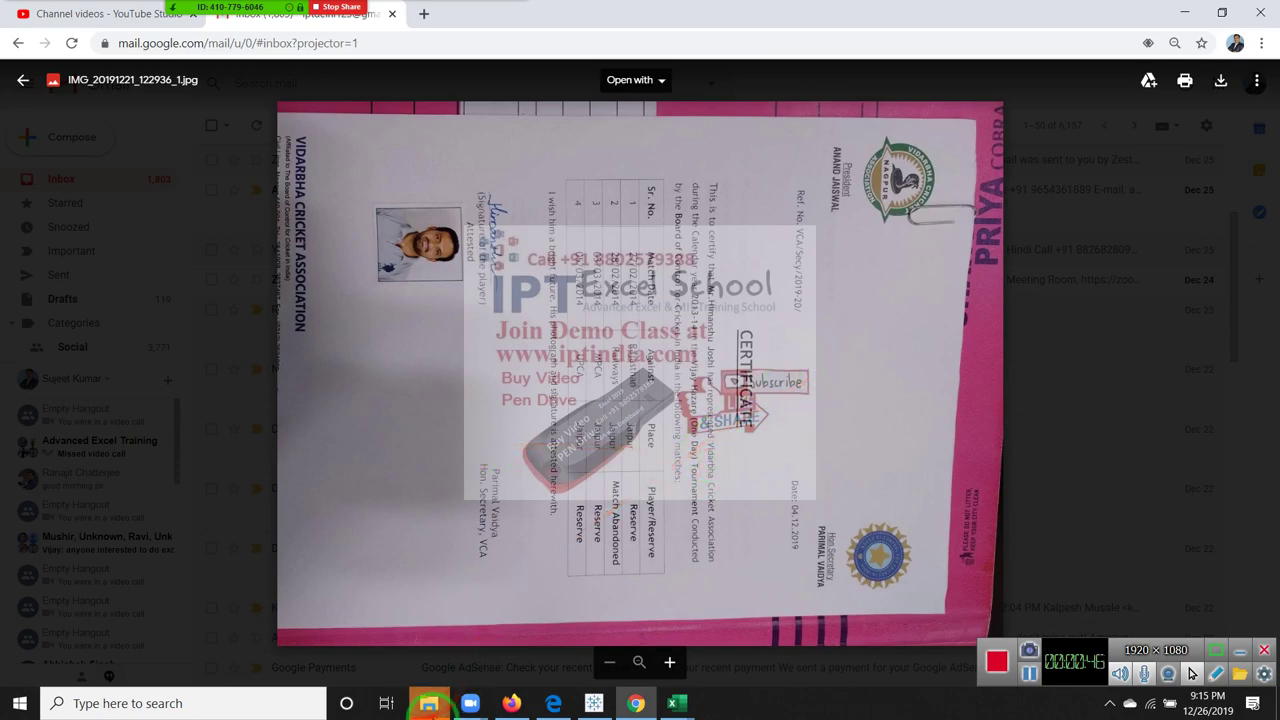
- Open IMG_20191221_122936_1 (1).jpg from the Downloads folder in Photos
{"action": "left_click", "coordinate": [428, 703]}
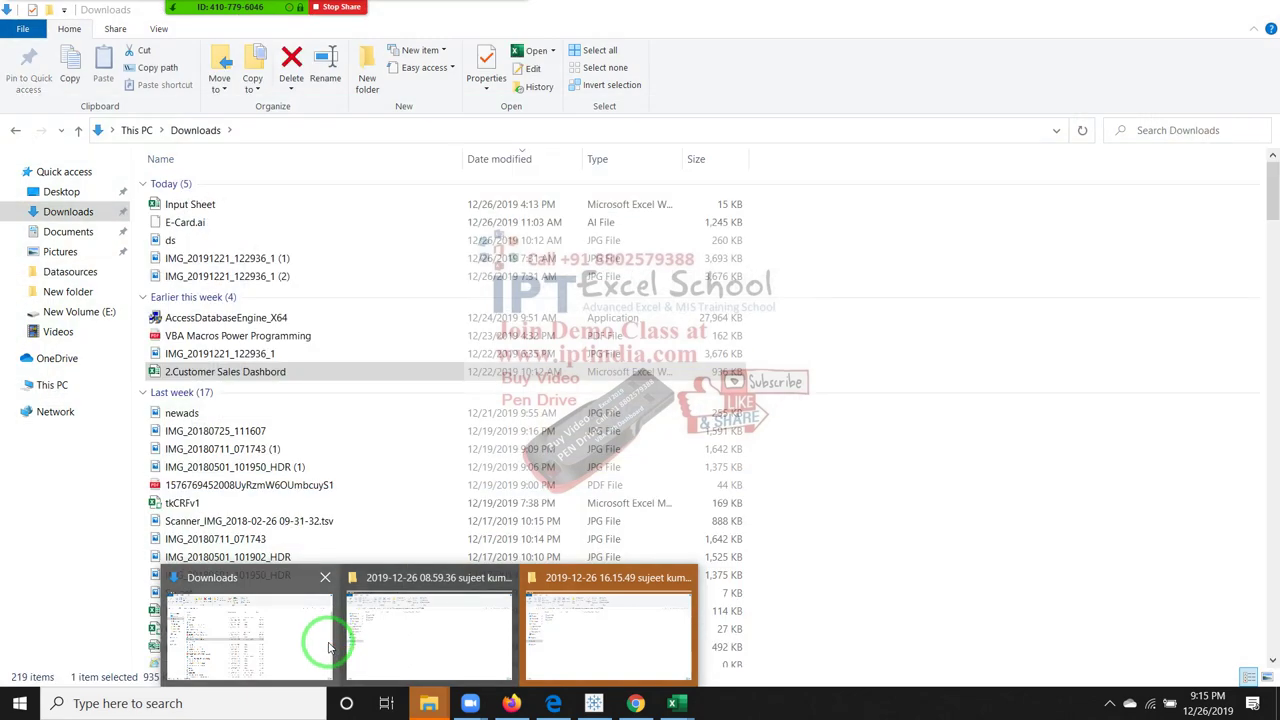
{"action": "left_click", "coordinate": [330, 647]}
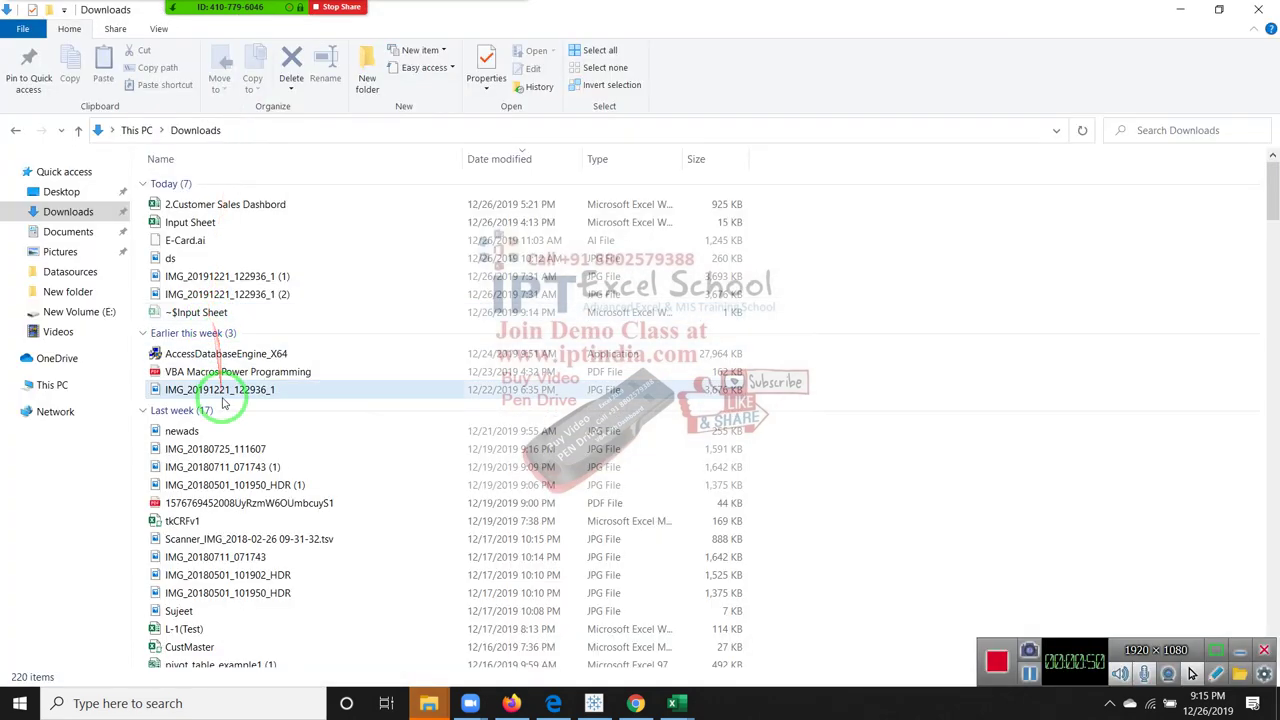
{"action": "left_click", "coordinate": [244, 274]}
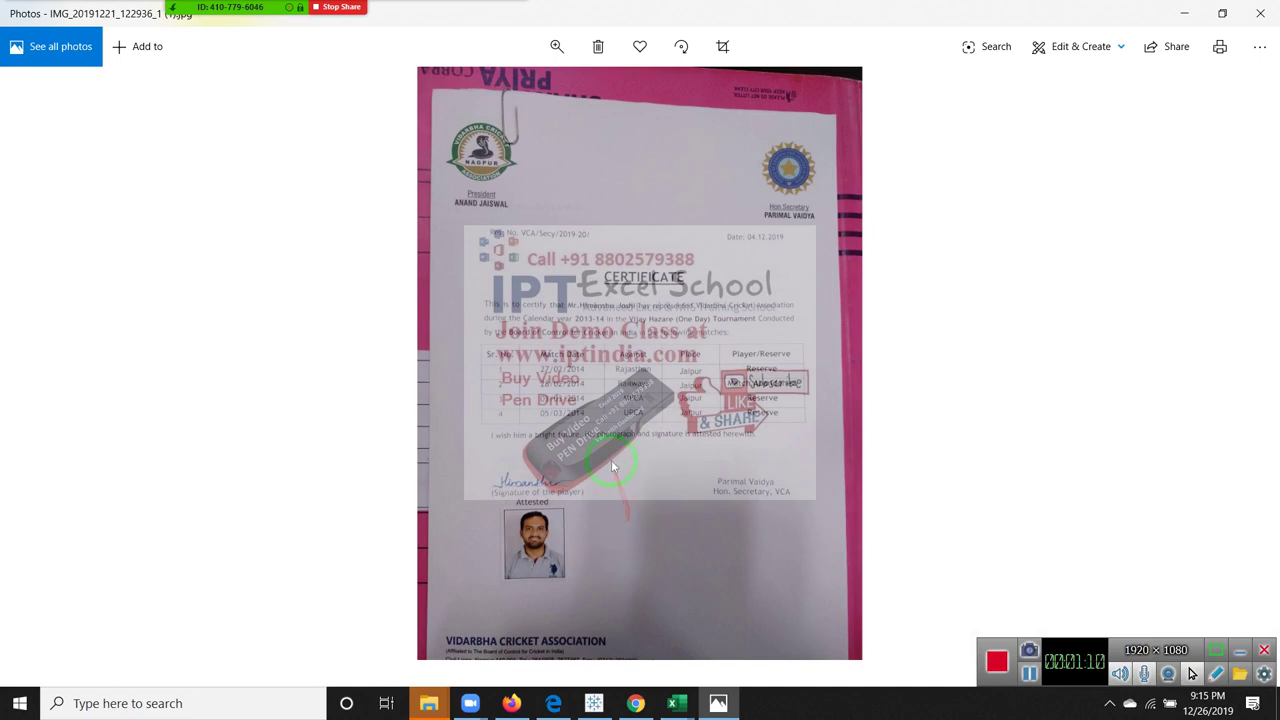
- Zoom into the certificate photo until its sentence and four-match table are readable
{"action": "left_click_drag", "start_coordinate": [588, 240], "coordinate": [527, 251]}
{"action": "scroll", "coordinate": [505, 368], "scroll_direction": "up", "scroll_amount": 2}
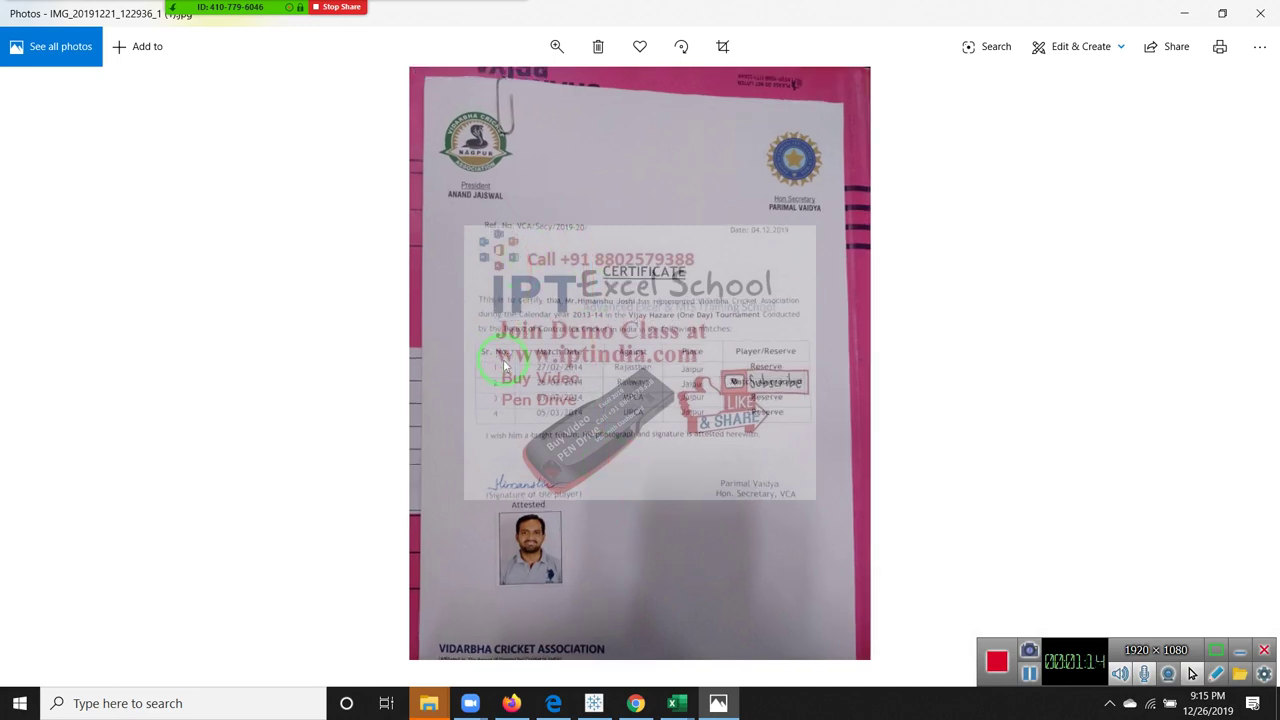
{"action": "scroll", "coordinate": [510, 370], "scroll_direction": "up", "scroll_amount": 1}
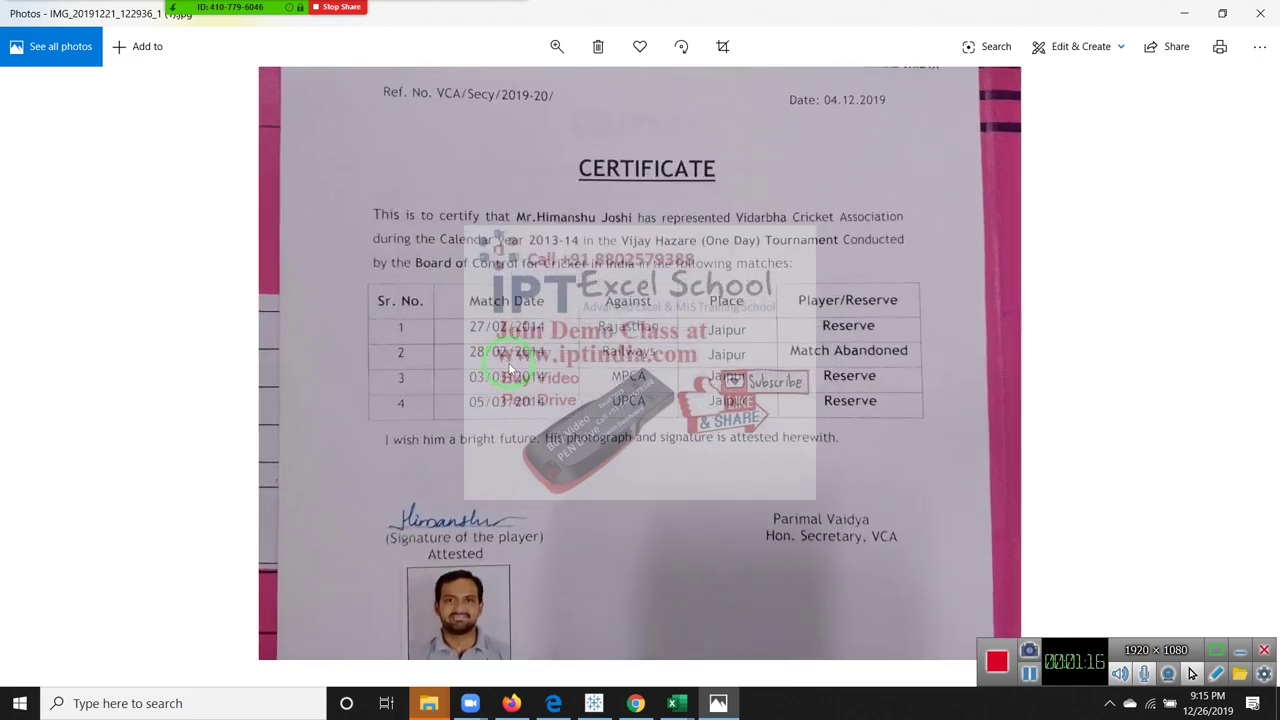
{"action": "scroll", "coordinate": [510, 370], "scroll_direction": "up", "scroll_amount": 1}
{"action": "left_click_drag", "start_coordinate": [372, 163], "coordinate": [521, 188]}
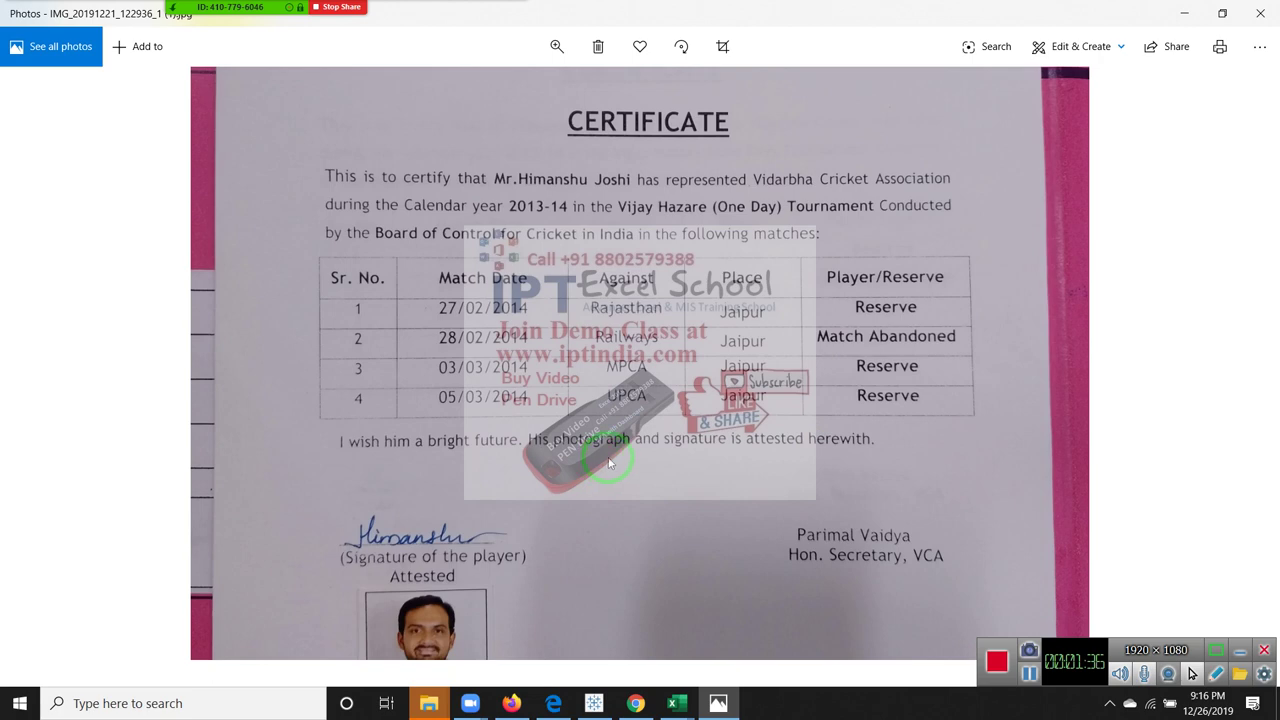
{"action": "left_click", "coordinate": [675, 700]}
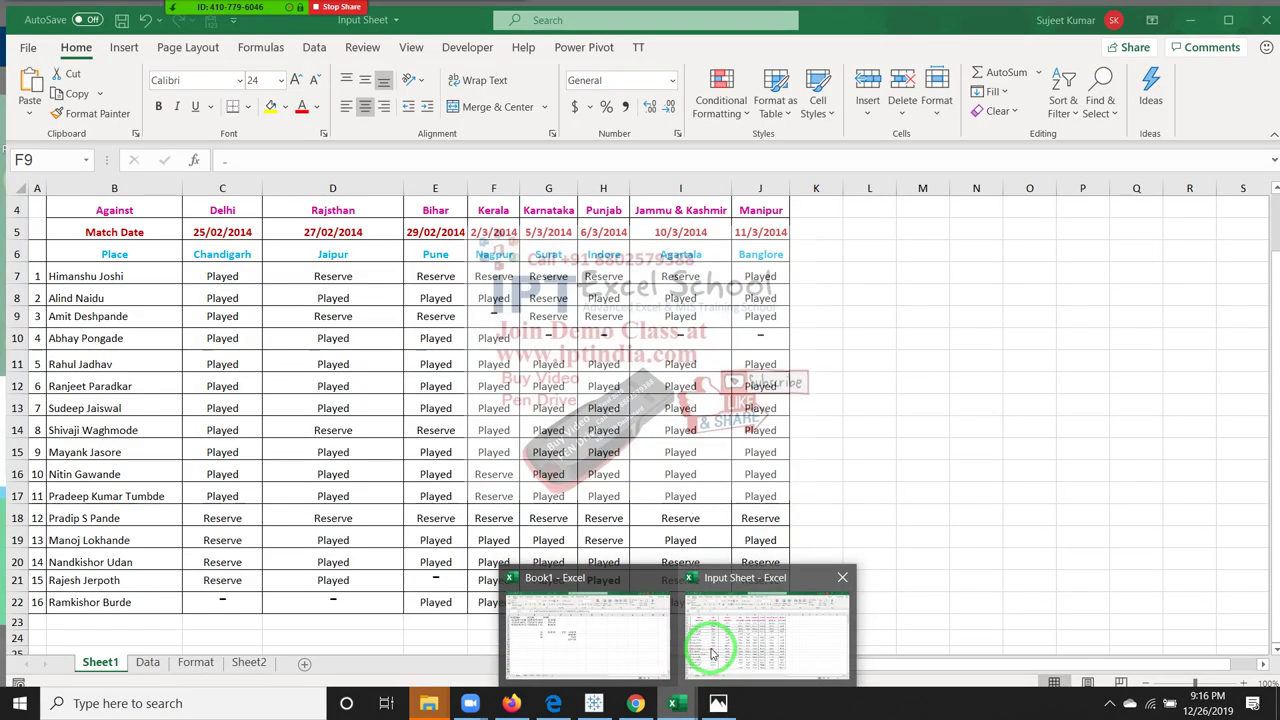
- In the Input Sheet workbook, highlight the player names, opponent headers, venue row and match statuses
{"action": "left_click", "coordinate": [700, 650]}
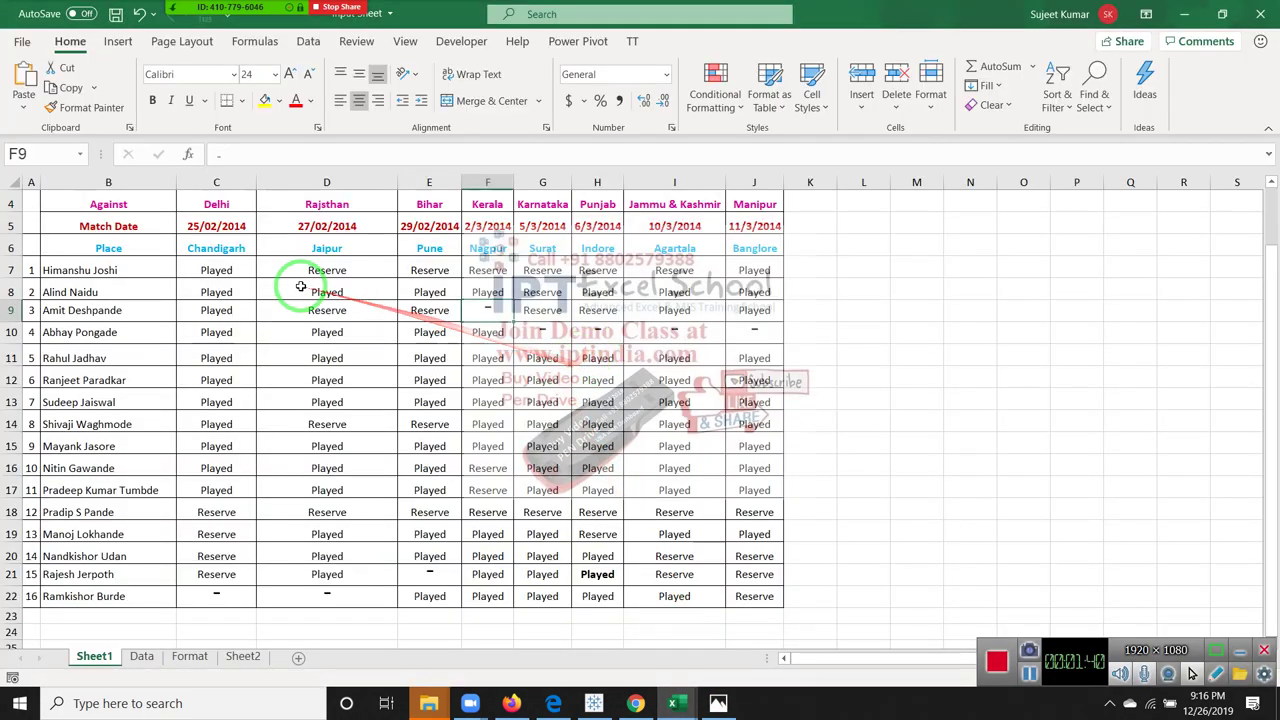
{"action": "left_click", "coordinate": [300, 287]}
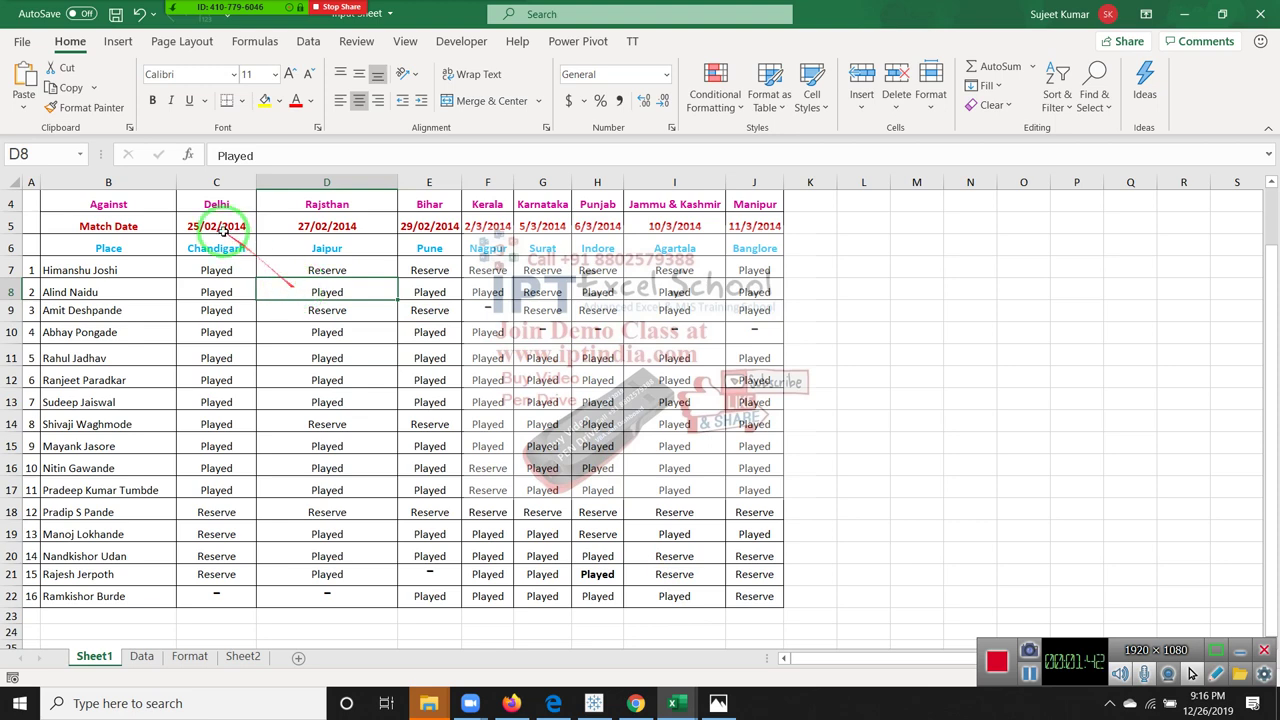
{"action": "left_click_drag", "start_coordinate": [100, 270], "coordinate": [95, 405]}
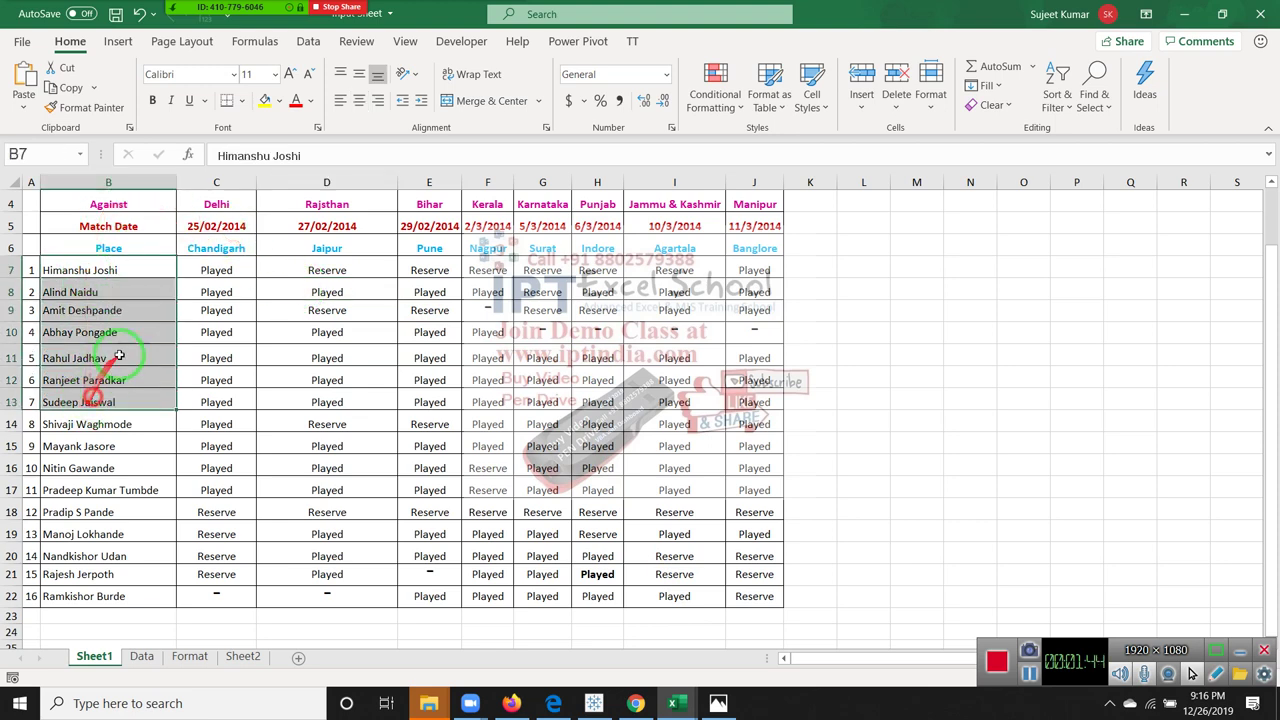
{"action": "left_click_drag", "start_coordinate": [222, 196], "coordinate": [752, 200]}
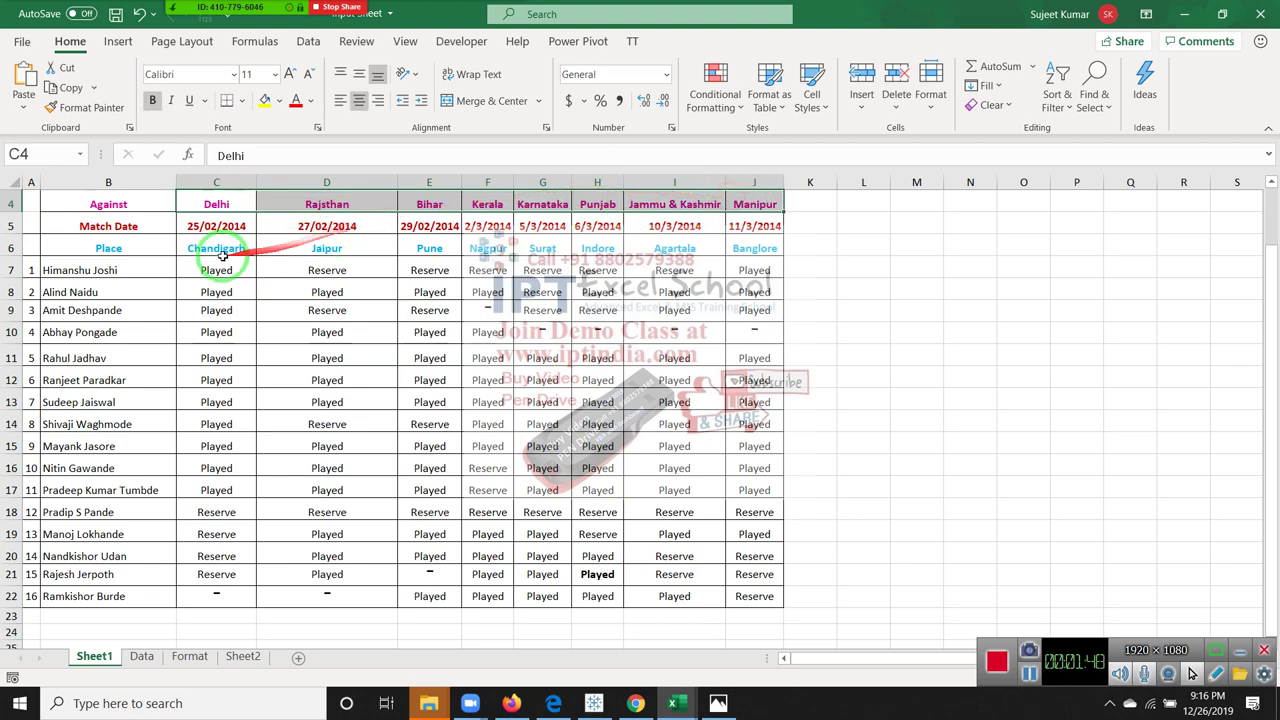
{"action": "left_click_drag", "start_coordinate": [216, 248], "coordinate": [766, 253]}
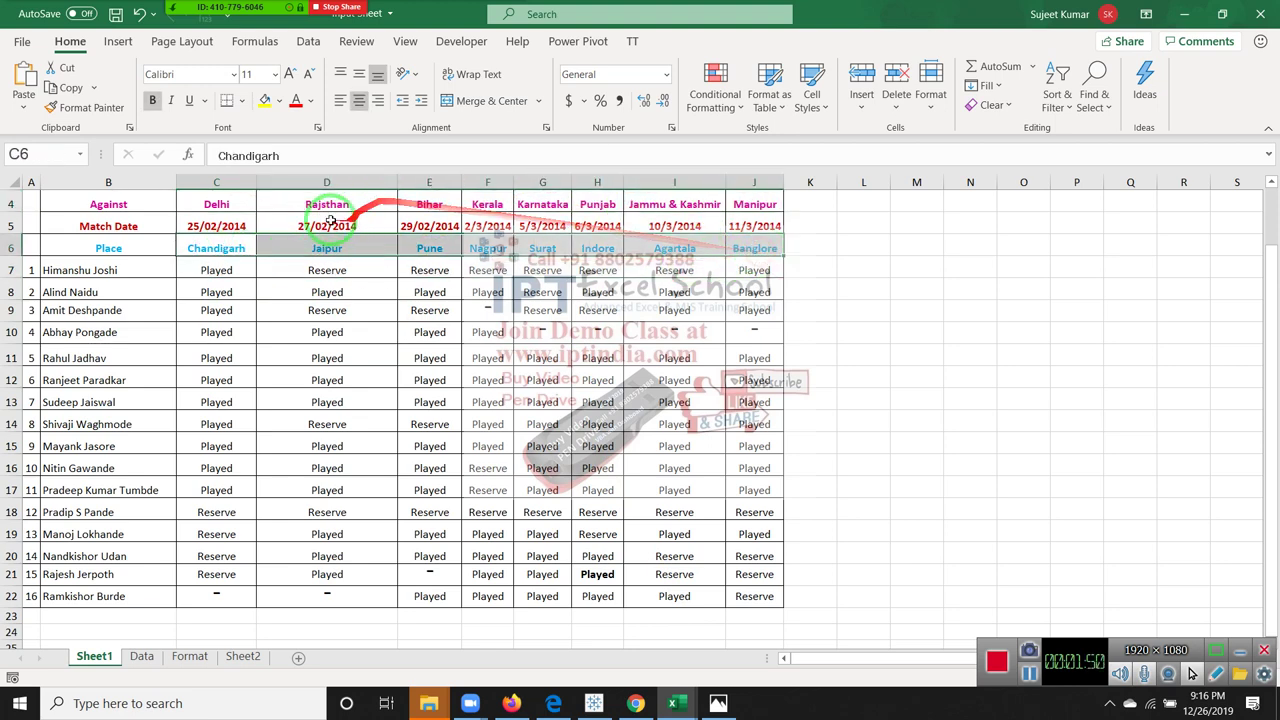
{"action": "left_click_drag", "start_coordinate": [213, 262], "coordinate": [578, 396]}
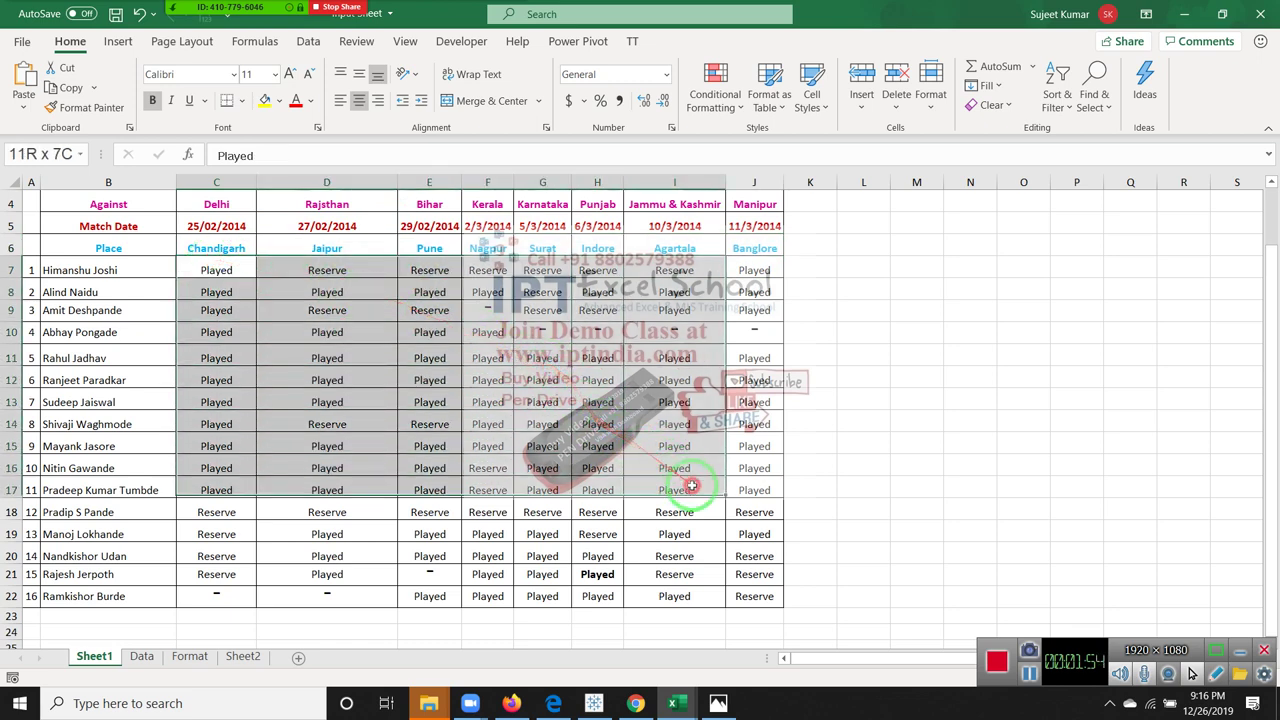
{"action": "left_click_drag", "start_coordinate": [578, 396], "coordinate": [770, 596]}
{"action": "left_click", "coordinate": [505, 318]}
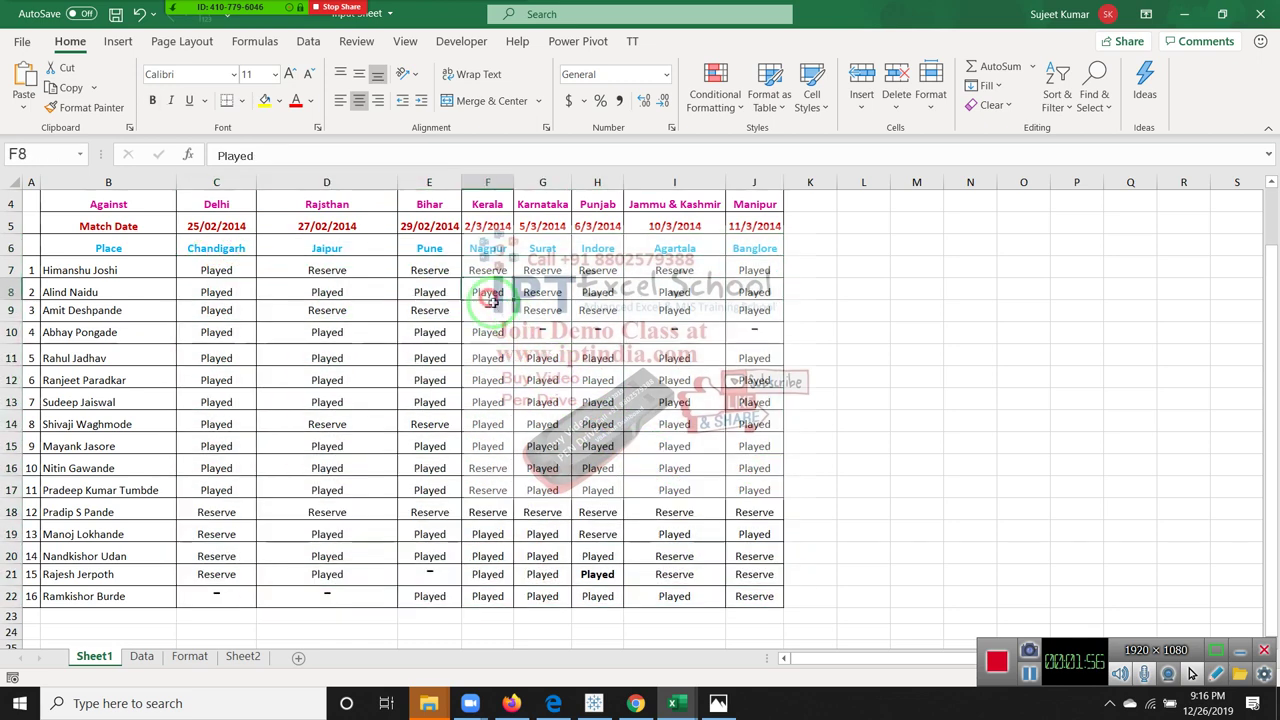
{"action": "left_click", "coordinate": [545, 332]}
{"action": "left_click", "coordinate": [637, 357]}
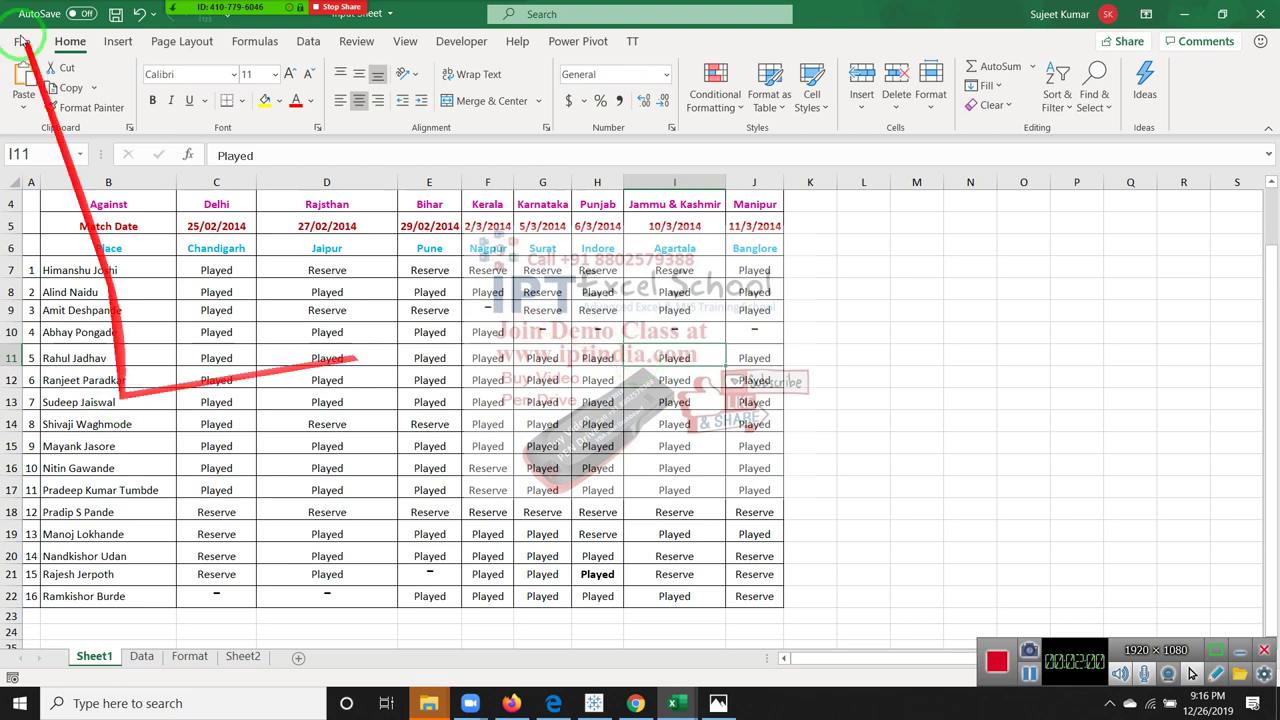
- Check the participants list, select the player names in column B, and compare with the certificate photo
{"action": "left_click", "coordinate": [228, 18]}
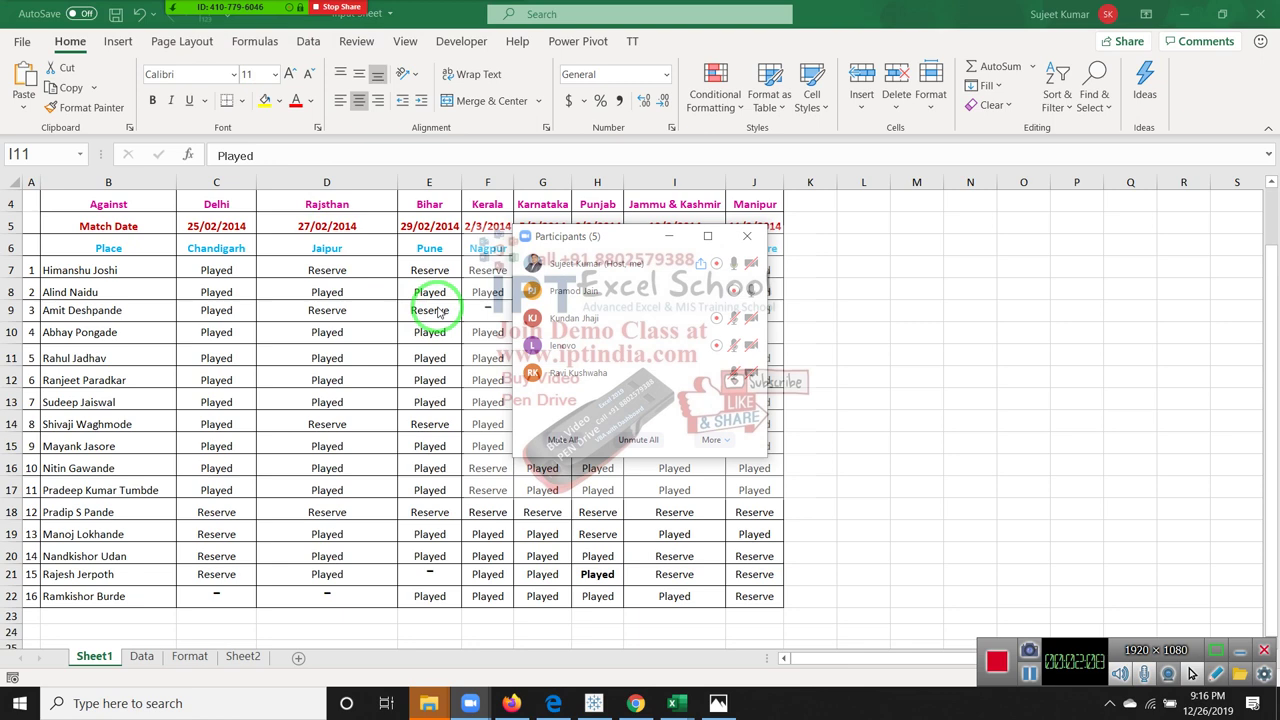
{"action": "left_click", "coordinate": [735, 234]}
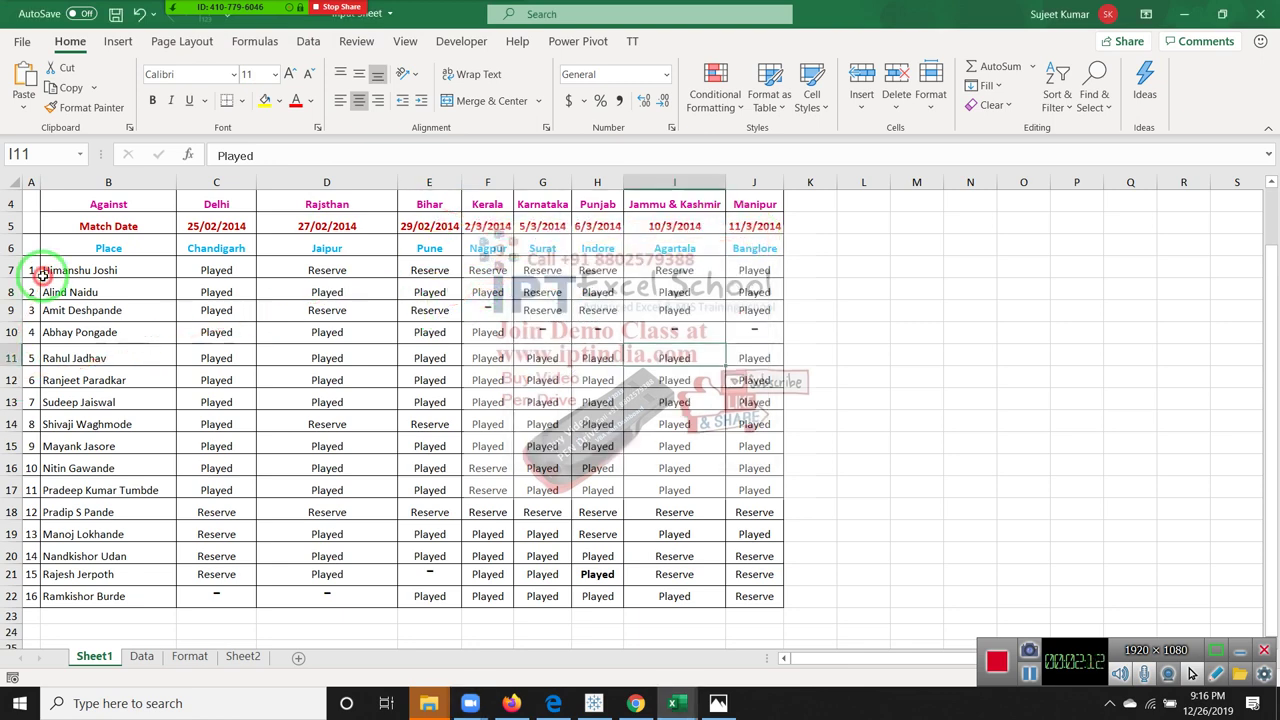
{"action": "left_click_drag", "start_coordinate": [45, 272], "coordinate": [78, 577]}
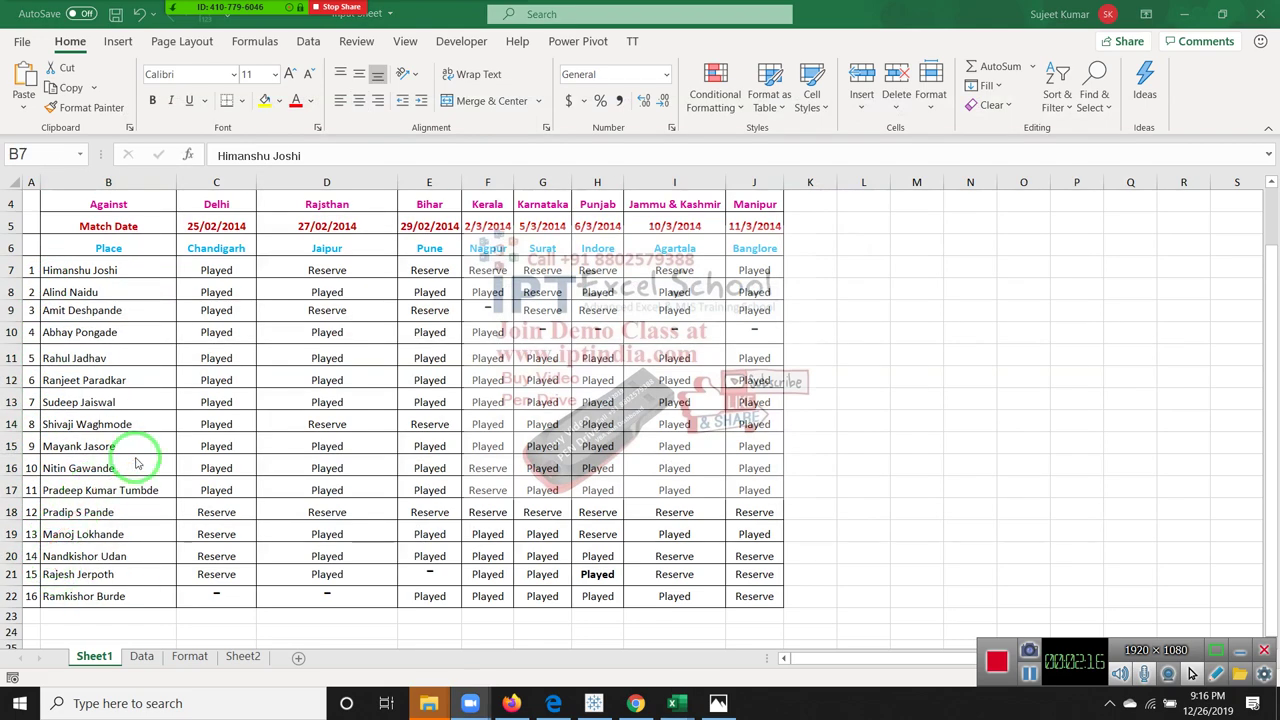
{"action": "key", "text": "alt+Tab"}
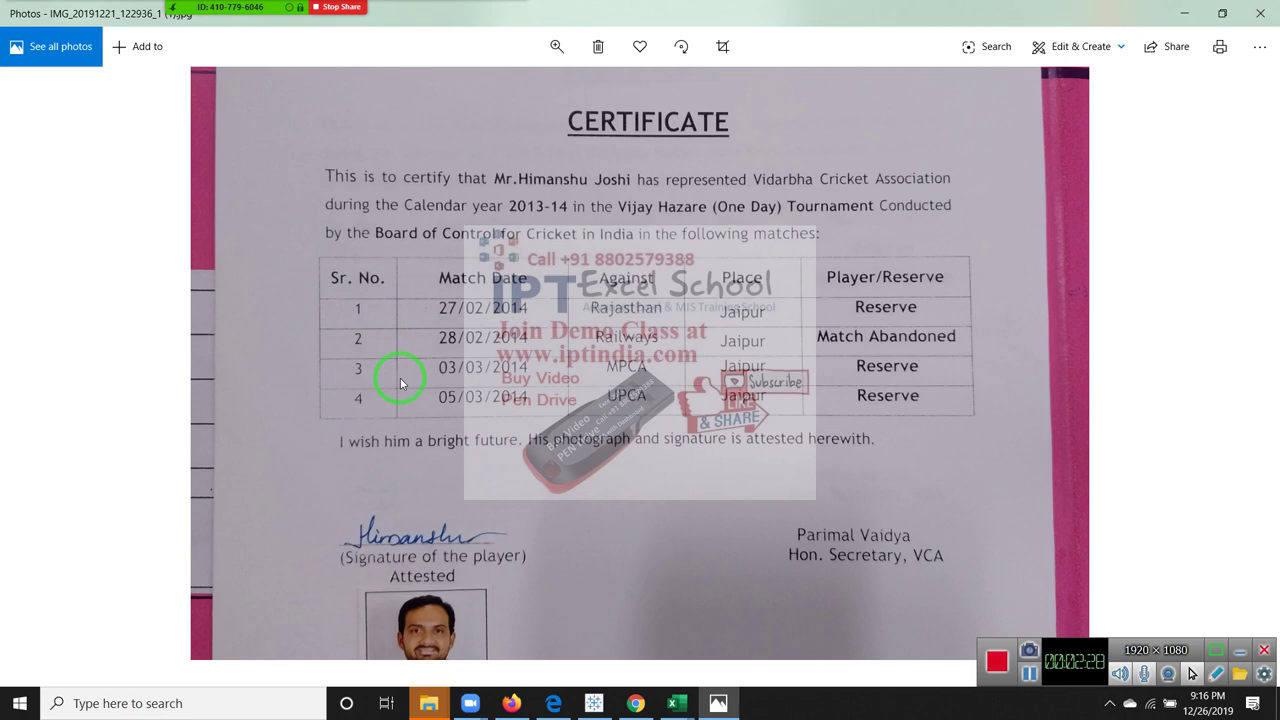
{"action": "key", "text": "alt+Tab"}
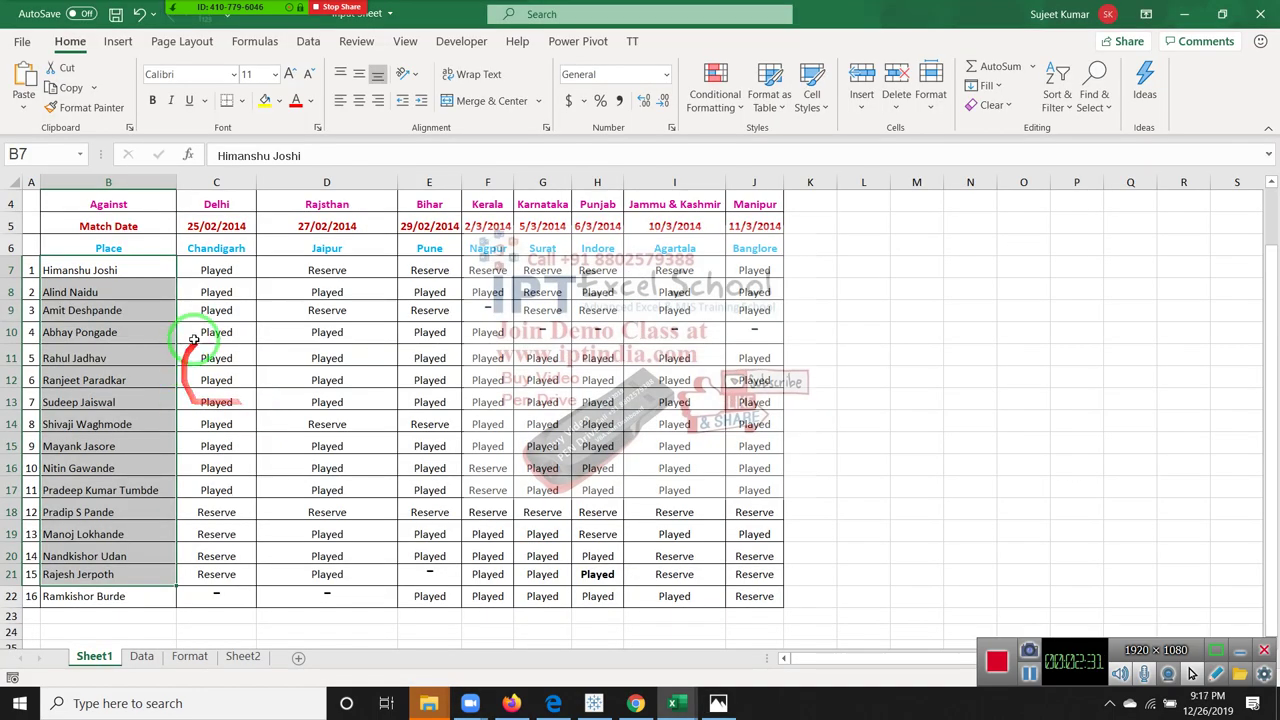
{"action": "left_click", "coordinate": [208, 333]}
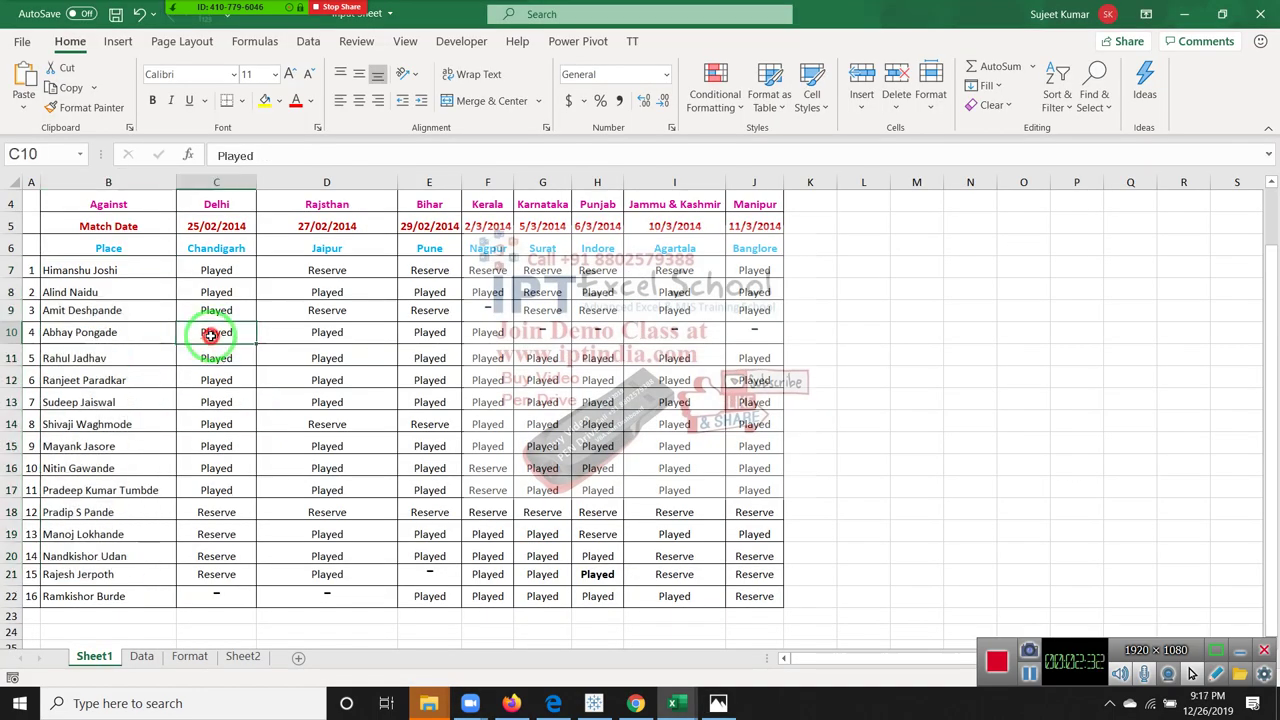
- On the Data sheet, review the Sr to Play_Status headers and widen the Play_Status column
{"action": "left_click", "coordinate": [141, 656]}
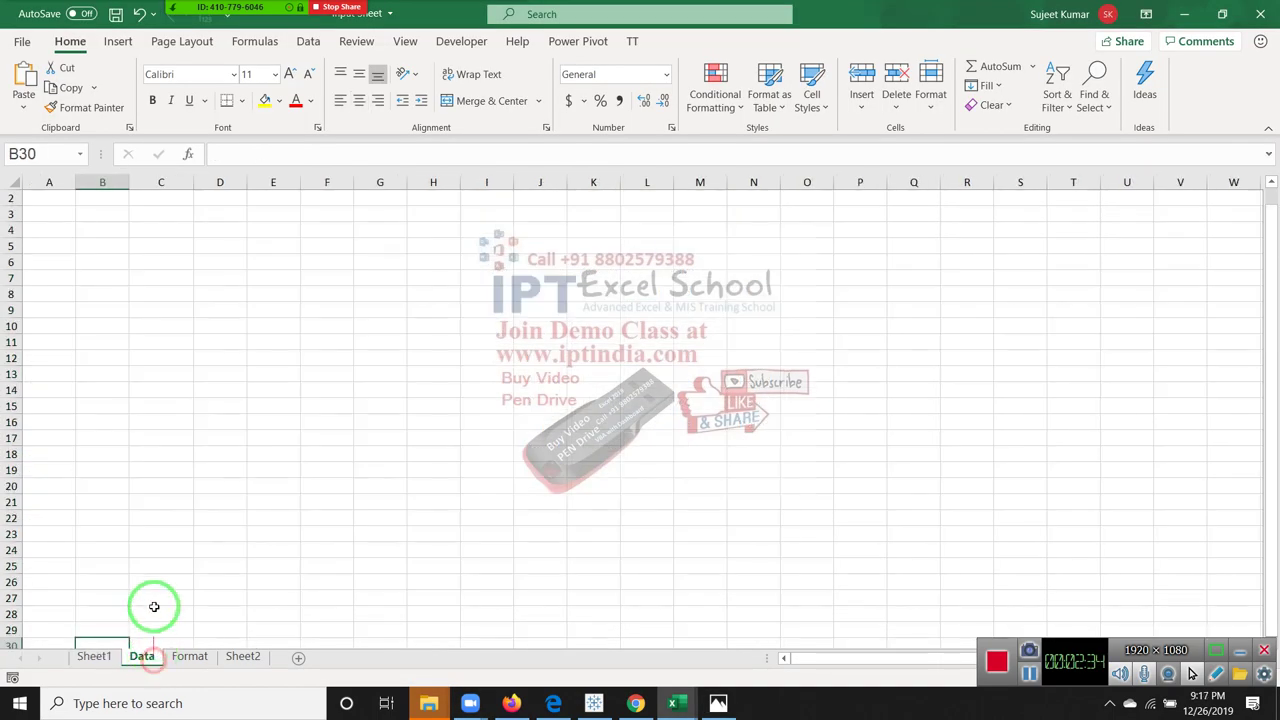
{"action": "scroll", "coordinate": [170, 485], "scroll_direction": "up", "scroll_amount": 1}
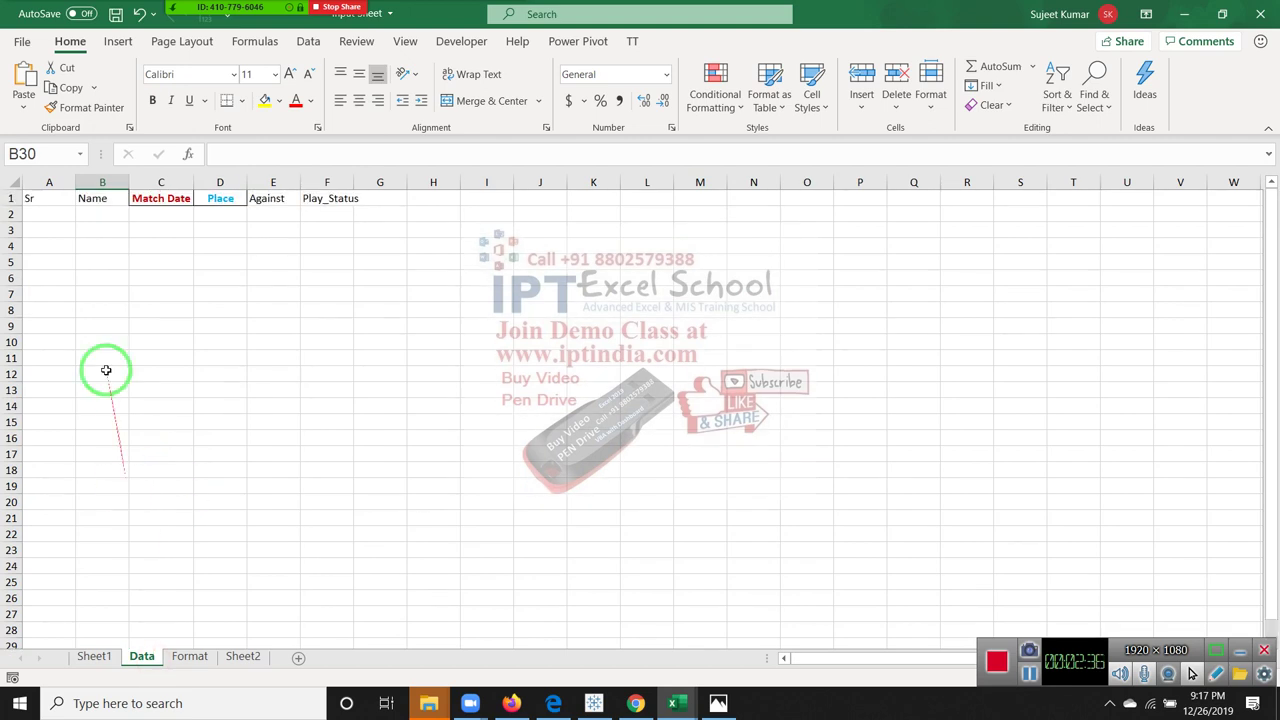
{"action": "left_click", "coordinate": [59, 205]}
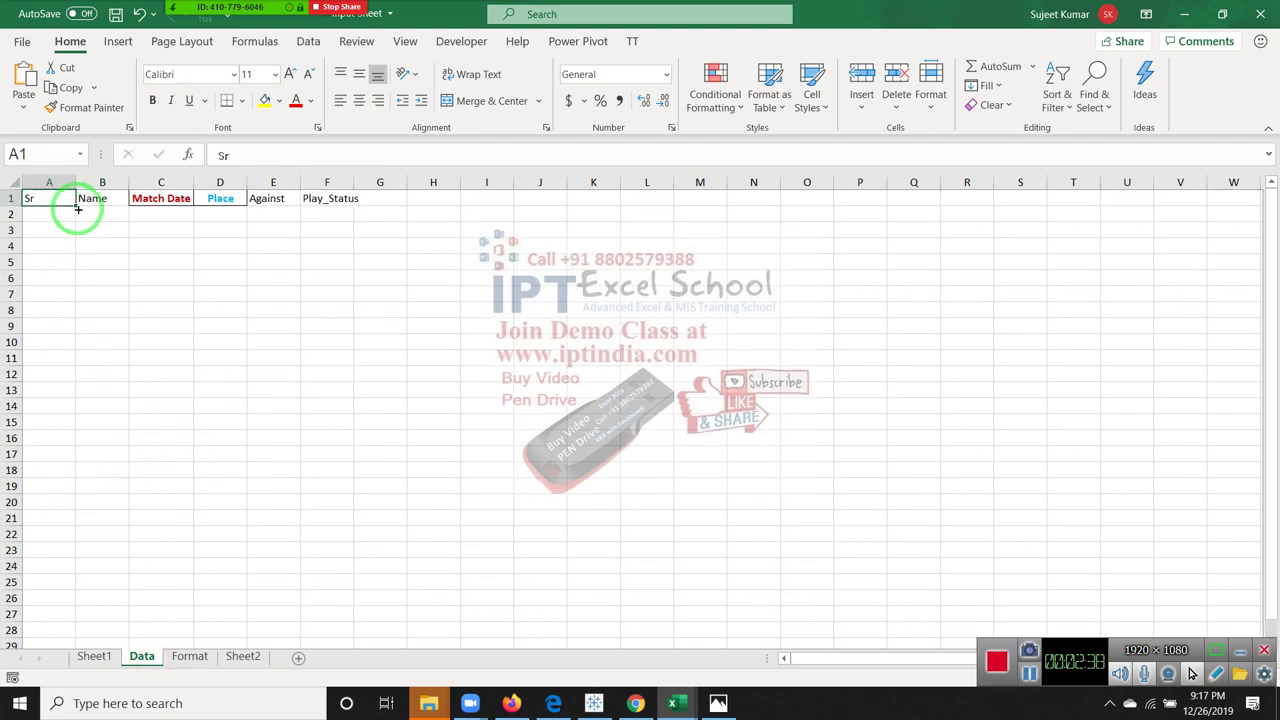
{"action": "left_click", "coordinate": [89, 199]}
{"action": "left_click", "coordinate": [157, 197]}
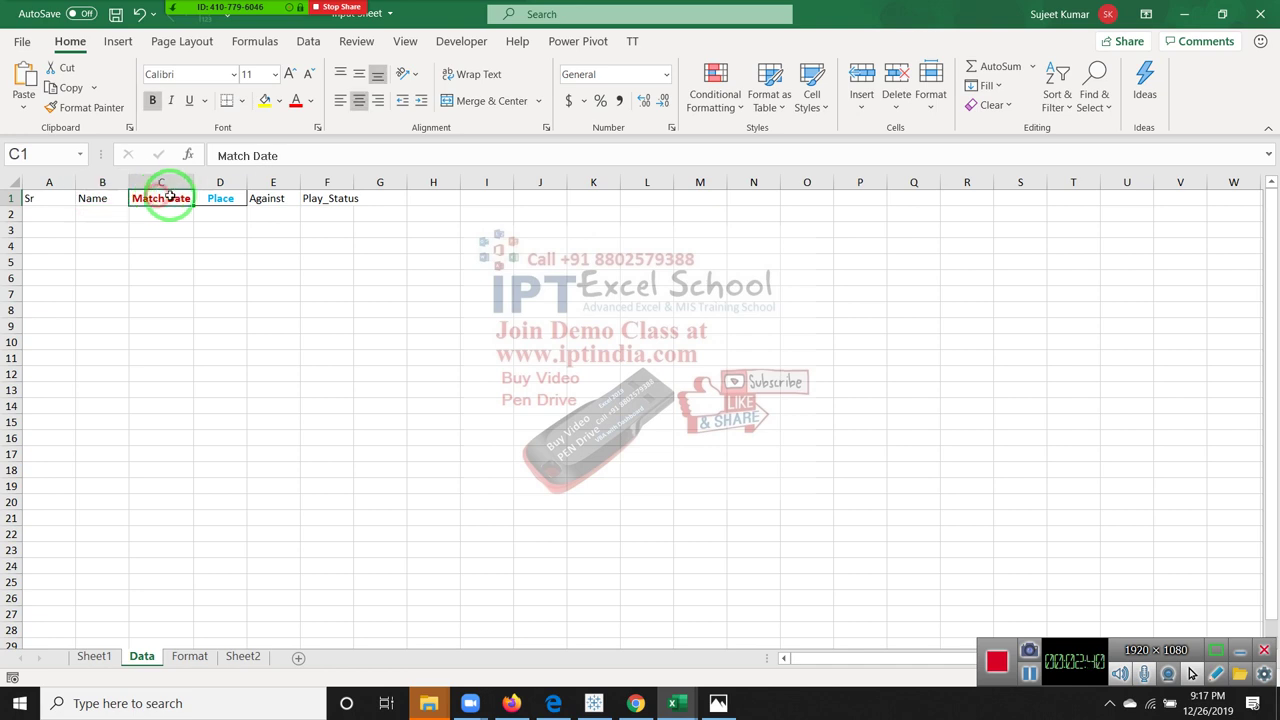
{"action": "left_click", "coordinate": [222, 197]}
{"action": "left_click", "coordinate": [265, 197]}
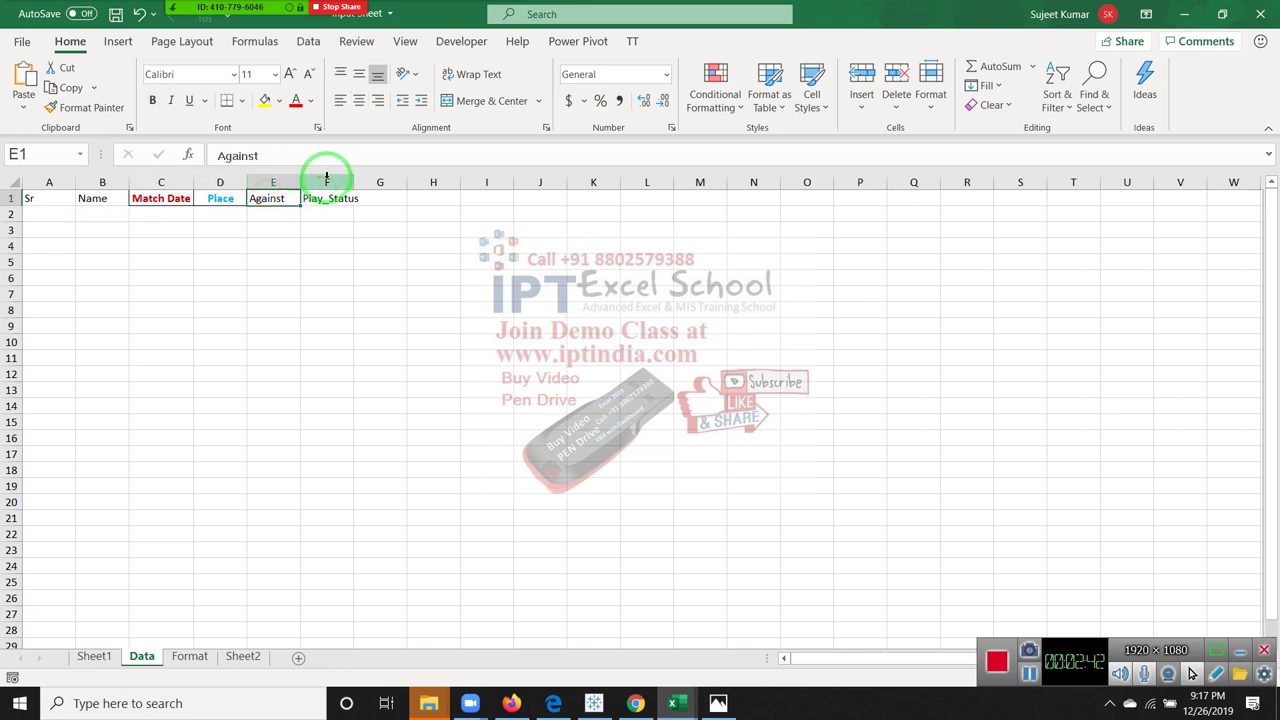
{"action": "left_click", "coordinate": [327, 181]}
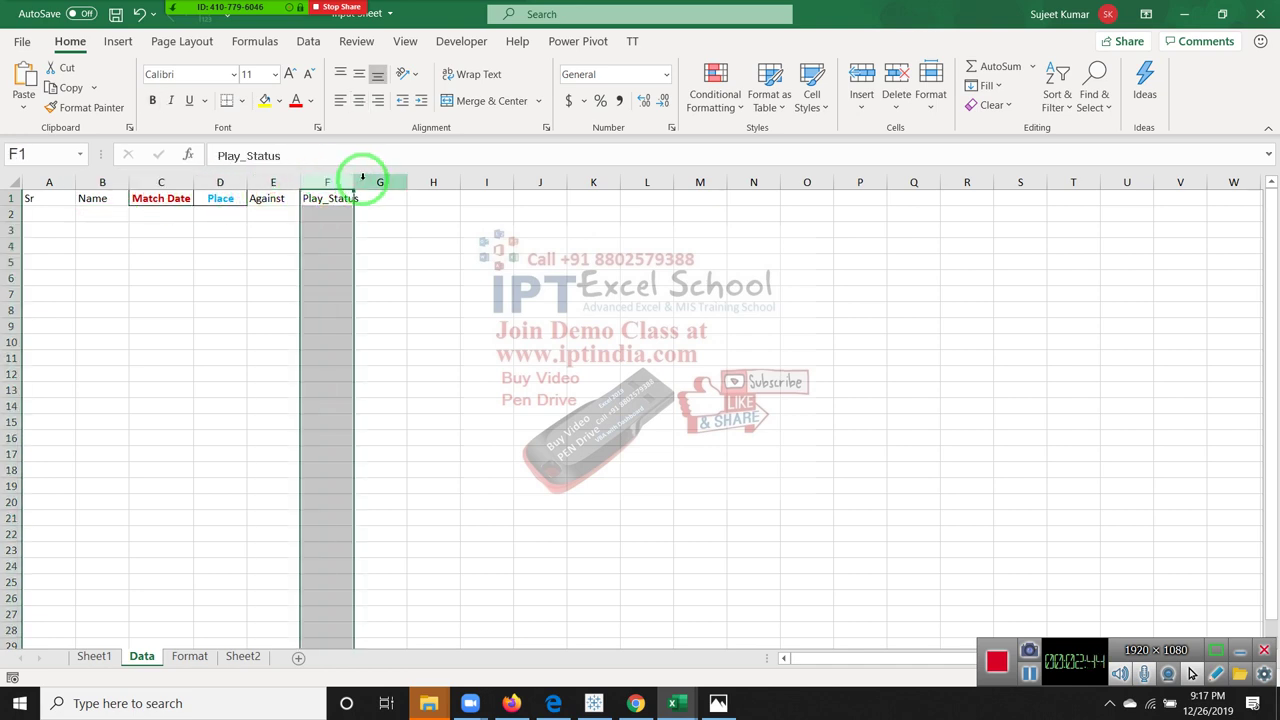
{"action": "left_click_drag", "start_coordinate": [353, 181], "coordinate": [361, 184]}
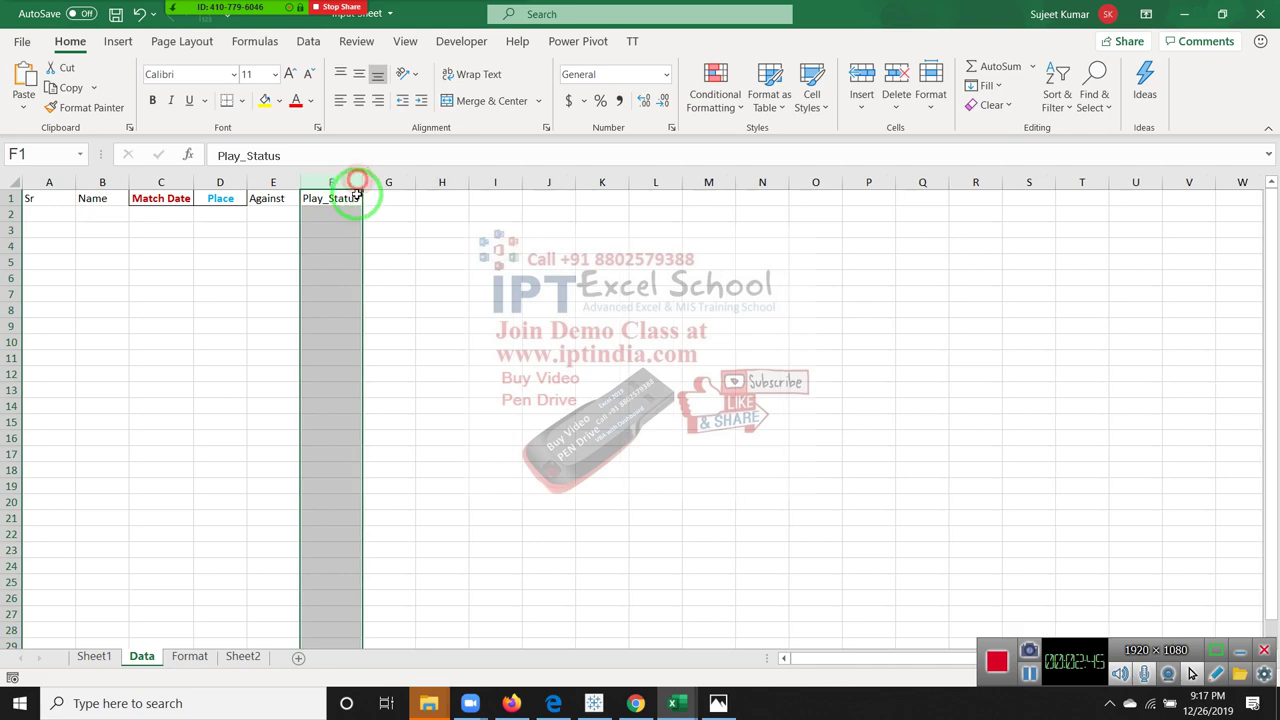
- Copy the first player's name from Sheet1 B7 into Data B2 and widen the Name column
{"action": "left_click", "coordinate": [95, 657]}
{"action": "left_click", "coordinate": [110, 272]}
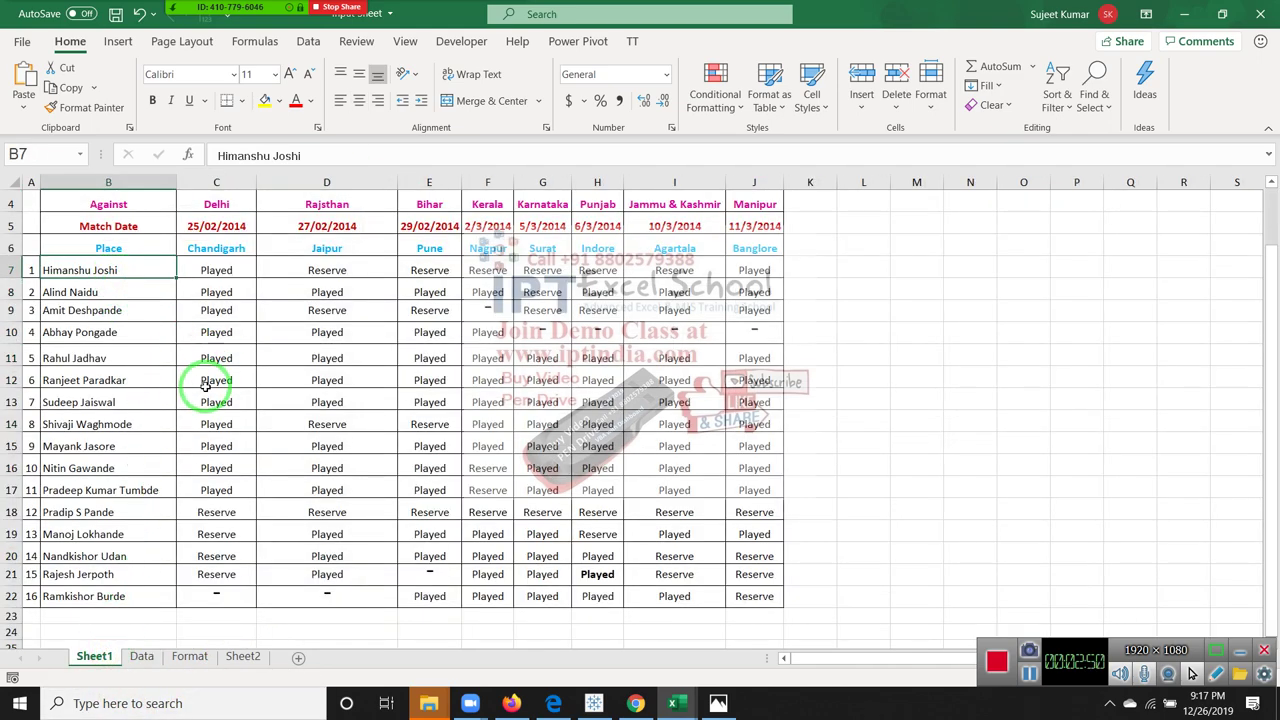
{"action": "key", "text": "ctrl+c"}
{"action": "left_click", "coordinate": [149, 657]}
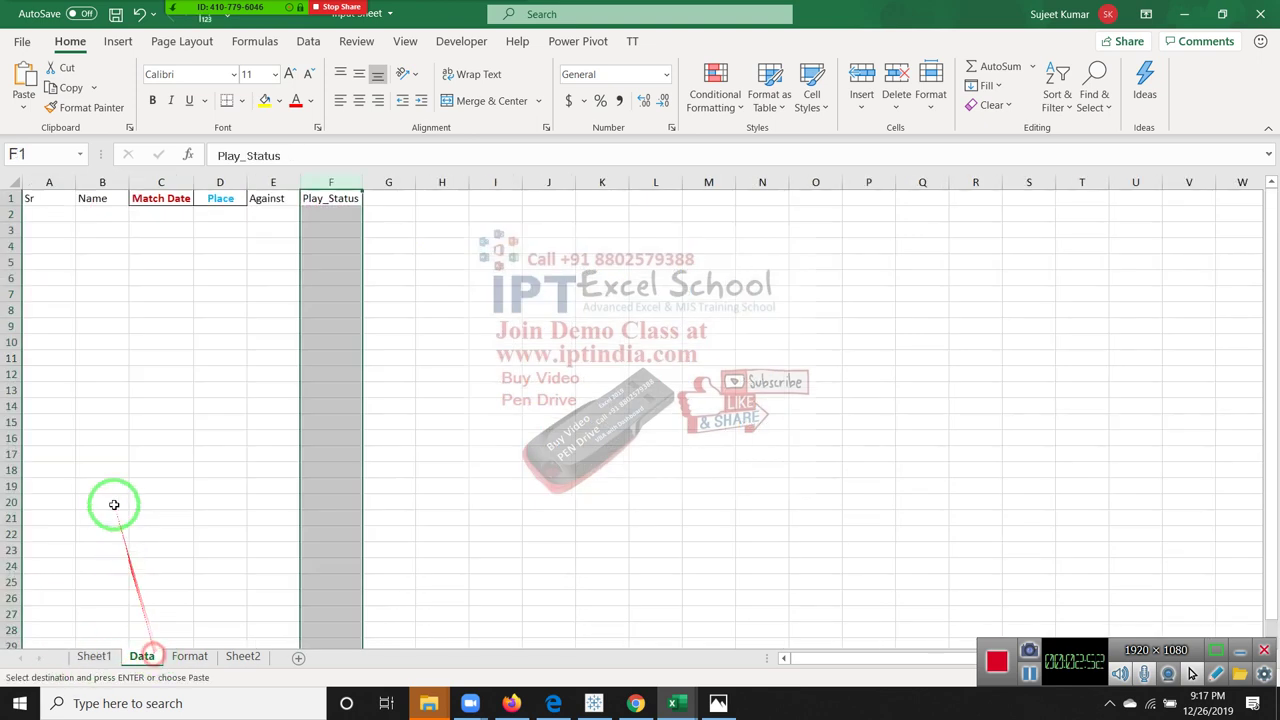
{"action": "left_click_drag", "start_coordinate": [85, 212], "coordinate": [100, 244]}
{"action": "left_click", "coordinate": [85, 211]}
{"action": "key", "text": "ctrl+v"}
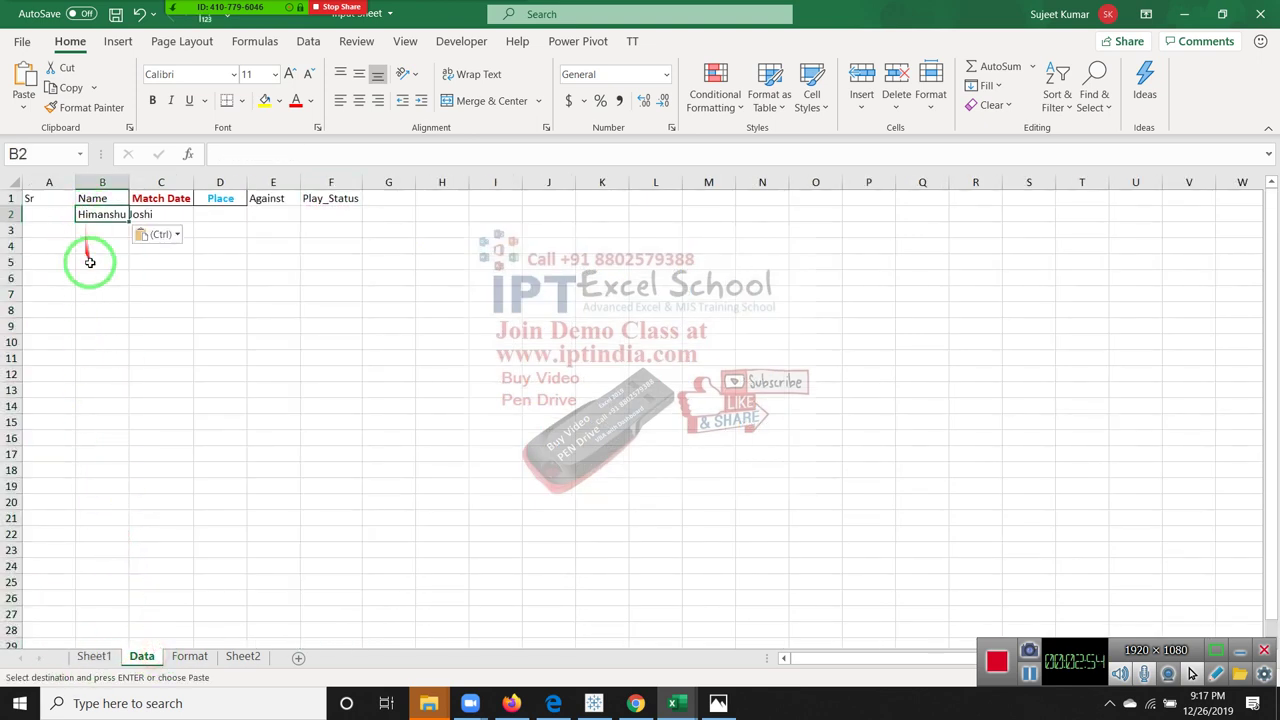
{"action": "left_click_drag", "start_coordinate": [125, 187], "coordinate": [153, 187]}
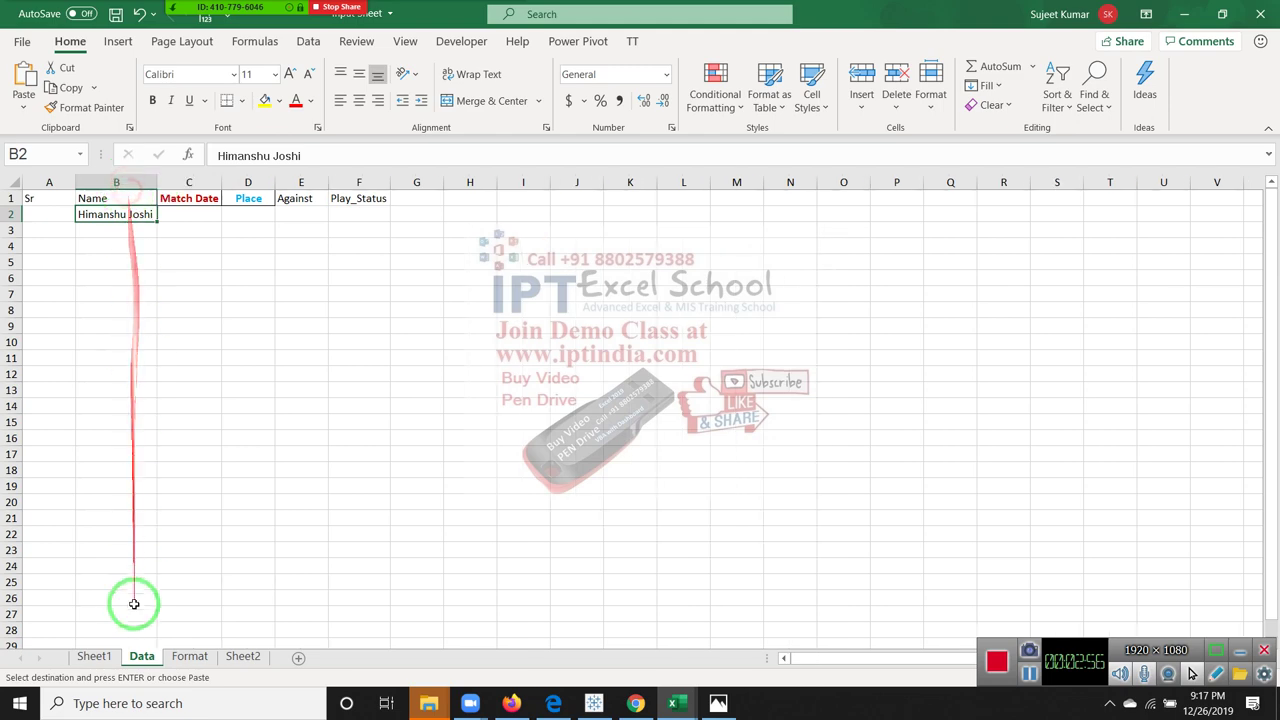
- Copy the match-date row C5:J5 from Sheet1
{"action": "left_click", "coordinate": [94, 656]}
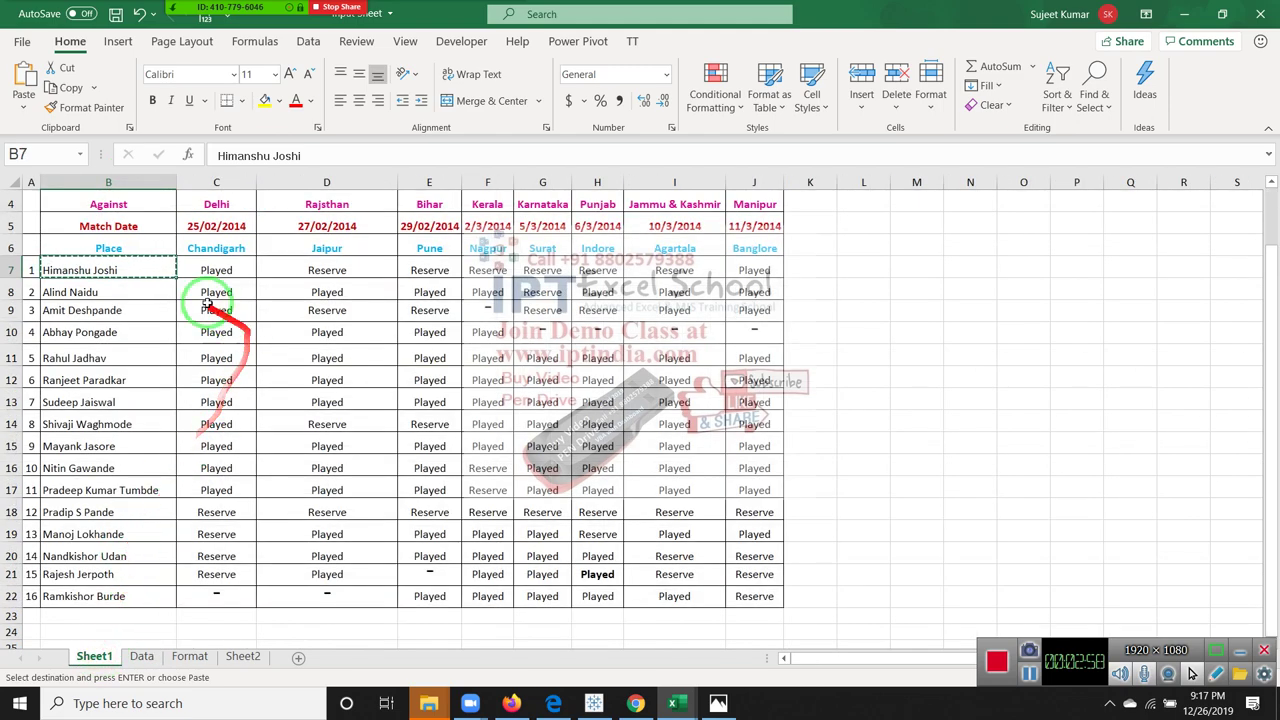
{"action": "left_click_drag", "start_coordinate": [190, 224], "coordinate": [736, 219]}
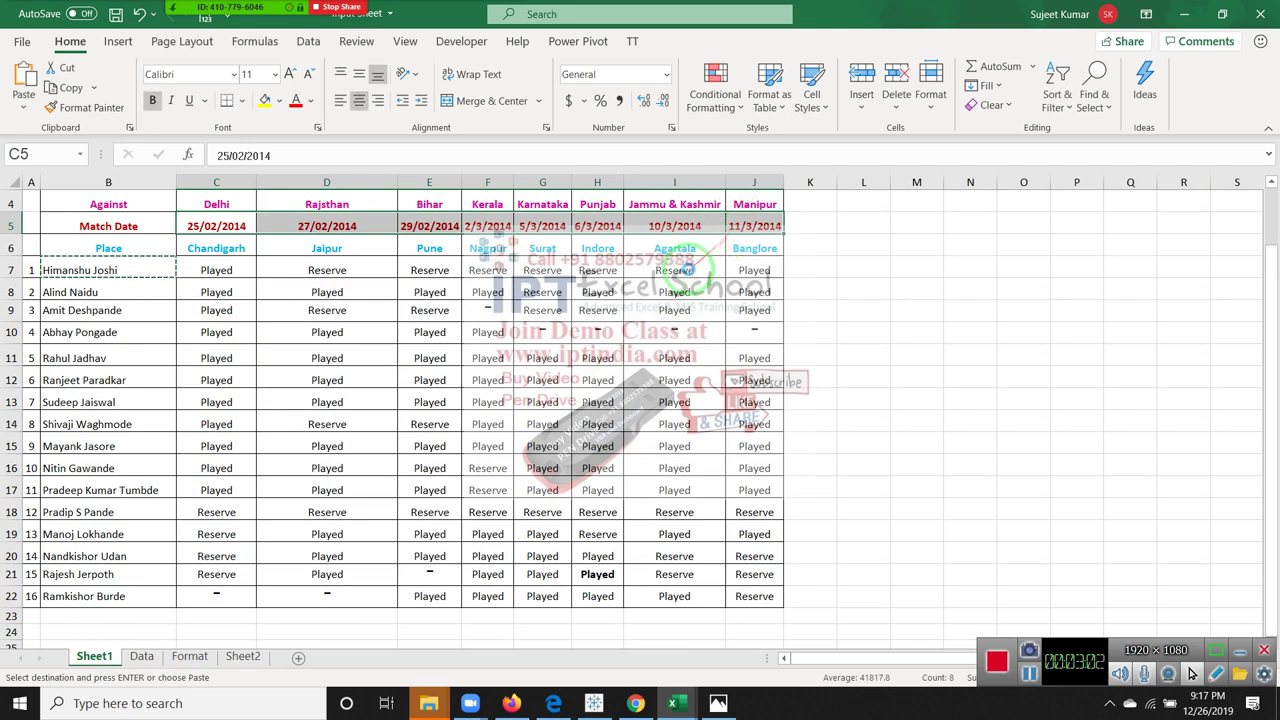
{"action": "key", "text": "ctrl+c"}
{"action": "left_click", "coordinate": [143, 657]}
- Paste the match dates transposed into C2:C9 on the Data sheet
{"action": "left_click", "coordinate": [171, 213]}
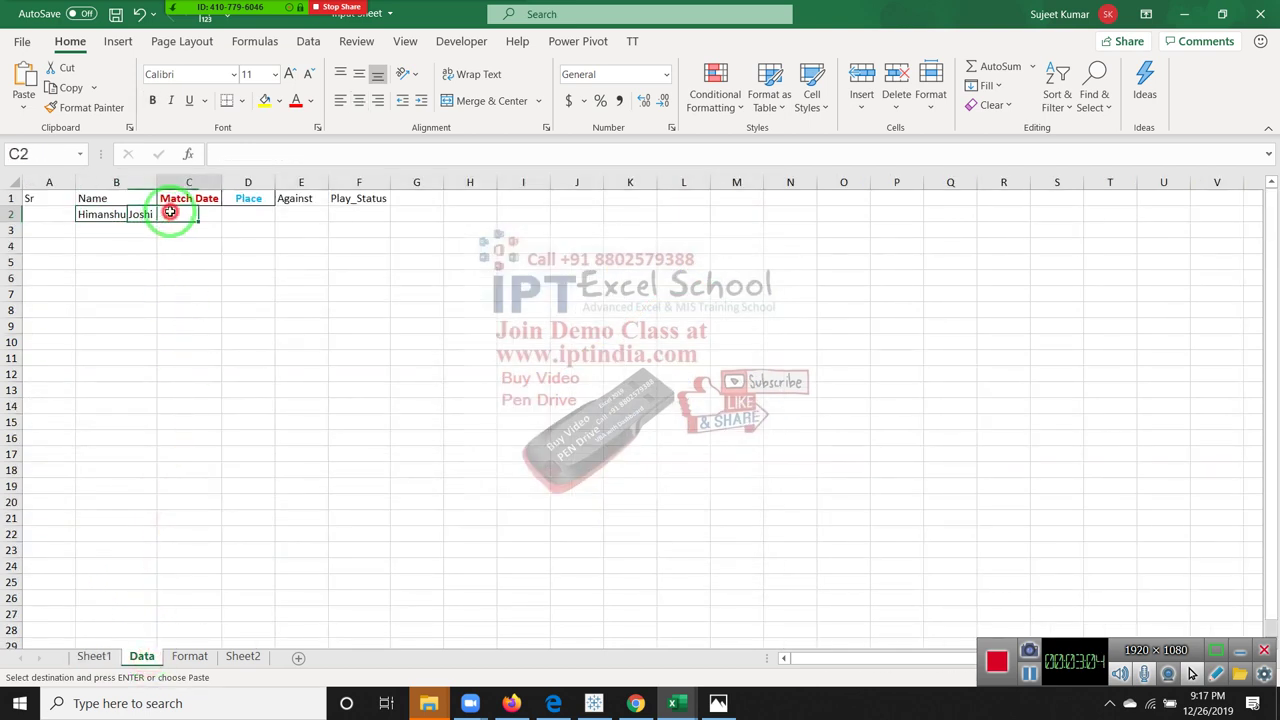
{"action": "right_click", "coordinate": [176, 214]}
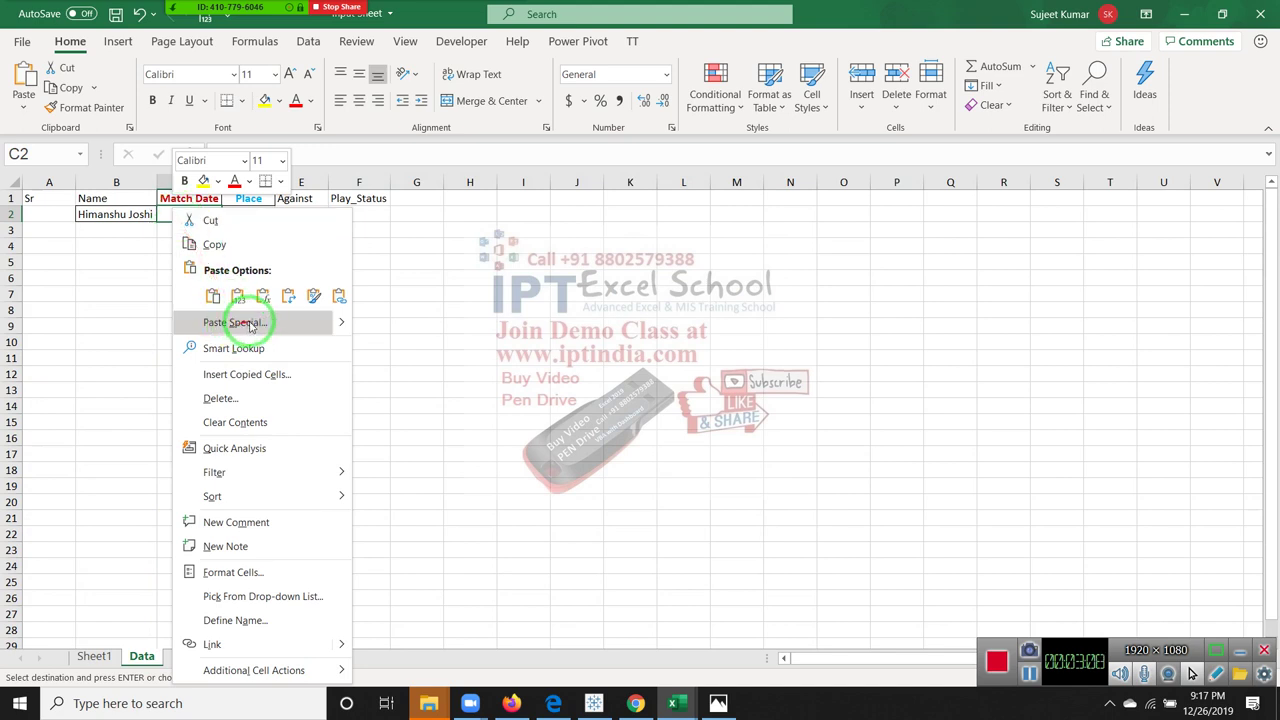
{"action": "mouse_move", "coordinate": [338, 326]}
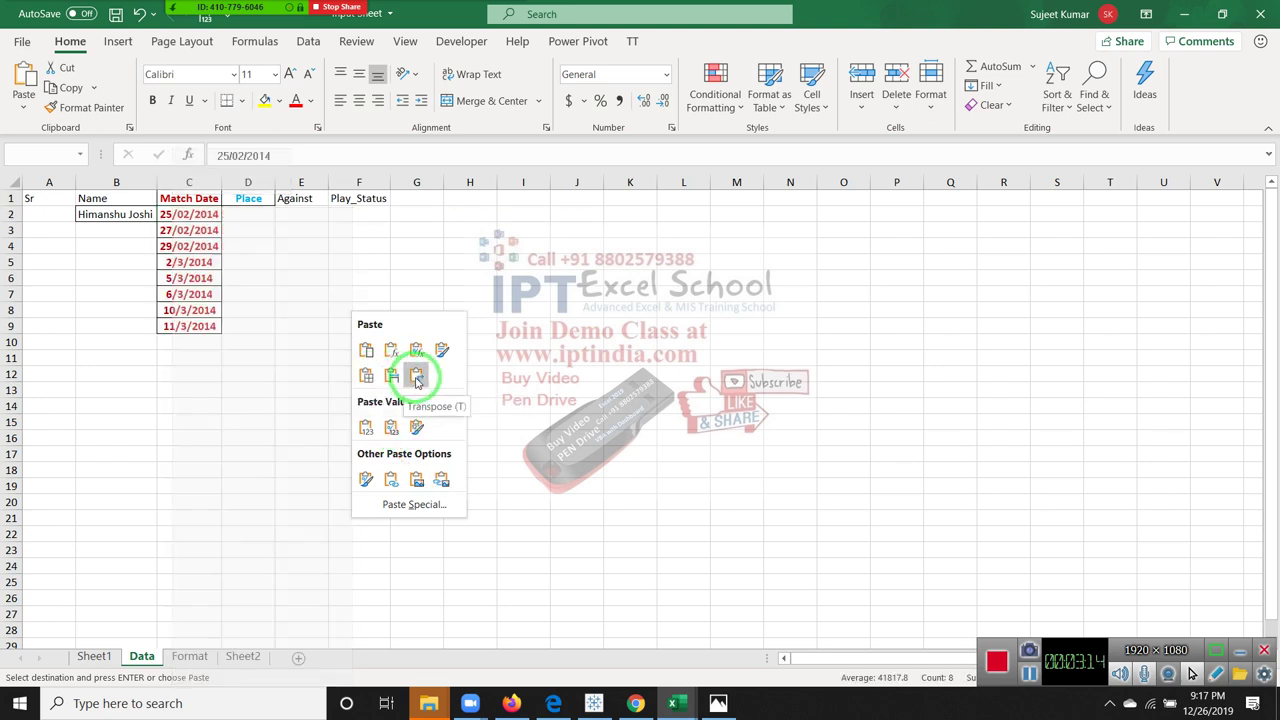
{"action": "left_click", "coordinate": [417, 380]}
- Fill the first player's name down B2:B9
{"action": "left_click", "coordinate": [126, 325]}
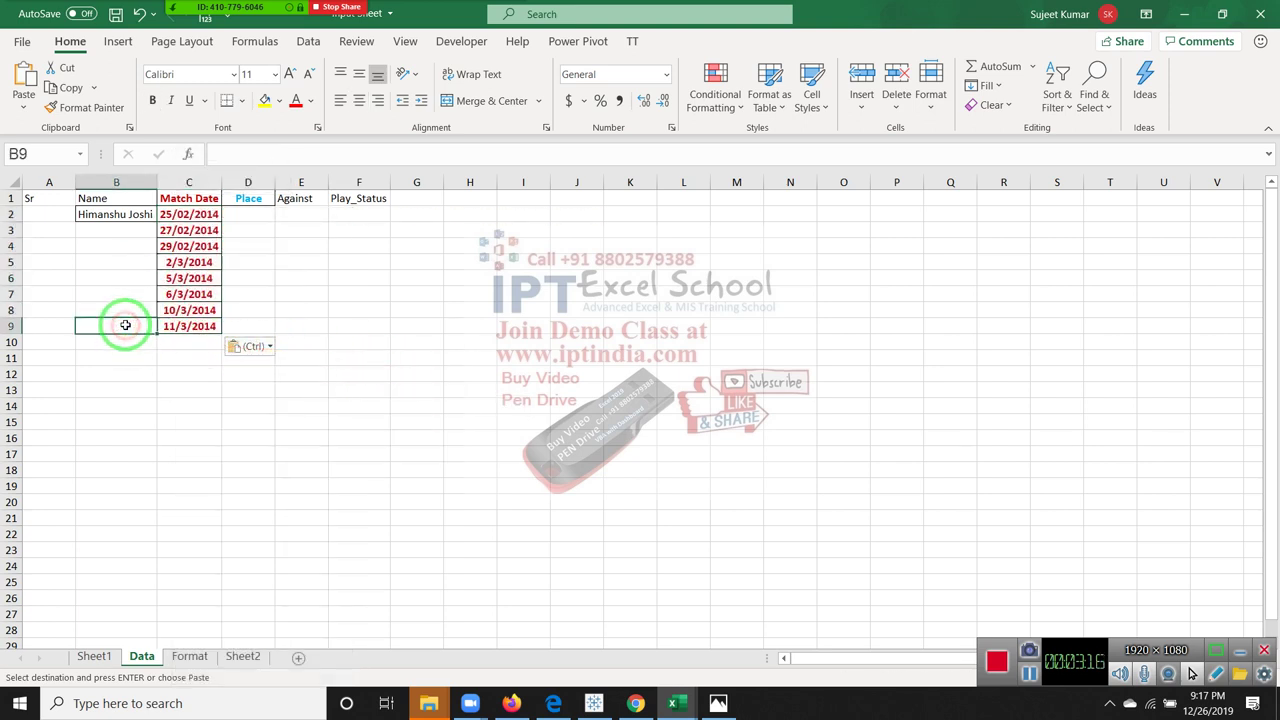
{"action": "key", "text": "ctrl+shift+Up"}
{"action": "key", "text": "ctrl+d"}
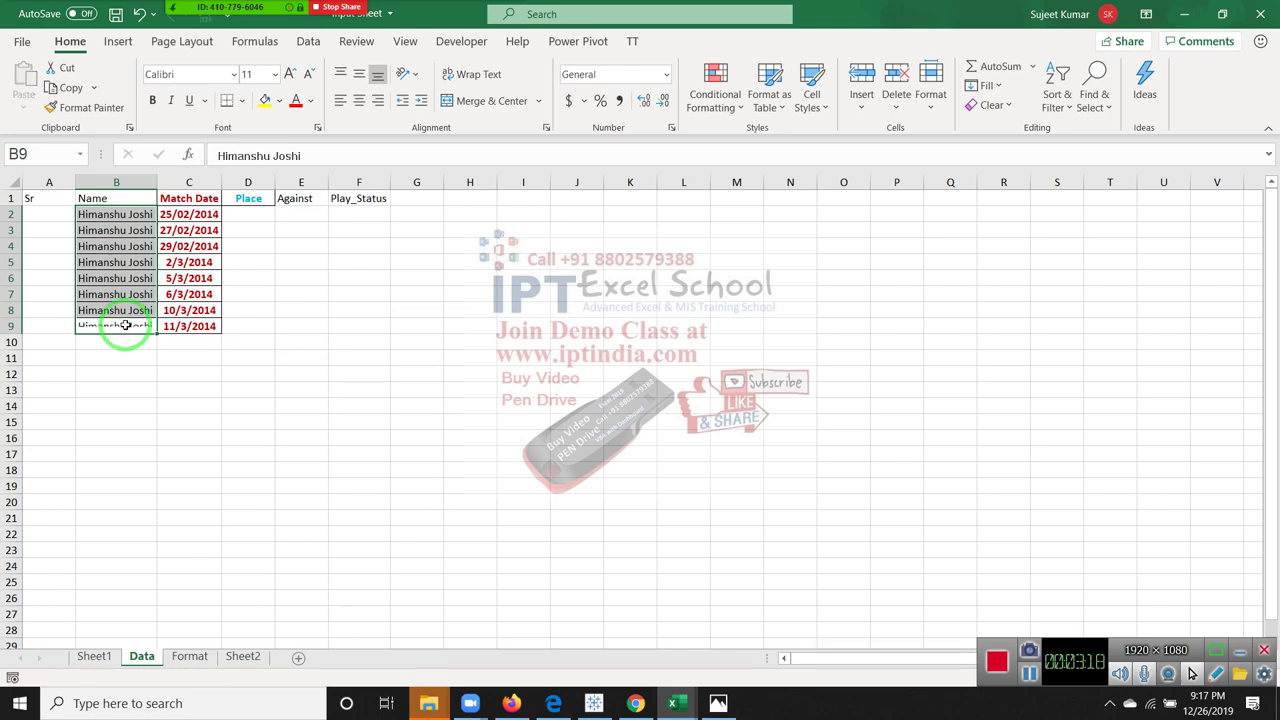
{"action": "left_click_drag", "start_coordinate": [95, 380], "coordinate": [52, 710]}
- Copy Sheet1's venue row C6:J6 and paste it transposed into Data D2:D9
{"action": "left_click", "coordinate": [104, 645]}
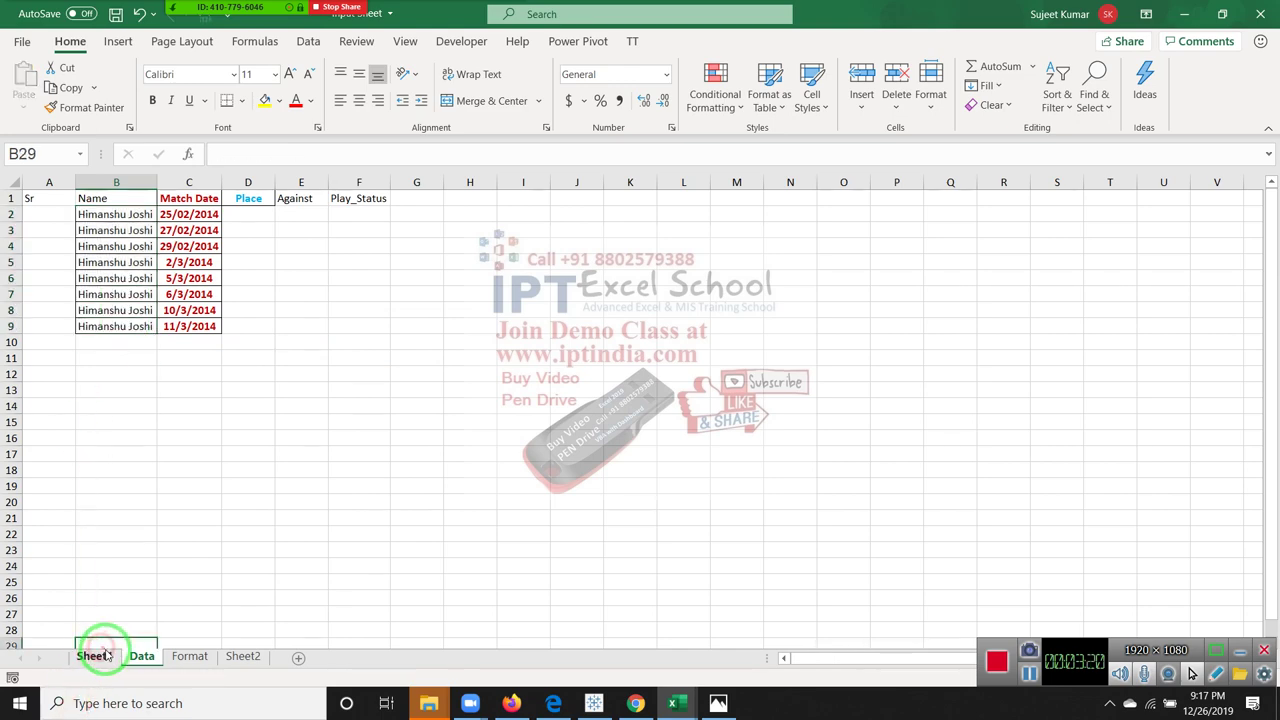
{"action": "left_click", "coordinate": [95, 656]}
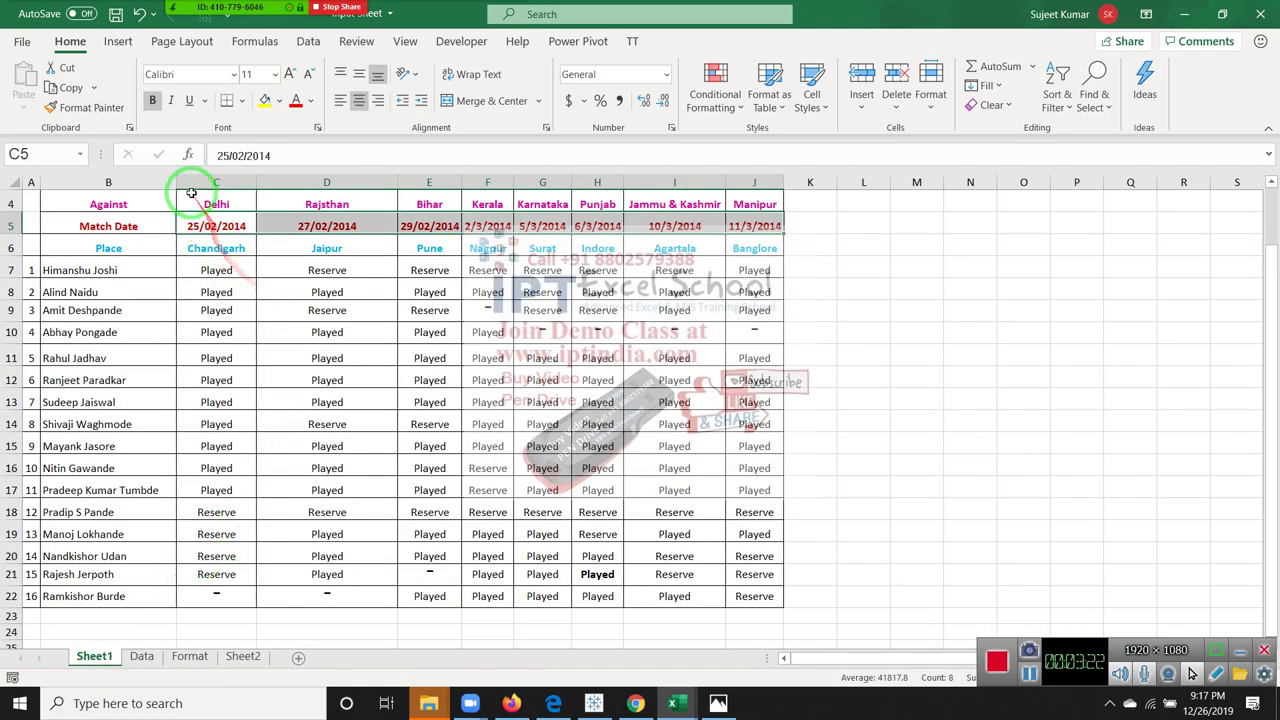
{"action": "left_click", "coordinate": [217, 254]}
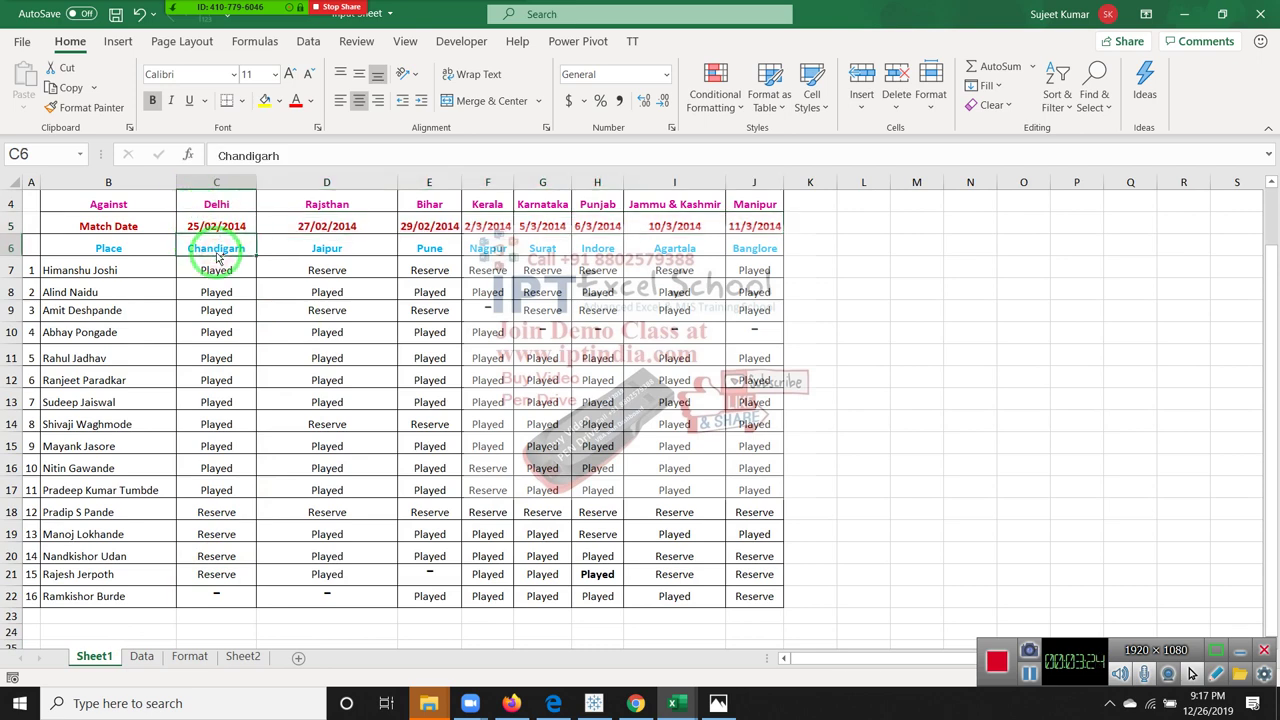
{"action": "key", "text": "ctrl+shift+Right"}
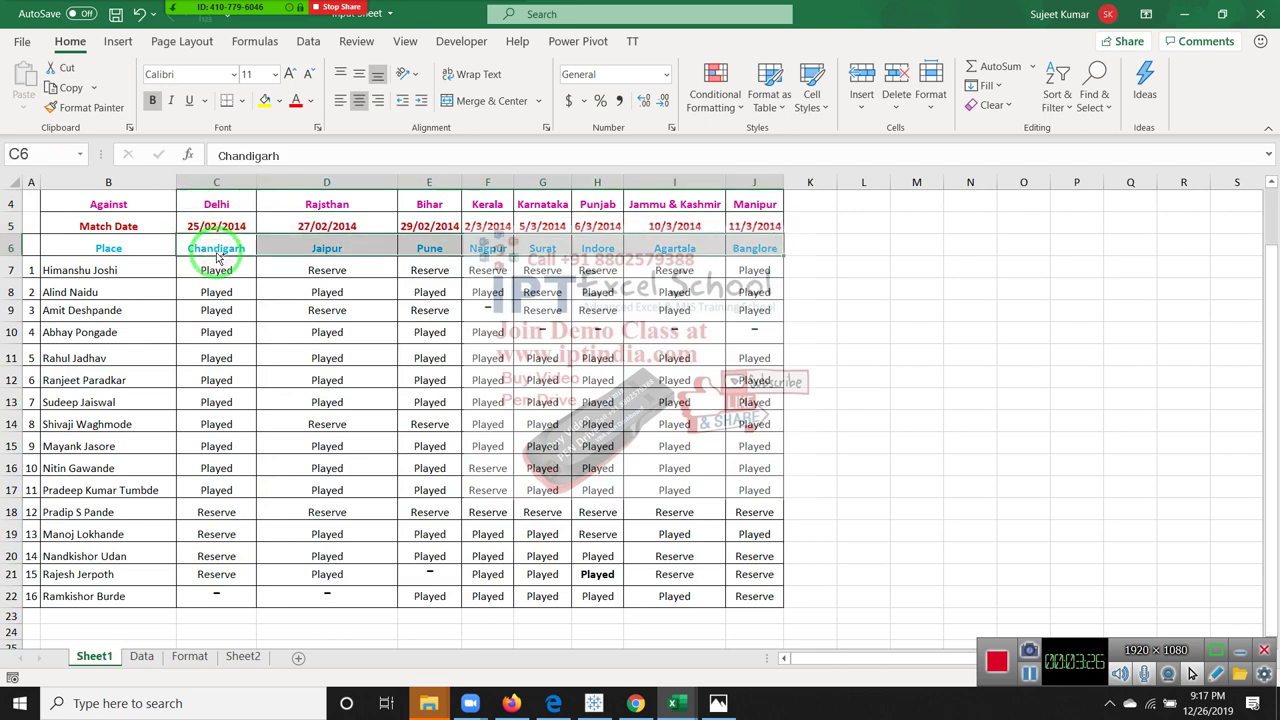
{"action": "key", "text": "ctrl+c"}
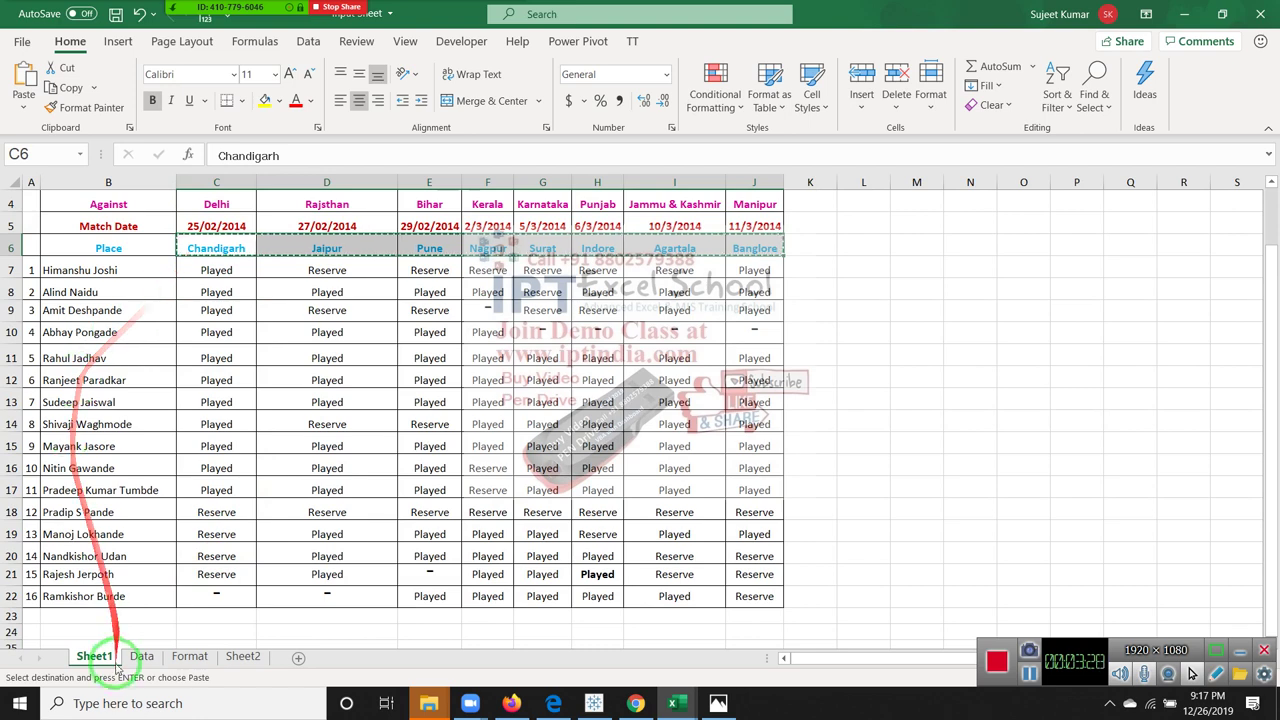
{"action": "left_click", "coordinate": [135, 657]}
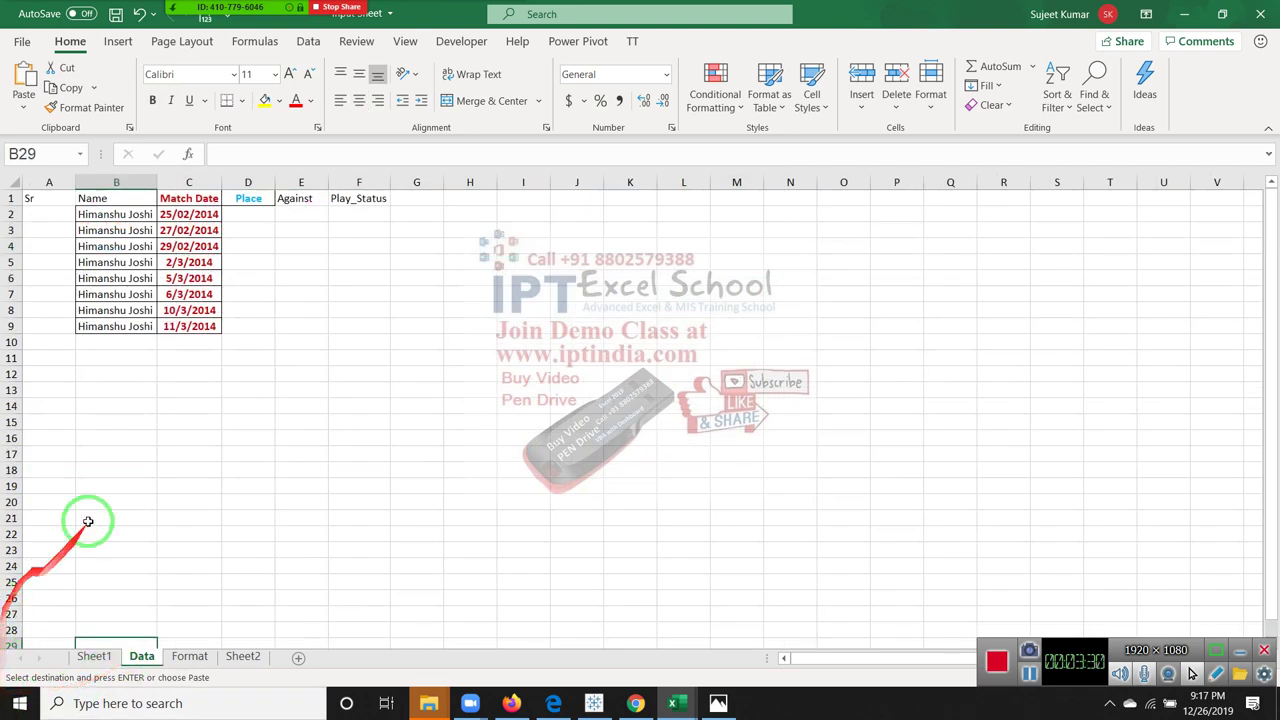
{"action": "left_click", "coordinate": [255, 210]}
{"action": "right_click", "coordinate": [256, 209]}
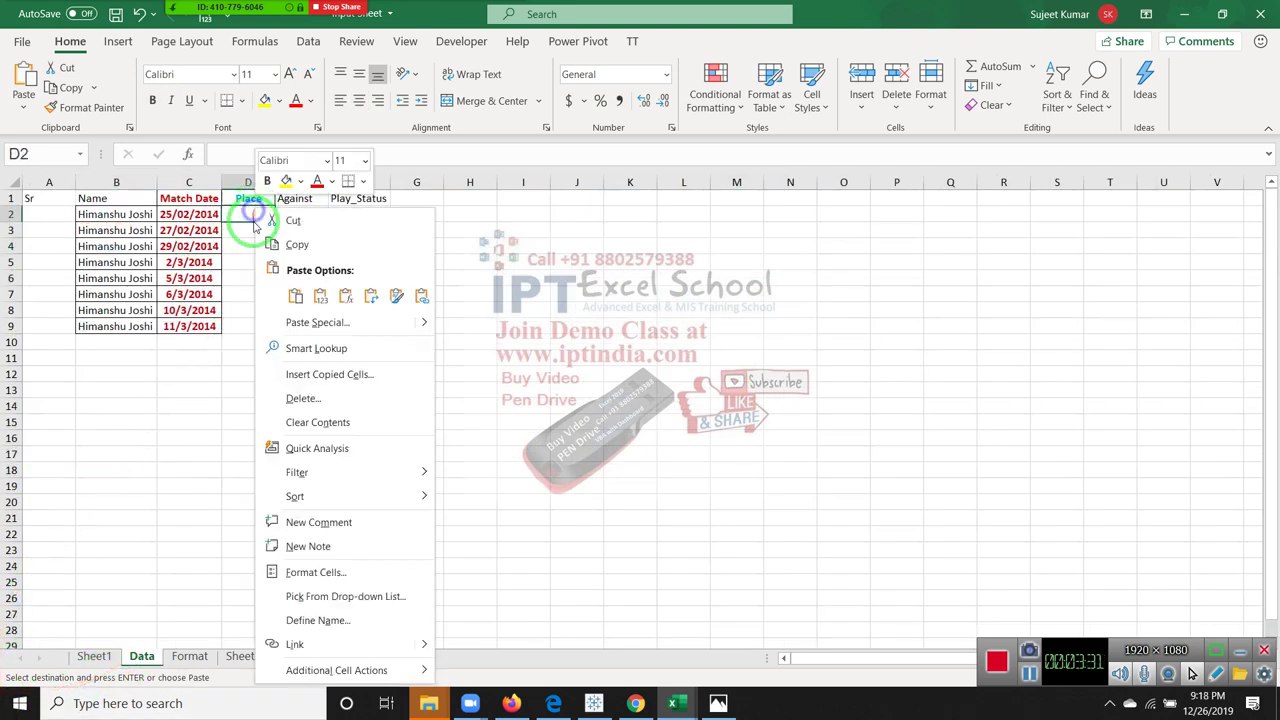
{"action": "left_click", "coordinate": [313, 322]}
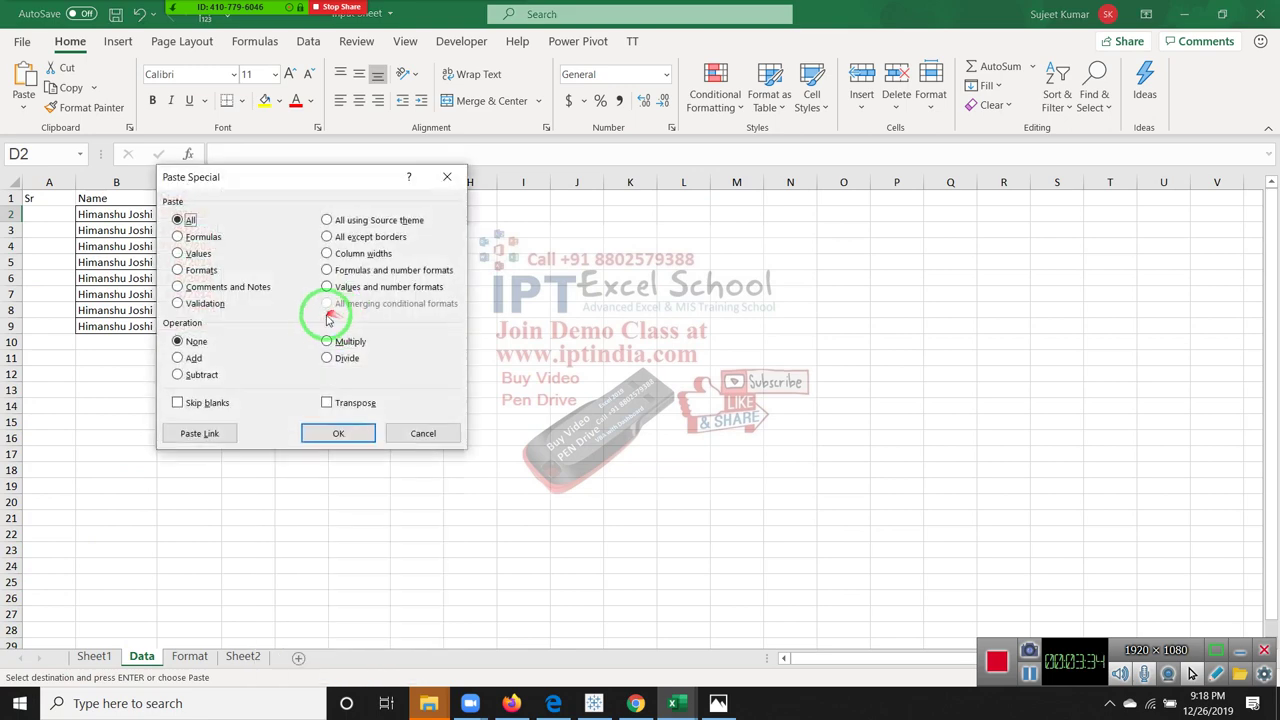
{"action": "left_click", "coordinate": [343, 402]}
{"action": "left_click", "coordinate": [340, 432]}
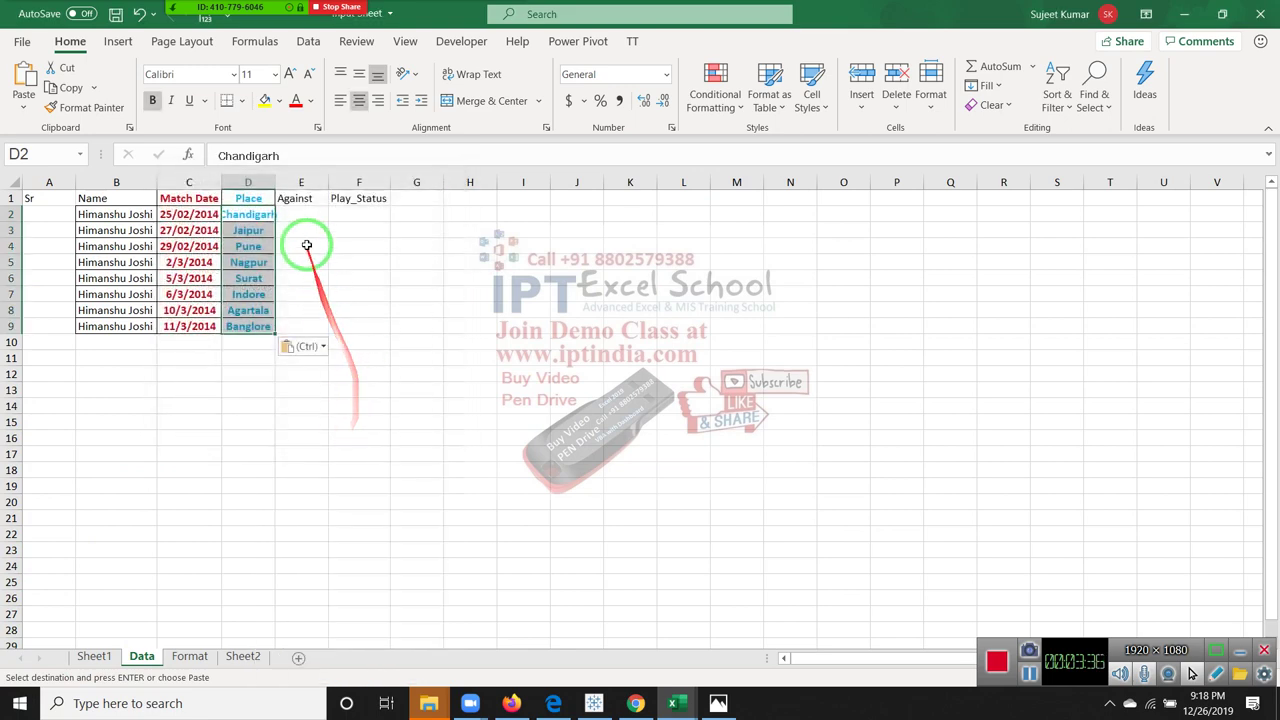
{"action": "left_click", "coordinate": [306, 225]}
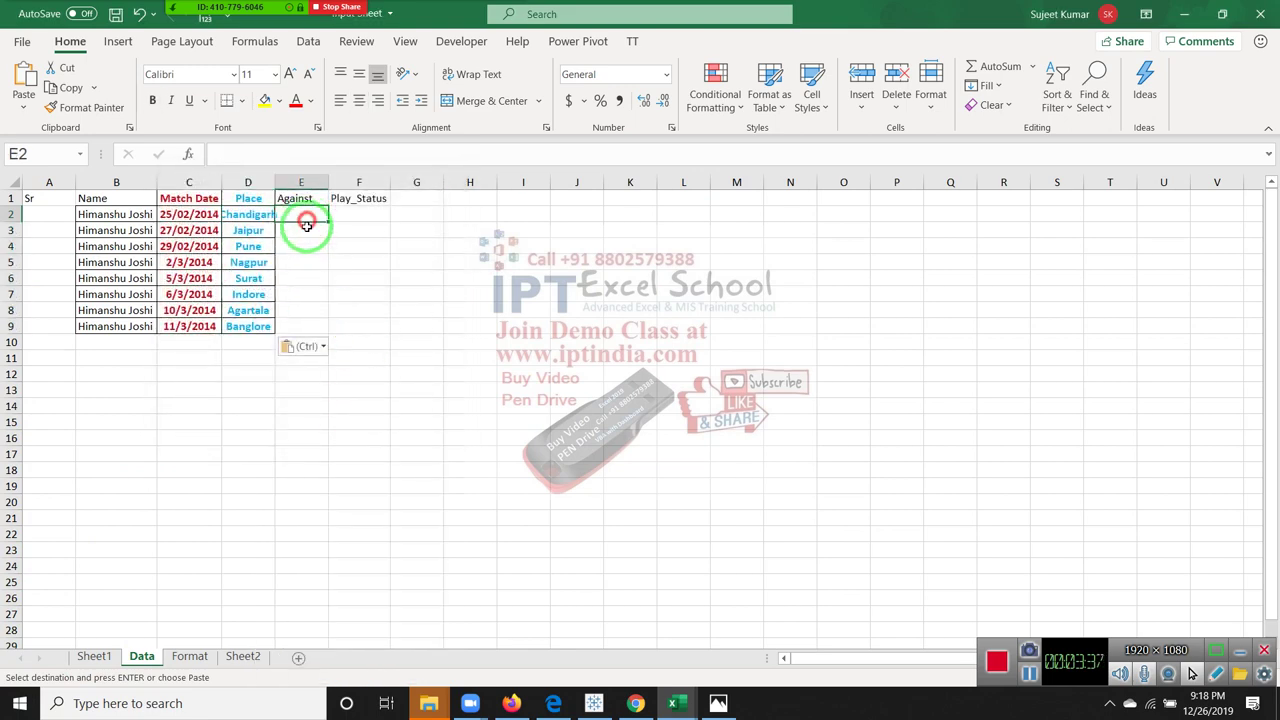
- Copy Sheet1's opponent row C4:J4 (Delhi to Manipur) and paste it transposed into Data E2:E9
{"action": "left_click", "coordinate": [94, 656]}
{"action": "left_click", "coordinate": [250, 197]}
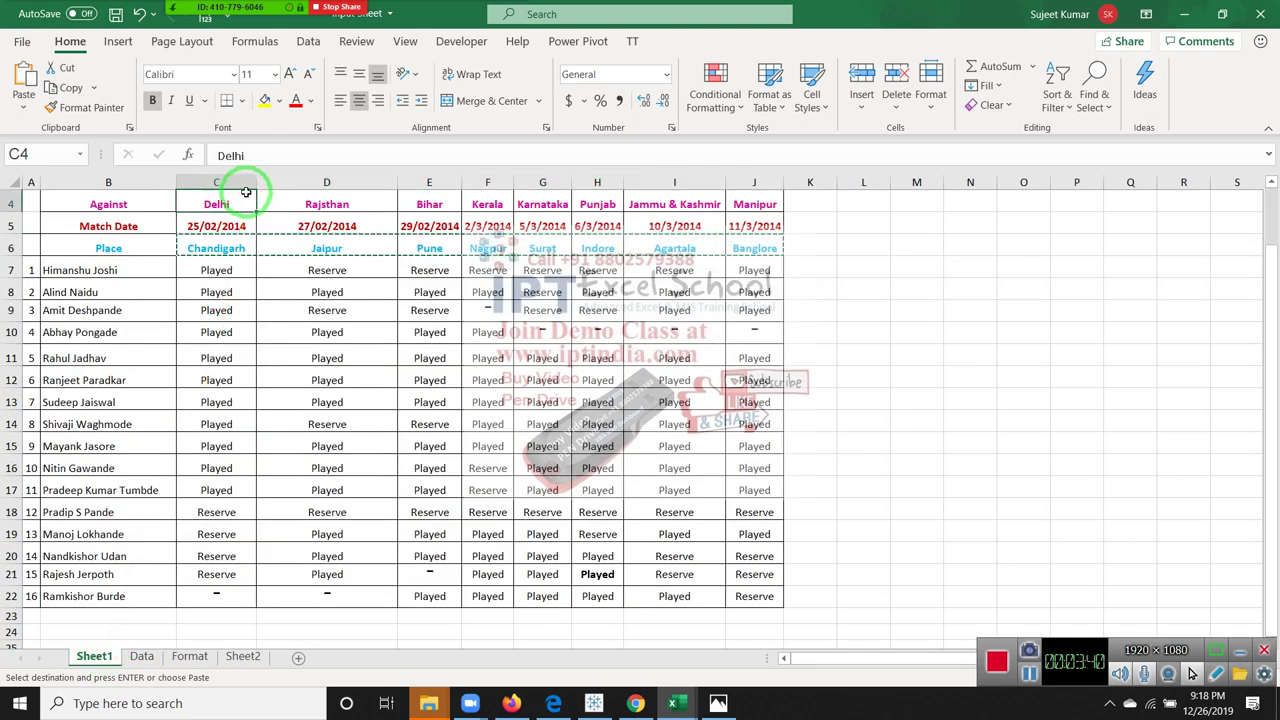
{"action": "key", "text": "Up"}
{"action": "key", "text": "Down"}
{"action": "key", "text": "ctrl+shift+Right"}
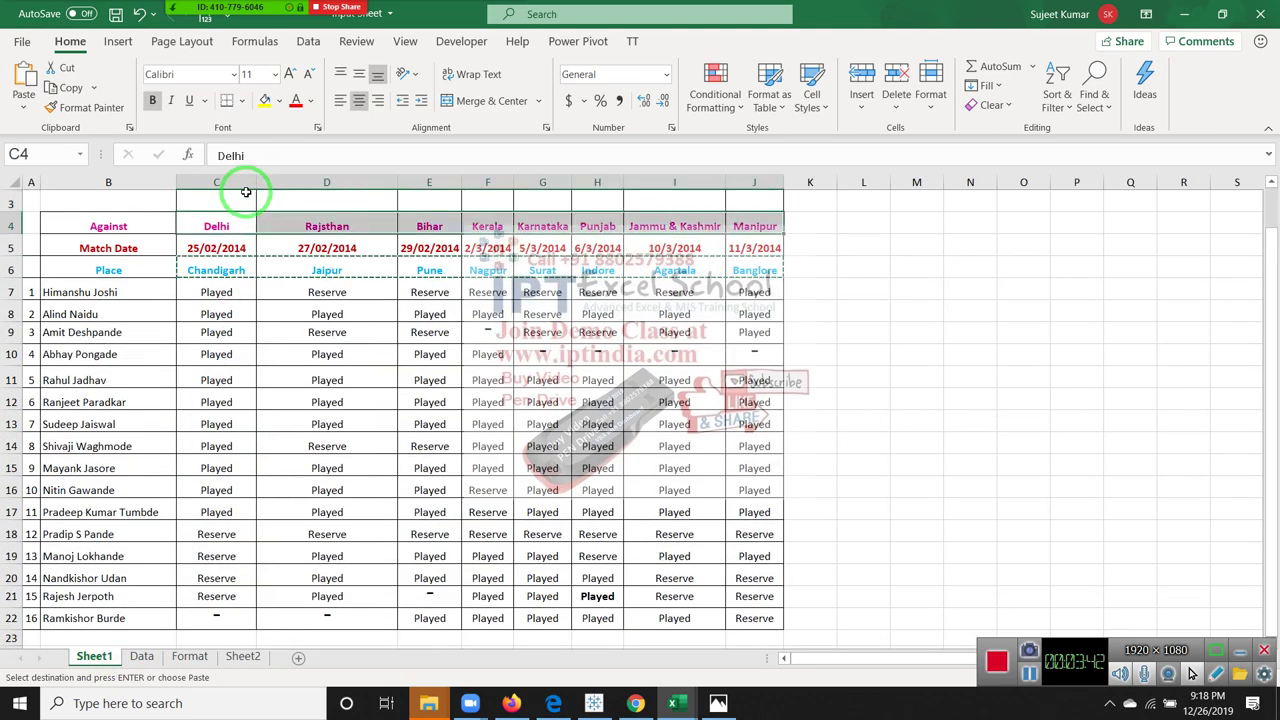
{"action": "key", "text": "ctrl+c"}
{"action": "left_click", "coordinate": [141, 656]}
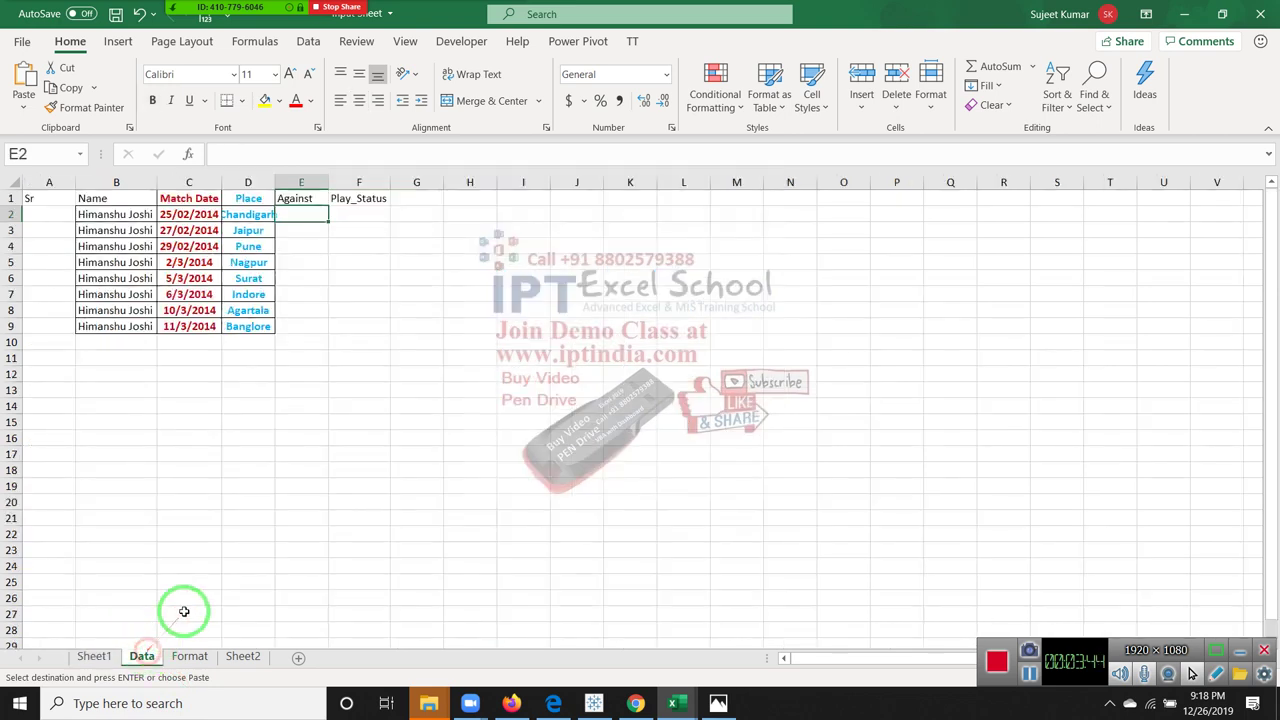
{"action": "right_click", "coordinate": [317, 213]}
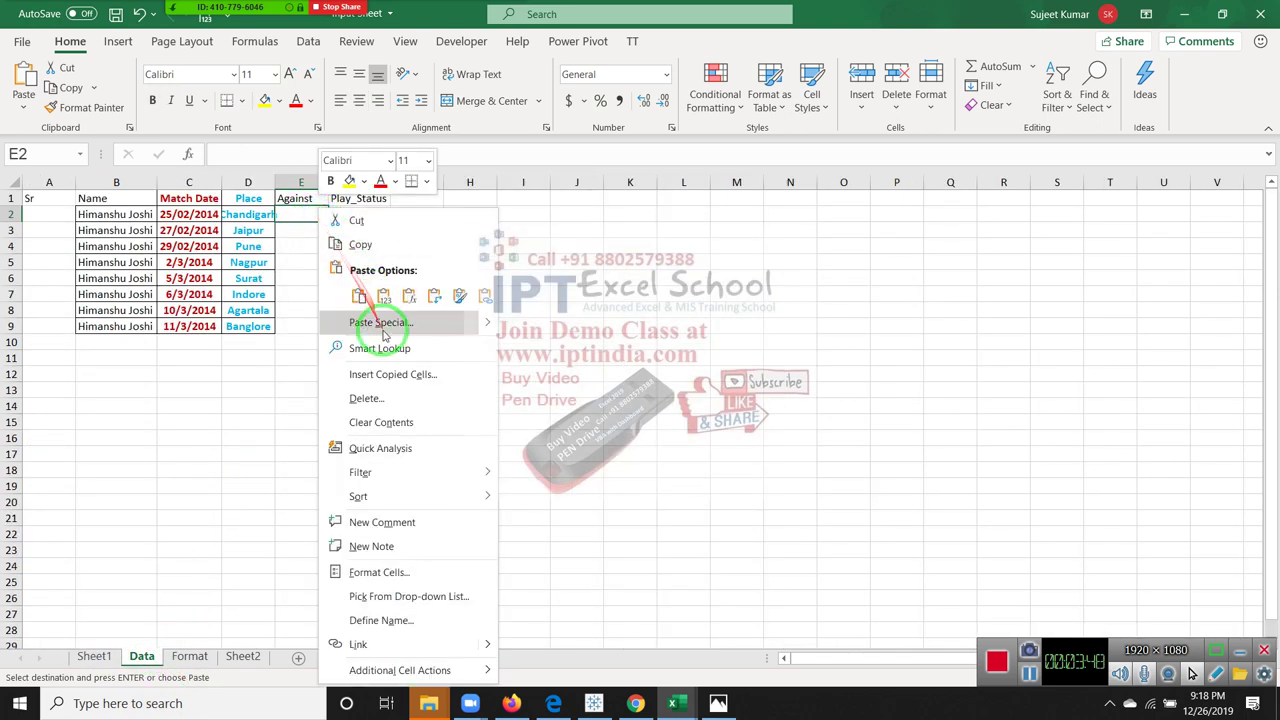
{"action": "left_click", "coordinate": [350, 322]}
{"action": "left_click", "coordinate": [414, 409]}
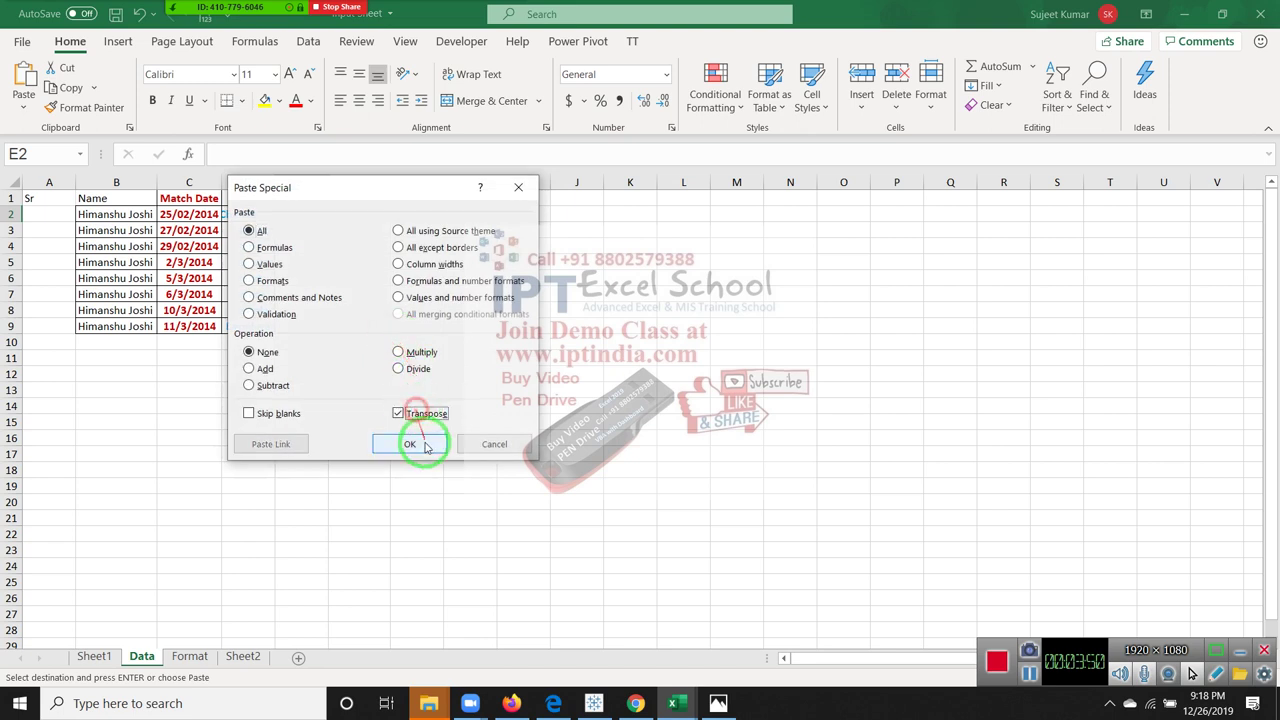
{"action": "left_click", "coordinate": [410, 444]}
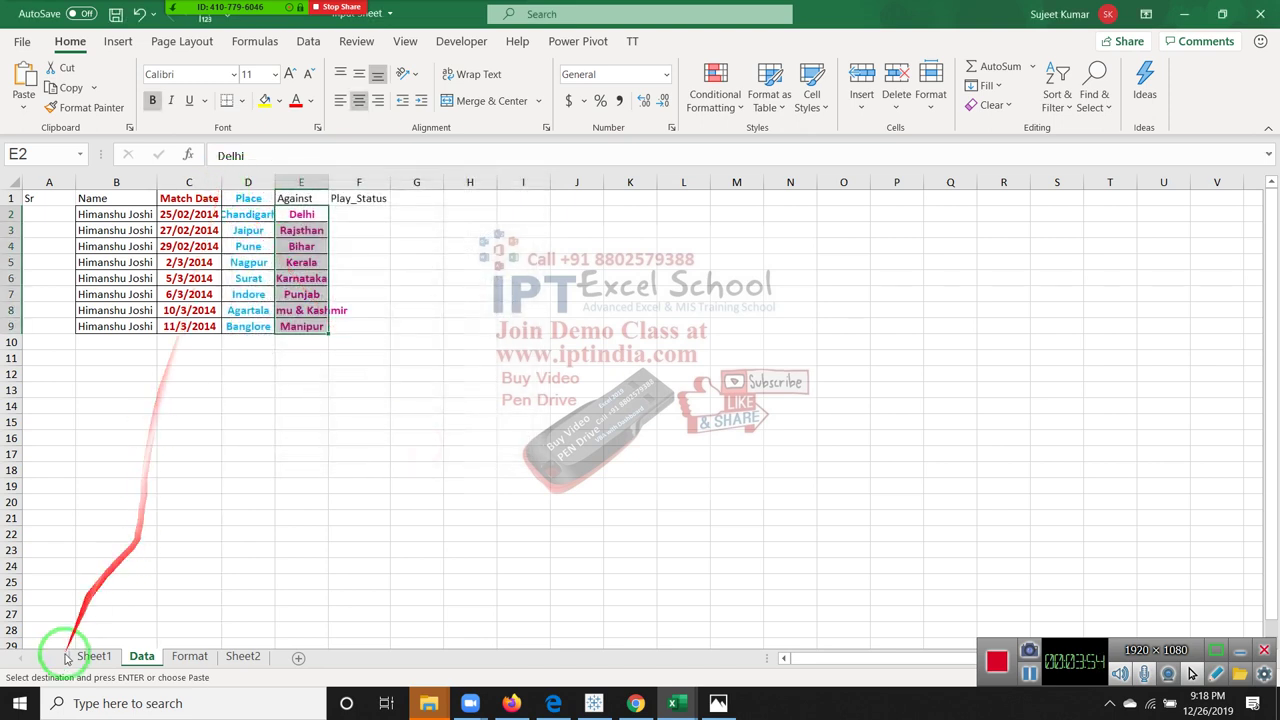
- Copy the first player's eight match statuses C7:J7 from Sheet1
{"action": "left_click", "coordinate": [95, 657]}
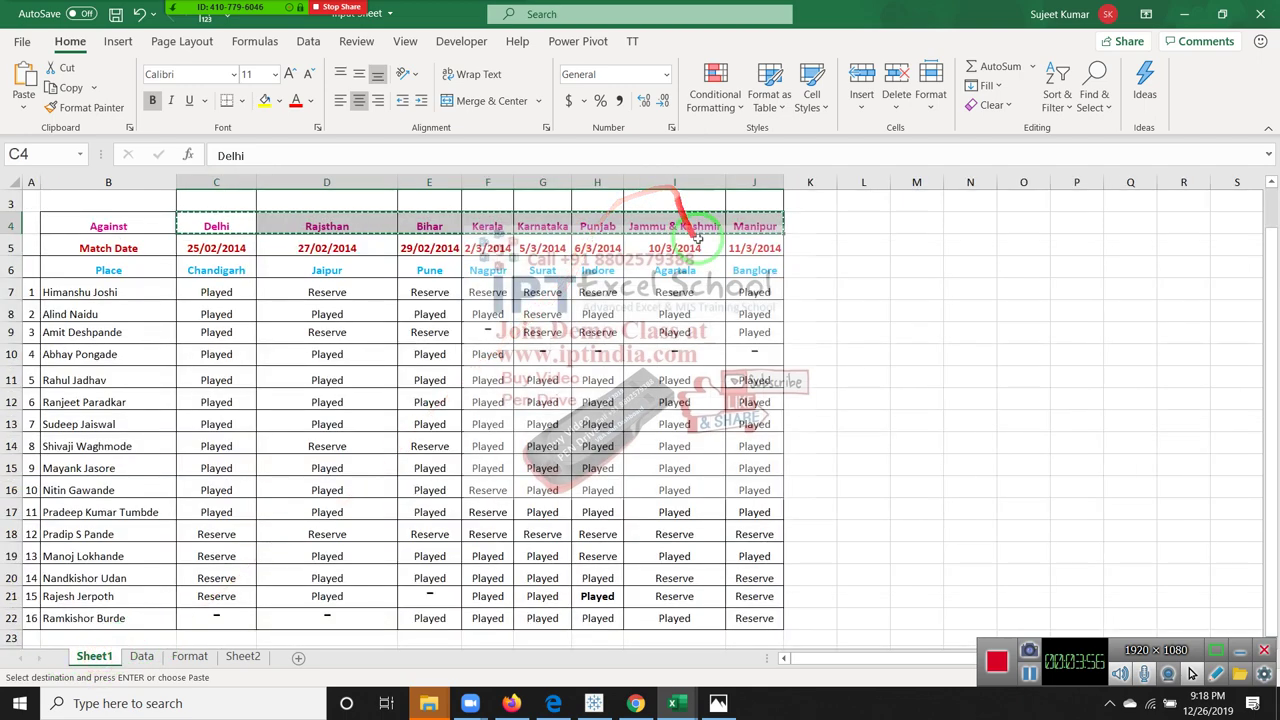
{"action": "left_click", "coordinate": [217, 268]}
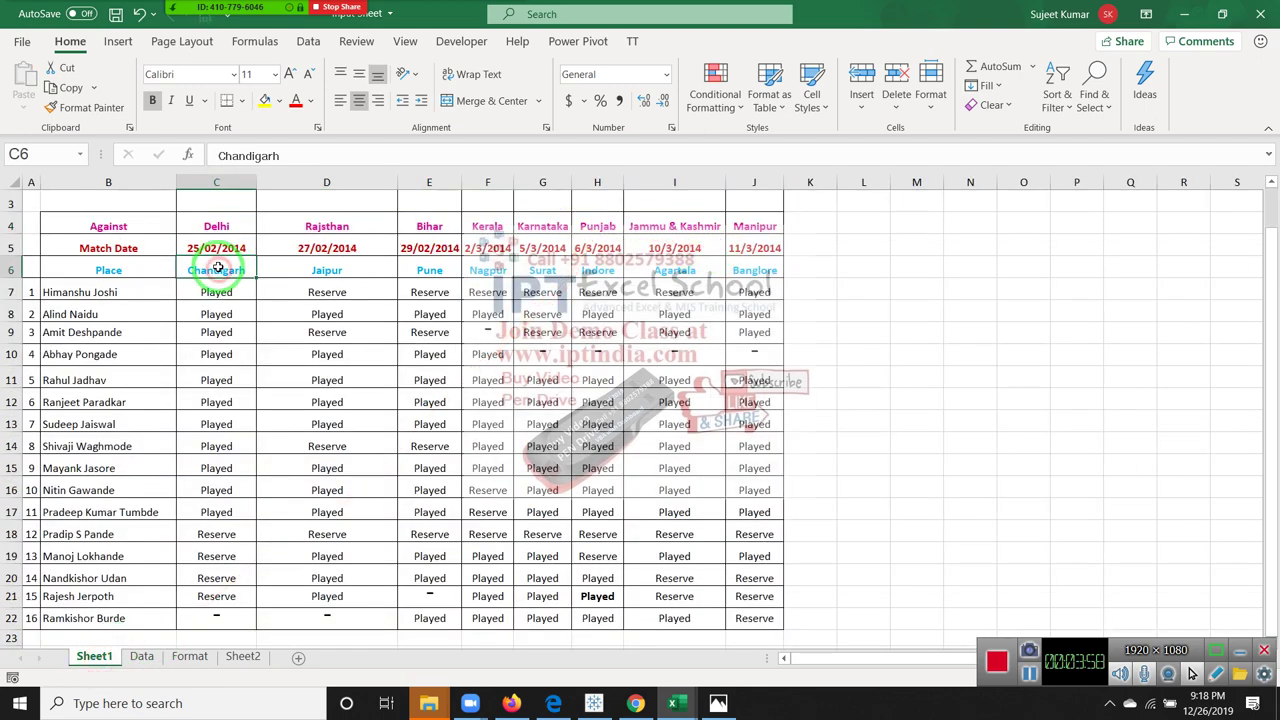
{"action": "key", "text": "ctrl+shift+Right"}
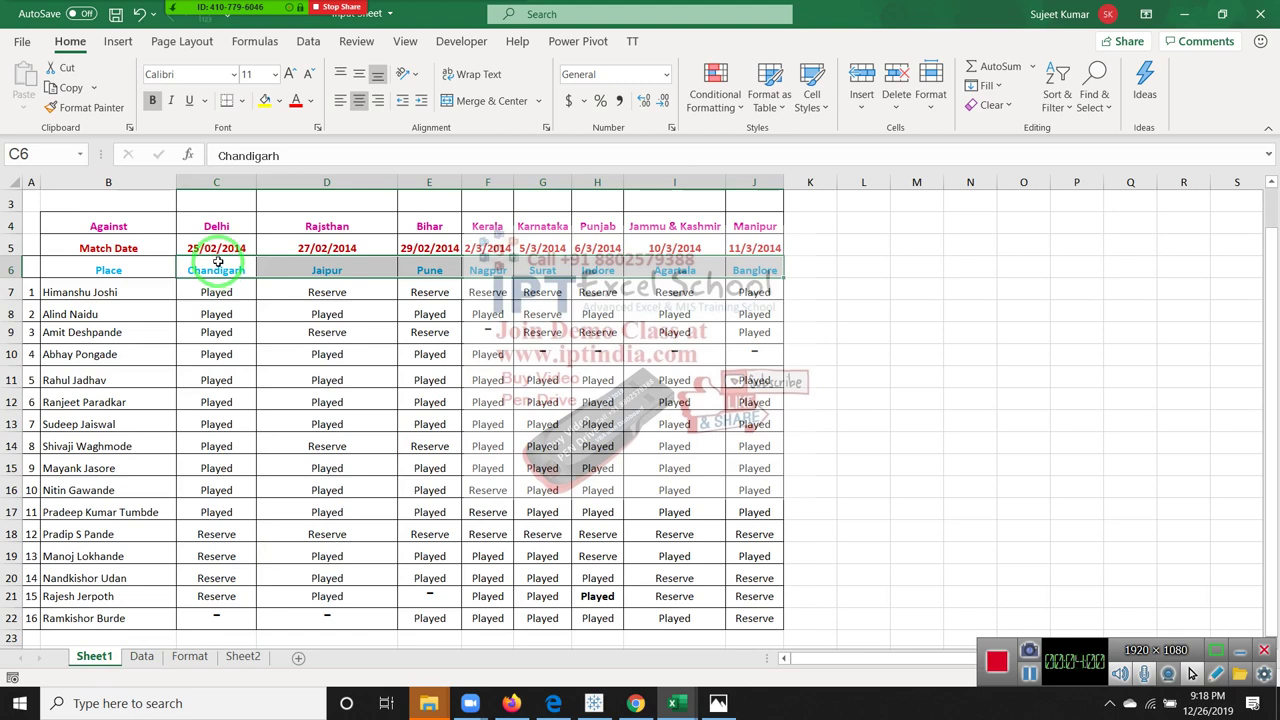
{"action": "key", "text": "ctrl+c"}
{"action": "left_click", "coordinate": [141, 656]}
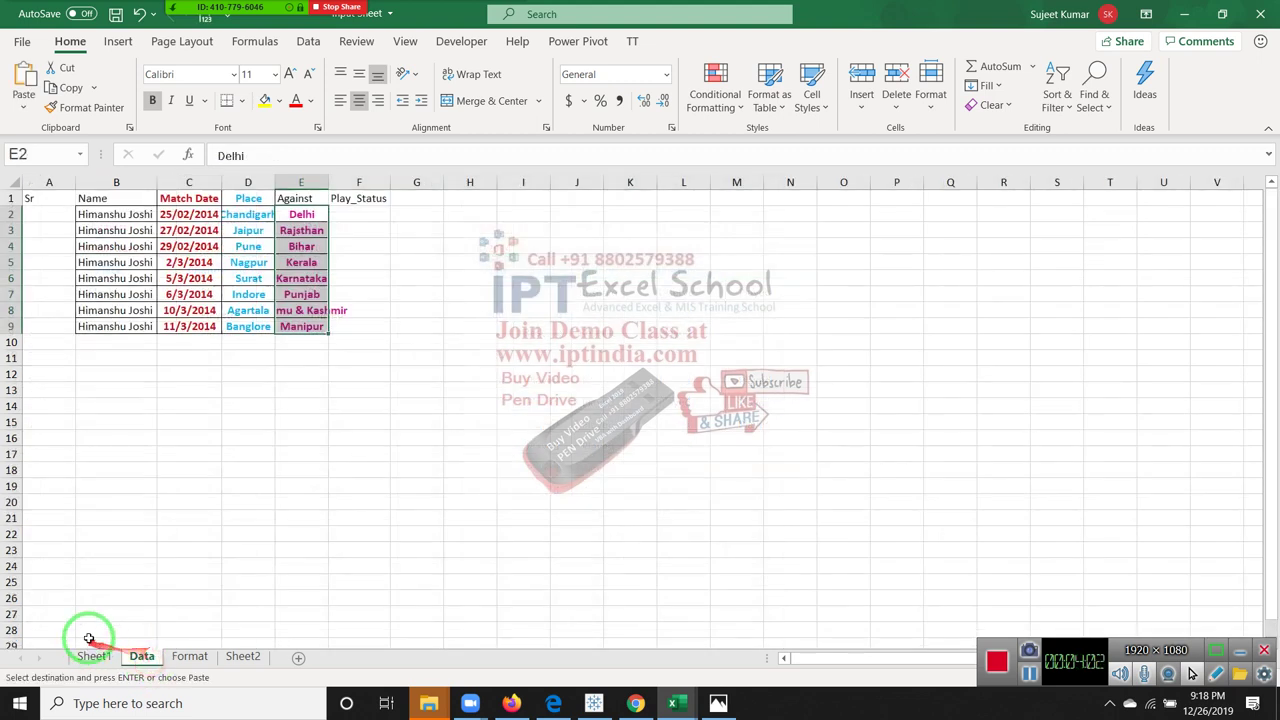
{"action": "left_click", "coordinate": [98, 656]}
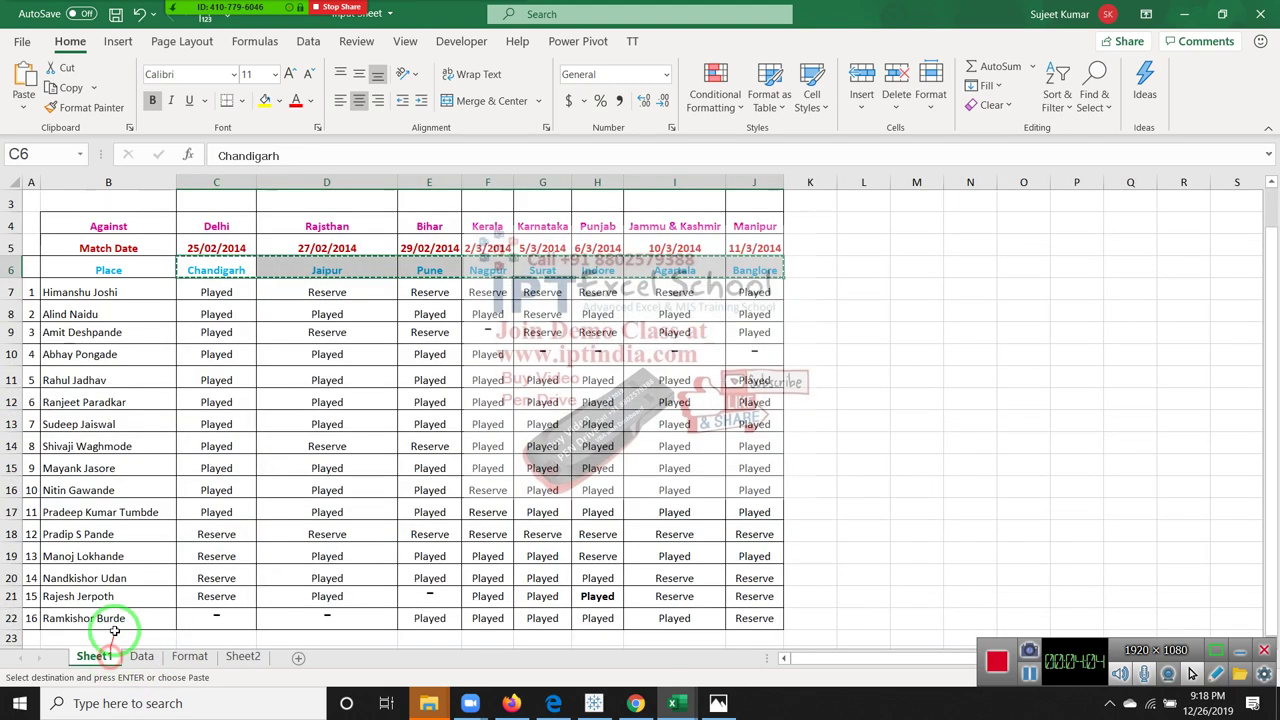
{"action": "left_click", "coordinate": [227, 292]}
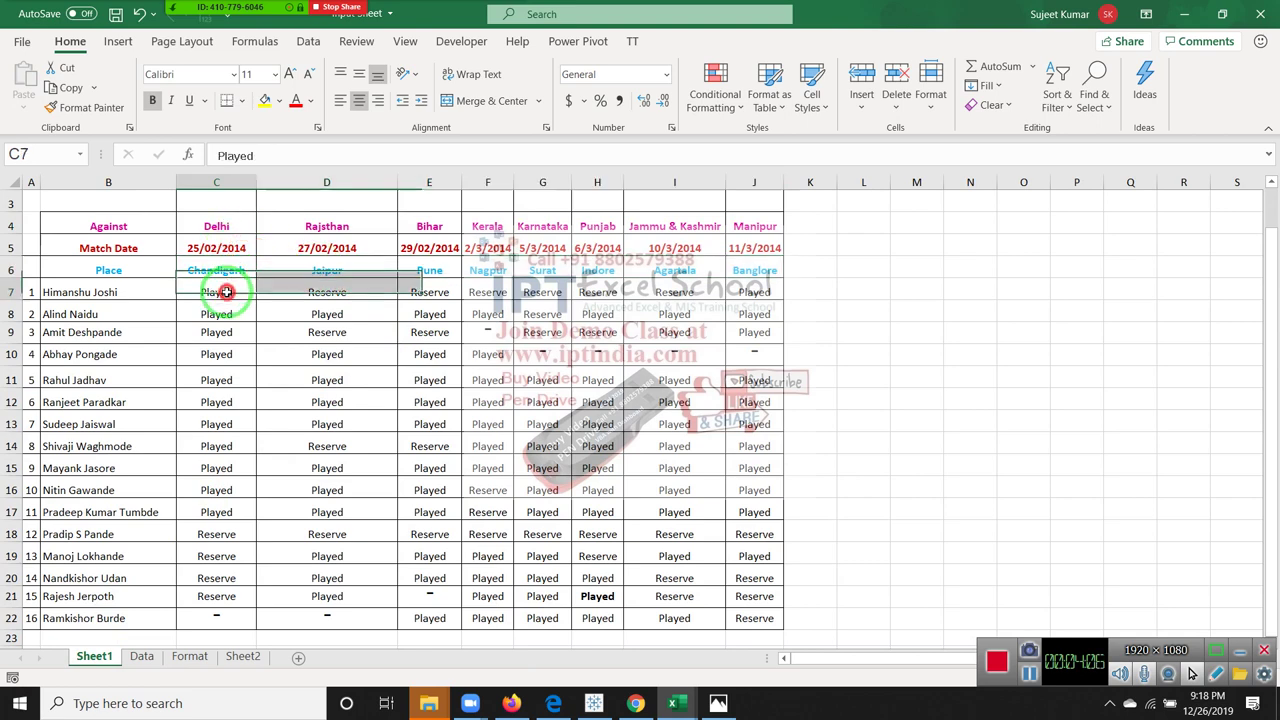
{"action": "key", "text": "ctrl+shift+Right"}
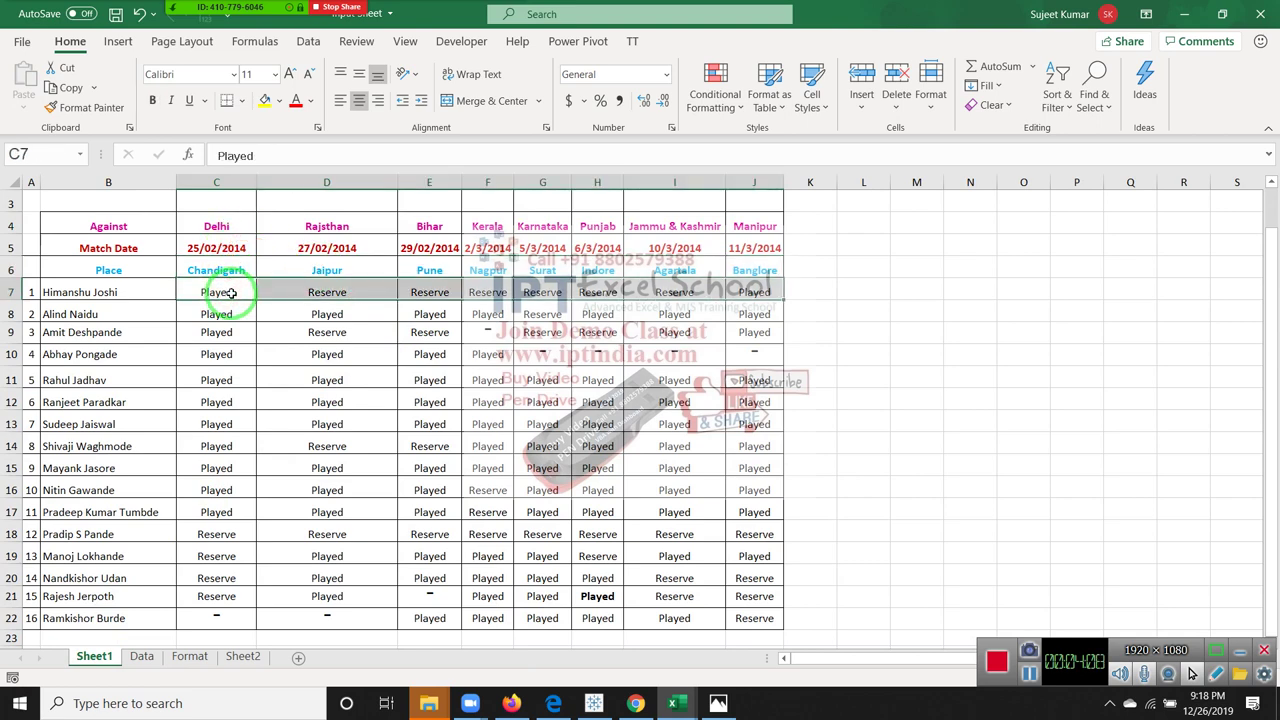
{"action": "key", "text": "ctrl+c"}
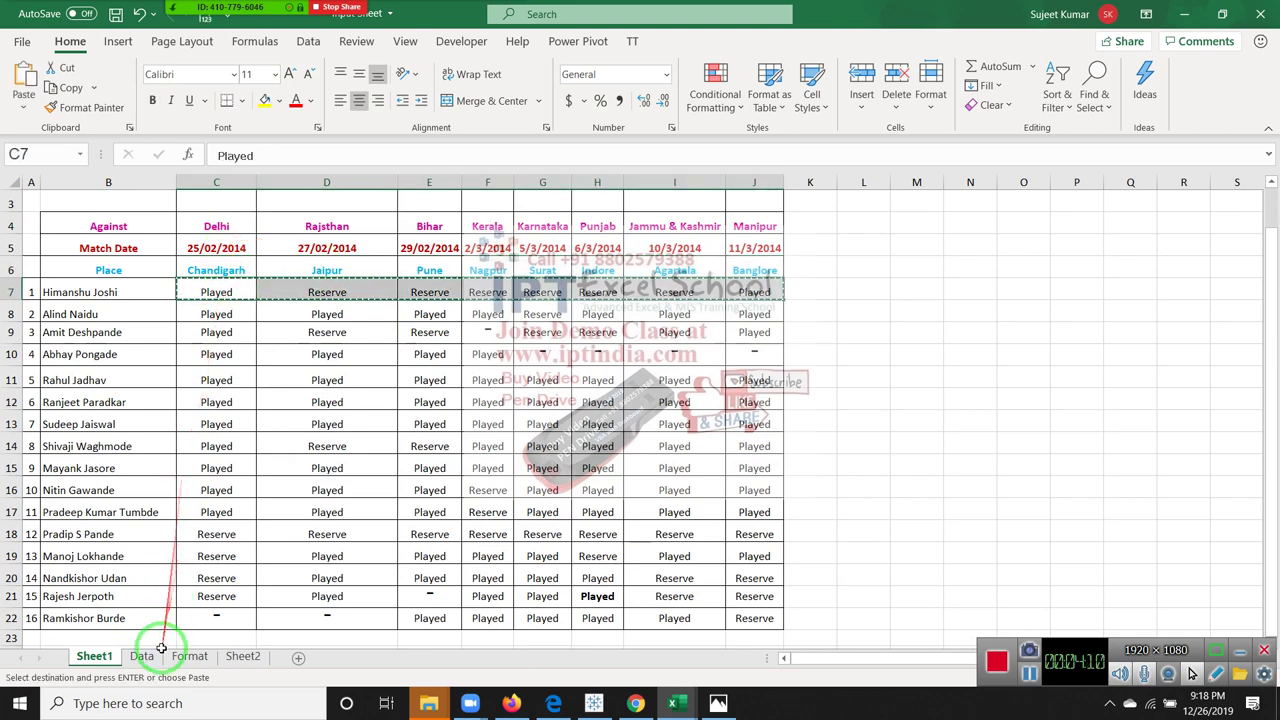
- Paste the statuses transposed into Play_Status F2:F9 on the Data sheet
{"action": "left_click", "coordinate": [143, 657]}
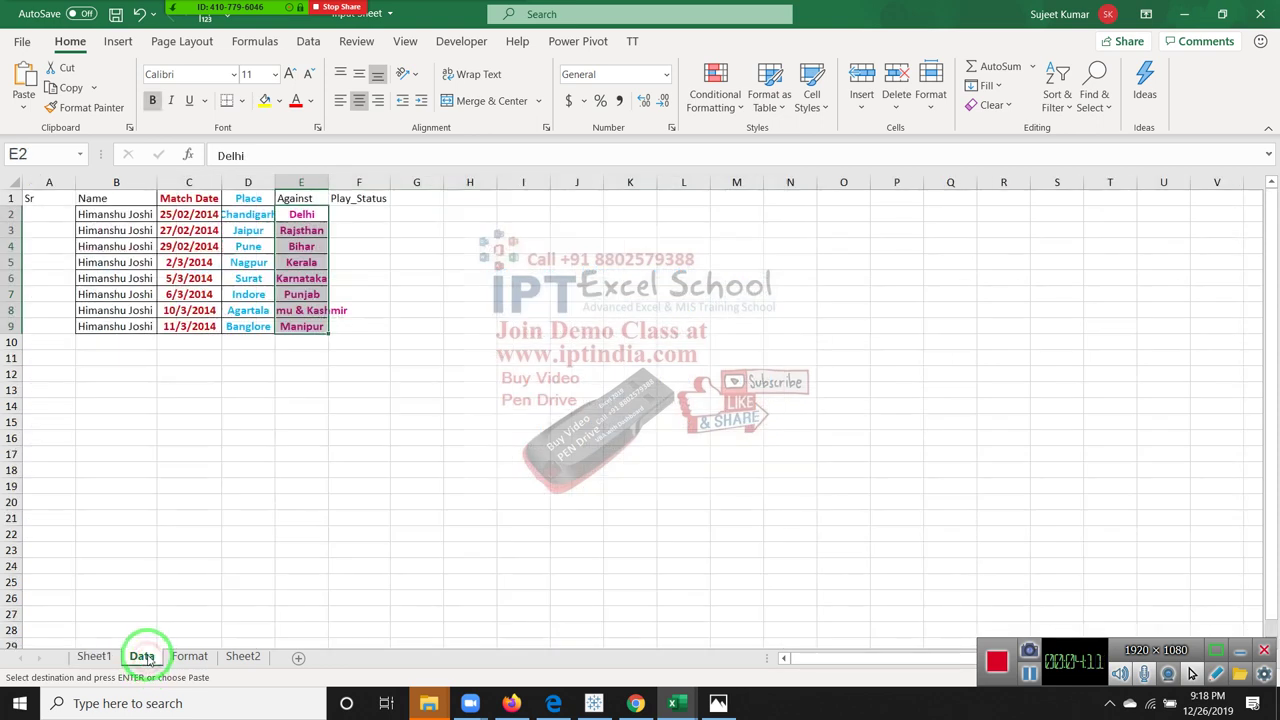
{"action": "right_click", "coordinate": [351, 214]}
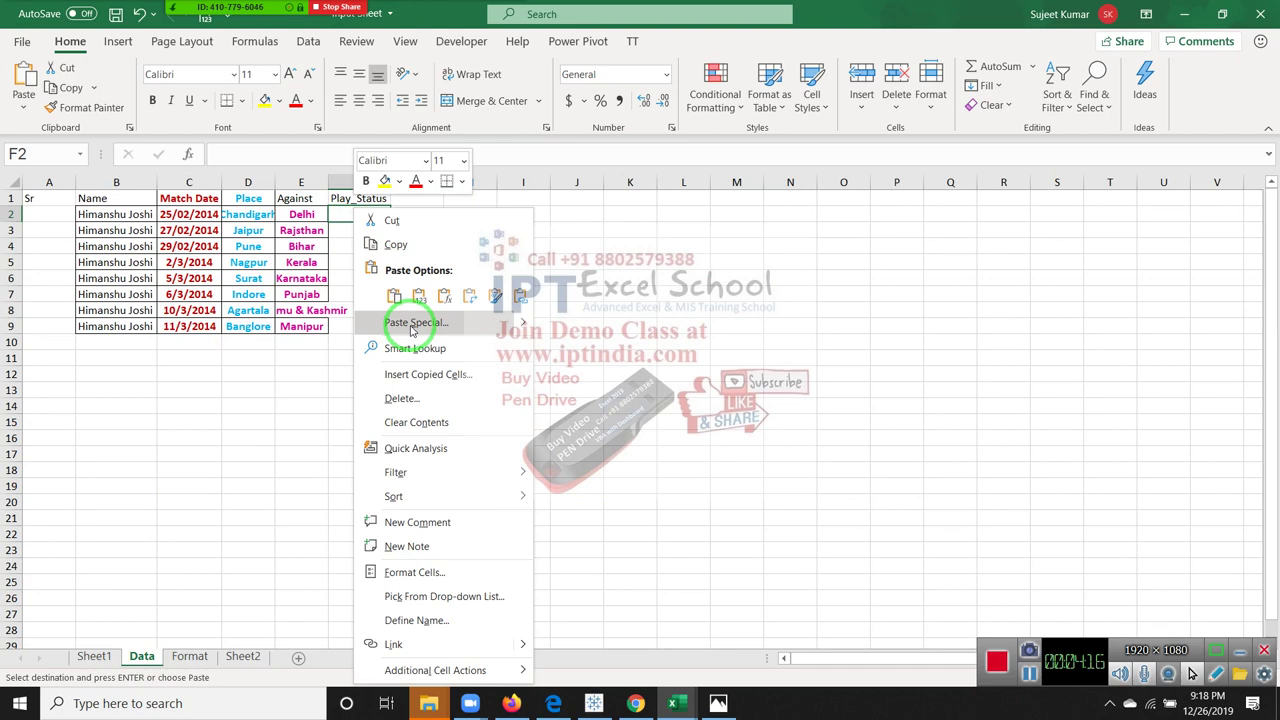
{"action": "left_click", "coordinate": [410, 324]}
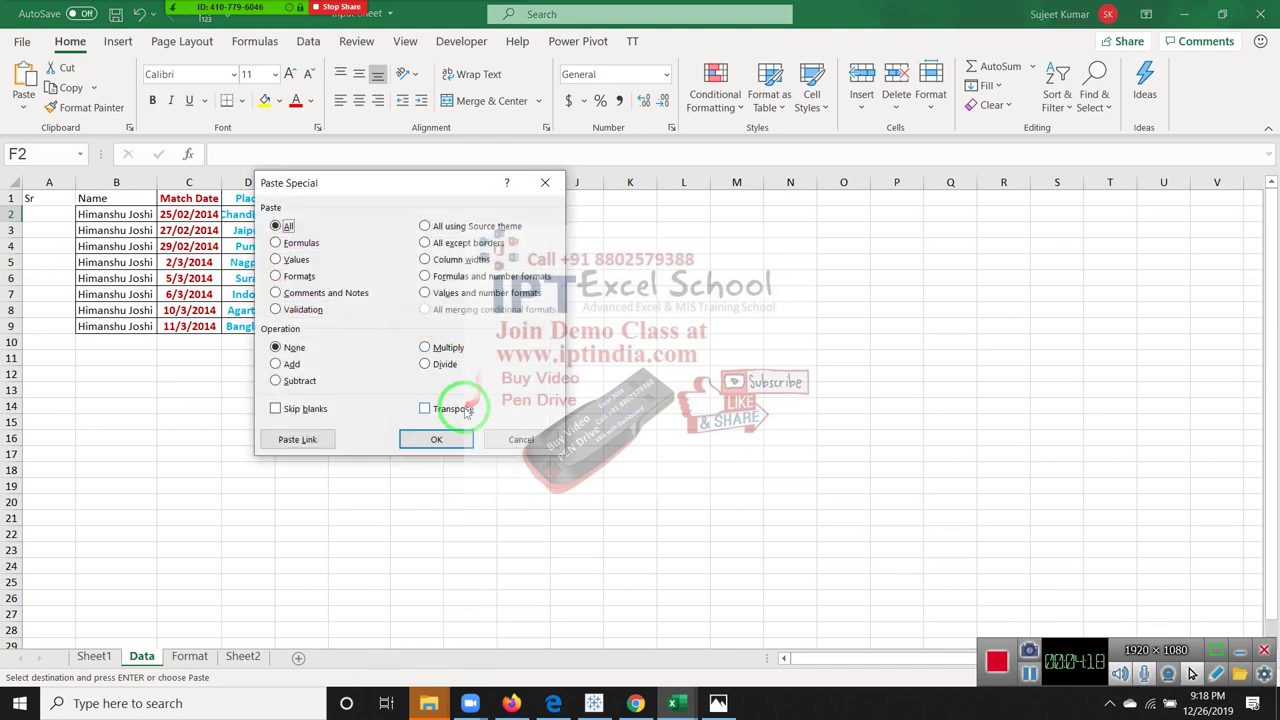
{"action": "left_click", "coordinate": [465, 409]}
{"action": "left_click", "coordinate": [436, 439]}
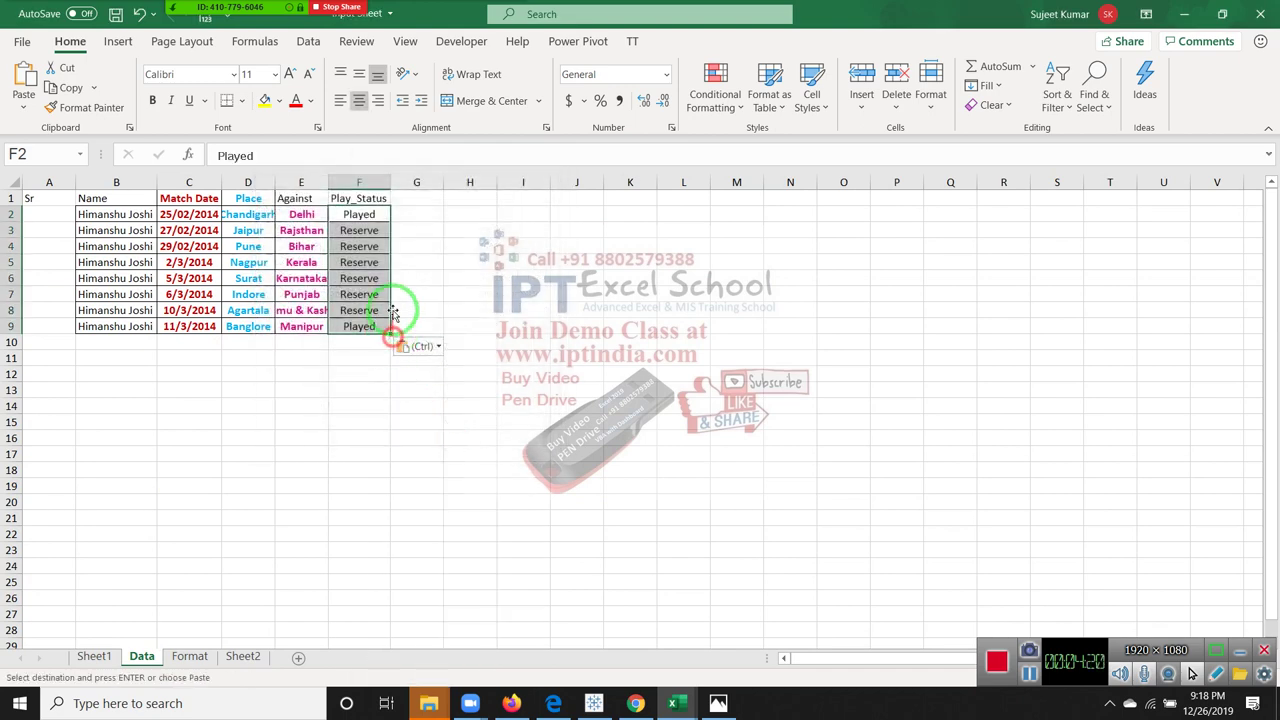
{"action": "left_click", "coordinate": [320, 268]}
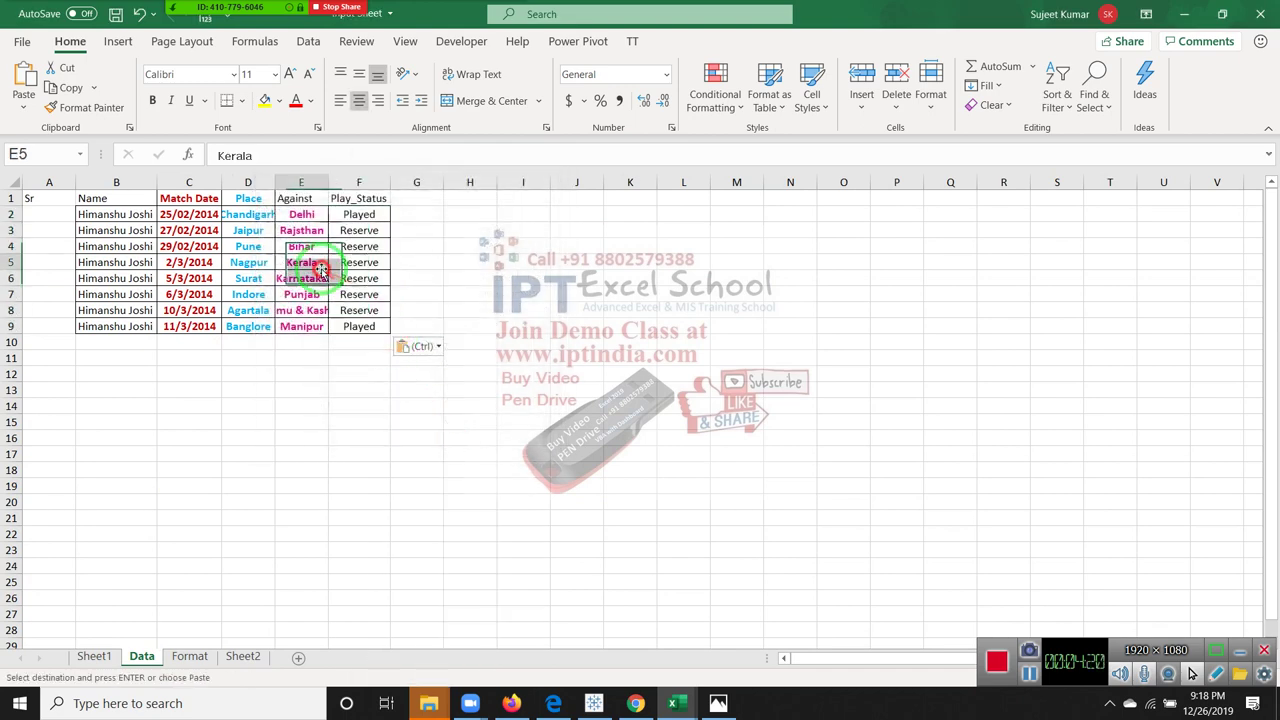
- Copy the second player's name from Sheet1 B8 into Data B10
{"action": "left_click", "coordinate": [98, 656]}
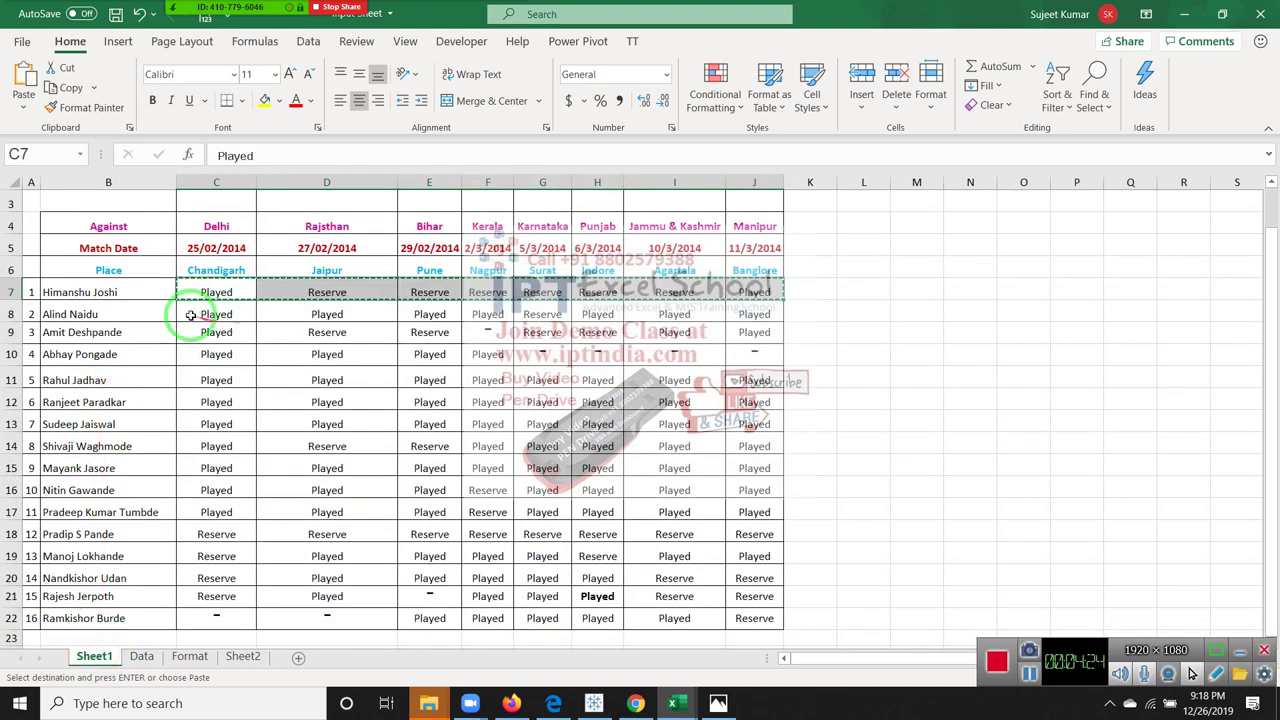
{"action": "left_click", "coordinate": [124, 313]}
{"action": "key", "text": "ctrl+c"}
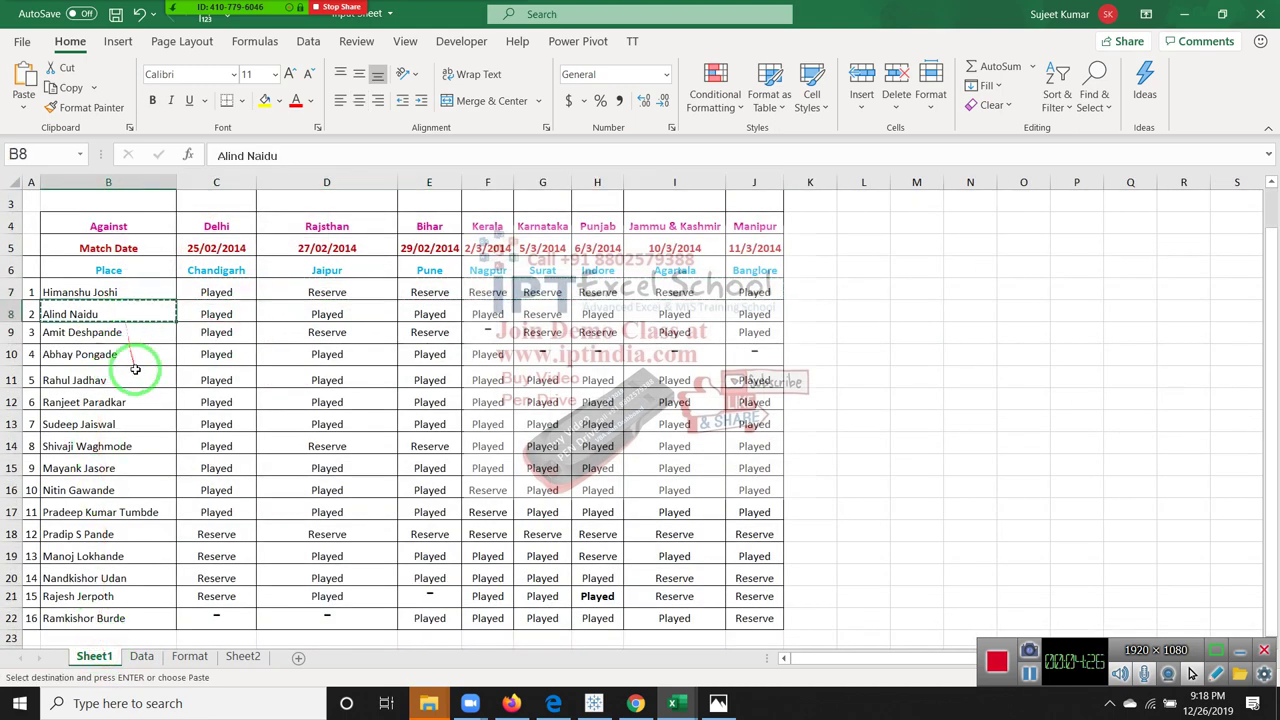
{"action": "left_click", "coordinate": [141, 657]}
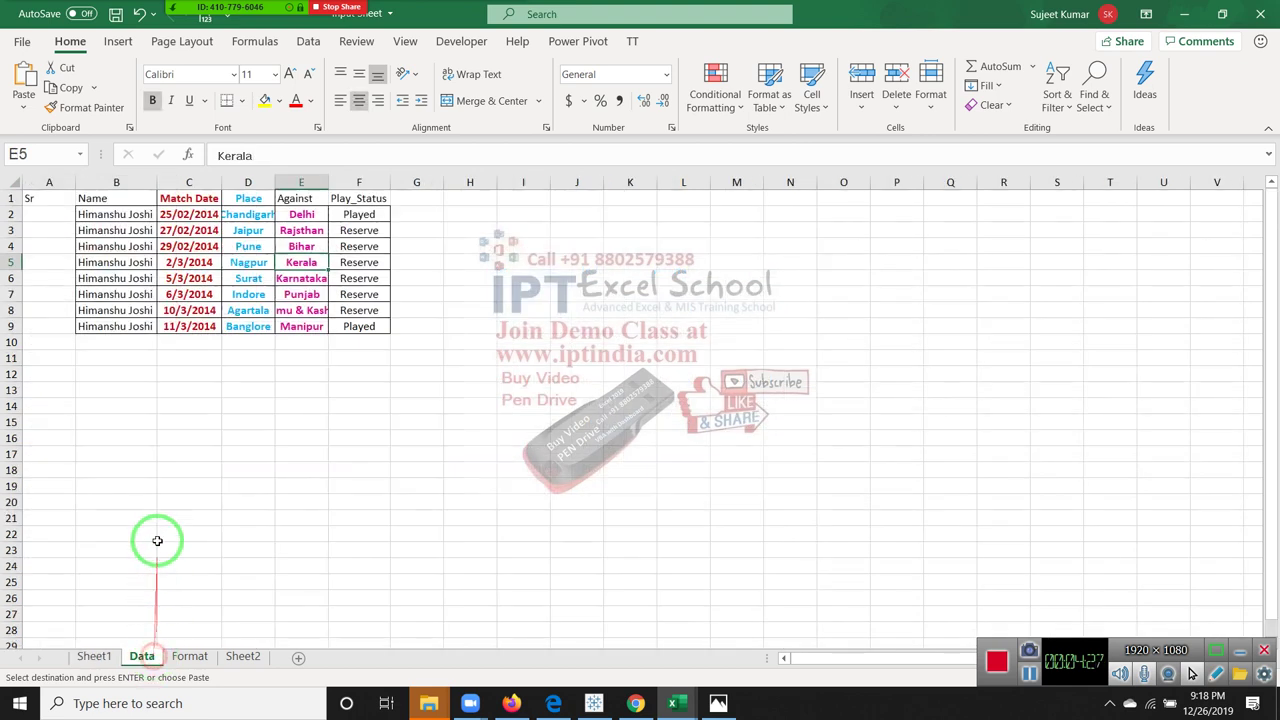
{"action": "left_click", "coordinate": [127, 352]}
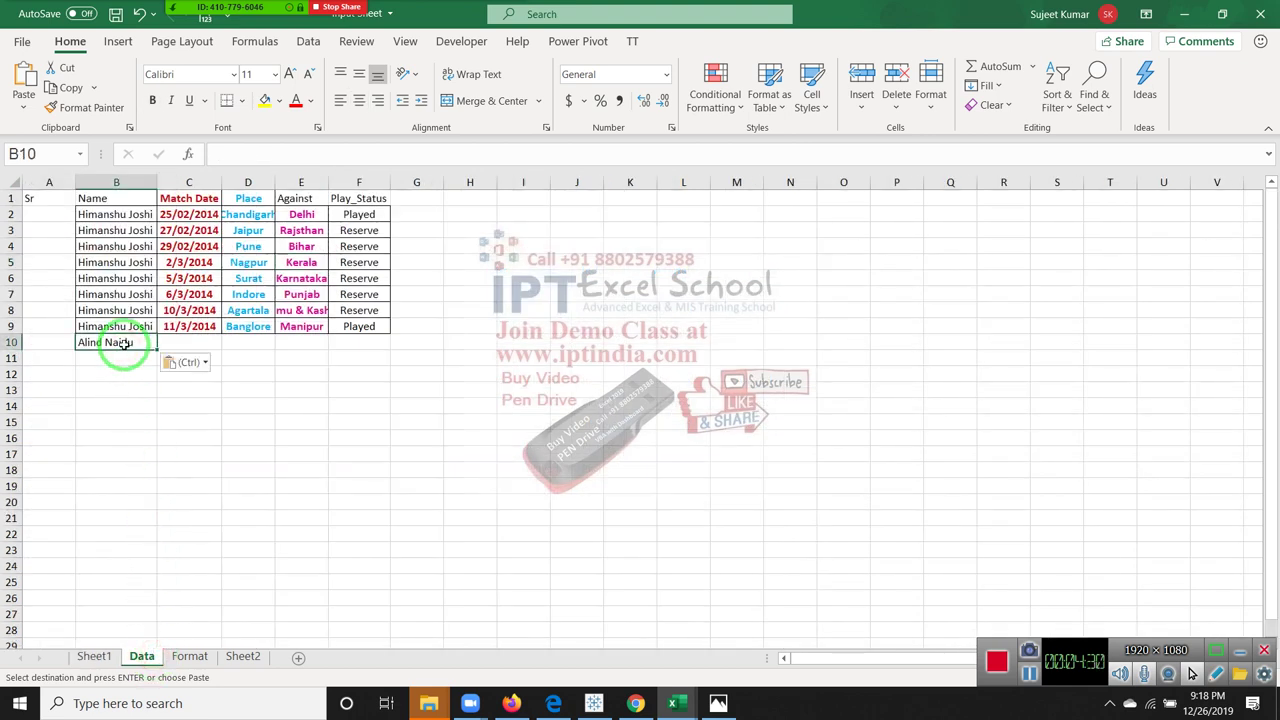
- Copy the match dates C2:C9 down into C10:C17
{"action": "left_click", "coordinate": [185, 326]}
{"action": "key", "text": "shift+Up"}
{"action": "key", "text": "shift+Up"}
{"action": "key", "text": "shift+Up"}
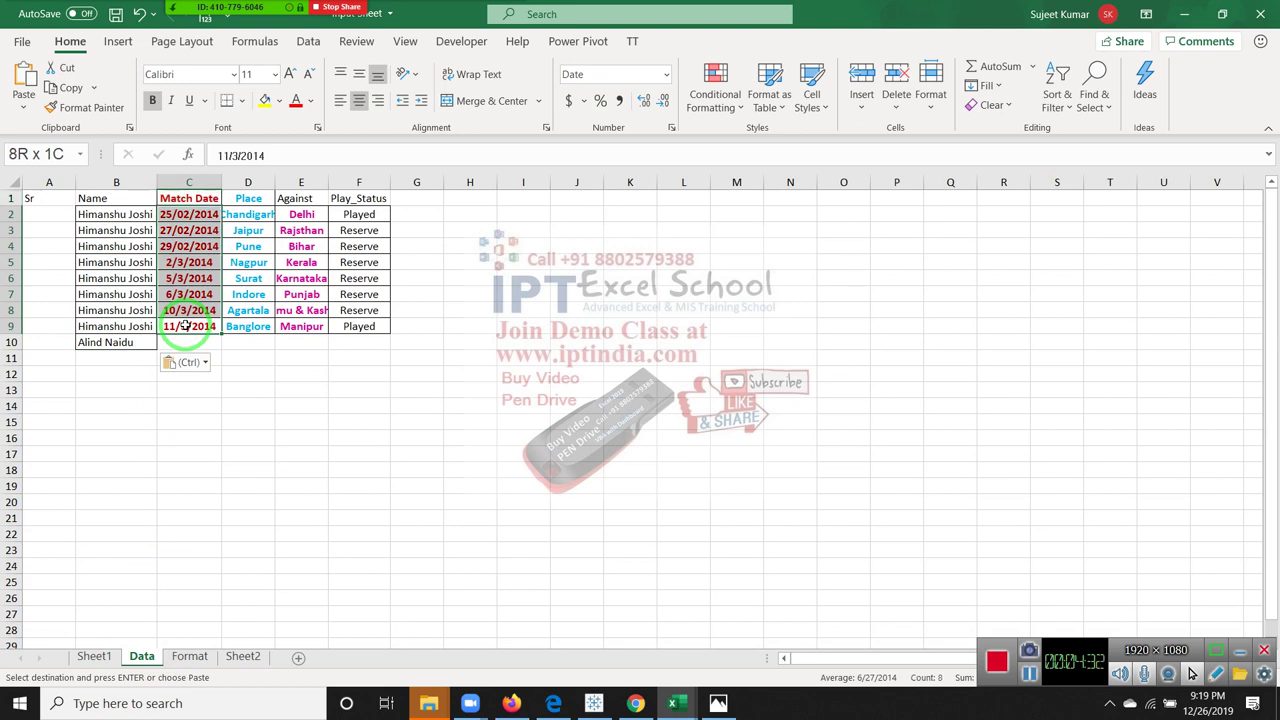
{"action": "key", "text": "ctrl+c"}
{"action": "key", "text": "Down"}
{"action": "key", "text": "Down"}
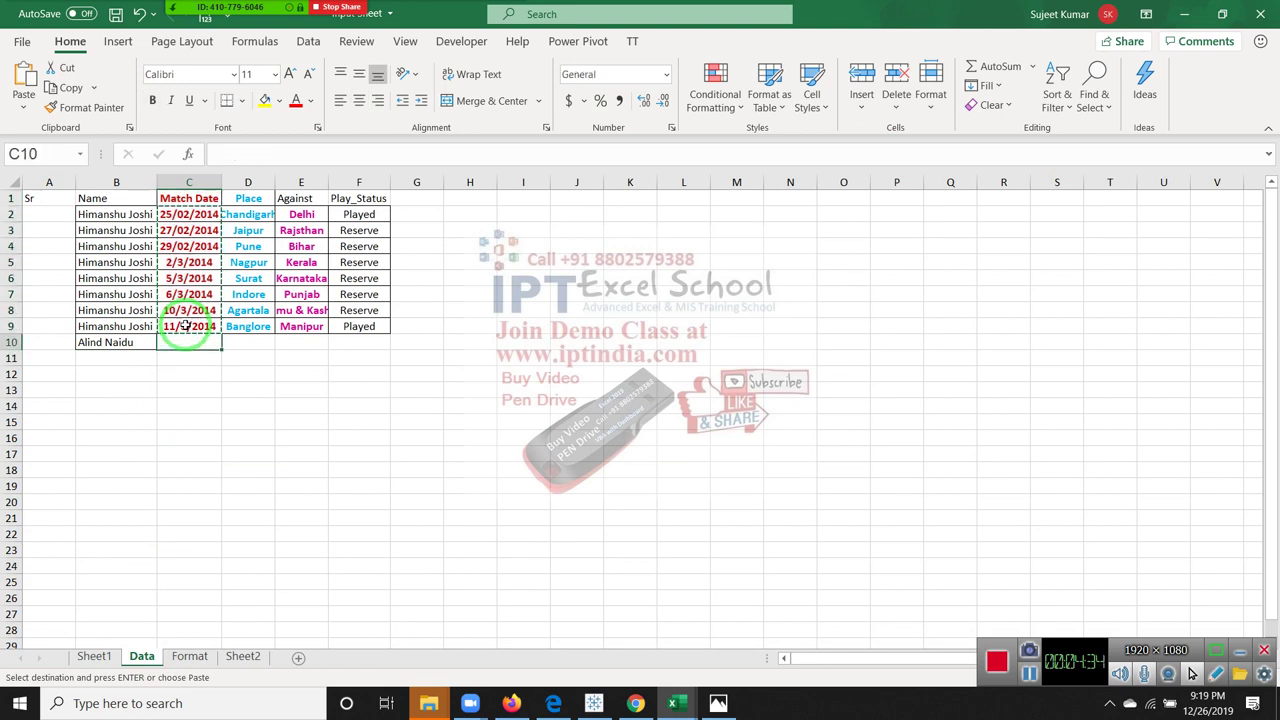
{"action": "key", "text": "ctrl+v"}
- Copy the places and opponents D2:E9 down into D10:E17
{"action": "key", "text": "Up"}
{"action": "key", "text": "Right"}
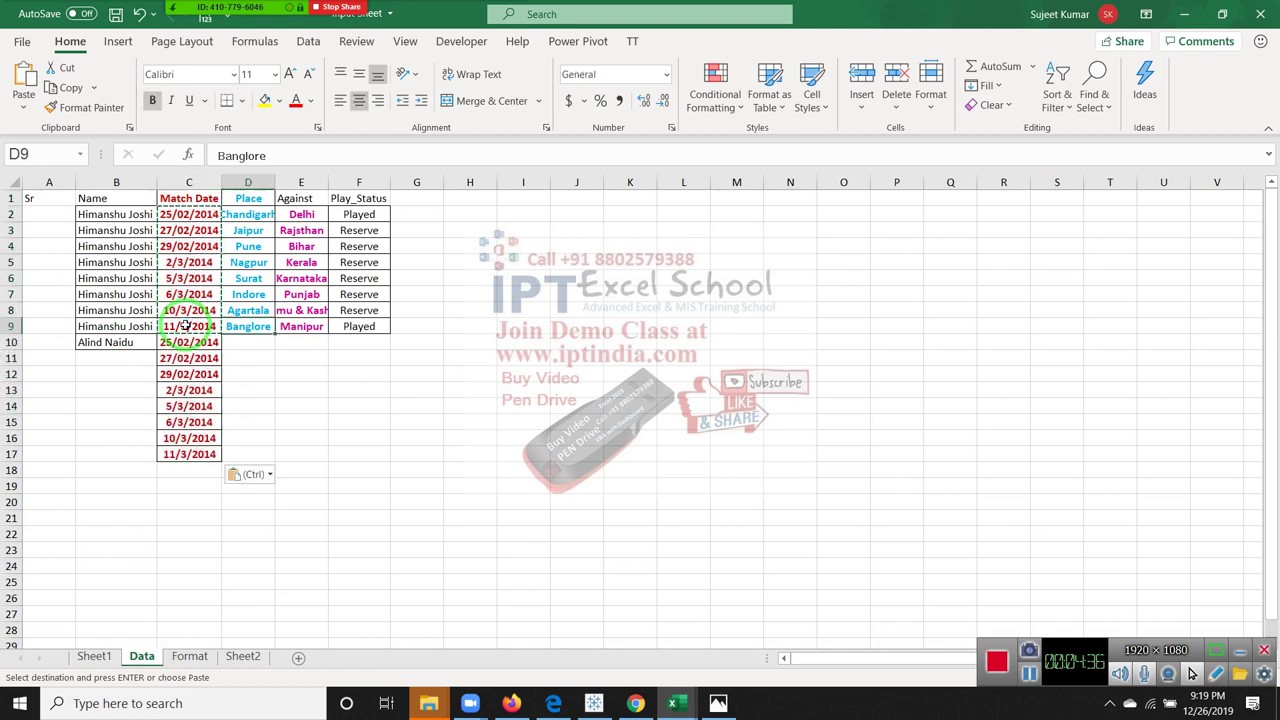
{"action": "key", "text": "Down"}
{"action": "key", "text": "ctrl"}
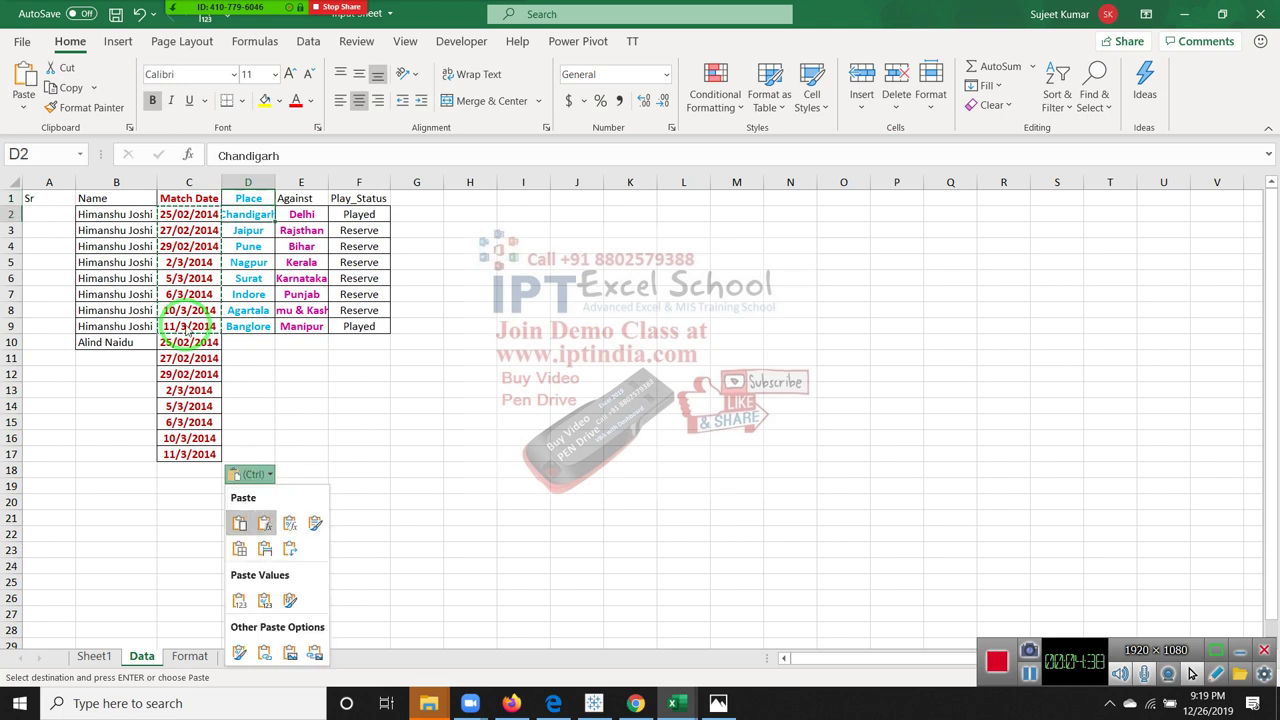
{"action": "key", "text": "Escape"}
{"action": "key", "text": "Up"}
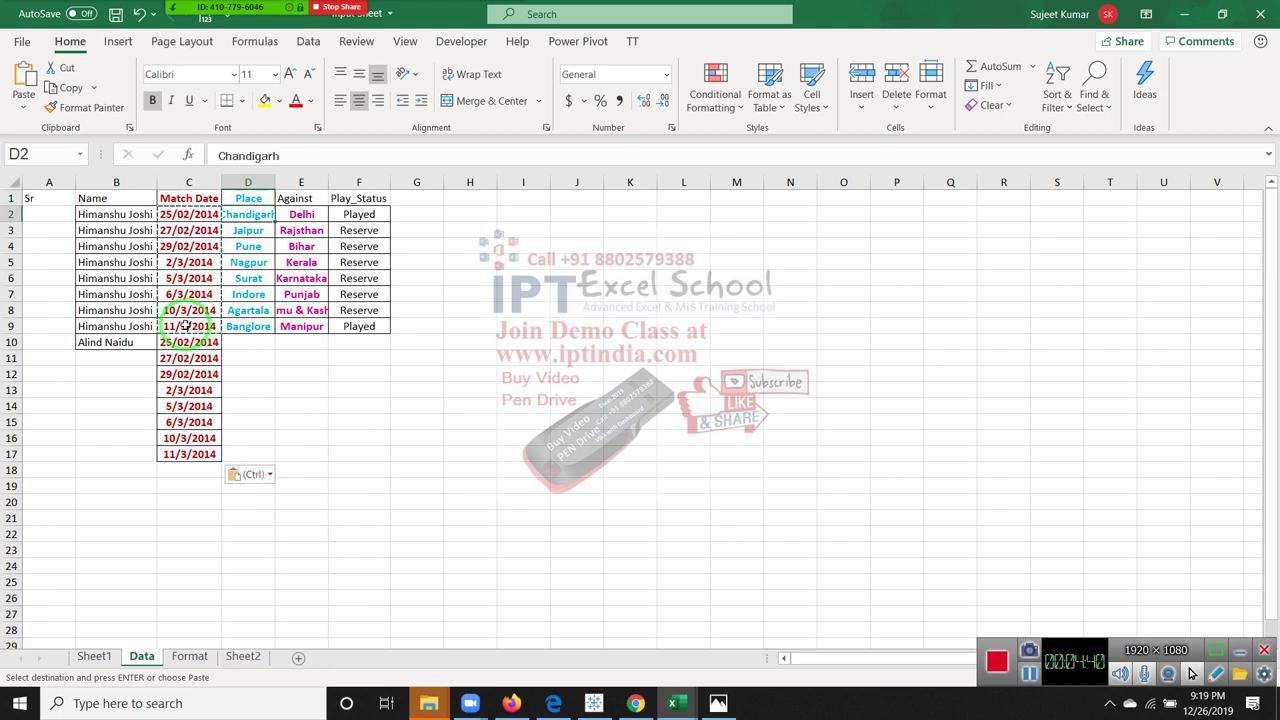
{"action": "key", "text": "shift+Right"}
{"action": "key", "text": "shift+Right"}
{"action": "key", "text": "shift+Left"}
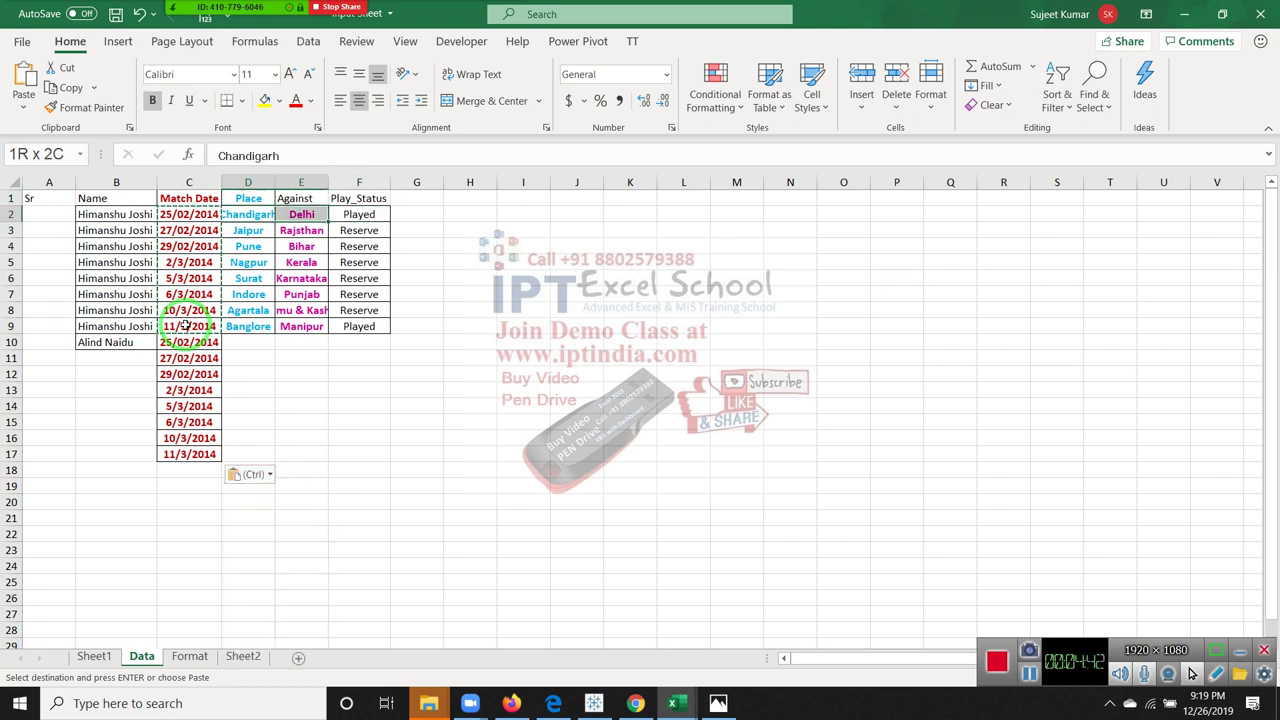
{"action": "key", "text": "ctrl+shift+Down"}
{"action": "key", "text": "ctrl+c"}
{"action": "key", "text": "Down"}
{"action": "key", "text": "Down"}
{"action": "key", "text": "Down"}
{"action": "key", "text": "Down"}
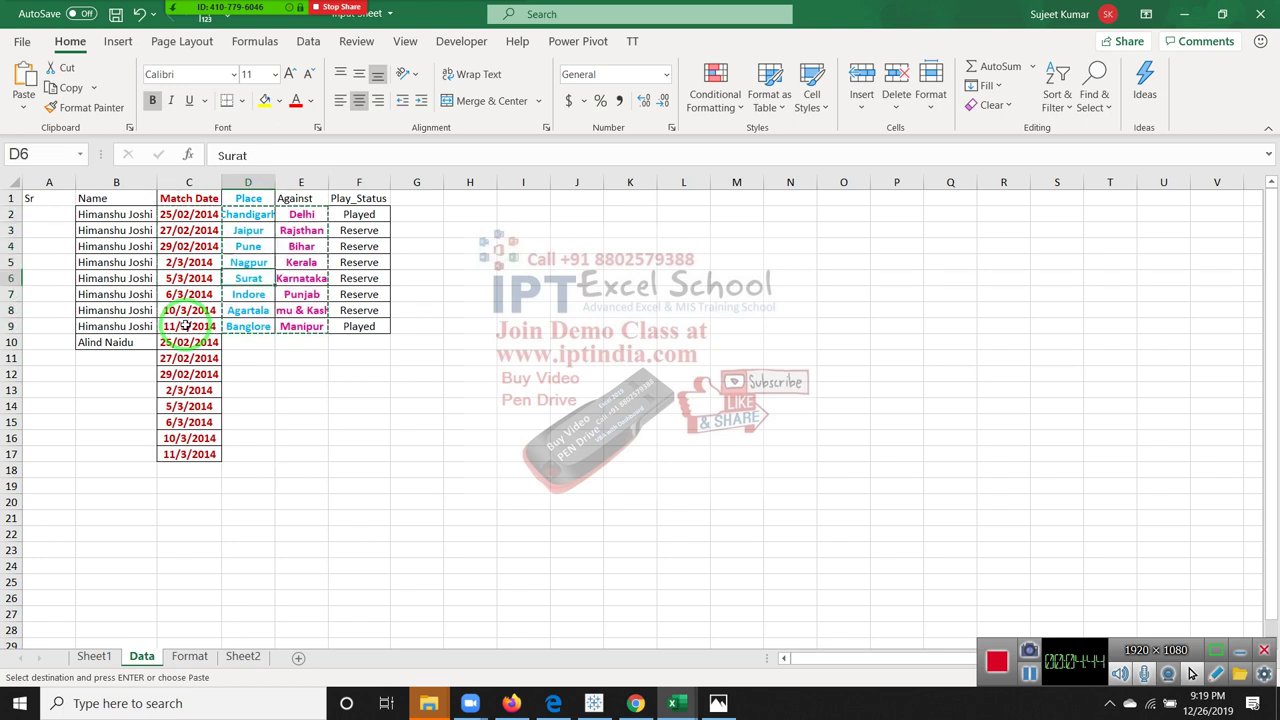
{"action": "key", "text": "Down"}
{"action": "key", "text": "Down"}
{"action": "key", "text": "Down"}
- Fill the second player's name down B10:B17
{"action": "key", "text": "Down"}
{"action": "key", "text": "ctrl+v"}
{"action": "key", "text": "Right"}
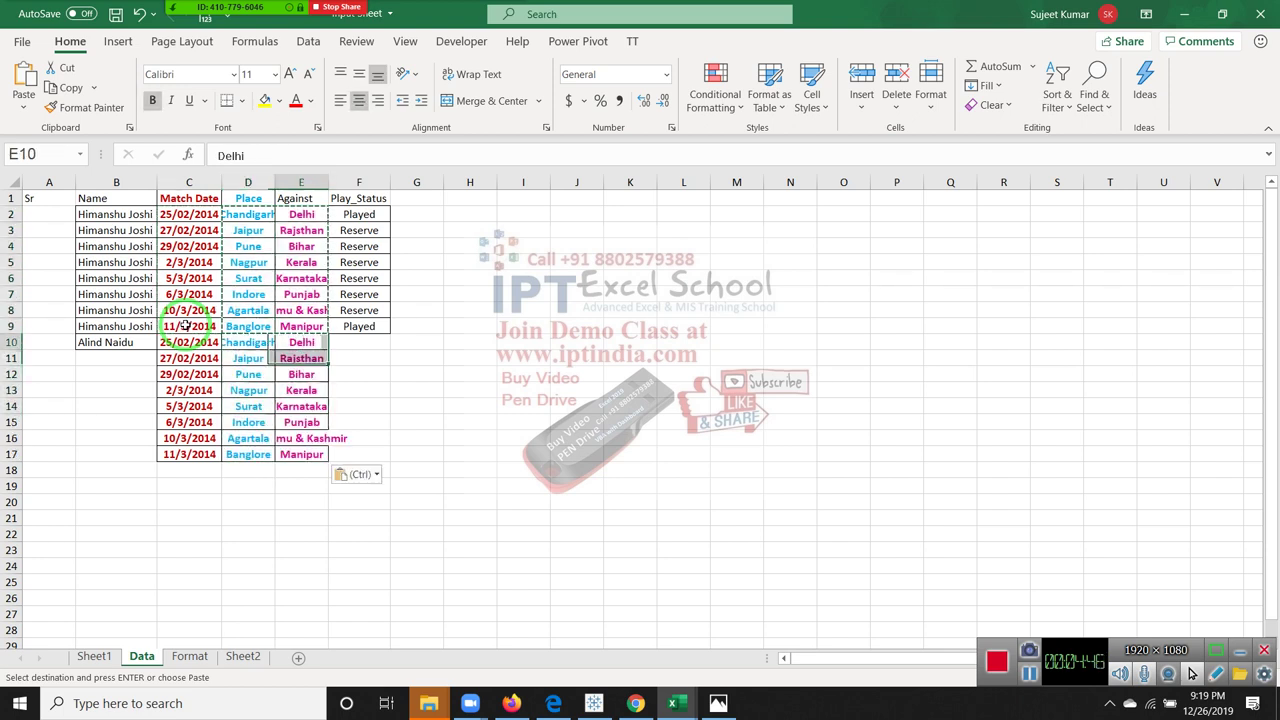
{"action": "key", "text": "Up"}
{"action": "key", "text": "Right"}
{"action": "key", "text": "Left"}
{"action": "key", "text": "Left"}
{"action": "key", "text": "Down"}
{"action": "key", "text": "Left"}
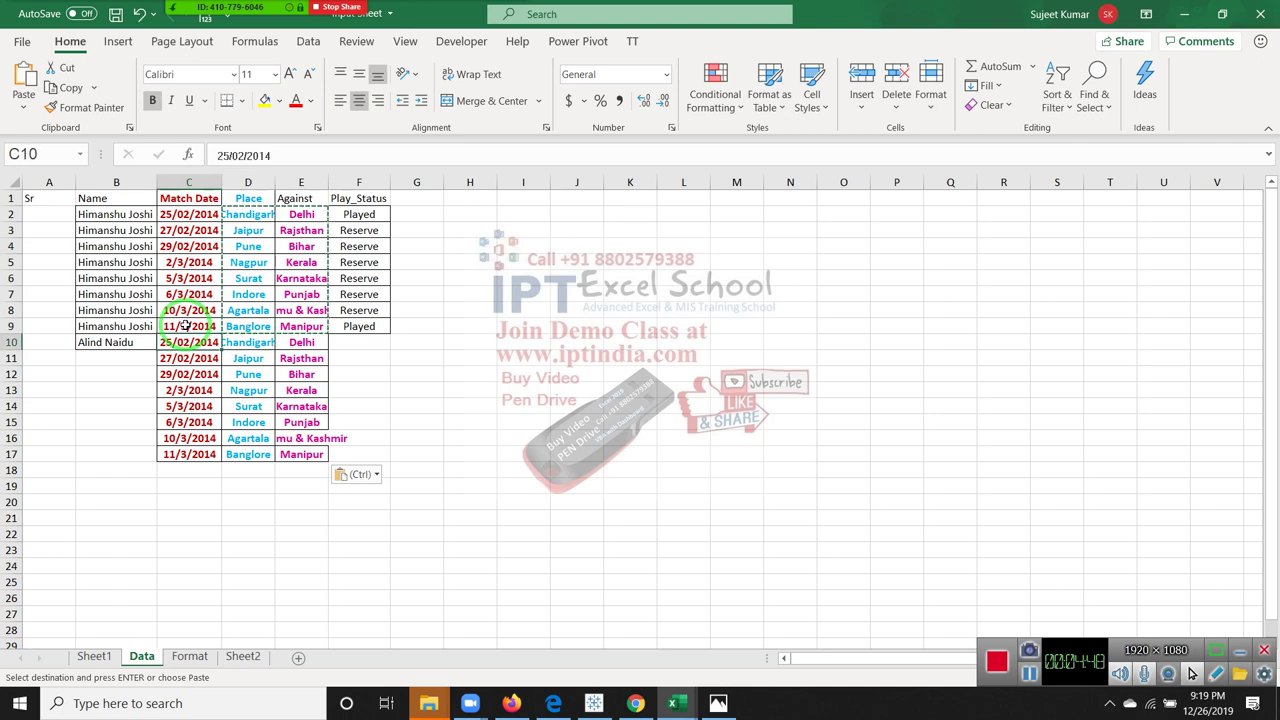
{"action": "key", "text": "ctrl+Down"}
{"action": "key", "text": "Left"}
{"action": "key", "text": "ctrl+shift+Up"}
{"action": "key", "text": "ctrl+d"}
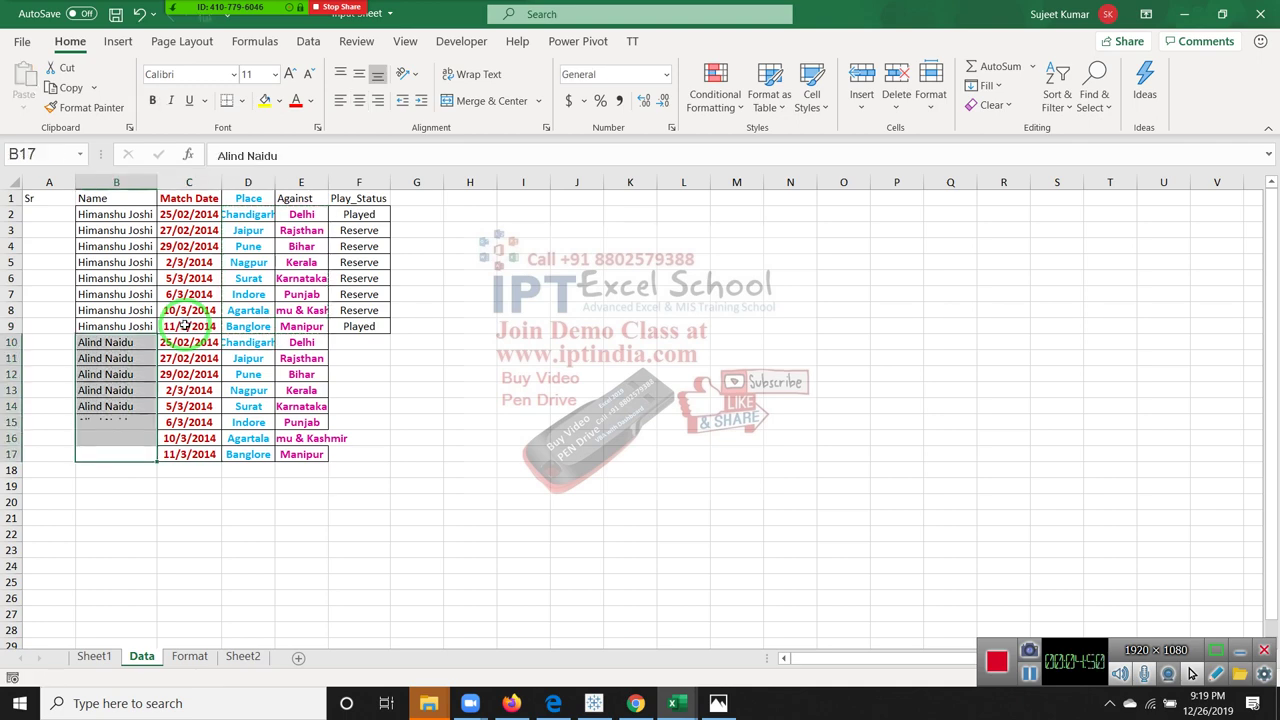
{"action": "left_click", "coordinate": [98, 657]}
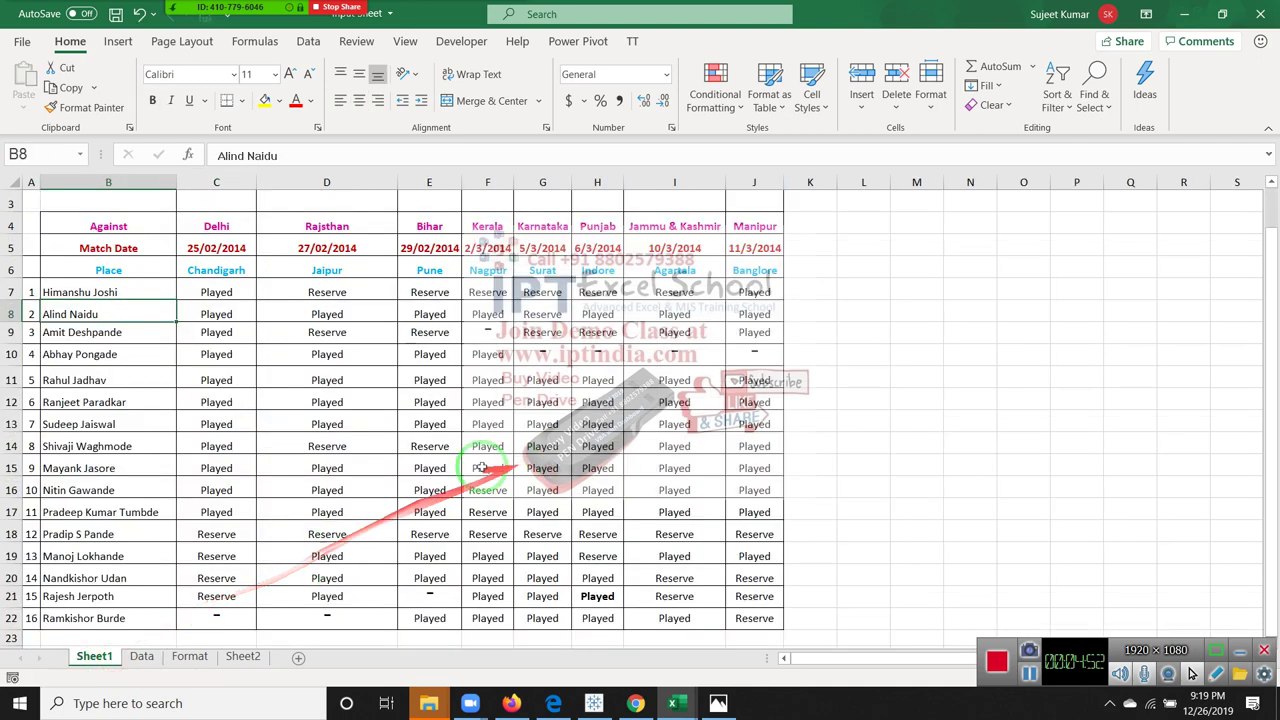
- Copy the second player's row 8 statuses and paste them transposed into Data's F10
{"action": "left_click_drag", "start_coordinate": [374, 314], "coordinate": [650, 490]}
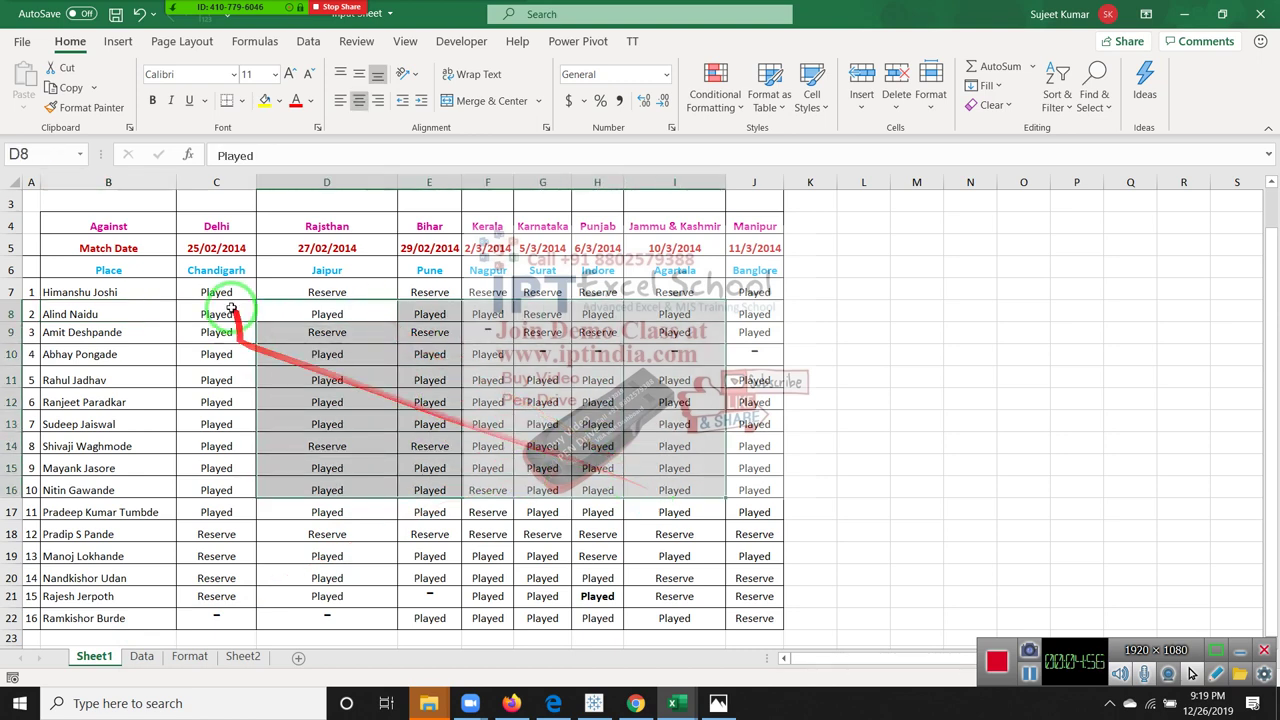
{"action": "left_click", "coordinate": [312, 318]}
{"action": "key", "text": "ctrl+shift+Right"}
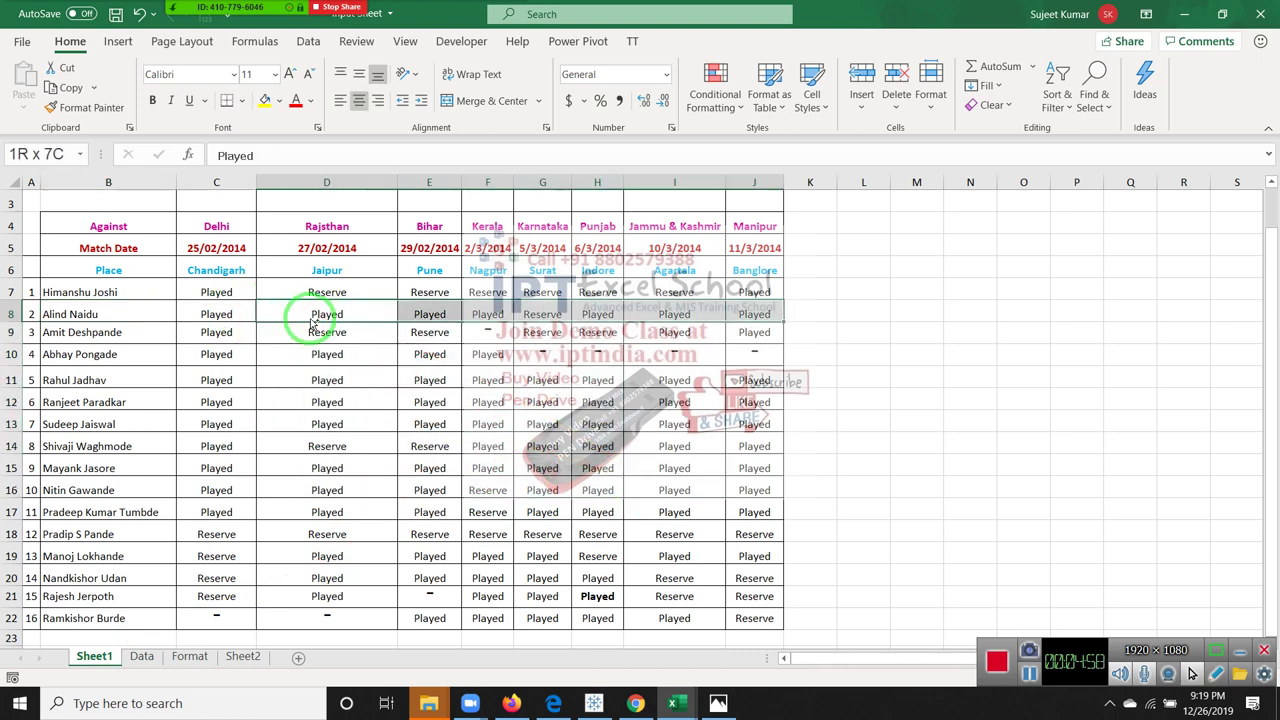
{"action": "key", "text": "ctrl+c"}
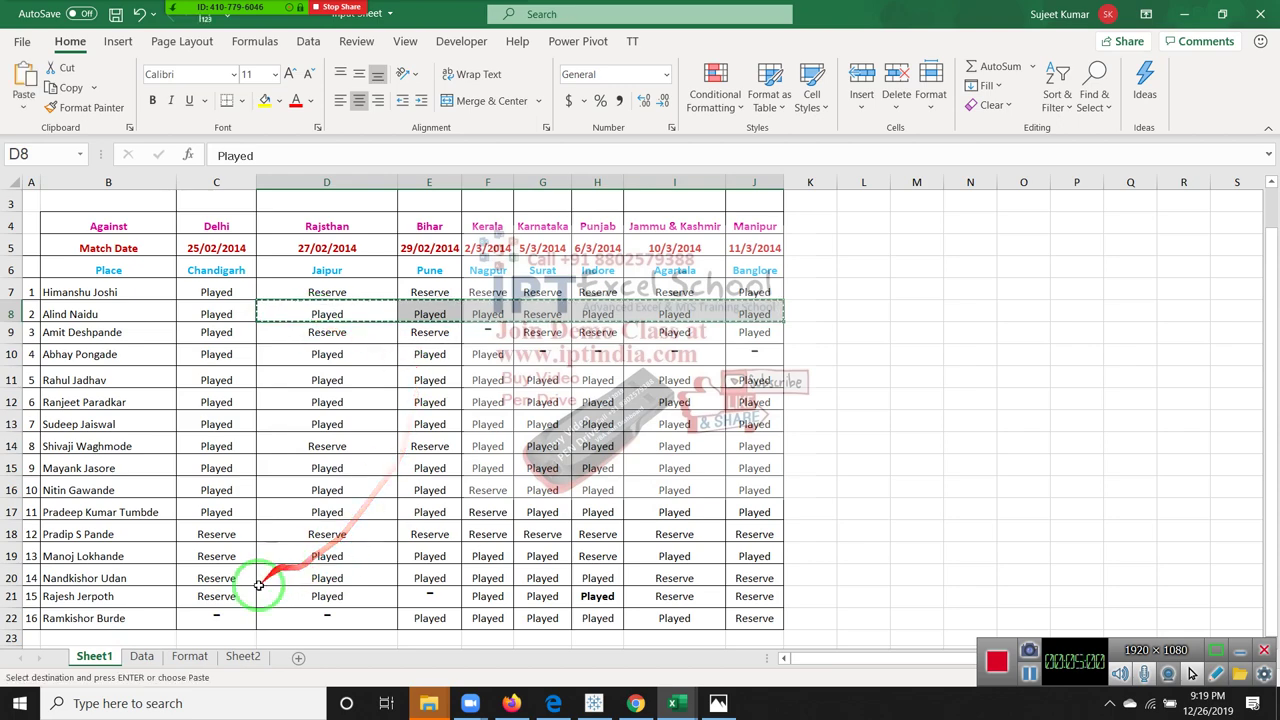
{"action": "left_click", "coordinate": [145, 656]}
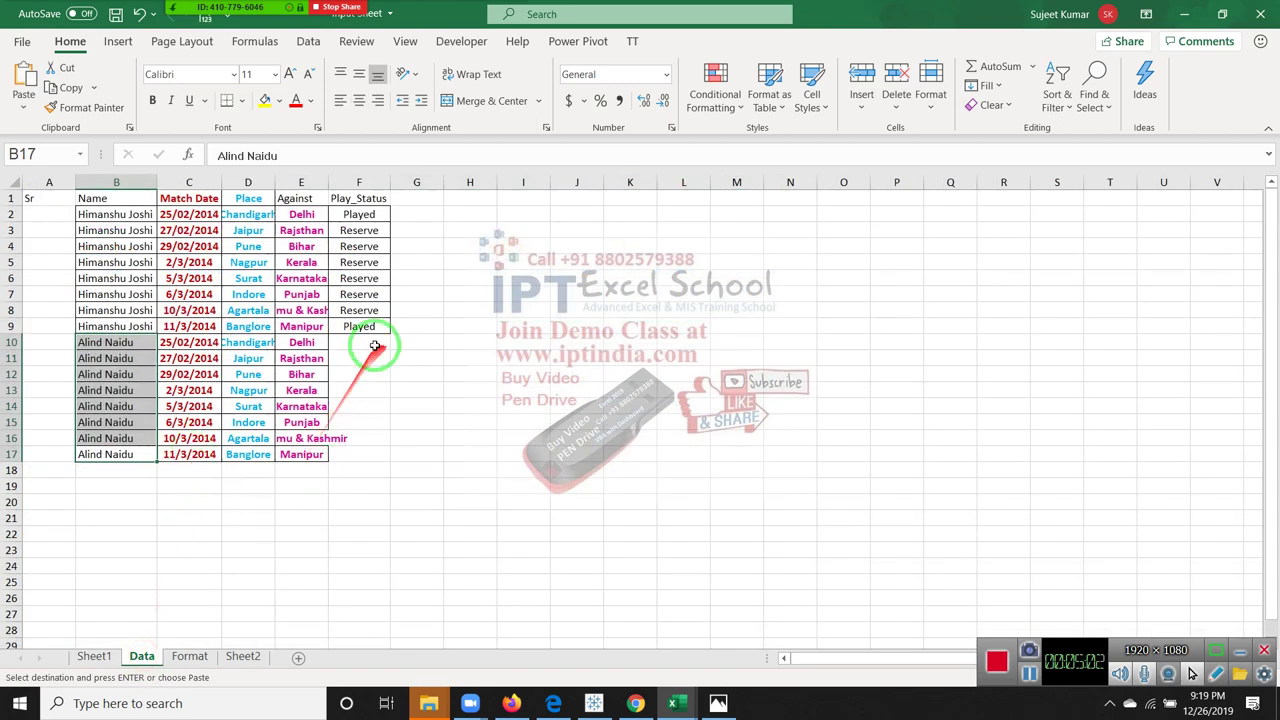
{"action": "left_click", "coordinate": [368, 343]}
{"action": "right_click", "coordinate": [368, 343]}
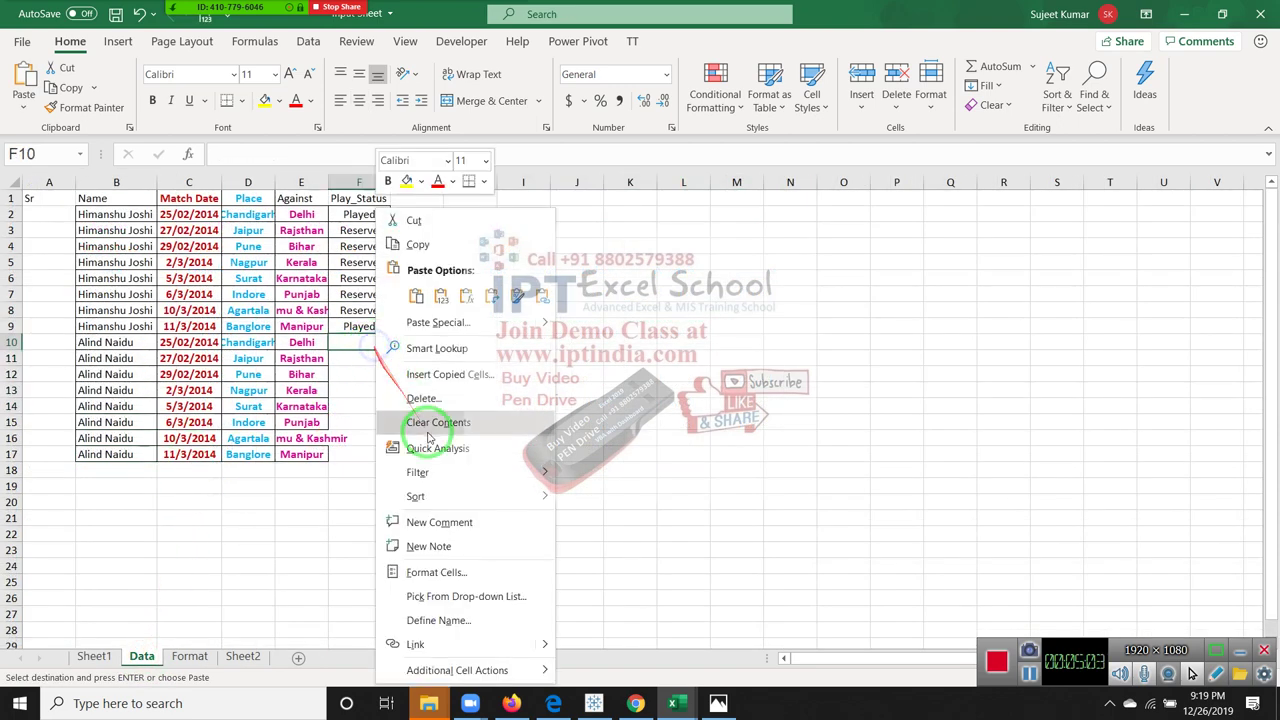
{"action": "left_click", "coordinate": [437, 322]}
{"action": "left_click", "coordinate": [451, 408]}
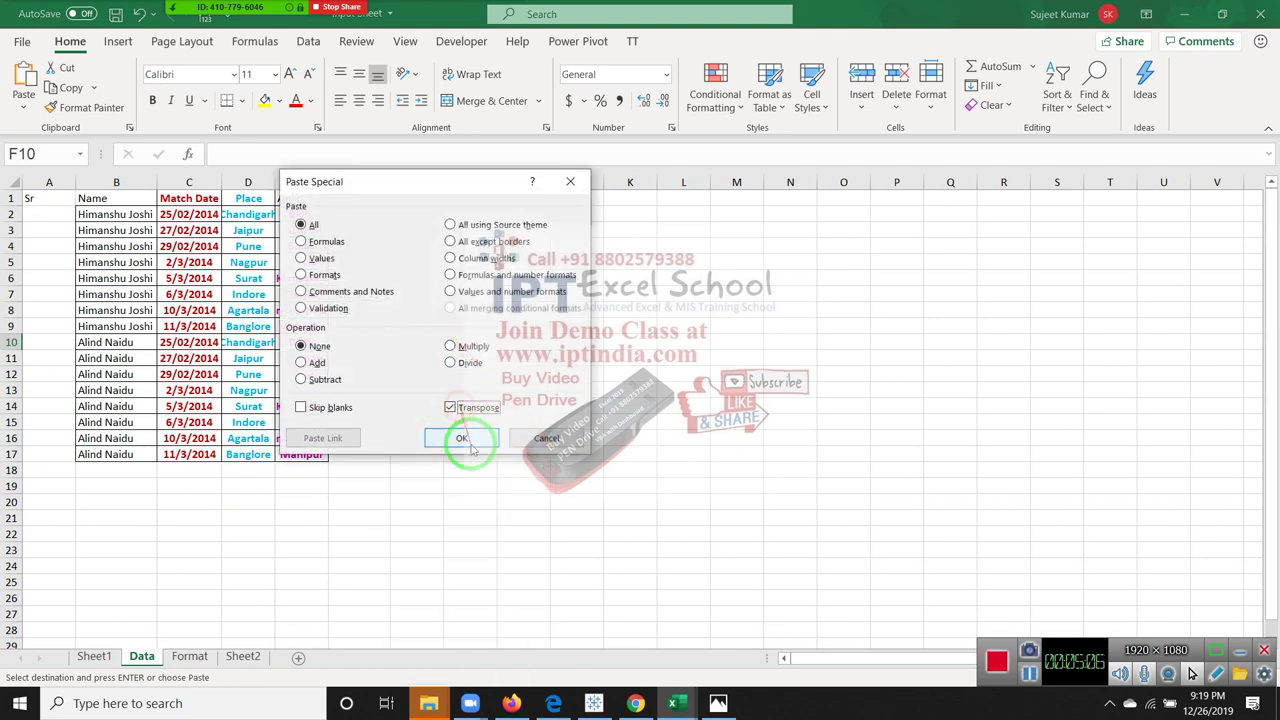
{"action": "left_click", "coordinate": [461, 438]}
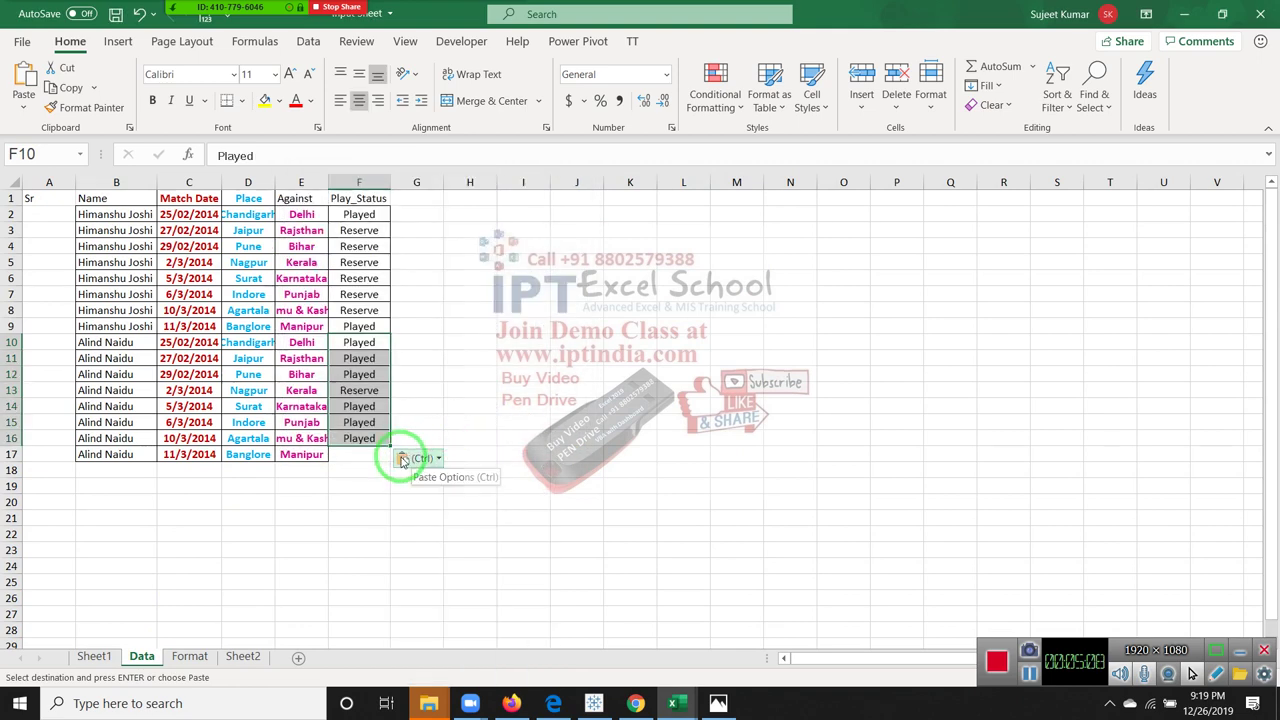
- Re-copy Sheet1's C8:I8 and paste it transposed into Data's F10:F17
{"action": "left_click", "coordinate": [95, 656]}
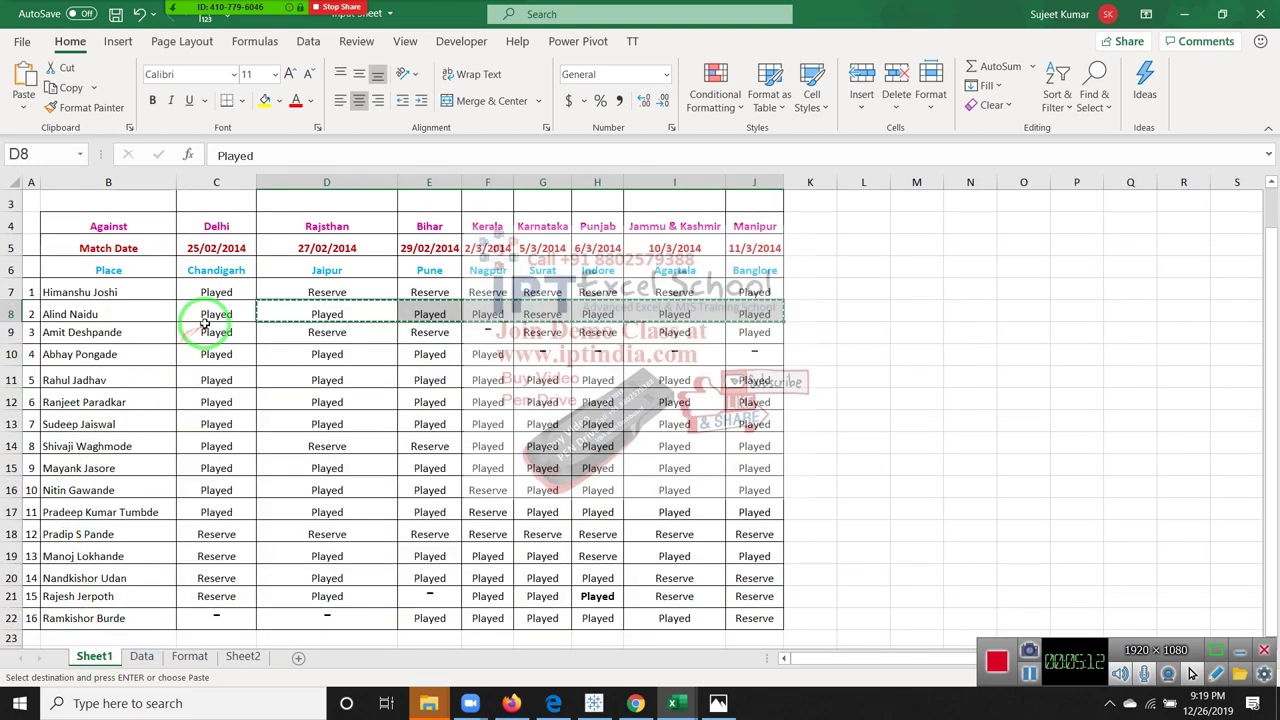
{"action": "left_click_drag", "start_coordinate": [205, 316], "coordinate": [754, 314]}
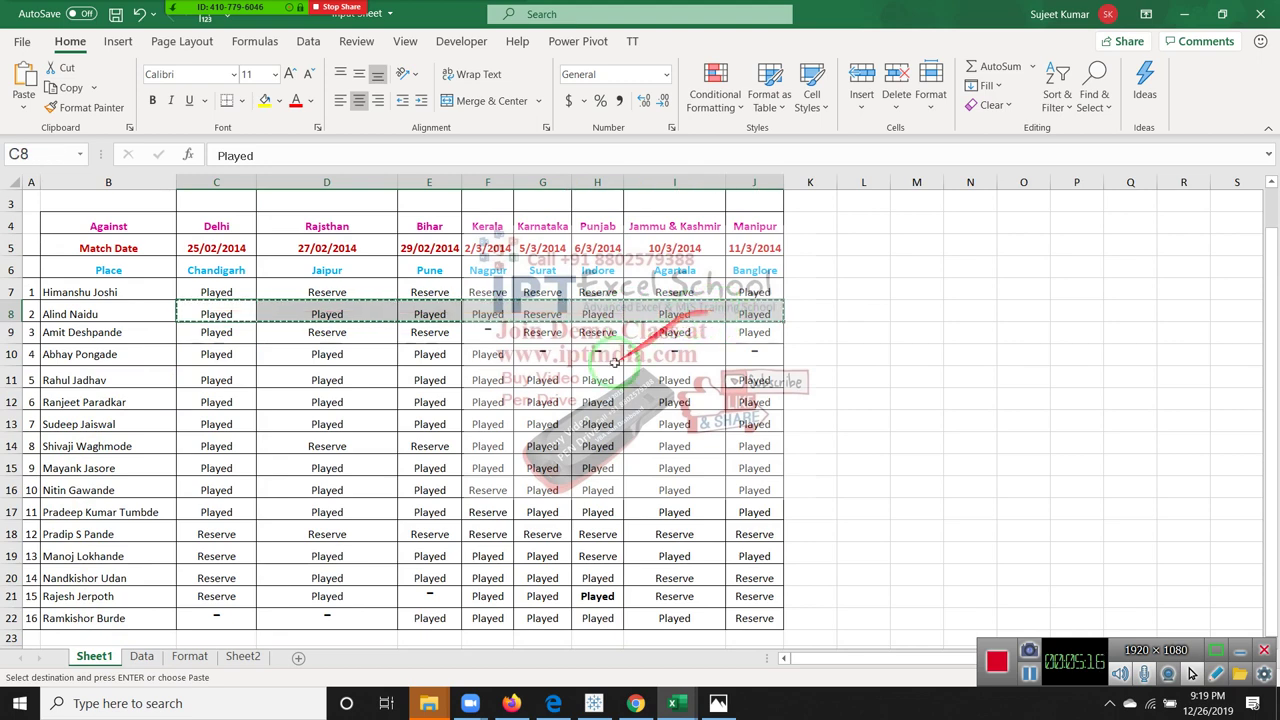
{"action": "left_click", "coordinate": [142, 656]}
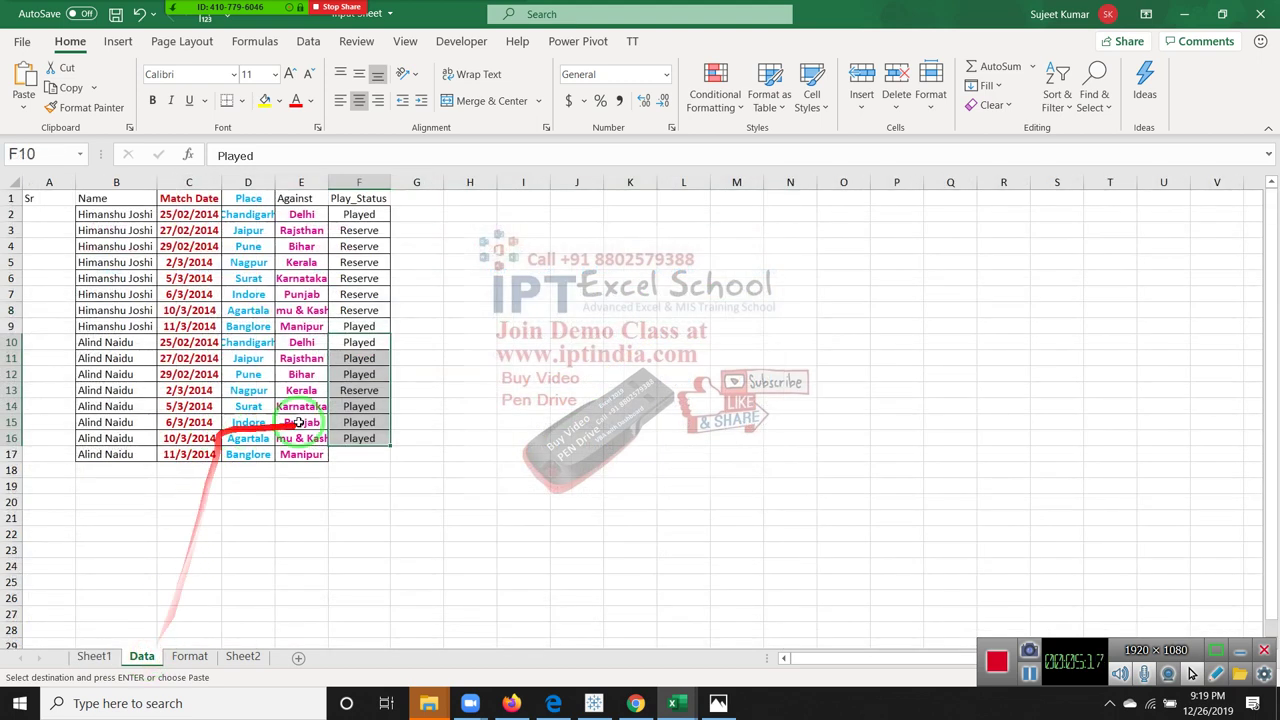
{"action": "left_click", "coordinate": [359, 358]}
{"action": "right_click", "coordinate": [359, 358]}
{"action": "left_click", "coordinate": [357, 342]}
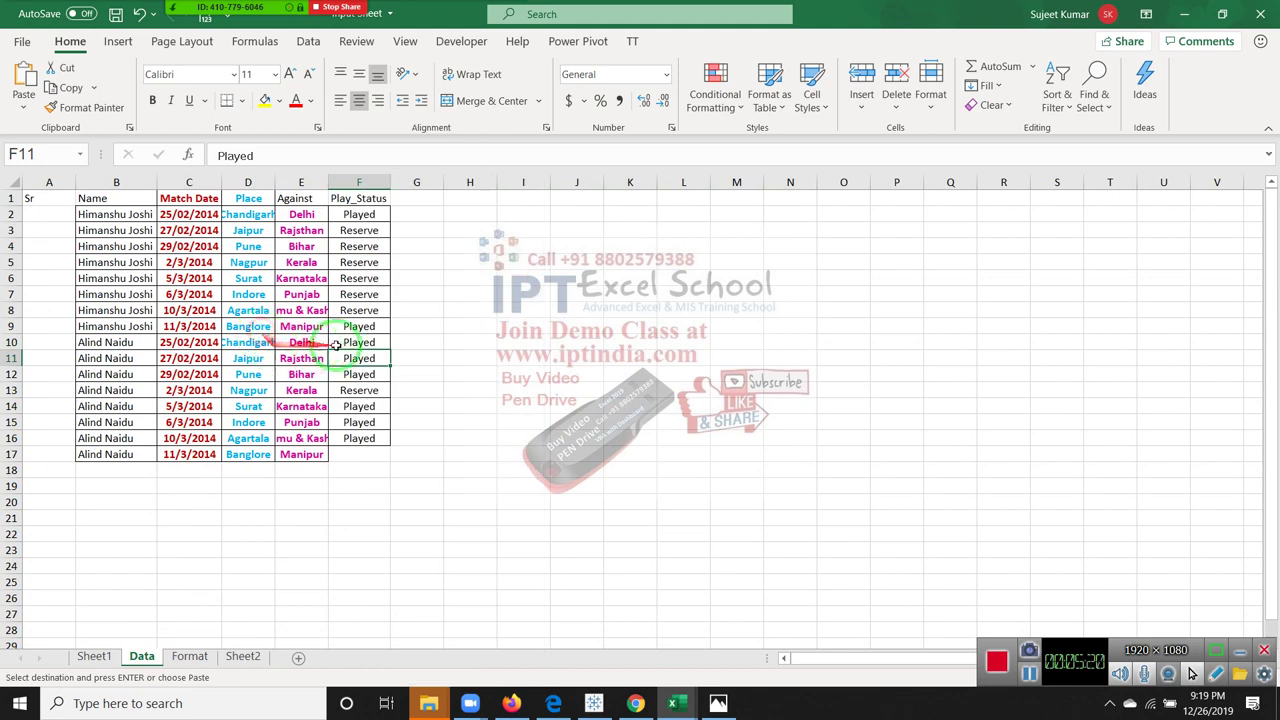
{"action": "right_click", "coordinate": [357, 342]}
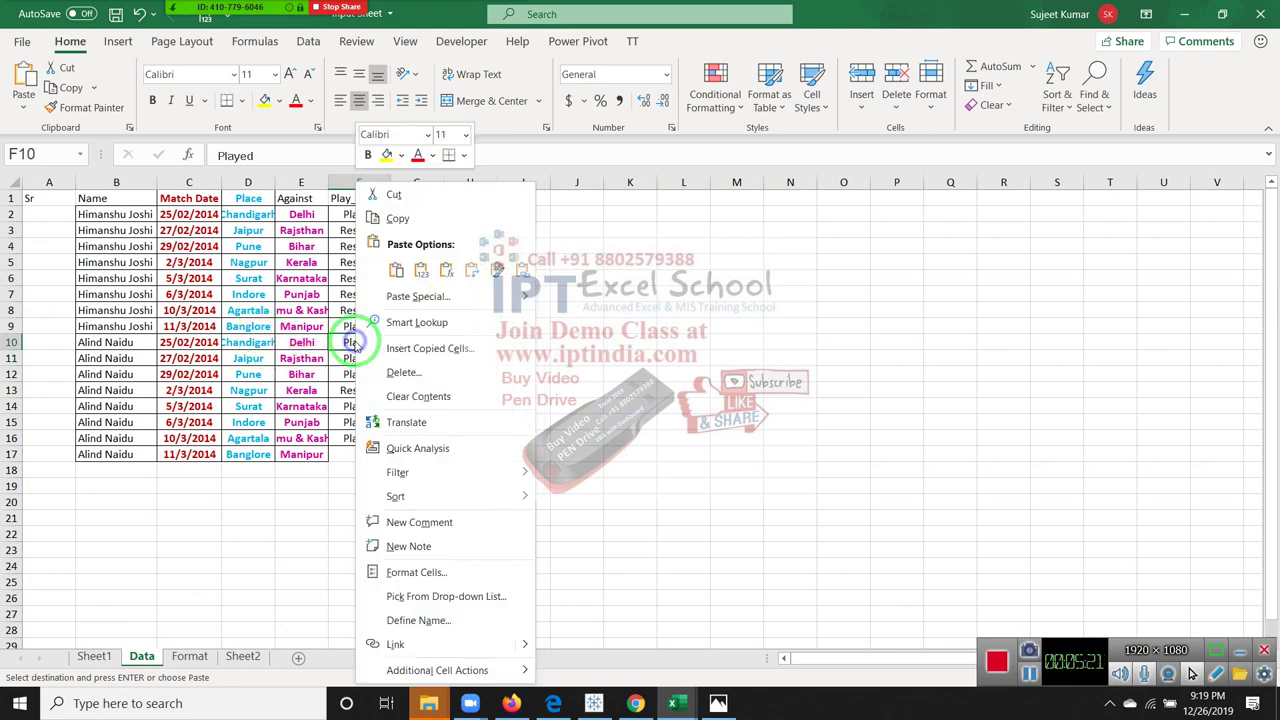
{"action": "left_click", "coordinate": [405, 292]}
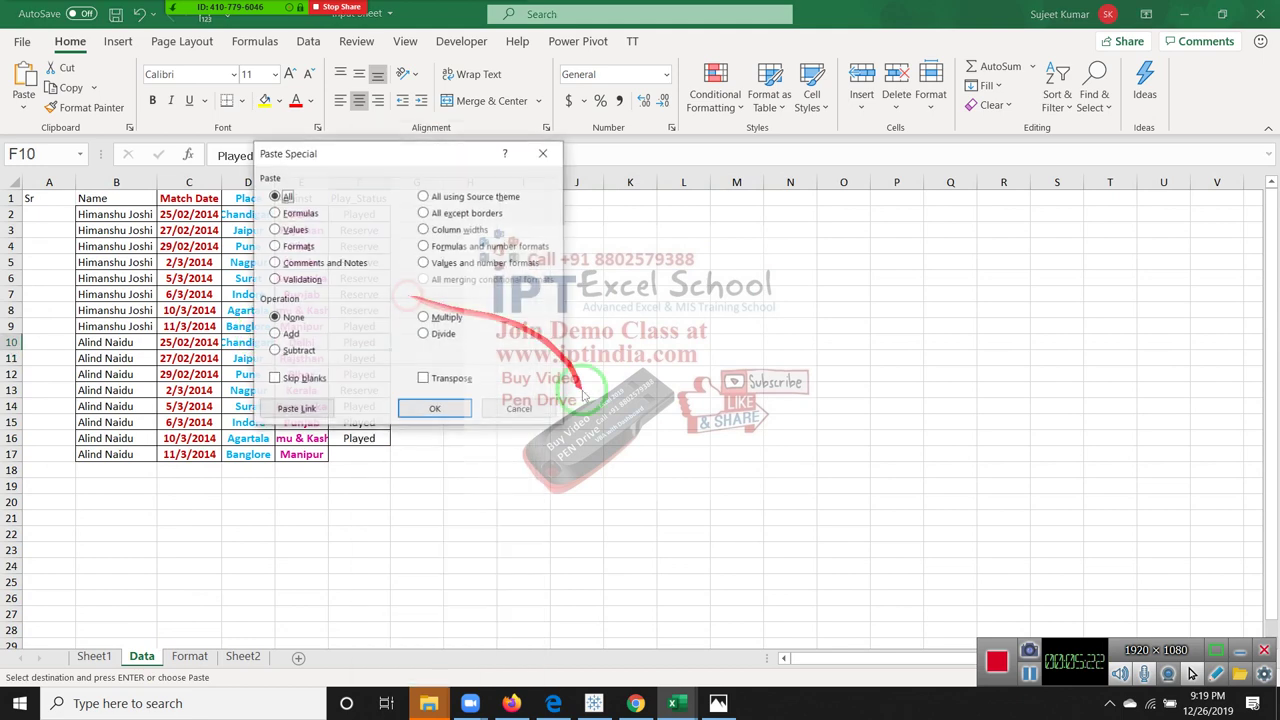
{"action": "left_click", "coordinate": [434, 408]}
{"action": "key", "text": "Escape"}
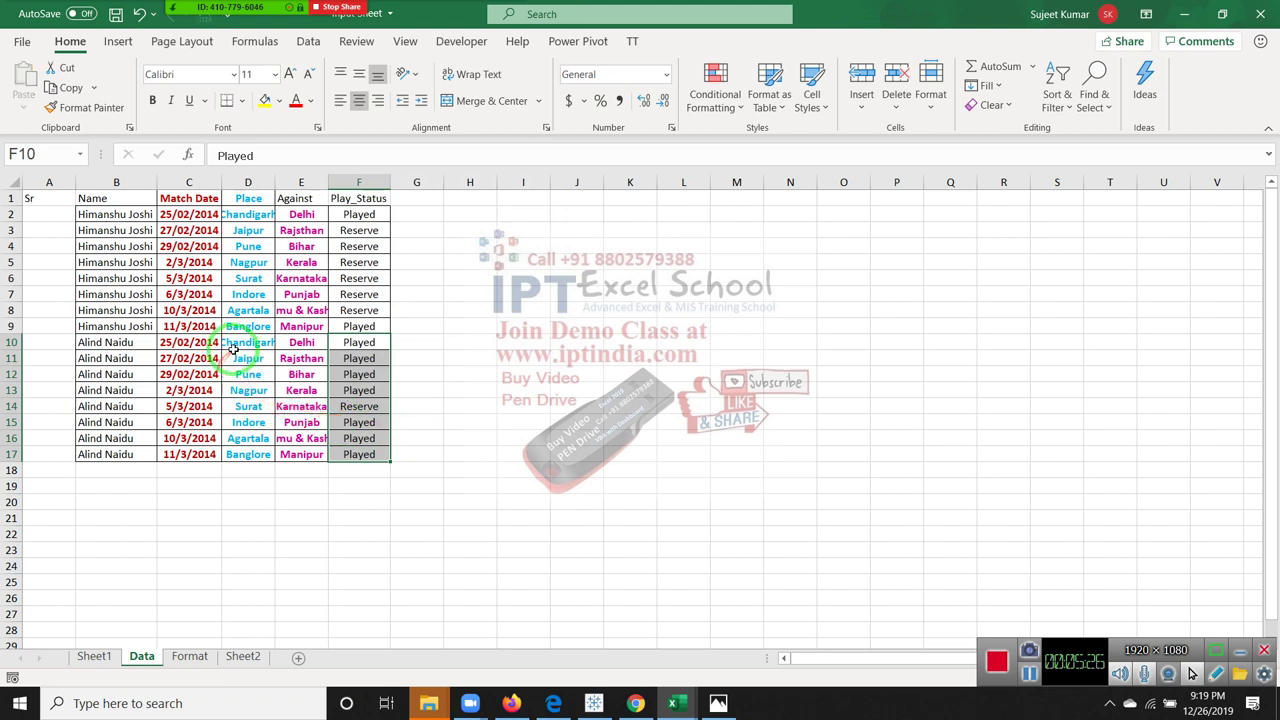
- On the Format sheet, review the certificate cells from the top down to the Sr No header
{"action": "left_click", "coordinate": [183, 653]}
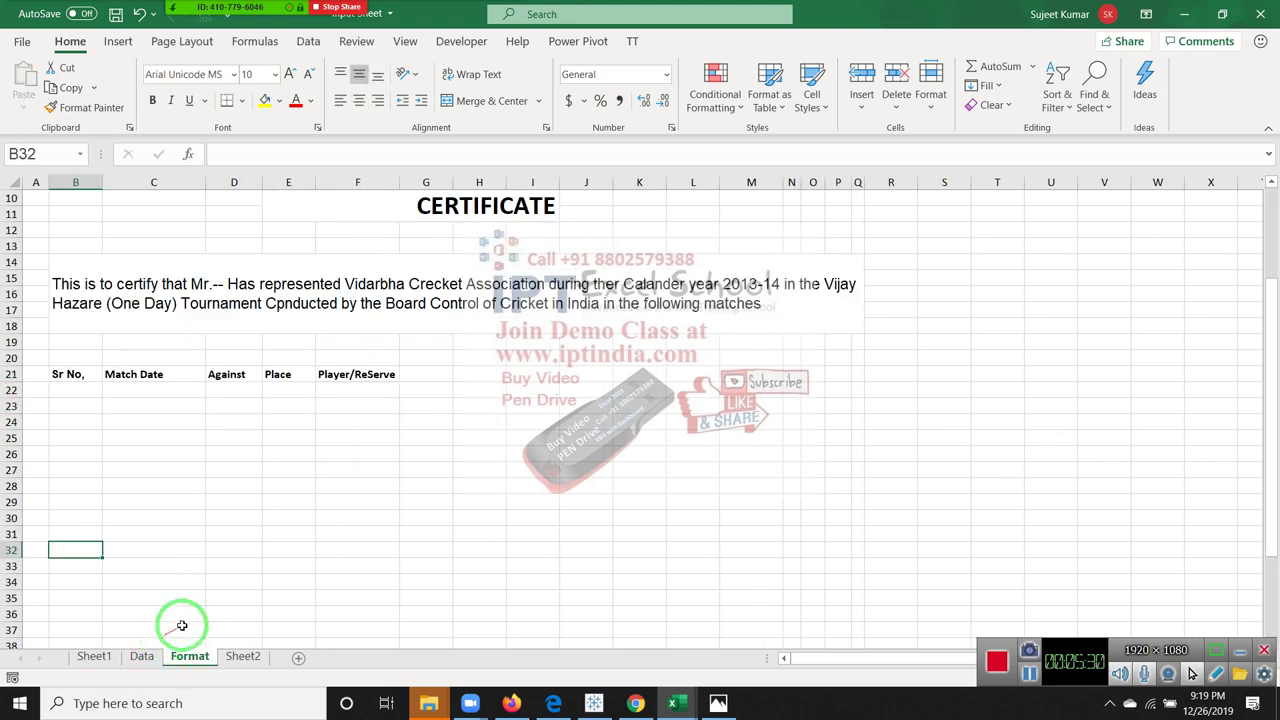
{"action": "scroll", "coordinate": [182, 625], "scroll_direction": "up", "scroll_amount": 3}
{"action": "left_click", "coordinate": [290, 246]}
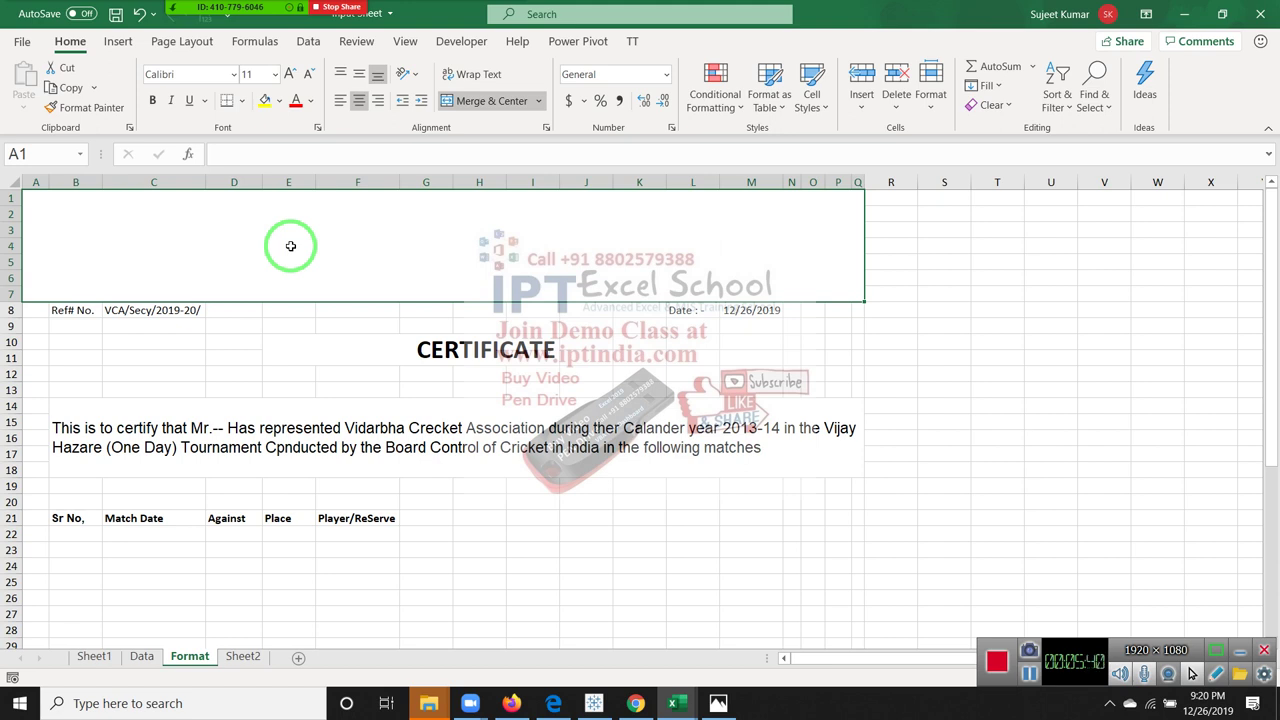
{"action": "key", "text": "Down"}
{"action": "key", "text": "Right"}
{"action": "key", "text": "Right"}
{"action": "key", "text": "Right"}
{"action": "key", "text": "Right"}
{"action": "key", "text": "Right"}
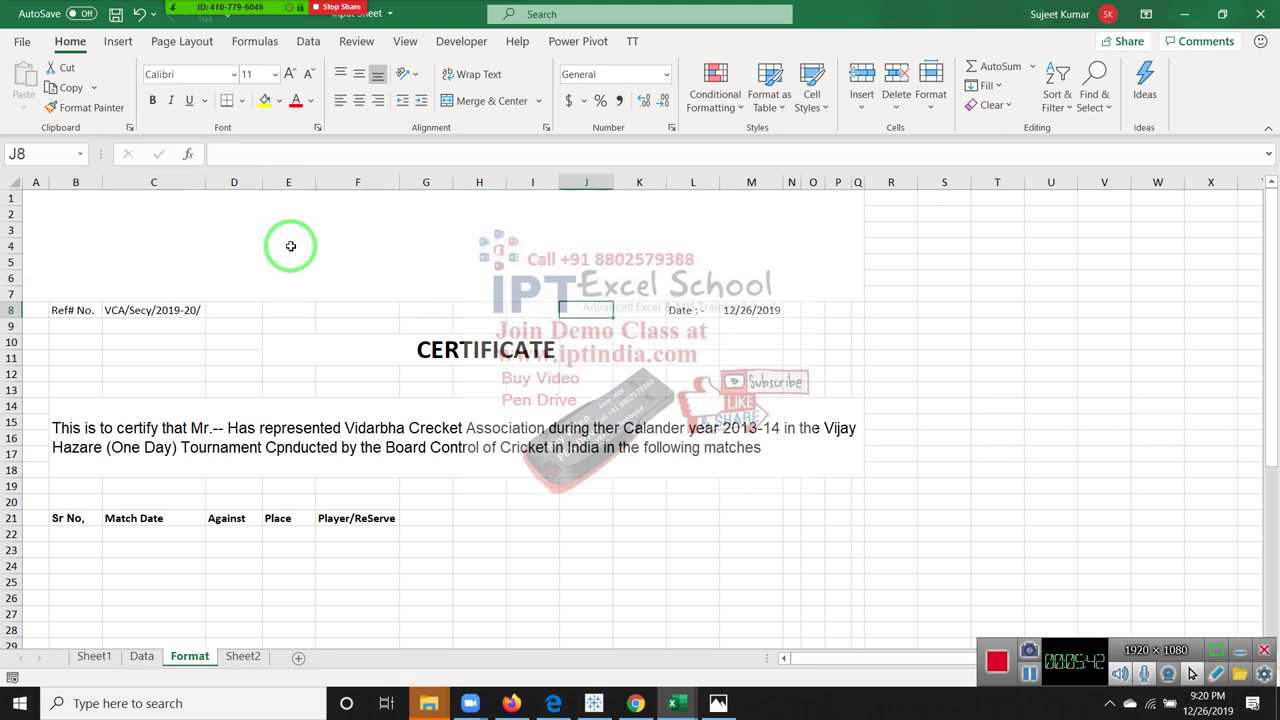
{"action": "key", "text": "Right"}
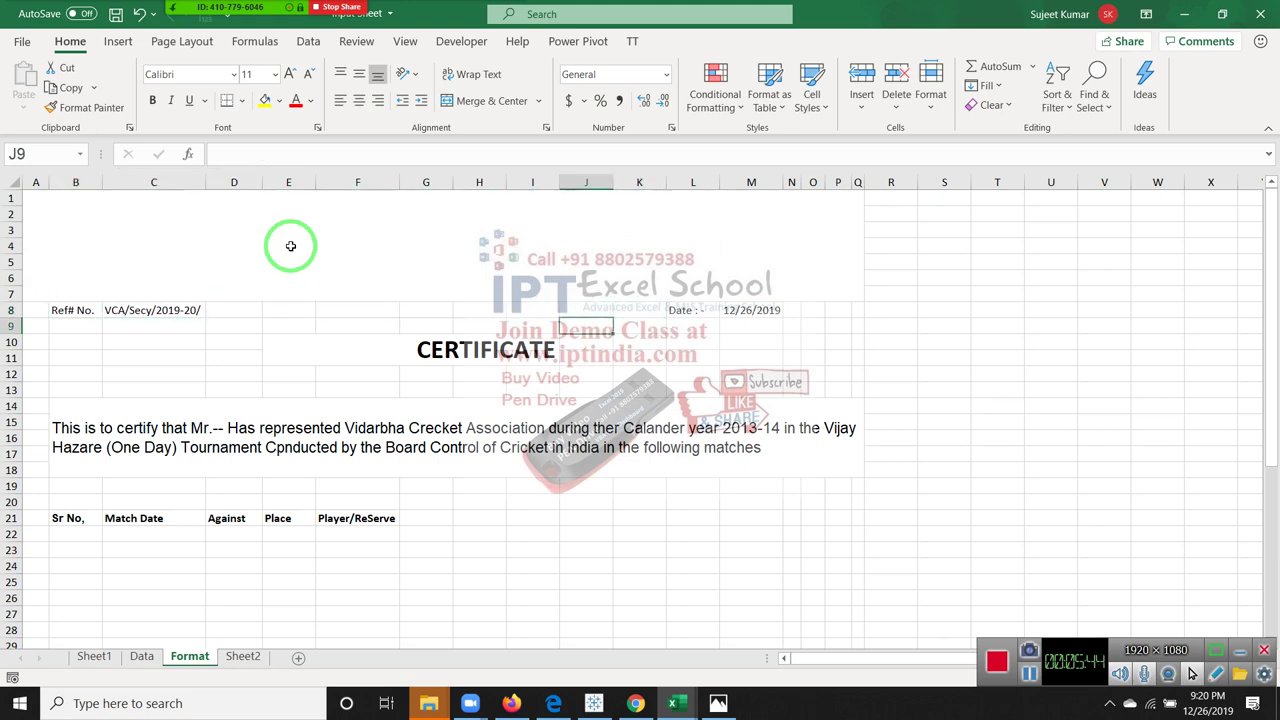
{"action": "key", "text": "Left"}
{"action": "key", "text": "Left"}
{"action": "key", "text": "Left"}
{"action": "key", "text": "Left"}
{"action": "key", "text": "Down"}
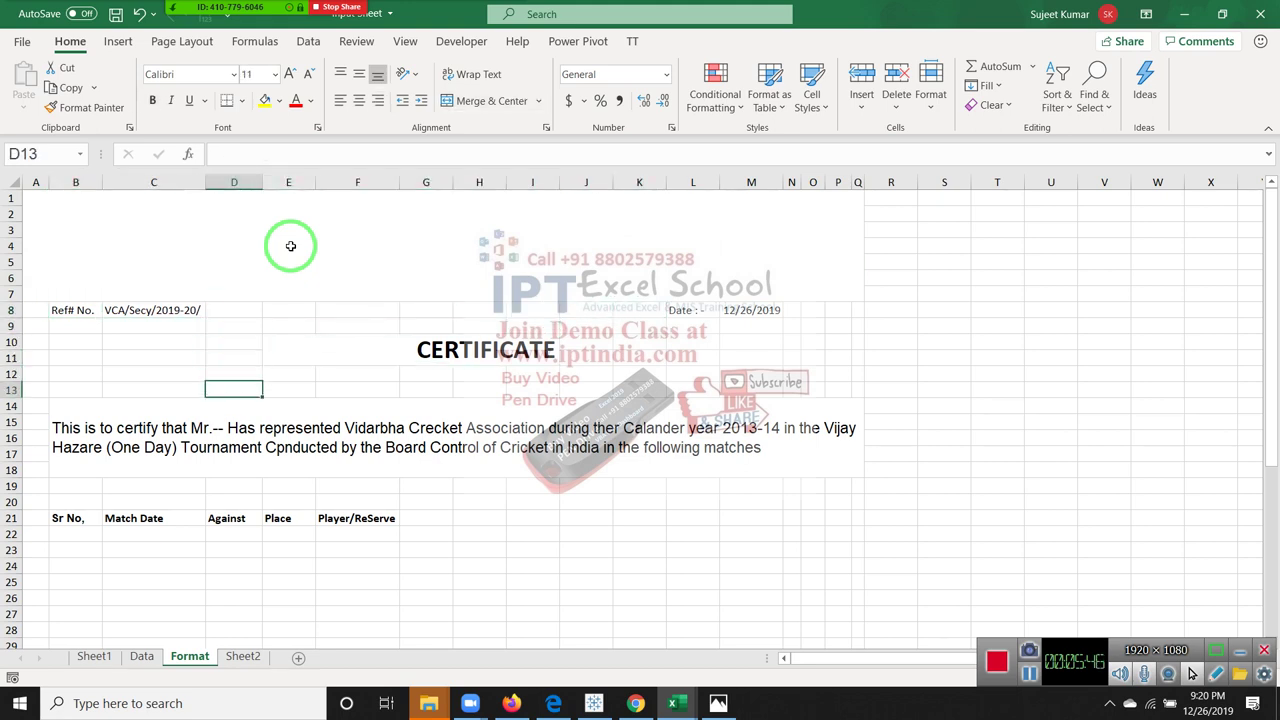
{"action": "key", "text": "Down"}
{"action": "mouse_move", "coordinate": [210, 328]}
{"action": "left_mouse_down"}
{"action": "mouse_move", "coordinate": [78, 400]}
{"action": "mouse_move", "coordinate": [180, 523]}
{"action": "left_mouse_up"}
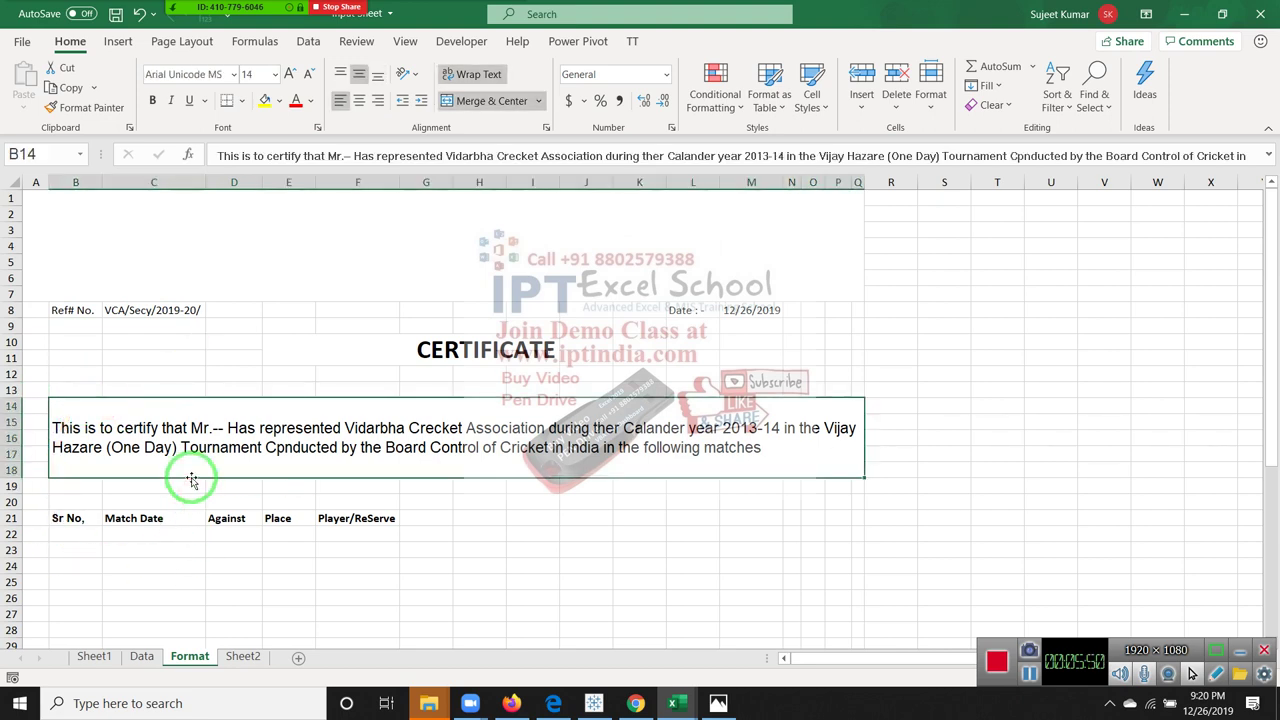
{"action": "left_click_drag", "start_coordinate": [192, 481], "coordinate": [60, 526]}
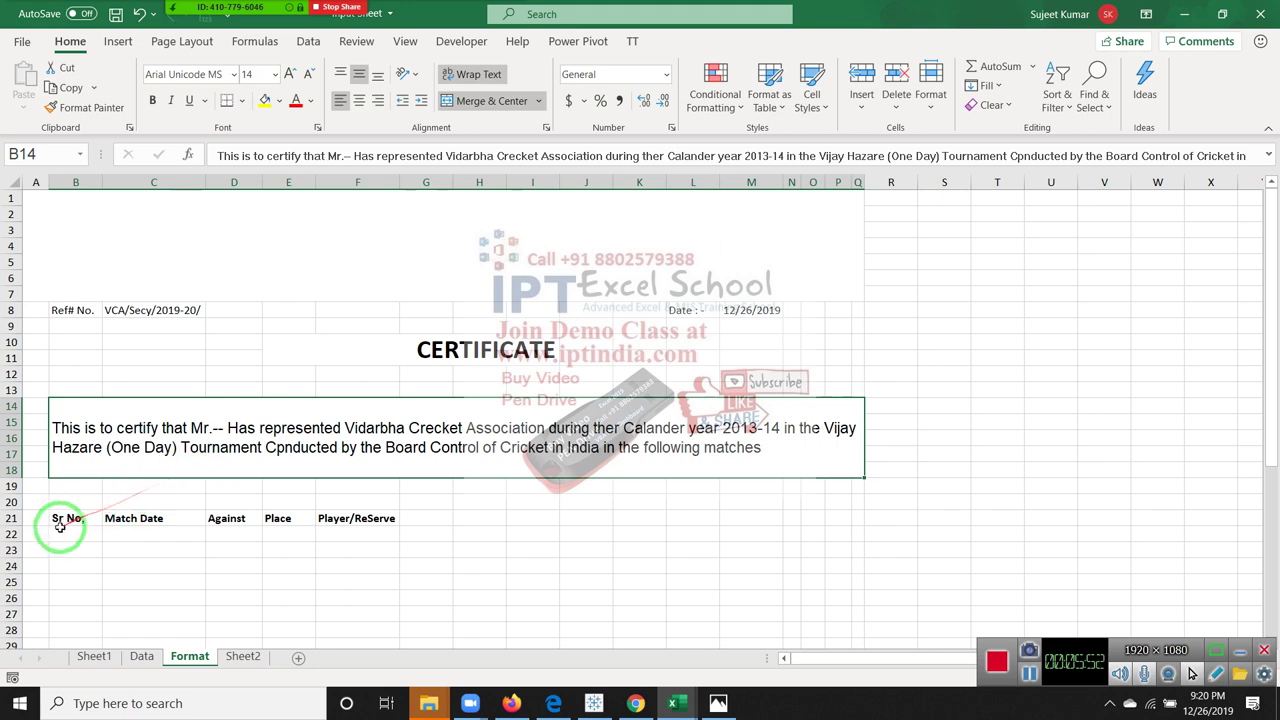
{"action": "left_click", "coordinate": [72, 533]}
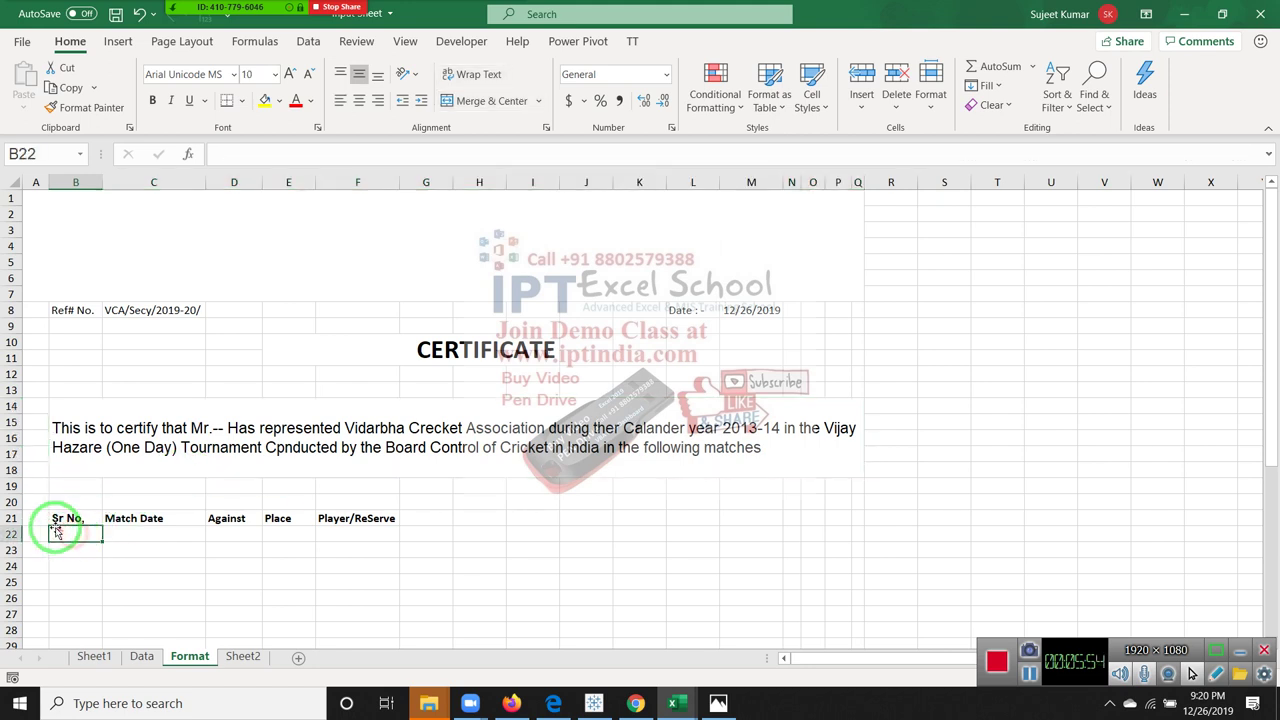
- Delete blank row 19 so the Sr No header moves up to row 20
{"action": "left_click", "coordinate": [10, 486]}
{"action": "key", "text": "ctrl+minus"}
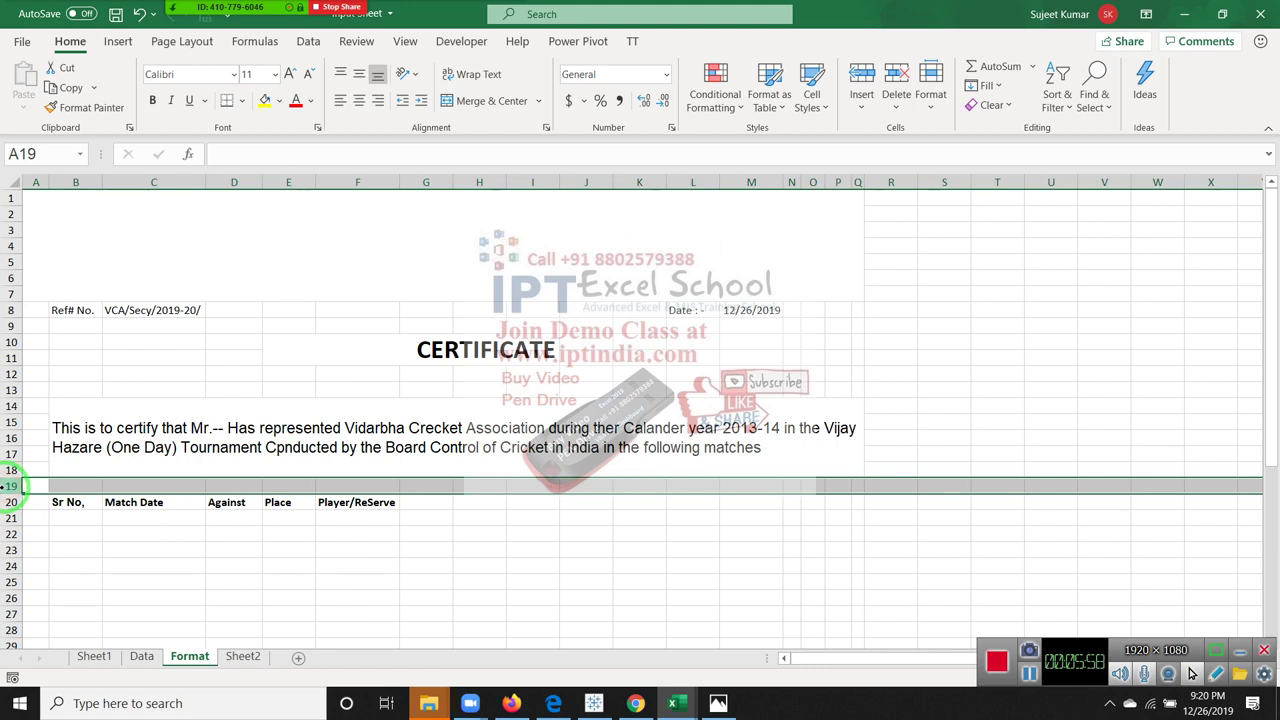
{"action": "left_click", "coordinate": [85, 515]}
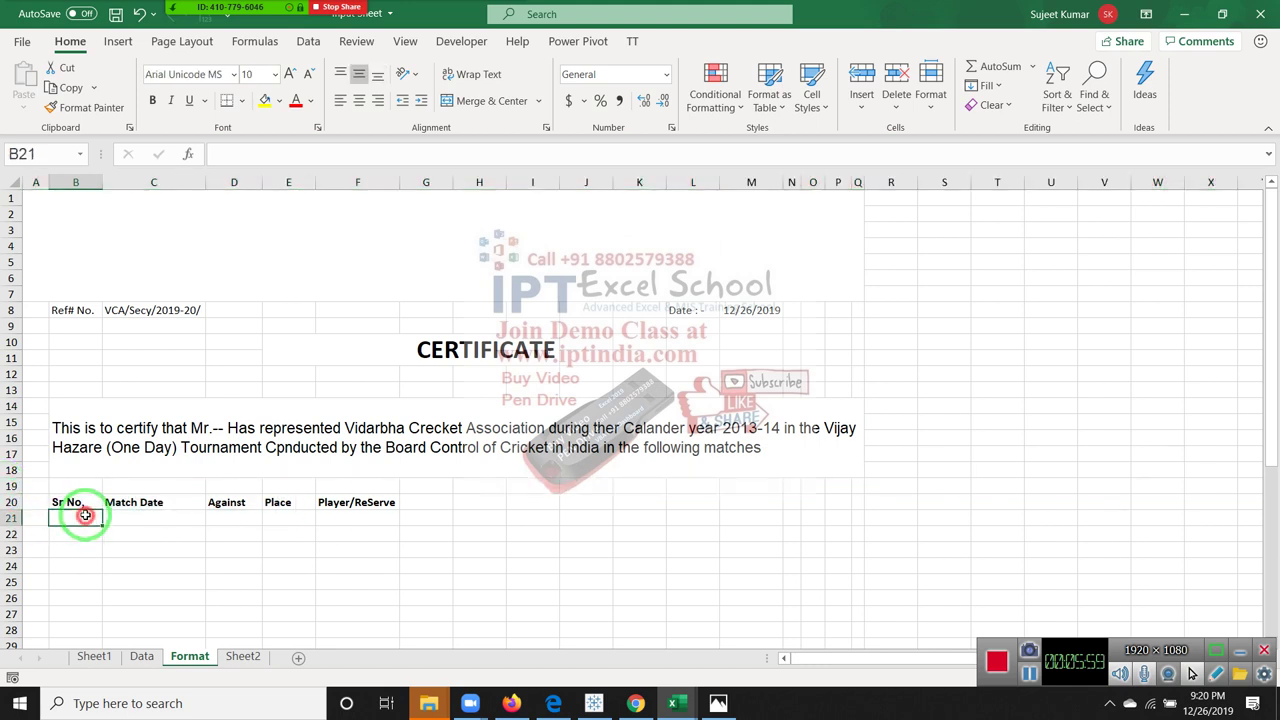
{"action": "left_click", "coordinate": [271, 447]}
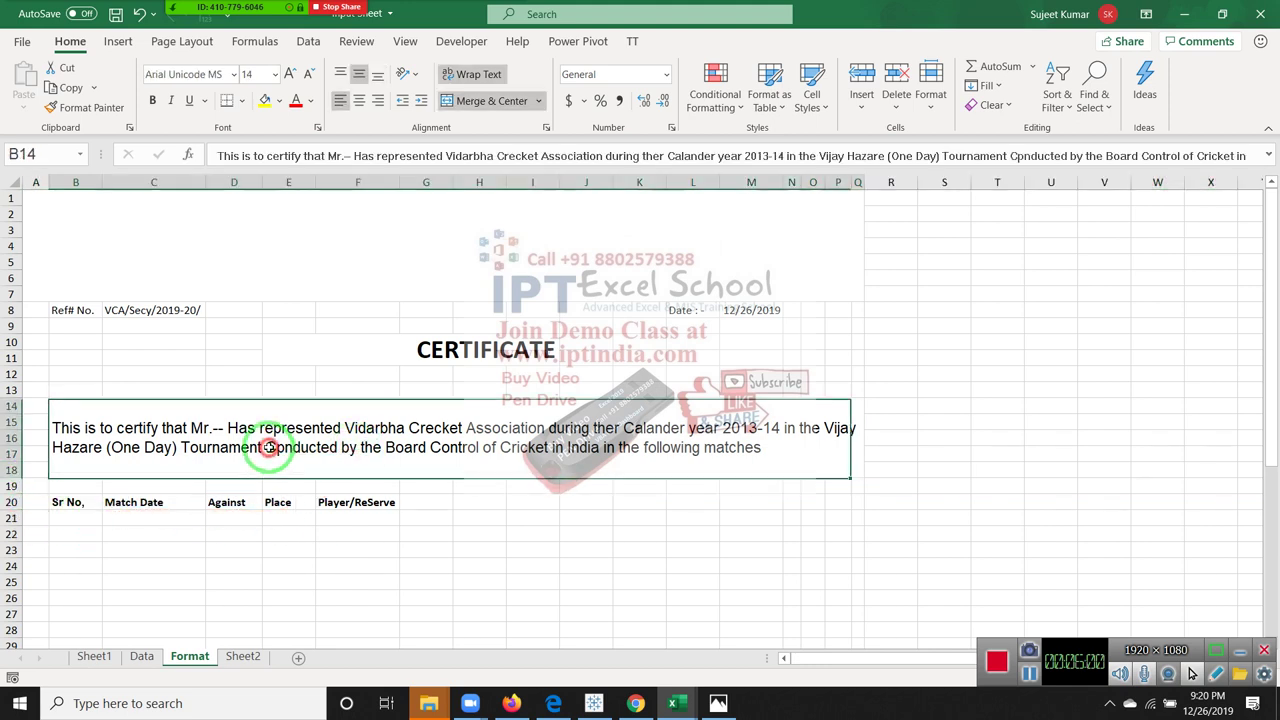
{"action": "left_click", "coordinate": [953, 213]}
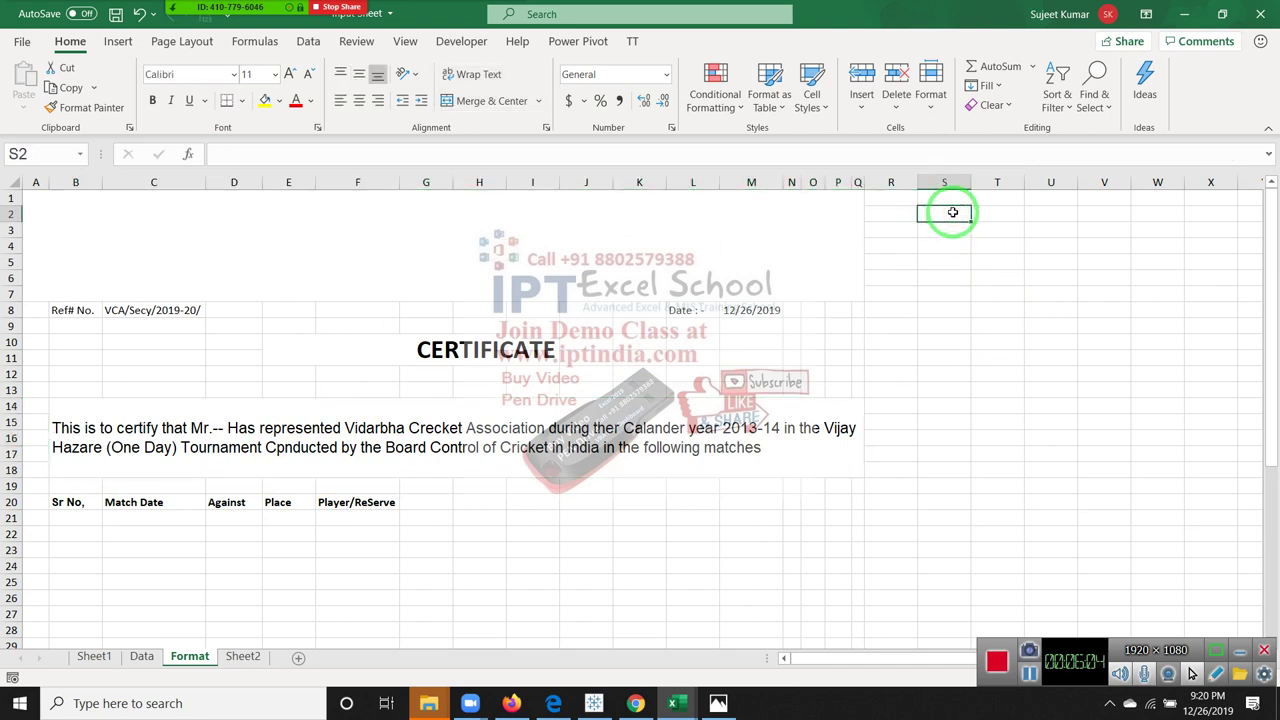
- Add an 'Enter Name' label in S2 and widen column S to fit it
{"action": "type", "text": "Se"}
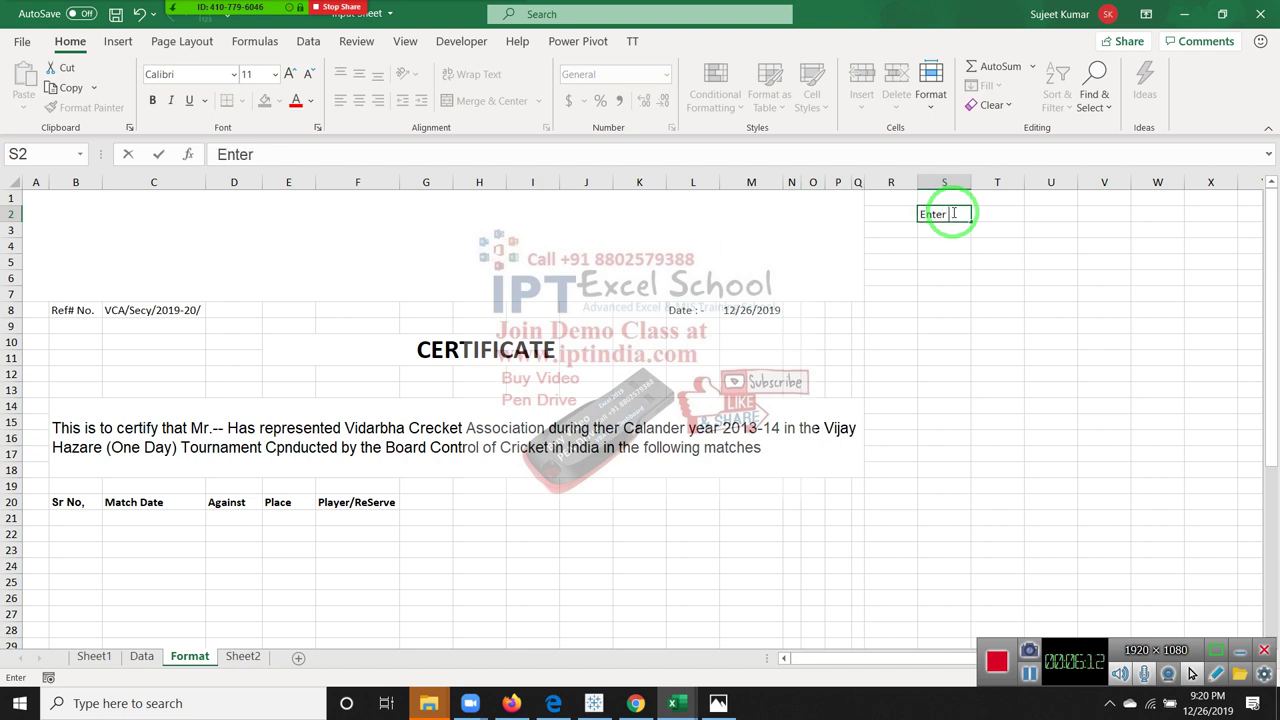
{"action": "type", "text": "`"}
{"action": "left_click", "coordinate": [1004, 213]}
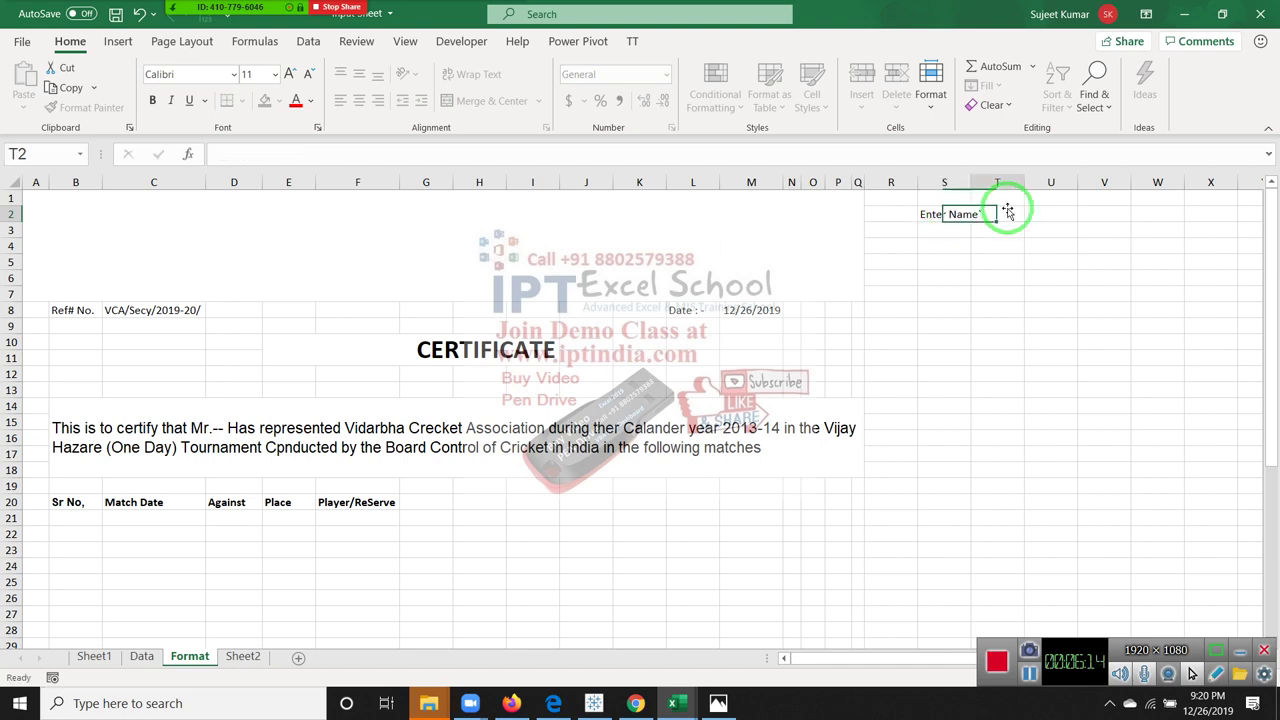
{"action": "left_click_drag", "start_coordinate": [966, 177], "coordinate": [1134, 187]}
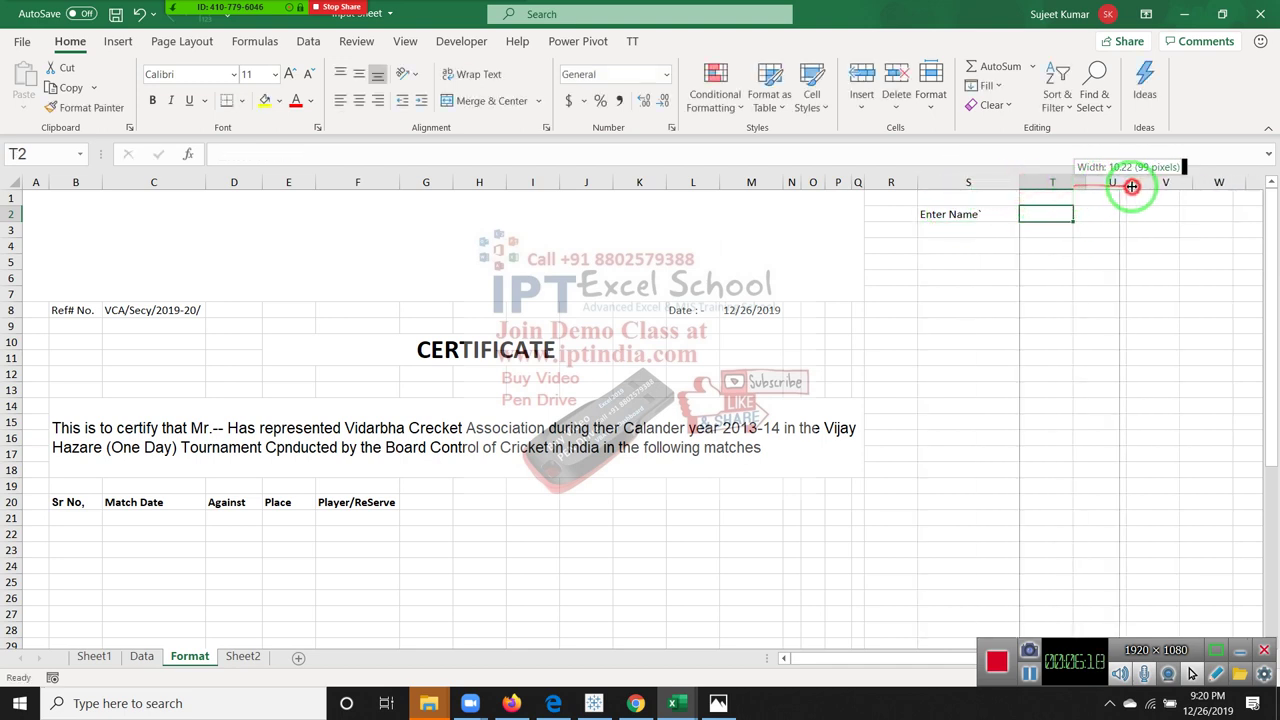
- Copy the first player's name from Data!B2 into T2 on the Format sheet
{"action": "left_click", "coordinate": [138, 650]}
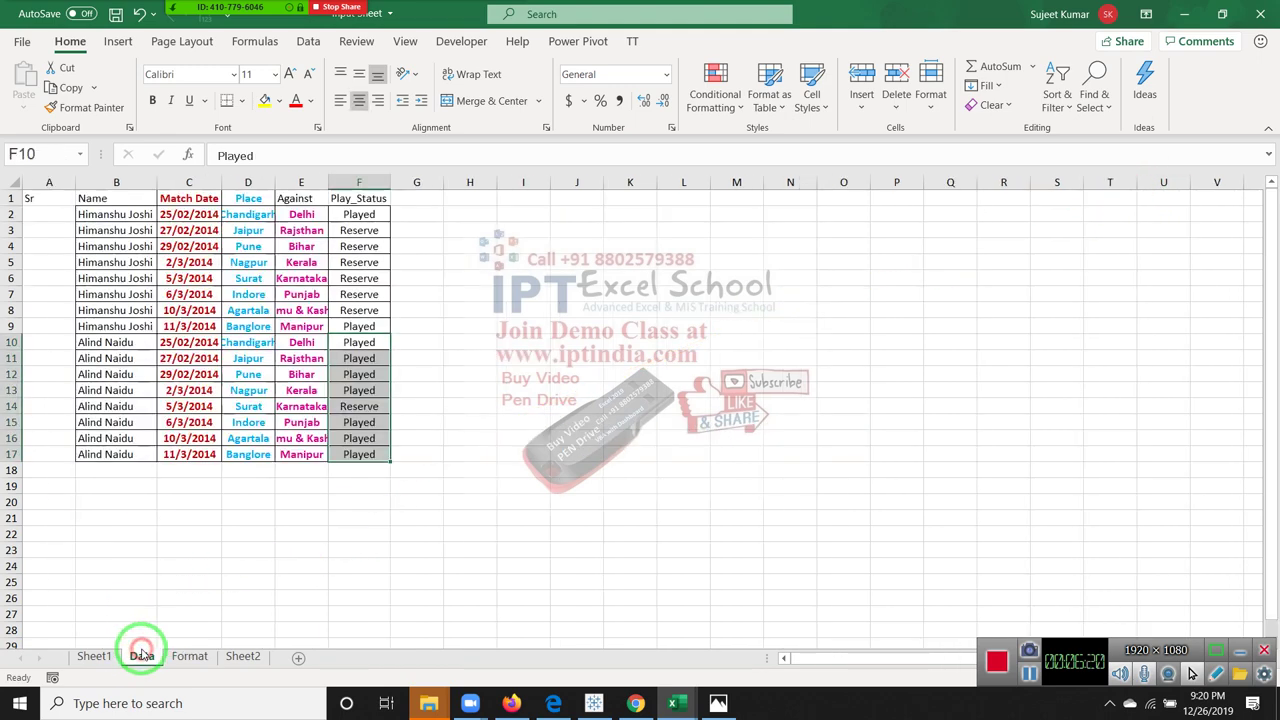
{"action": "left_click", "coordinate": [131, 214]}
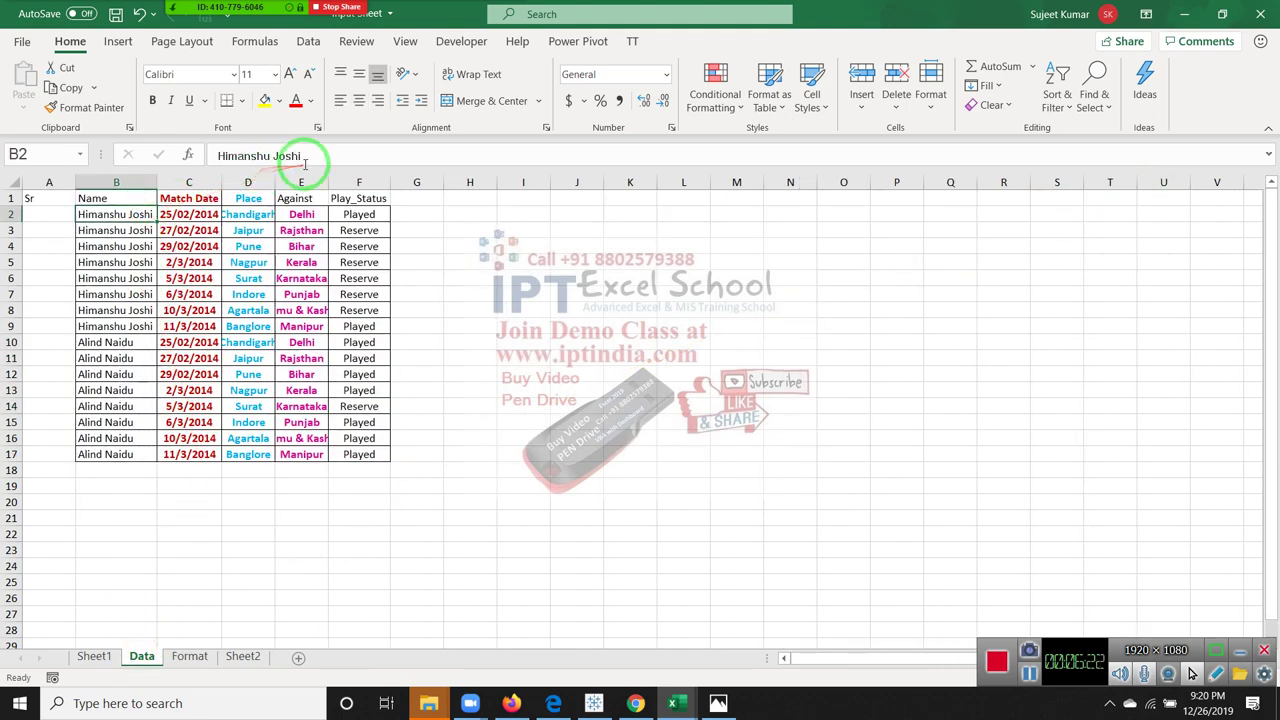
{"action": "left_click_drag", "start_coordinate": [303, 155], "coordinate": [258, 150]}
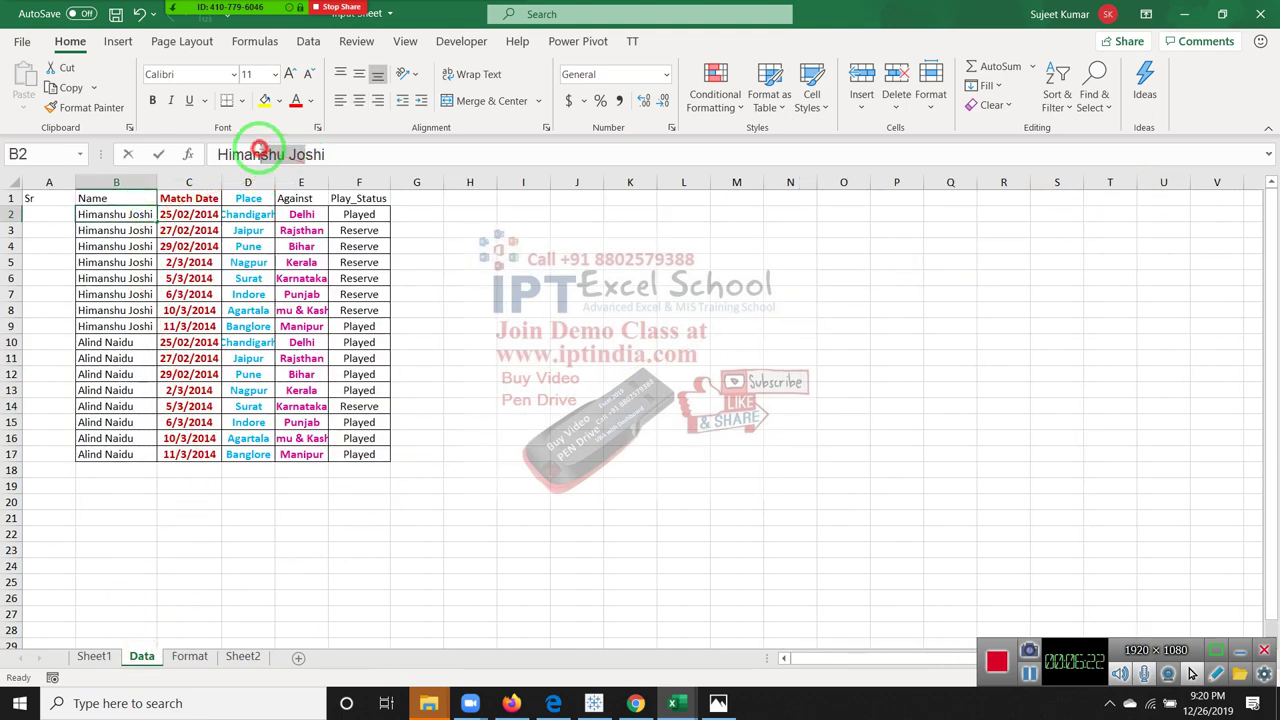
{"action": "left_click", "coordinate": [131, 217]}
{"action": "key", "text": "ctrl+c"}
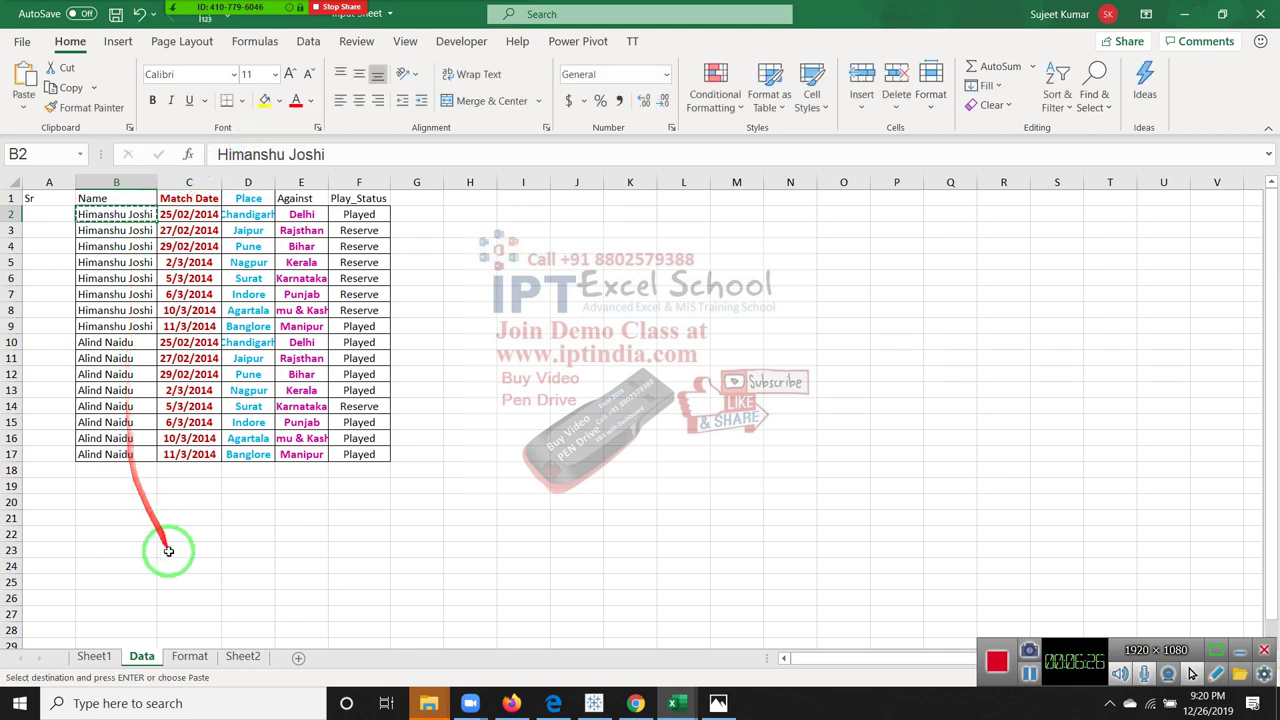
{"action": "left_click", "coordinate": [189, 656]}
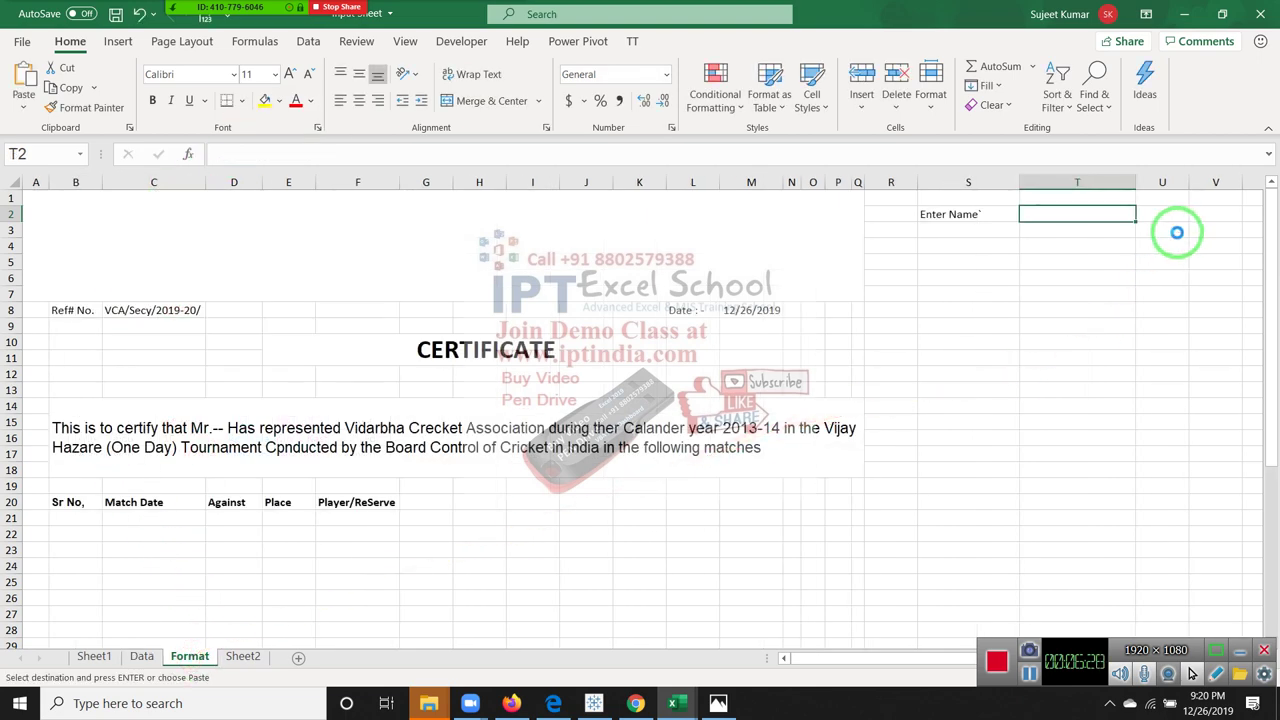
{"action": "key", "text": "ctrl+v"}
{"action": "left_click", "coordinate": [206, 428]}
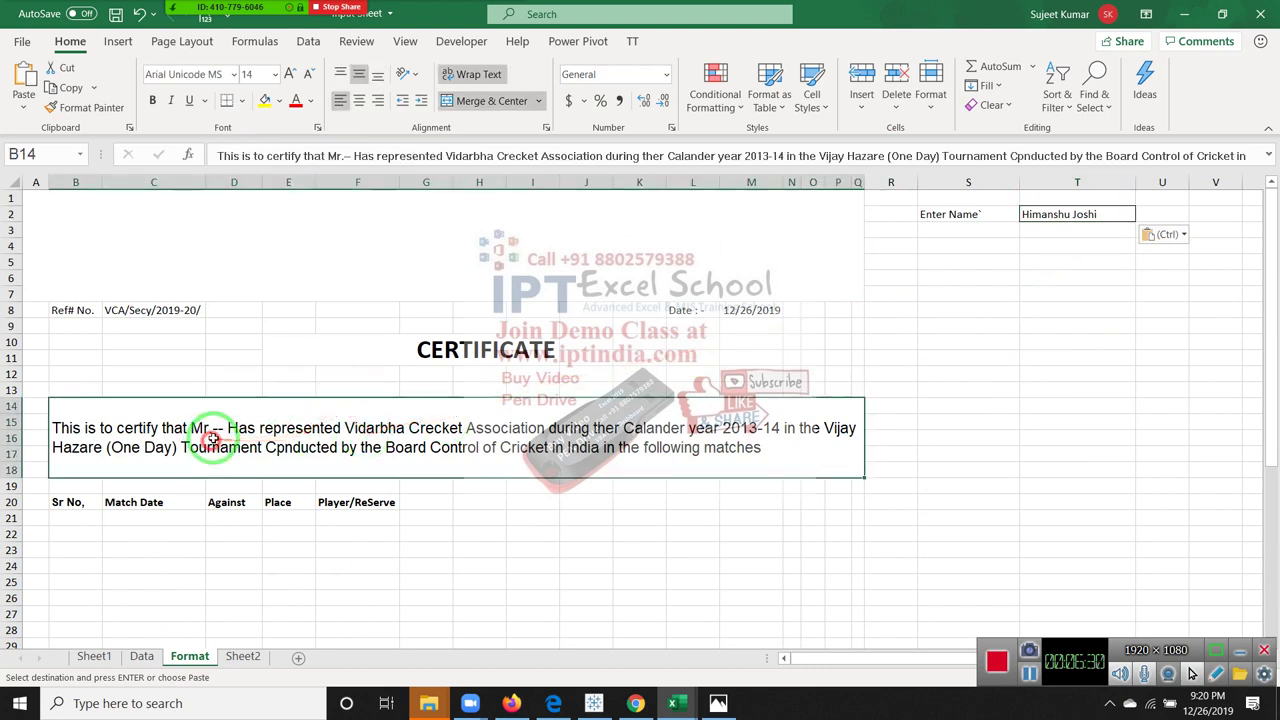
- Turn B14's sentence into a formula joining "This is to certify that Mr. " with T2
{"action": "left_click", "coordinate": [210, 155]}
{"action": "type", "text": "="}
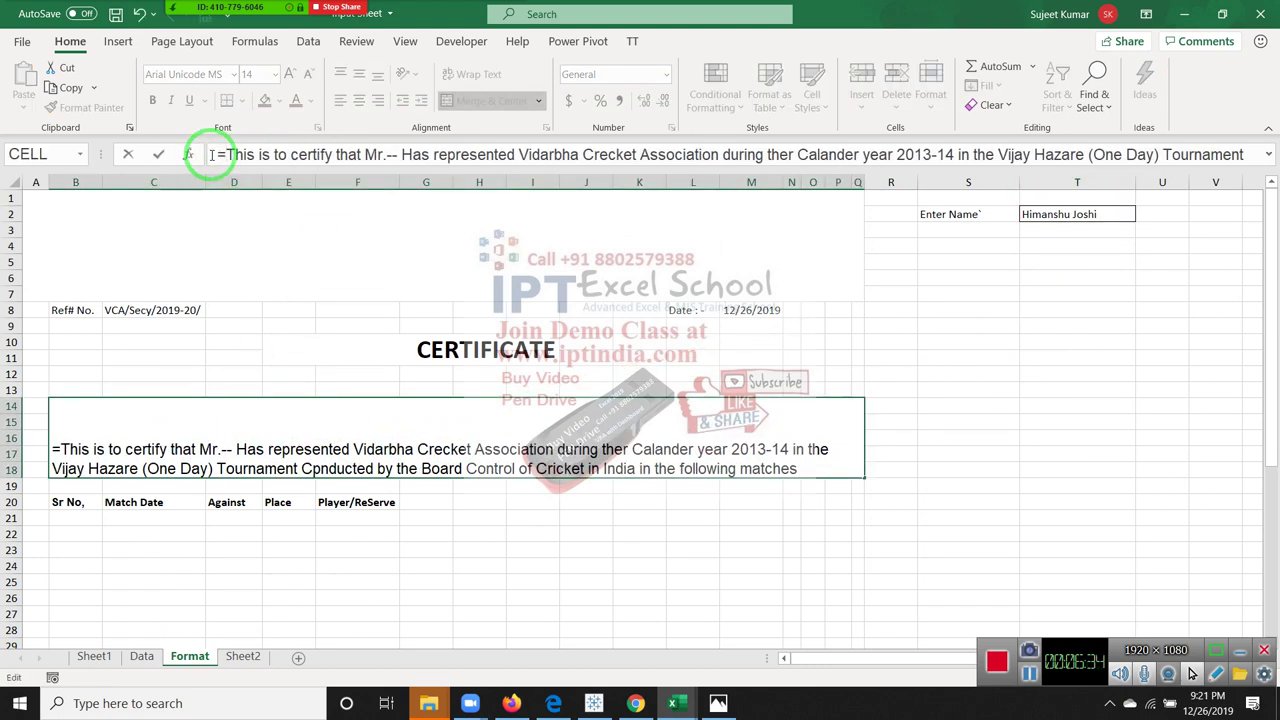
{"action": "type", "text": "\""}
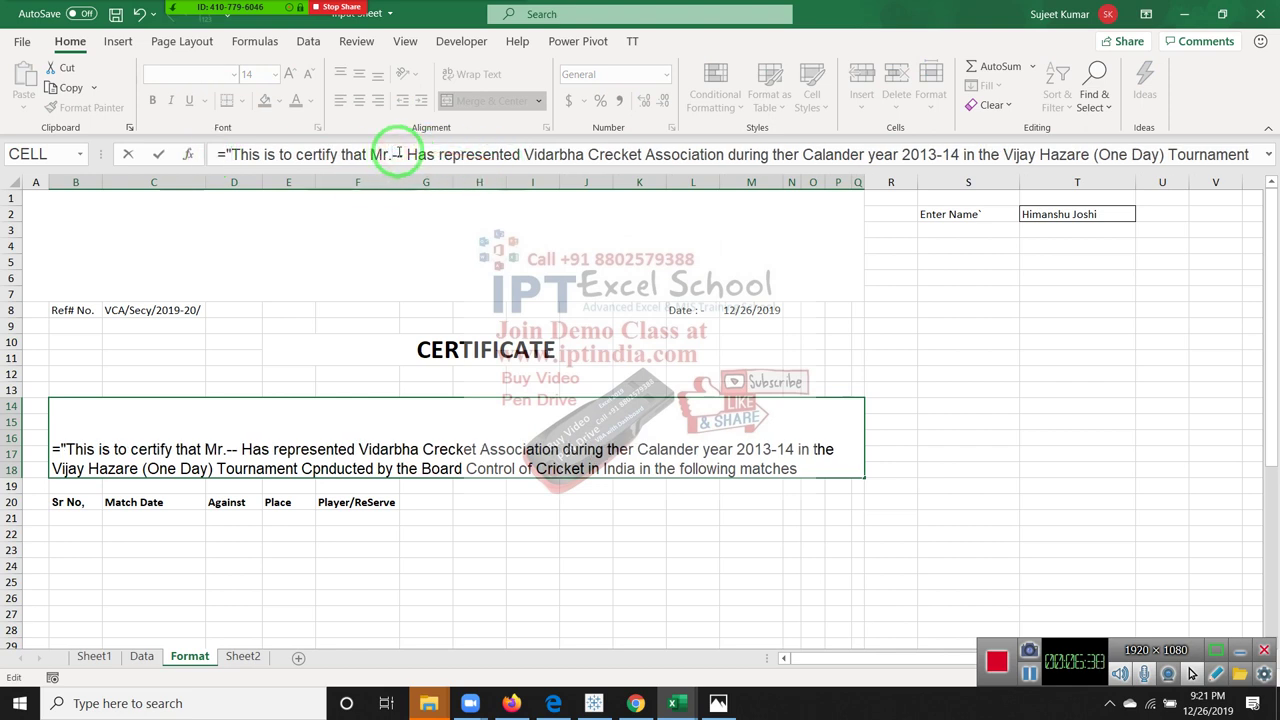
{"action": "left_click", "coordinate": [394, 154]}
{"action": "type", "text": "\""}
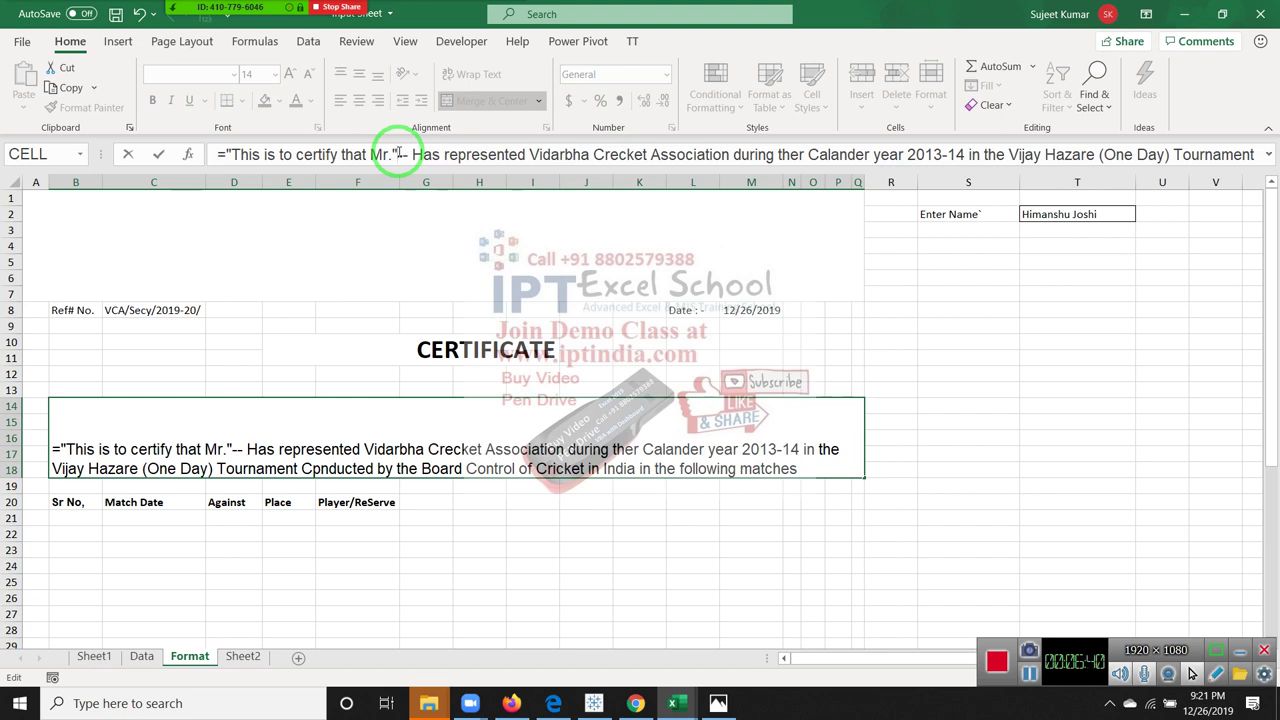
{"action": "type", "text": "*&"}
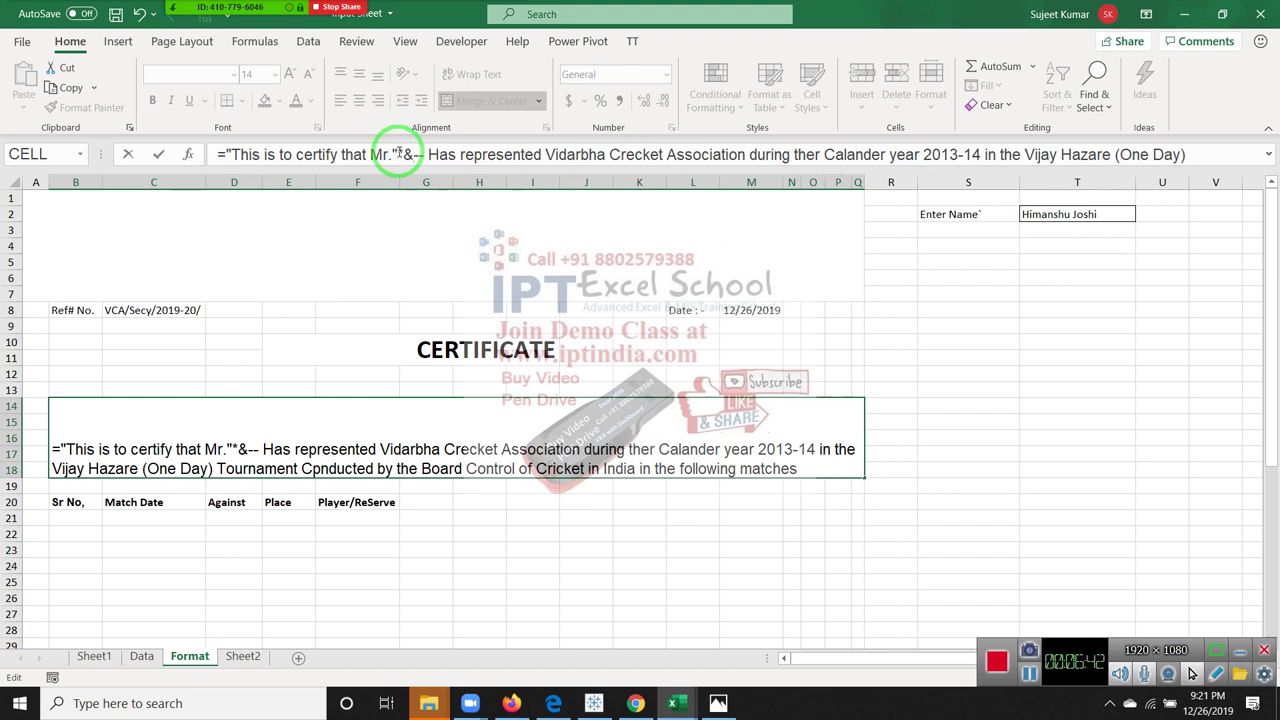
{"action": "key", "text": "Delete"}
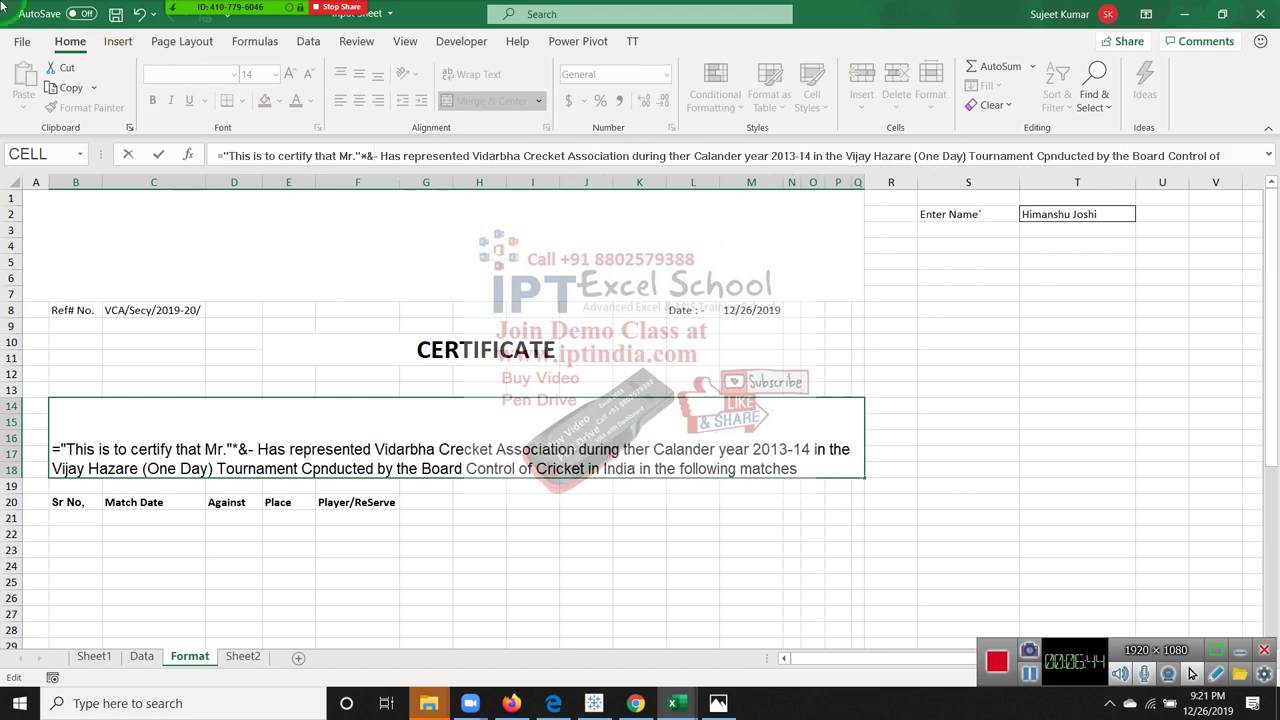
{"action": "key", "text": "Delete"}
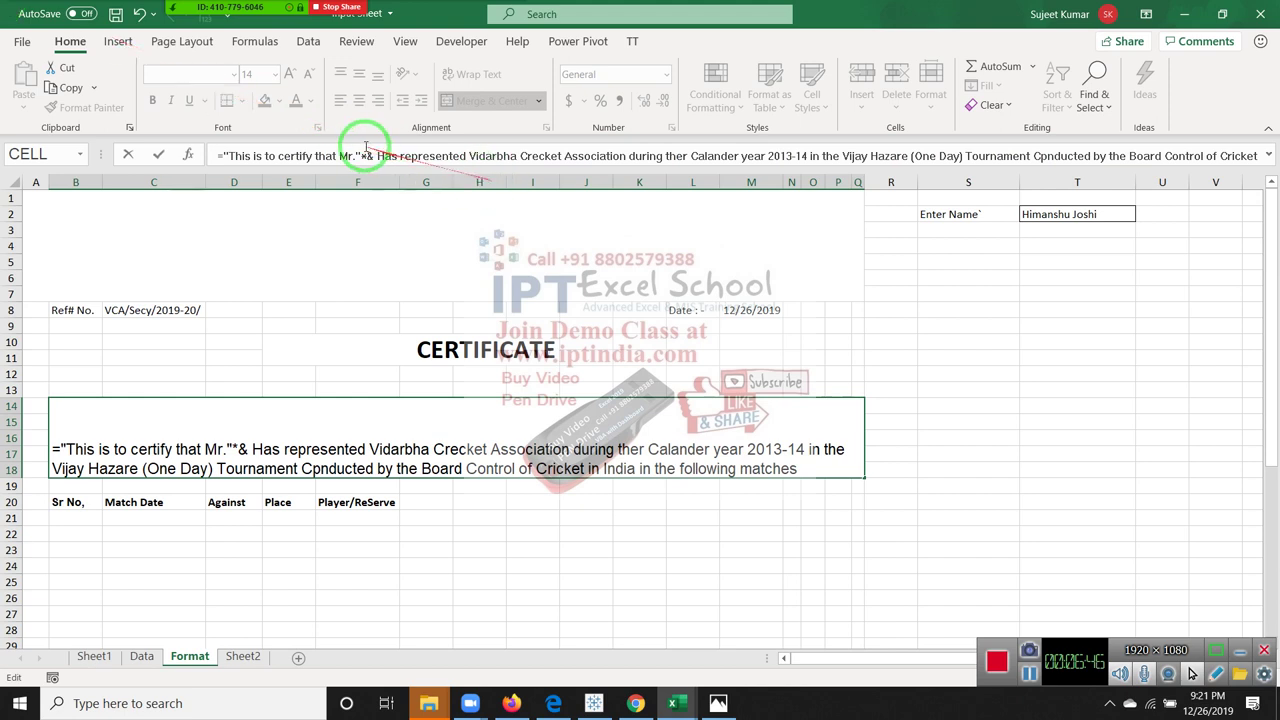
{"action": "left_click", "coordinate": [367, 157]}
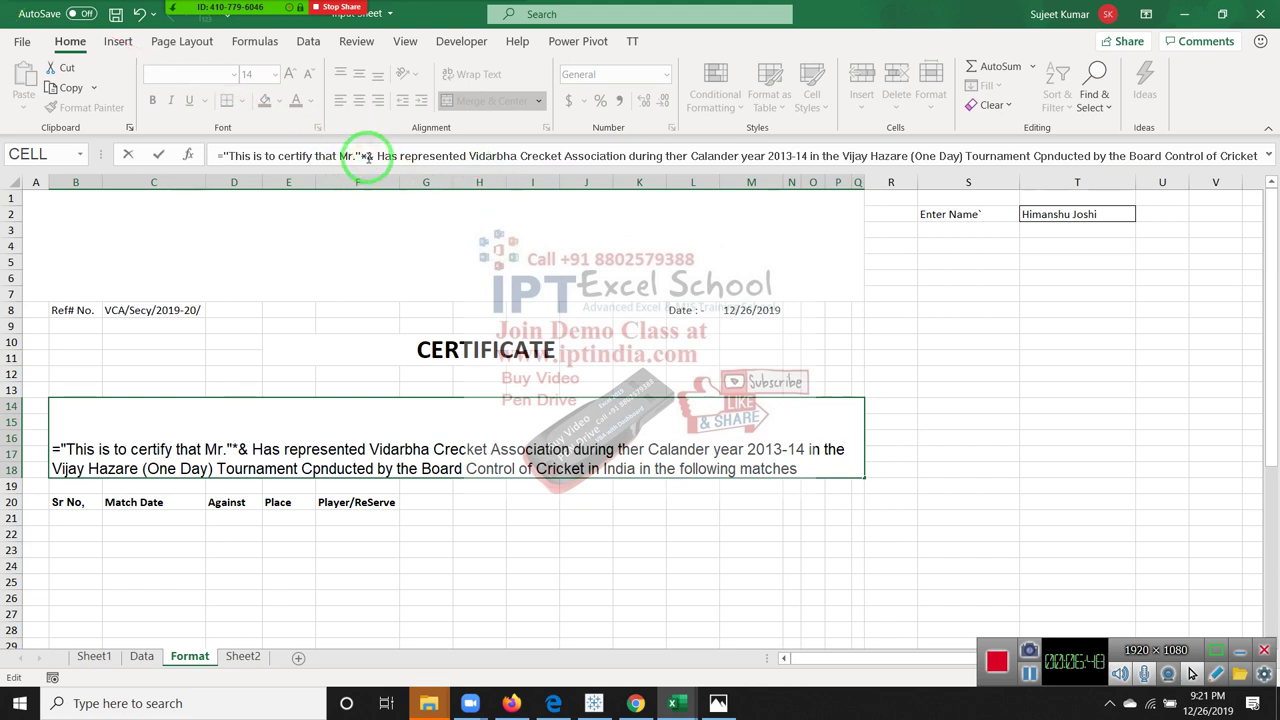
{"action": "key", "text": "BackSpace"}
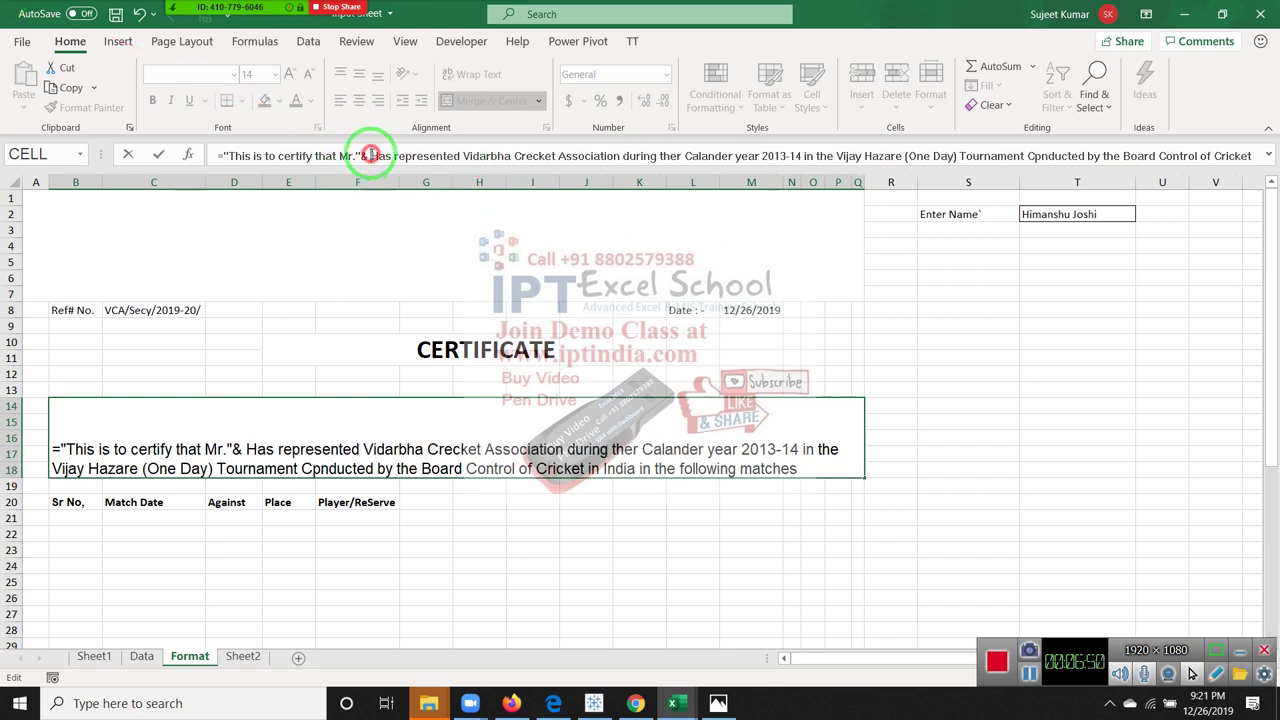
{"action": "left_click", "coordinate": [1097, 215]}
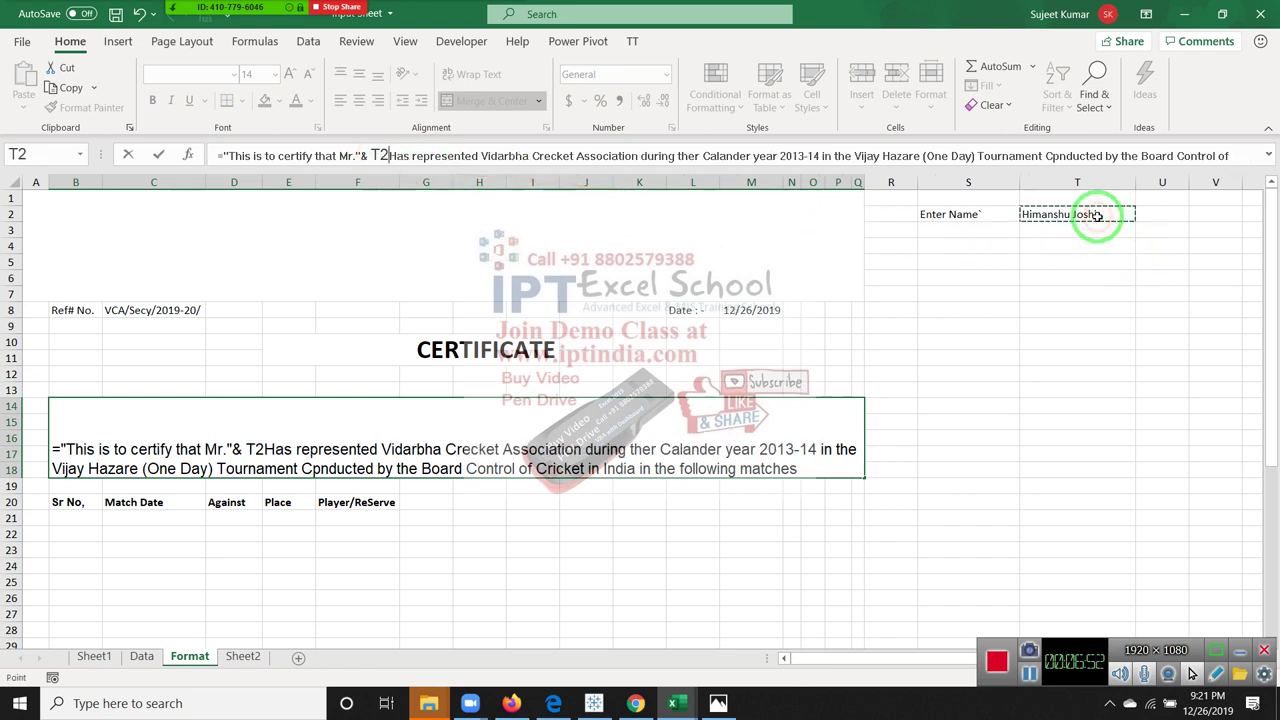
{"action": "type", "text": "&"}
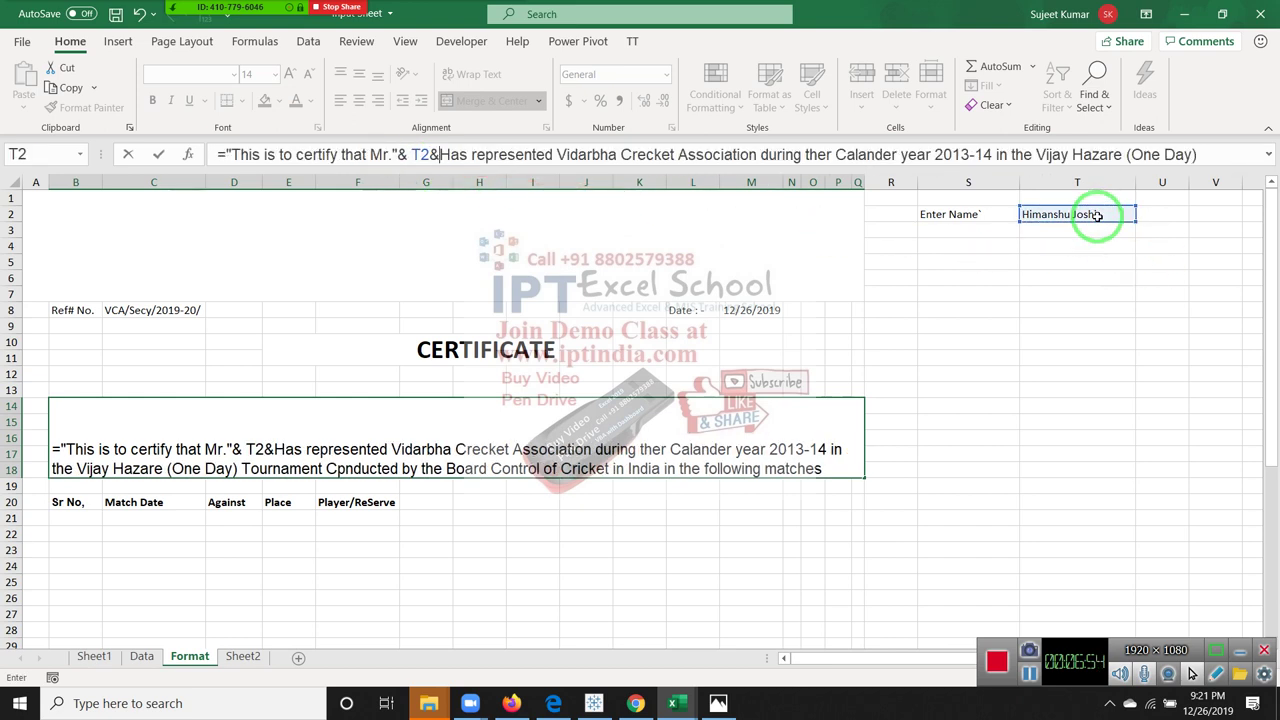
{"action": "type", "text": "\""}
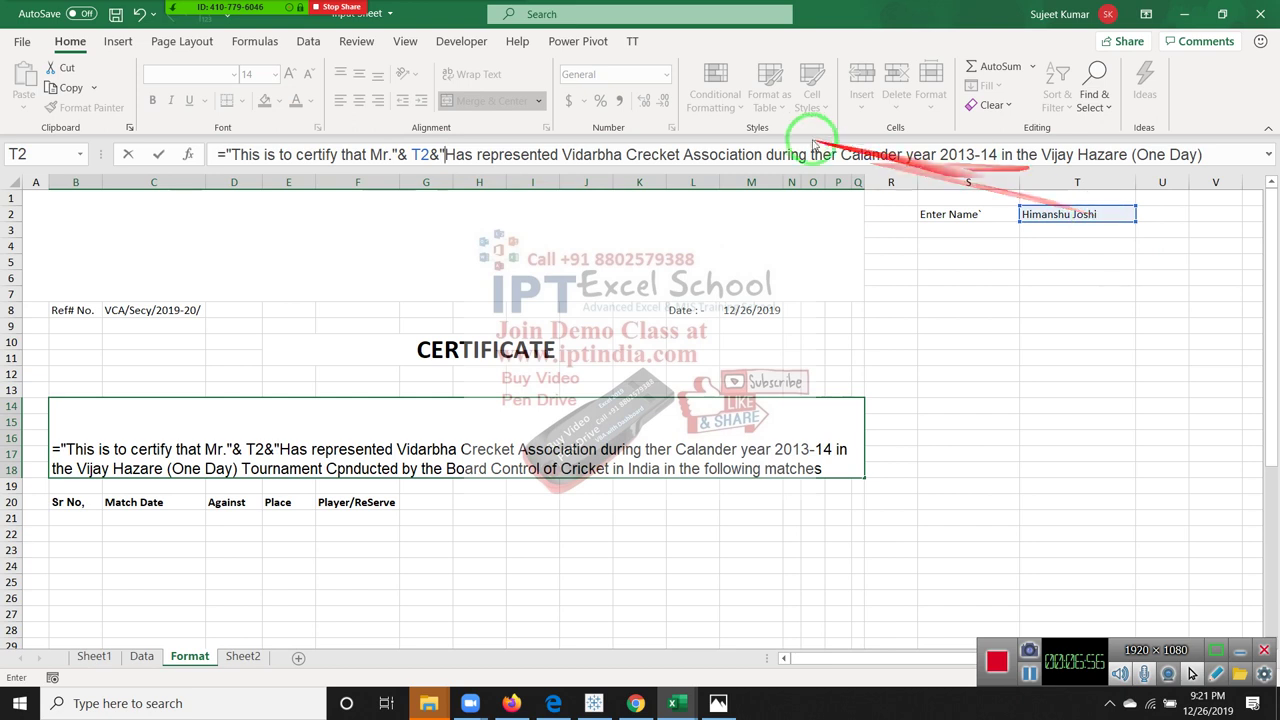
{"action": "left_click", "coordinate": [764, 176]}
{"action": "left_click_drag", "start_coordinate": [764, 176], "coordinate": [760, 194]}
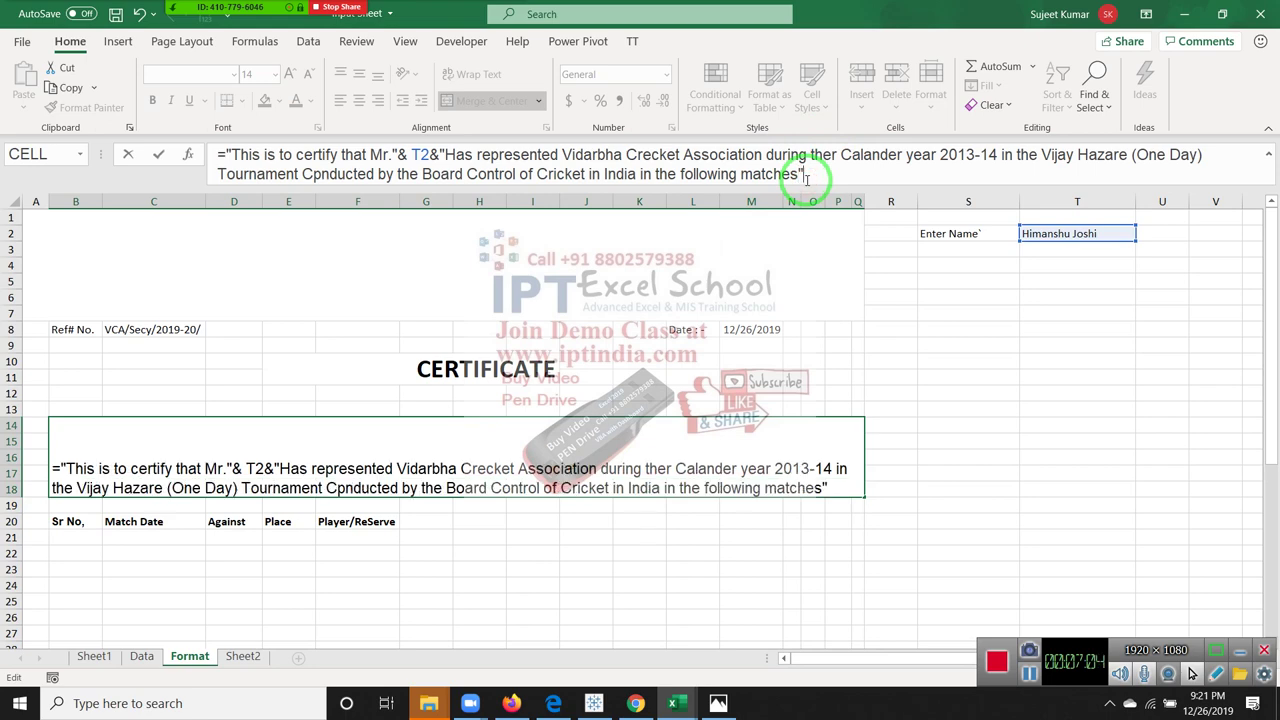
{"action": "key", "text": "Return"}
- Fix the spacing around the inserted name after "Mr." in the B14 formula
{"action": "key", "text": "Up"}
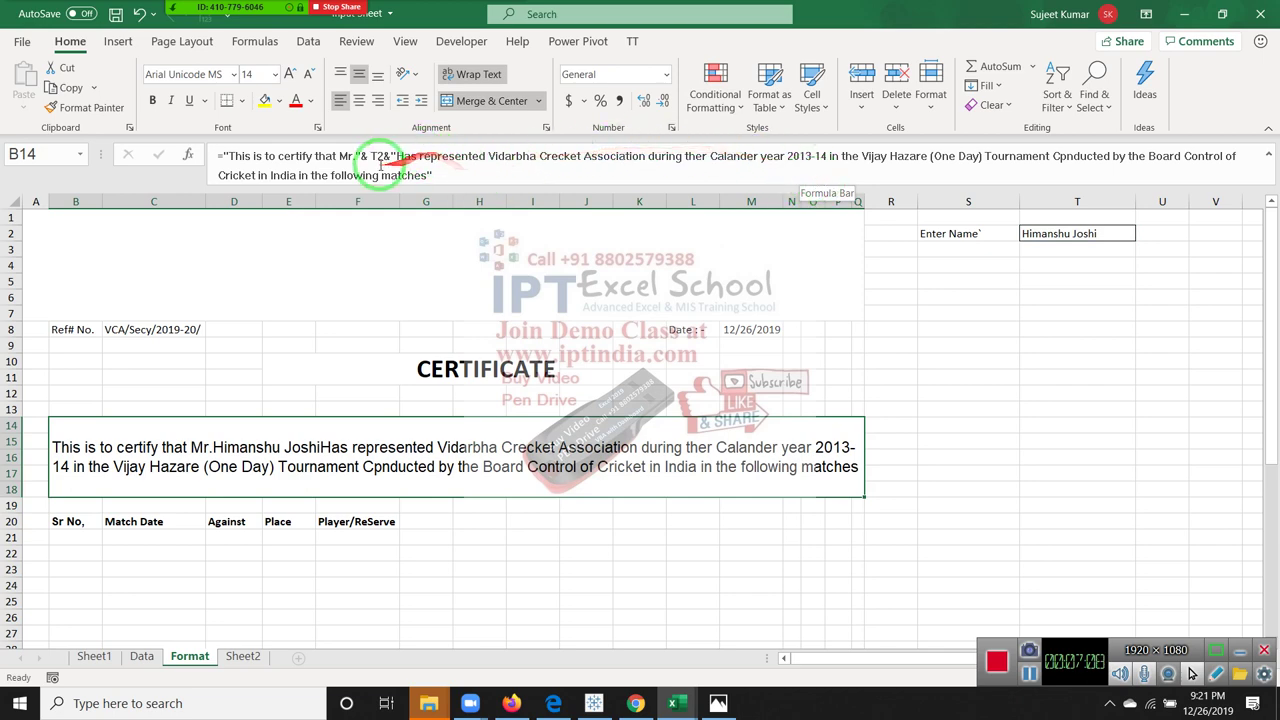
{"action": "left_click", "coordinate": [410, 158]}
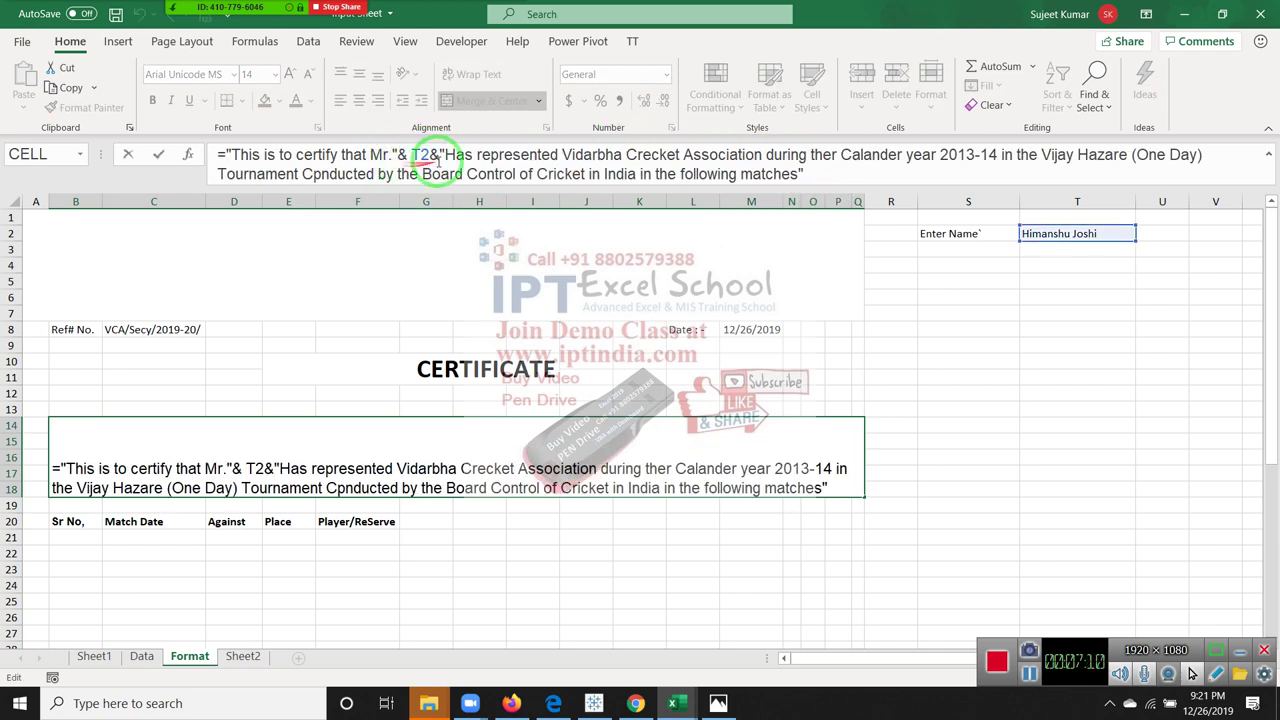
{"action": "left_click", "coordinate": [448, 152]}
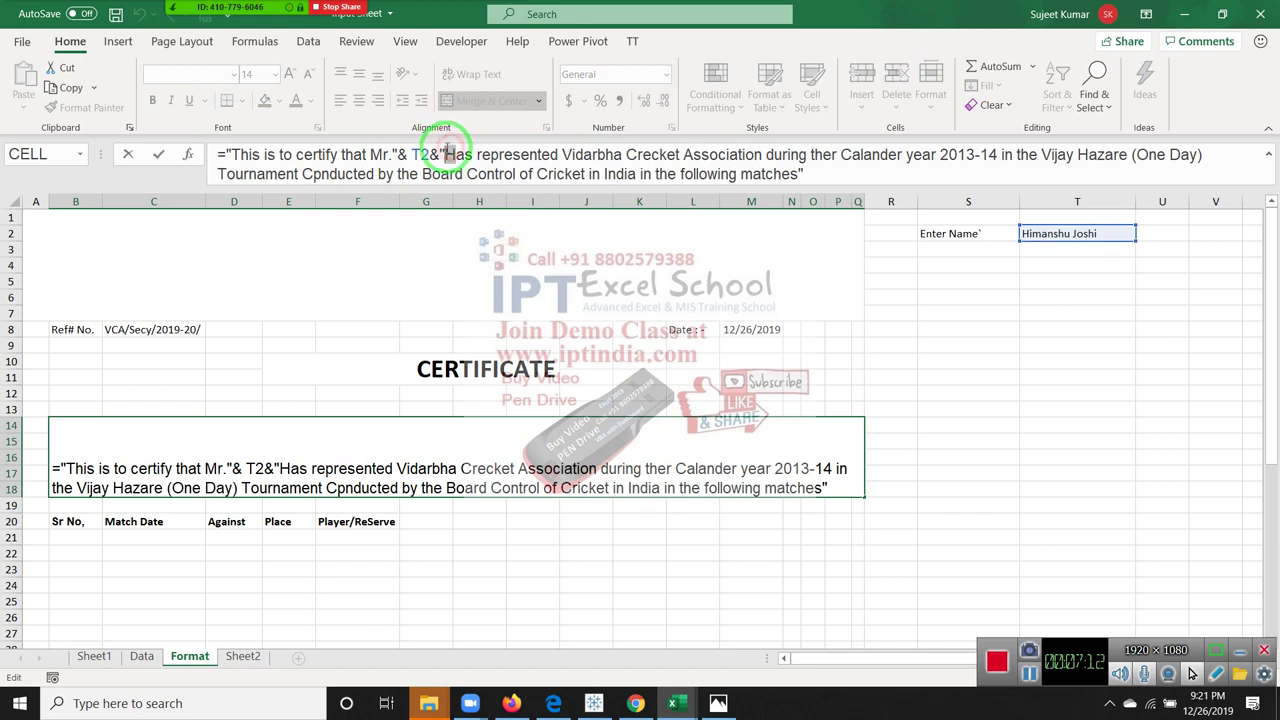
{"action": "left_click", "coordinate": [392, 154]}
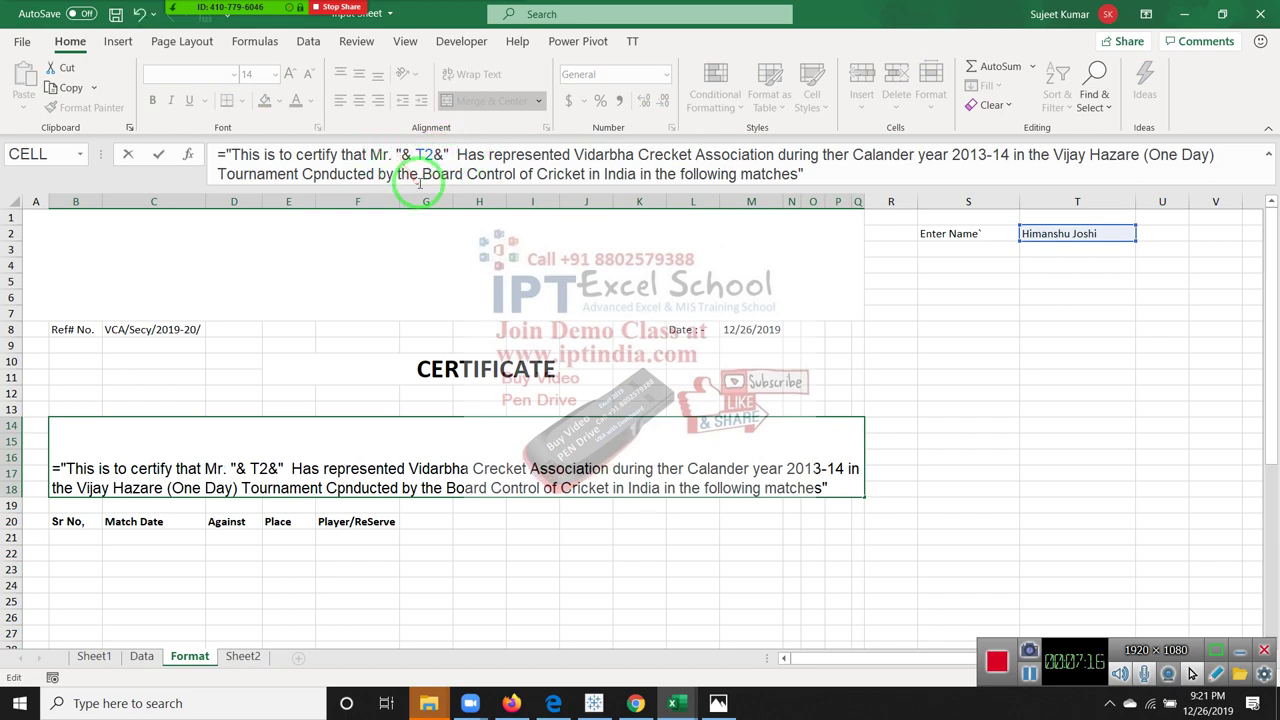
{"action": "key", "text": "Return"}
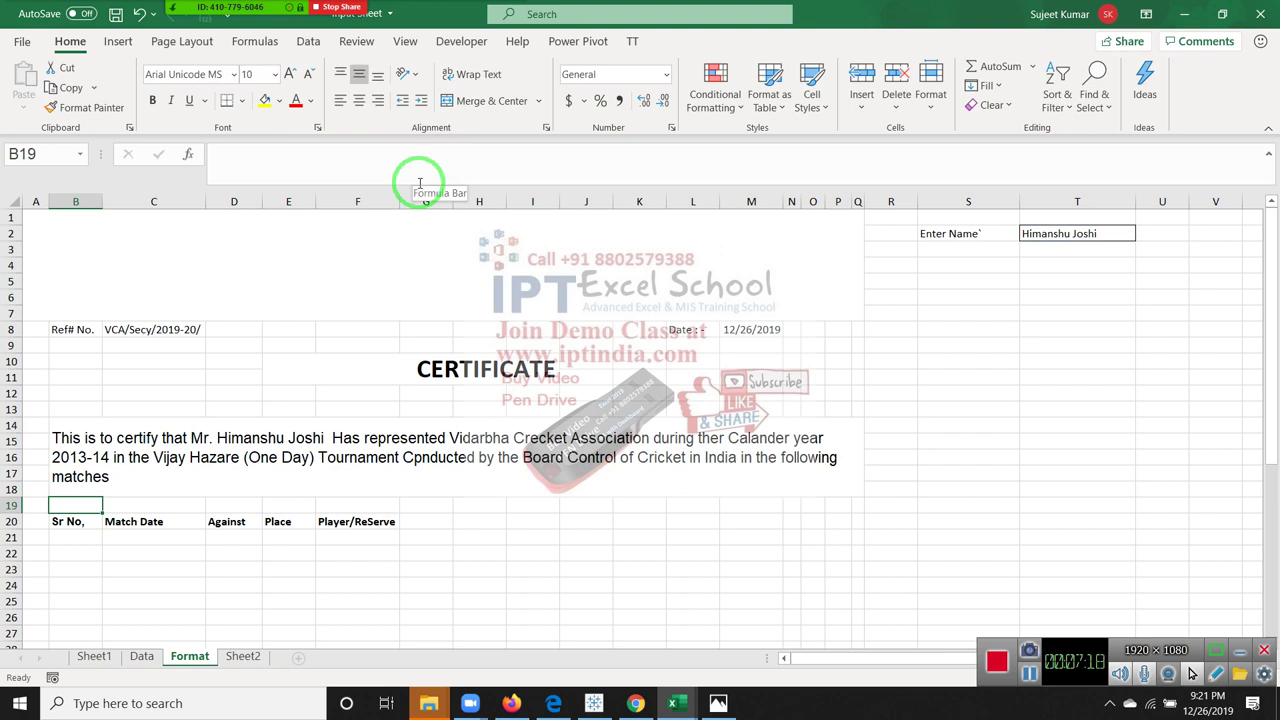
- Check the T2 reference inside B14's formula, leaving it unchanged
{"action": "key", "text": "Up"}
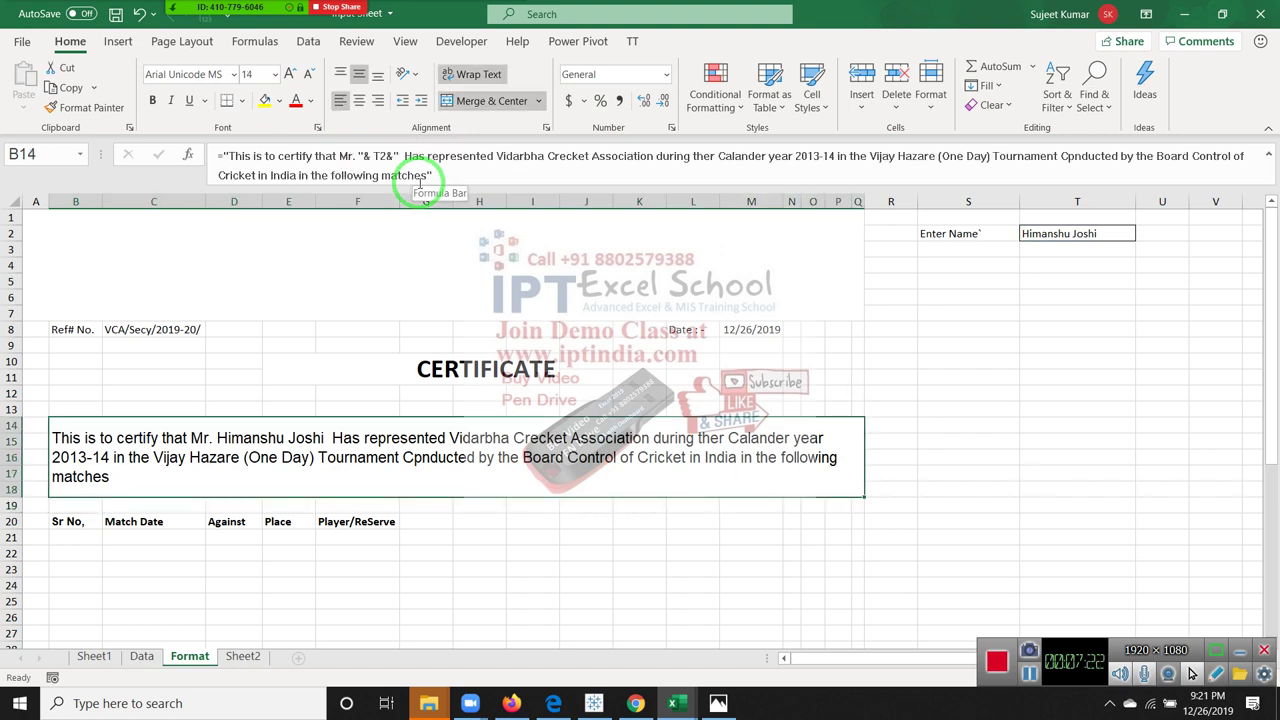
{"action": "left_click", "coordinate": [373, 156]}
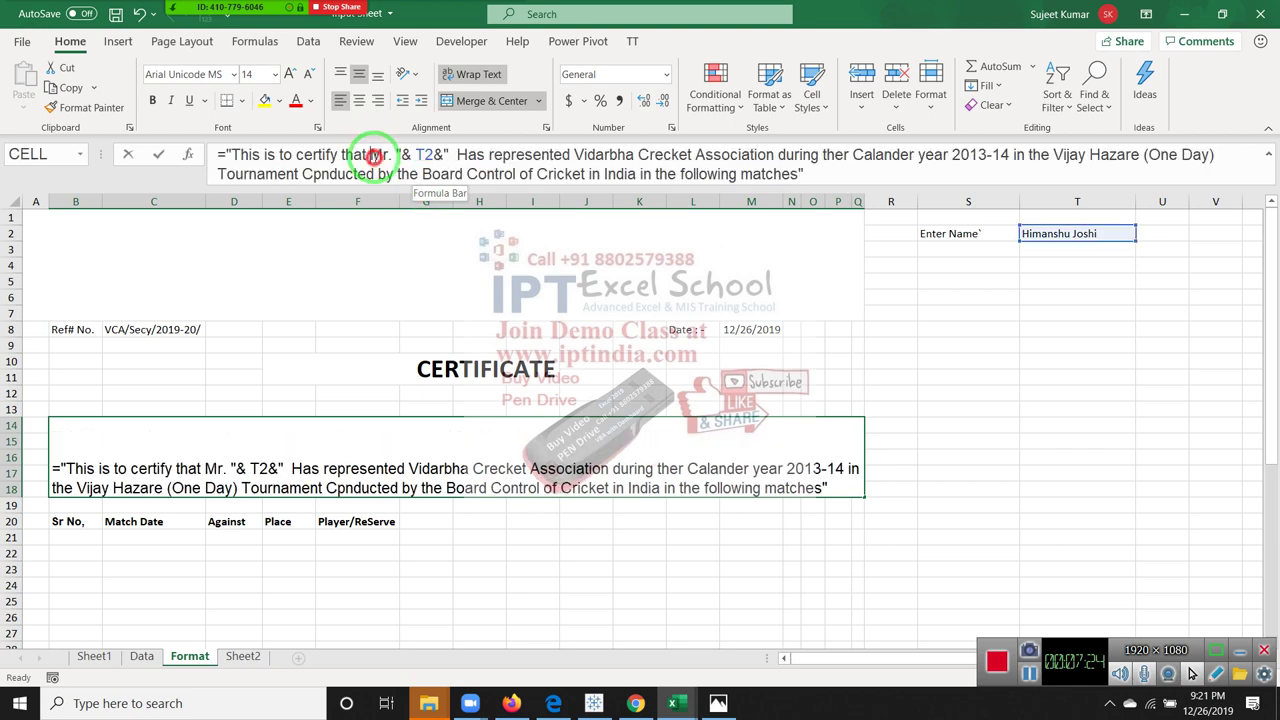
{"action": "double_click", "coordinate": [428, 156]}
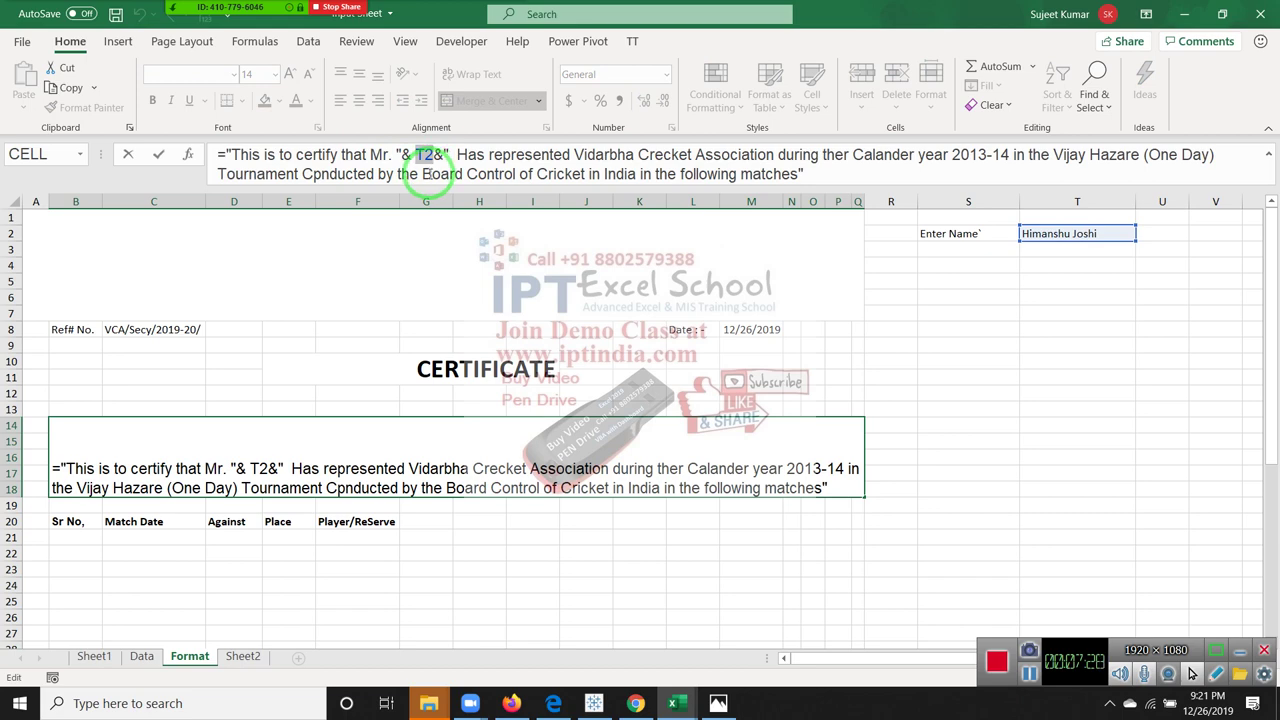
{"action": "key", "text": "Return"}
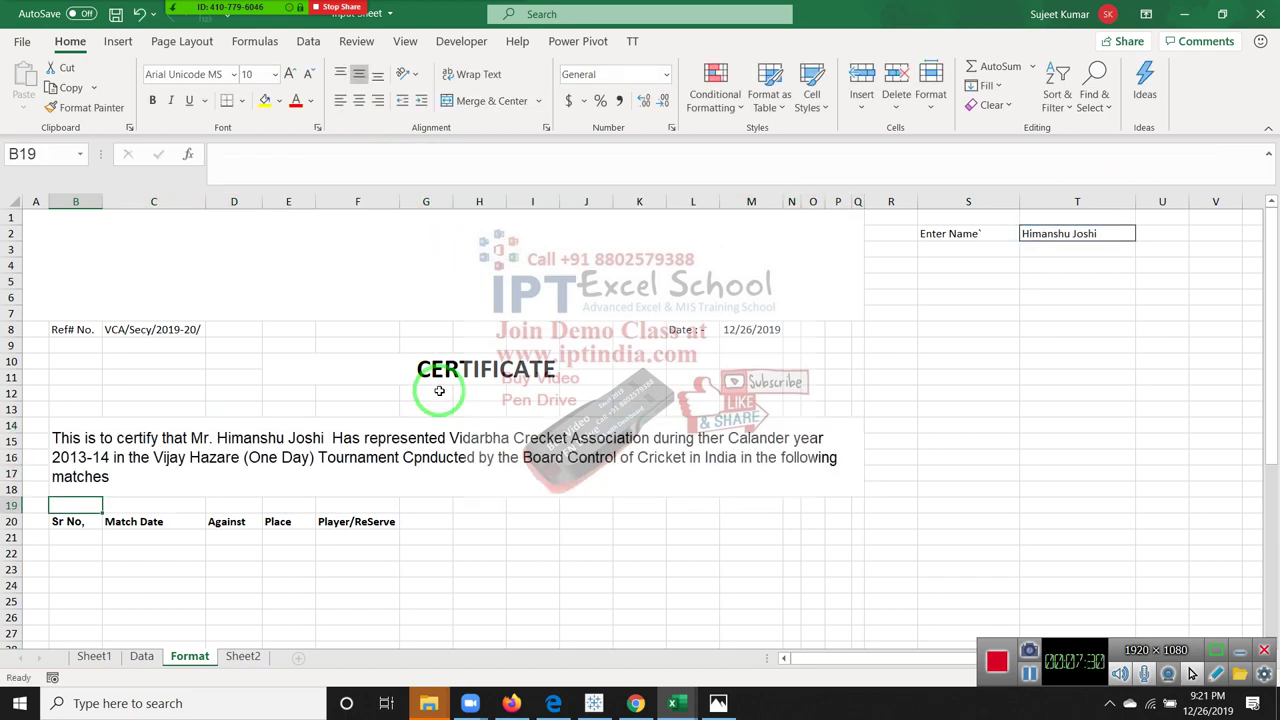
{"action": "left_click", "coordinate": [440, 457]}
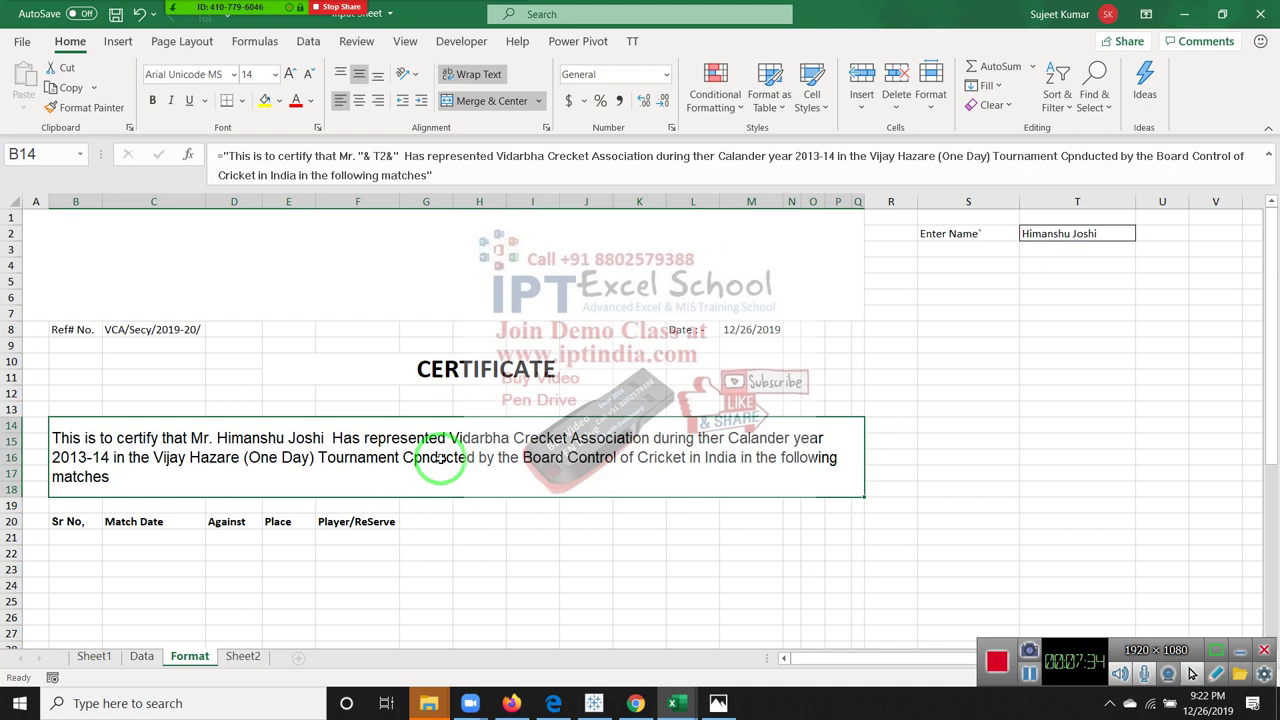
- Toggle bold on and off for B14, then switch to the certificate photo in Photos
{"action": "key", "text": "ctrl+b"}
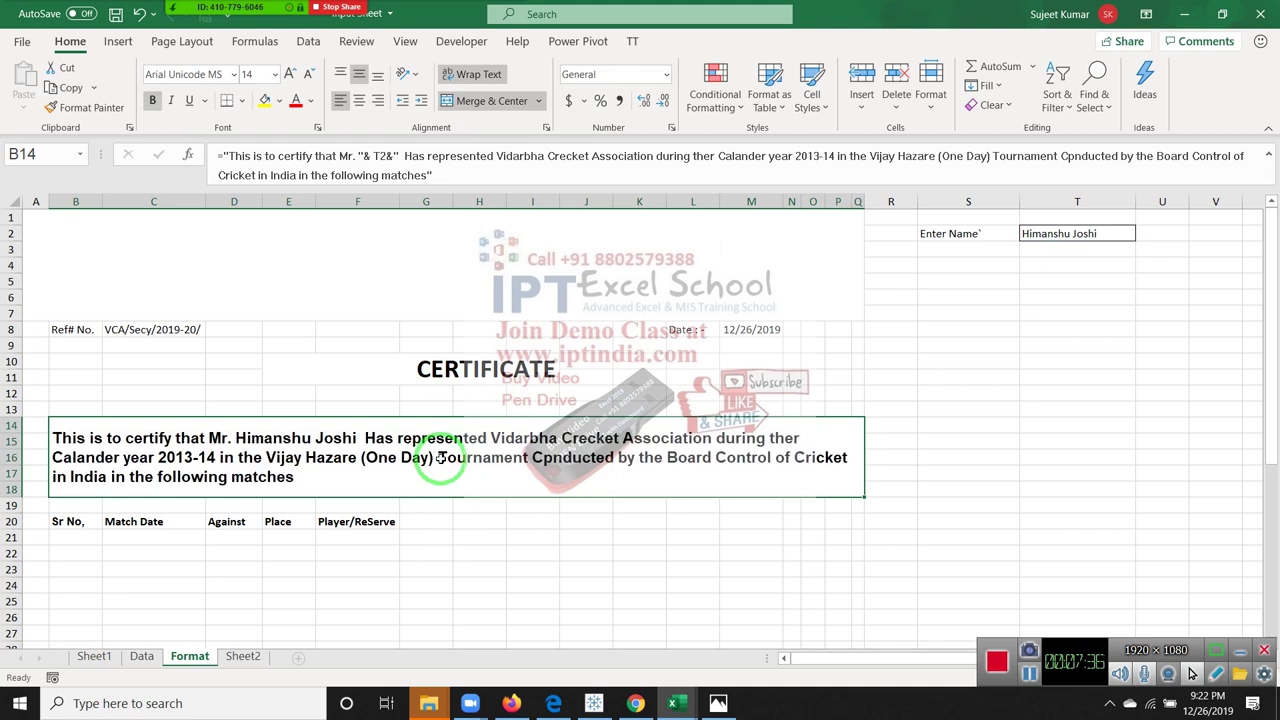
{"action": "key", "text": "ctrl+b"}
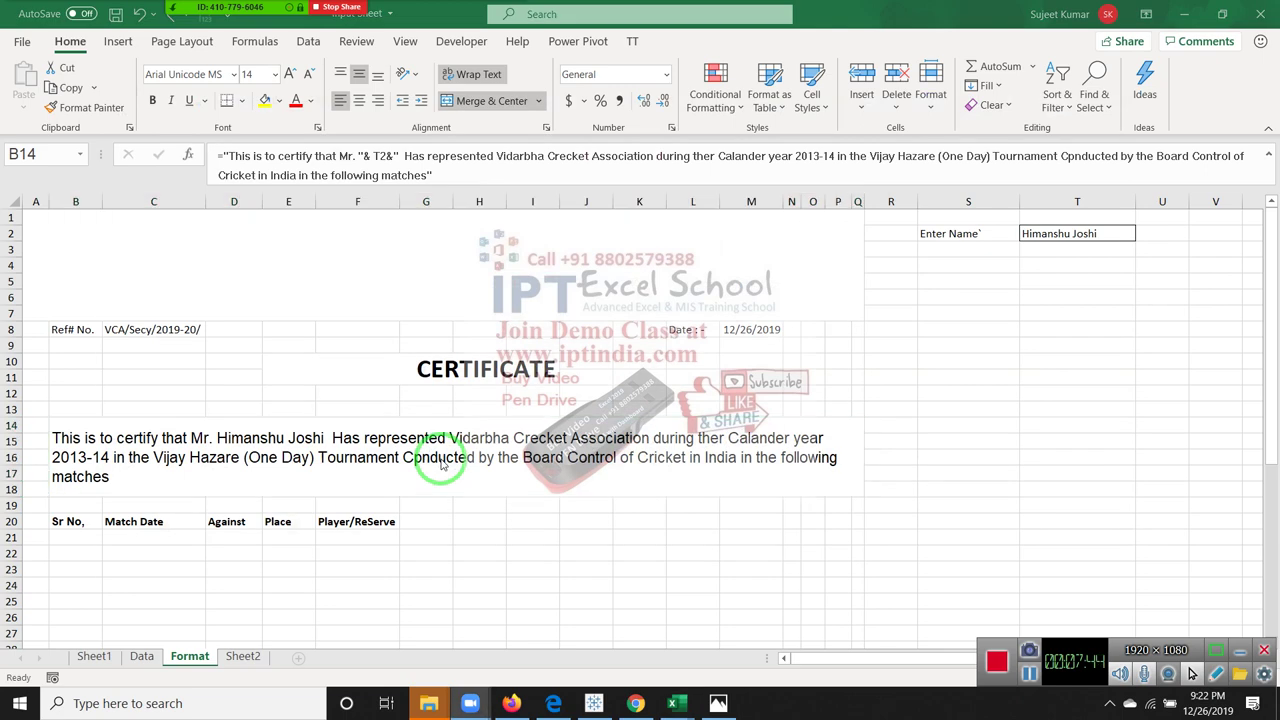
{"action": "key", "text": "alt+Tab"}
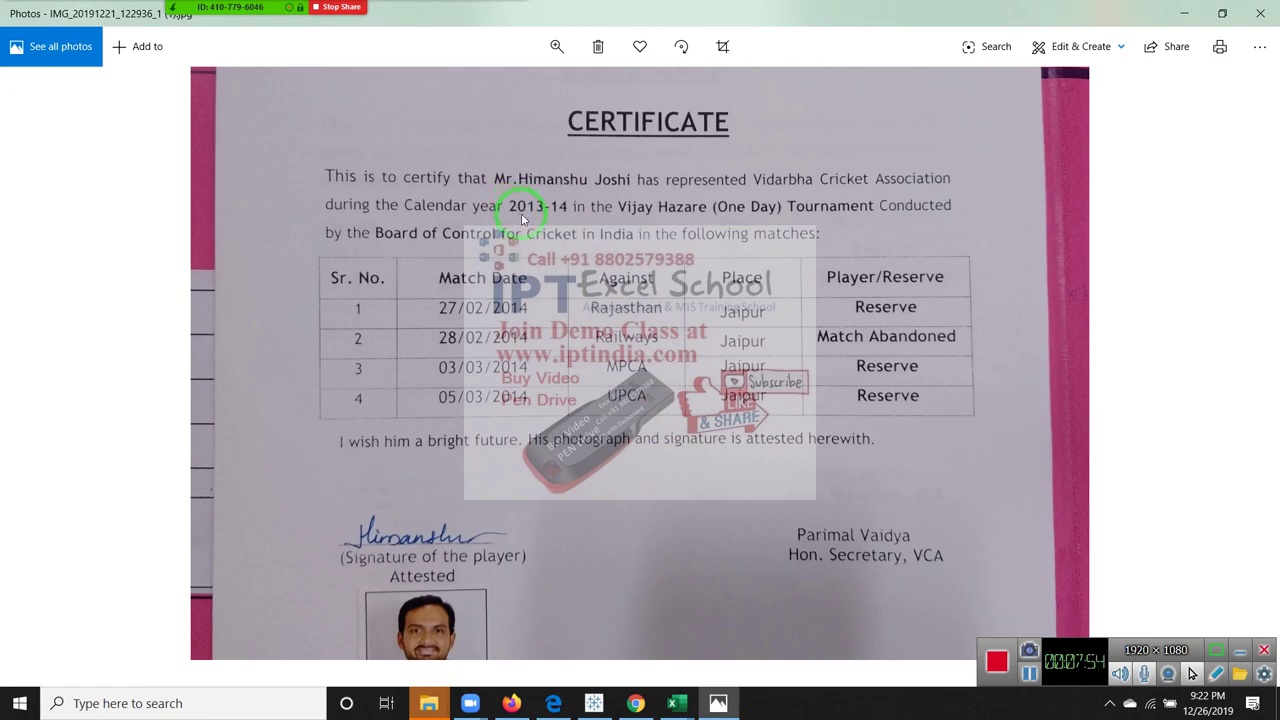
- Switch from the Photos certificate back to the Excel workbook
{"action": "key", "text": "alt+Tab"}
{"action": "key", "text": "Tab"}
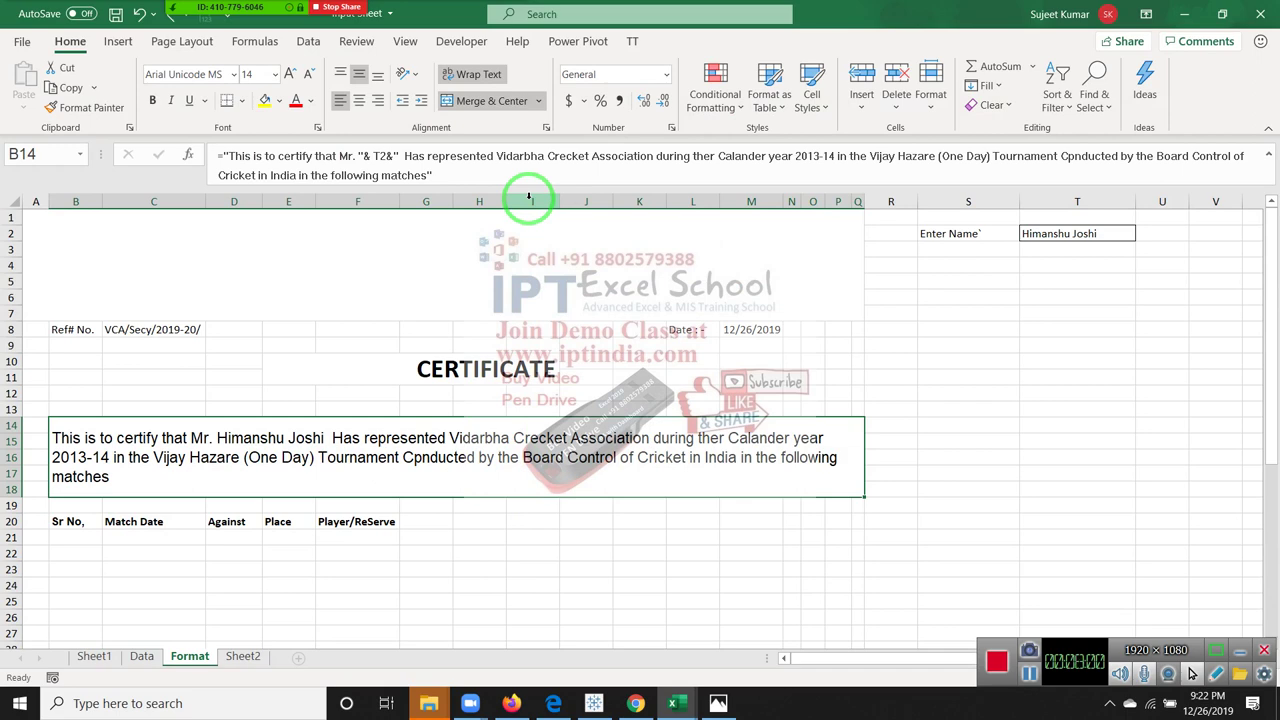
- Copy the B14 formula text into T6 as a stored reference copy
{"action": "left_click", "coordinate": [432, 172]}
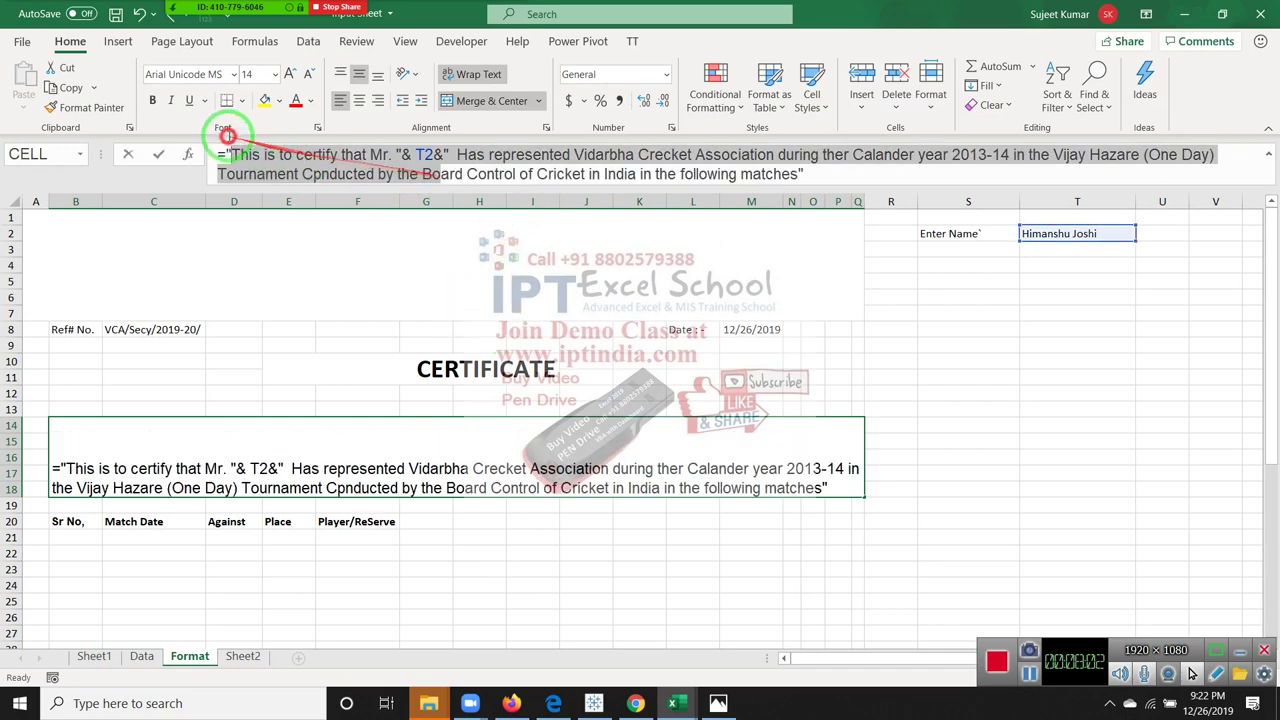
{"action": "triple_click", "coordinate": [253, 165]}
{"action": "key", "text": "ctrl+c"}
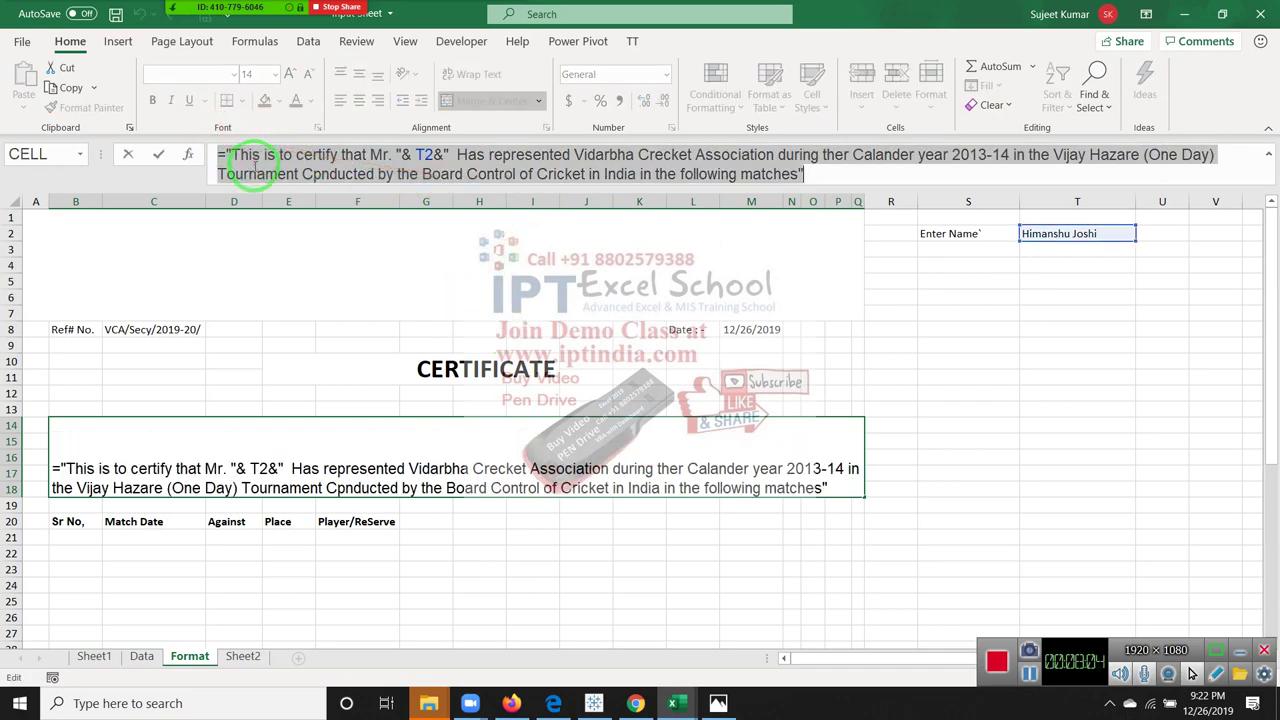
{"action": "key", "text": "ctrl+Return"}
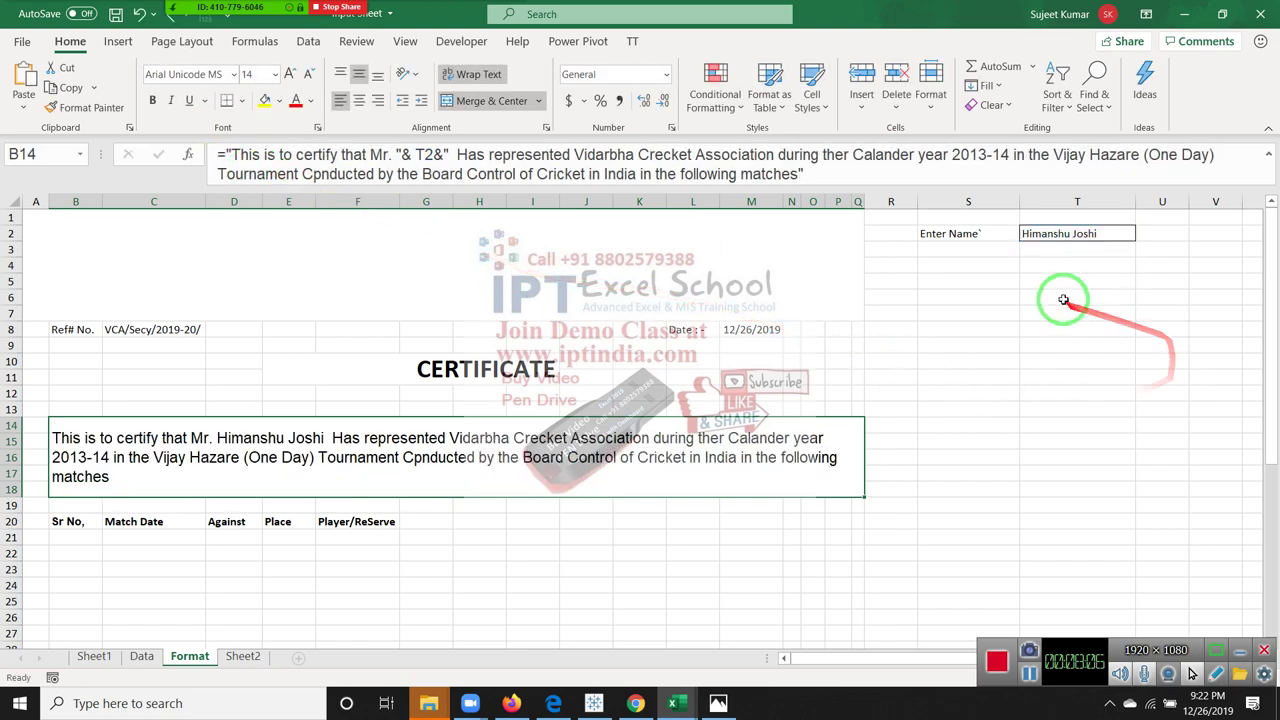
{"action": "double_click", "coordinate": [1062, 296]}
{"action": "key", "text": "ctrl+v"}
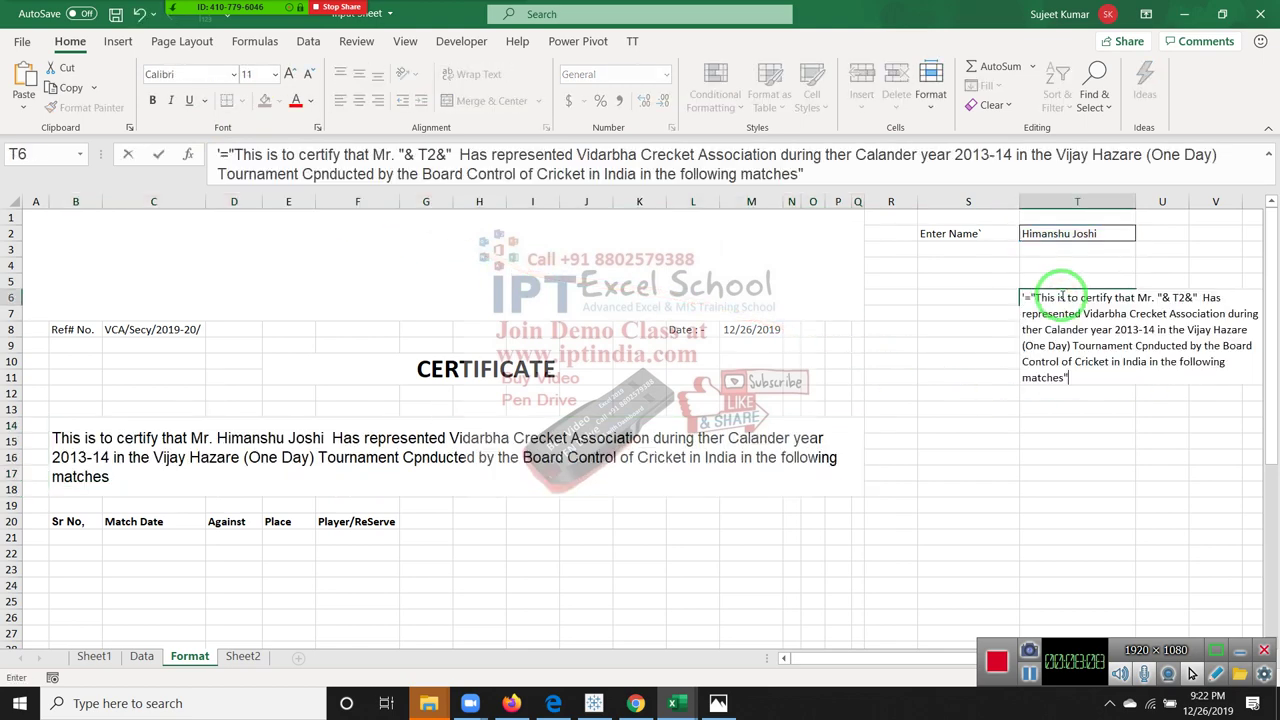
{"action": "key", "text": "Return"}
{"action": "left_click", "coordinate": [1060, 297]}
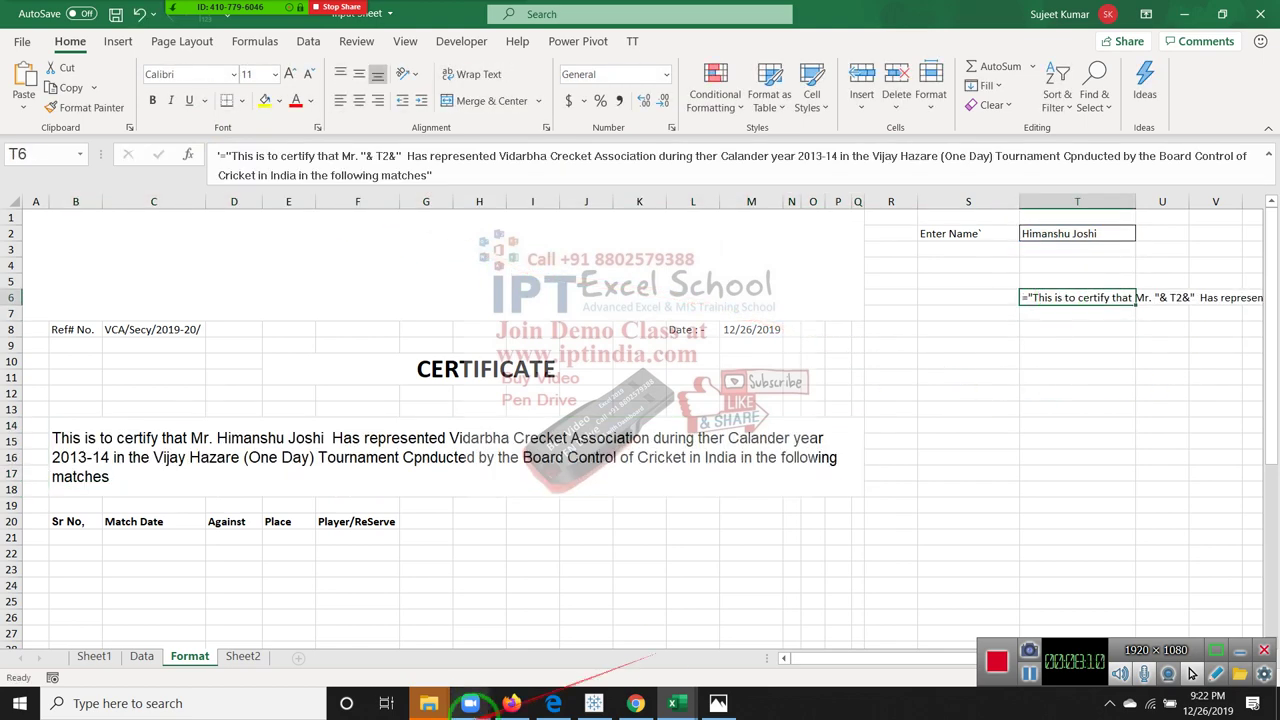
- Turn off Wrap Text and unmerge the B14:Q18 certificate block
{"action": "left_click", "coordinate": [329, 474]}
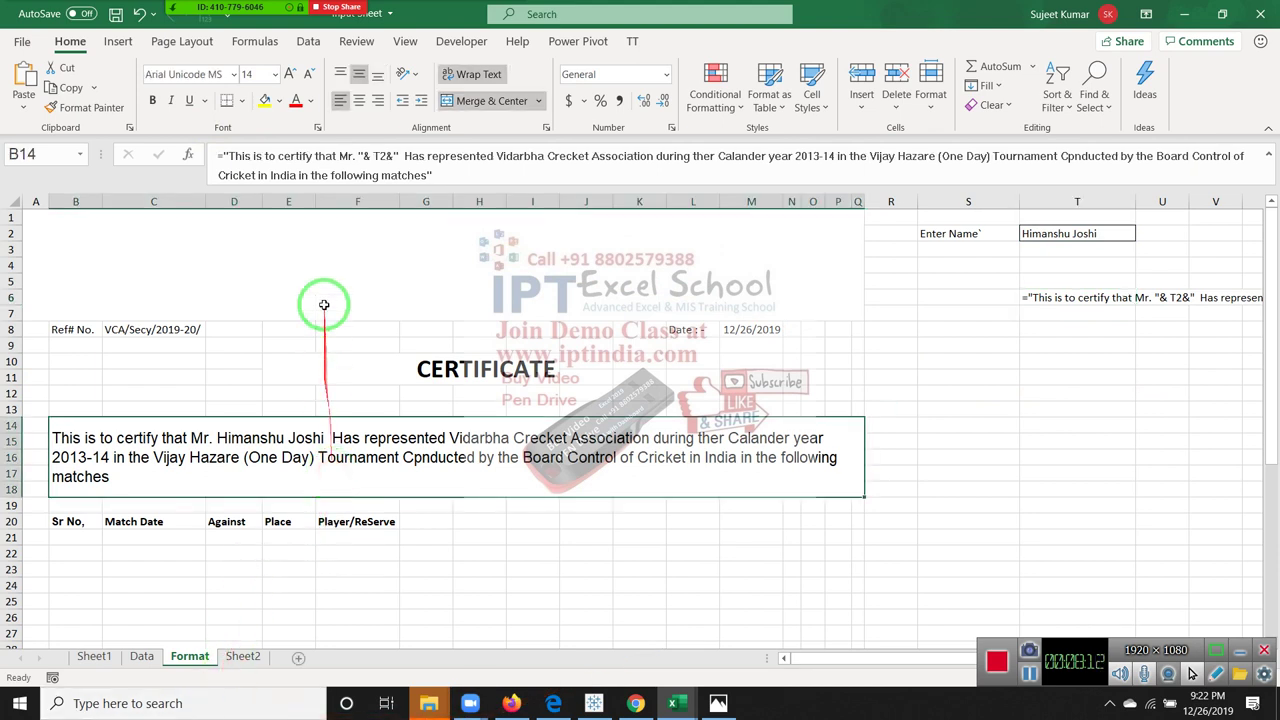
{"action": "left_click", "coordinate": [492, 78]}
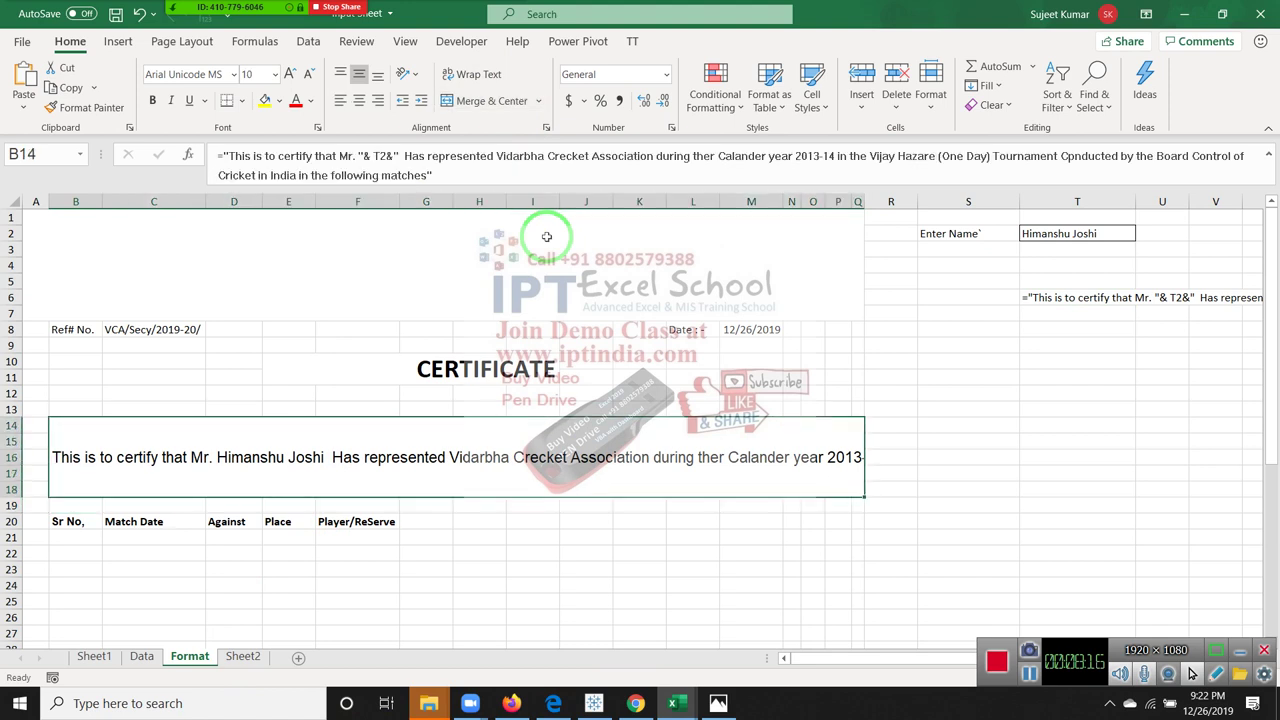
{"action": "left_click", "coordinate": [468, 104]}
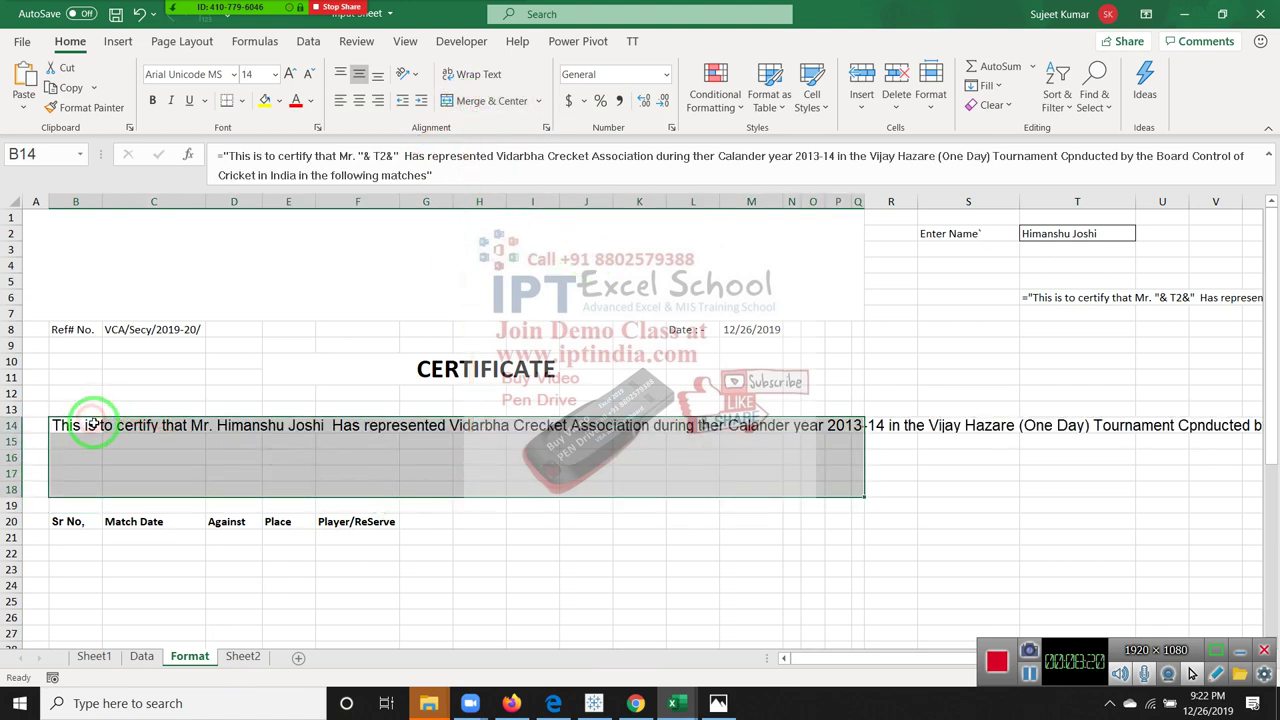
{"action": "left_click", "coordinate": [88, 422]}
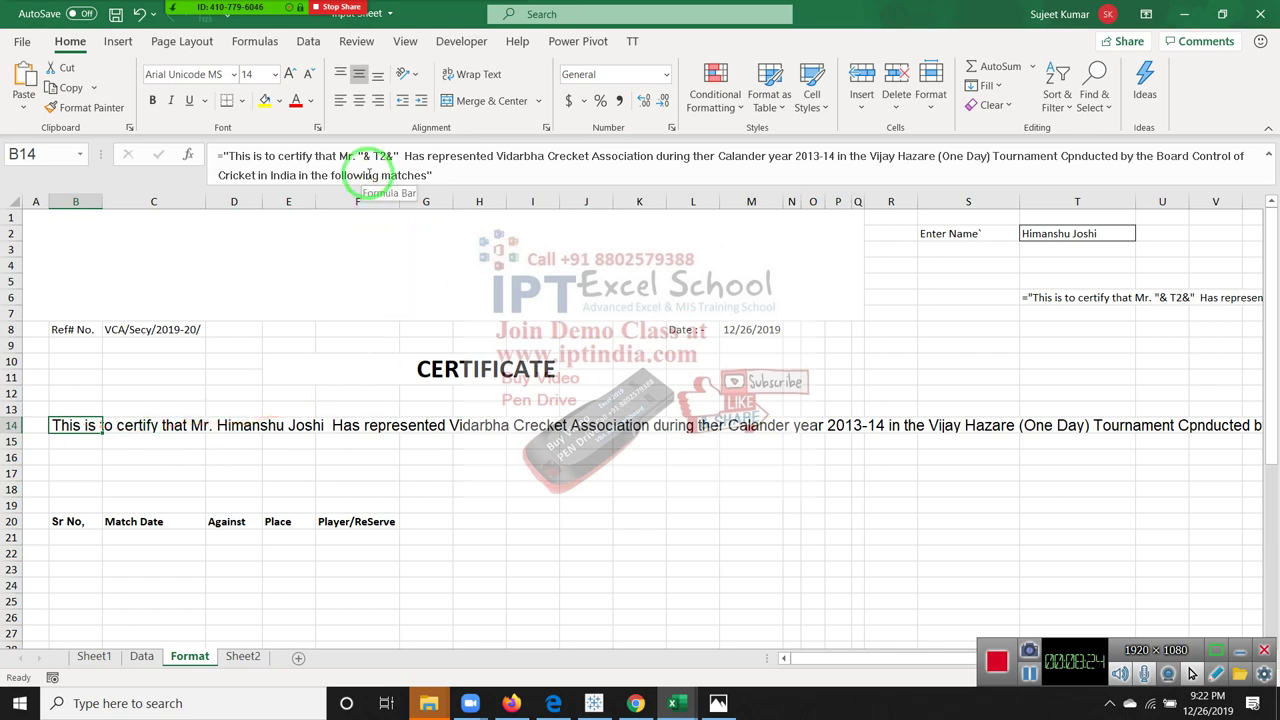
{"action": "key", "text": "alt+Tab"}
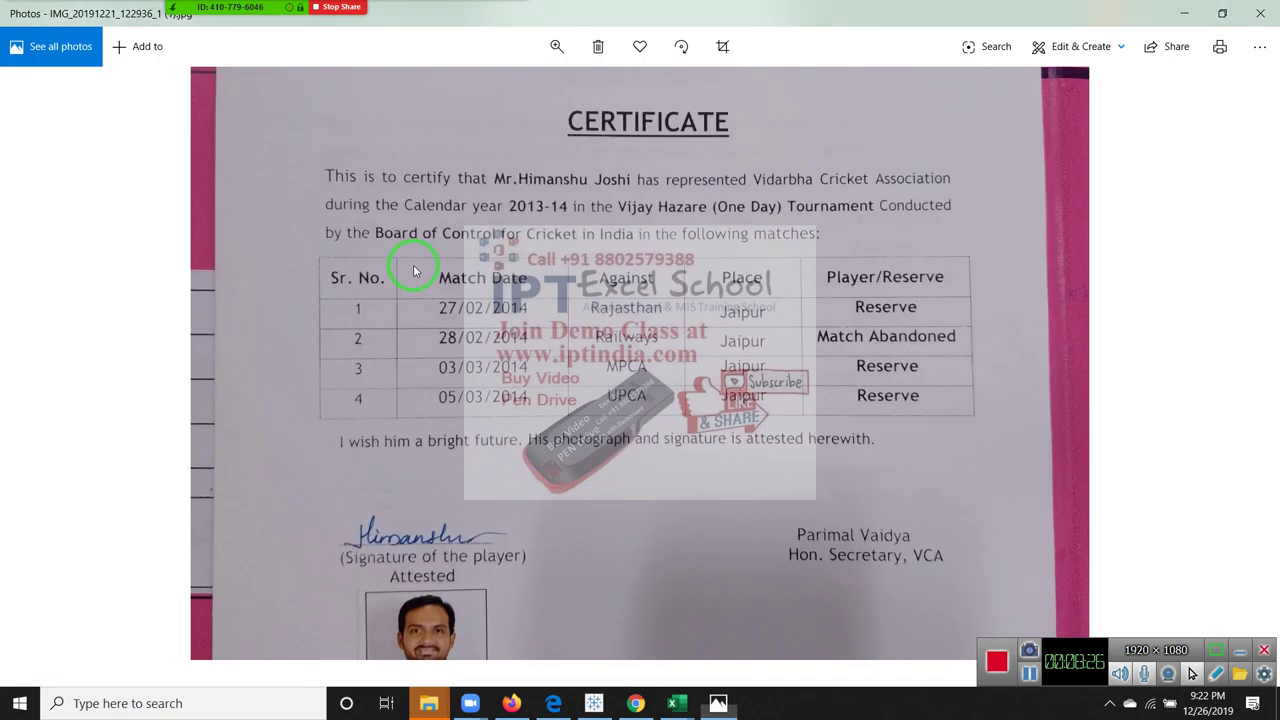
{"action": "key", "text": "alt+Tab"}
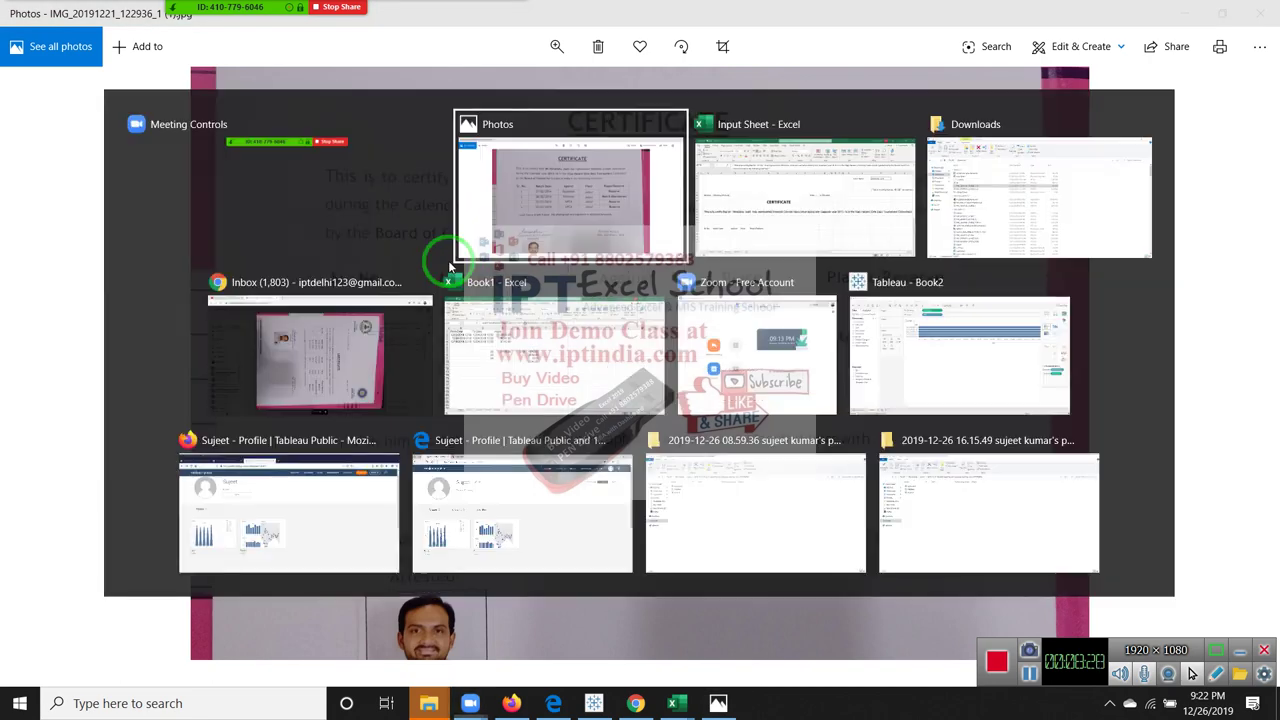
{"action": "key", "text": "Tab"}
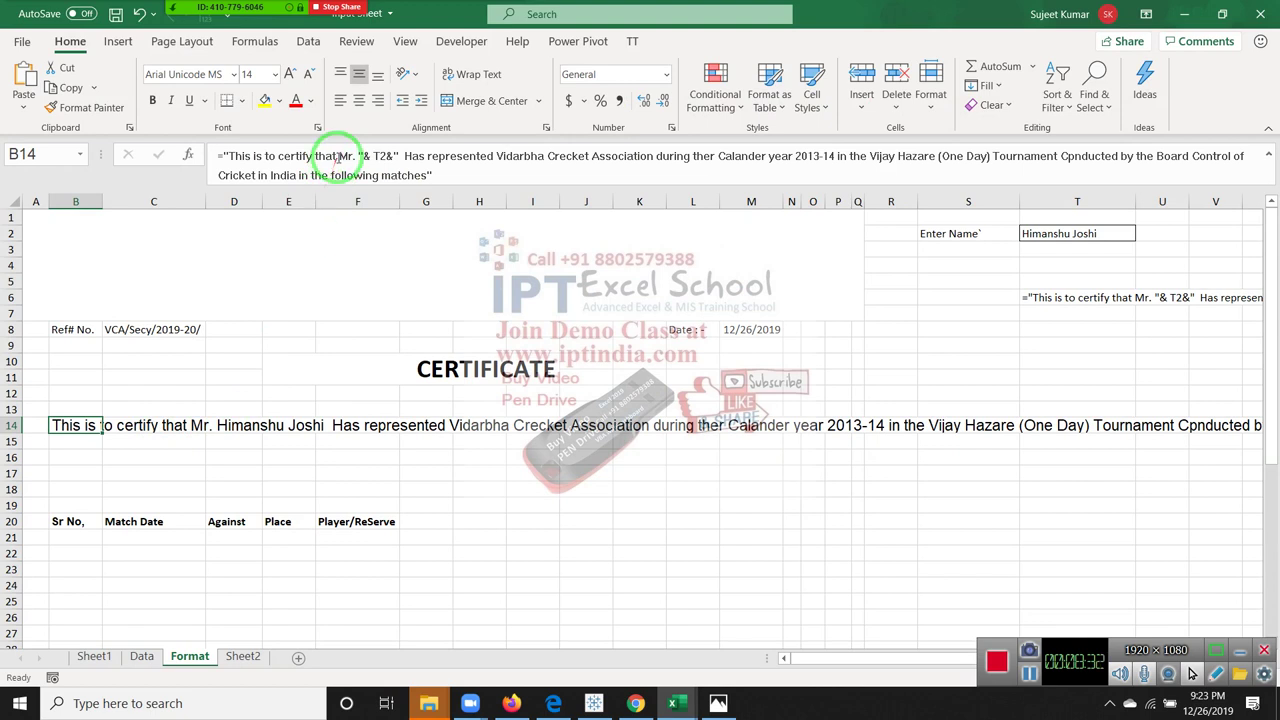
- Reduce B14 to the plain text "This is to certify that Mr."
{"action": "left_click", "coordinate": [339, 156]}
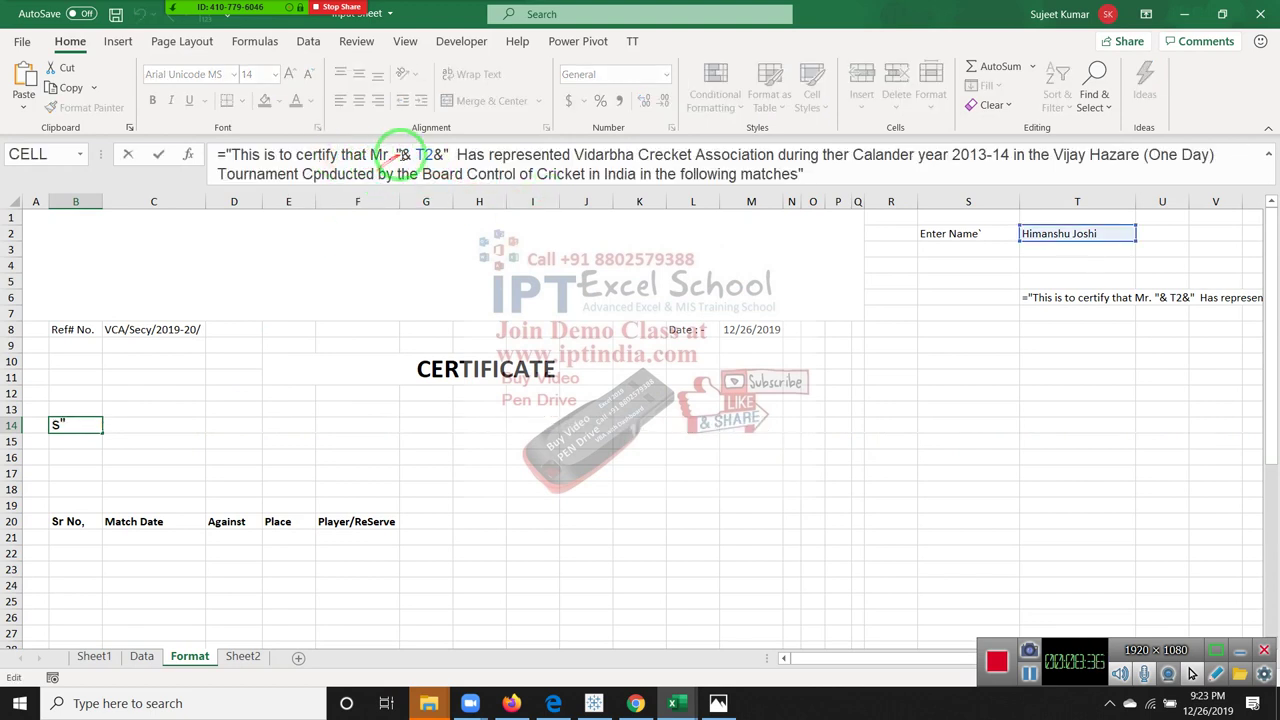
{"action": "left_click", "coordinate": [398, 153]}
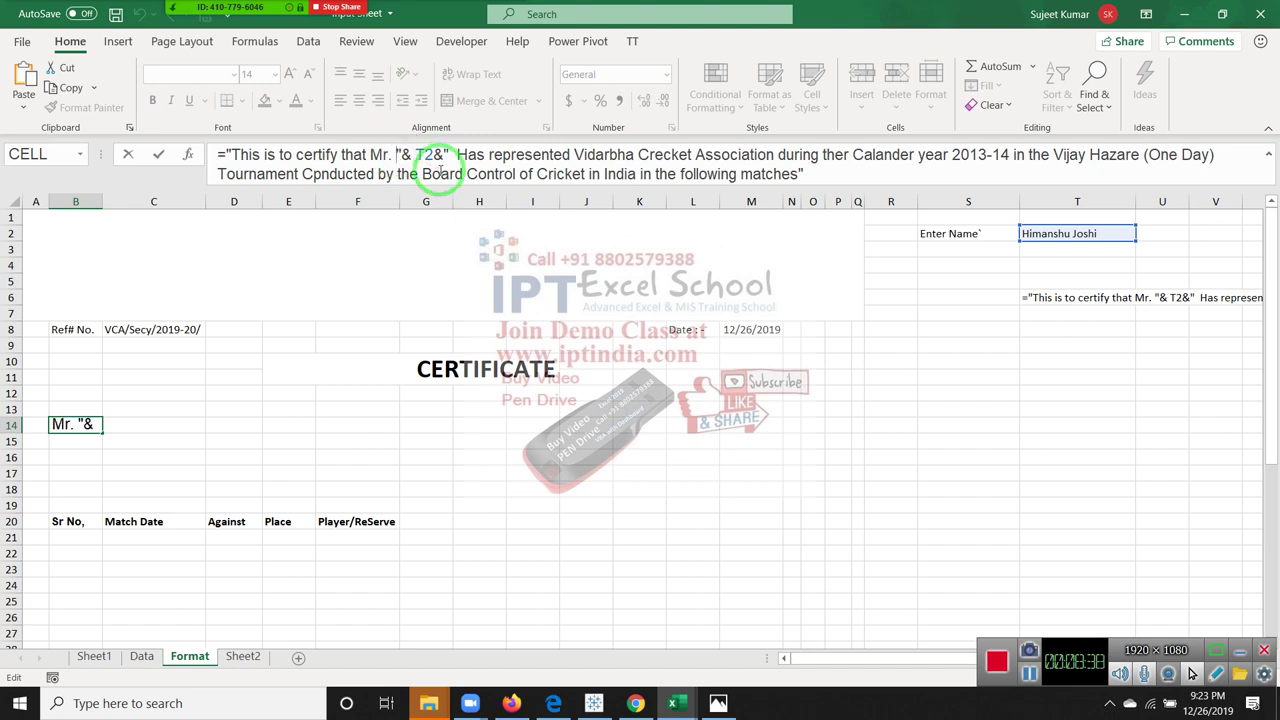
{"action": "key", "text": "shift+Down"}
{"action": "key", "text": "shift+End"}
{"action": "key", "text": "Delete"}
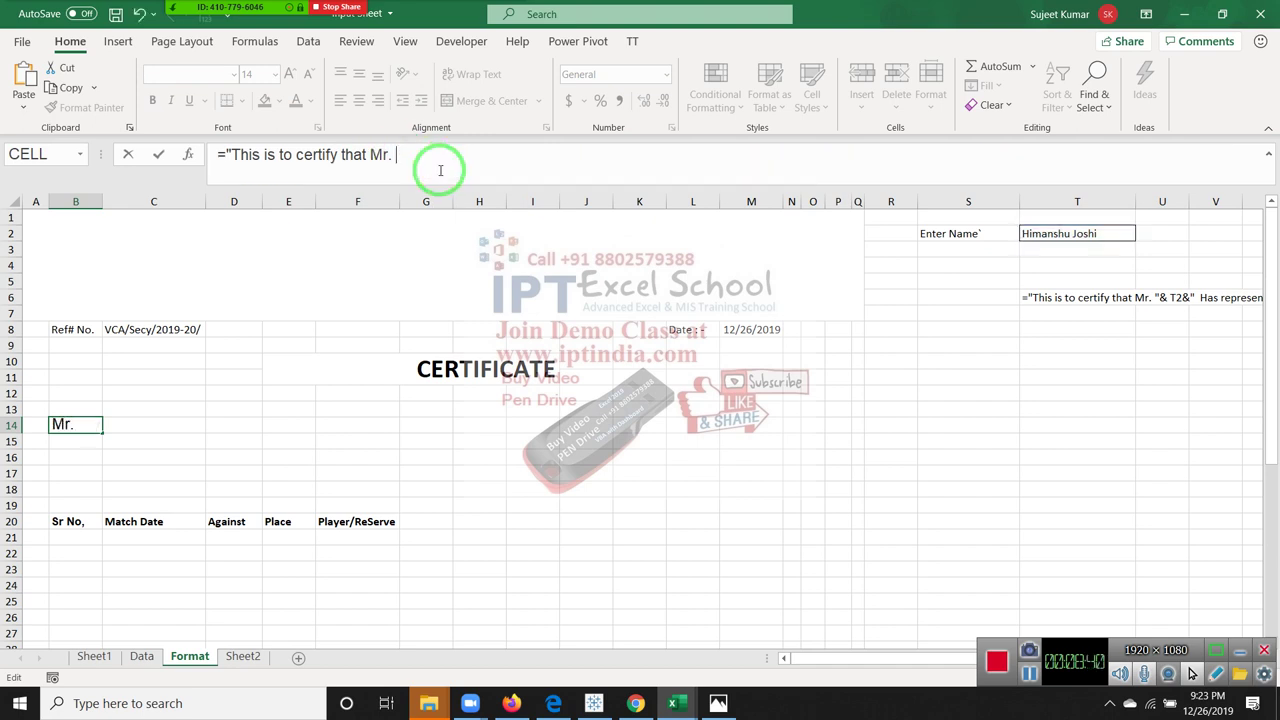
{"action": "key", "text": "Return"}
{"action": "key", "text": "Return"}
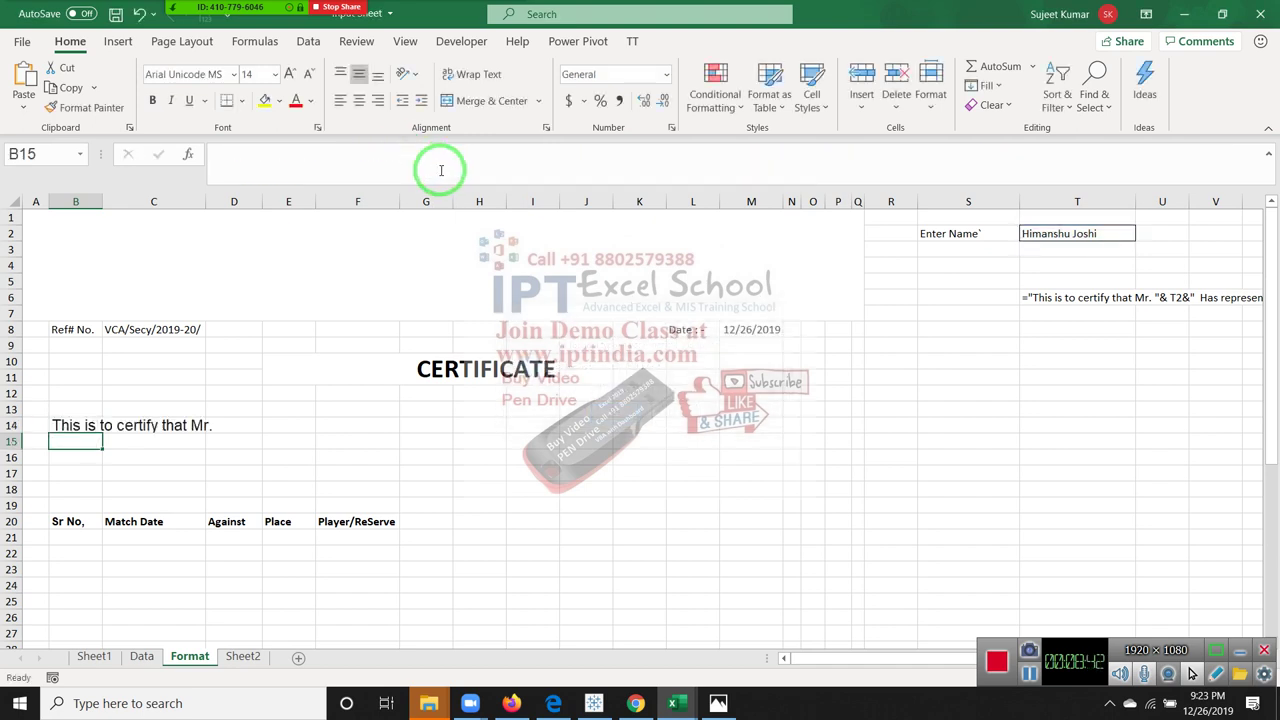
{"action": "key", "text": "Up"}
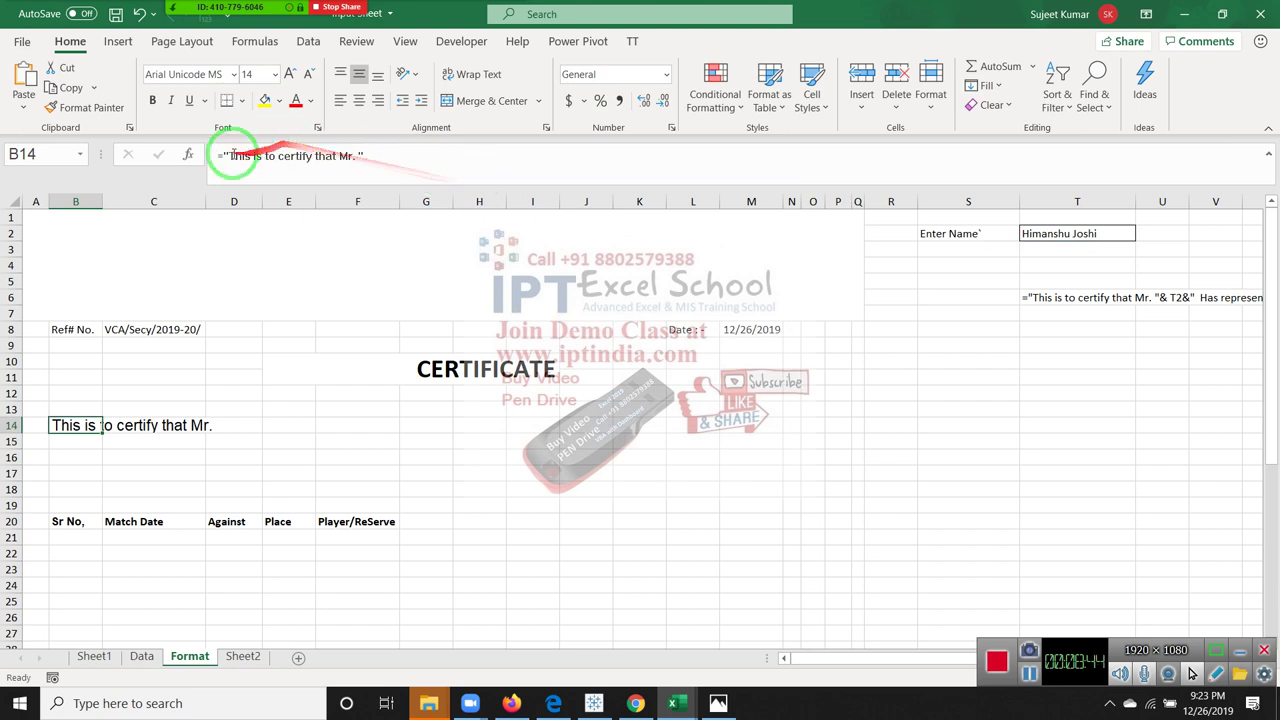
{"action": "left_click", "coordinate": [229, 156]}
{"action": "double_click", "coordinate": [245, 155]}
{"action": "key", "text": "Left"}
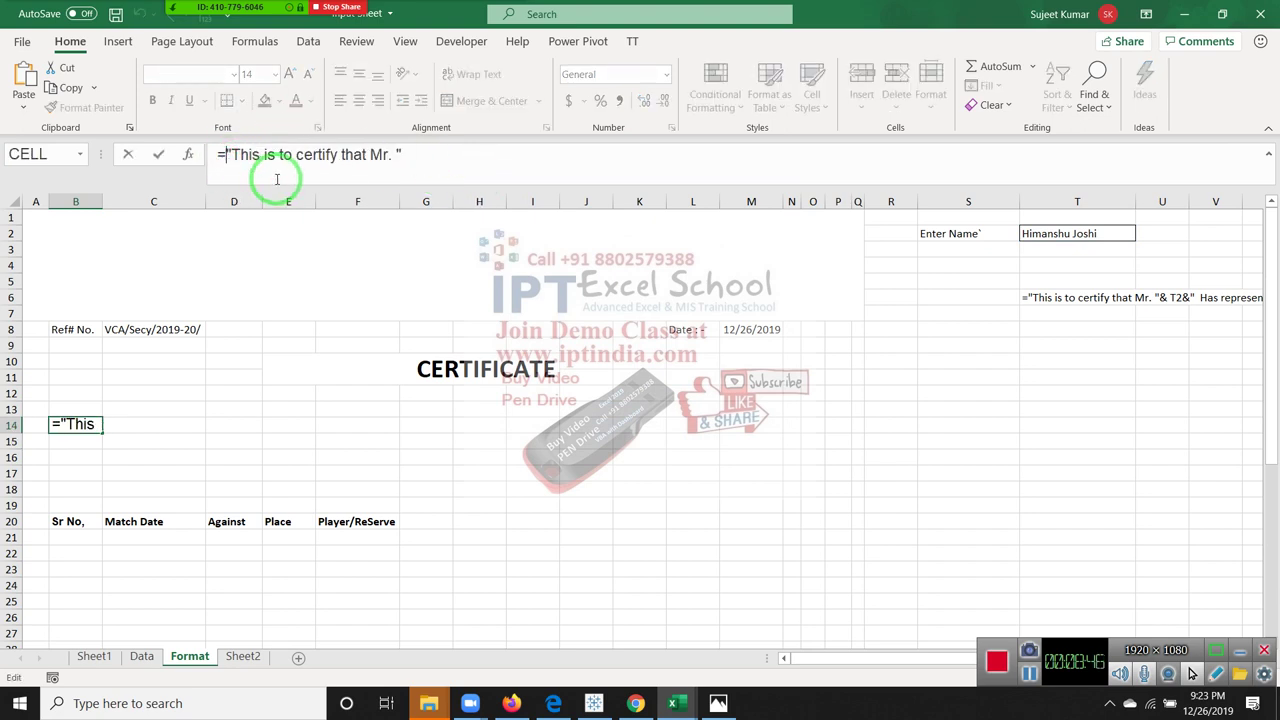
{"action": "key", "text": "BackSpace"}
{"action": "key", "text": "Delete"}
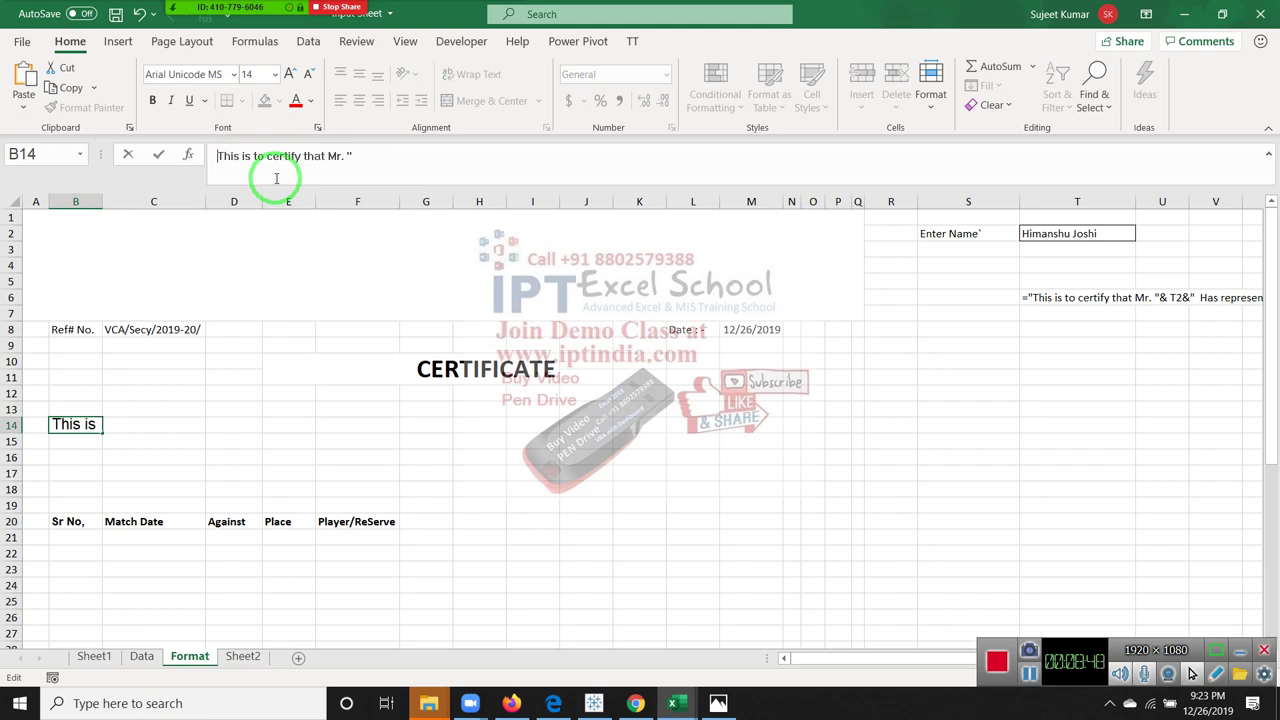
{"action": "left_click", "coordinate": [409, 164]}
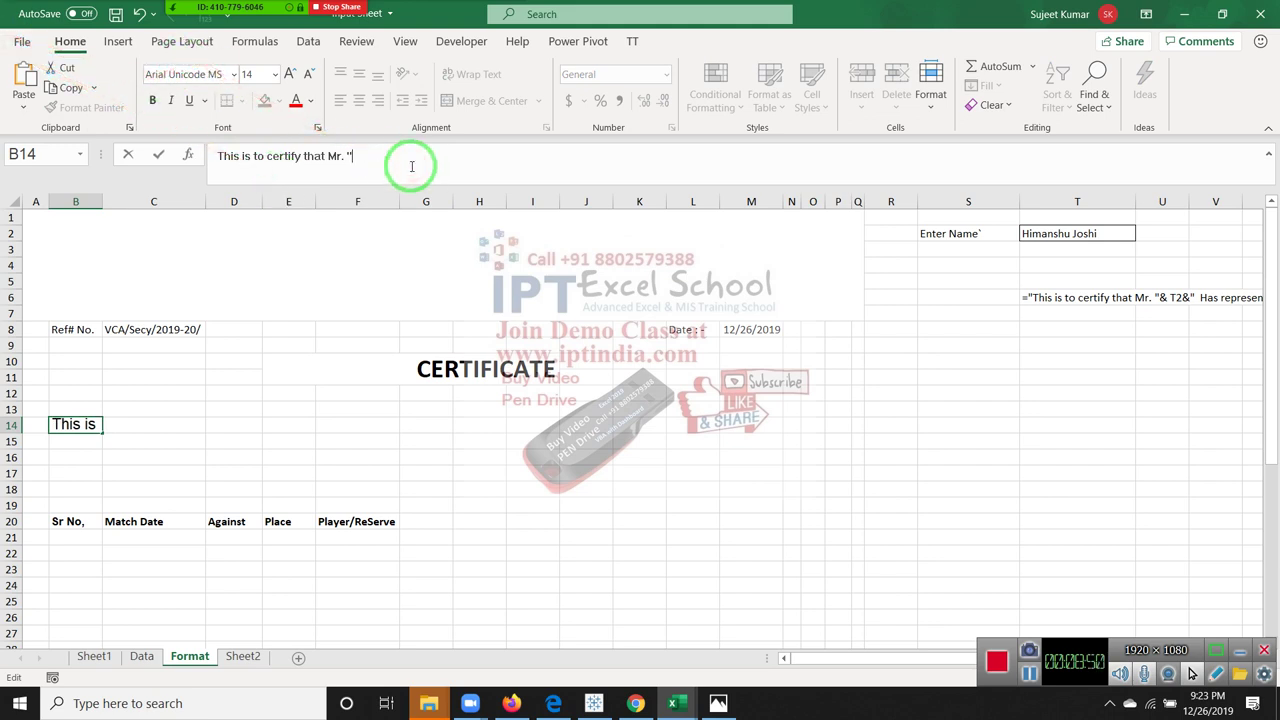
{"action": "key", "text": "Return"}
{"action": "key", "text": "Up"}
- Enter =T2 in D14 to show the player's name
{"action": "key", "text": "Right"}
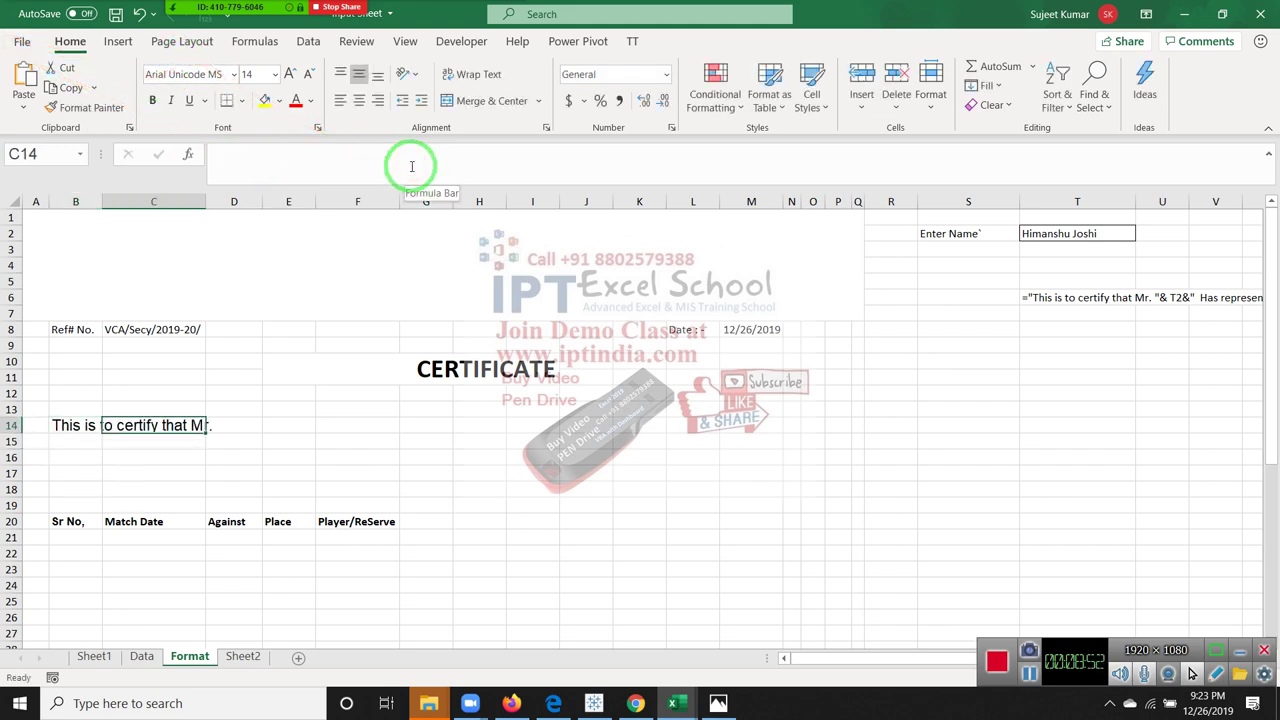
{"action": "key", "text": "Right"}
{"action": "type", "text": "="}
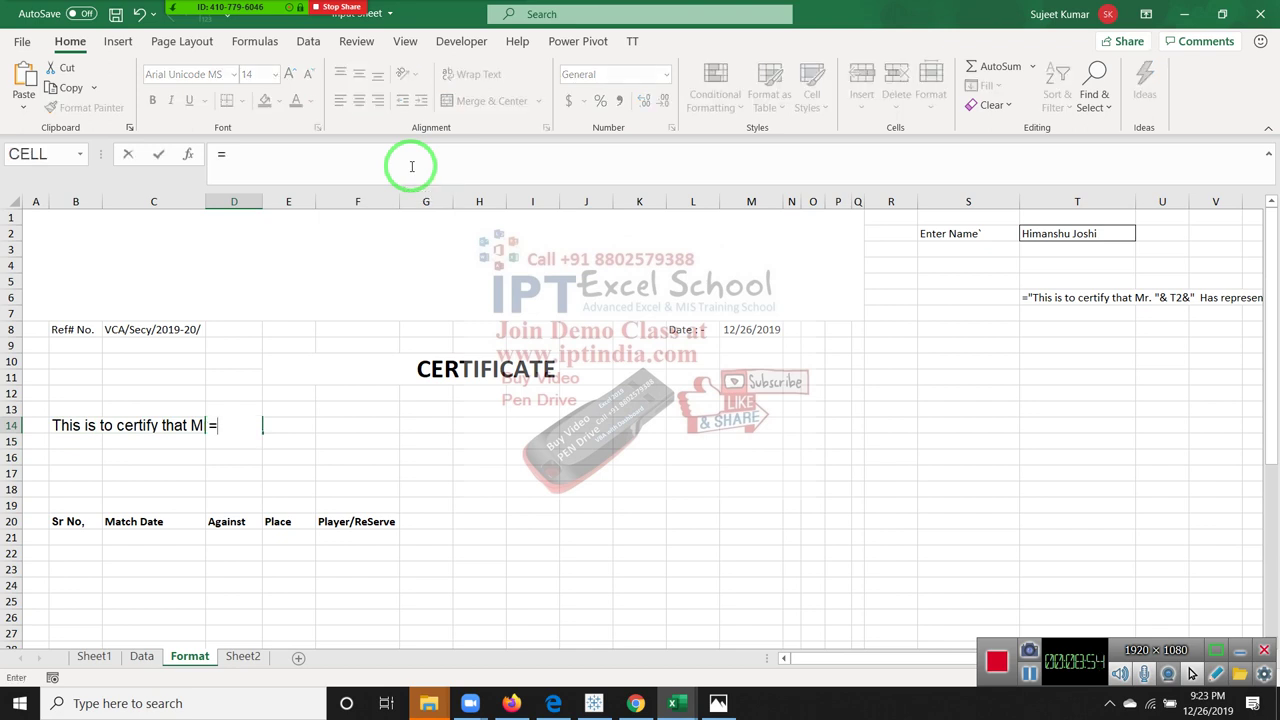
{"action": "left_click", "coordinate": [1100, 233]}
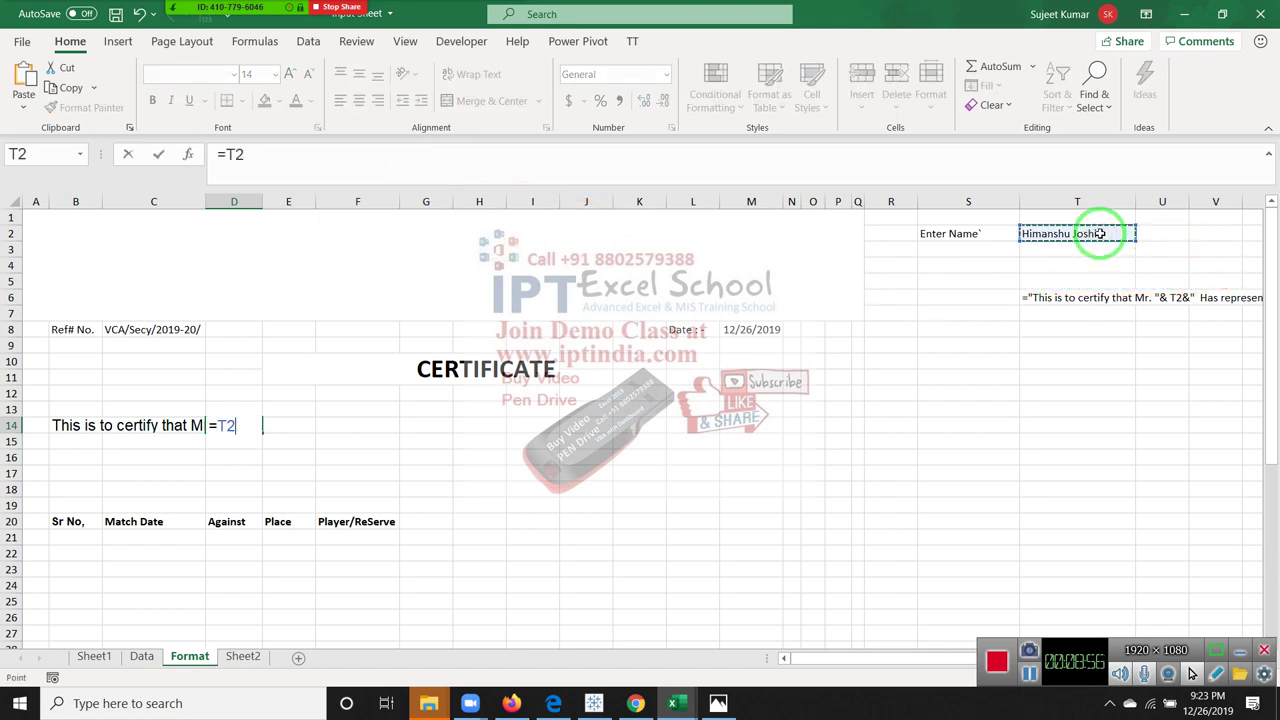
{"action": "key", "text": "Return"}
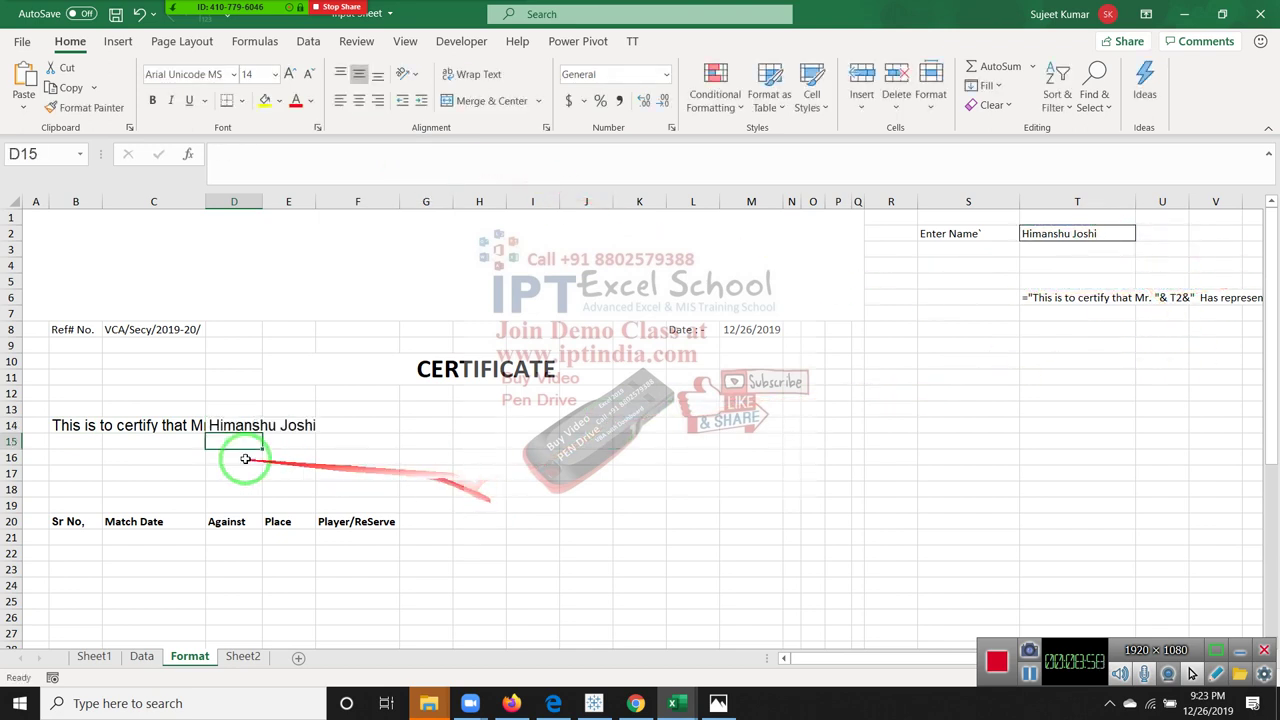
- Widen column C so the sentence fits and narrow column E
{"action": "left_click", "coordinate": [72, 424]}
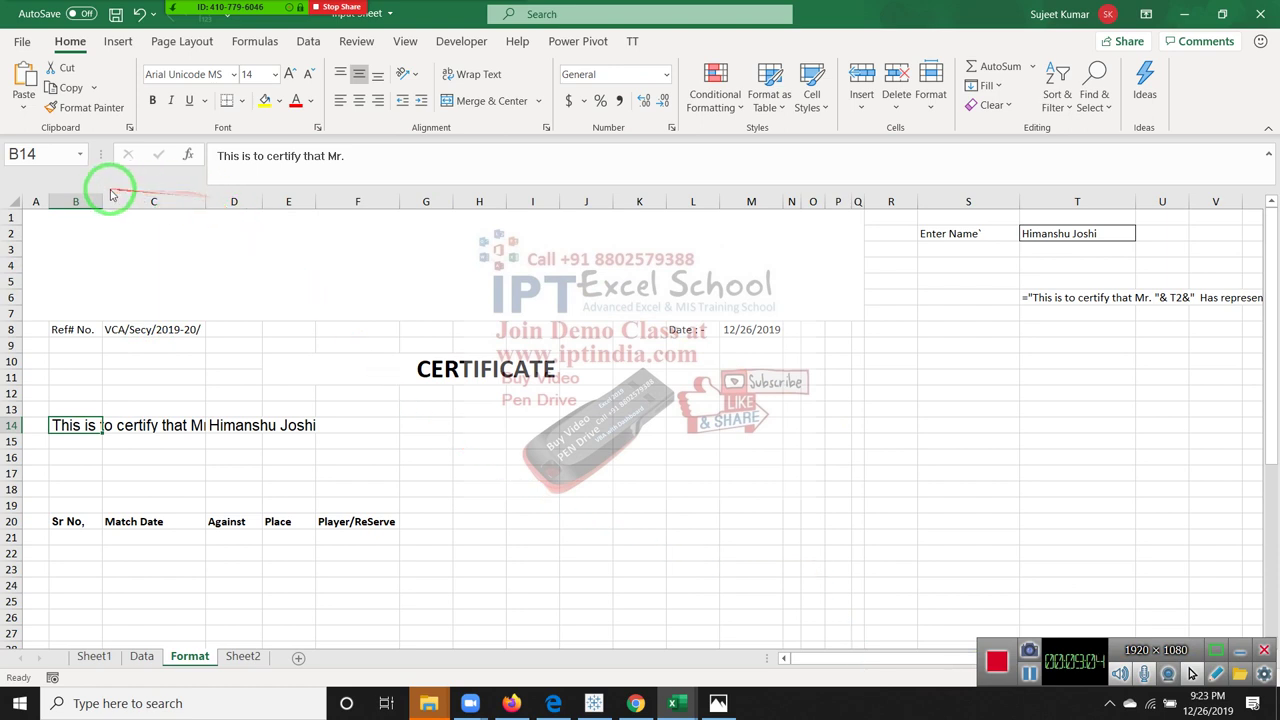
{"action": "left_click_drag", "start_coordinate": [203, 201], "coordinate": [211, 201]}
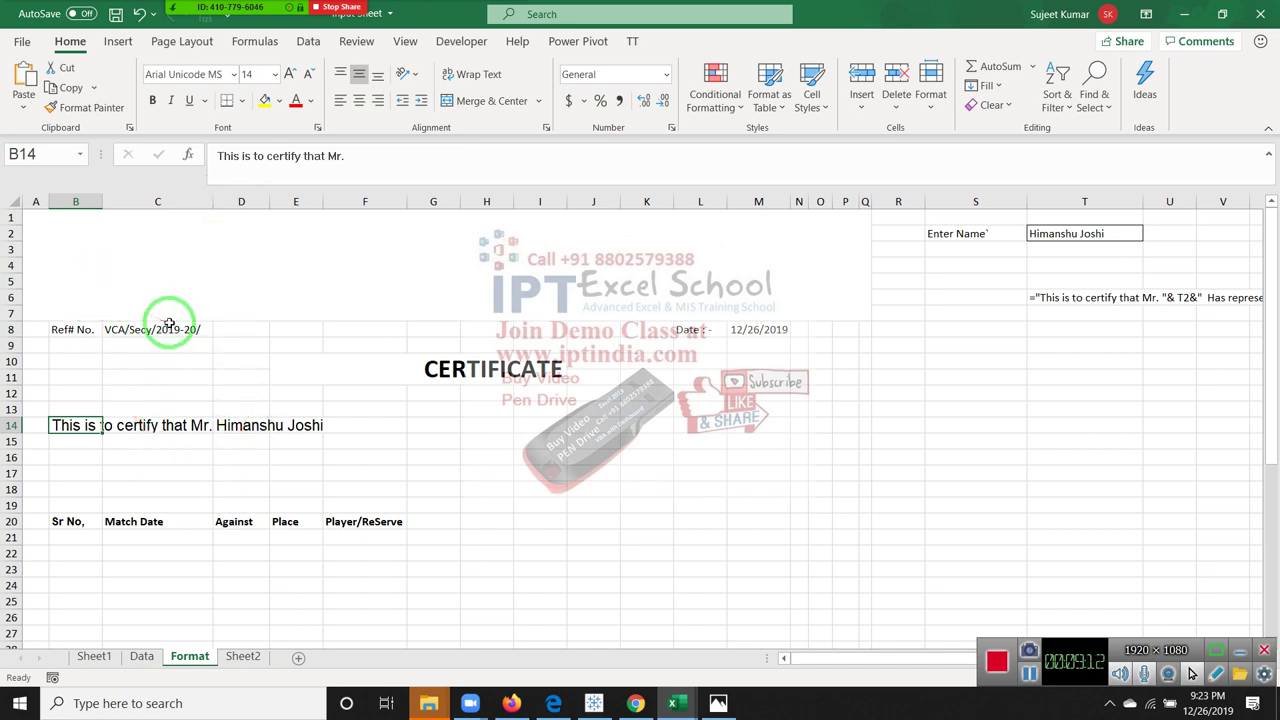
{"action": "left_click", "coordinate": [359, 428]}
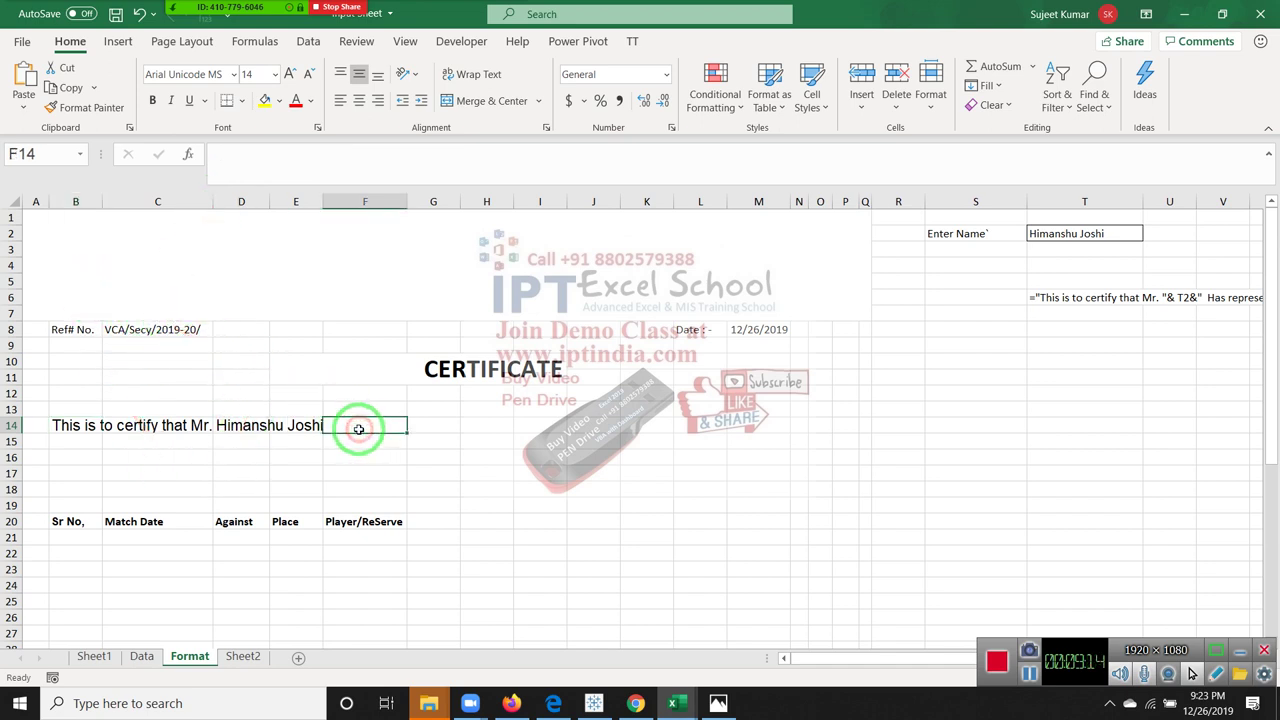
{"action": "mouse_move", "coordinate": [323, 207]}
{"action": "left_mouse_down"}
{"action": "mouse_move", "coordinate": [301, 201]}
{"action": "mouse_move", "coordinate": [320, 199]}
{"action": "left_mouse_up"}
- Make "Mr." bold within B14's certificate sentence
{"action": "left_click", "coordinate": [238, 428]}
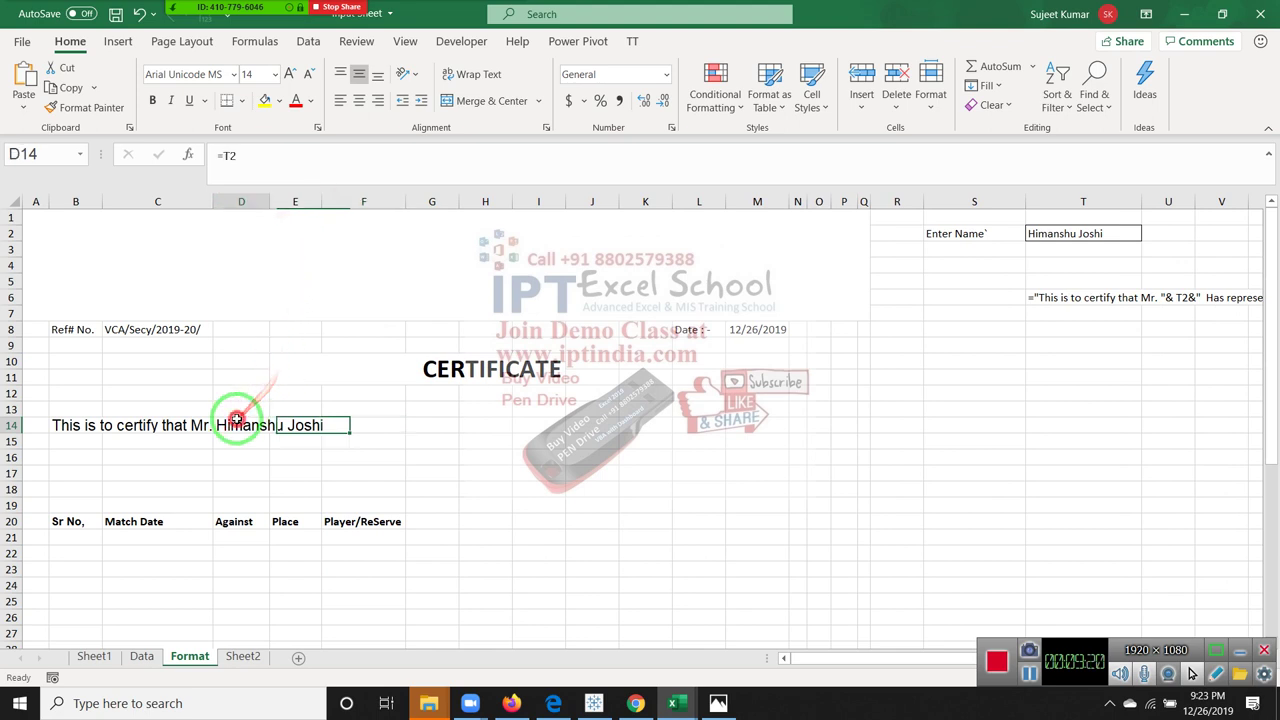
{"action": "left_click", "coordinate": [194, 426]}
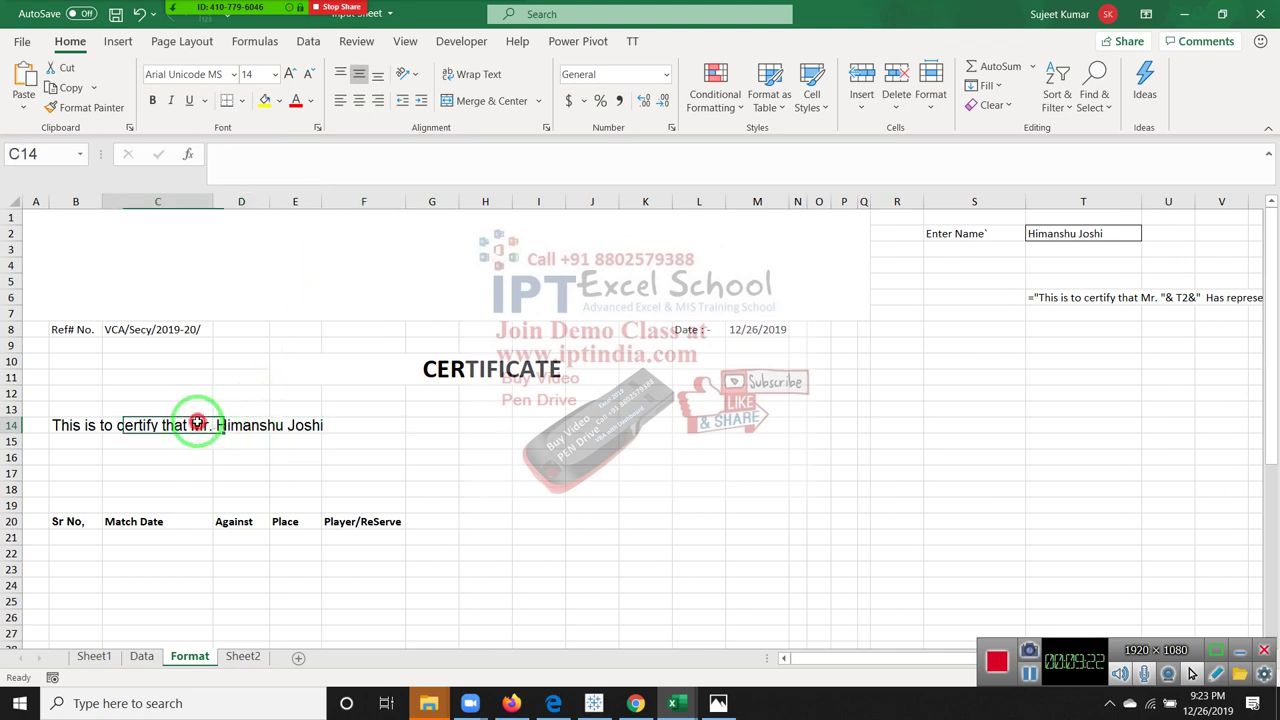
{"action": "left_click", "coordinate": [70, 418]}
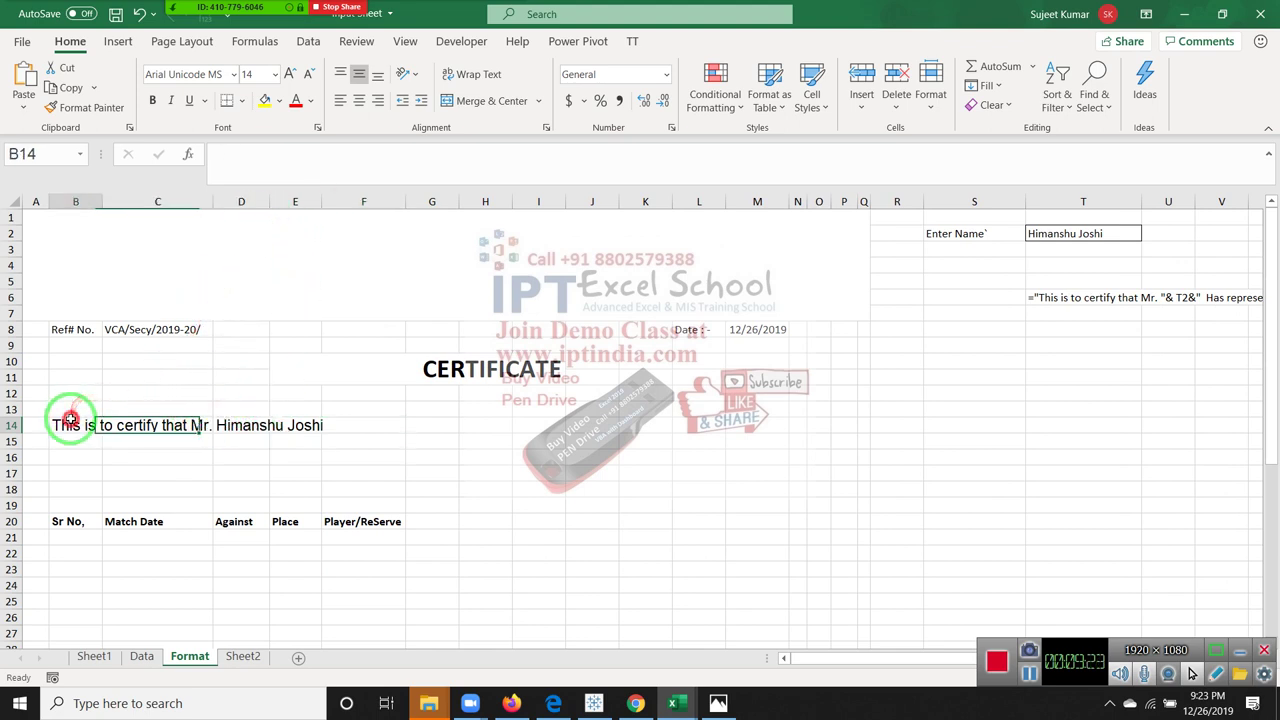
{"action": "double_click", "coordinate": [333, 157]}
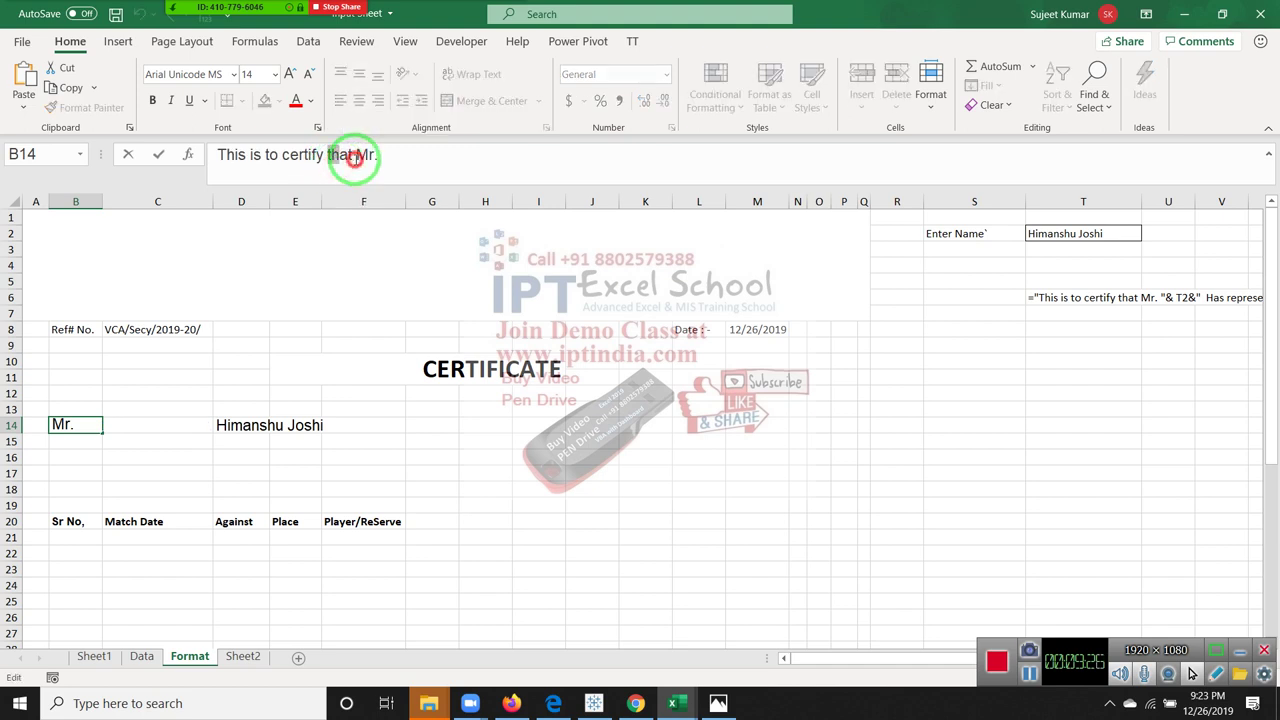
{"action": "left_click_drag", "start_coordinate": [356, 157], "coordinate": [378, 158]}
{"action": "key", "text": "ctrl+b"}
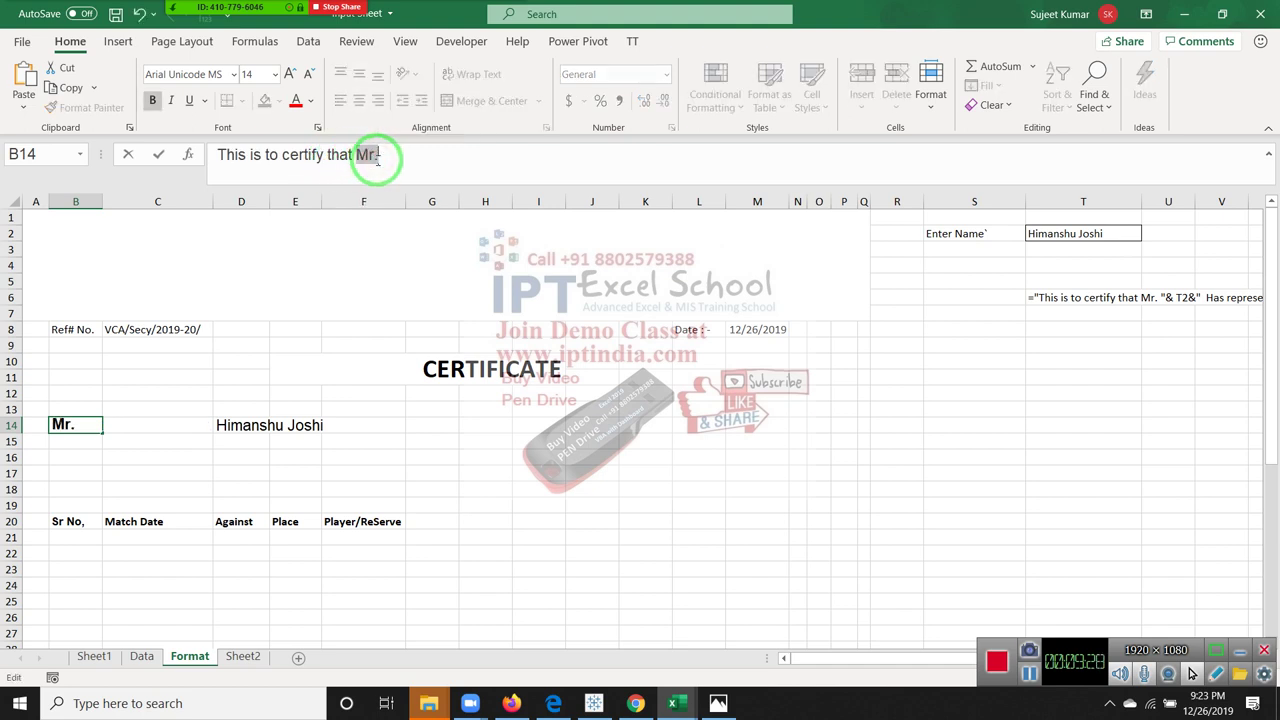
{"action": "key", "text": "Return"}
- Make the player's name in D14 bold
{"action": "key", "text": "Up"}
{"action": "key", "text": "Right"}
{"action": "key", "text": "Right"}
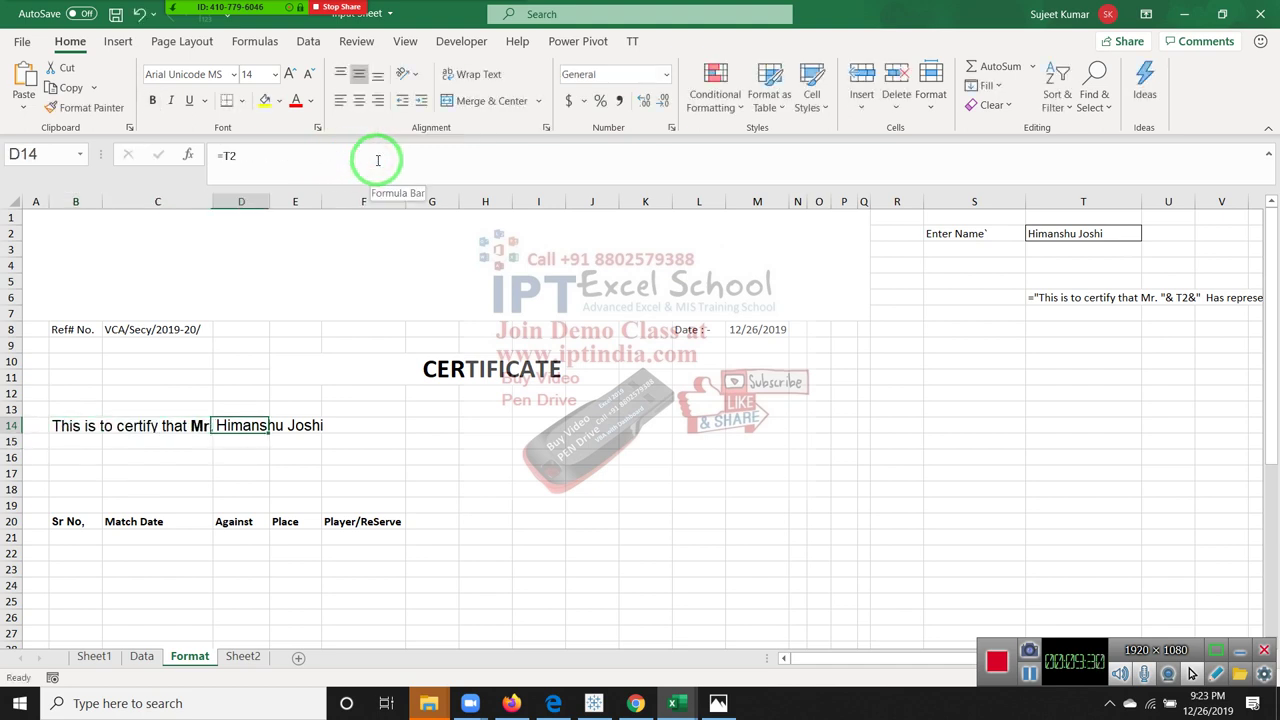
{"action": "key", "text": "ctrl+b"}
{"action": "key", "text": "Down"}
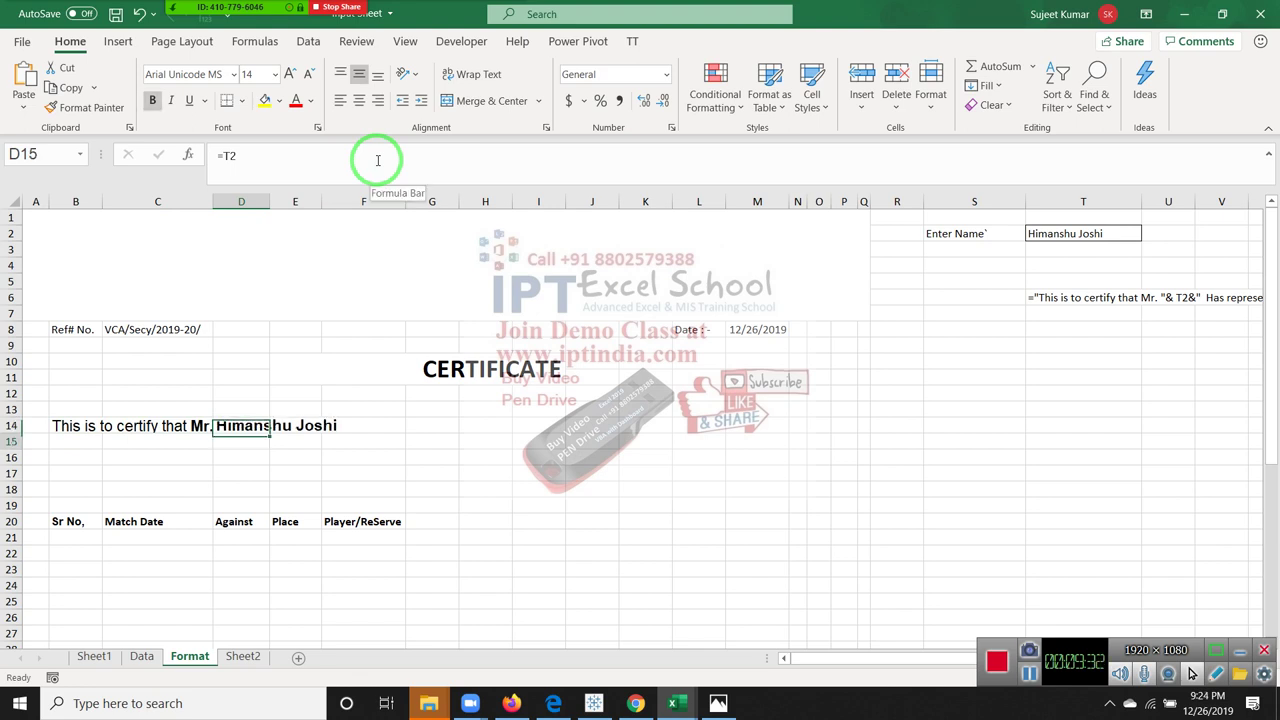
{"action": "key", "text": "Up"}
{"action": "key", "text": "Right"}
{"action": "key", "text": "Right"}
{"action": "key", "text": "Right"}
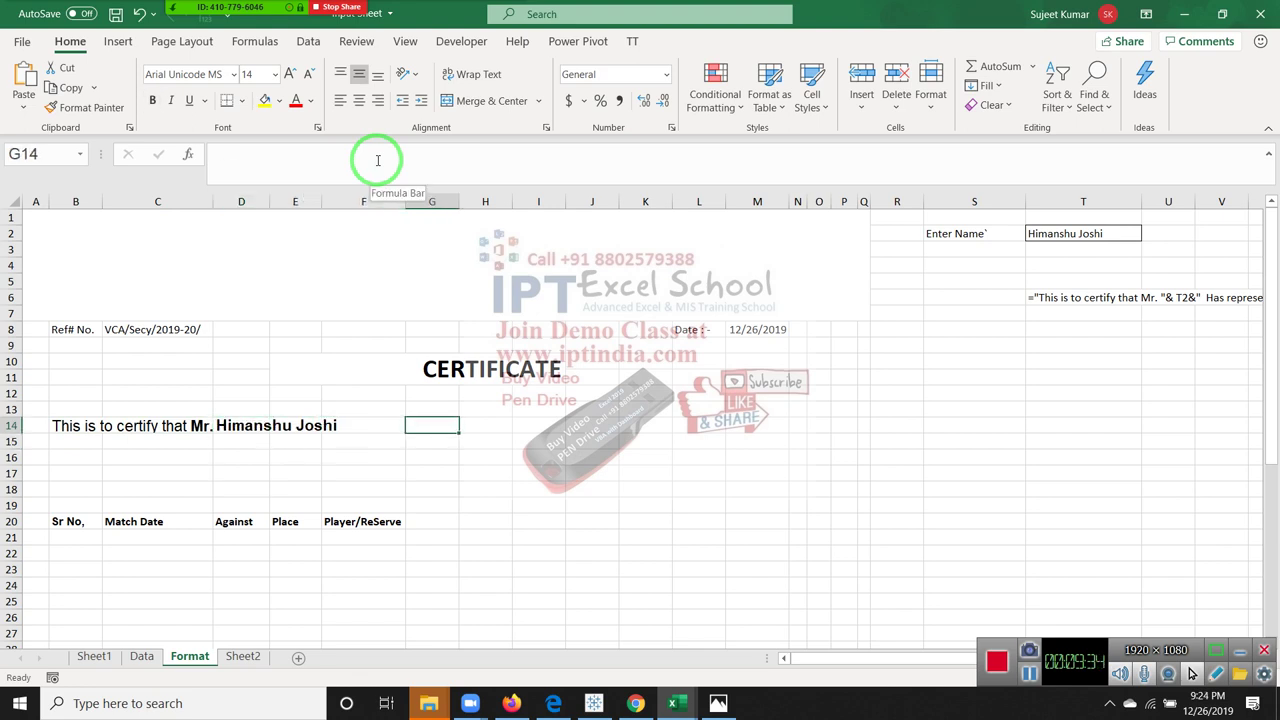
{"action": "key", "text": "Left"}
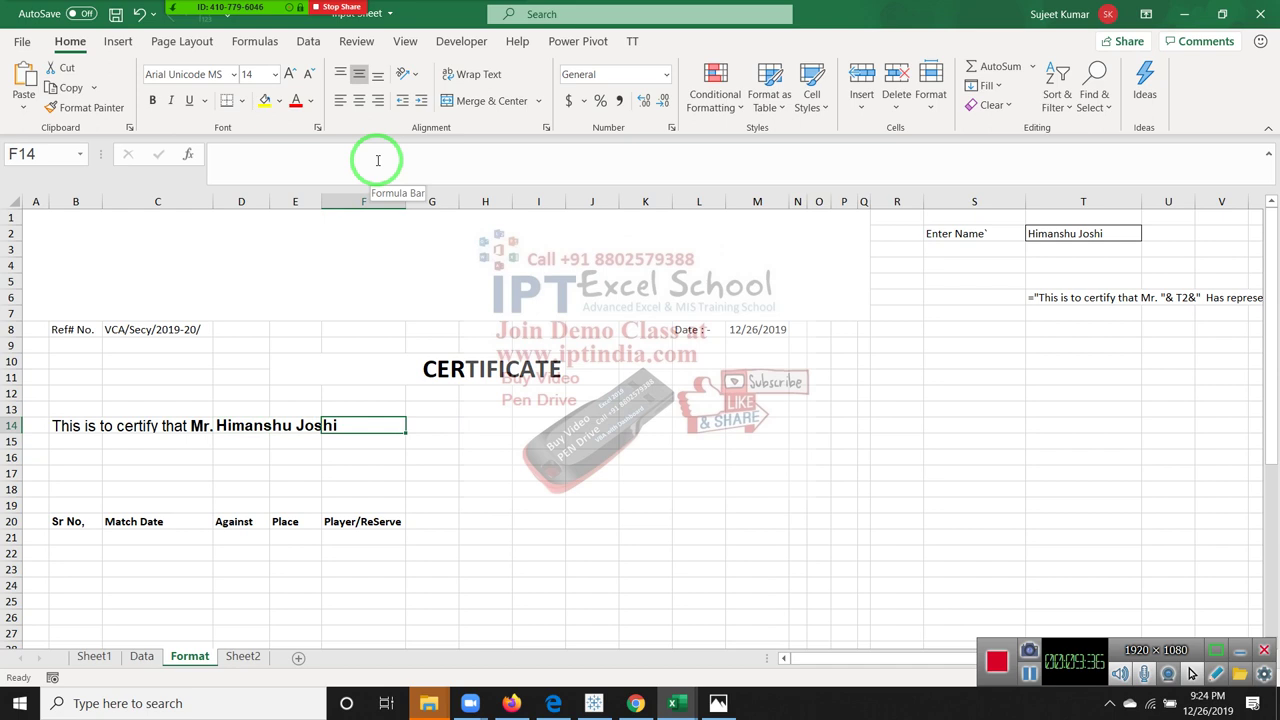
{"action": "key", "text": "Right"}
{"action": "key", "text": "Left"}
{"action": "key", "text": "Left"}
{"action": "key", "text": "Left"}
{"action": "key", "text": "Left"}
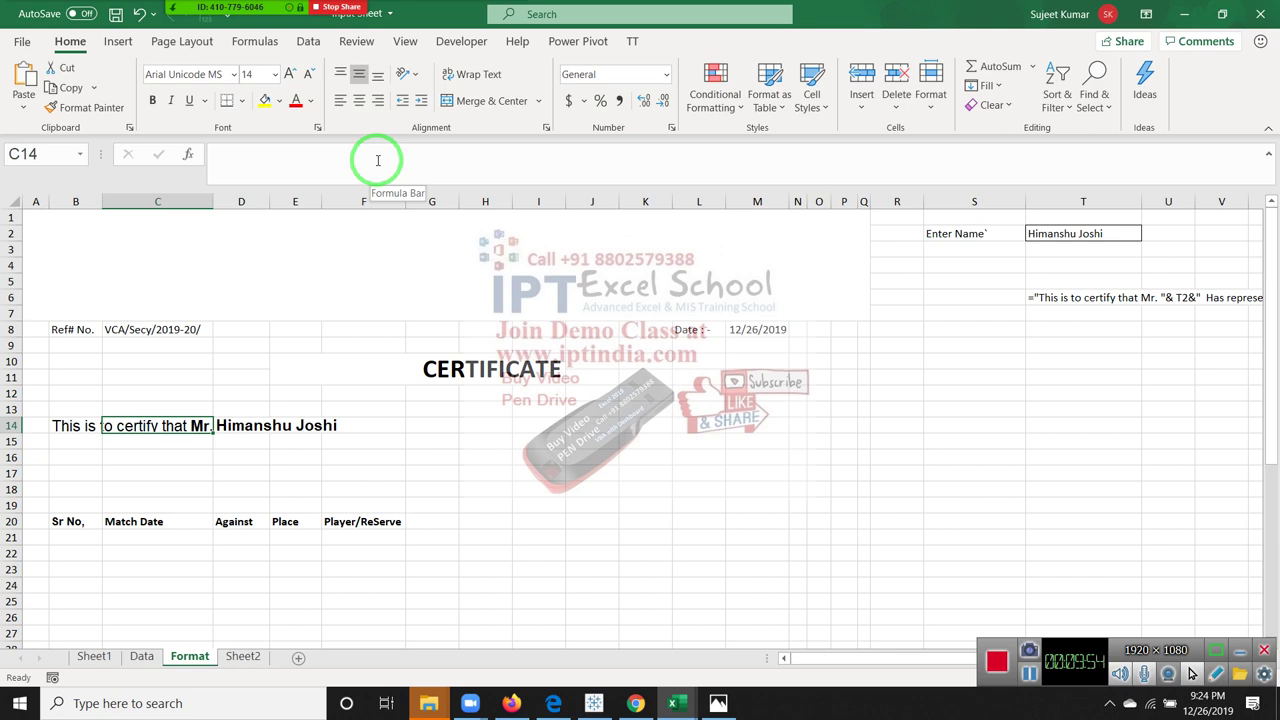
{"action": "key", "text": "Right"}
{"action": "key", "text": "Right"}
{"action": "key", "text": "Right"}
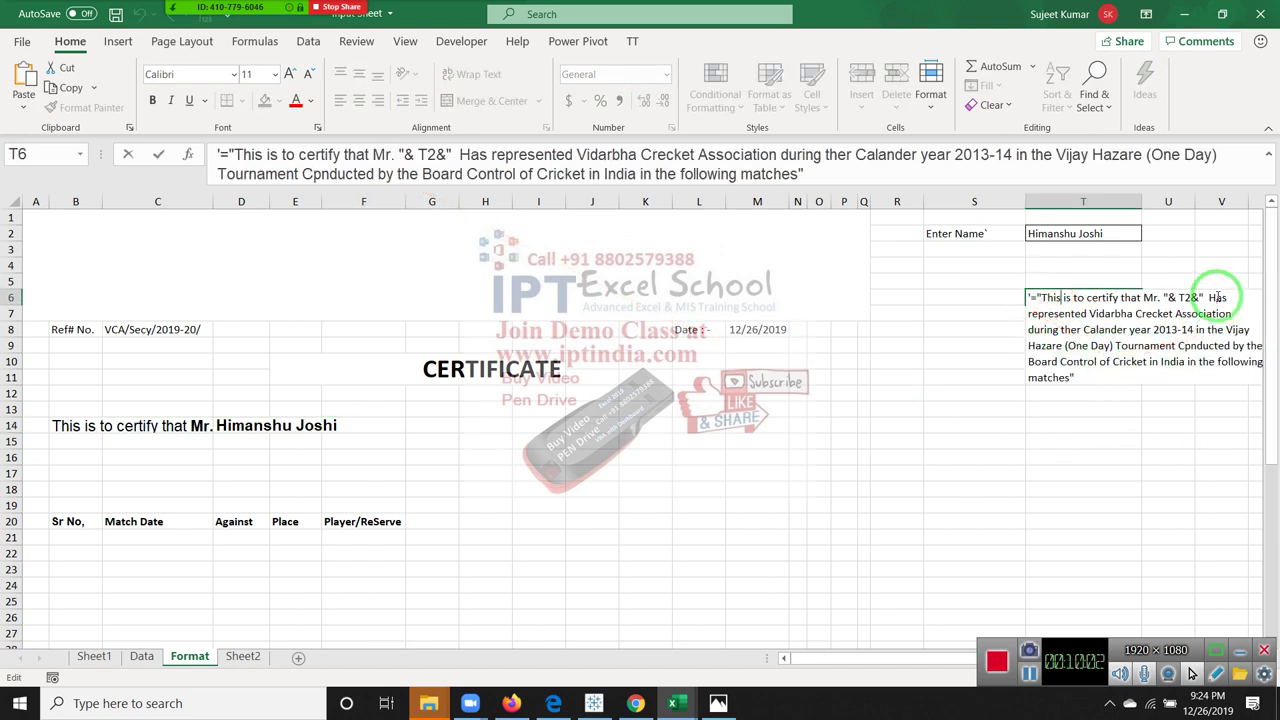
- Paste the 'Has represented Vidarbha Crecket Association…' text from T6 into cell G14
{"action": "mouse_move", "coordinate": [1216, 299]}
{"action": "left_mouse_down"}
{"action": "mouse_move", "coordinate": [1213, 383]}
{"action": "mouse_move", "coordinate": [1231, 400]}
{"action": "left_mouse_up"}
{"action": "key", "text": "ctrl+c"}
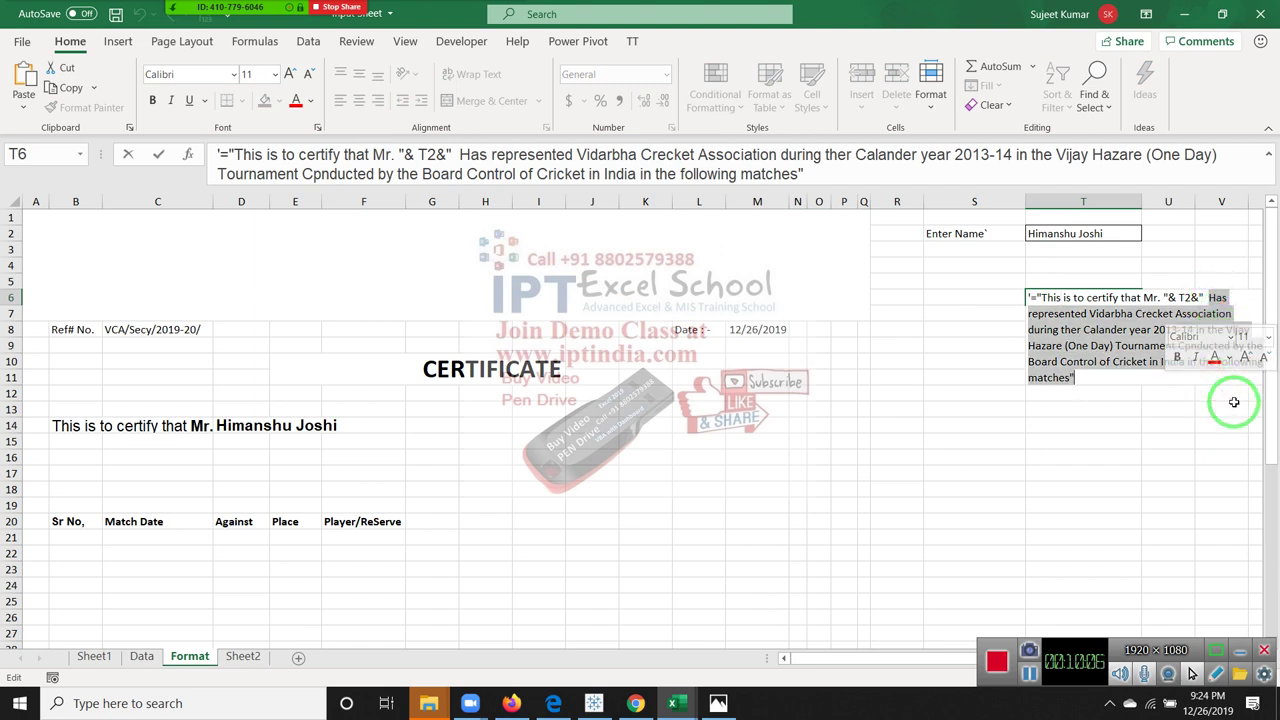
{"action": "key", "text": "Escape"}
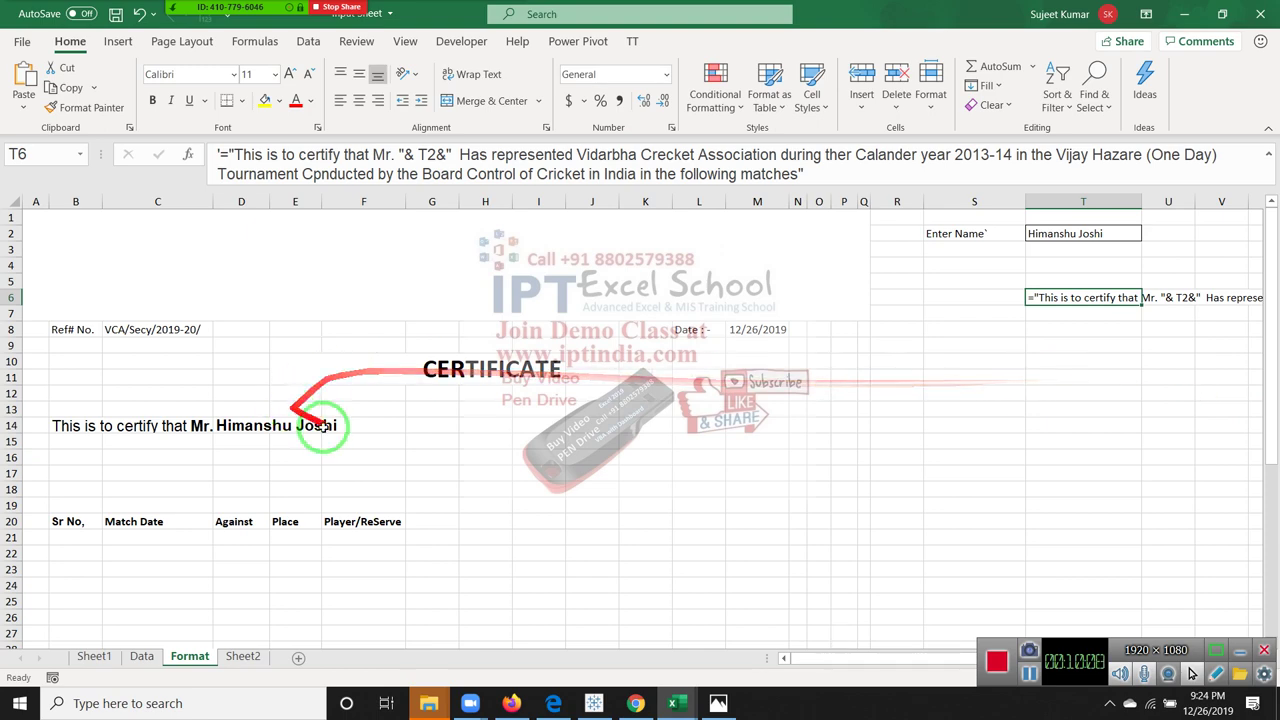
{"action": "left_click", "coordinate": [431, 421]}
{"action": "double_click", "coordinate": [431, 421]}
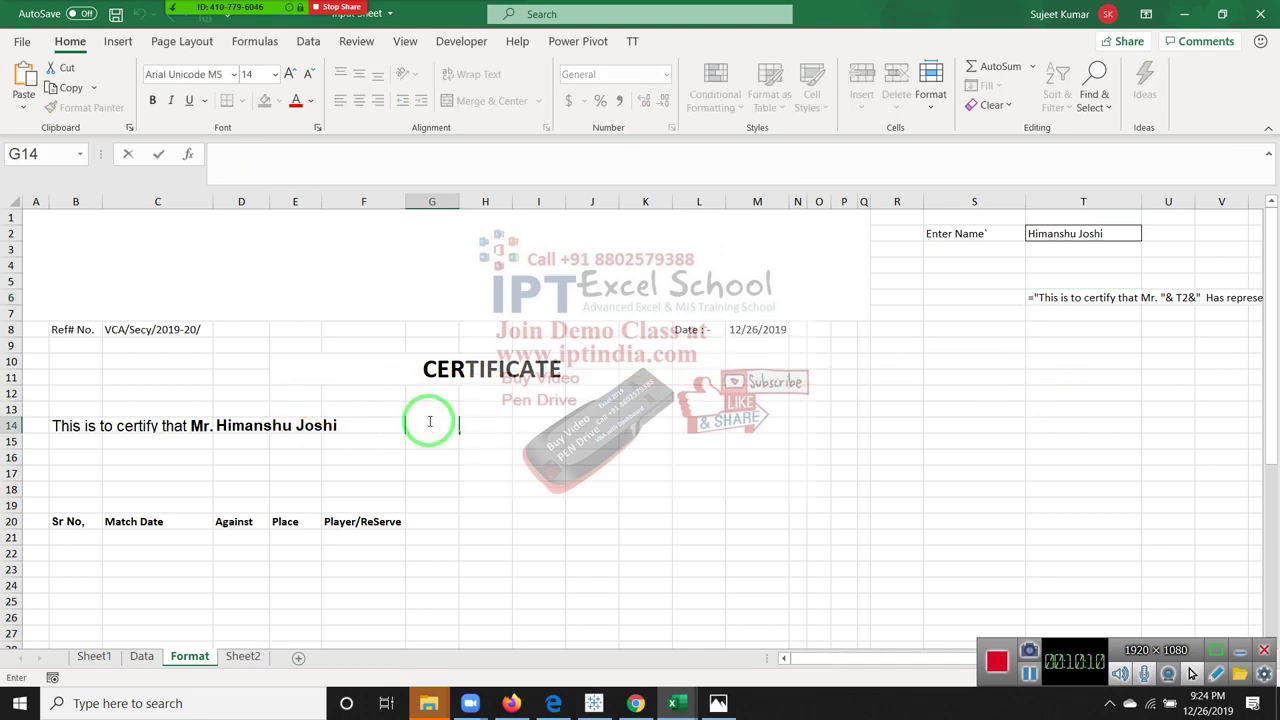
{"action": "key", "text": "ctrl+v"}
{"action": "left_click", "coordinate": [371, 446]}
{"action": "left_click", "coordinate": [427, 431]}
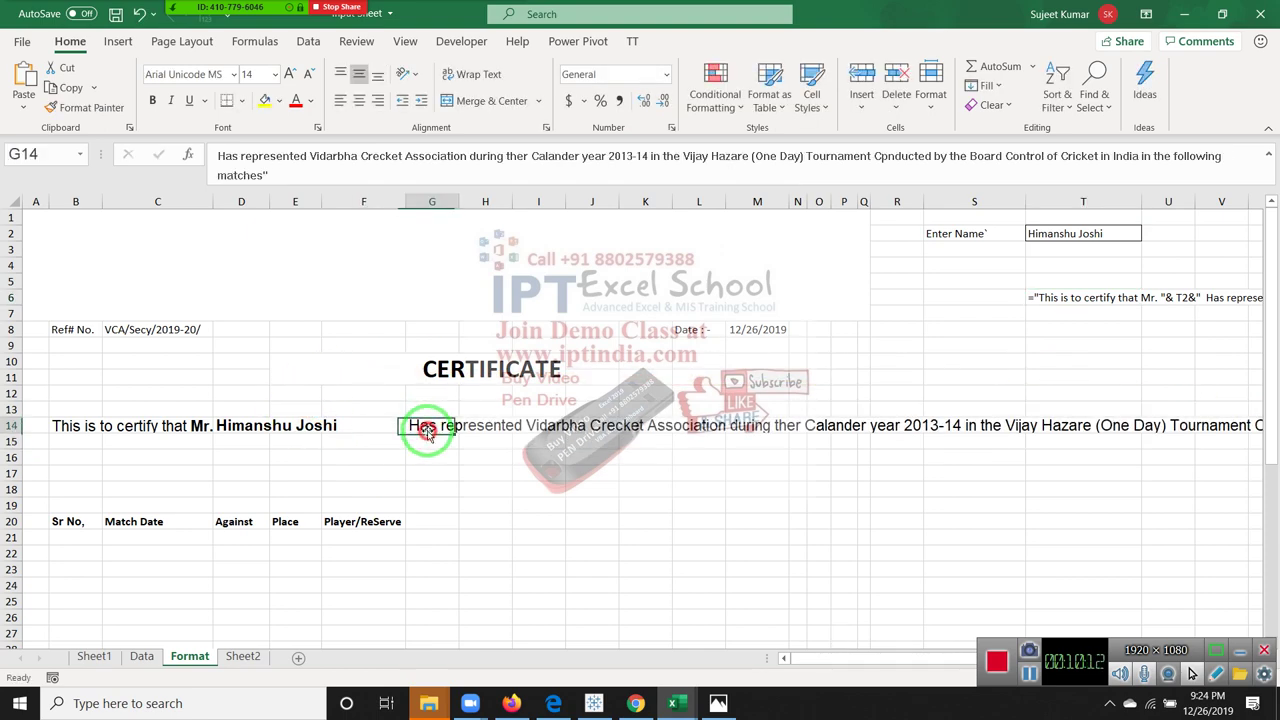
- Narrow column F so G14's text follows the name, and check it against the certificate photo
{"action": "left_click_drag", "start_coordinate": [405, 200], "coordinate": [357, 200]}
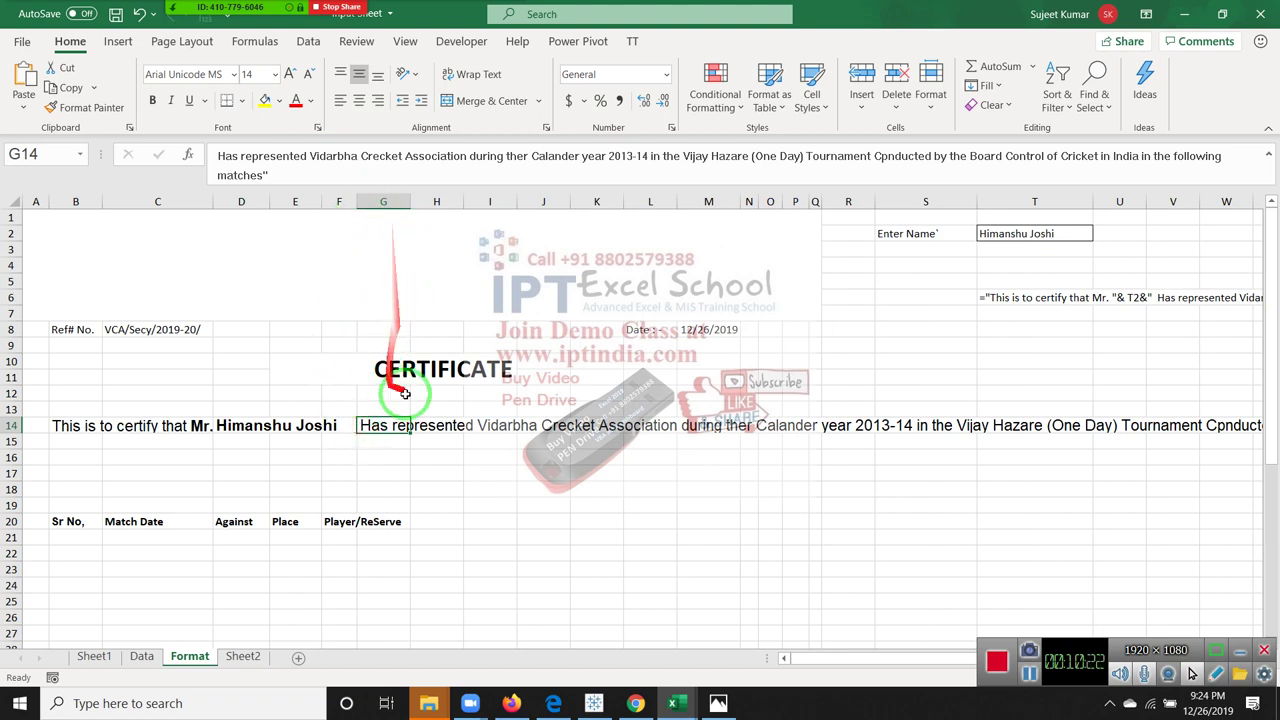
{"action": "left_click", "coordinate": [725, 428]}
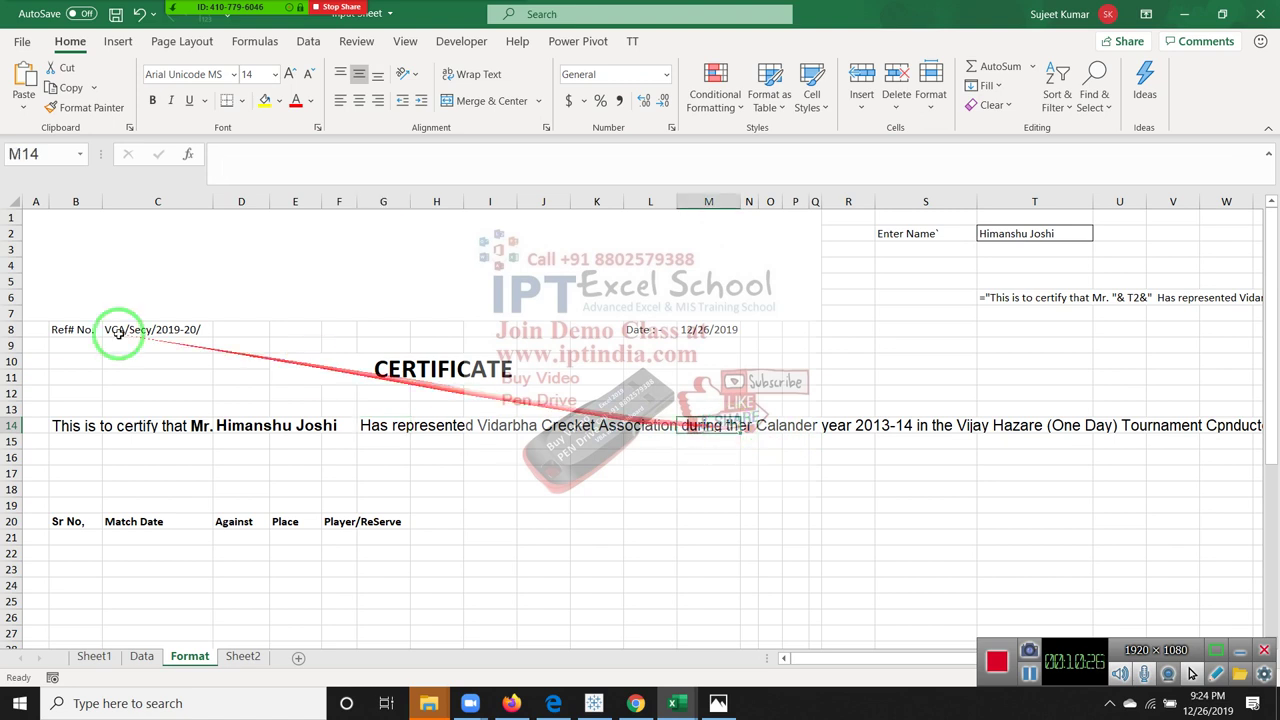
{"action": "left_click", "coordinate": [59, 423]}
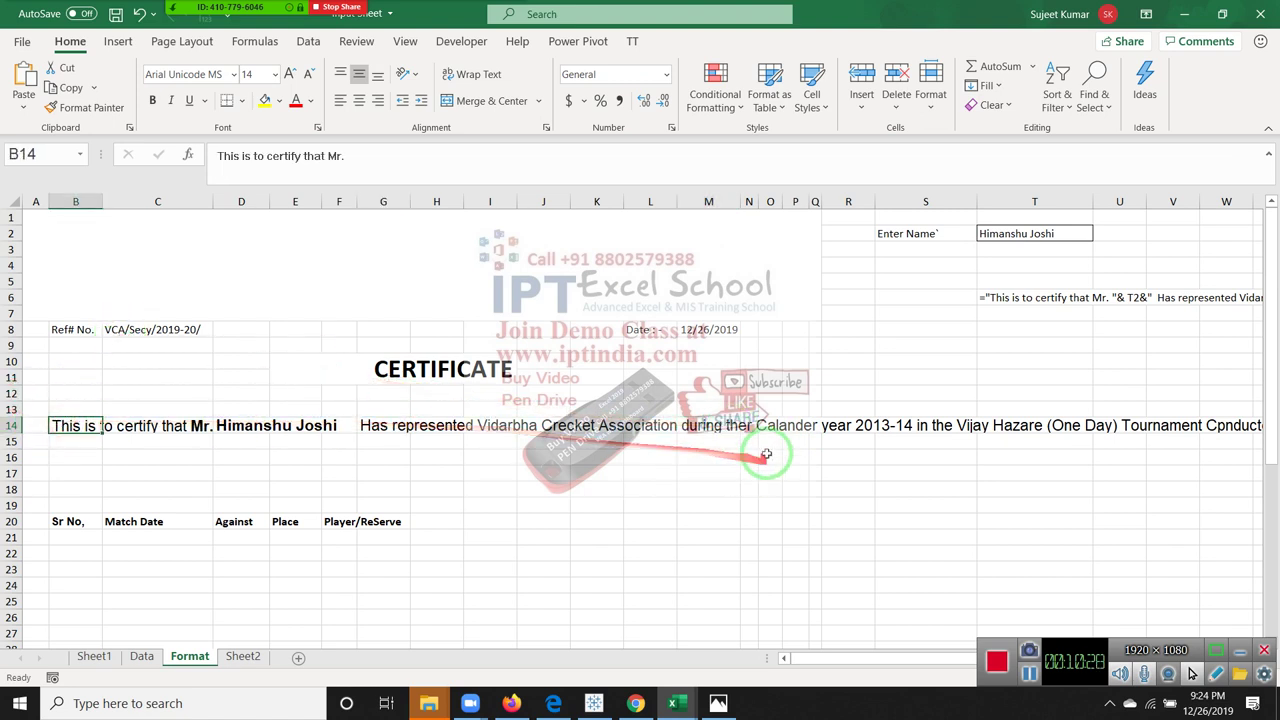
{"action": "left_click", "coordinate": [380, 428]}
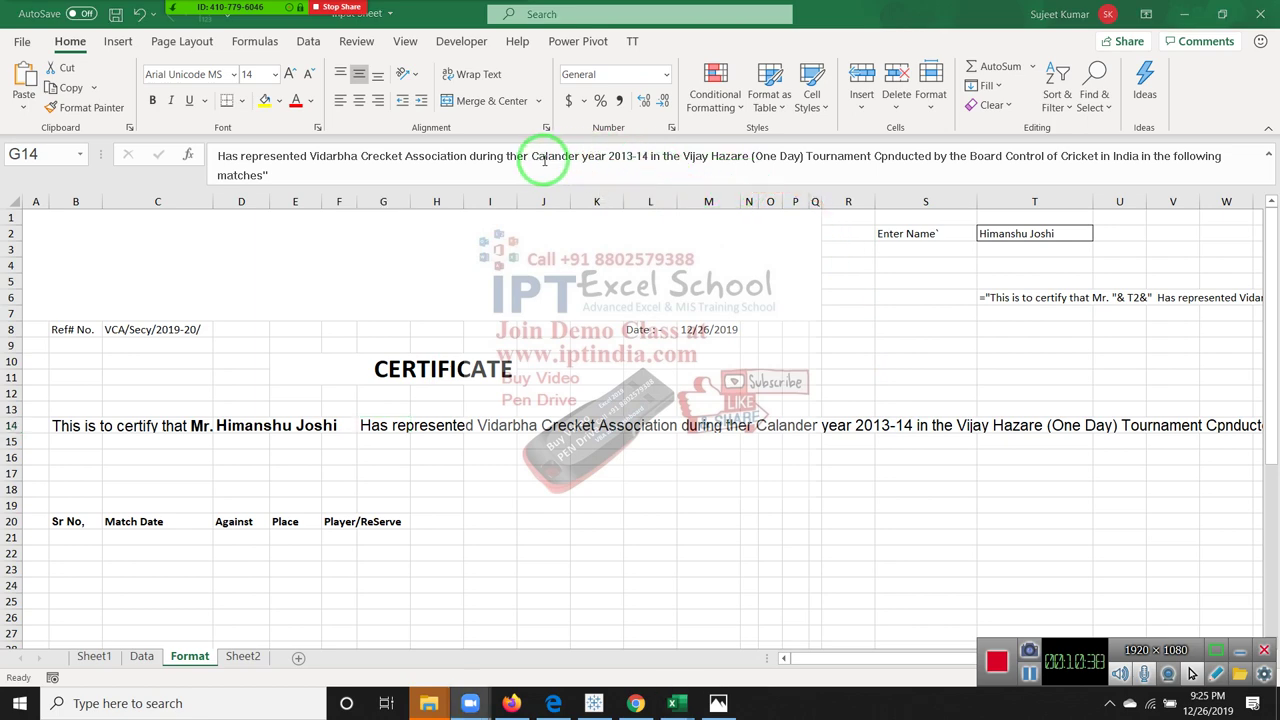
{"action": "key", "text": "alt+Tab"}
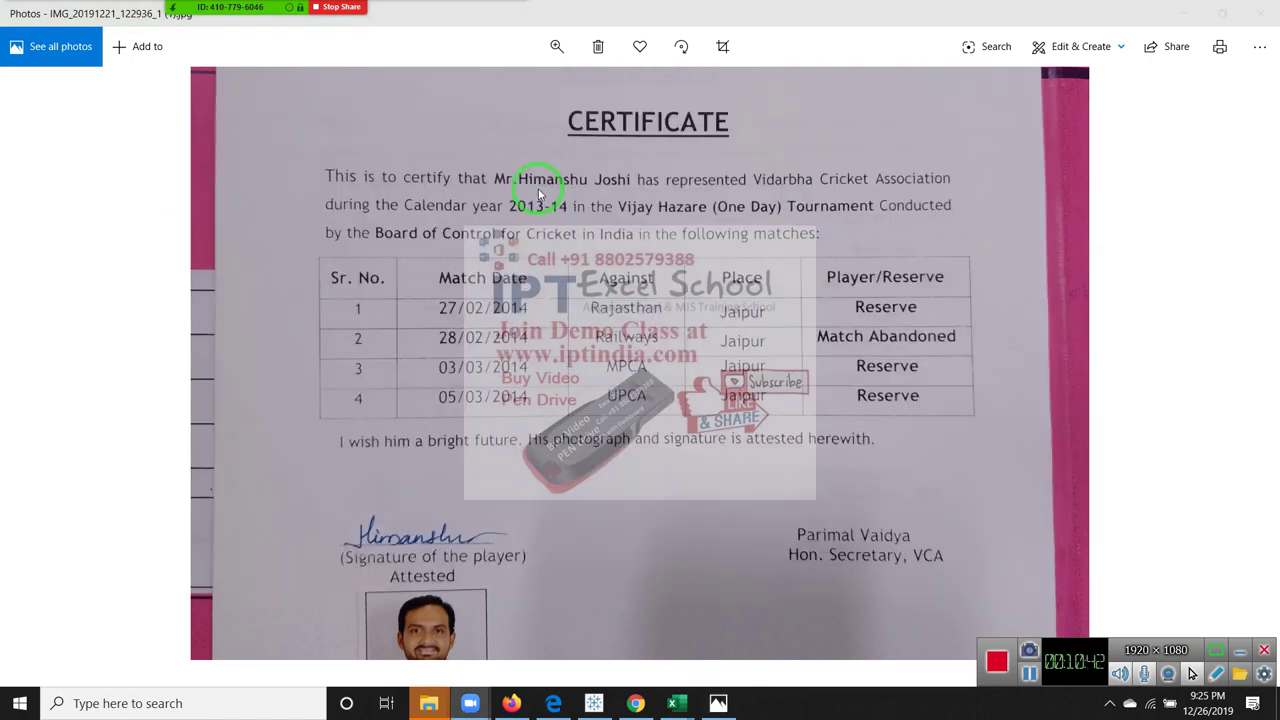
{"action": "key", "text": "alt+Tab"}
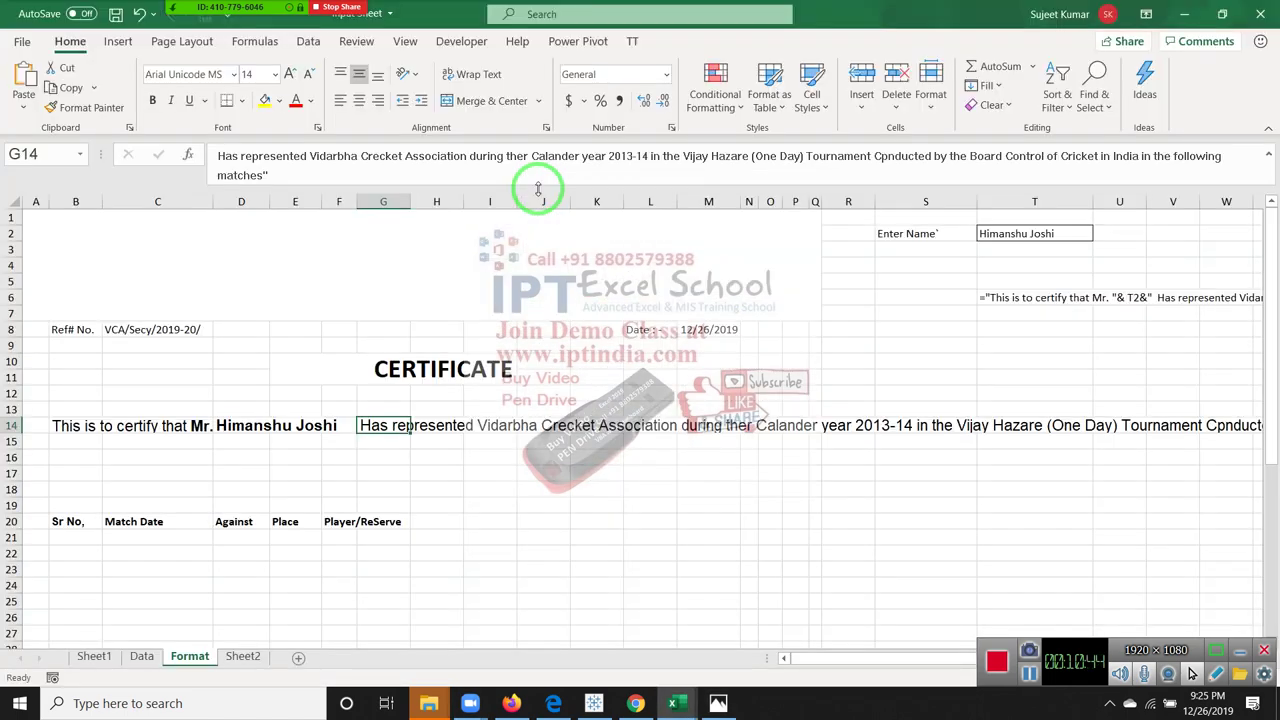
- End G14 at 'Crecket Association' and paste the remaining sentence into B15
{"action": "mouse_move", "coordinate": [684, 432]}
{"action": "left_mouse_down"}
{"action": "mouse_move", "coordinate": [546, 152]}
{"action": "mouse_move", "coordinate": [1227, 227]}
{"action": "left_mouse_up"}
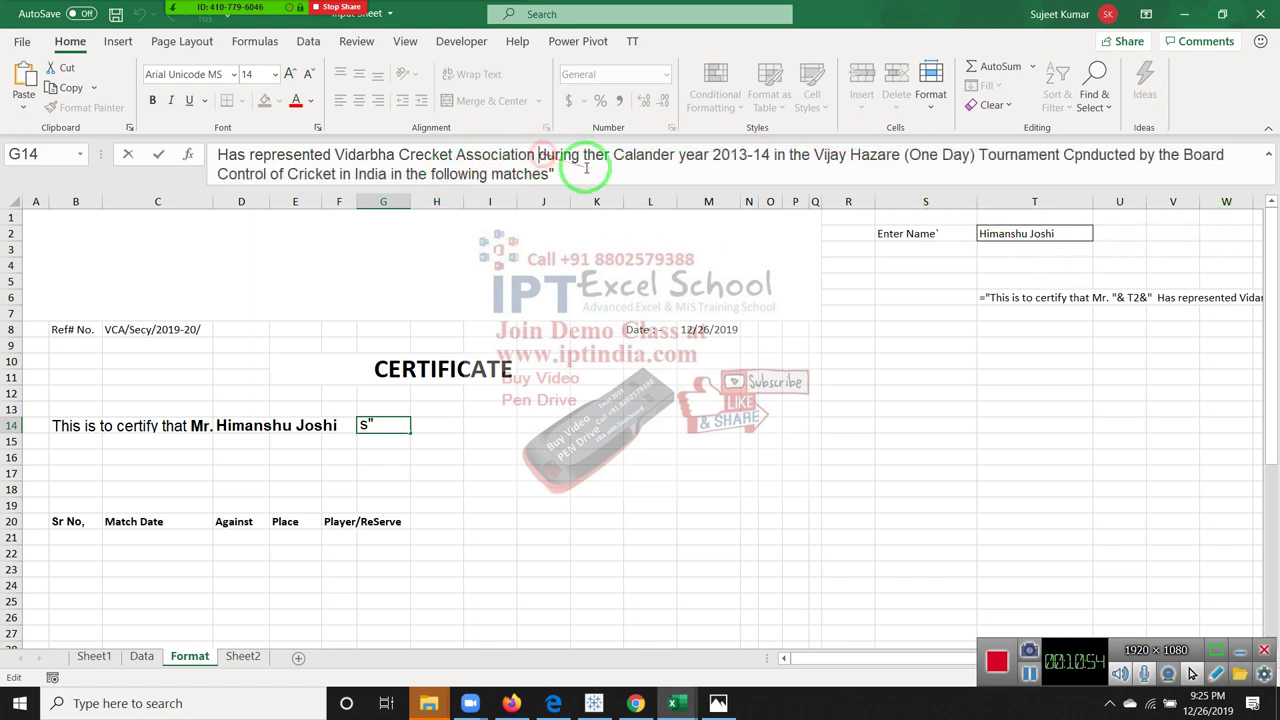
{"action": "left_click_drag", "start_coordinate": [538, 156], "coordinate": [586, 169]}
{"action": "key", "text": "ctrl+c"}
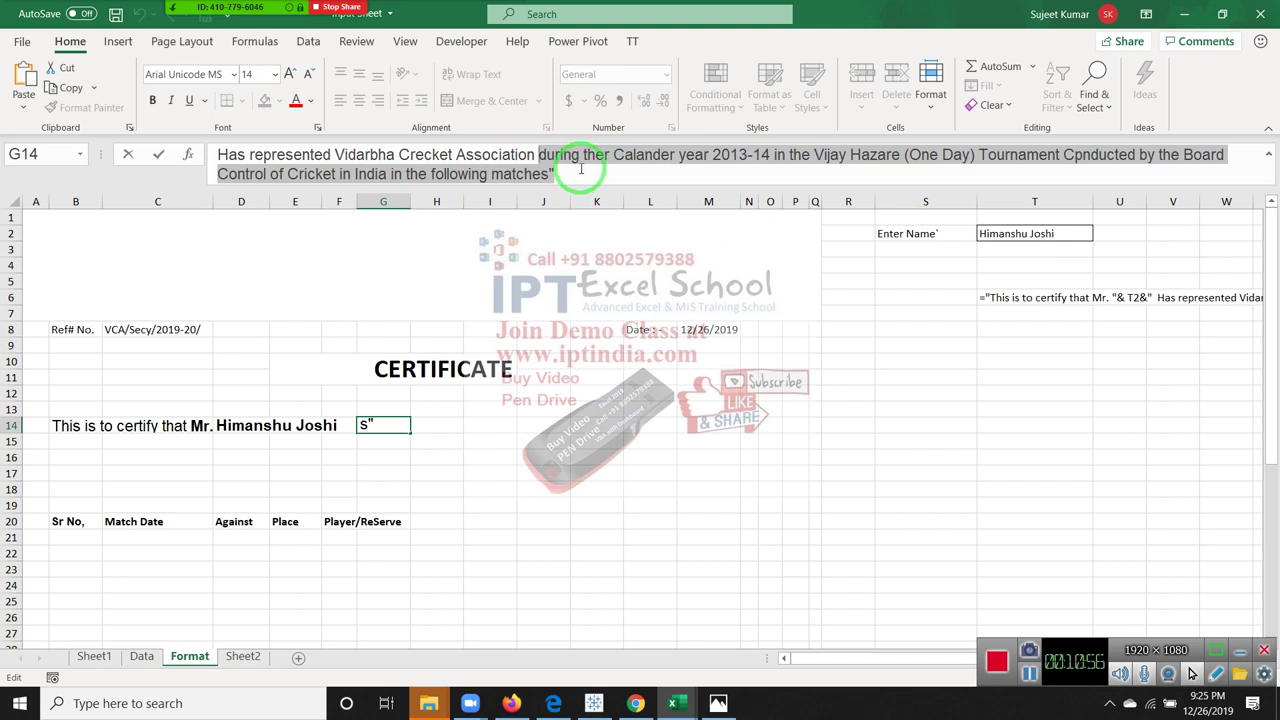
{"action": "key", "text": "Delete"}
{"action": "key", "text": "Return"}
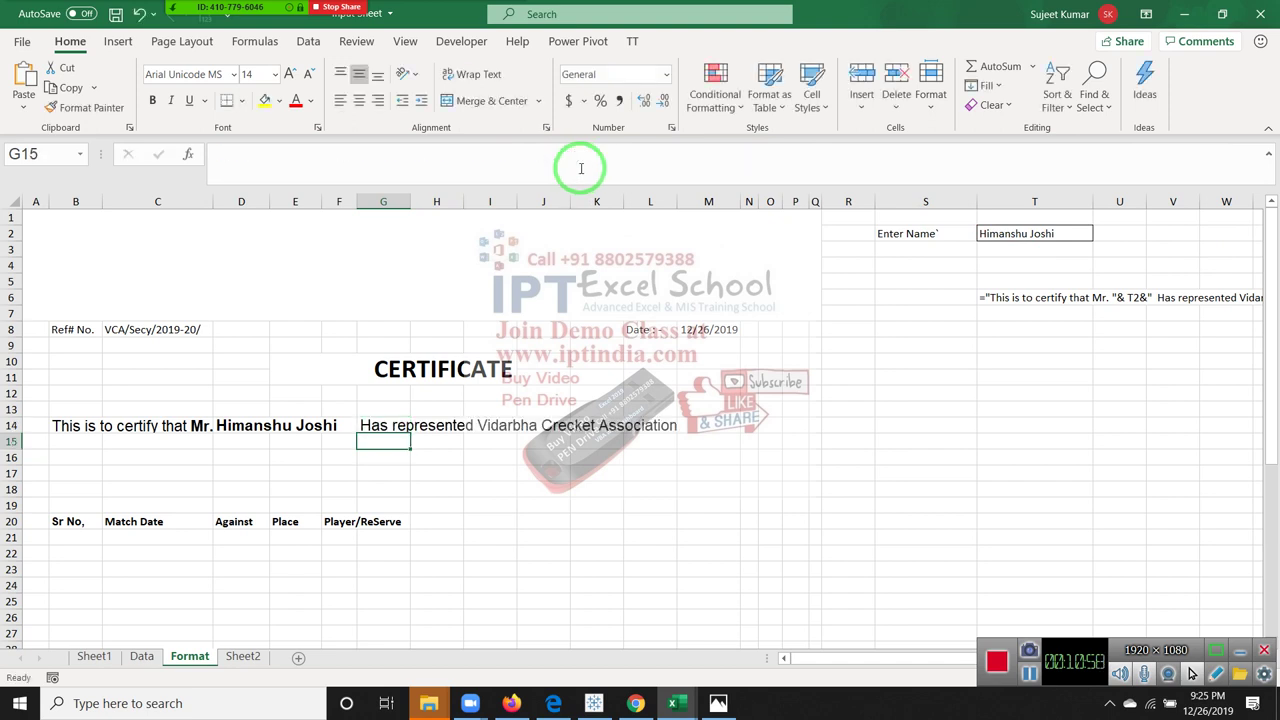
{"action": "key", "text": "Left"}
{"action": "key", "text": "Left"}
{"action": "key", "text": "Home"}
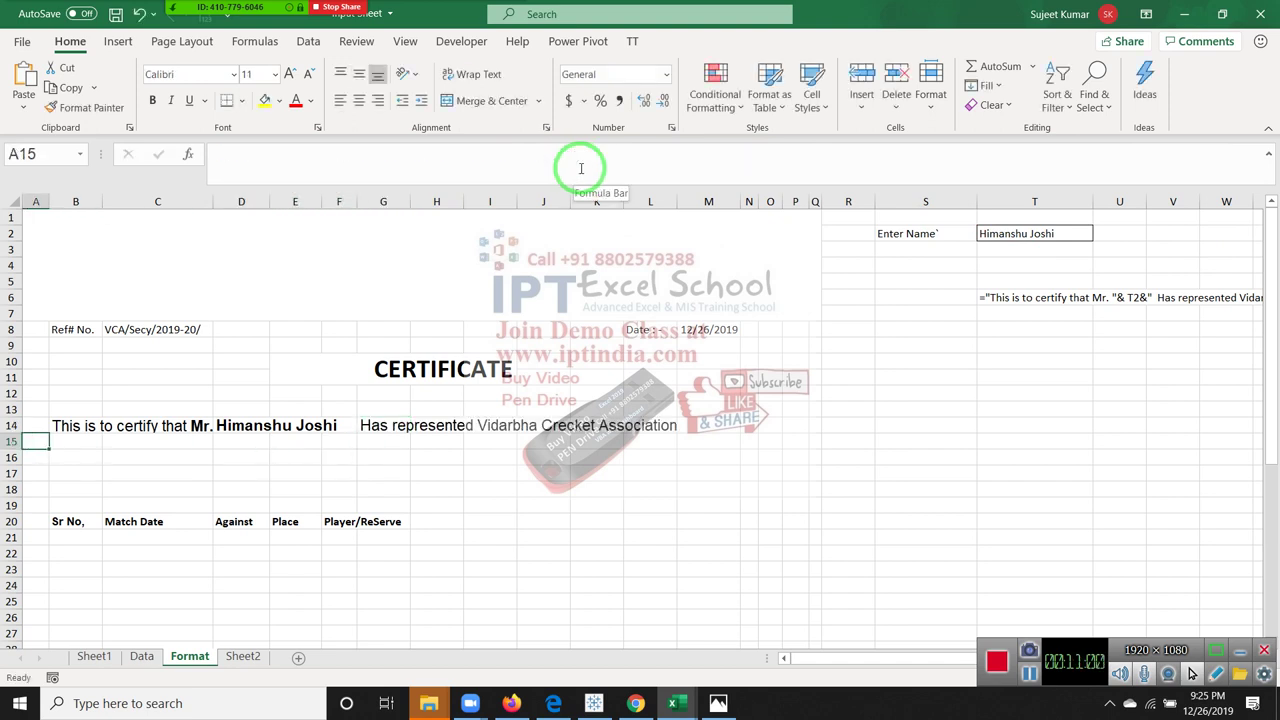
{"action": "key", "text": "Right"}
{"action": "key", "text": "ctrl+v"}
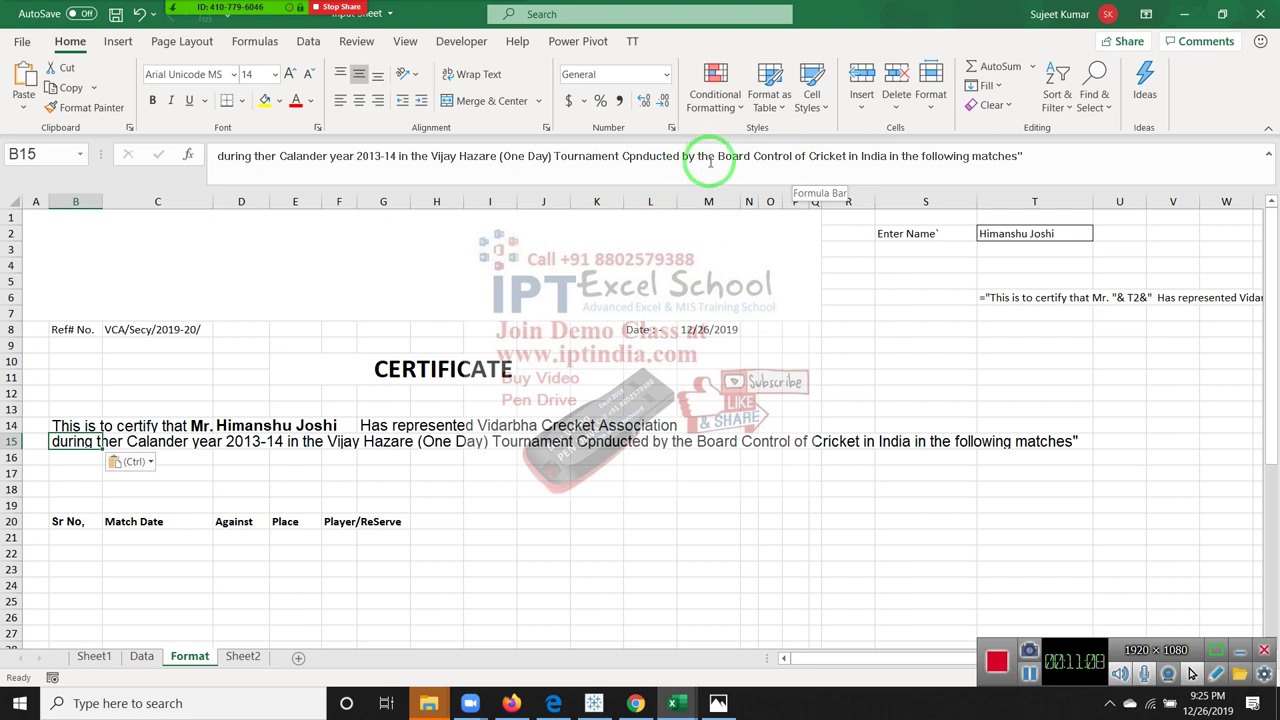
- Trim B15 after 'Tournament' and paste the 'Cpnducted by the Board…' clause into B16
{"action": "left_click_drag", "start_coordinate": [718, 155], "coordinate": [1270, 205]}
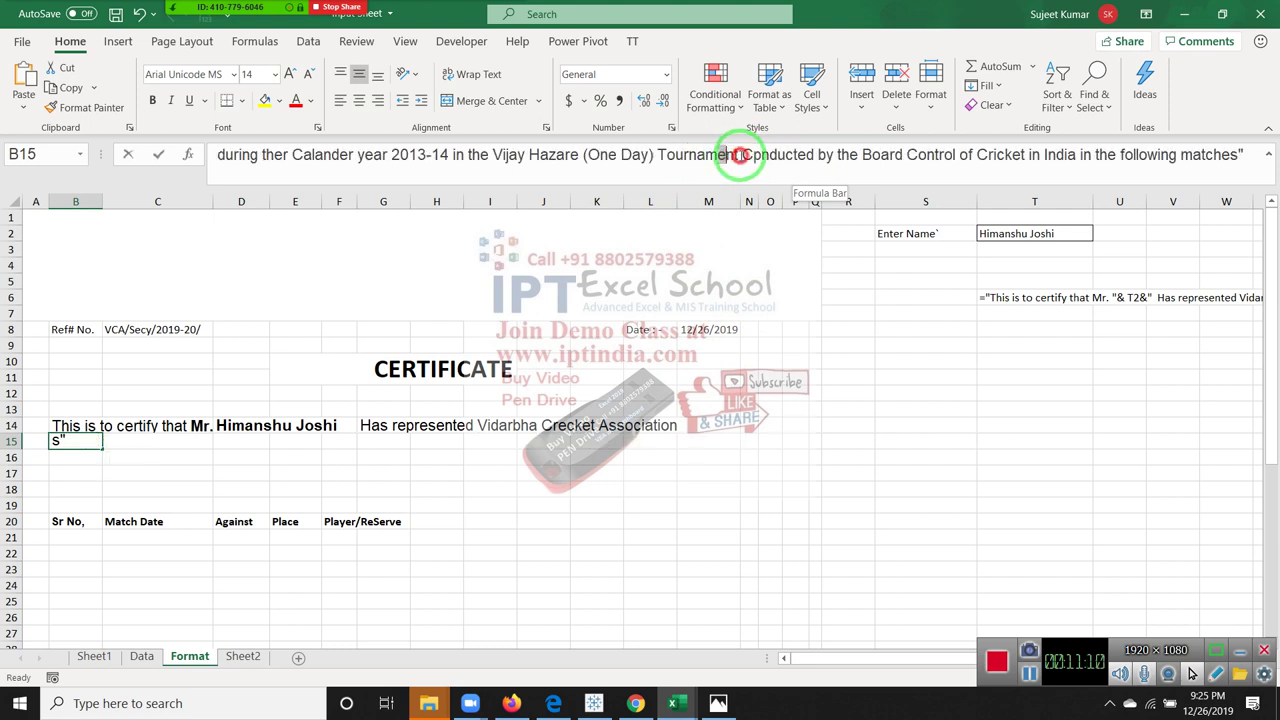
{"action": "key", "text": "Delete"}
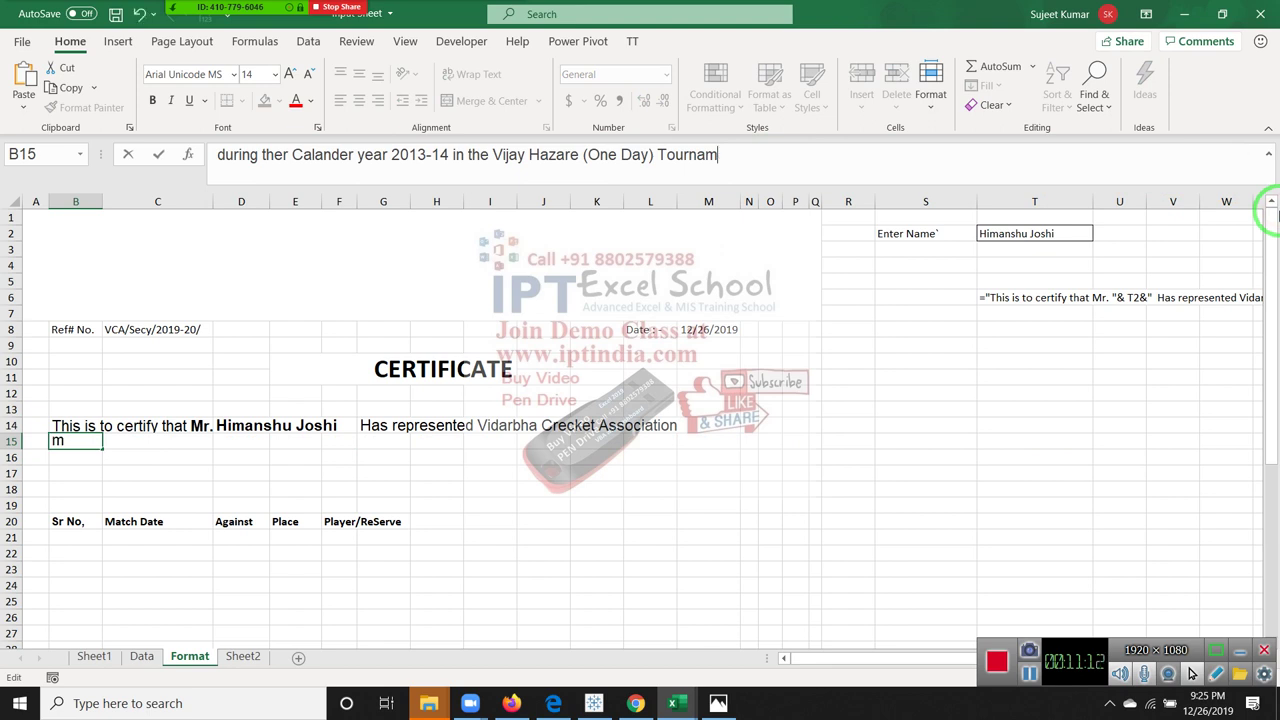
{"action": "key", "text": "ctrl+z"}
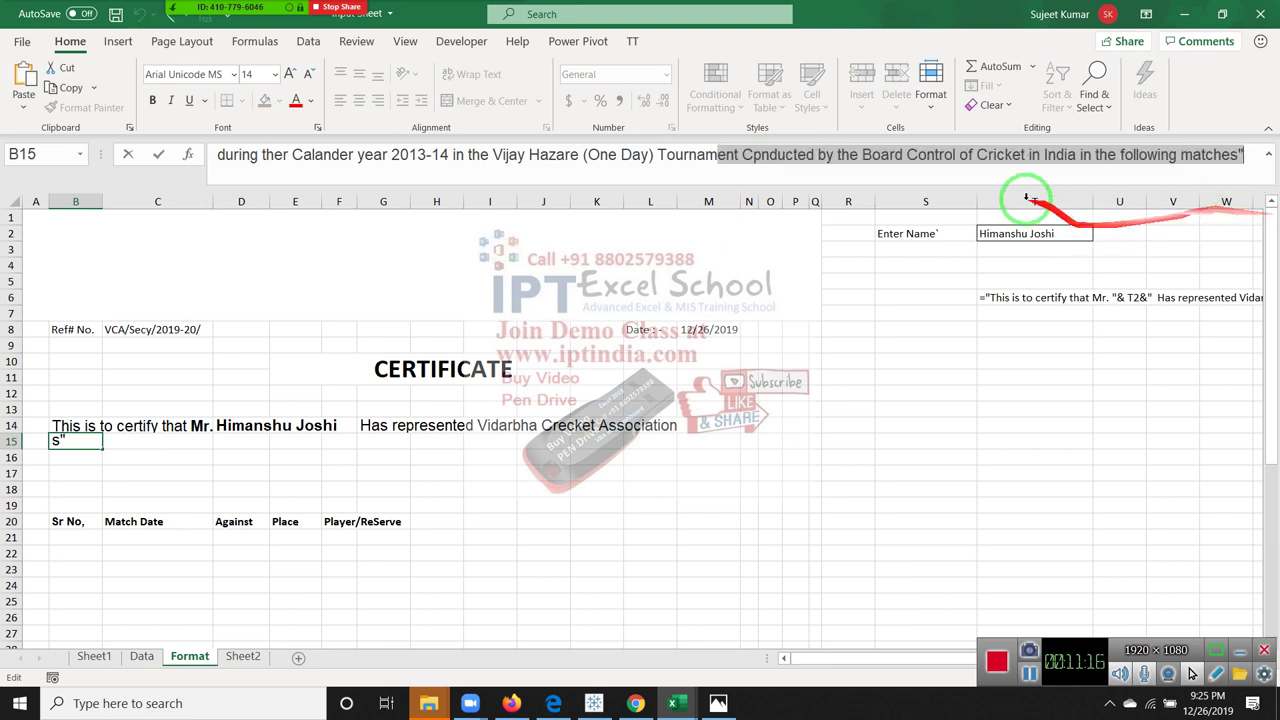
{"action": "left_click", "coordinate": [740, 155]}
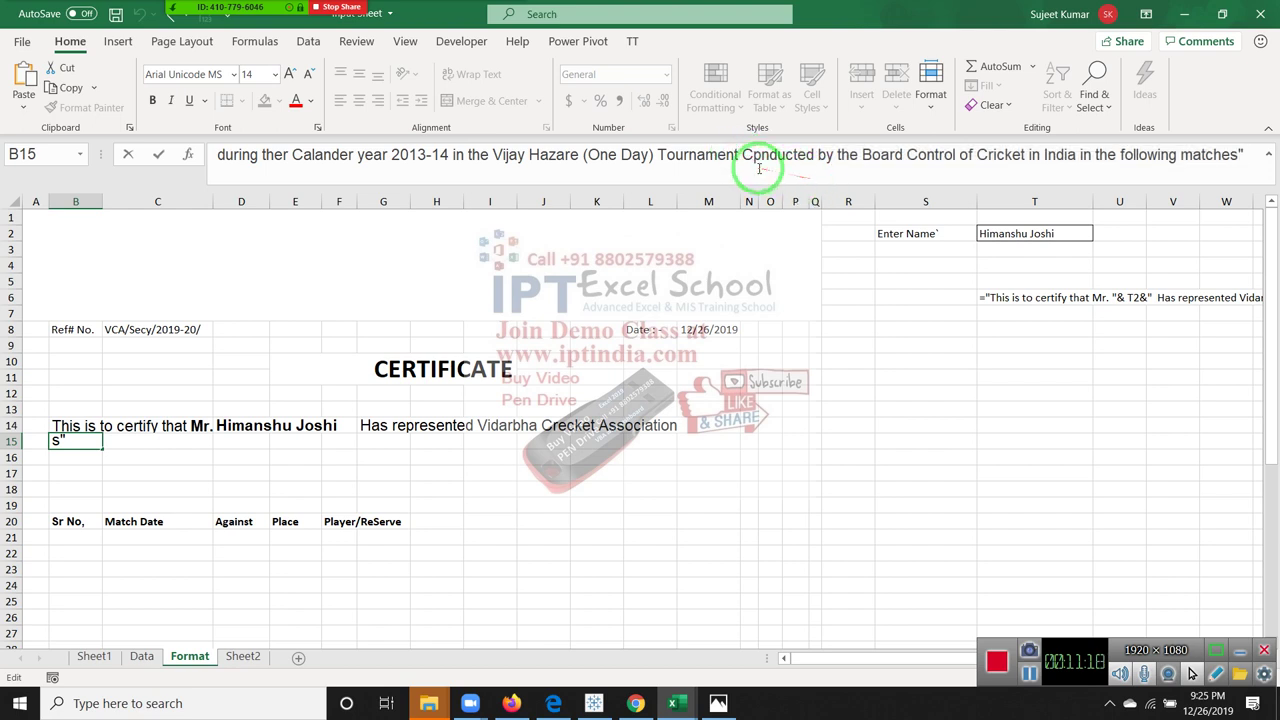
{"action": "key", "text": "Right"}
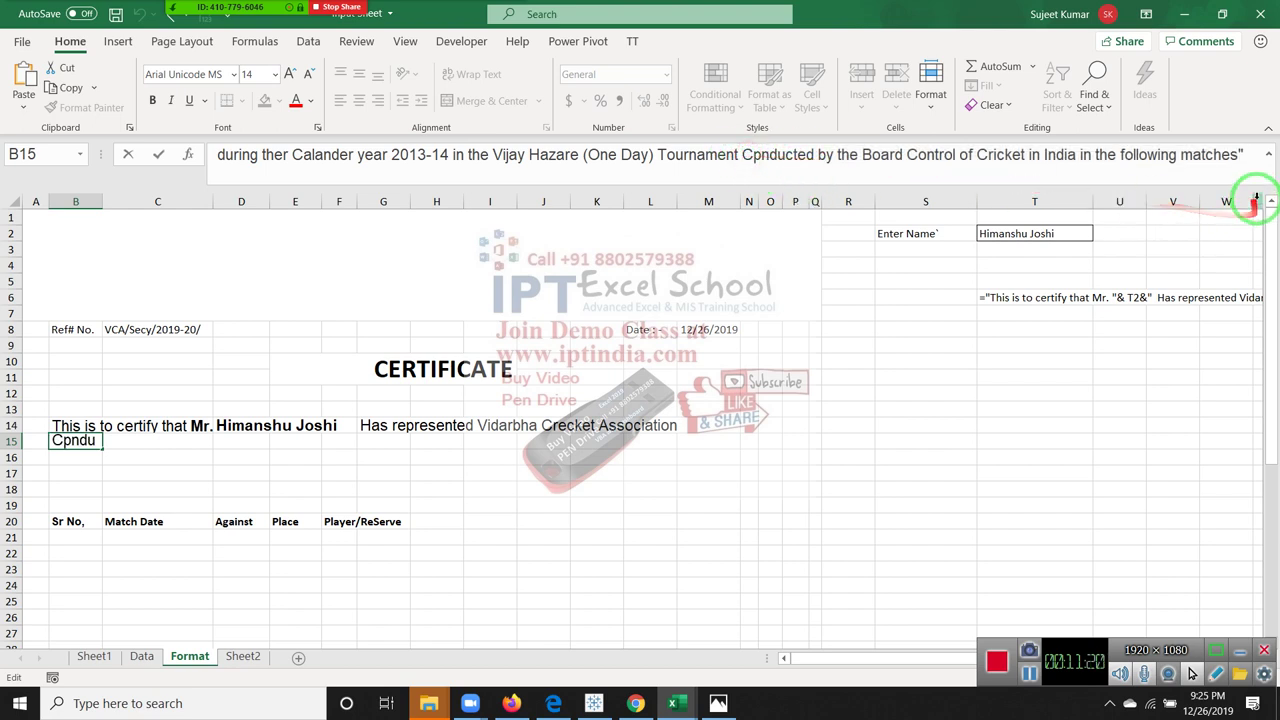
{"action": "left_click", "coordinate": [1245, 155], "text": "shift"}
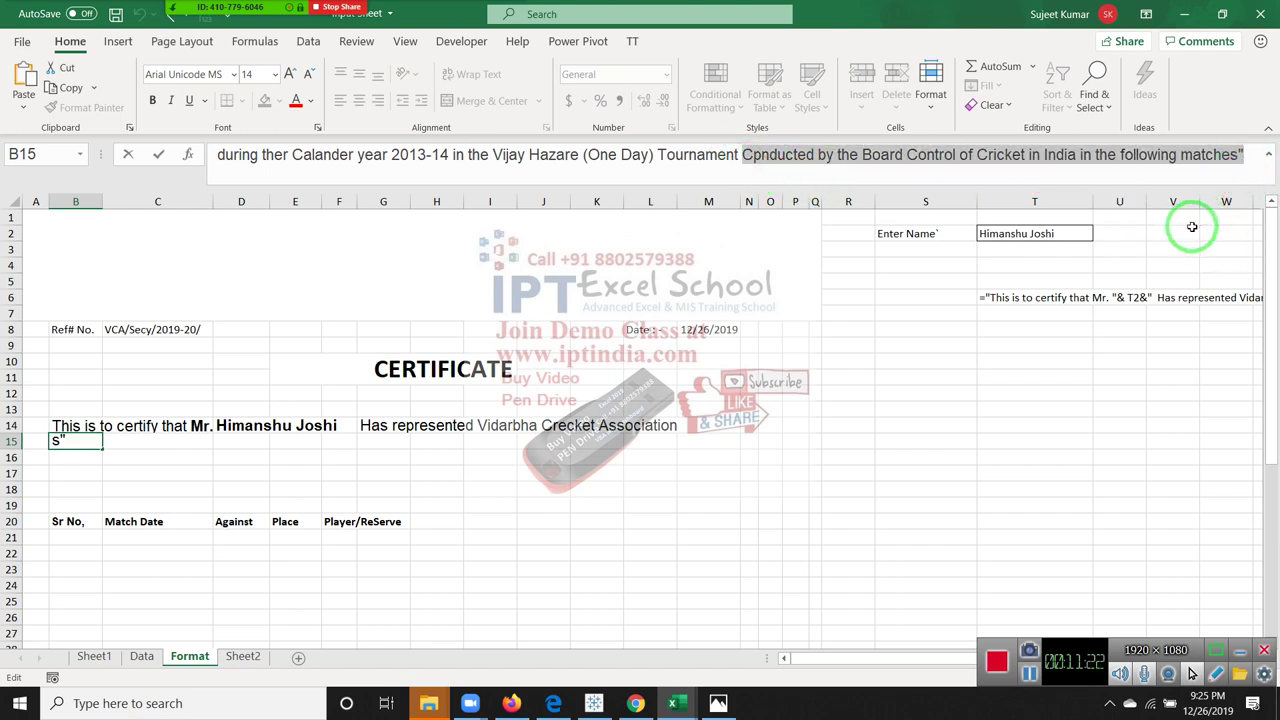
{"action": "key", "text": "Delete"}
{"action": "key", "text": "Return"}
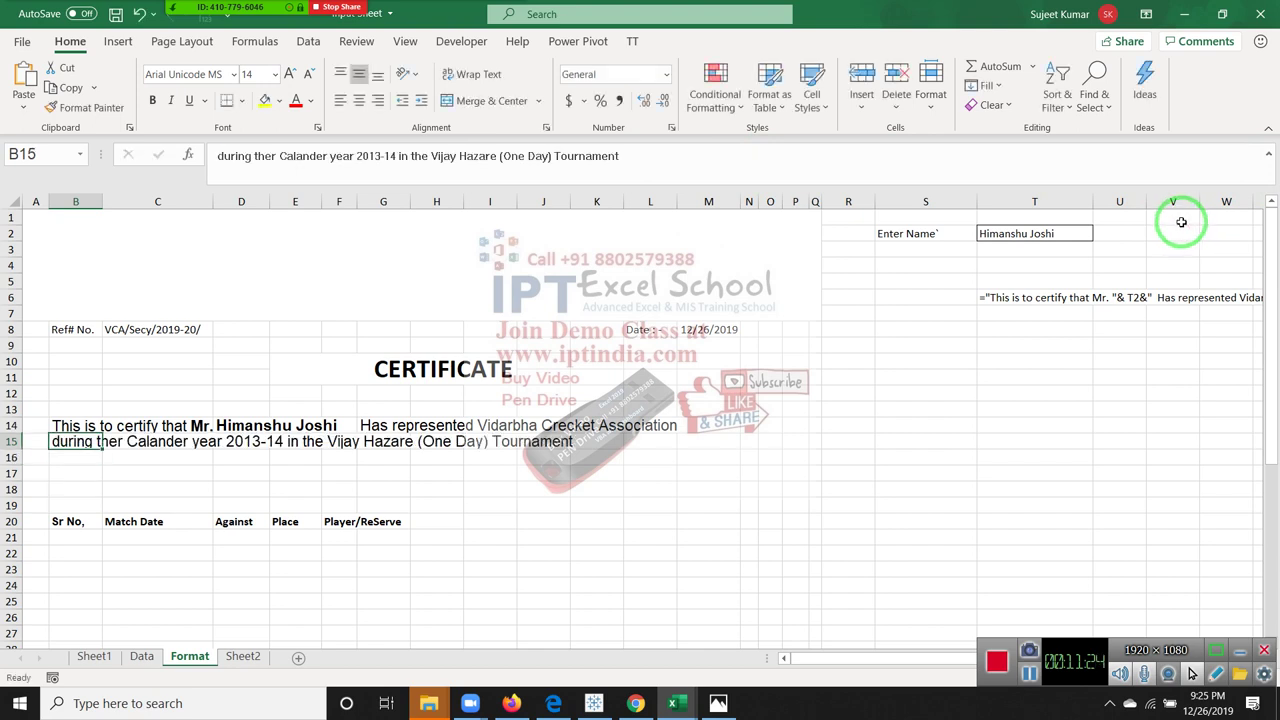
{"action": "type", "text": "Cpnducted by the Board Control of Cricket in India in the following matches\""}
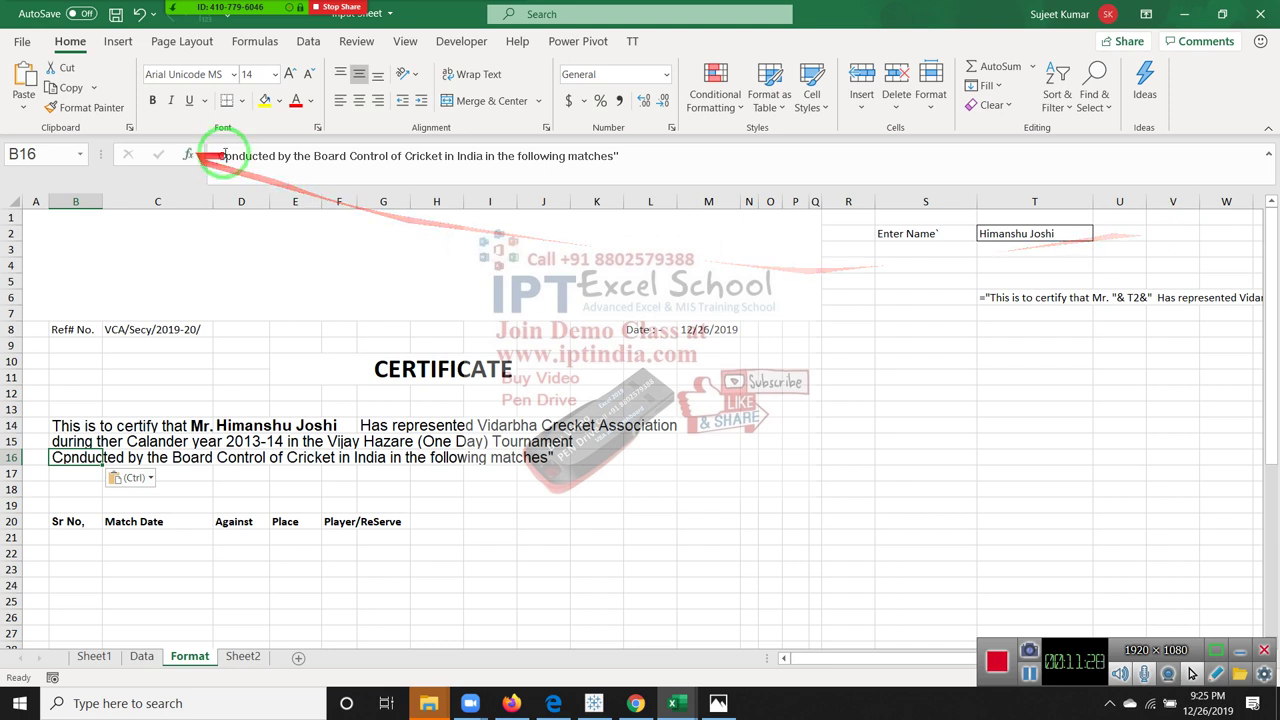
- Remove 'Cpnducted by' from the start of B16 so it begins 'the Board Control of Cricket'
{"action": "left_click_drag", "start_coordinate": [216, 155], "coordinate": [318, 171]}
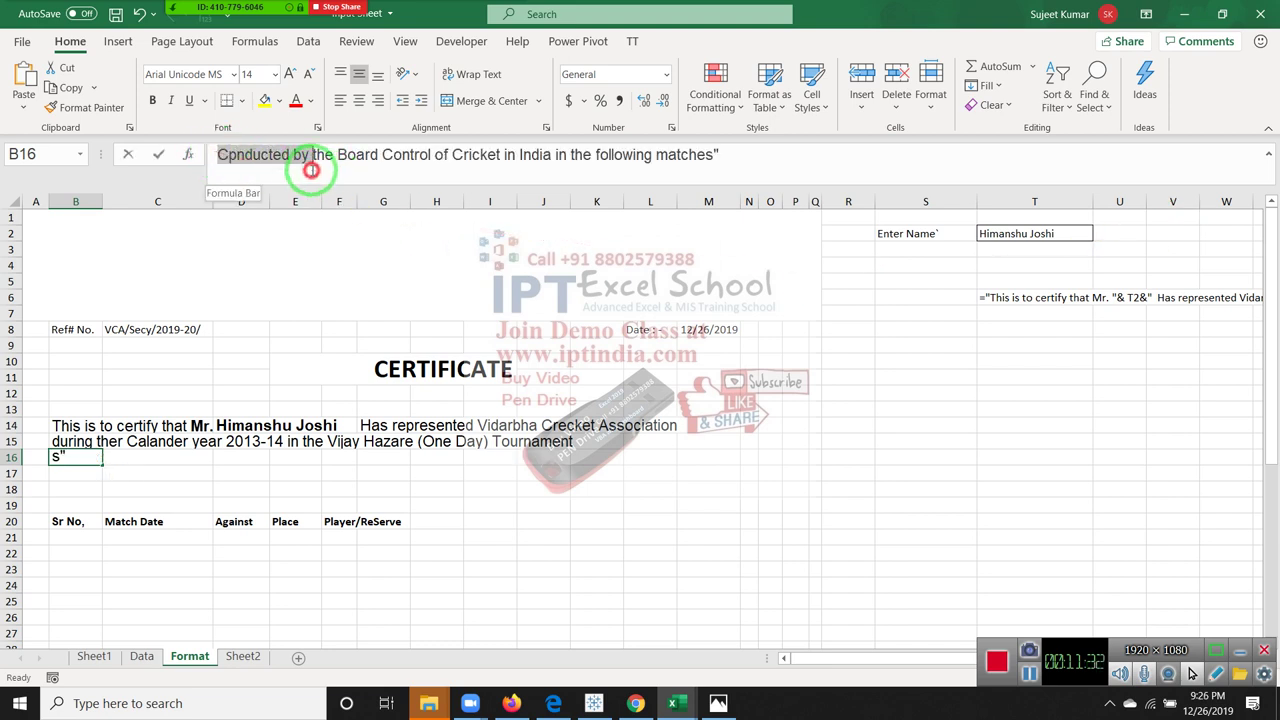
{"action": "key", "text": "BackSpace"}
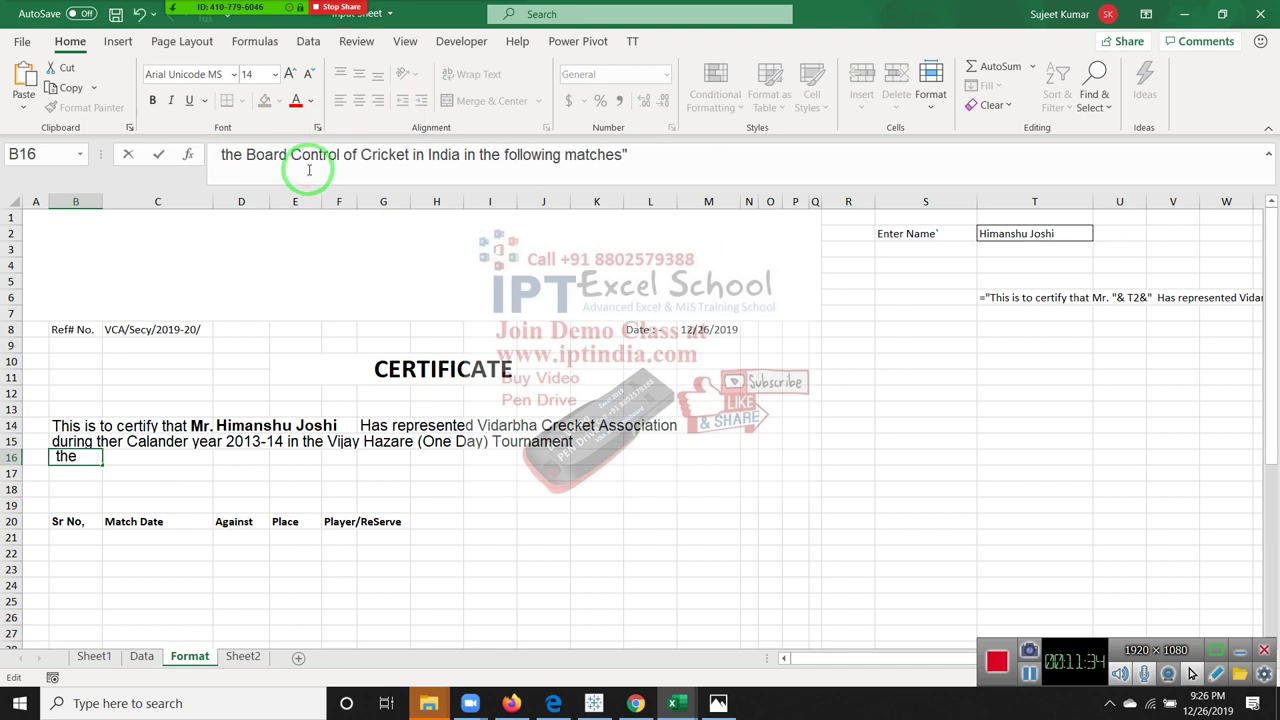
{"action": "key", "text": "ctrl+Return"}
{"action": "key", "text": "Up"}
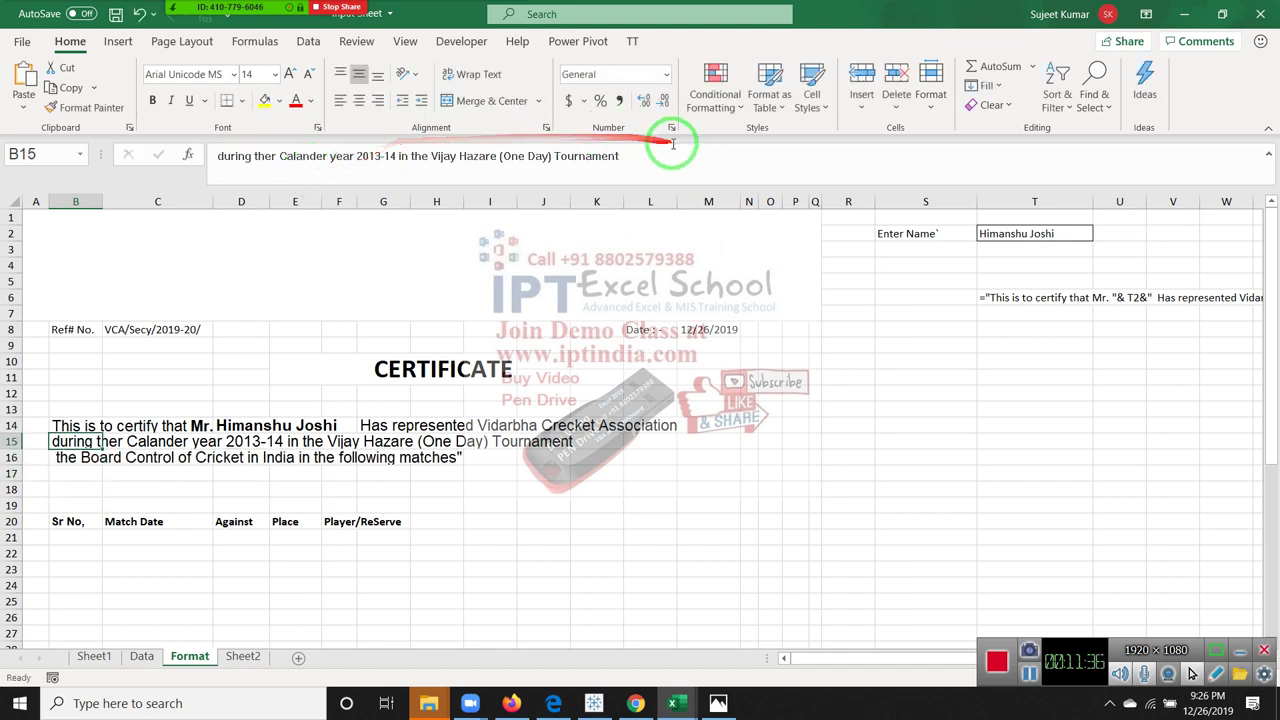
- Append 'Cpnducted by' after 'Tournament' at the end of B15
{"action": "left_click", "coordinate": [672, 160]}
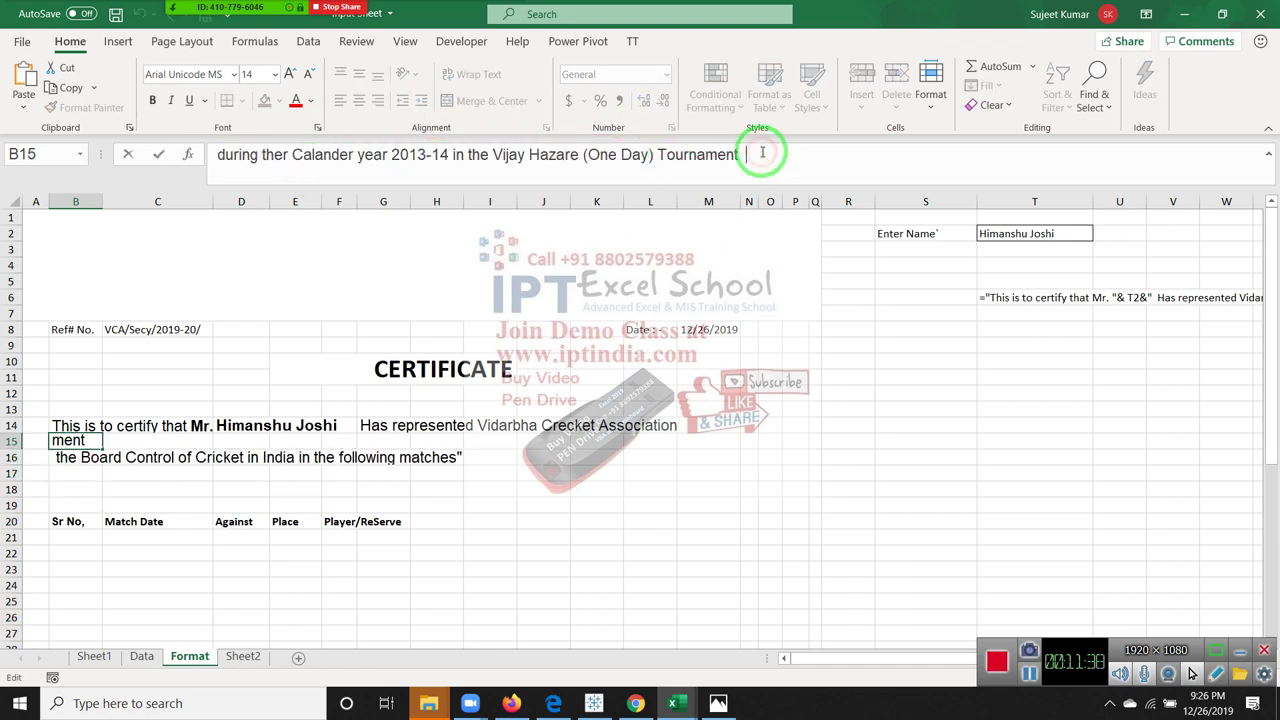
{"action": "type", "text": "Cpnducted by"}
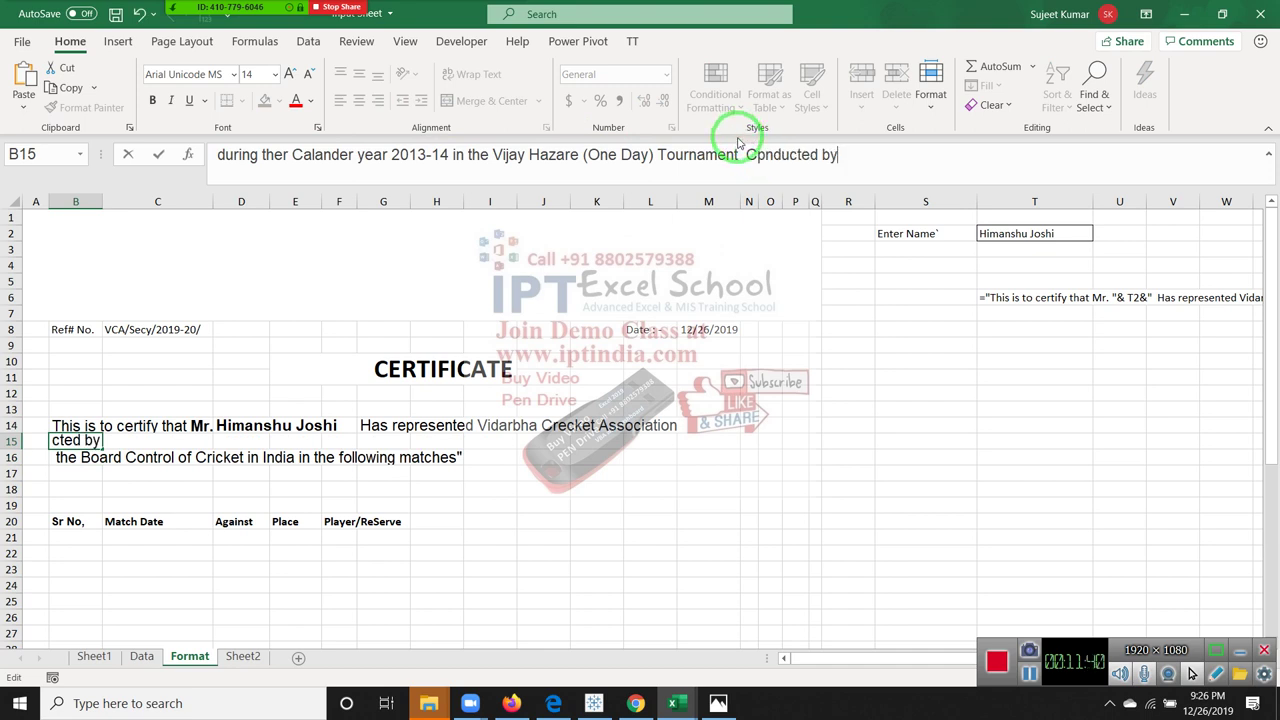
{"action": "key", "text": "Return"}
{"action": "key", "text": "Down"}
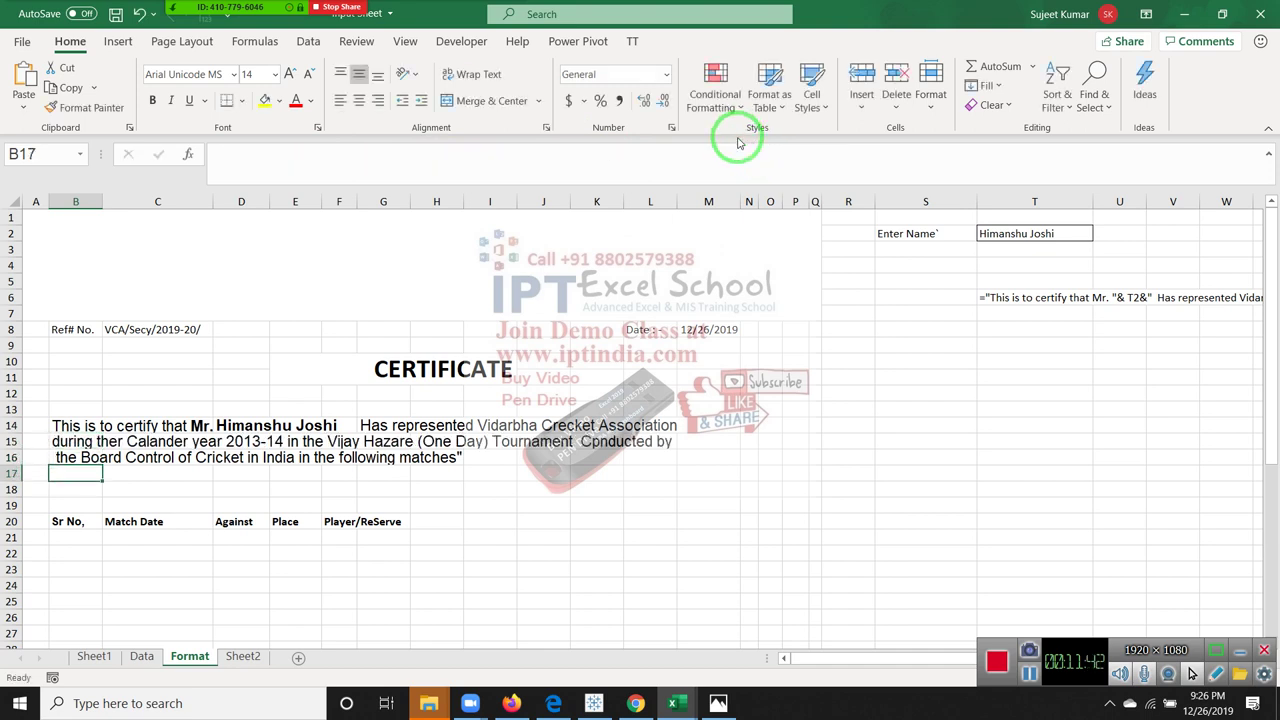
{"action": "key", "text": "Up"}
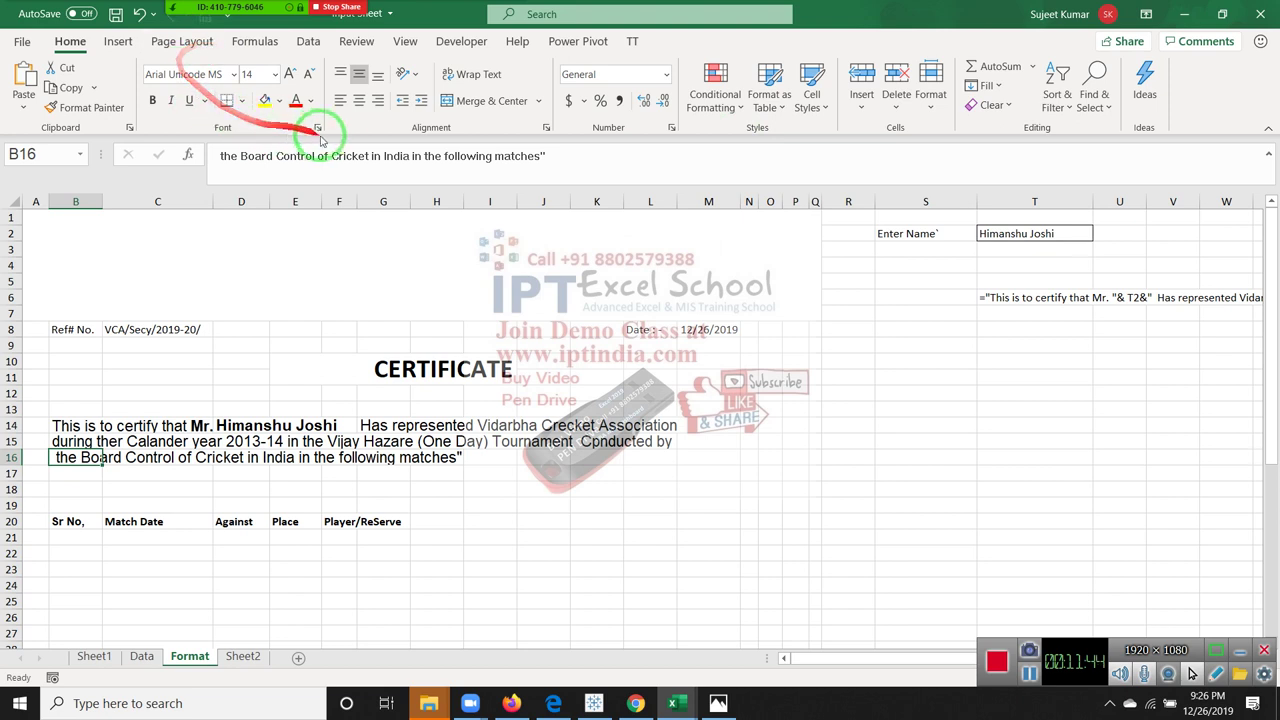
{"action": "left_click", "coordinate": [224, 155]}
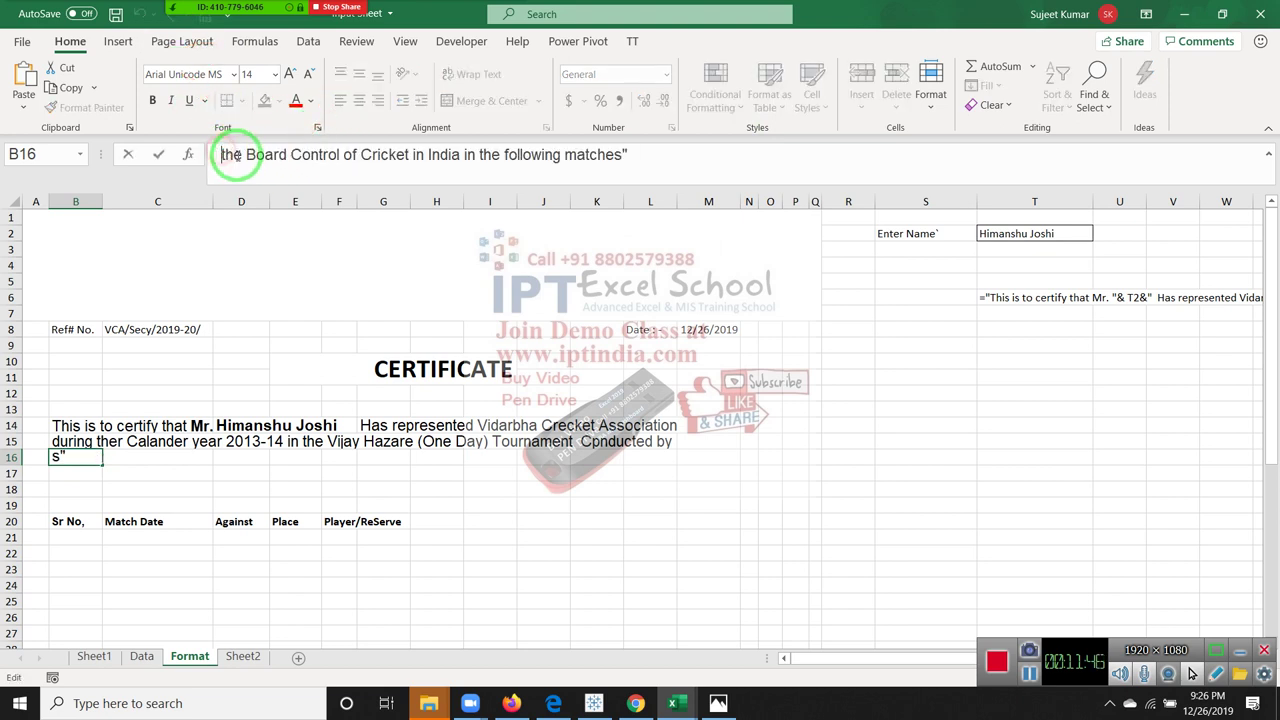
{"action": "key", "text": "Return"}
{"action": "key", "text": "Up"}
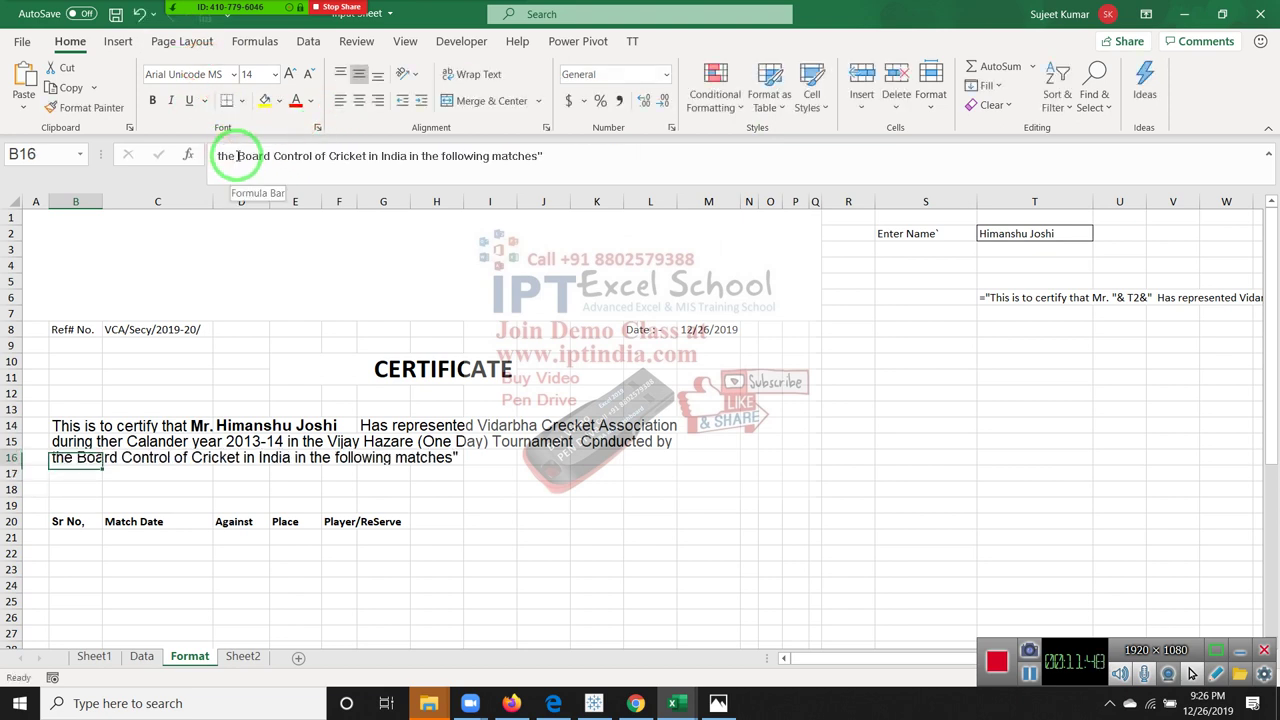
{"action": "key", "text": "Up"}
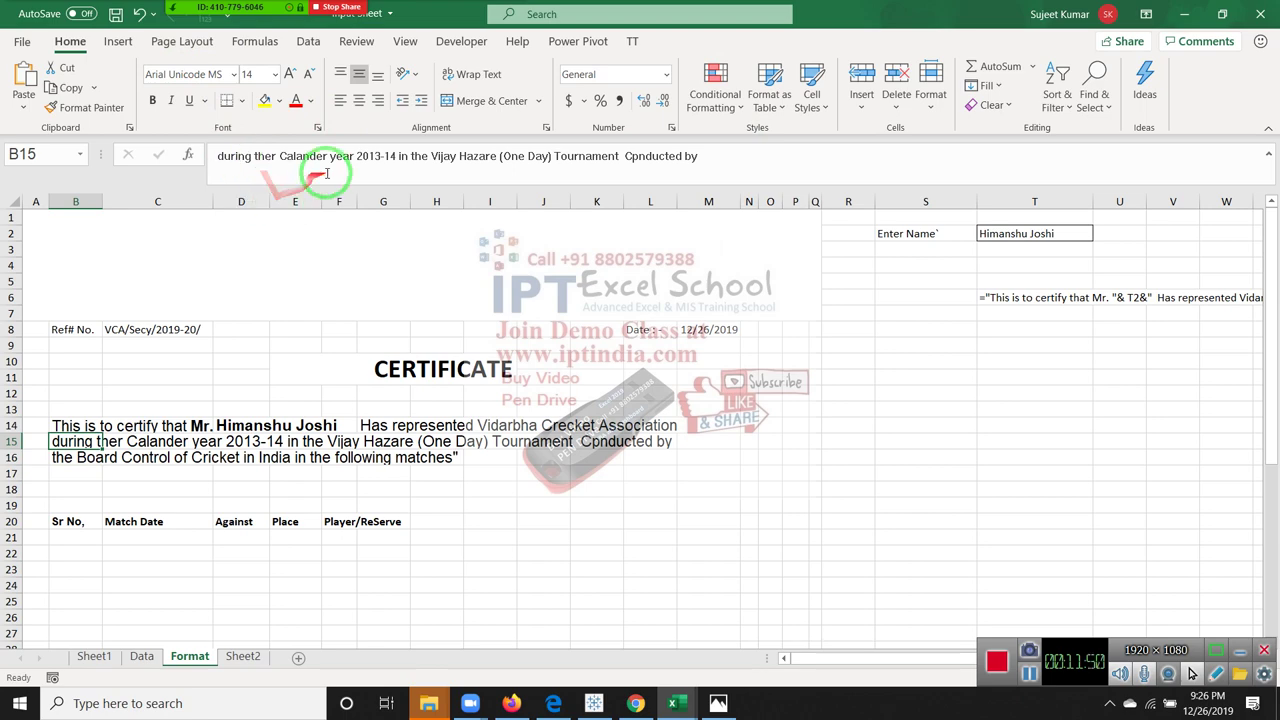
{"action": "key", "text": "alt+Tab"}
{"action": "key", "text": "alt+Tab"}
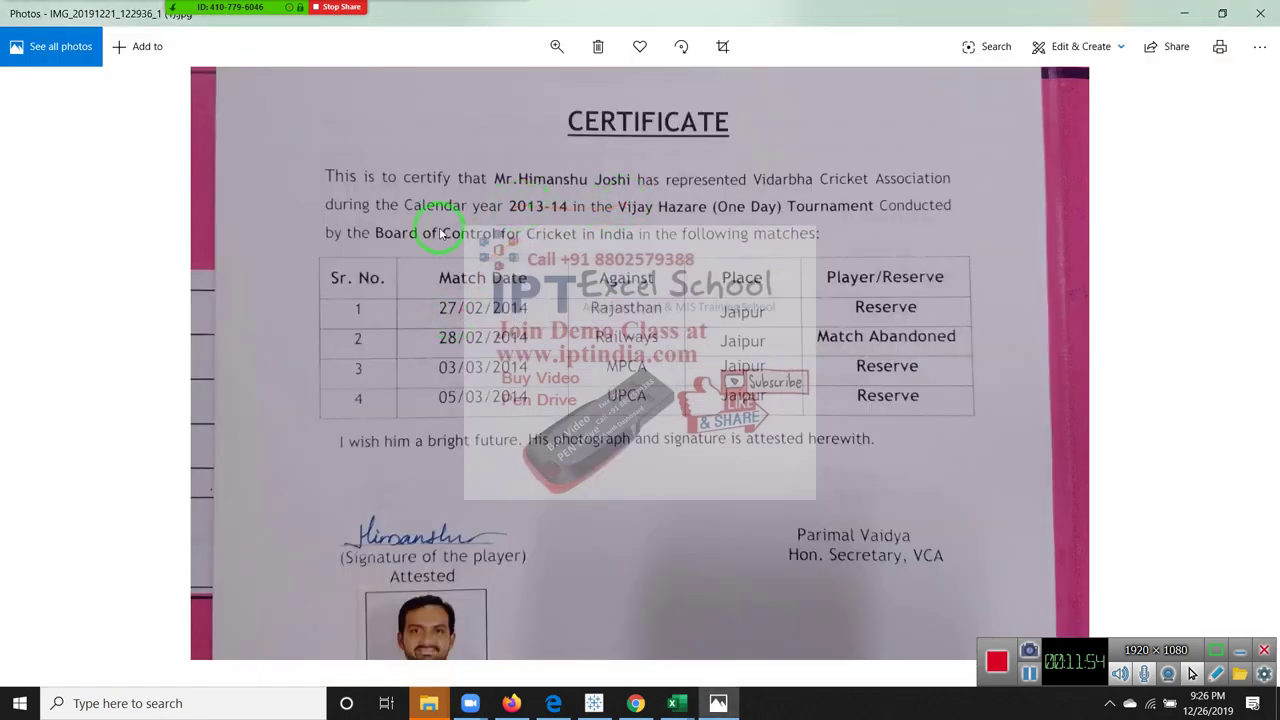
- Bold the year 2013-14 in B15's sentence line, comparing against the certificate photo
{"action": "key", "text": "alt+Tab"}
{"action": "key", "text": "alt+Tab"}
{"action": "key", "text": "alt+Tab"}
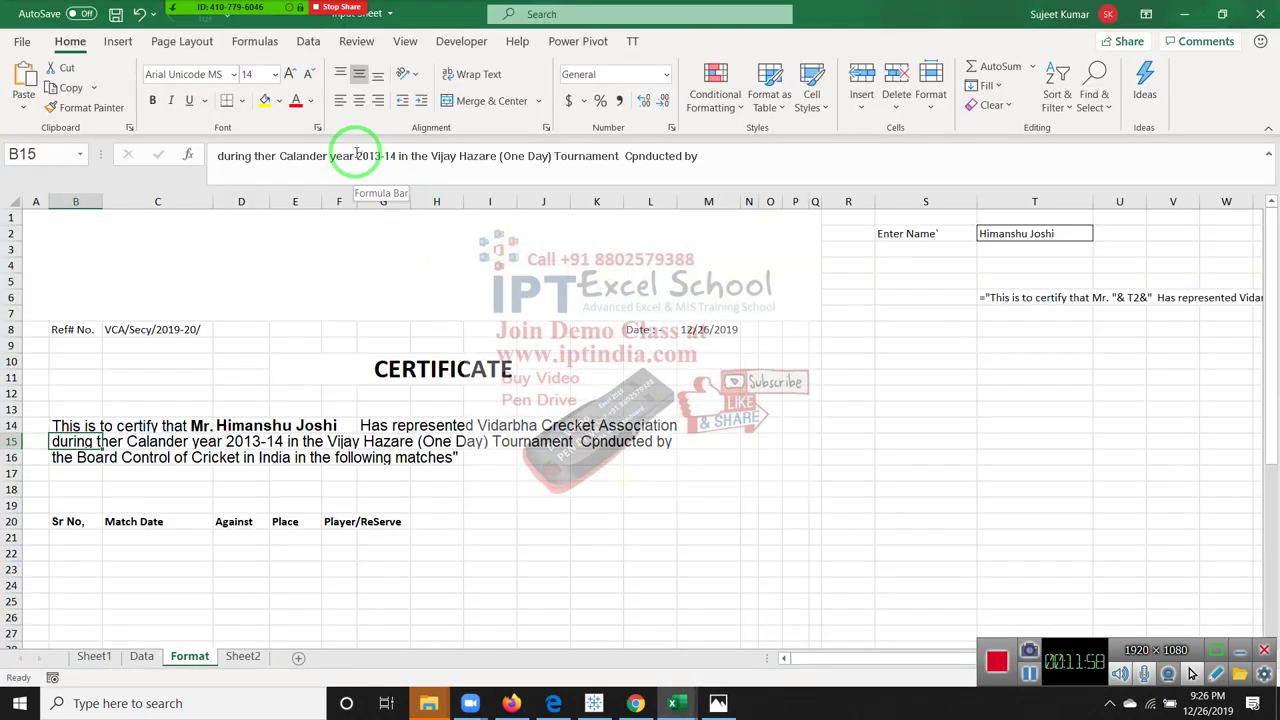
{"action": "left_click", "coordinate": [393, 156]}
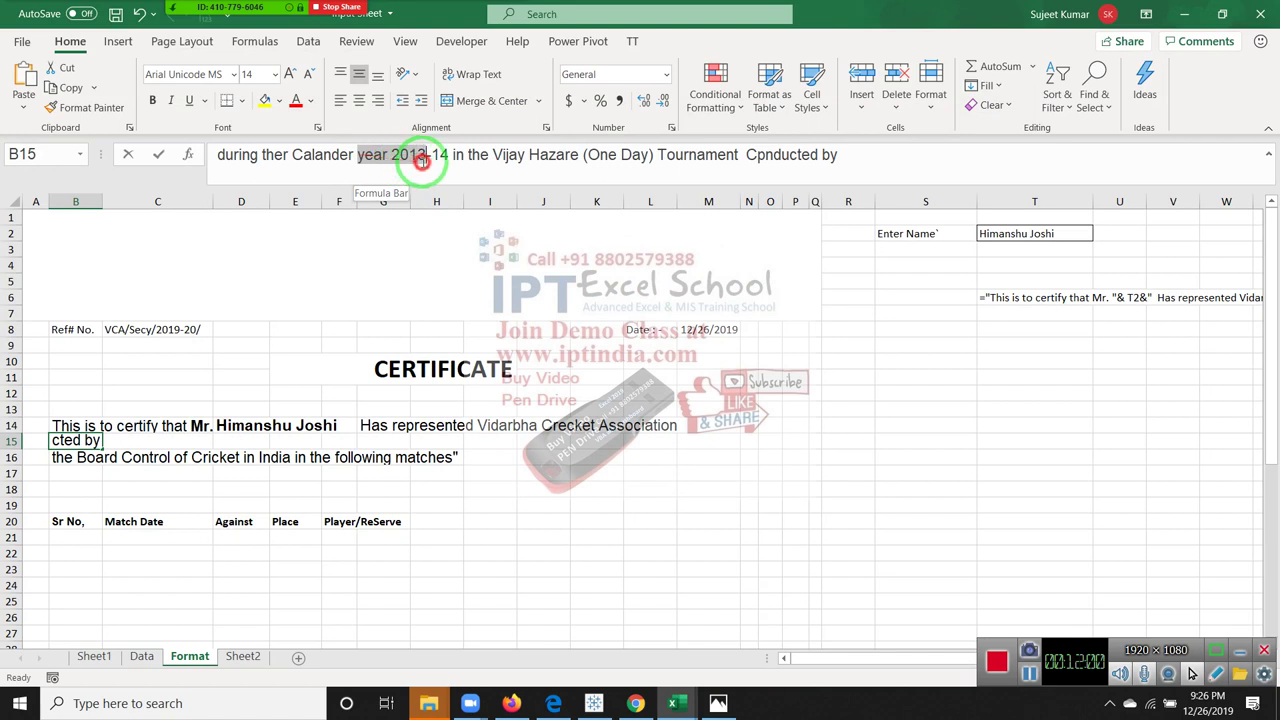
{"action": "left_click_drag", "start_coordinate": [392, 156], "coordinate": [449, 157]}
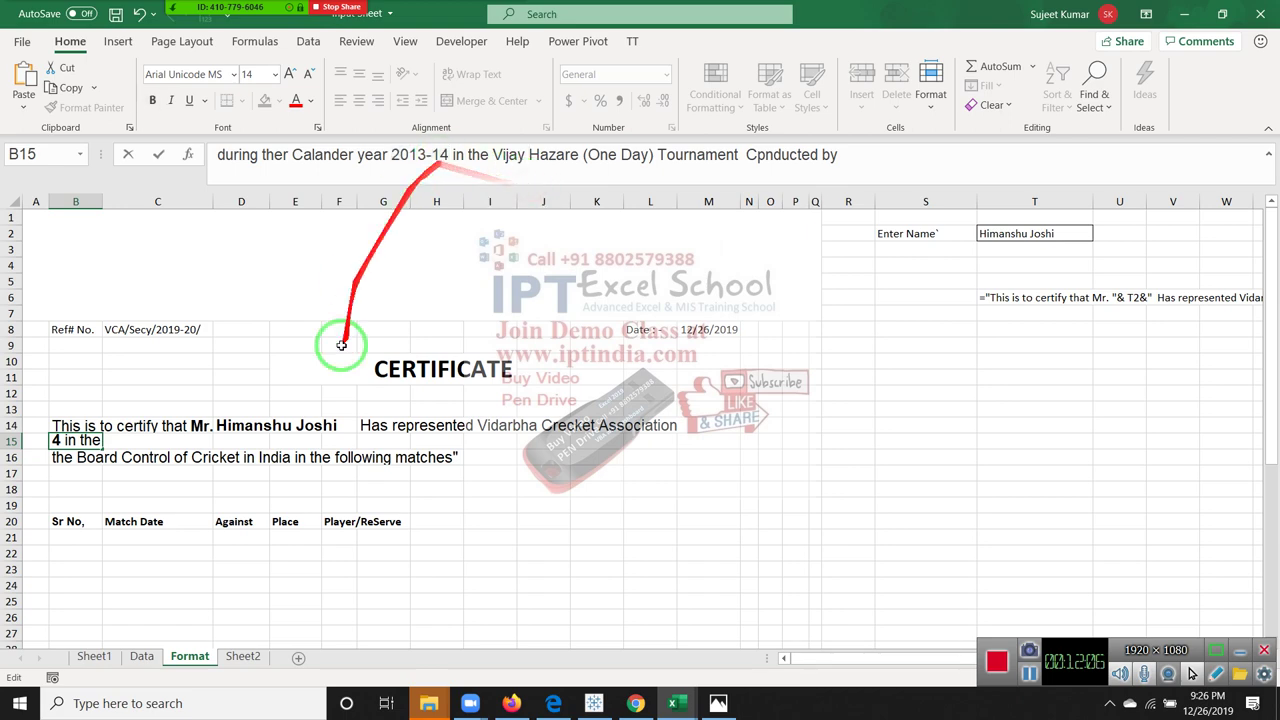
{"action": "left_click", "coordinate": [343, 447]}
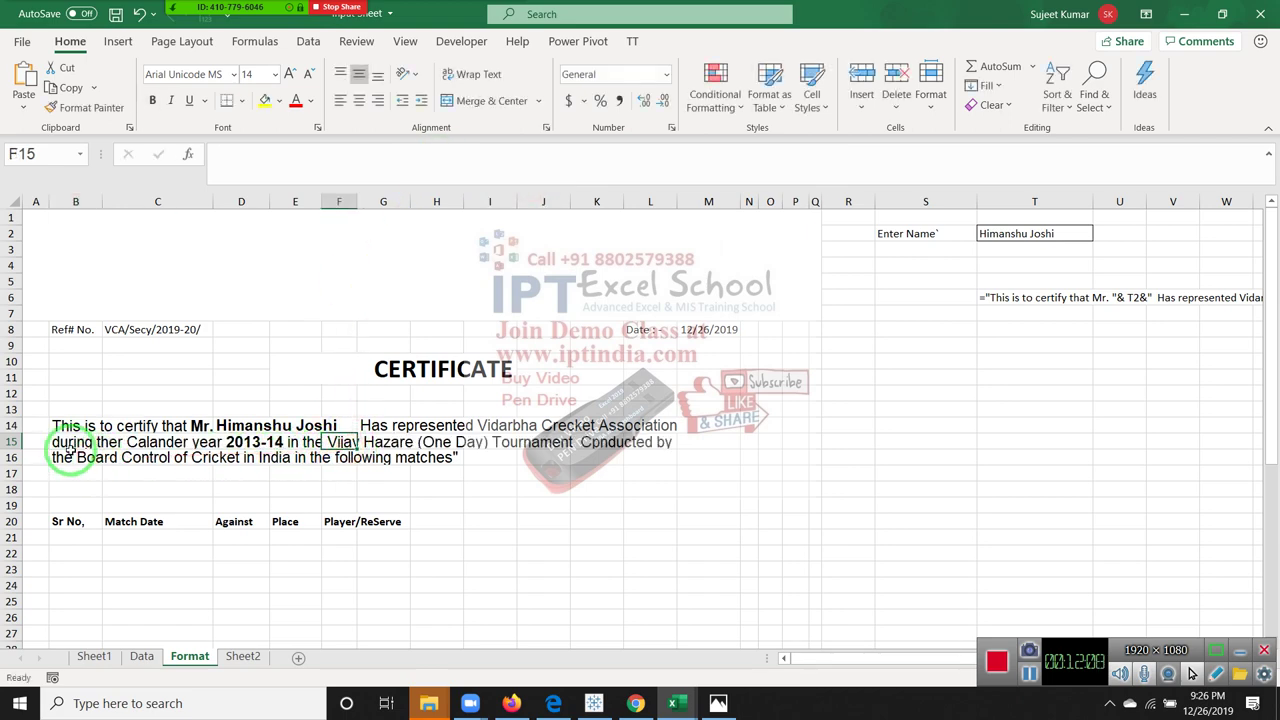
{"action": "key", "text": "alt+Tab"}
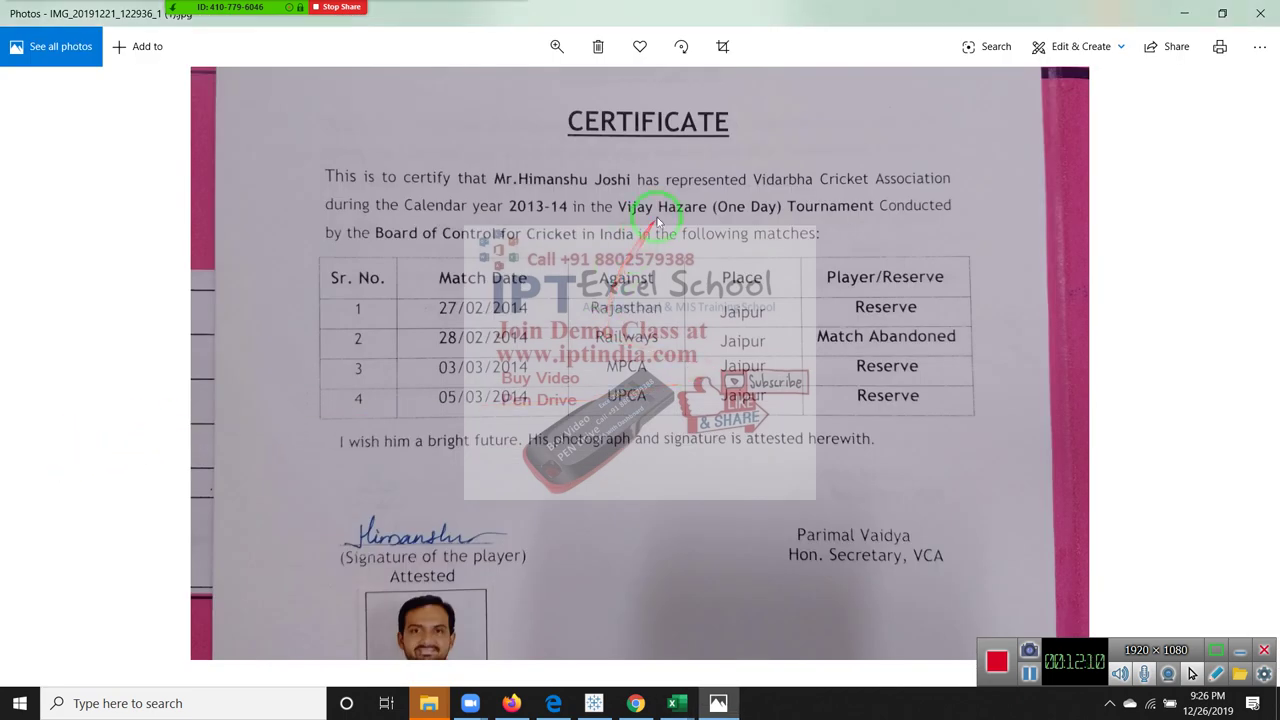
{"action": "key", "text": "alt+Tab"}
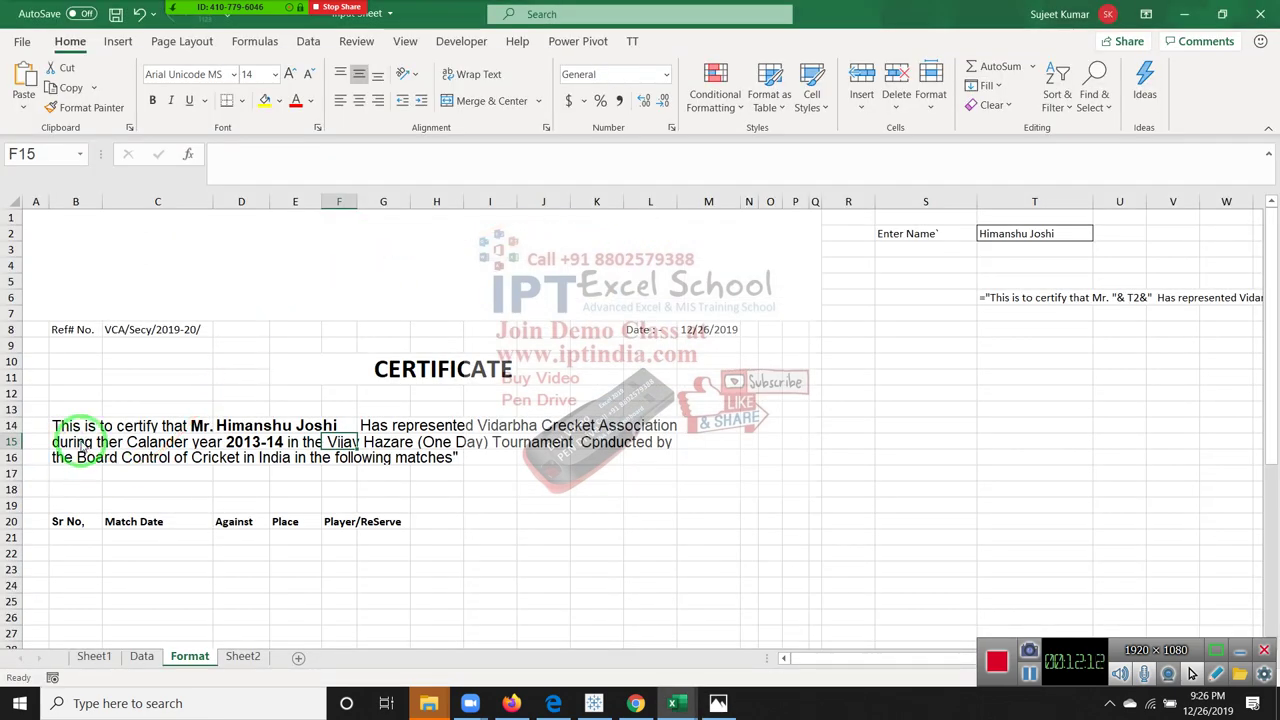
{"action": "key", "text": "alt+Tab"}
{"action": "key", "text": "alt+Tab"}
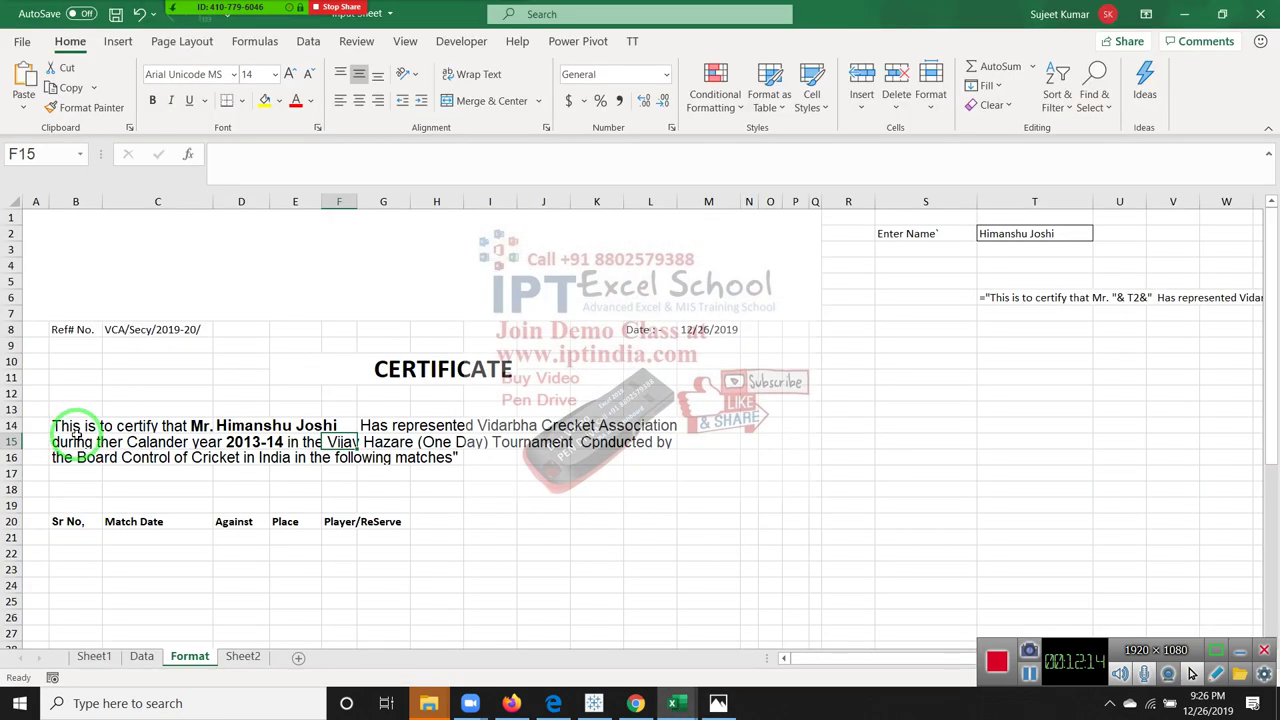
{"action": "left_click", "coordinate": [75, 437]}
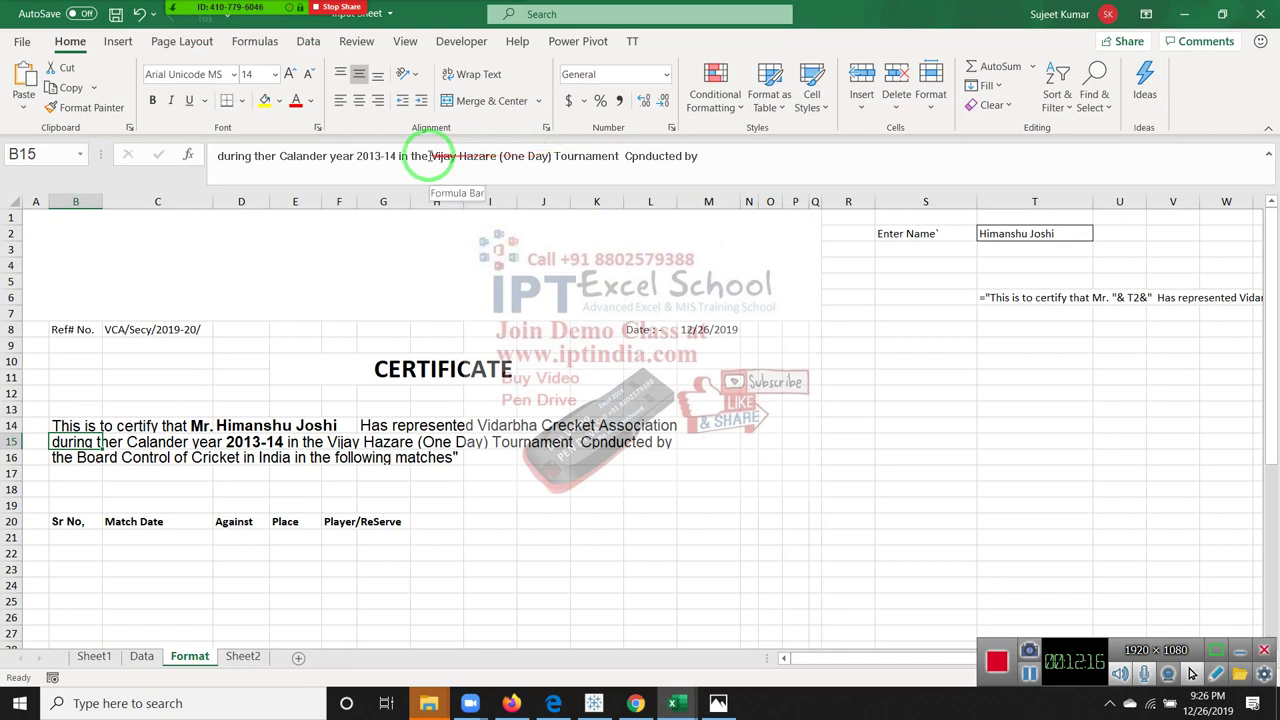
{"action": "left_click_drag", "start_coordinate": [430, 157], "coordinate": [739, 166]}
{"action": "key", "text": "Return"}
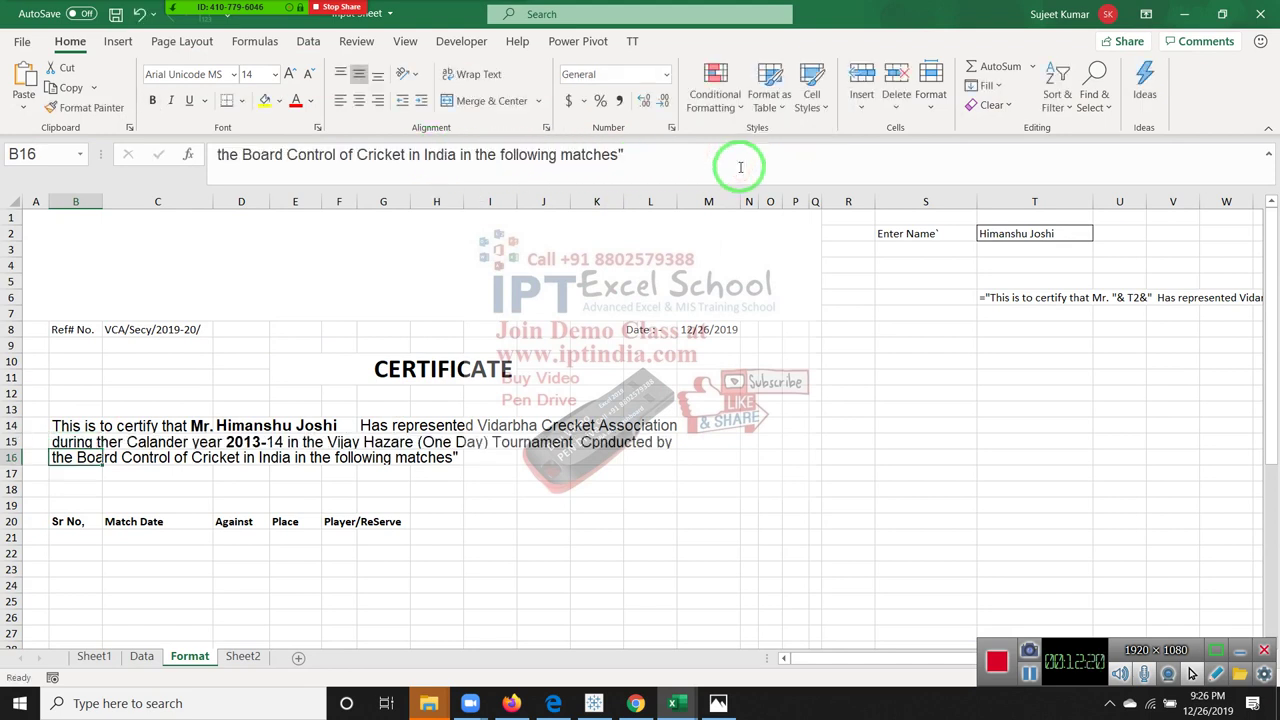
- Bold 'Vijay Hazare (One Day) Tournament' in B15's sentence line
{"action": "left_click", "coordinate": [62, 442]}
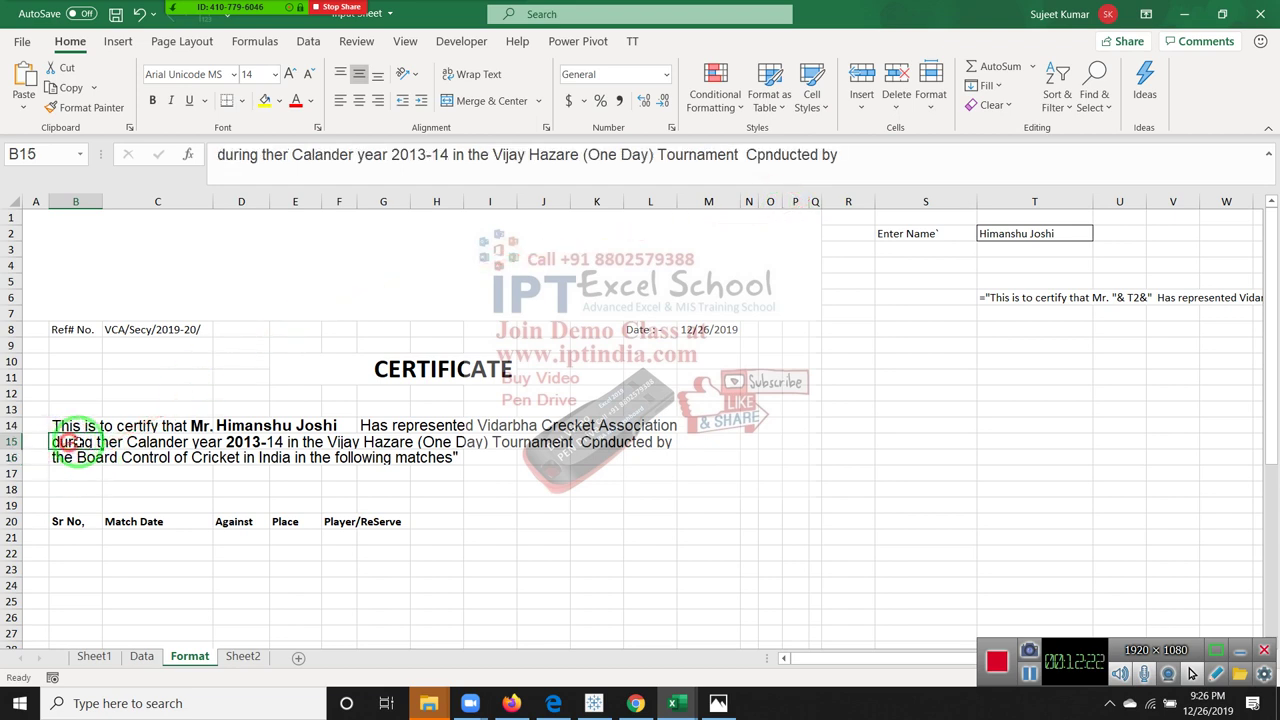
{"action": "left_click", "coordinate": [491, 155]}
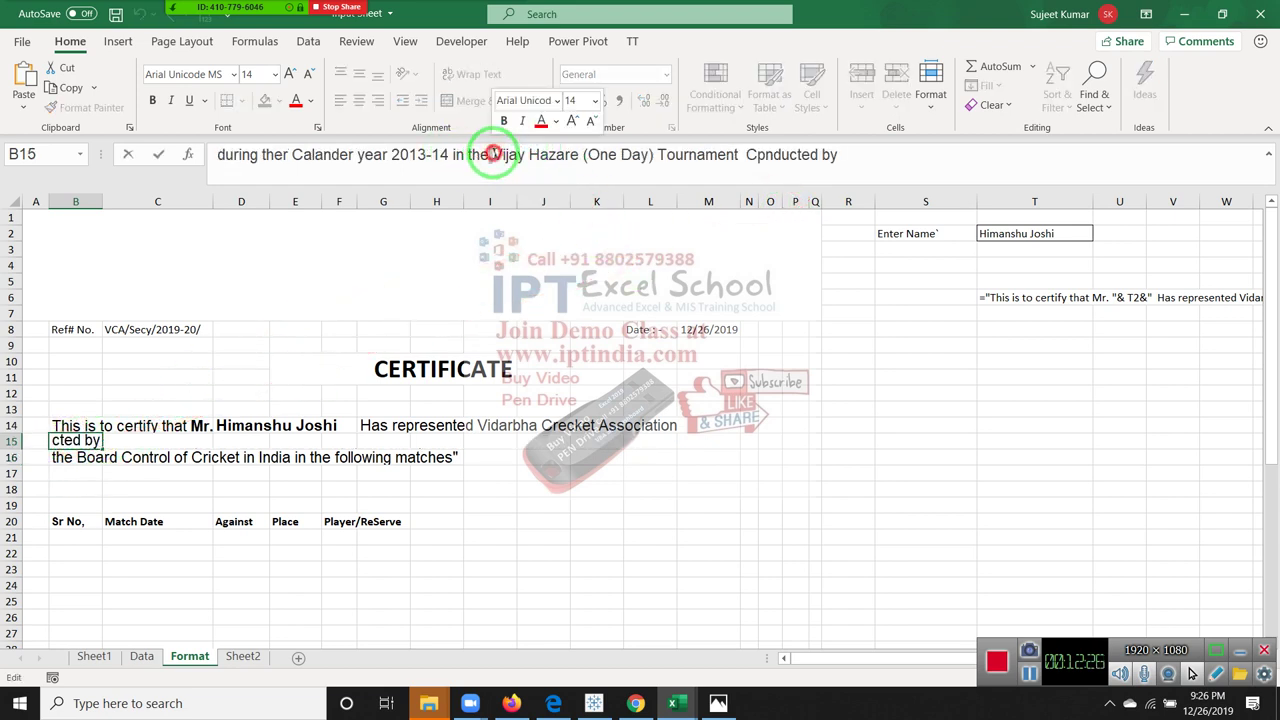
{"action": "left_click_drag", "start_coordinate": [493, 155], "coordinate": [742, 183]}
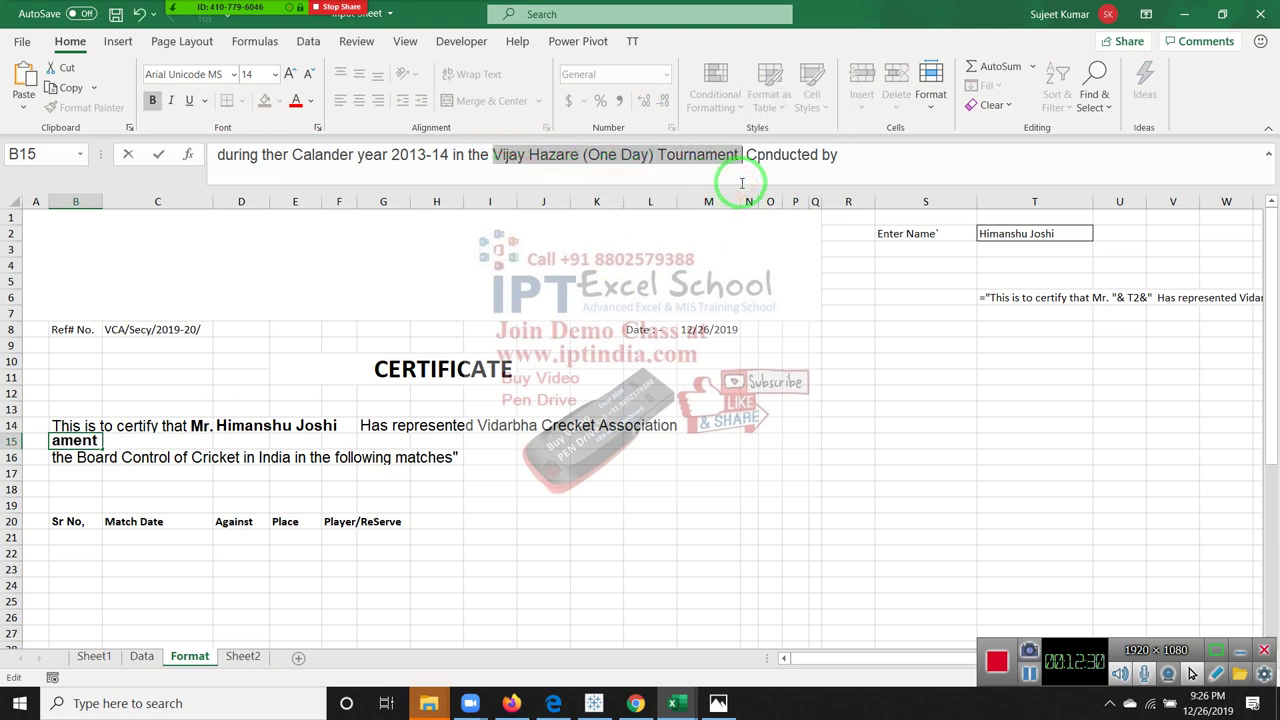
{"action": "key", "text": "Return"}
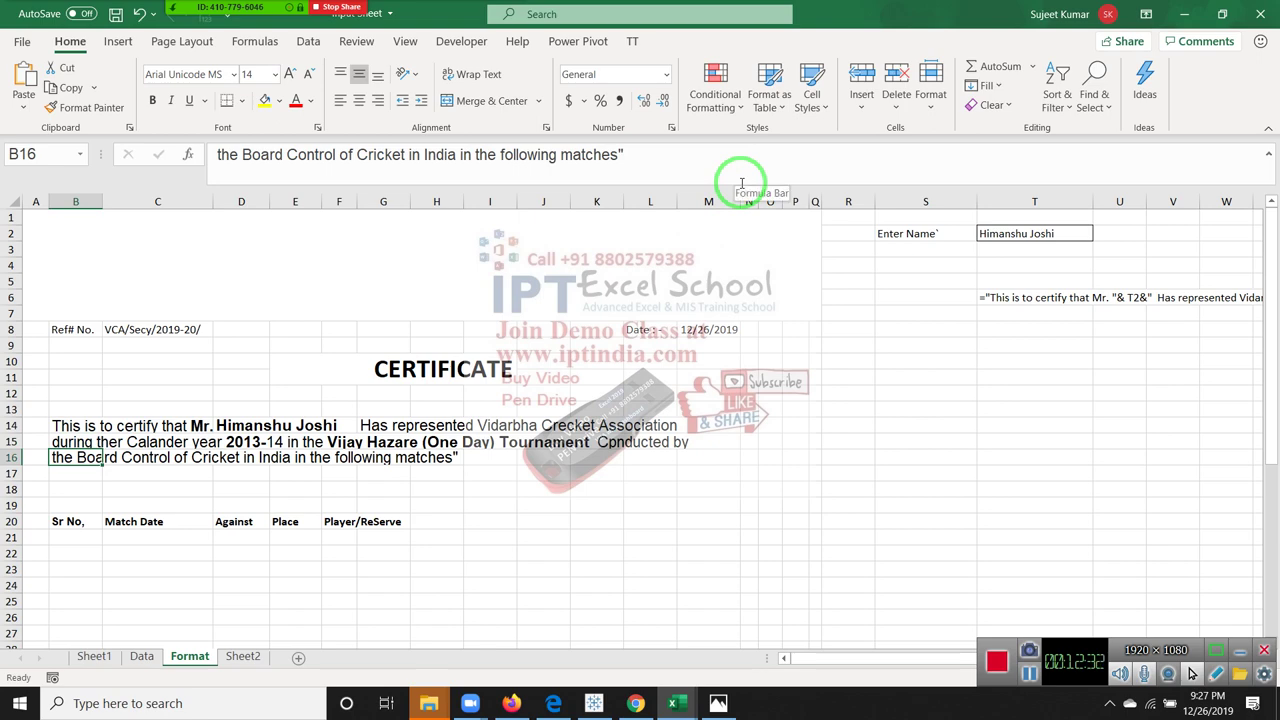
{"action": "key", "text": "alt+Tab"}
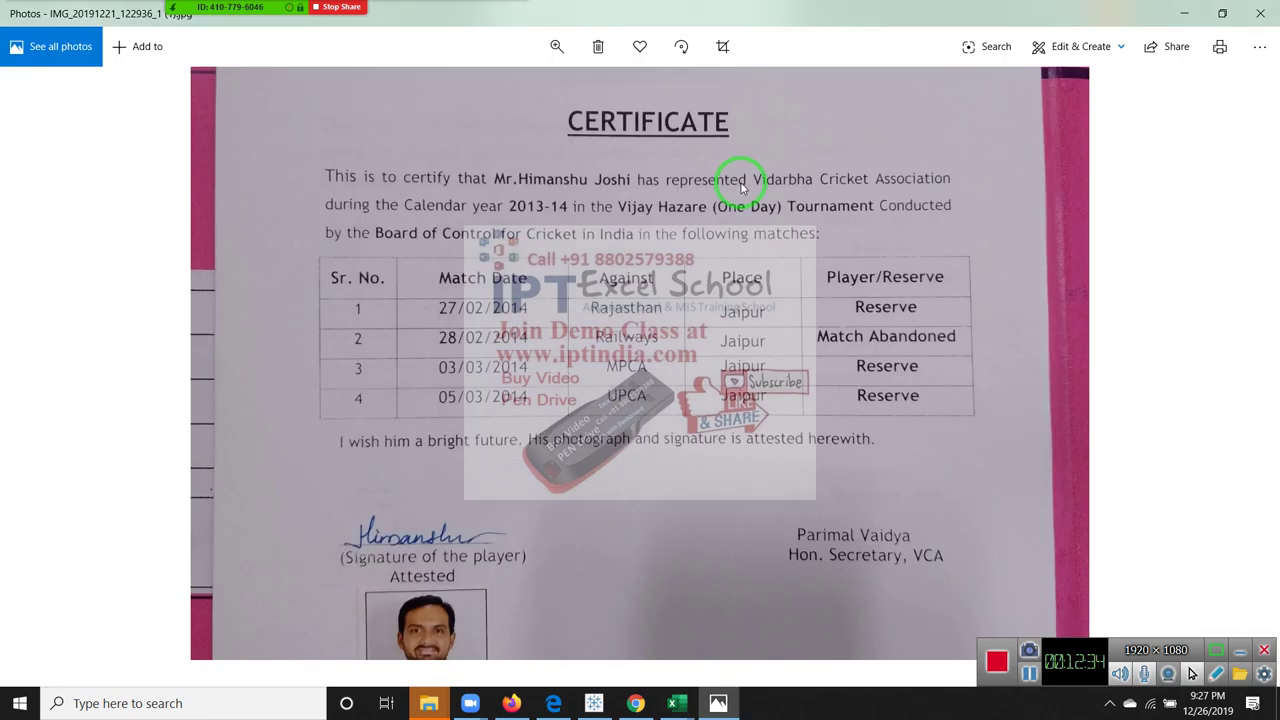
{"action": "key", "text": "alt+Tab"}
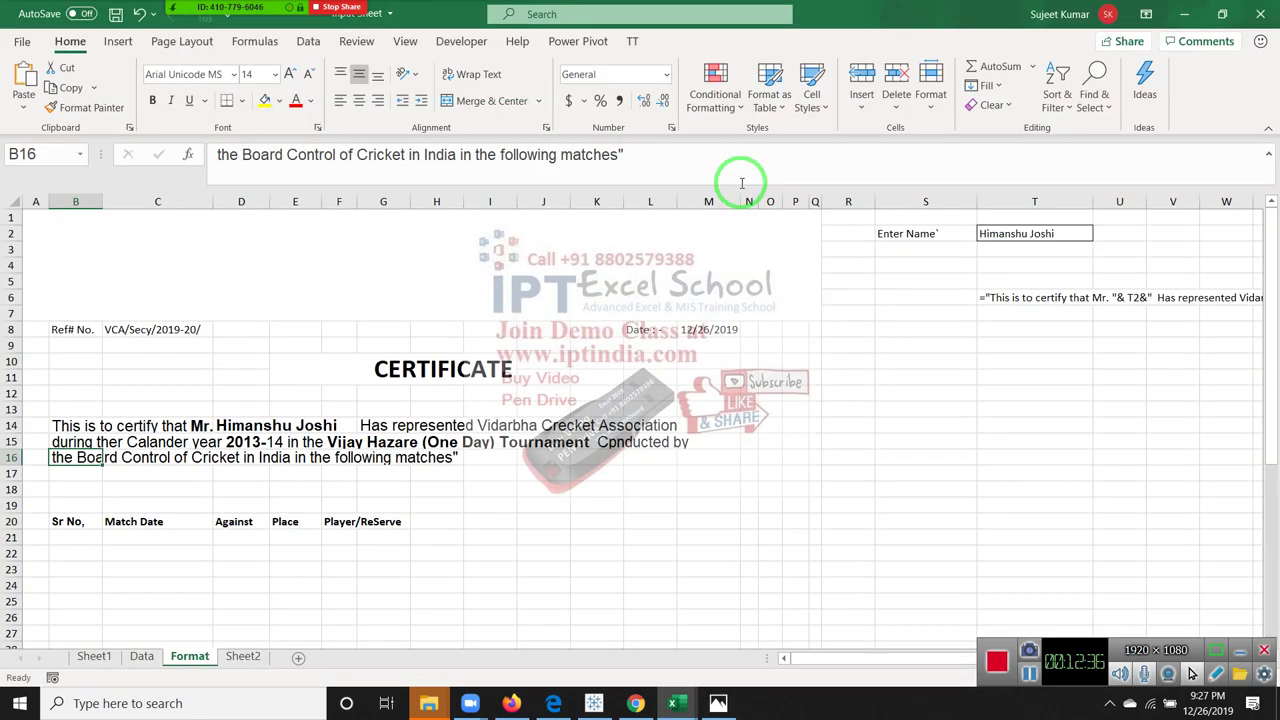
- End B16's line with ' :' so it reads 'in the following matches :'
{"action": "key", "text": "Up"}
{"action": "key", "text": "Down"}
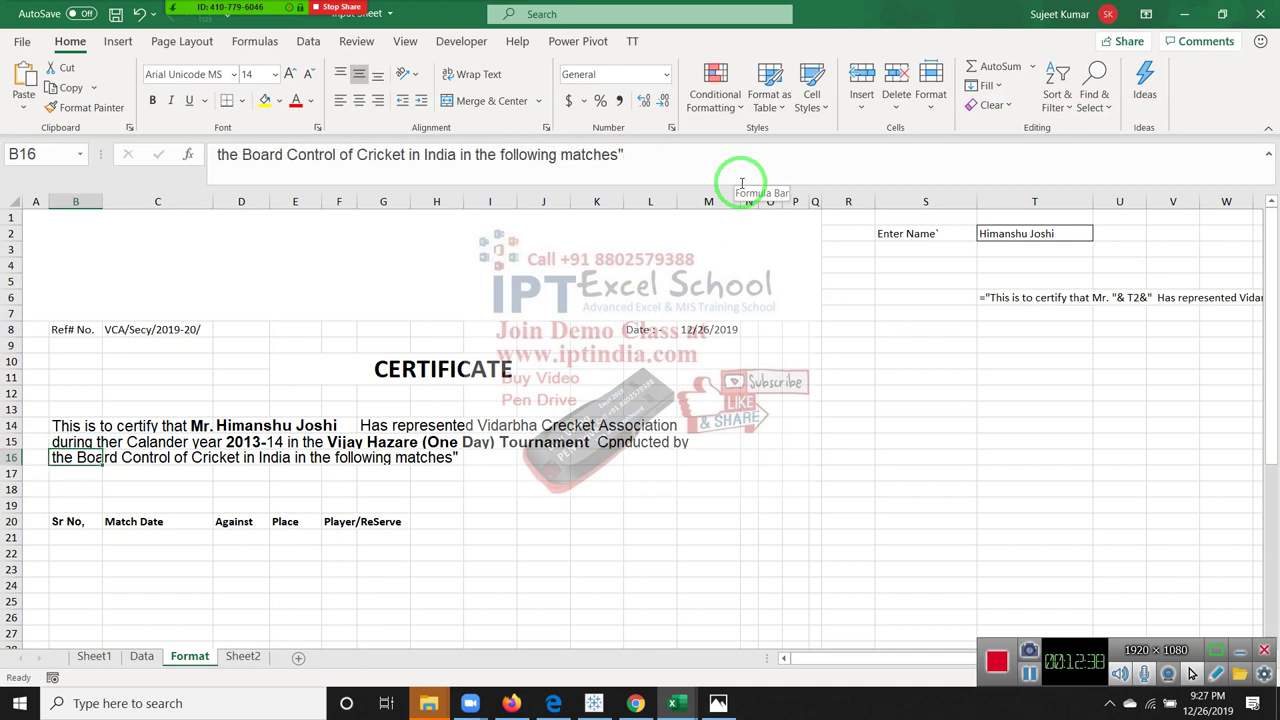
{"action": "left_click", "coordinate": [686, 148]}
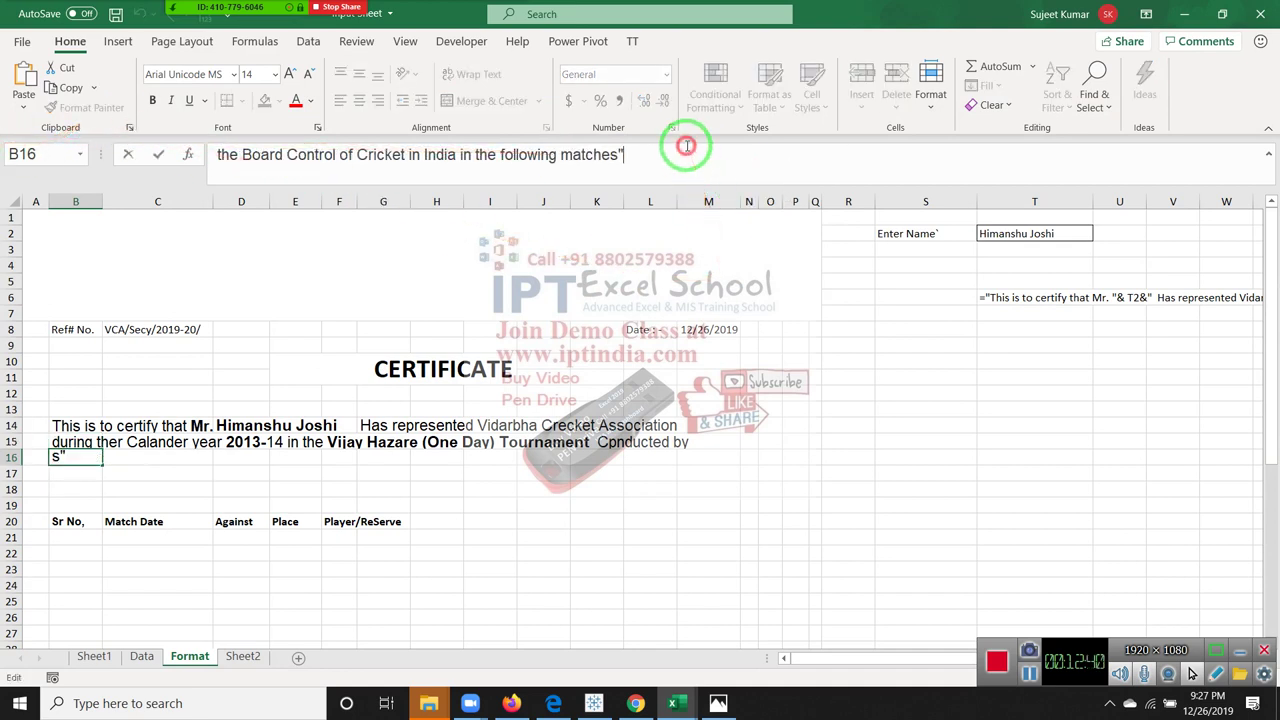
{"action": "key", "text": "Escape"}
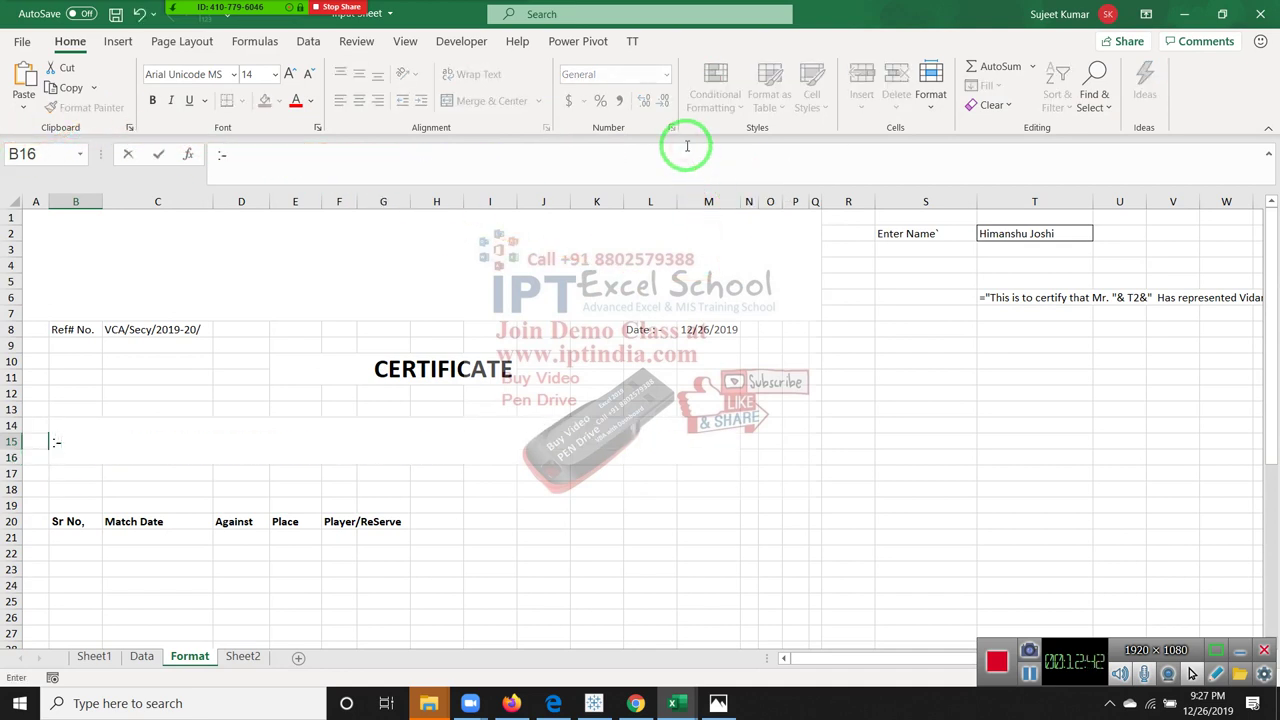
{"action": "key", "text": "alt+Tab"}
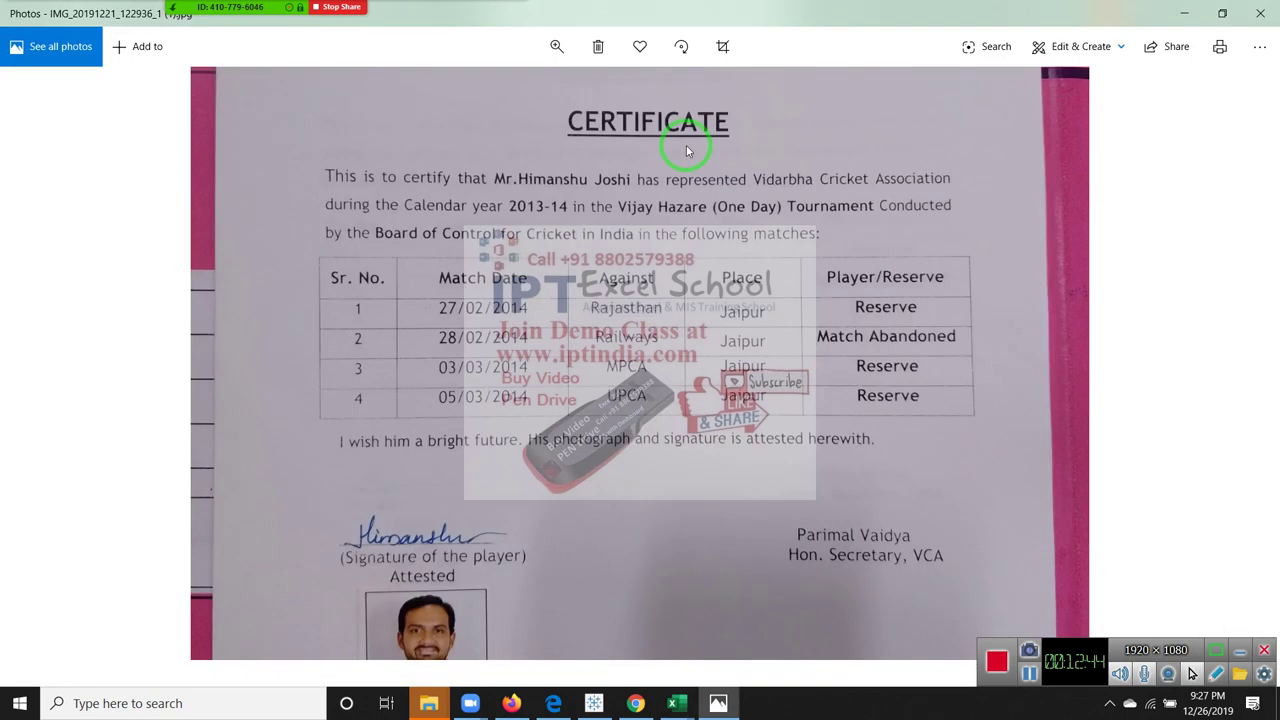
{"action": "key", "text": "alt+Tab"}
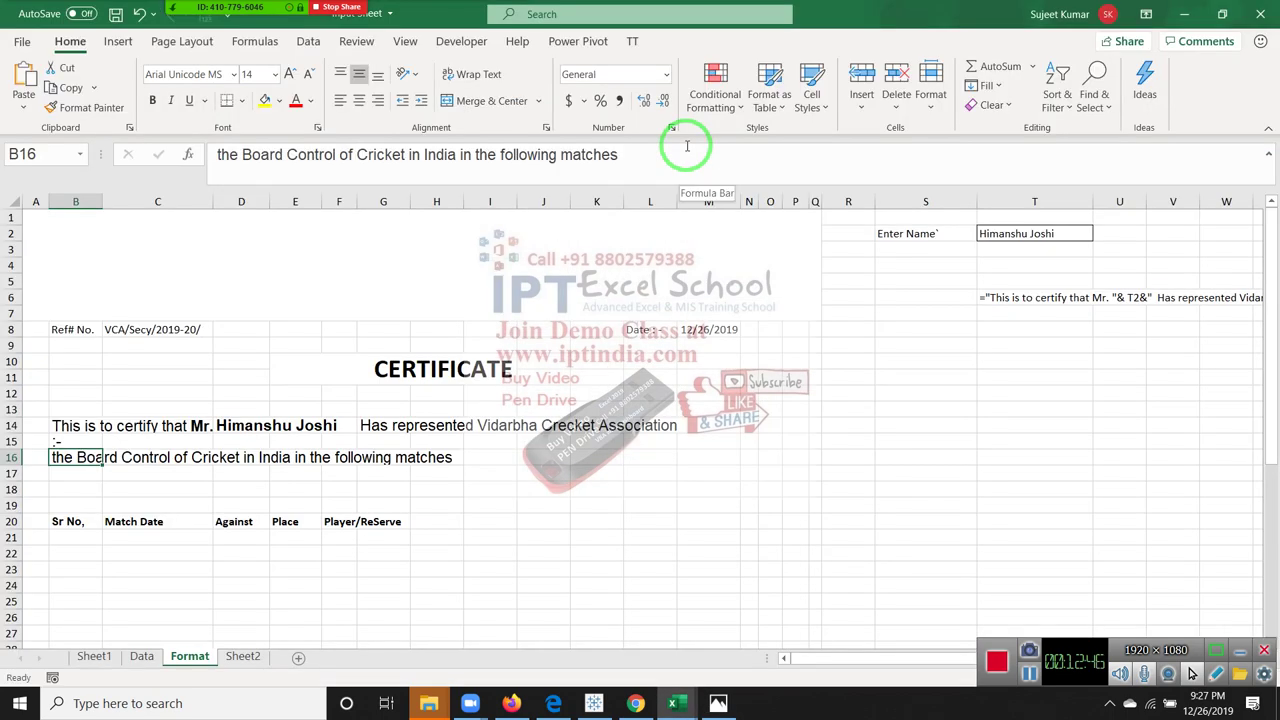
{"action": "key", "text": "Up"}
{"action": "key", "text": "Down"}
{"action": "left_click", "coordinate": [660, 146]}
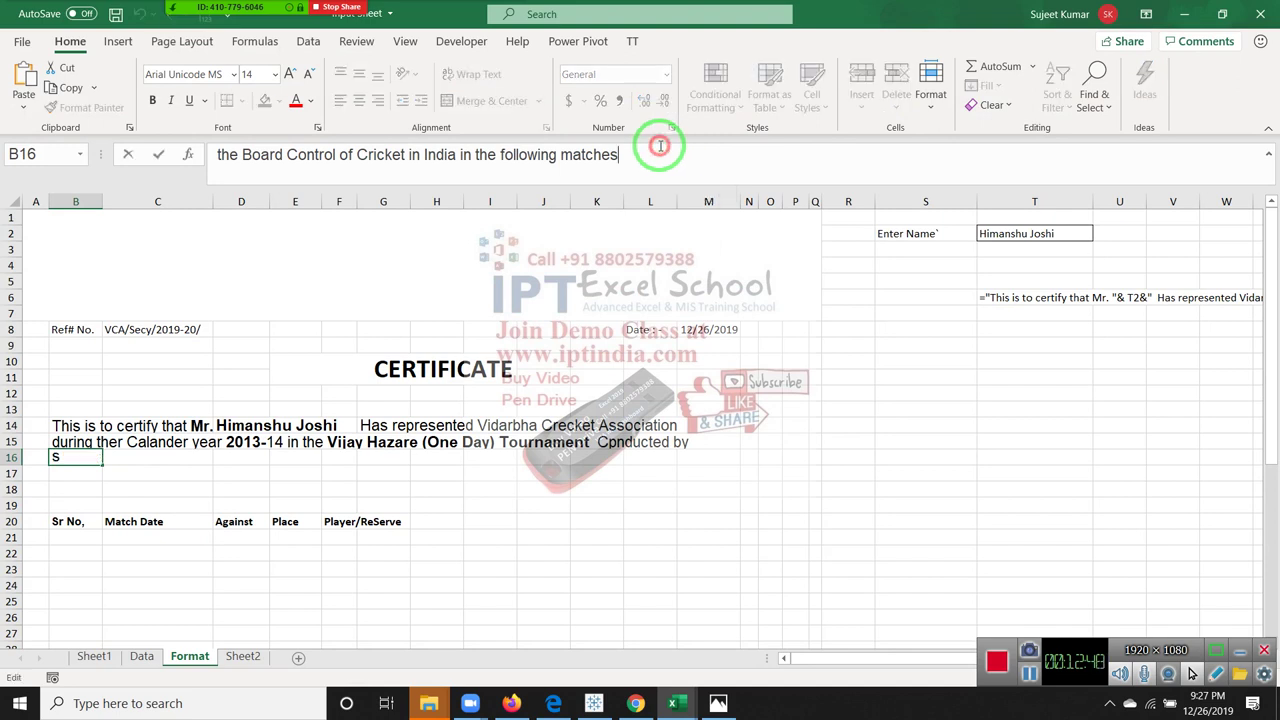
{"action": "type", "text": ":"}
{"action": "key", "text": "Return"}
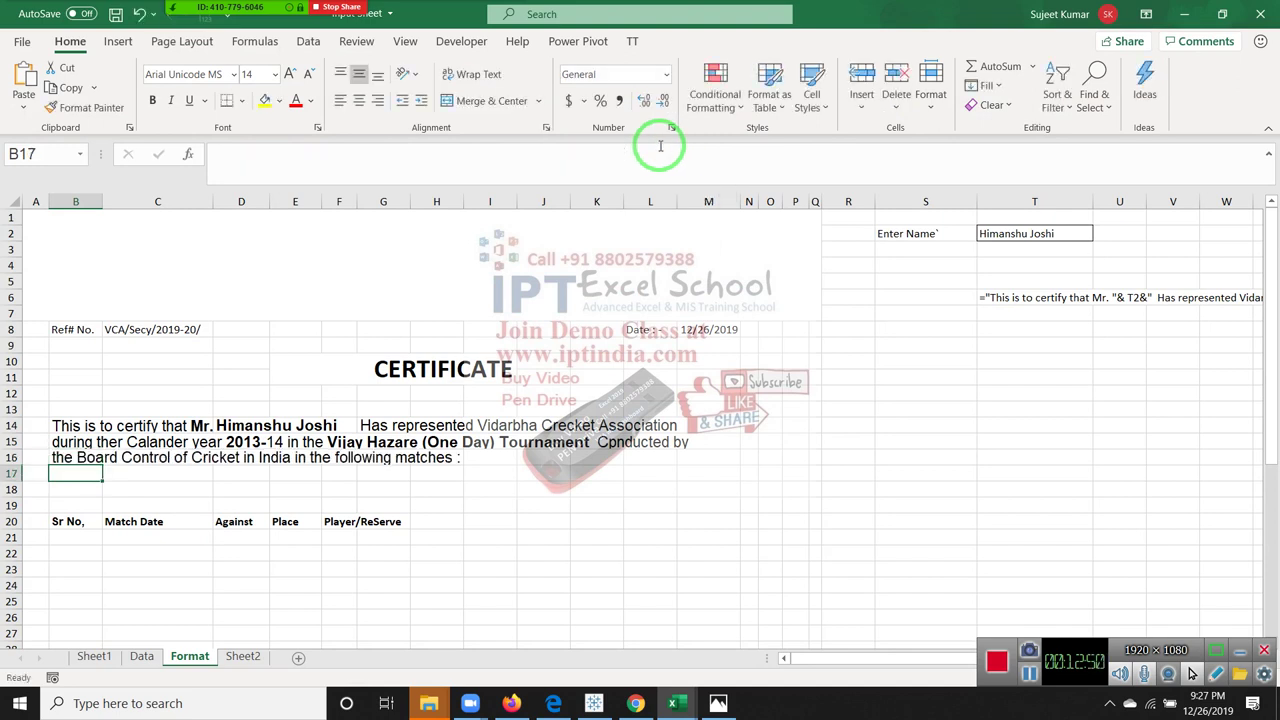
{"action": "key", "text": "Down"}
{"action": "key", "text": "Down"}
{"action": "key", "text": "Down"}
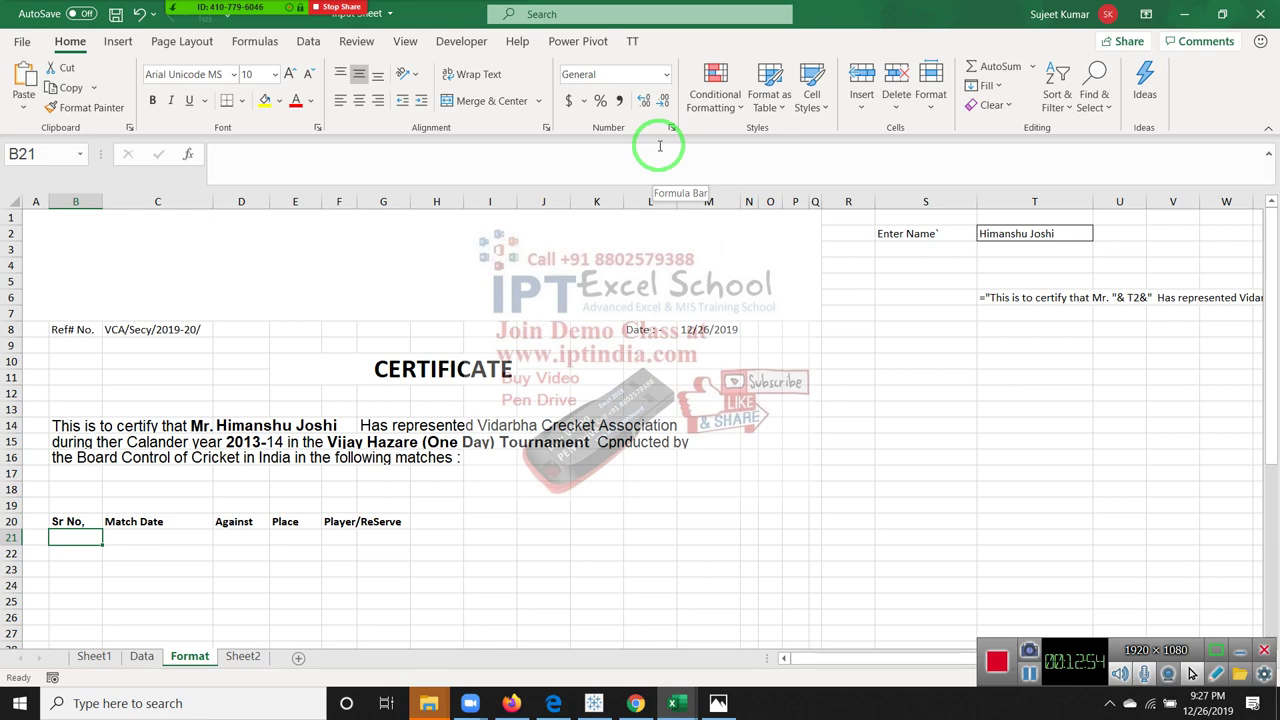
- Delete the helper sentence formula in T6
{"action": "scroll", "coordinate": [640, 300], "scroll_direction": "down", "scroll_amount": 1}
{"action": "scroll", "coordinate": [640, 300], "scroll_direction": "down", "scroll_amount": 1}
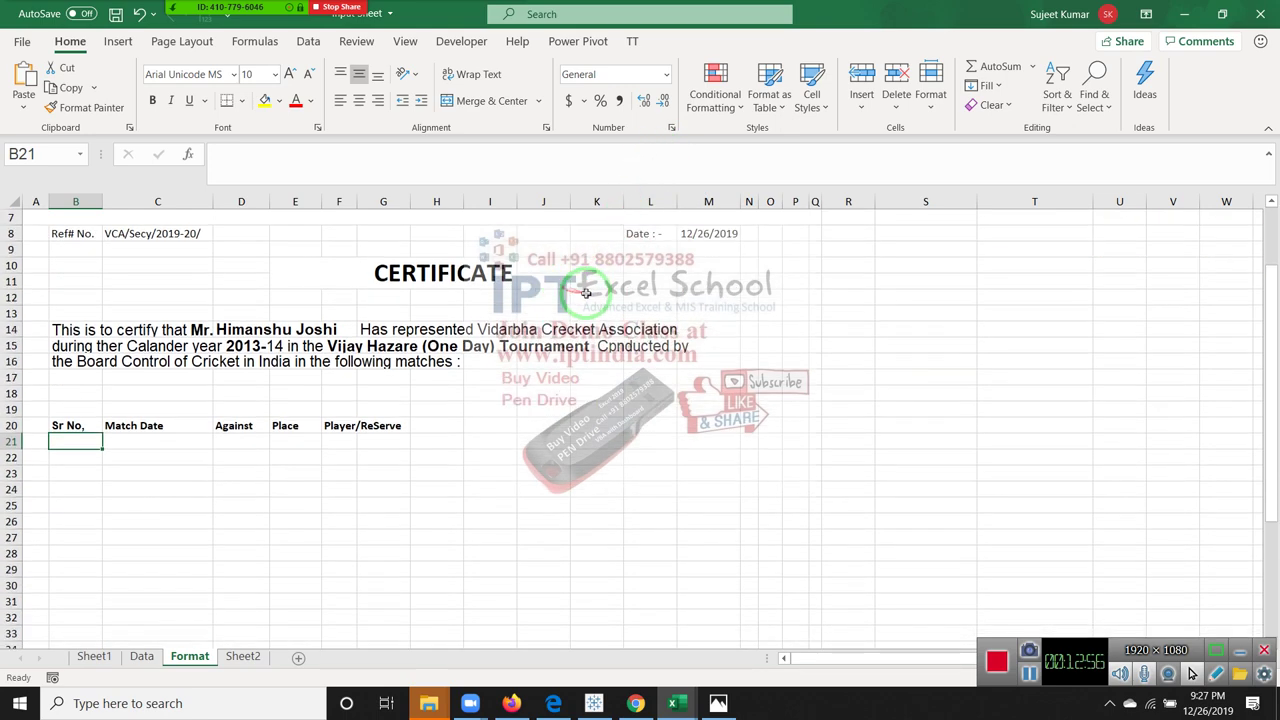
{"action": "scroll", "coordinate": [640, 300], "scroll_direction": "up", "scroll_amount": 1}
{"action": "scroll", "coordinate": [640, 300], "scroll_direction": "up", "scroll_amount": 1}
{"action": "left_click_drag", "start_coordinate": [600, 300], "coordinate": [1040, 277]}
{"action": "left_click", "coordinate": [1030, 296]}
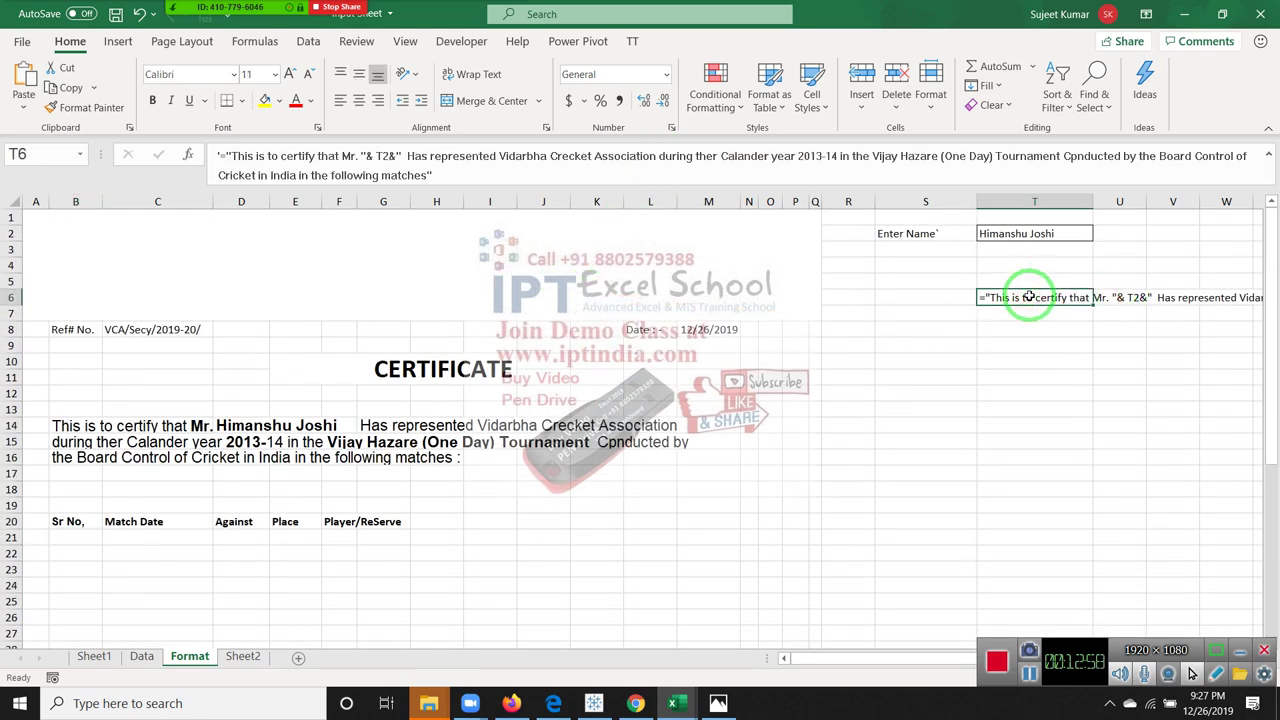
{"action": "key", "text": "Delete"}
{"action": "key", "text": "Up"}
{"action": "key", "text": "Up"}
{"action": "key", "text": "Up"}
{"action": "key", "text": "Up"}
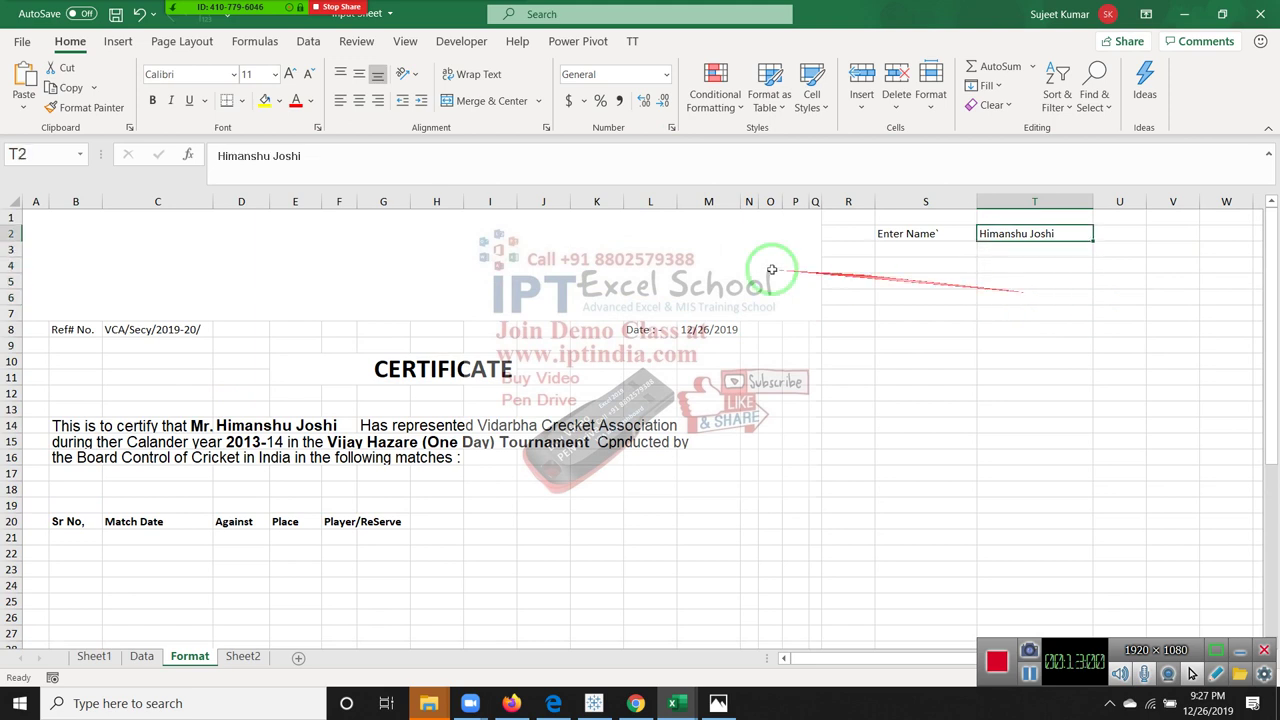
- Enter serial number 1 in B21 under the Sr No, header
{"action": "left_click", "coordinate": [85, 540]}
{"action": "type", "text": "1"}
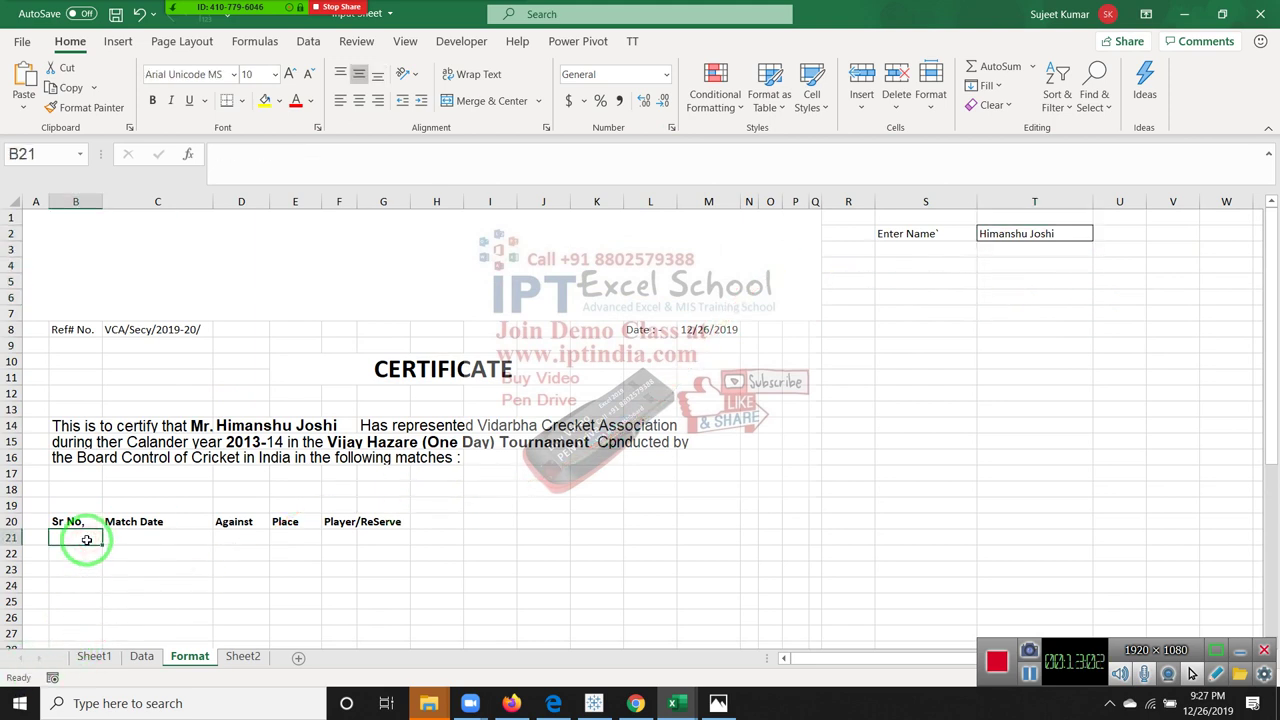
{"action": "key", "text": "Return"}
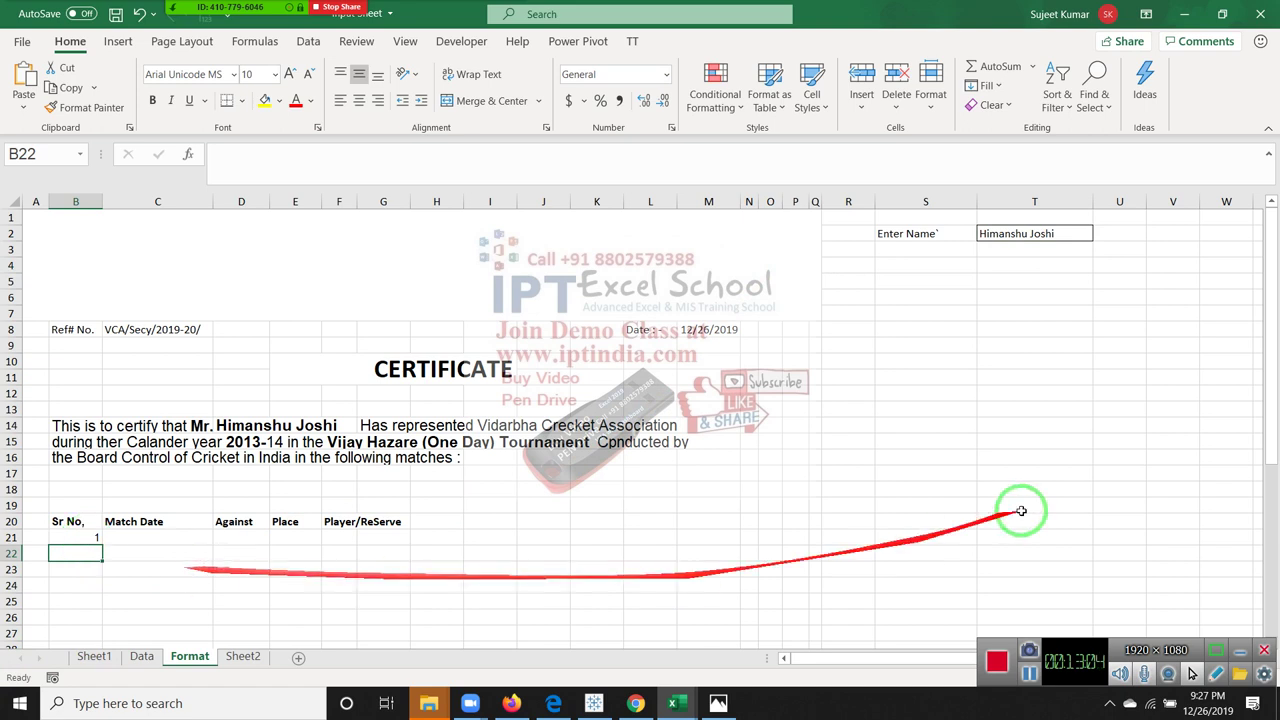
{"action": "left_click", "coordinate": [1123, 231]}
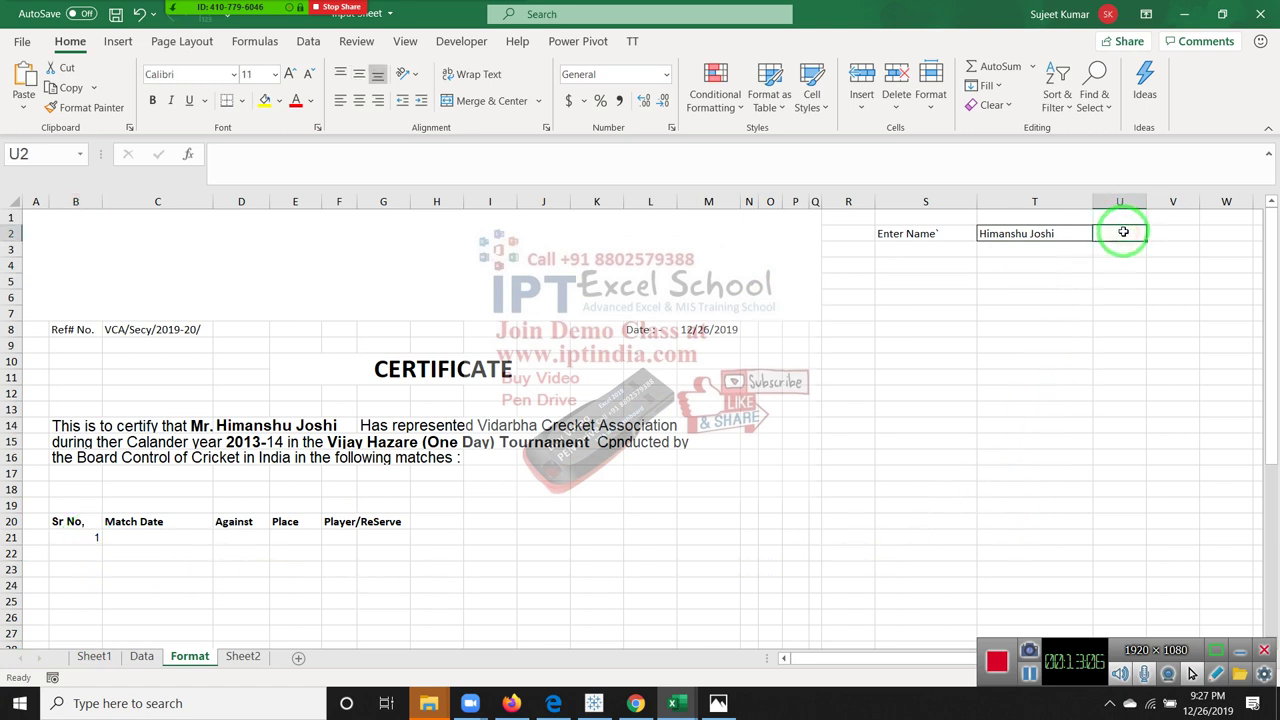
- Enter =COUNTIF(Data!B:B,Format!T2) in U2, giving a count of 8
{"action": "type", "text": "=co"}
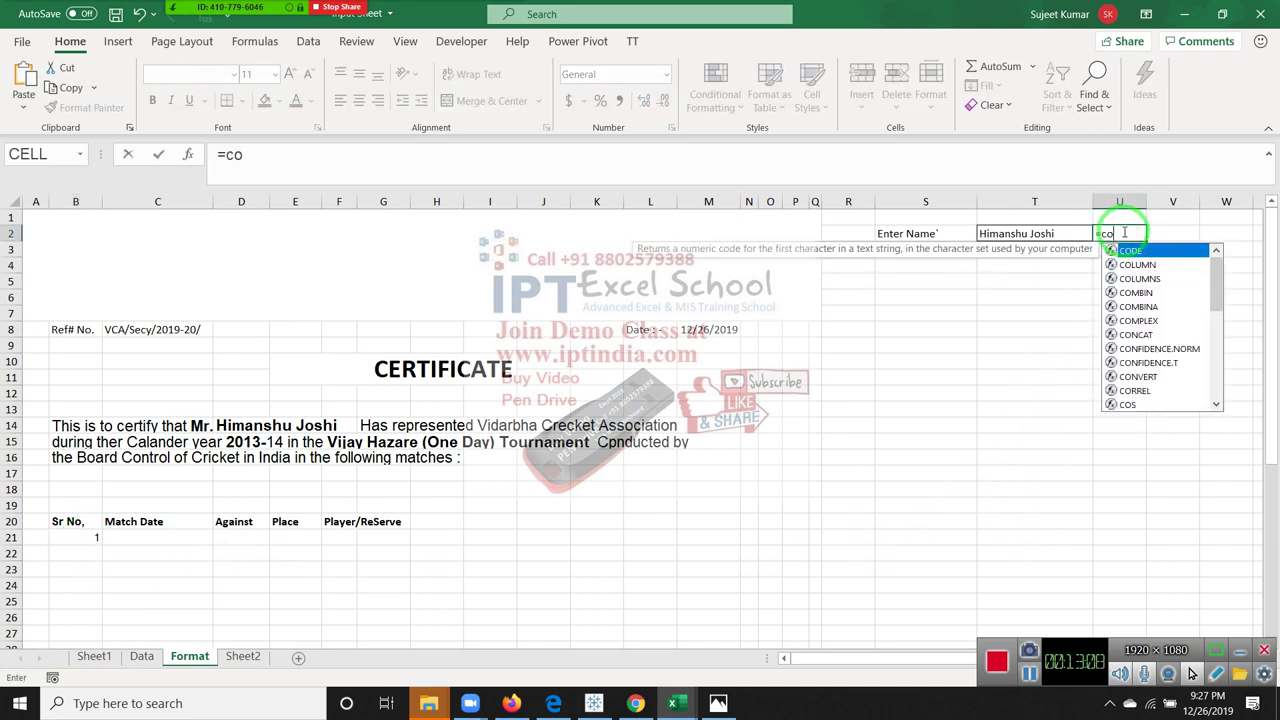
{"action": "type", "text": "un"}
{"action": "key", "text": "Down"}
{"action": "key", "text": "Down"}
{"action": "key", "text": "Down"}
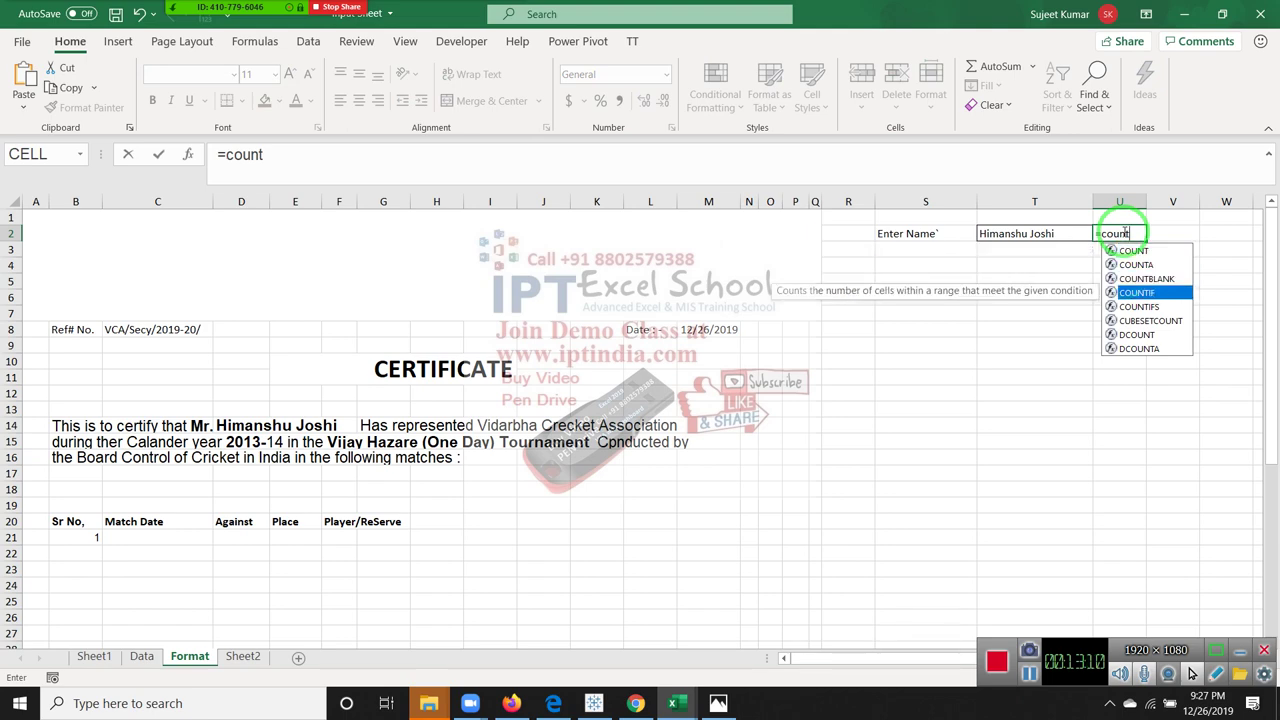
{"action": "key", "text": "Tab"}
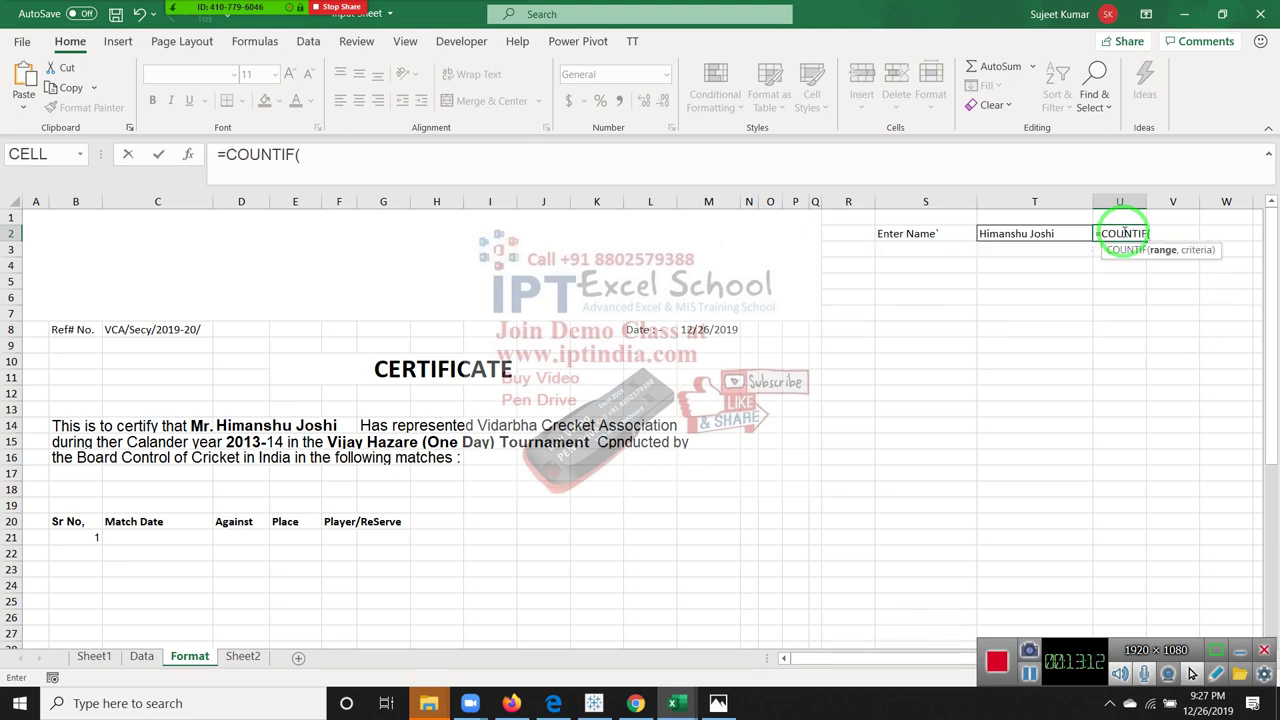
{"action": "left_click", "coordinate": [141, 656]}
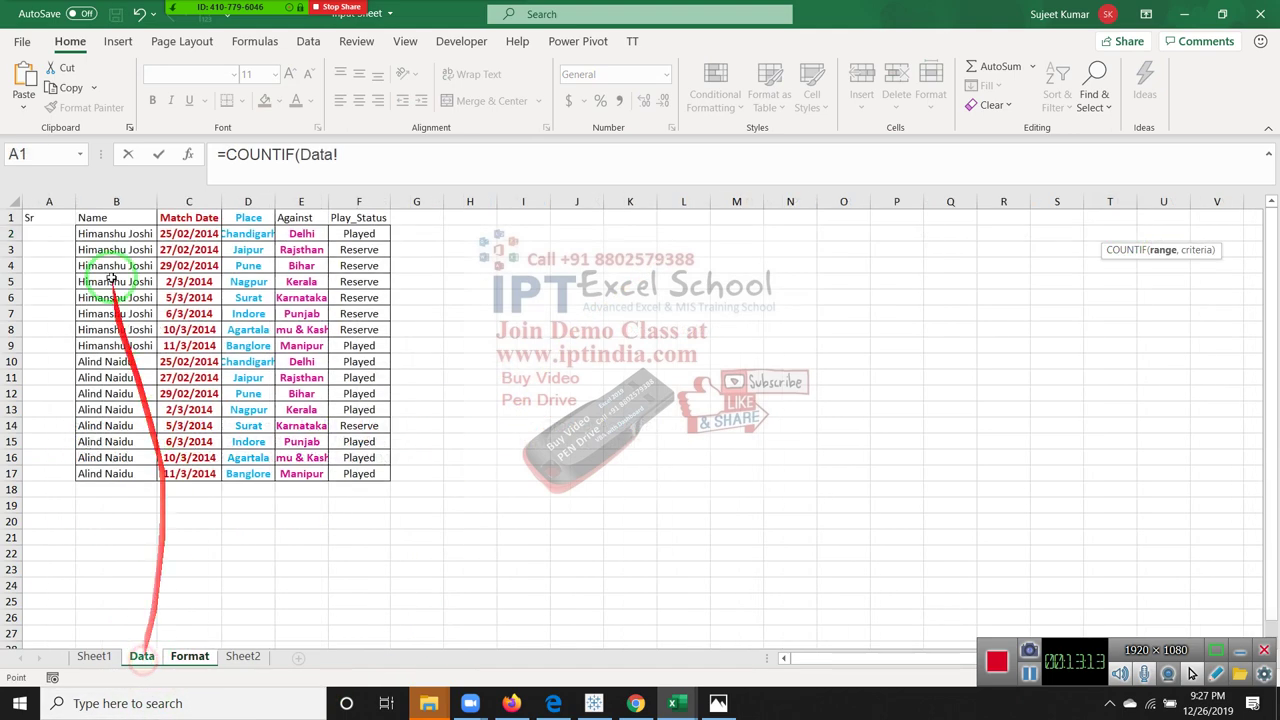
{"action": "left_click", "coordinate": [106, 200]}
{"action": "type", "text": ","}
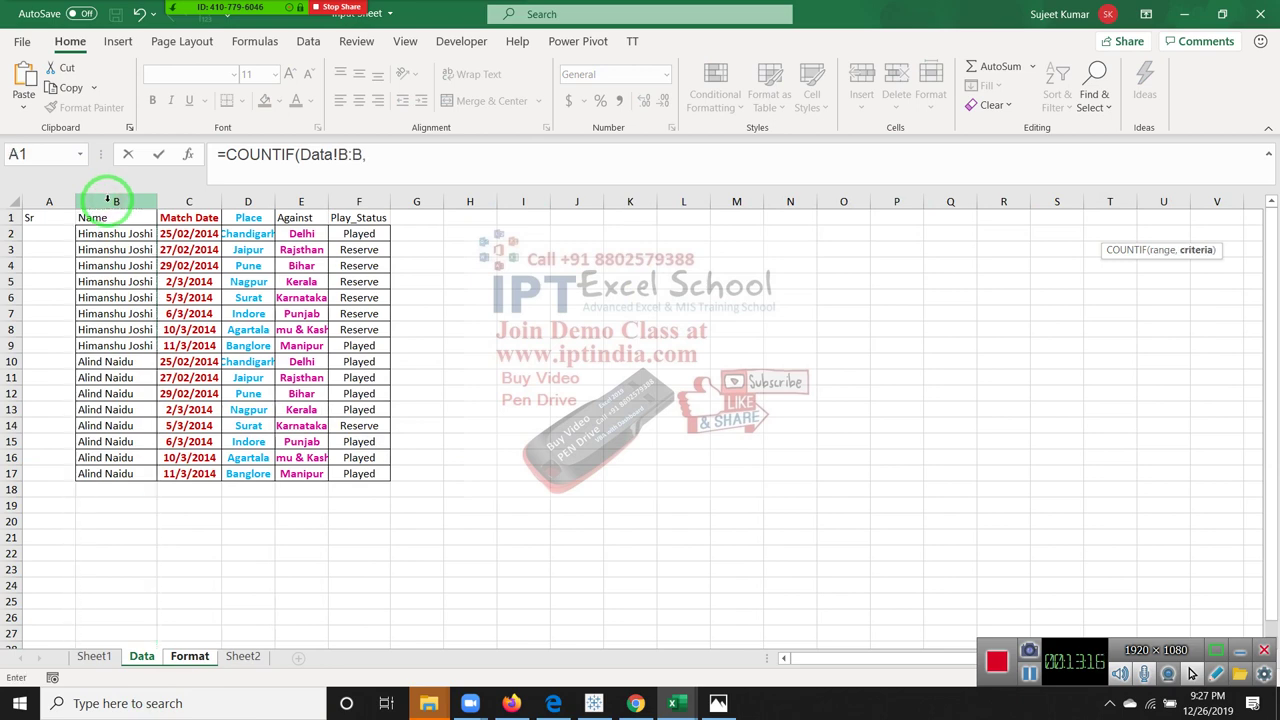
{"action": "left_click", "coordinate": [190, 656]}
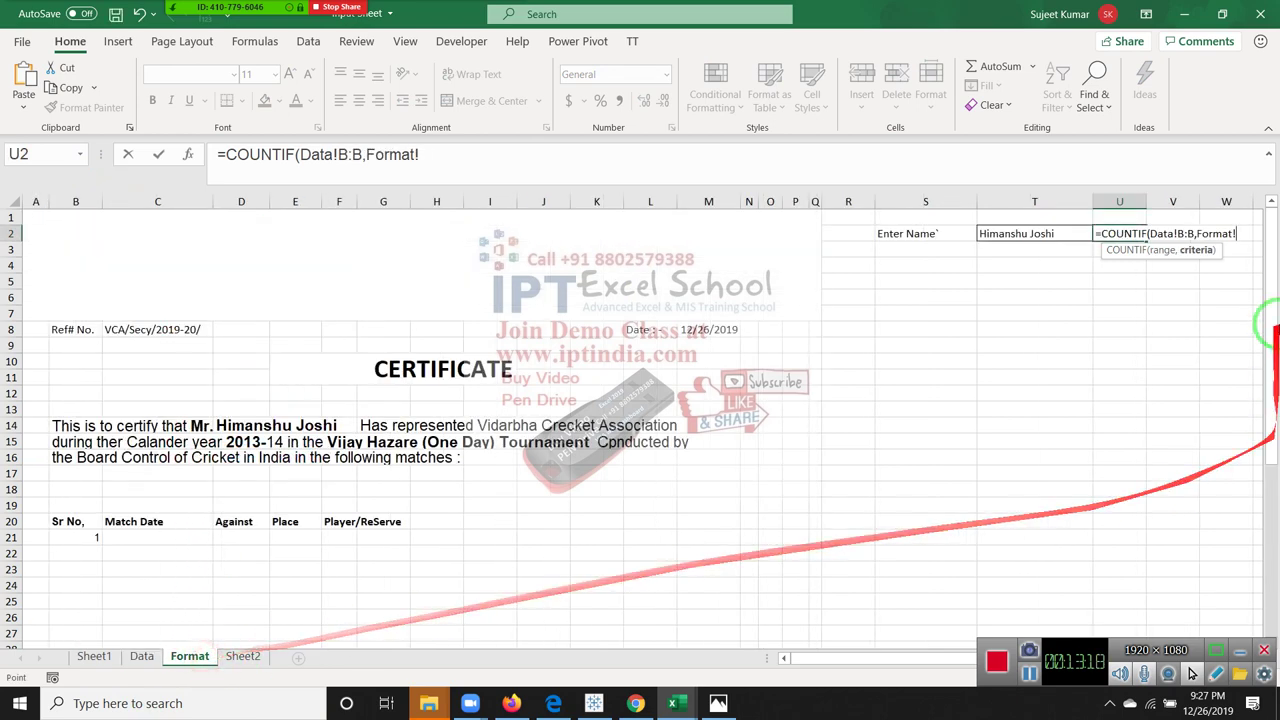
{"action": "left_click", "coordinate": [1050, 236]}
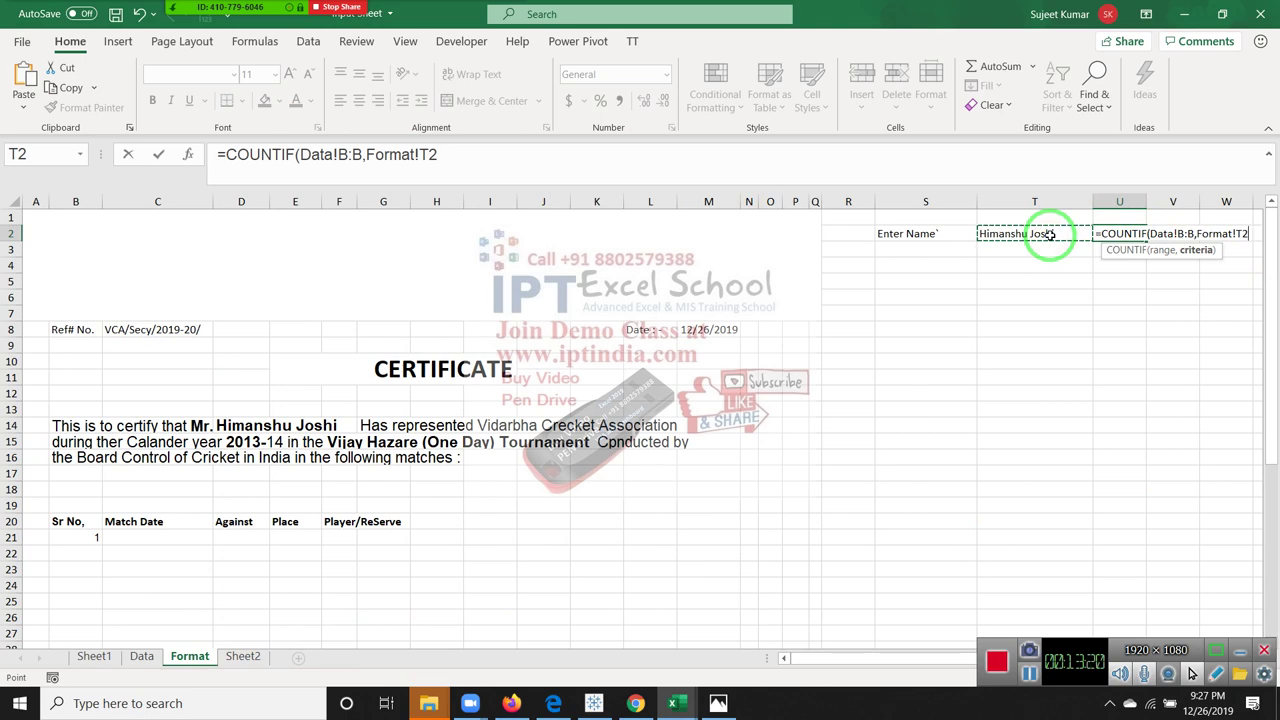
{"action": "key", "text": "Return"}
{"action": "left_click_drag", "start_coordinate": [1045, 234], "coordinate": [59, 607]}
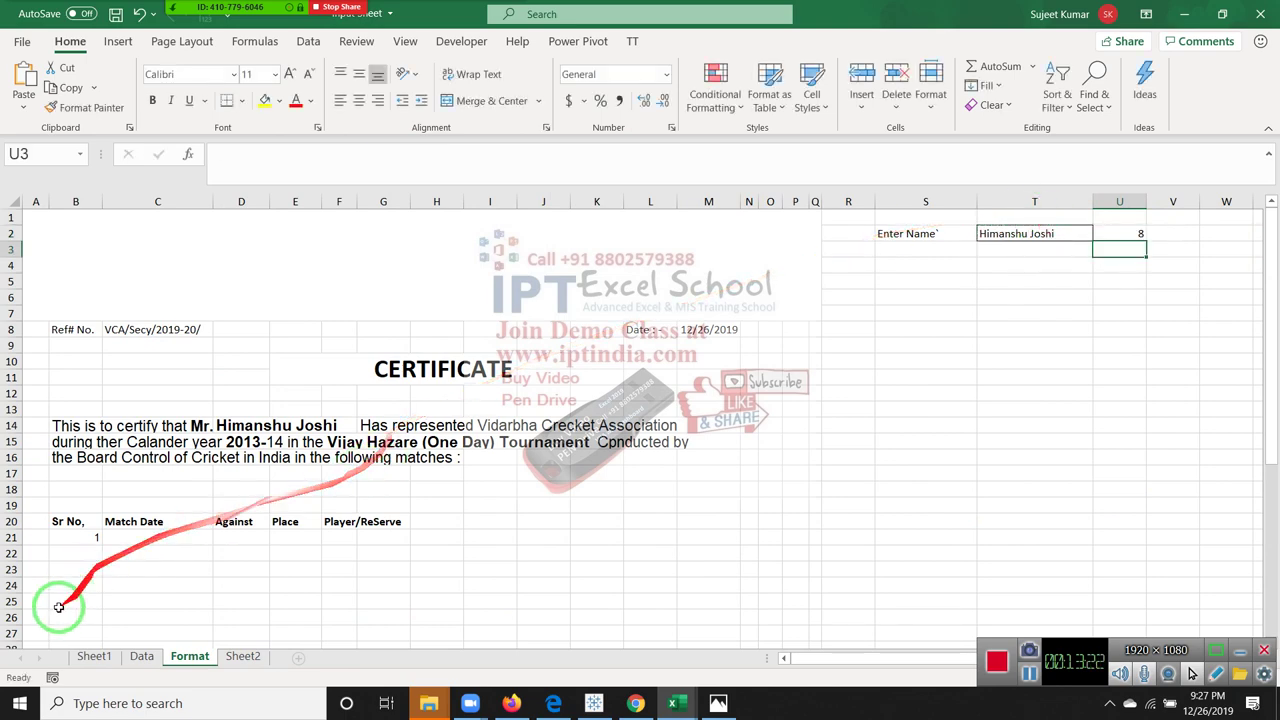
{"action": "key", "text": "alt+Tab"}
- On the Data sheet, autofit the Place column D so 'Chandigarh' shows in full
{"action": "left_click_drag", "start_coordinate": [178, 625], "coordinate": [440, 260]}
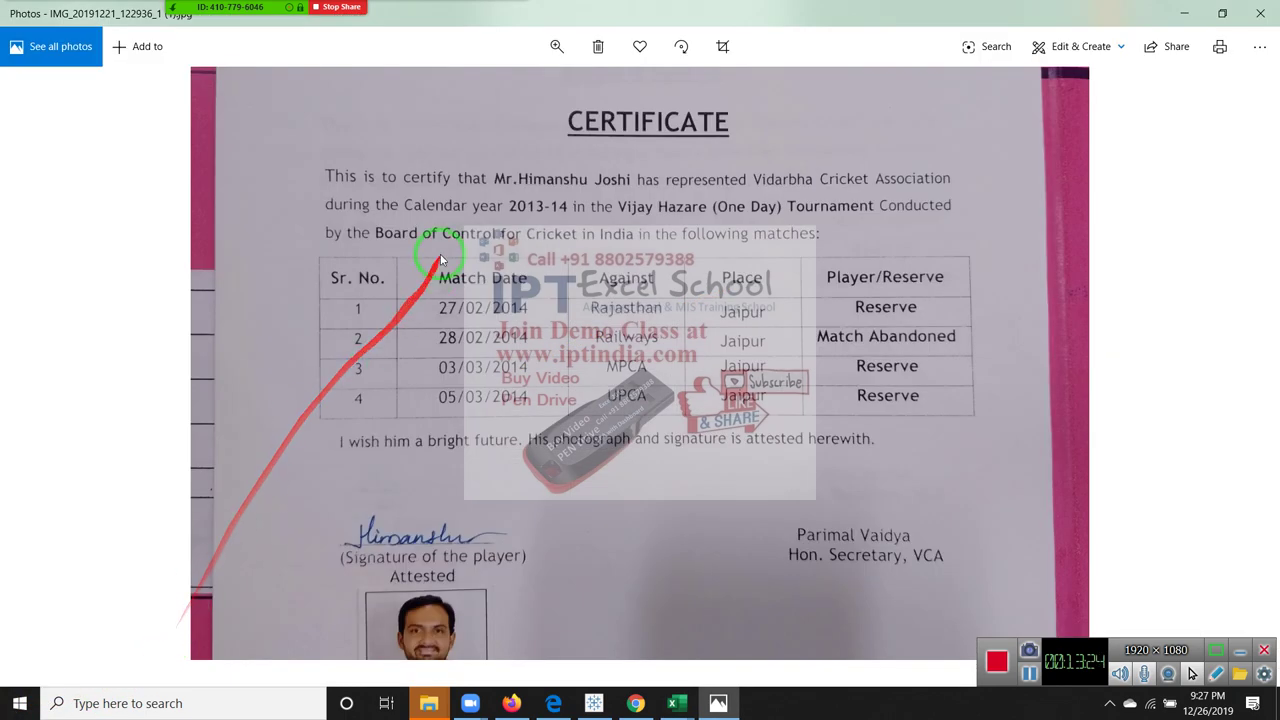
{"action": "left_click_drag", "start_coordinate": [482, 447], "coordinate": [421, 416]}
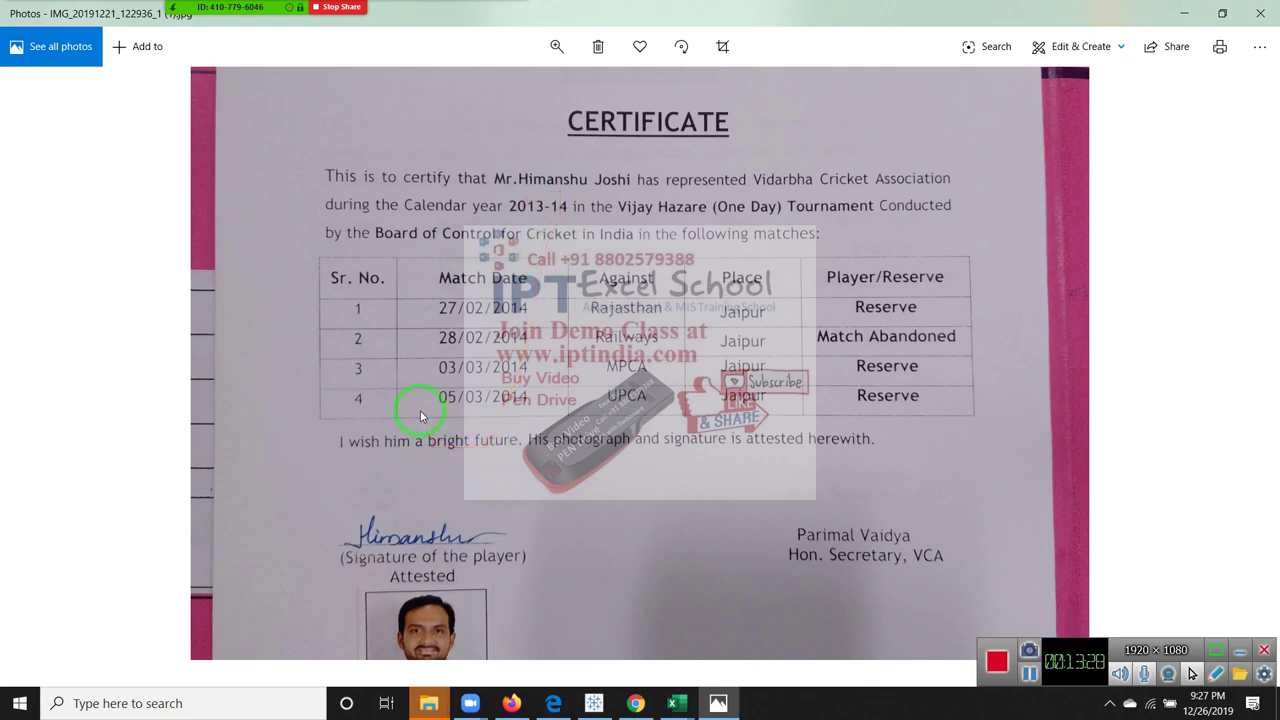
{"action": "key", "text": "alt+Tab"}
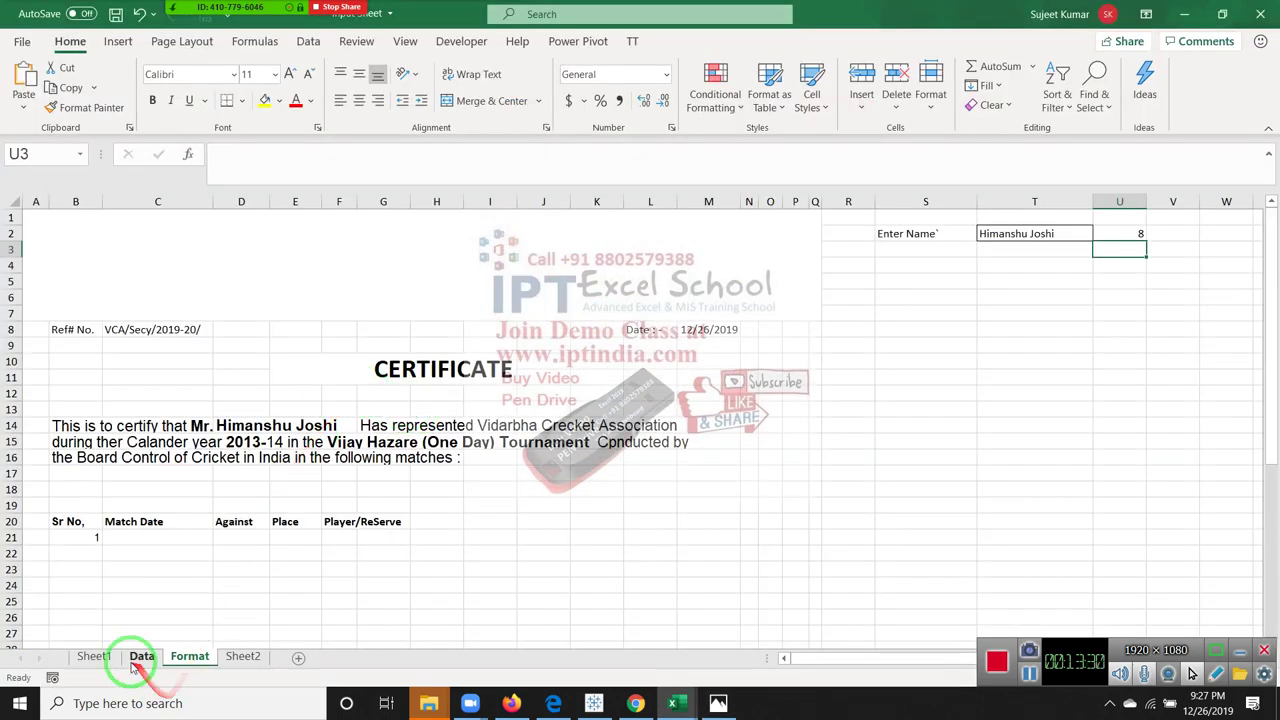
{"action": "left_click", "coordinate": [138, 656]}
{"action": "left_click_drag", "start_coordinate": [157, 500], "coordinate": [293, 205]}
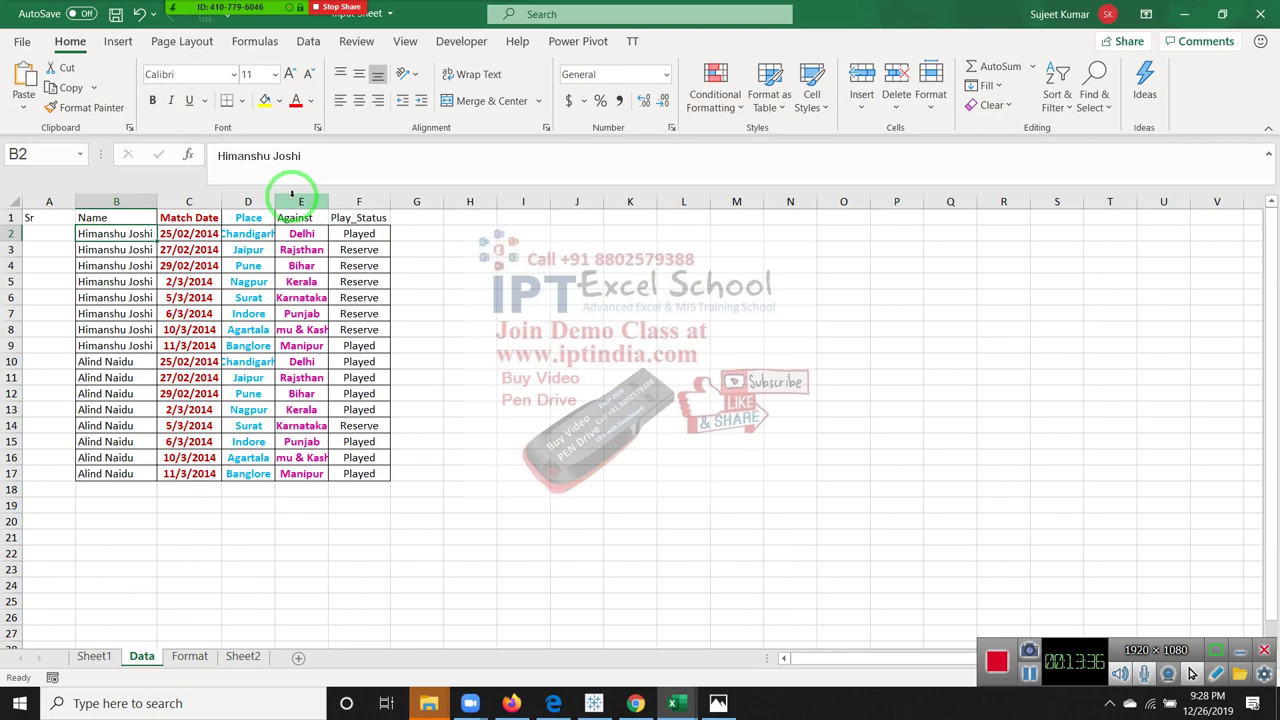
{"action": "double_click", "coordinate": [274, 203]}
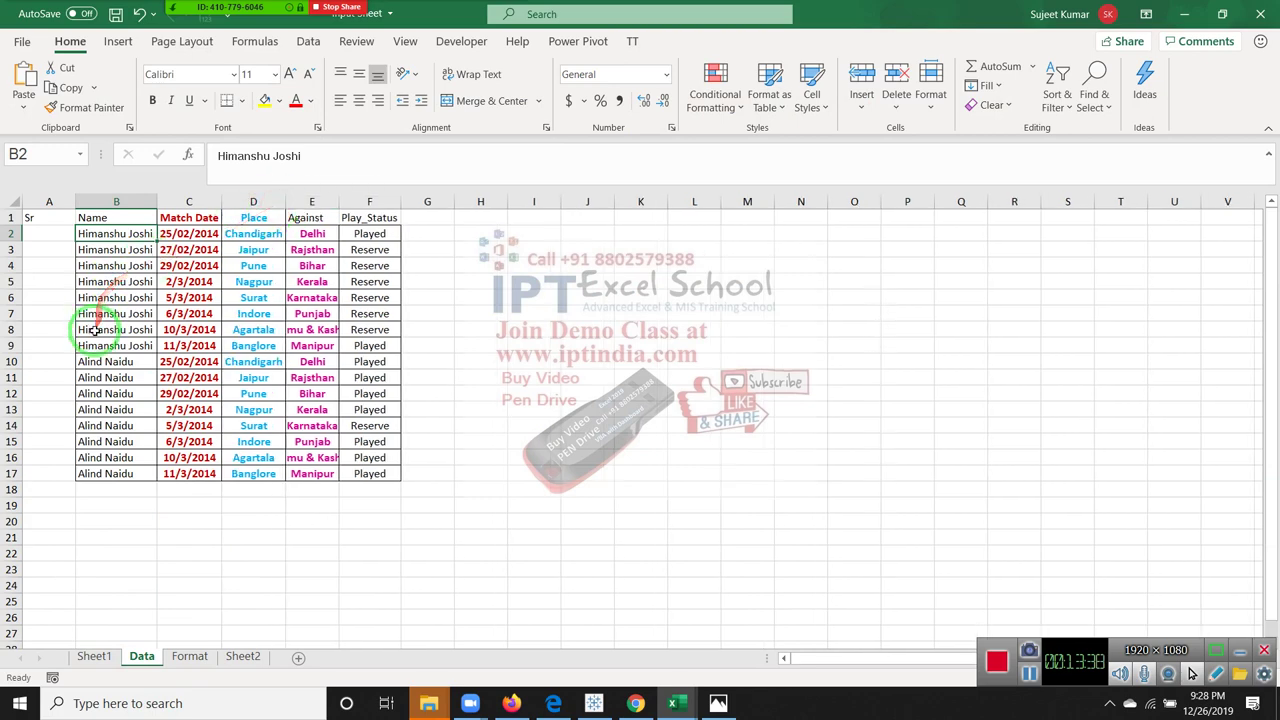
{"action": "left_click_drag", "start_coordinate": [116, 236], "coordinate": [110, 348]}
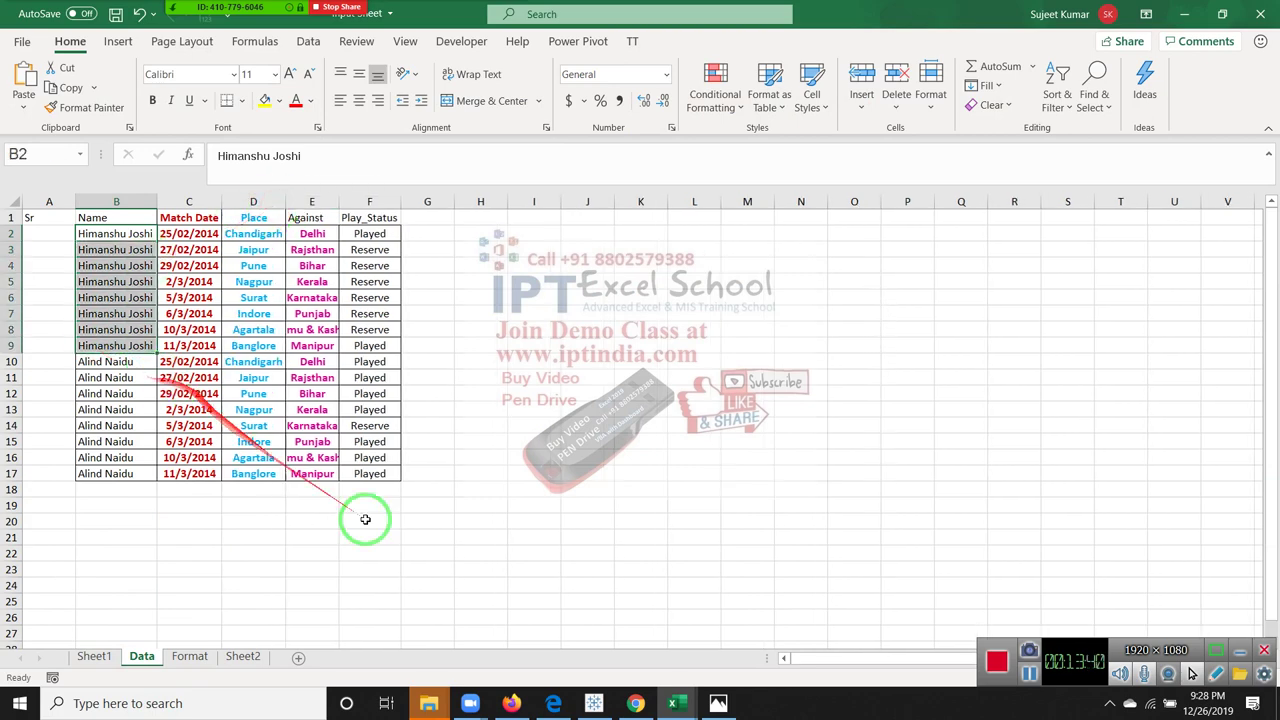
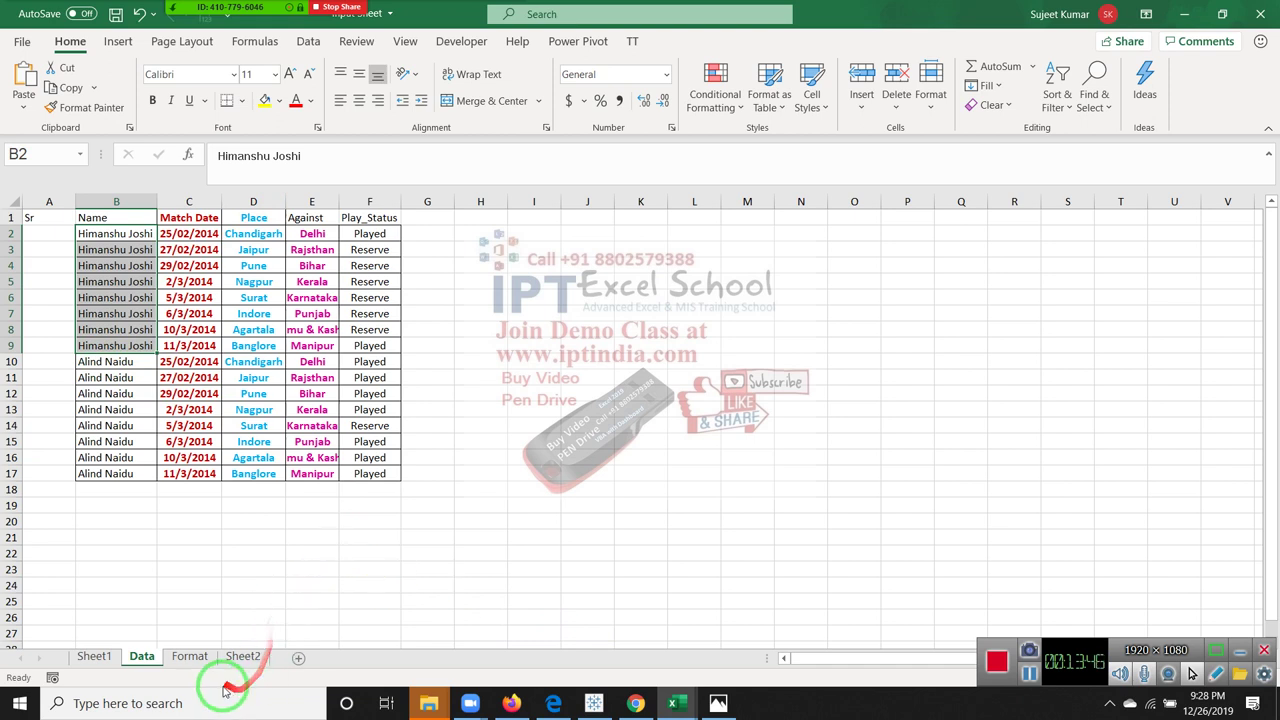
- On the Format sheet, enter =IF(B21+1>=U2,"",B21+1) in B22 to get serial number 2
{"action": "left_click", "coordinate": [189, 656]}
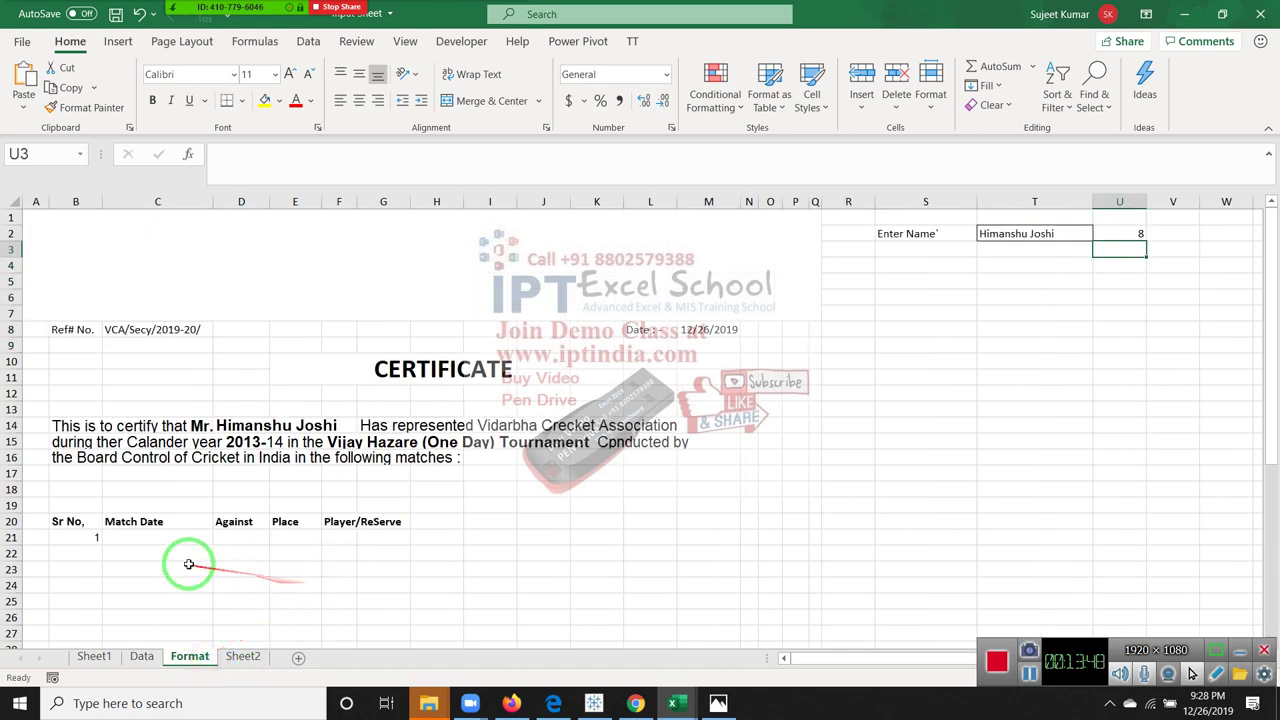
{"action": "left_click", "coordinate": [136, 540]}
{"action": "left_click", "coordinate": [101, 551]}
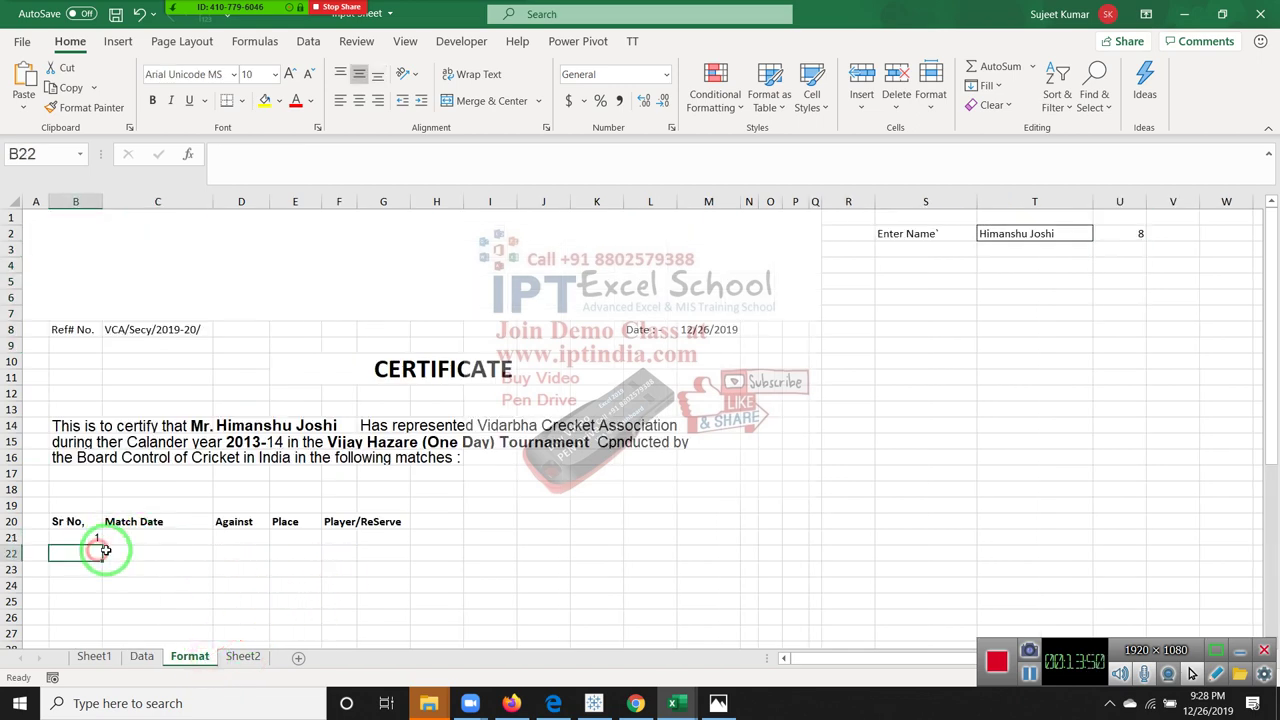
{"action": "type", "text": "=IF"}
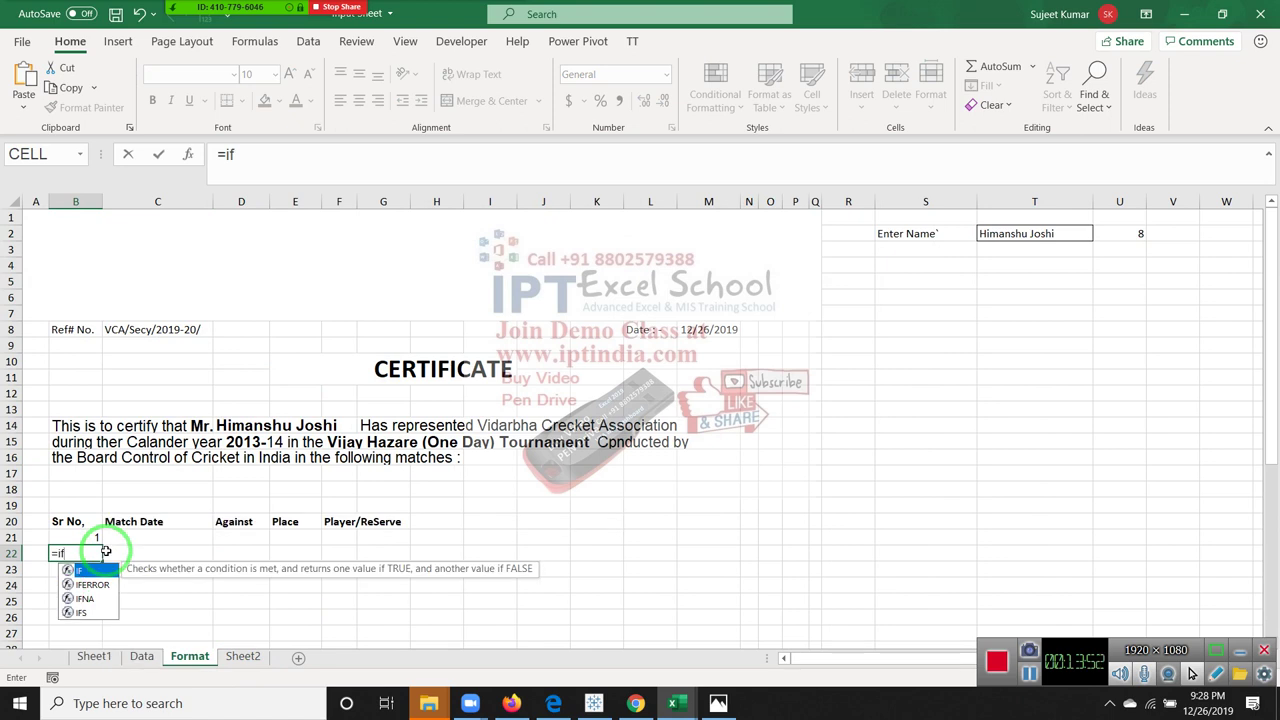
{"action": "type", "text": "("}
{"action": "key", "text": "Up"}
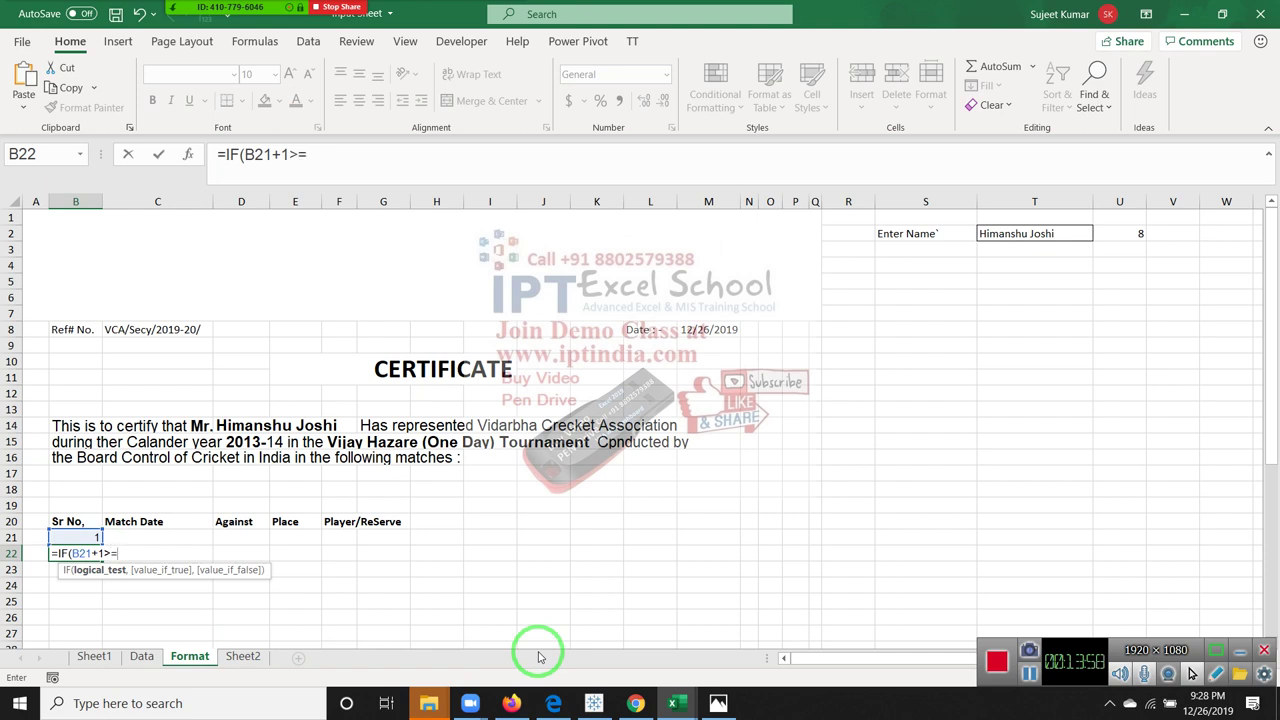
{"action": "left_click", "coordinate": [1137, 234]}
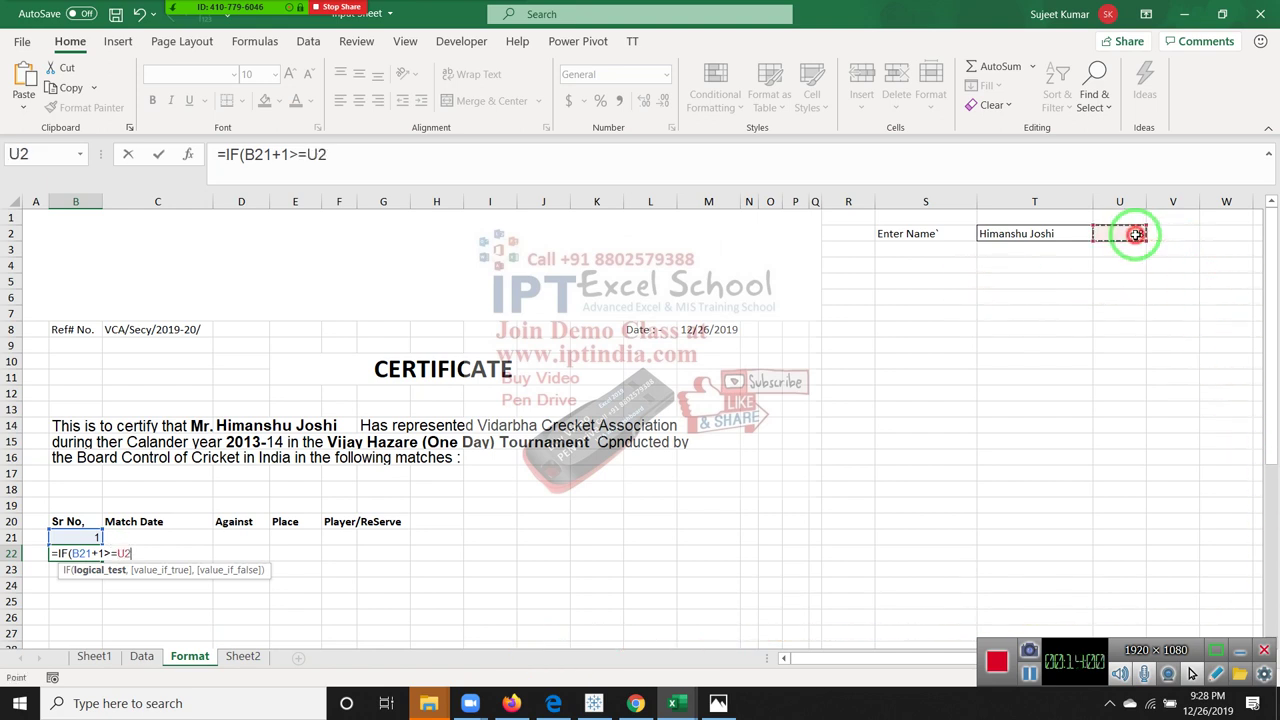
{"action": "type", "text": ",\"\""}
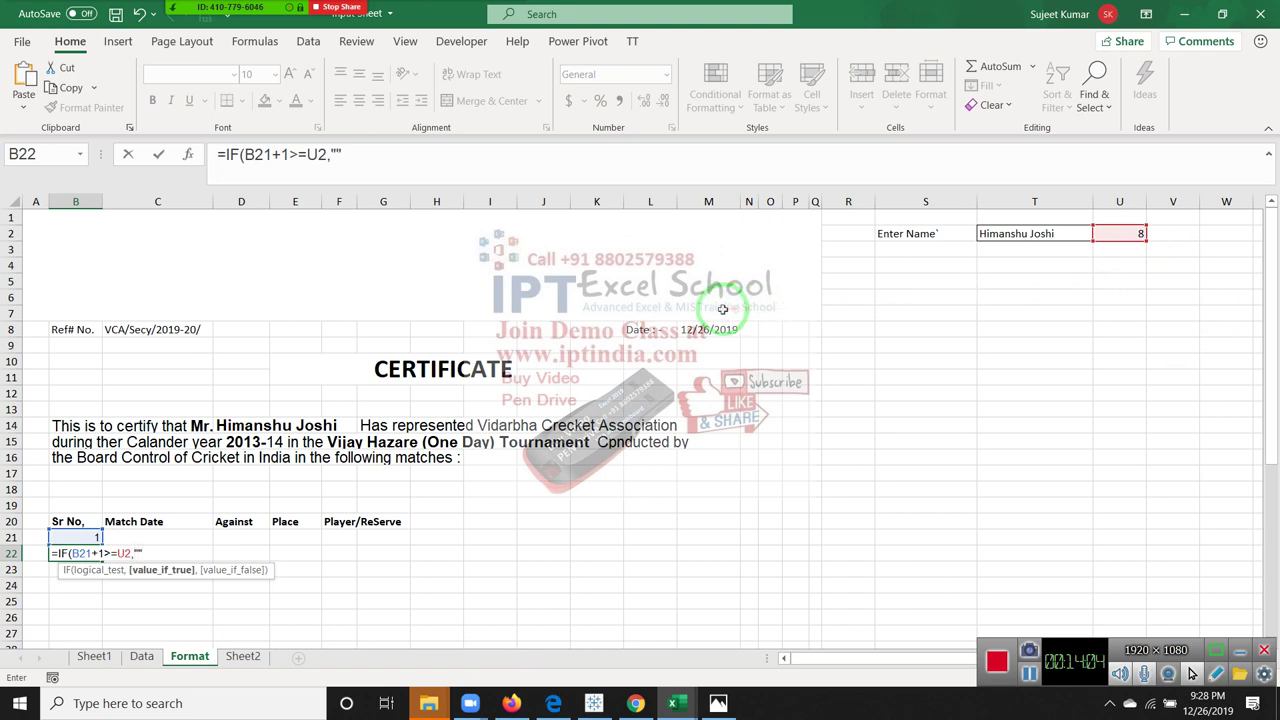
{"action": "type", "text": ","}
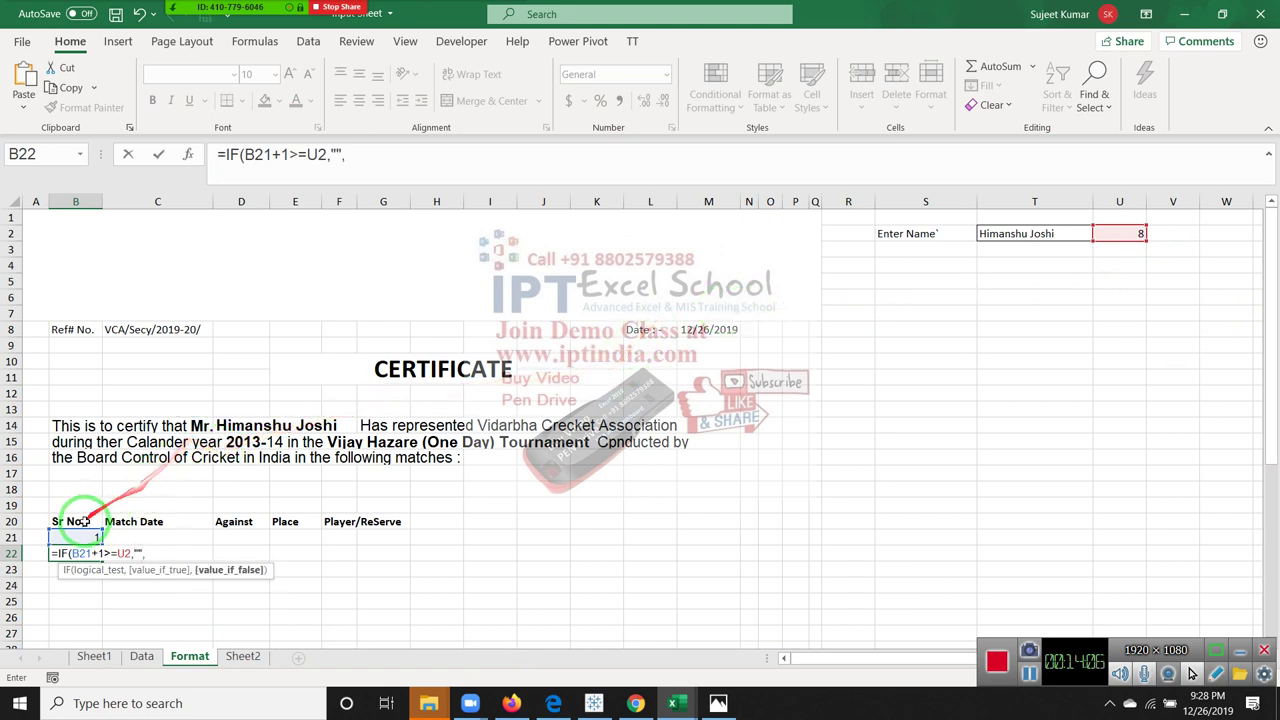
{"action": "left_click", "coordinate": [75, 537]}
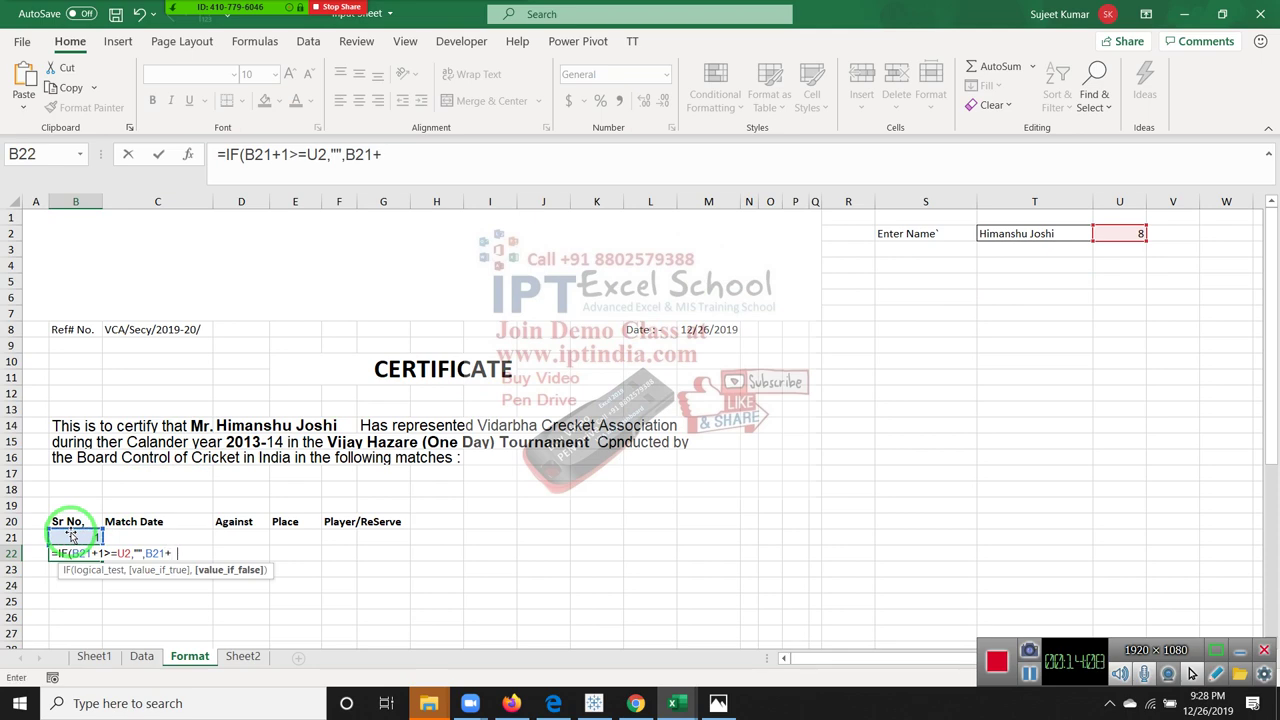
{"action": "key", "text": "Return"}
{"action": "left_click", "coordinate": [63, 553]}
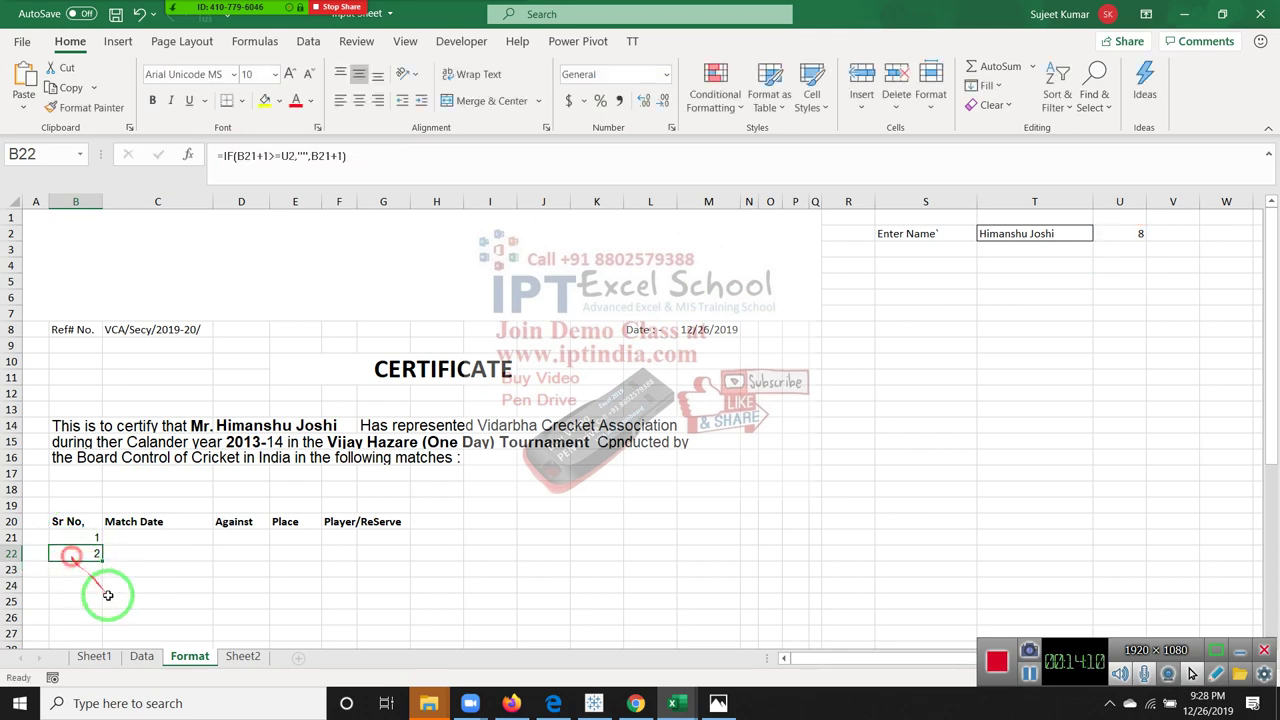
- Wrap B22's serial formula in IFERROR with a blank "" fallback
{"action": "scroll", "coordinate": [231, 545], "scroll_direction": "down", "scroll_amount": 2}
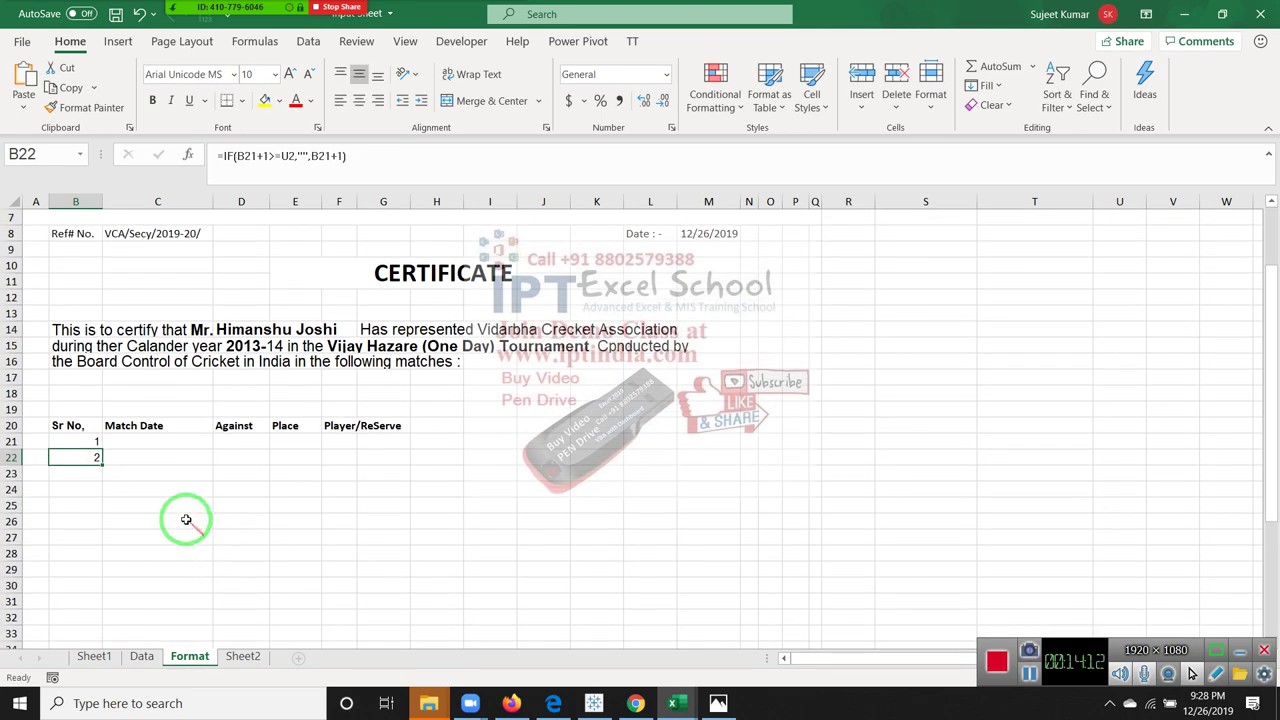
{"action": "left_click", "coordinate": [92, 441]}
{"action": "left_click", "coordinate": [92, 457]}
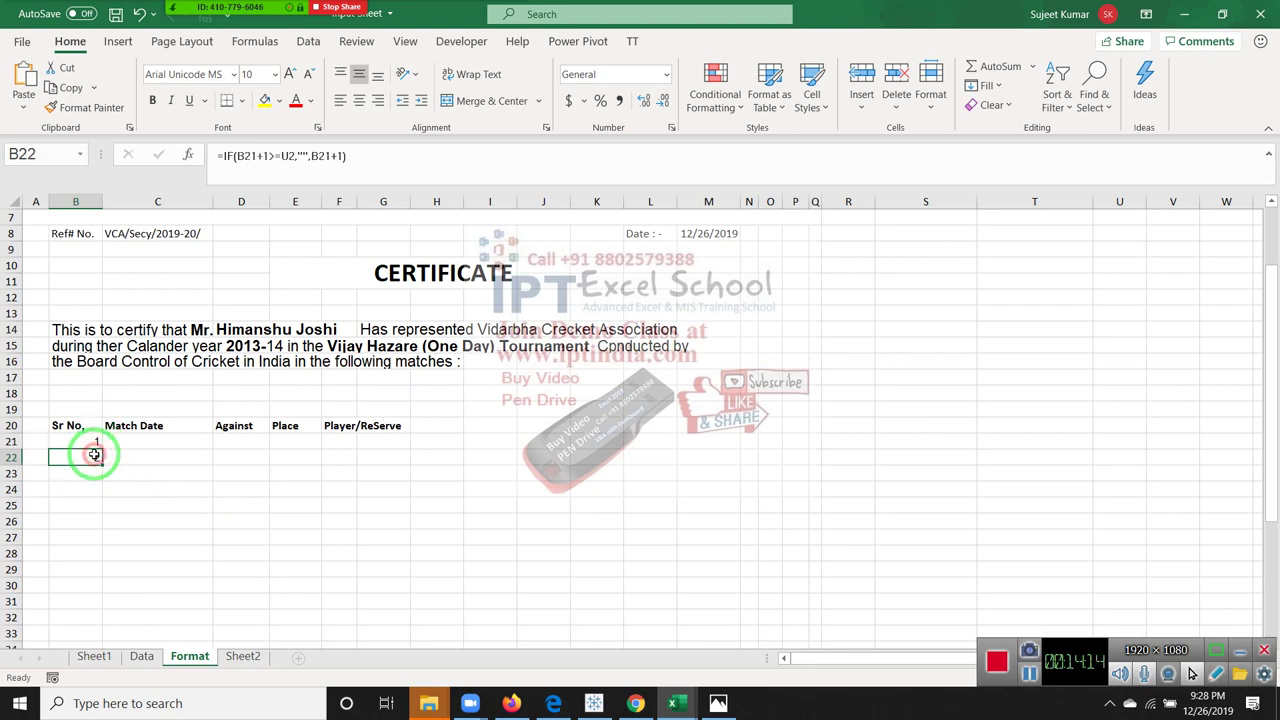
{"action": "scroll", "coordinate": [106, 440], "scroll_direction": "down", "scroll_amount": 1}
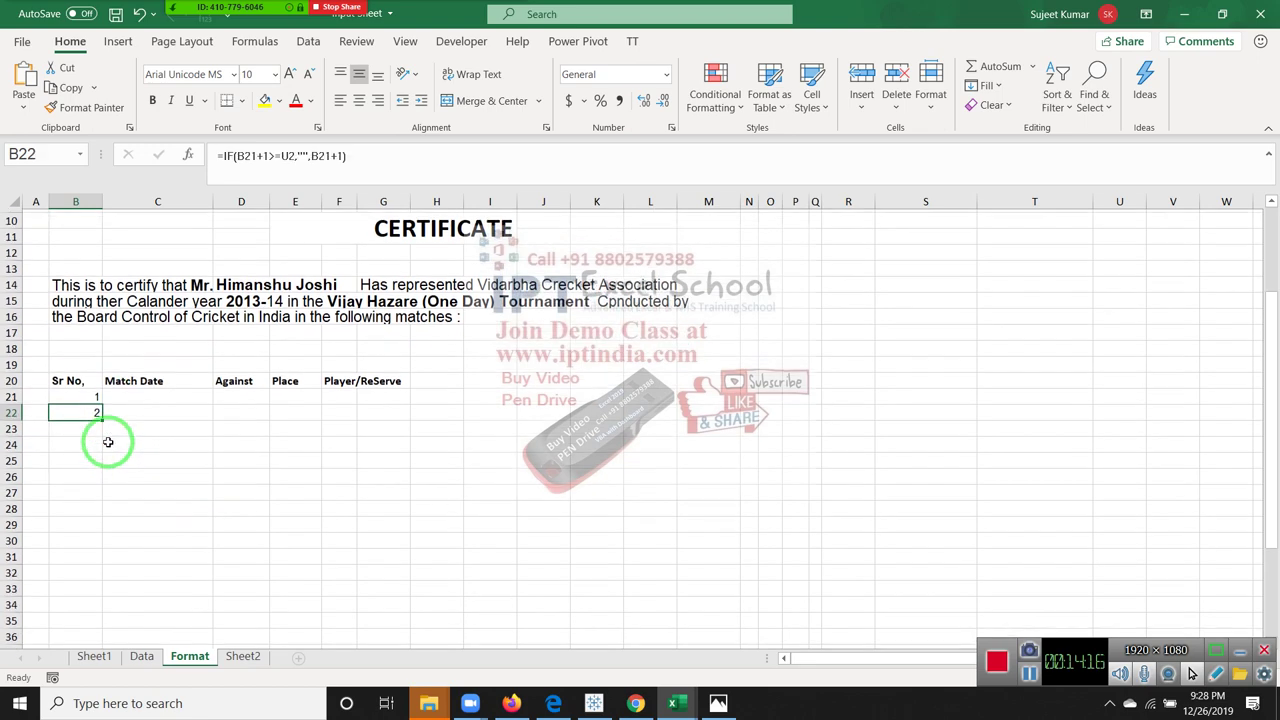
{"action": "left_click", "coordinate": [227, 160]}
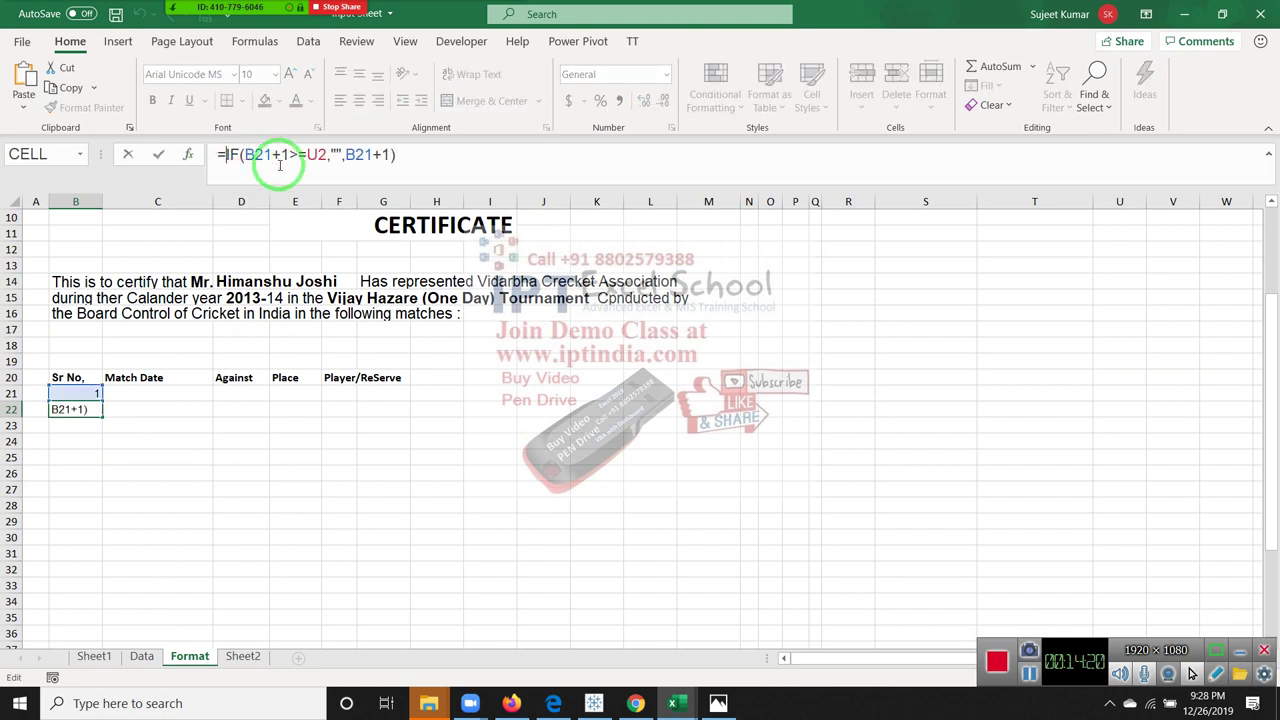
{"action": "type", "text": "ifIFERROR("}
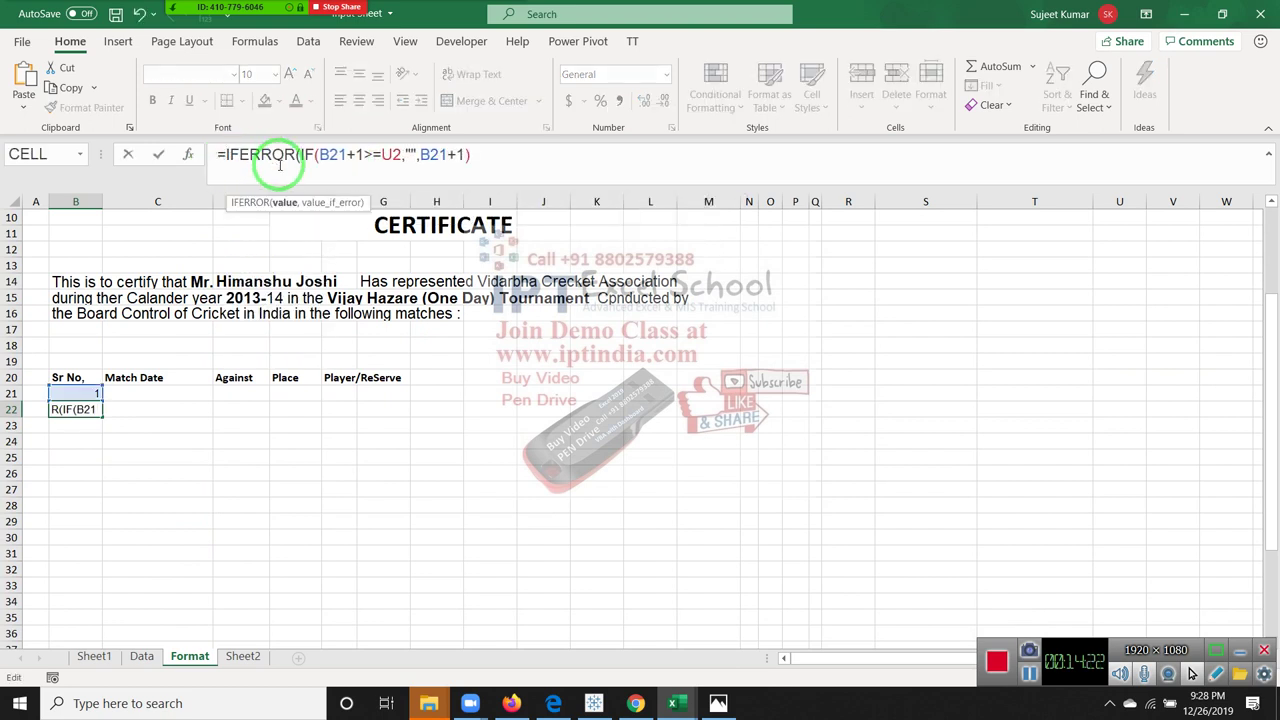
{"action": "left_click", "coordinate": [474, 153]}
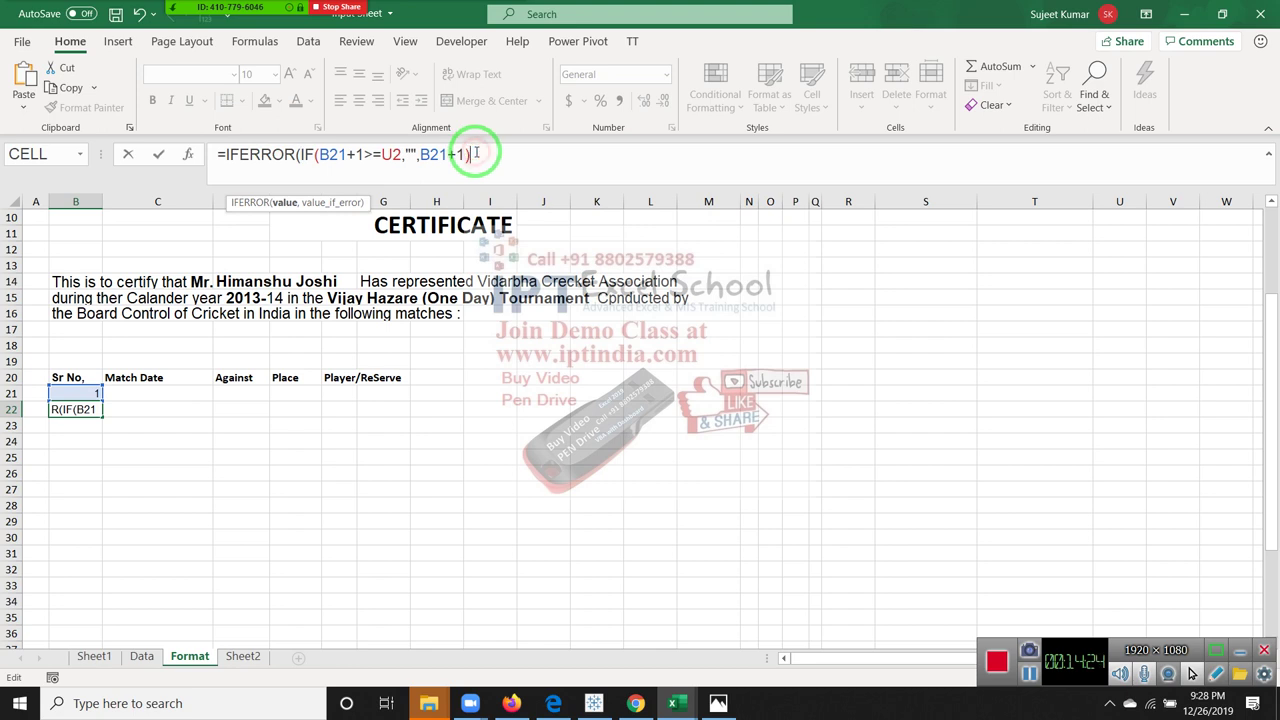
{"action": "type", "text": ",\"\""}
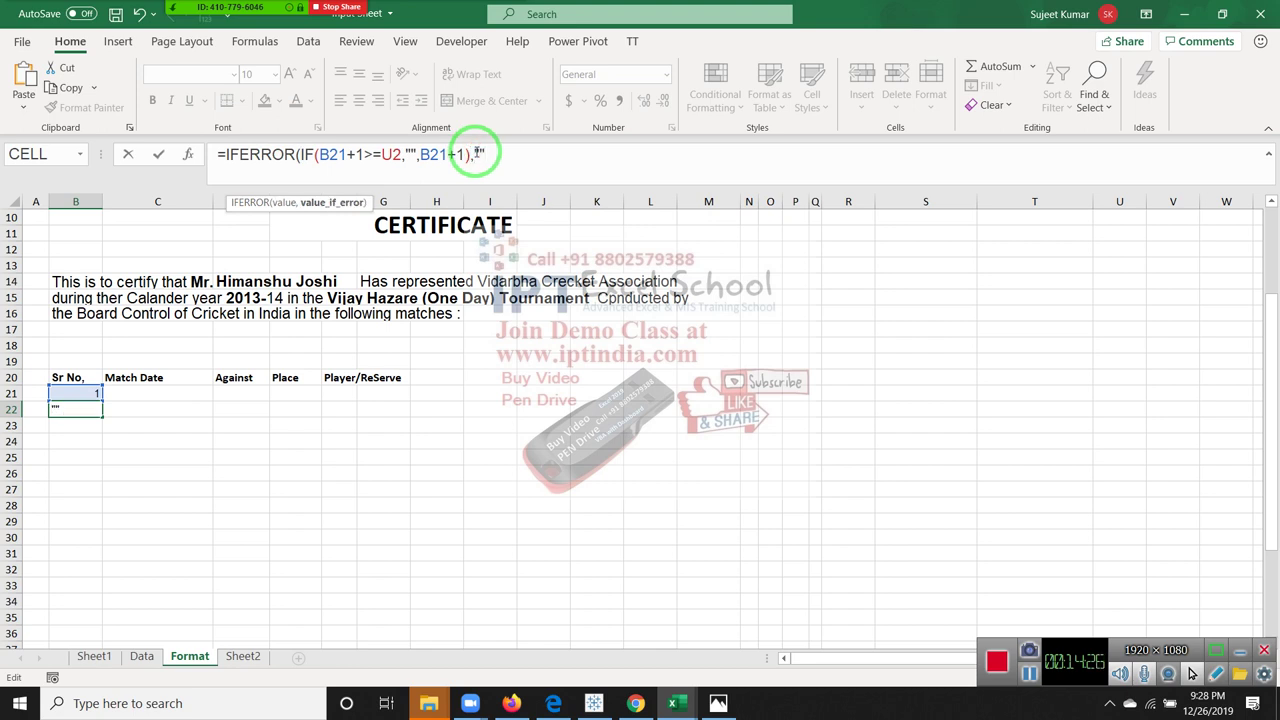
{"action": "type", "text": ")"}
{"action": "key", "text": "Return"}
{"action": "key", "text": "Up"}
{"action": "key", "text": "shift+Down"}
{"action": "key", "text": "shift+Down"}
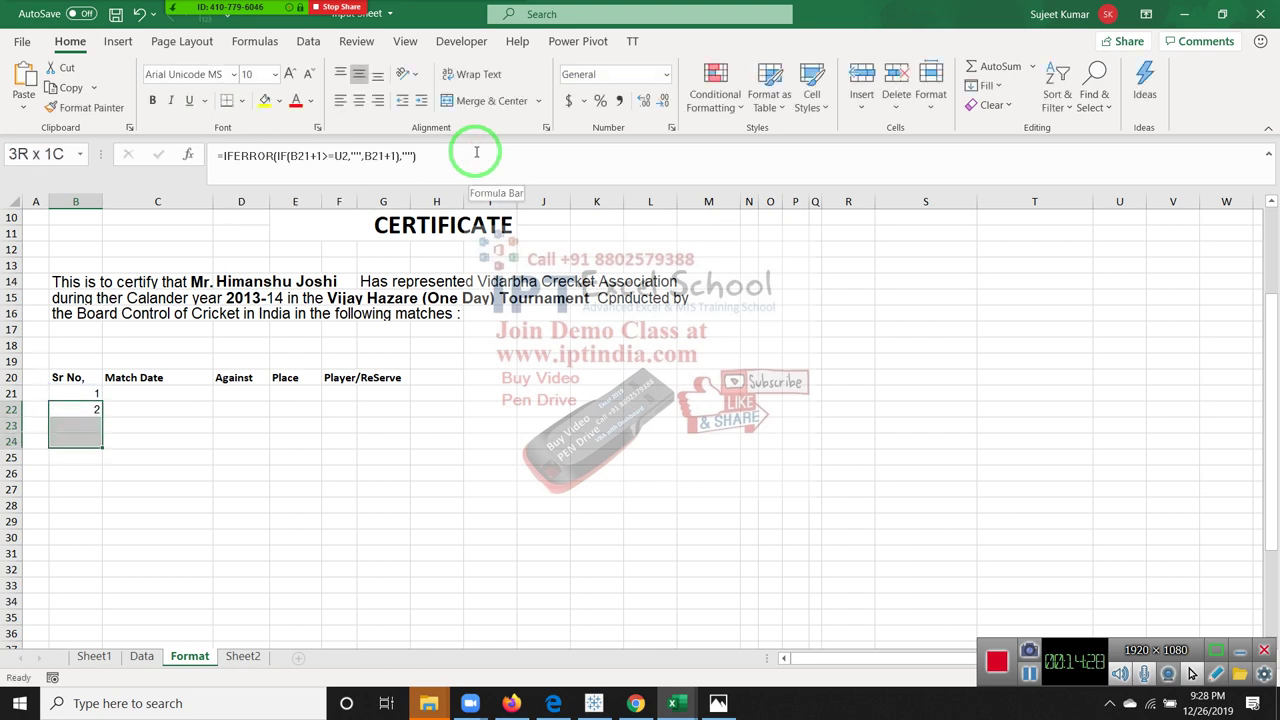
{"action": "key", "text": "Up"}
{"action": "key", "text": "Down"}
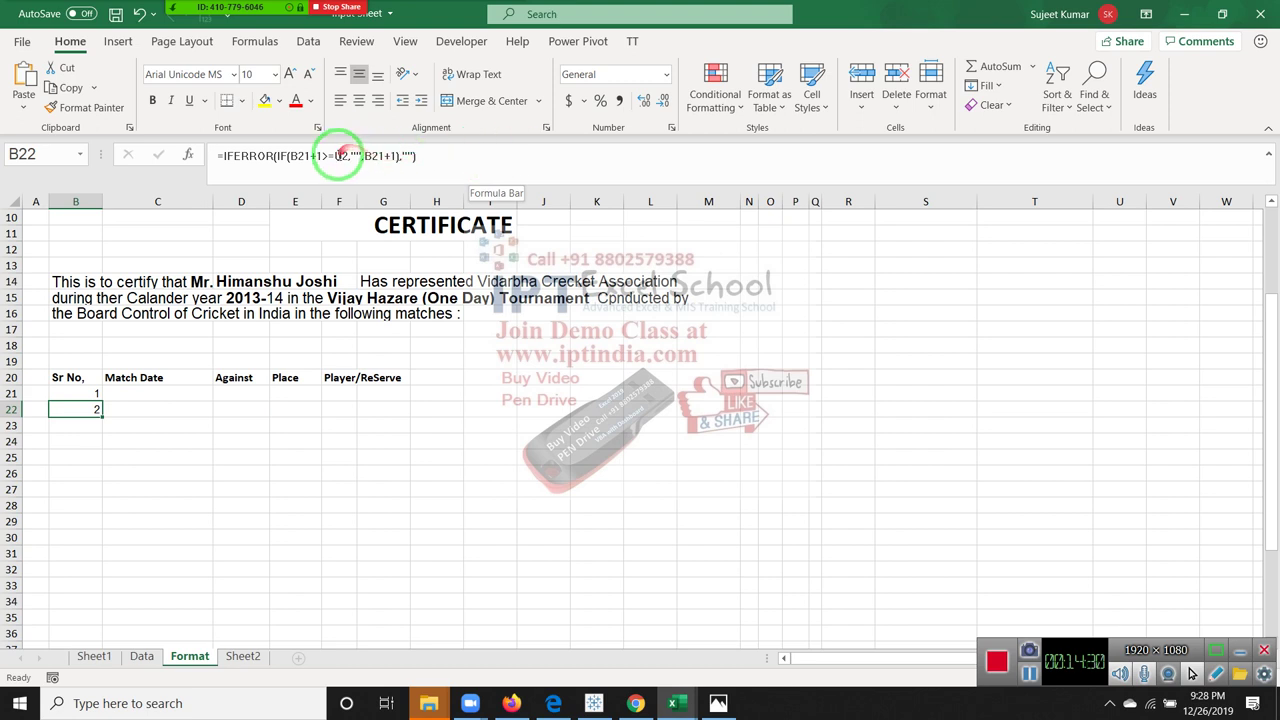
- Make the U2 reference in B22's formula absolute as $U$2
{"action": "left_click", "coordinate": [340, 155]}
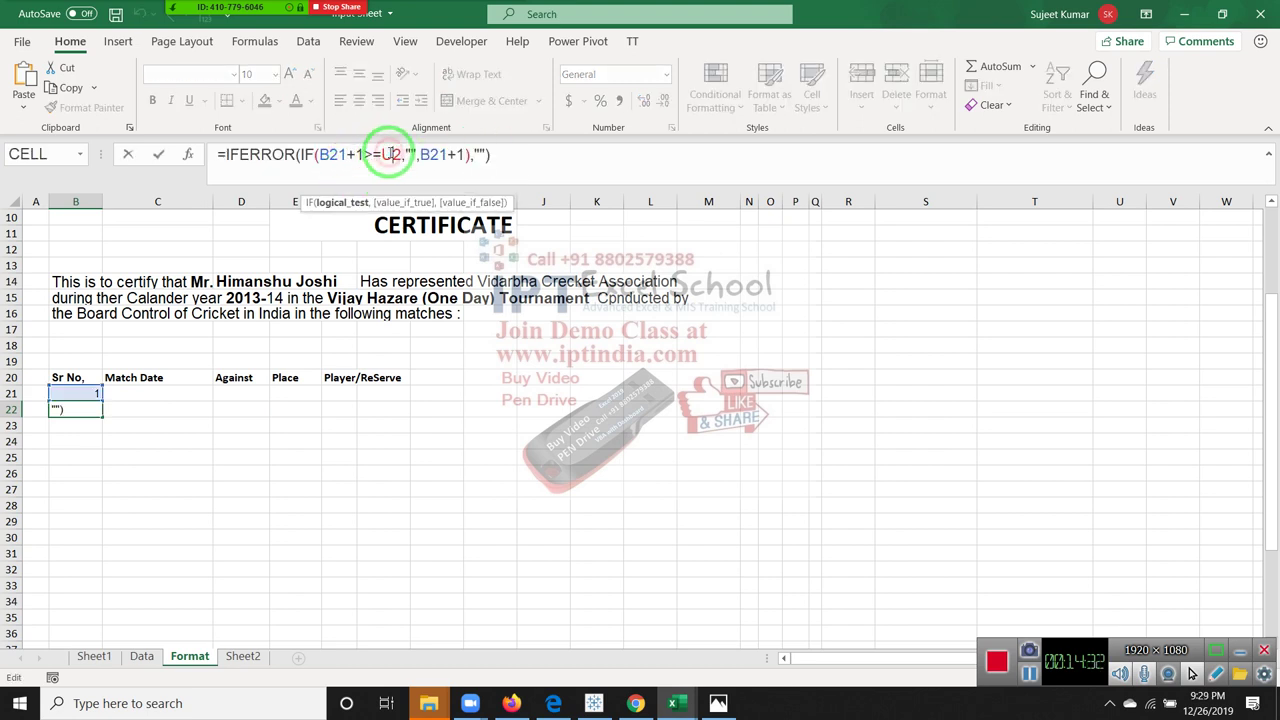
{"action": "key", "text": "F4"}
{"action": "key", "text": "Return"}
{"action": "key", "text": "Up"}
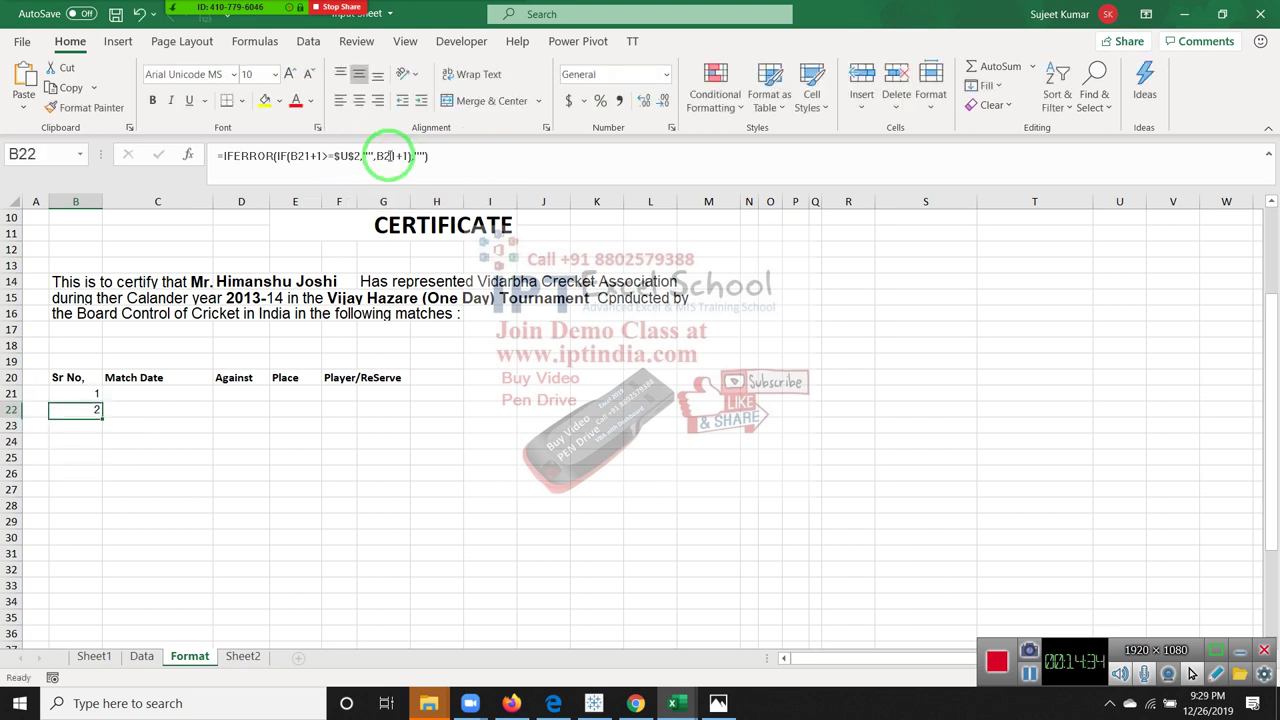
{"action": "key", "text": "shift+Down"}
{"action": "key", "text": "shift+Down"}
{"action": "key", "text": "shift+Down"}
{"action": "key", "text": "shift+Down"}
{"action": "key", "text": "shift+Down"}
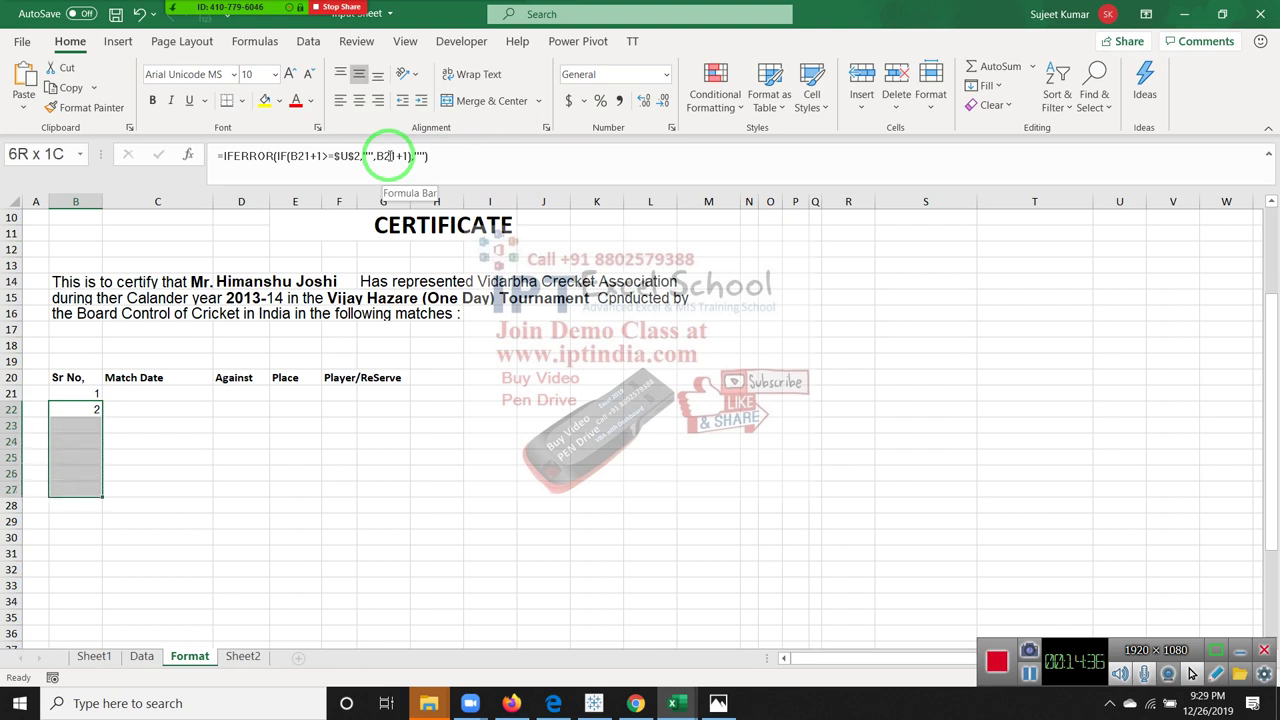
- Fill B22's serial-number formula down the Sr No. column
{"action": "key", "text": "Up"}
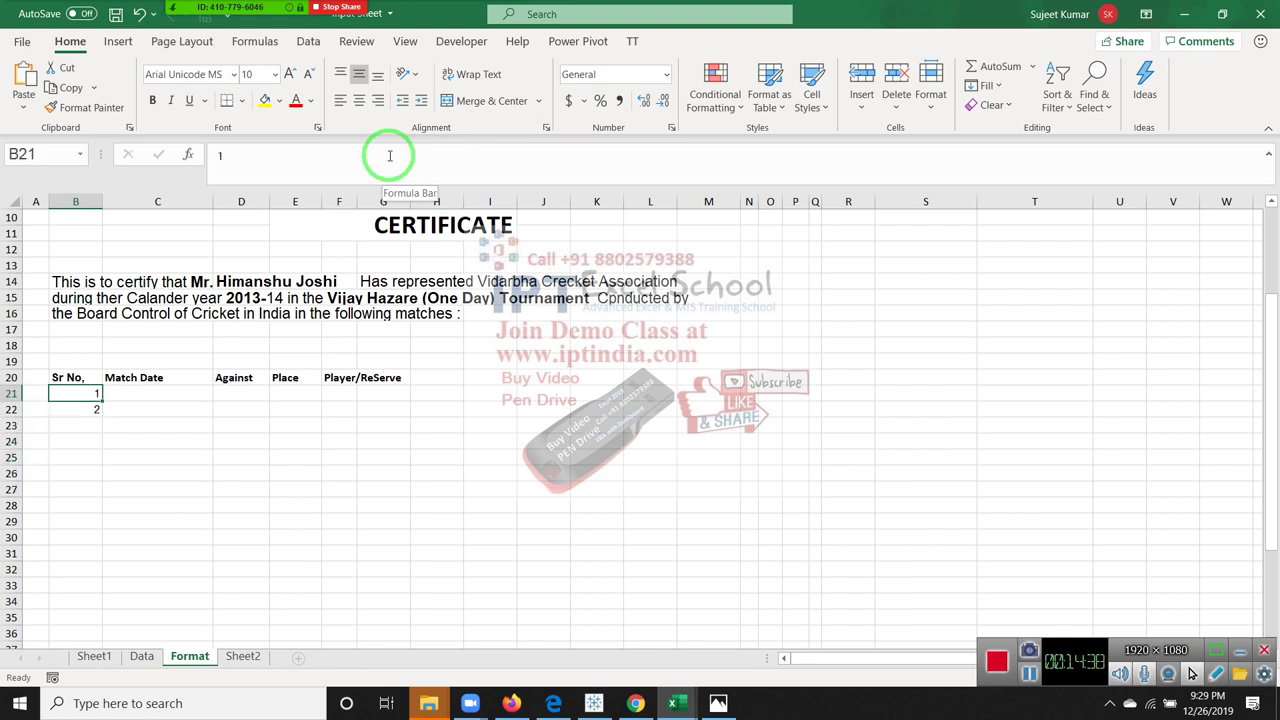
{"action": "key", "text": "Down"}
{"action": "key", "text": "shift+Down"}
{"action": "key", "text": "shift+Down"}
{"action": "key", "text": "shift+Down"}
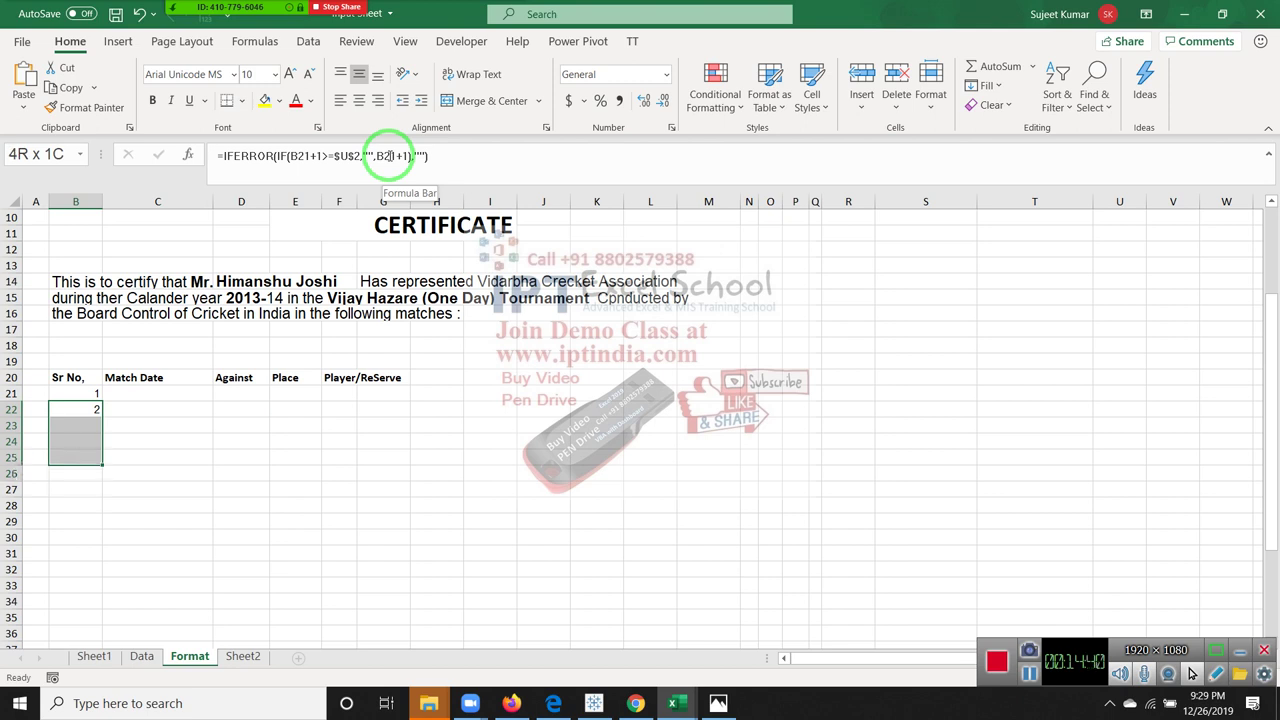
{"action": "key", "text": "shift+Down"}
{"action": "key", "text": "shift+Down"}
{"action": "key", "text": "shift+Down"}
{"action": "key", "text": "shift+Down"}
{"action": "key", "text": "shift+Down"}
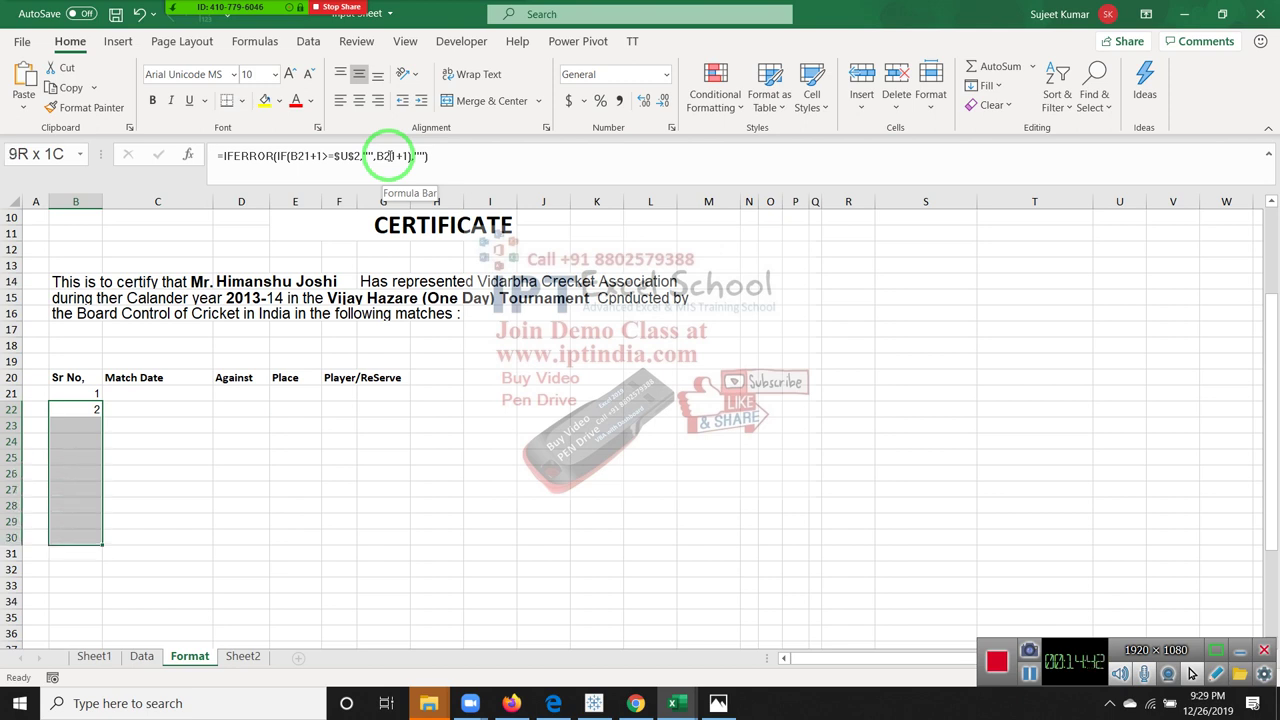
{"action": "key", "text": "ctrl+d"}
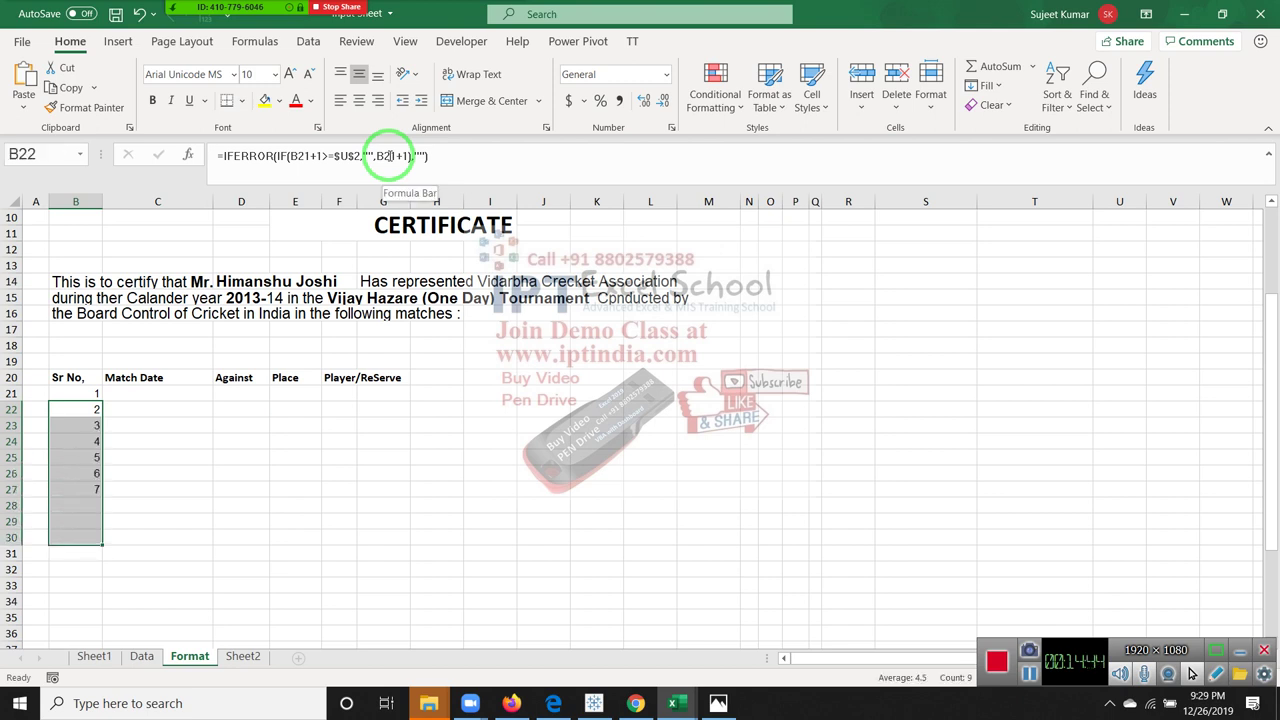
{"action": "key", "text": "Up"}
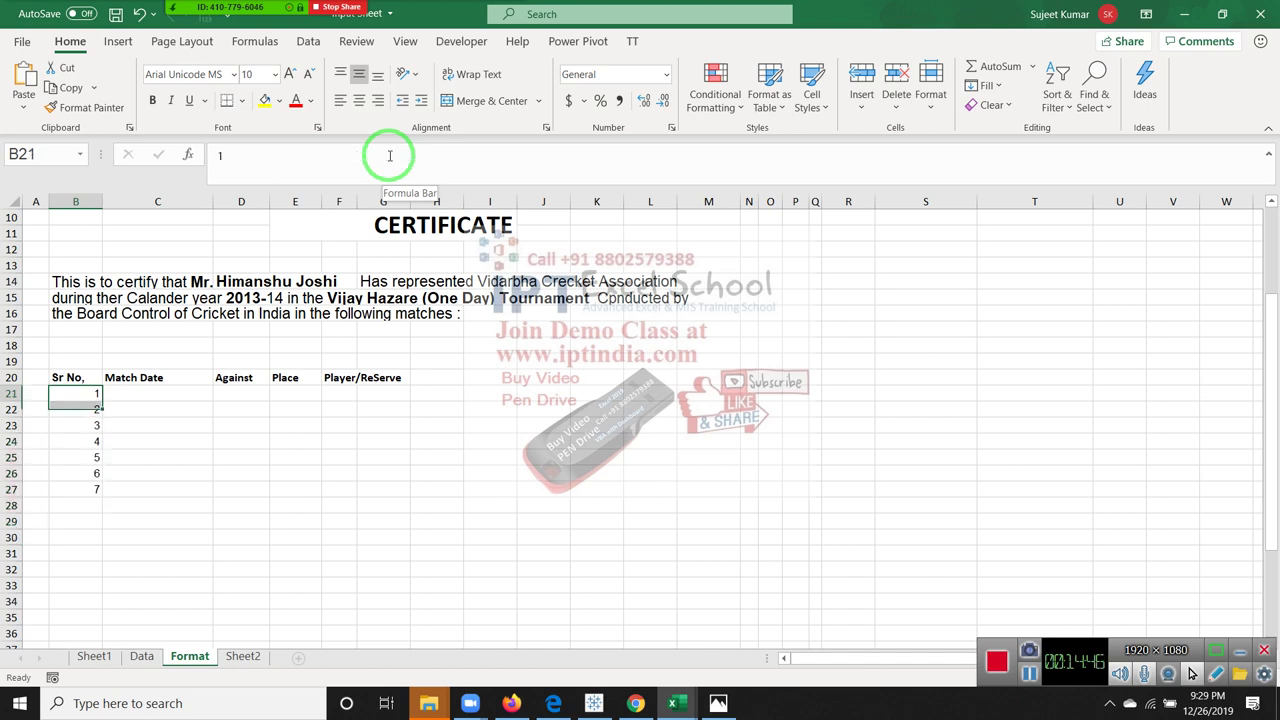
{"action": "key", "text": "Down"}
- Change B22's test from >= to > $U$2 so serials run 1 through 8
{"action": "left_click", "coordinate": [338, 157]}
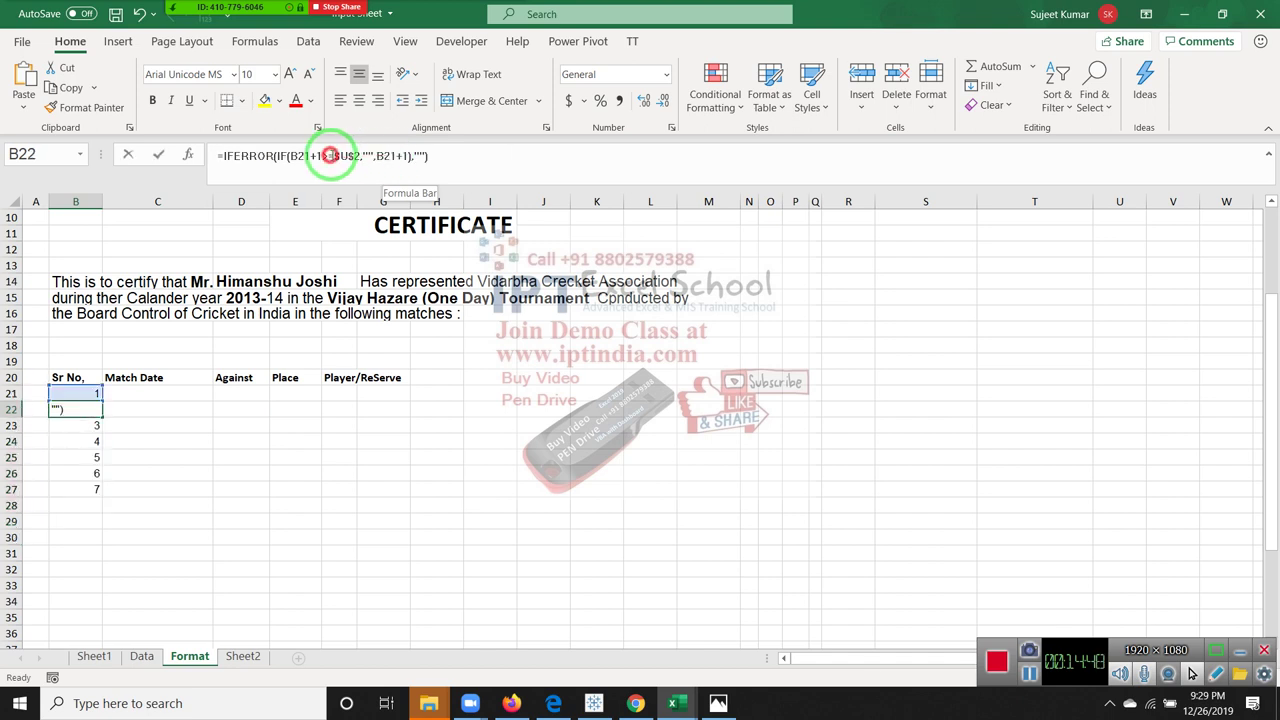
{"action": "left_click", "coordinate": [340, 160]}
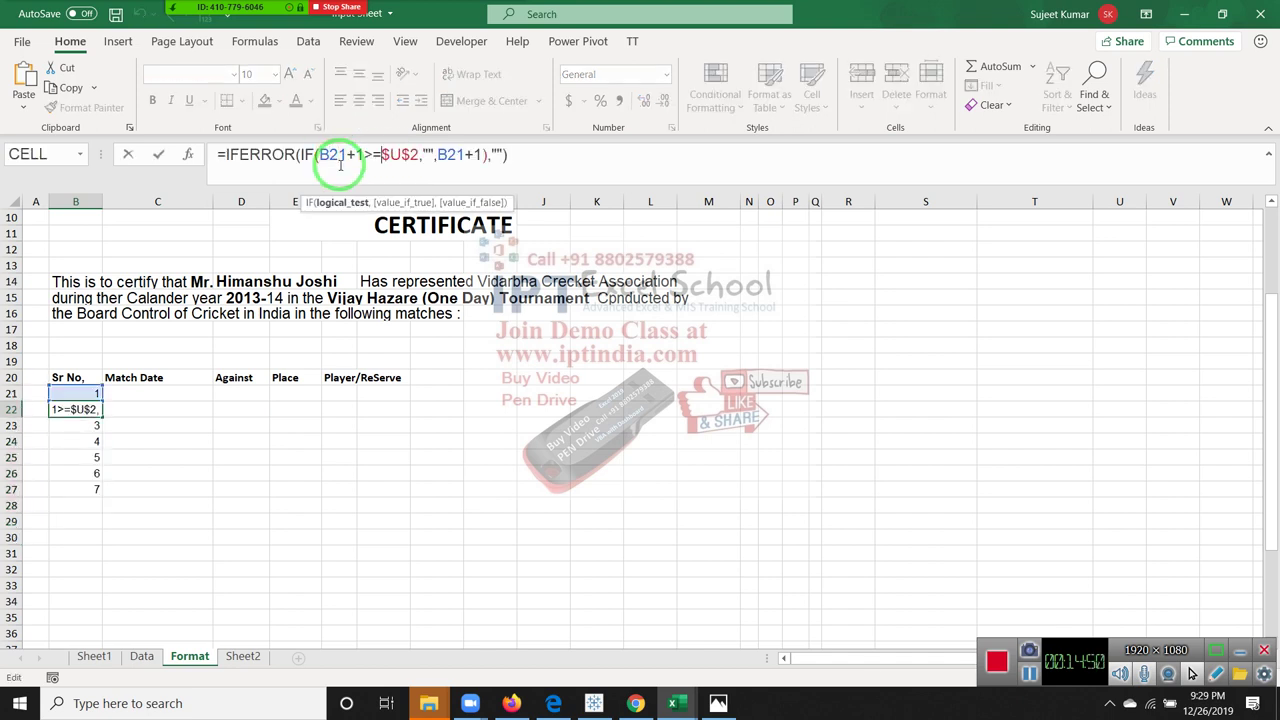
{"action": "key", "text": "BackSpace"}
{"action": "key", "text": "Return"}
{"action": "key", "text": "Up"}
{"action": "key", "text": "ctrl+shift+Down"}
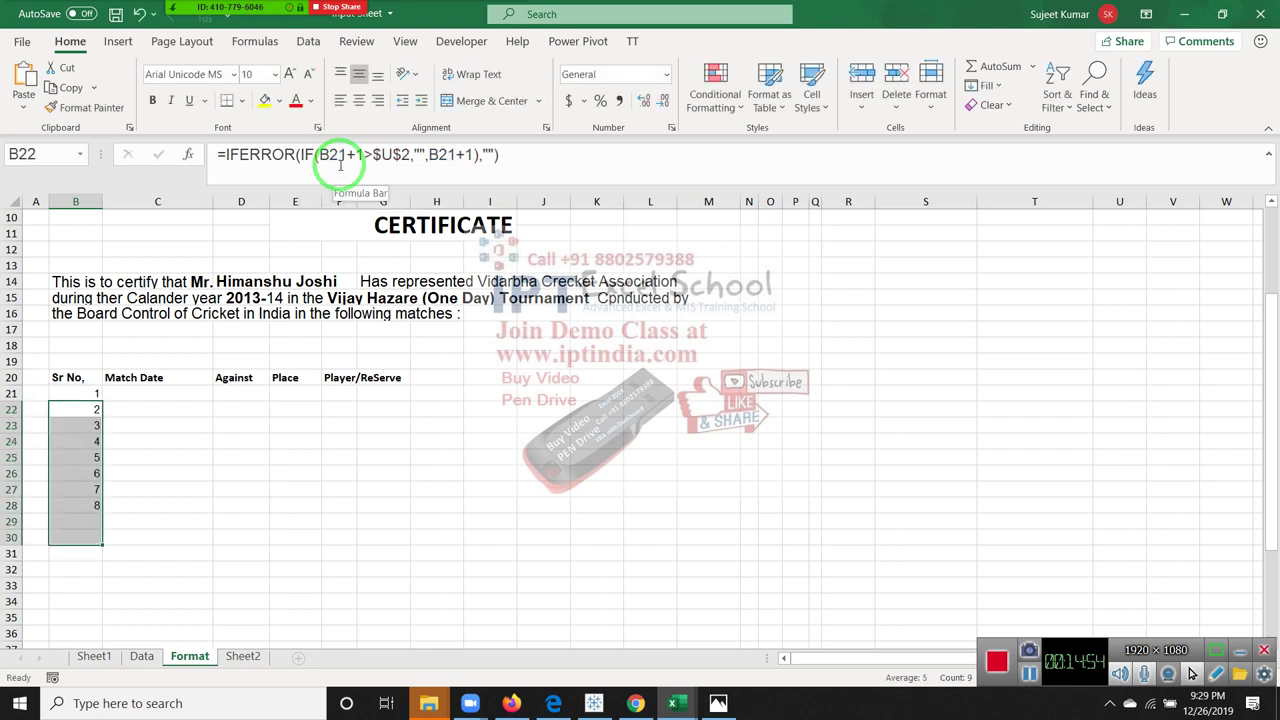
{"action": "key", "text": "Up"}
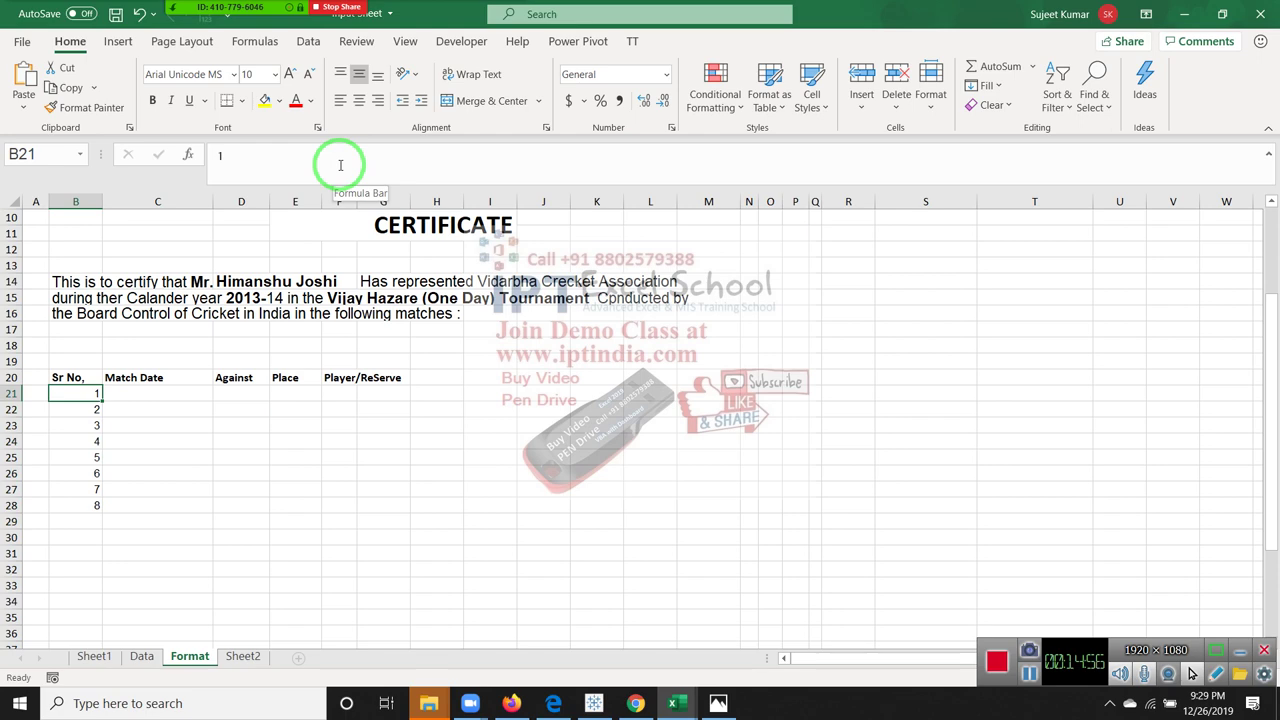
{"action": "key", "text": "Right"}
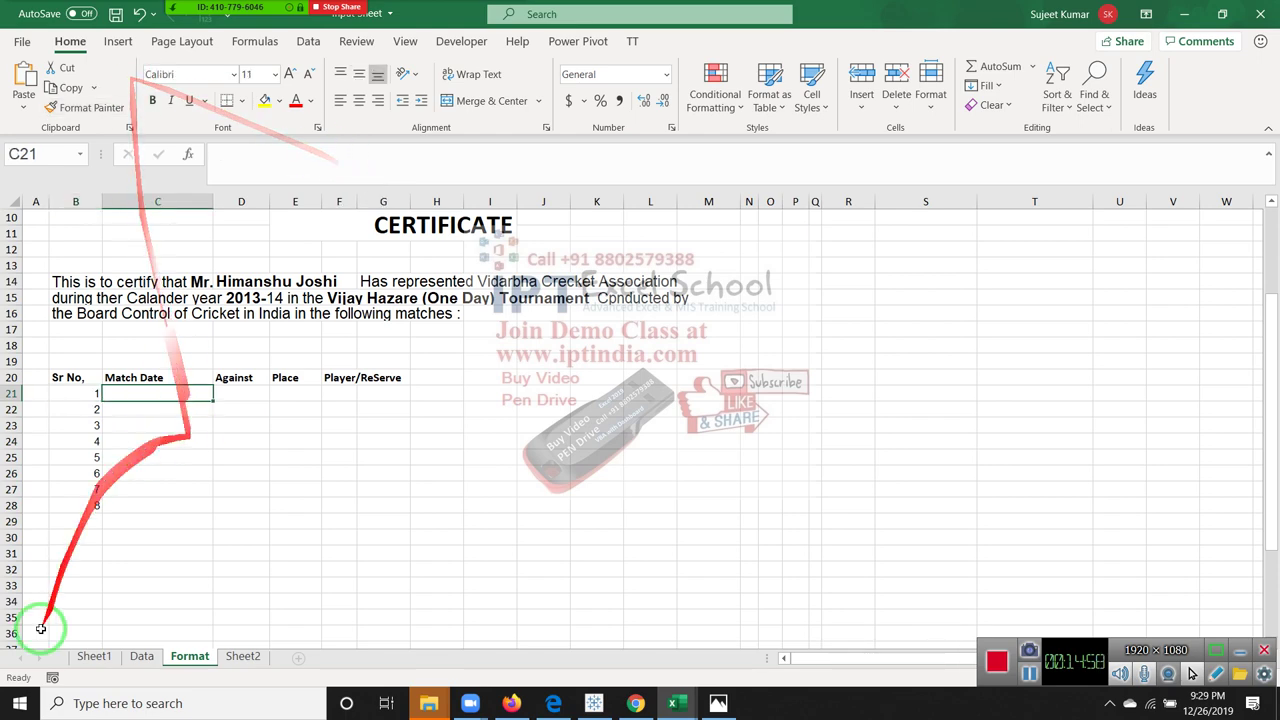
- On the Data sheet, enter a COUNTIF of the name column in A2
{"action": "left_click", "coordinate": [140, 656]}
{"action": "left_click", "coordinate": [46, 233]}
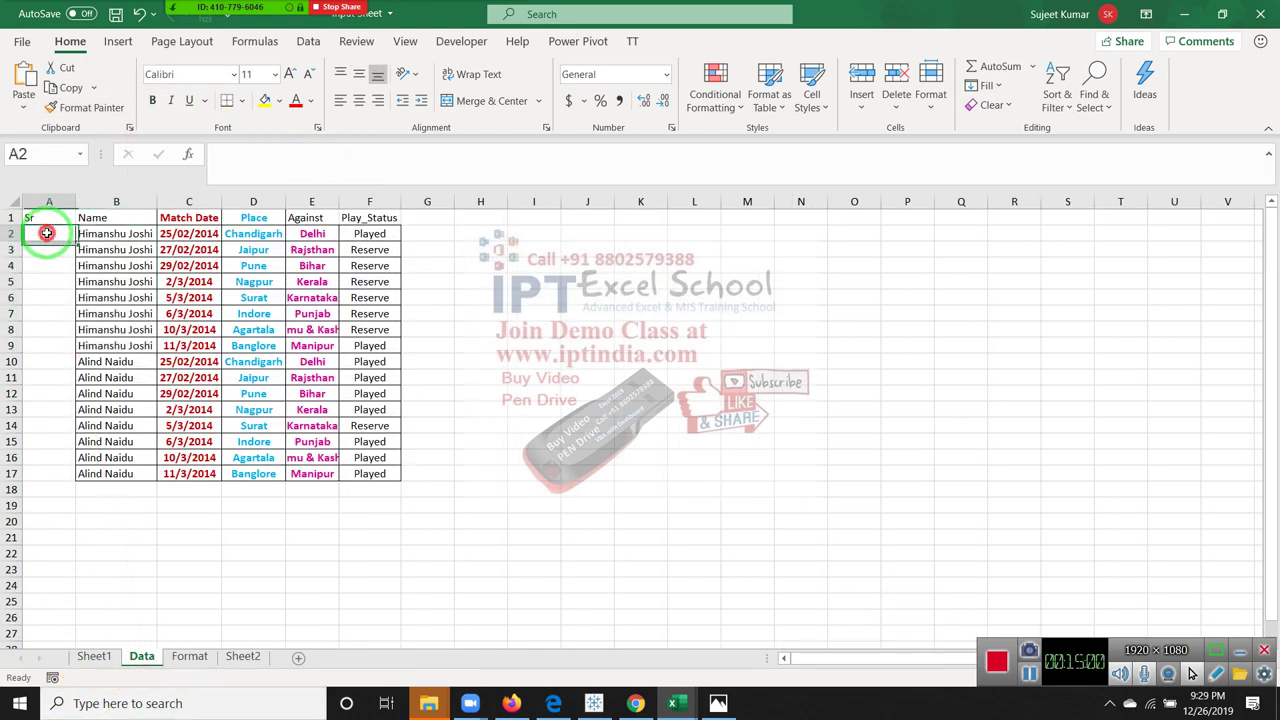
{"action": "type", "text": "=COU"}
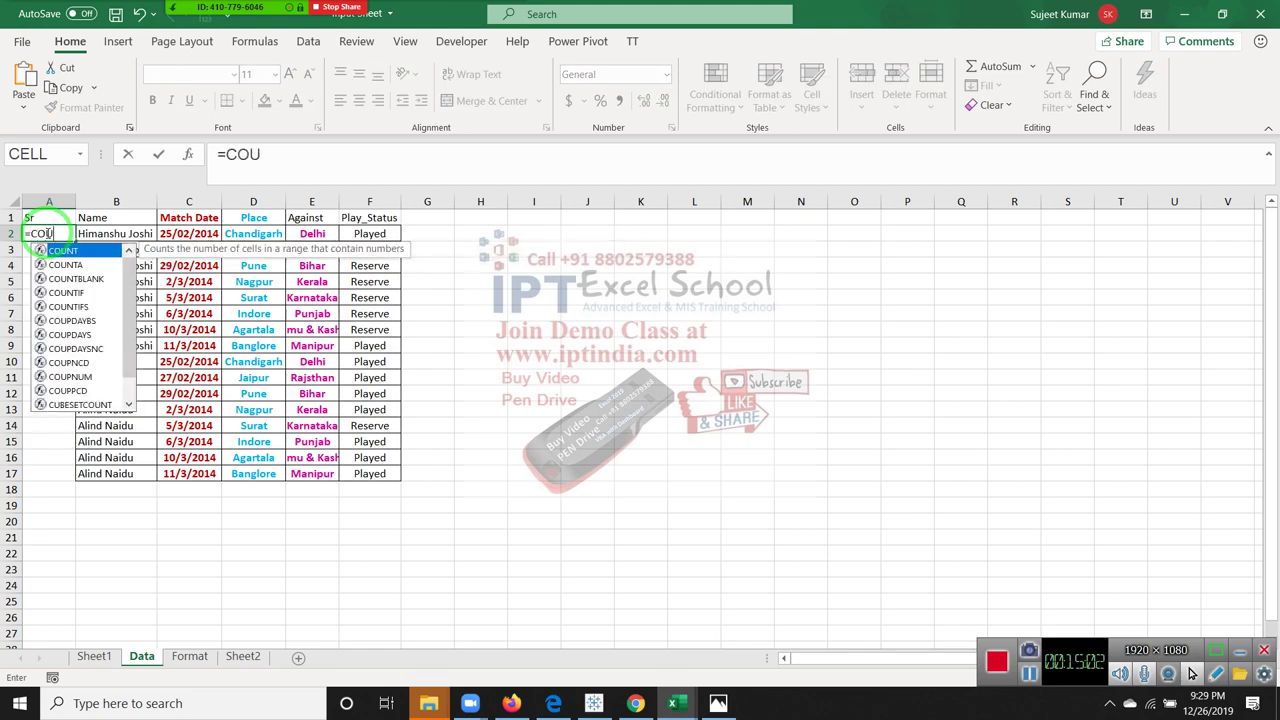
{"action": "key", "text": "Down"}
{"action": "key", "text": "Down"}
{"action": "key", "text": "Down"}
{"action": "key", "text": "Tab"}
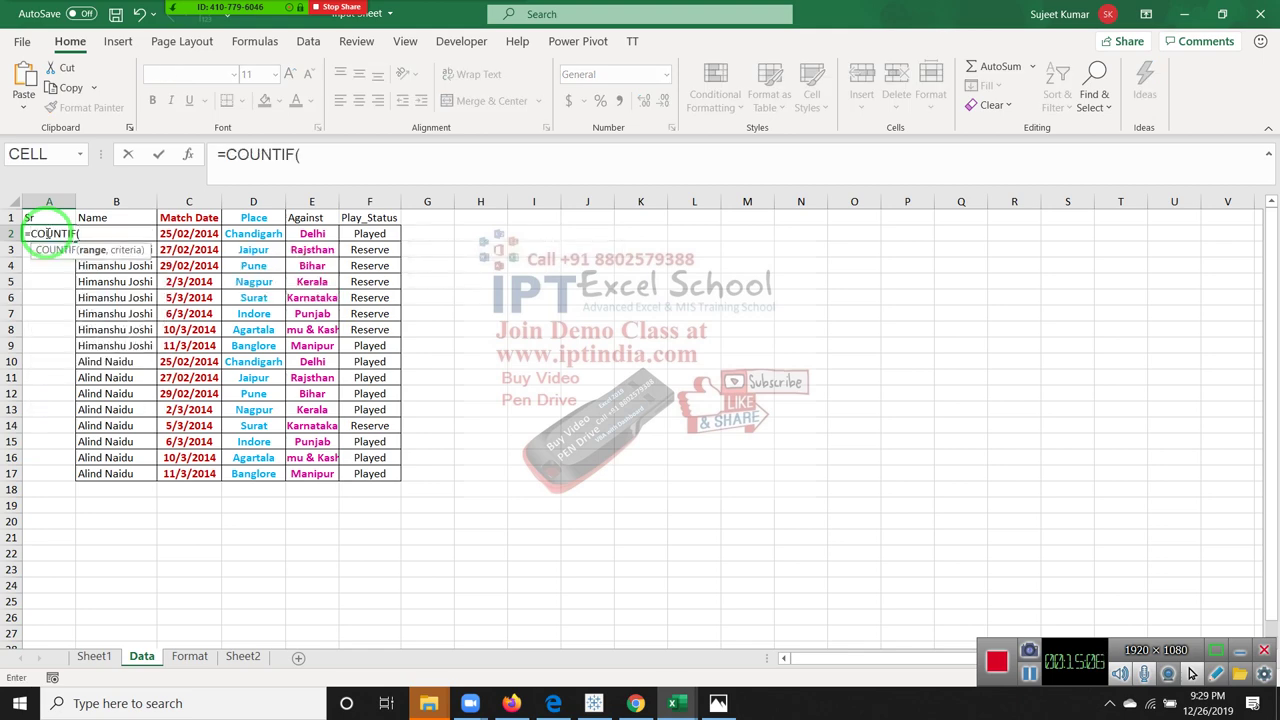
{"action": "key", "text": "Right"}
{"action": "type", "text": ":"}
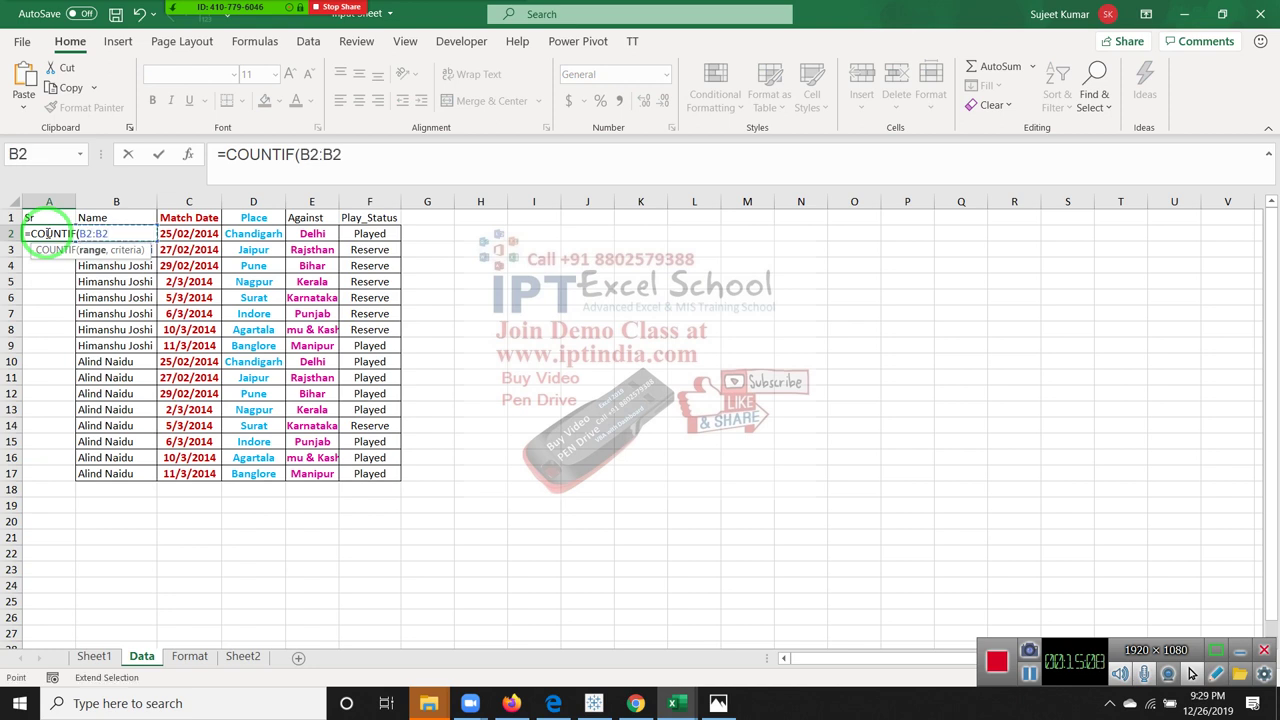
{"action": "type", "text": "B2,B2"}
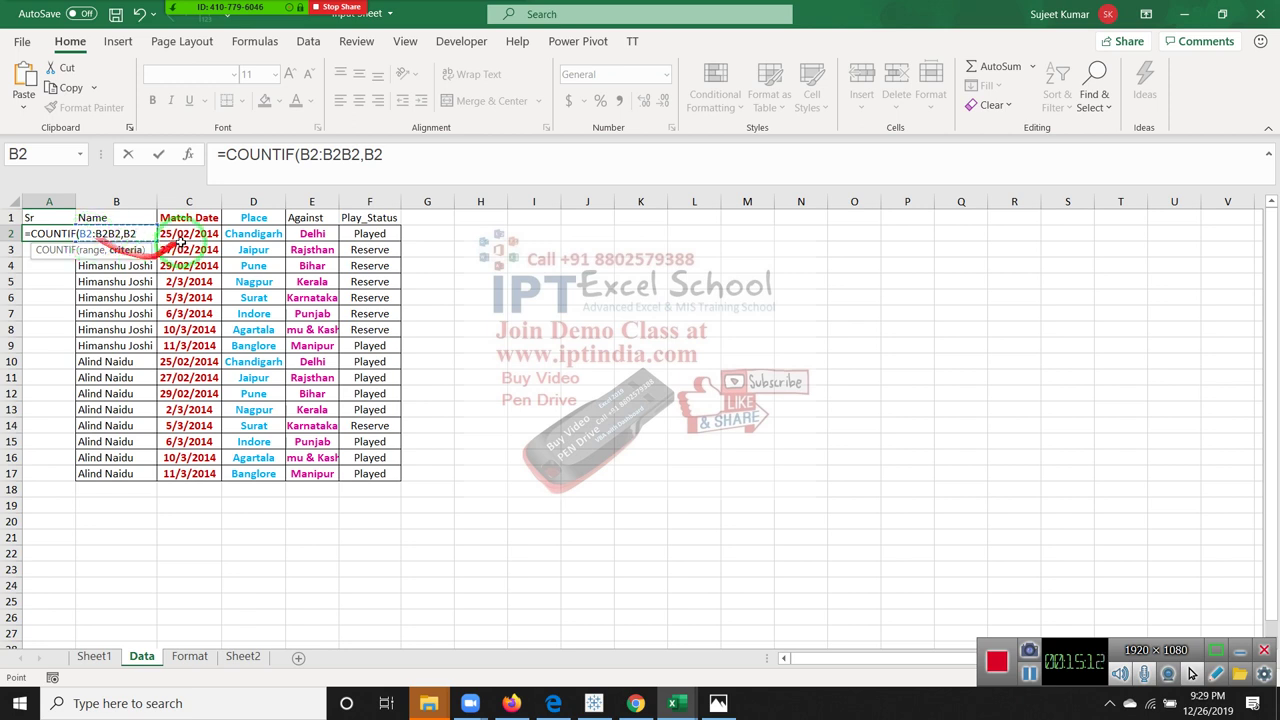
{"action": "left_click", "coordinate": [361, 158]}
{"action": "left_click", "coordinate": [323, 160]}
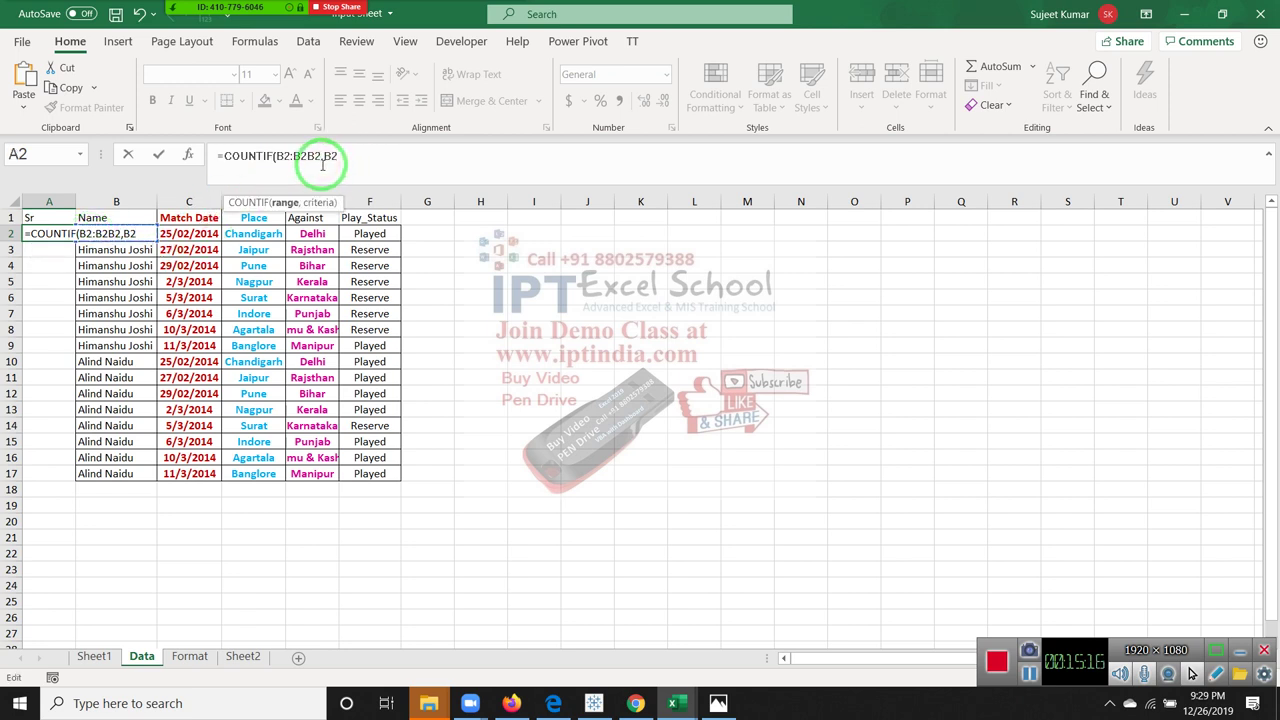
{"action": "key", "text": "BackSpace"}
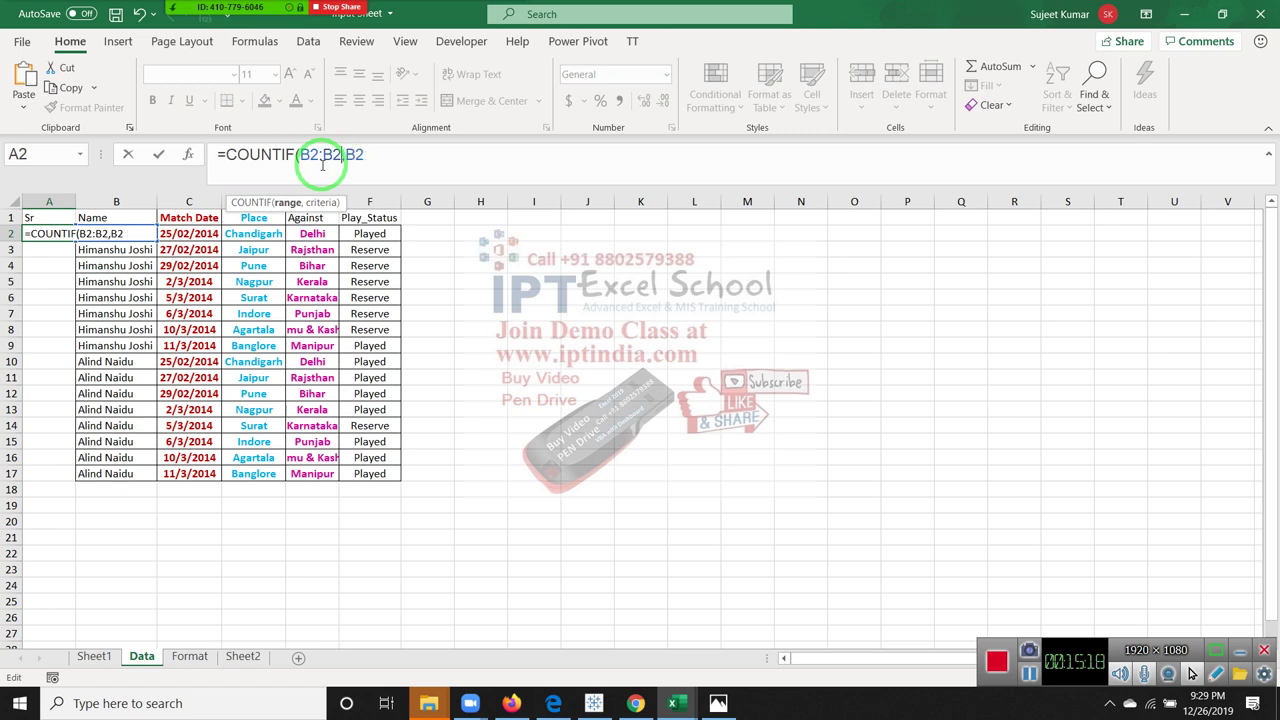
{"action": "key", "text": "Return"}
- Fix A2's formula to =COUNTIF($B$2:B2,B2) with an absolute range start
{"action": "key", "text": "Right"}
{"action": "key", "text": "ctrl+Down"}
{"action": "key", "text": "Left"}
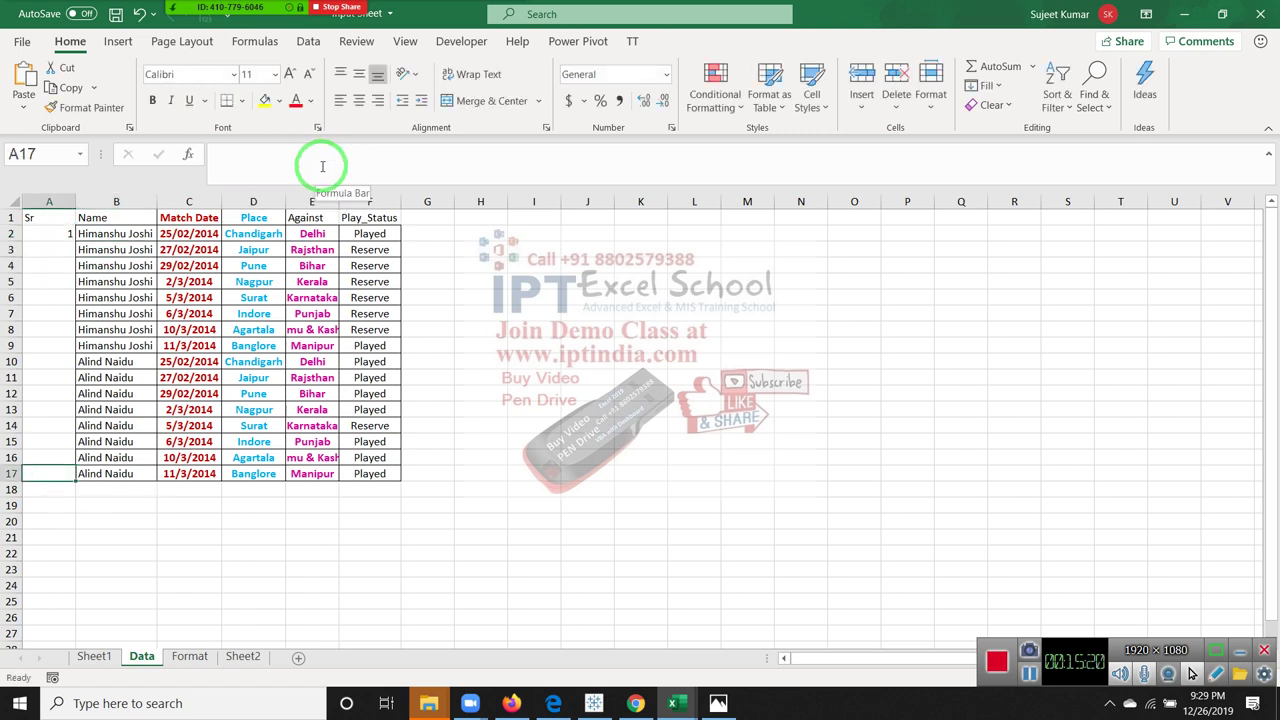
{"action": "key", "text": "ctrl+shift+Up"}
{"action": "key", "text": "Up"}
{"action": "key", "text": "ctrl+Up"}
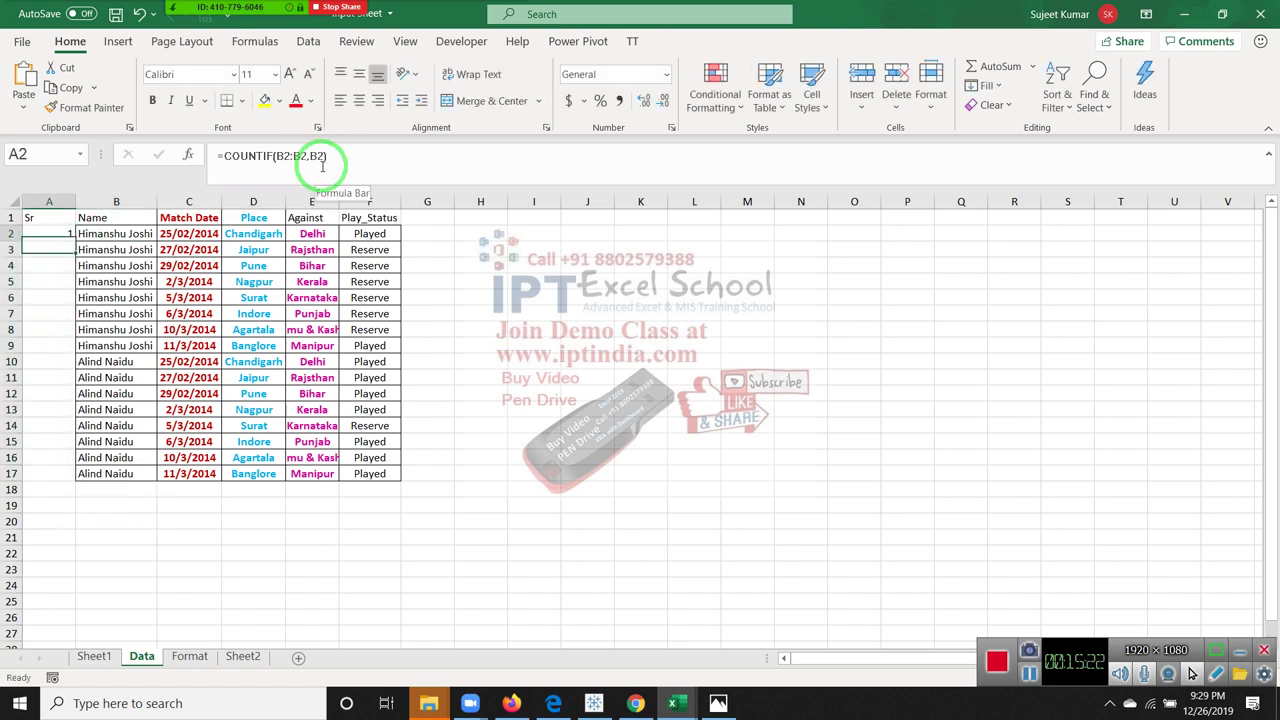
{"action": "left_click", "coordinate": [306, 155]}
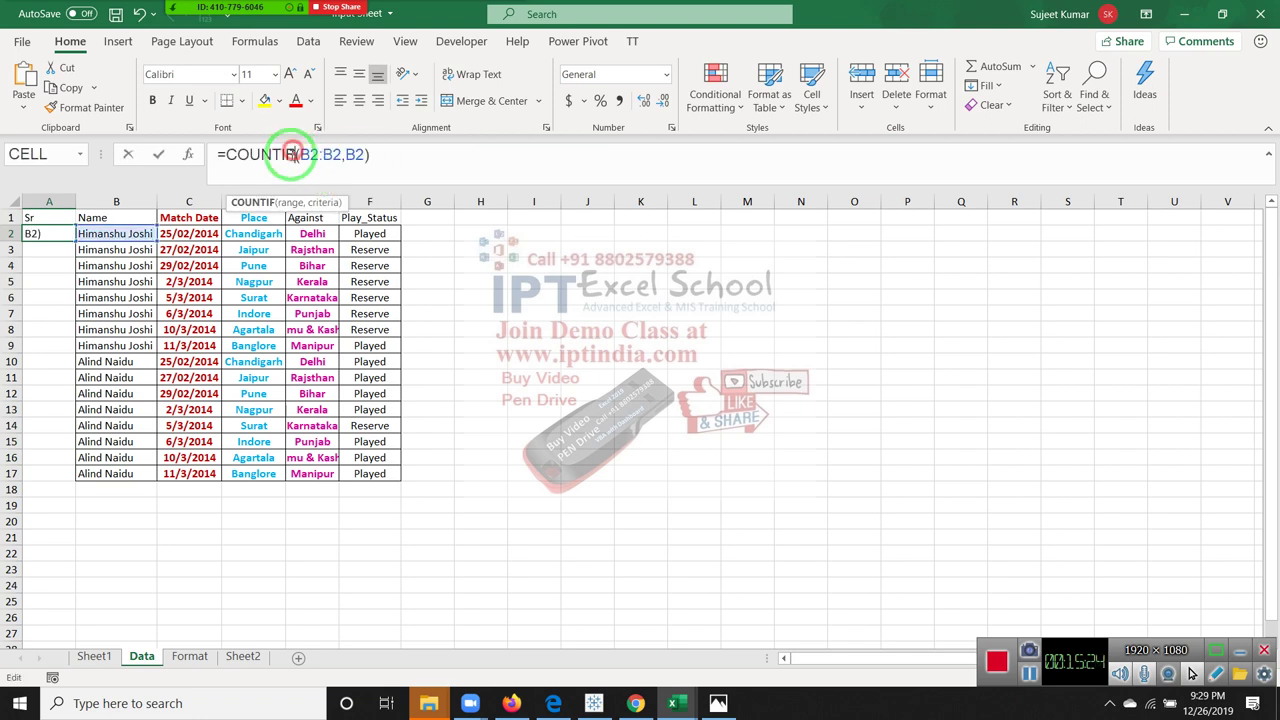
{"action": "left_click", "coordinate": [300, 155]}
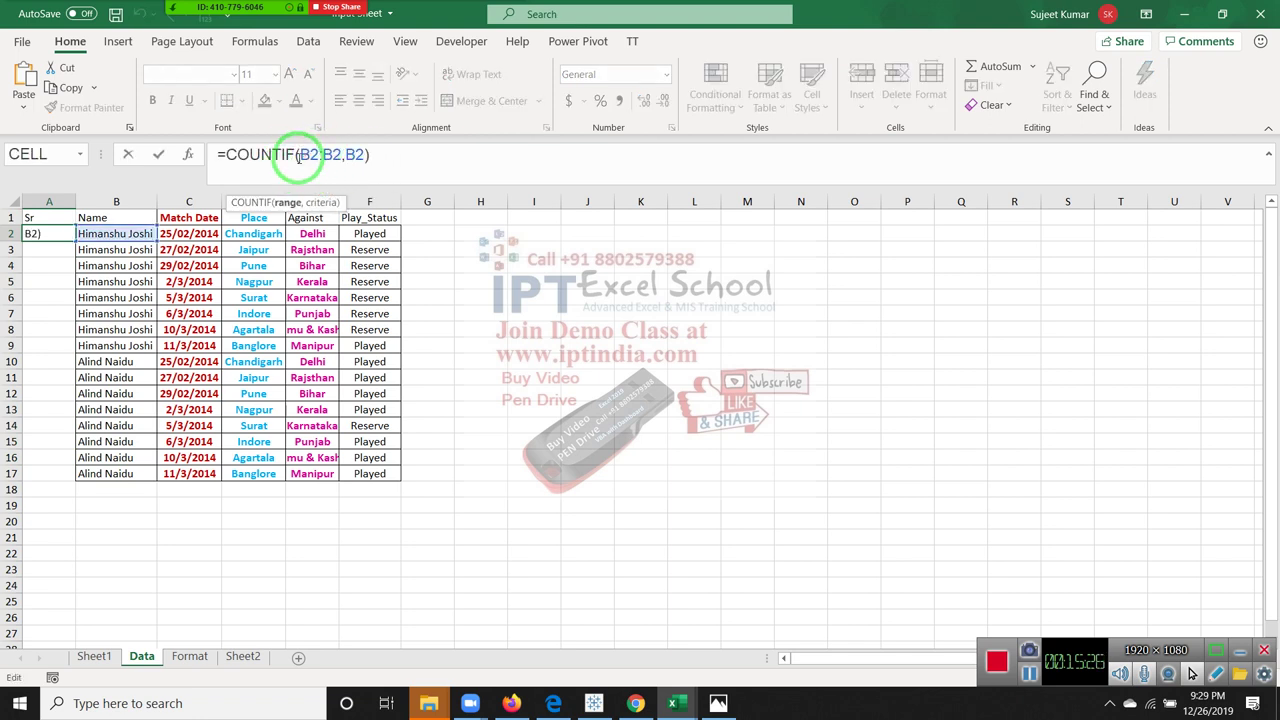
{"action": "key", "text": "F4"}
{"action": "key", "text": "Return"}
- Fill the COUNTIF counter formula down A2:A17
{"action": "key", "text": "Right"}
{"action": "key", "text": "ctrl+Down"}
{"action": "key", "text": "Left"}
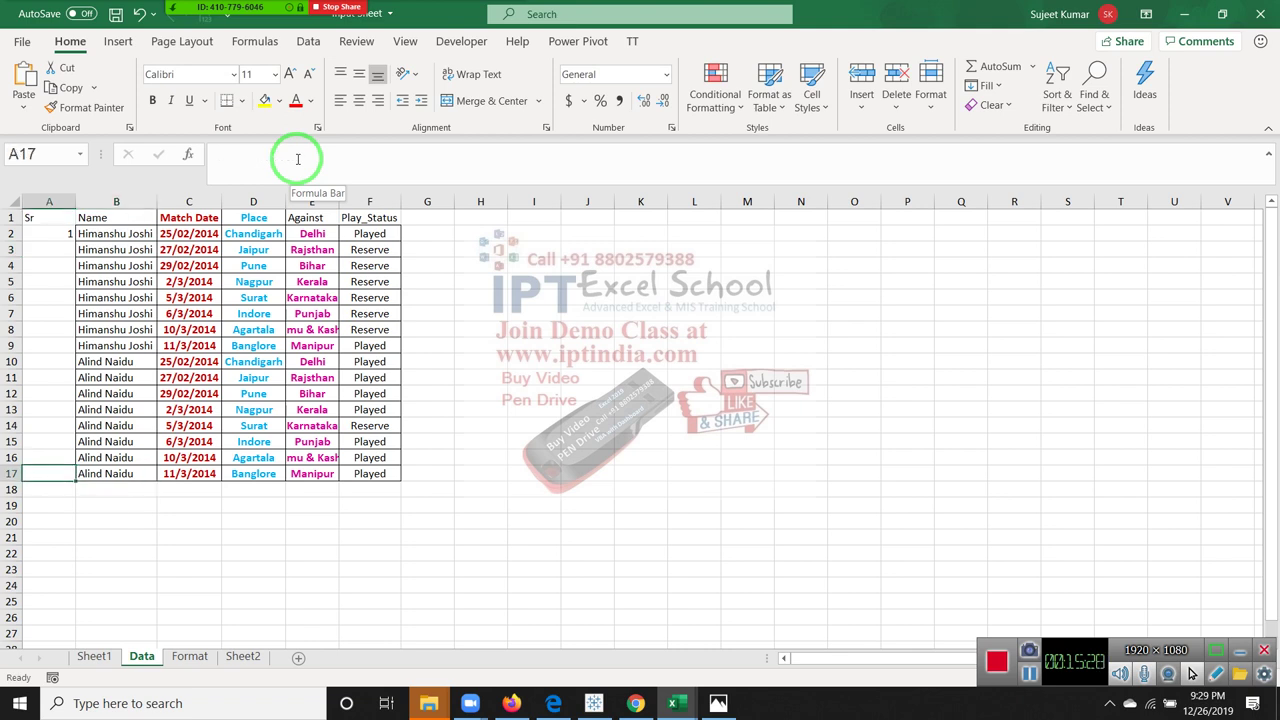
{"action": "key", "text": "ctrl+shift+Up"}
{"action": "key", "text": "ctrl+d"}
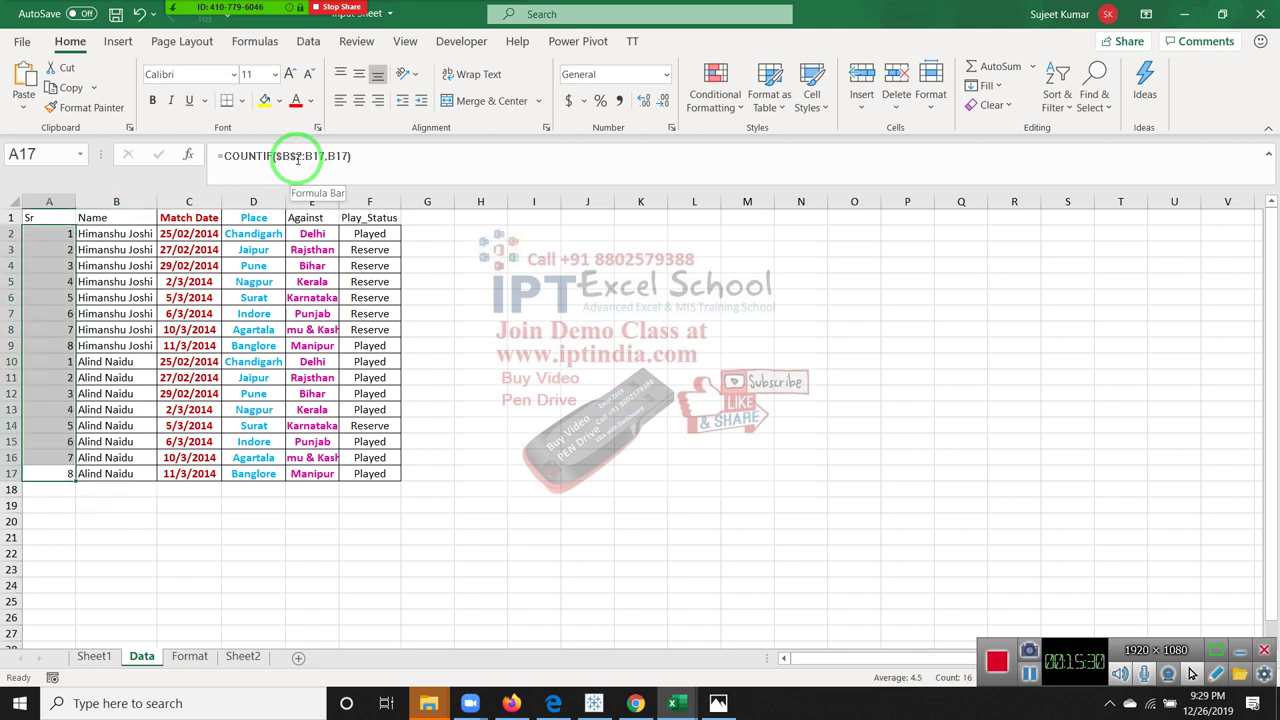
{"action": "key", "text": "Up"}
{"action": "key", "text": "Up"}
{"action": "key", "text": "ctrl+Up"}
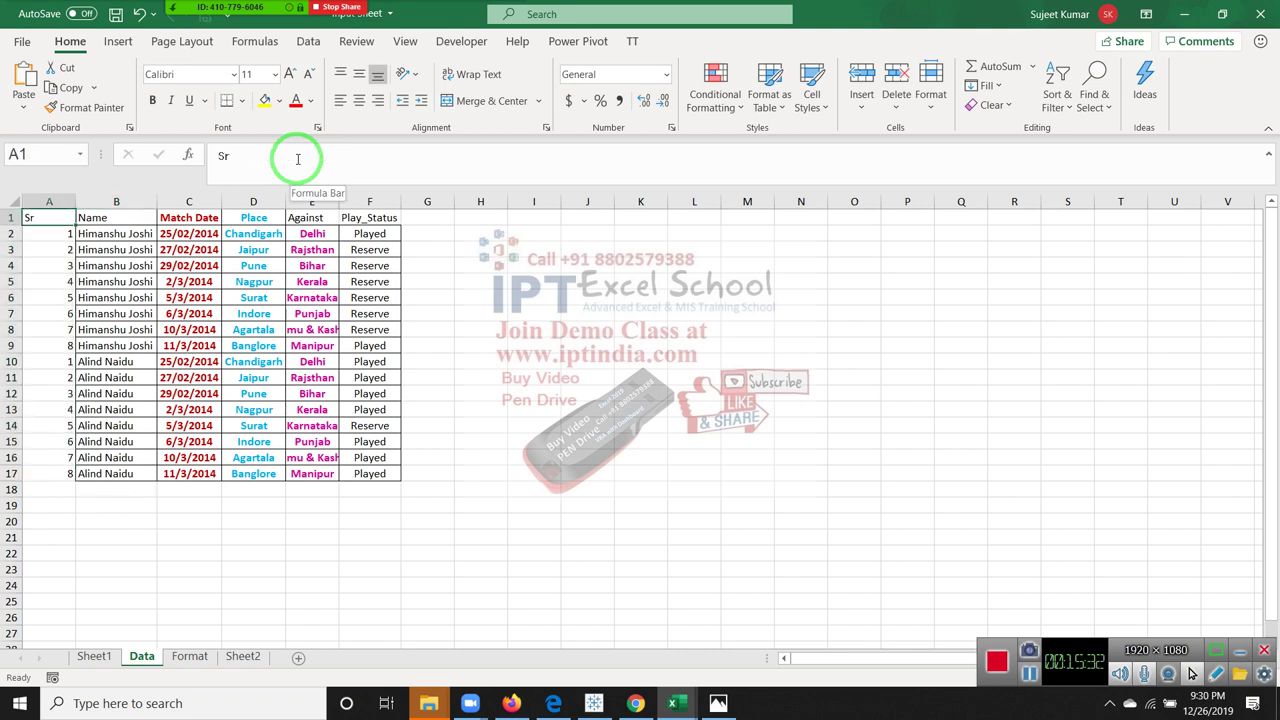
- Change the Sr formulas in A2:A17 to =COUNTIF($B$2:B2,B2)&B2, joining count and player name
{"action": "key", "text": "Down"}
{"action": "left_click", "coordinate": [423, 148]}
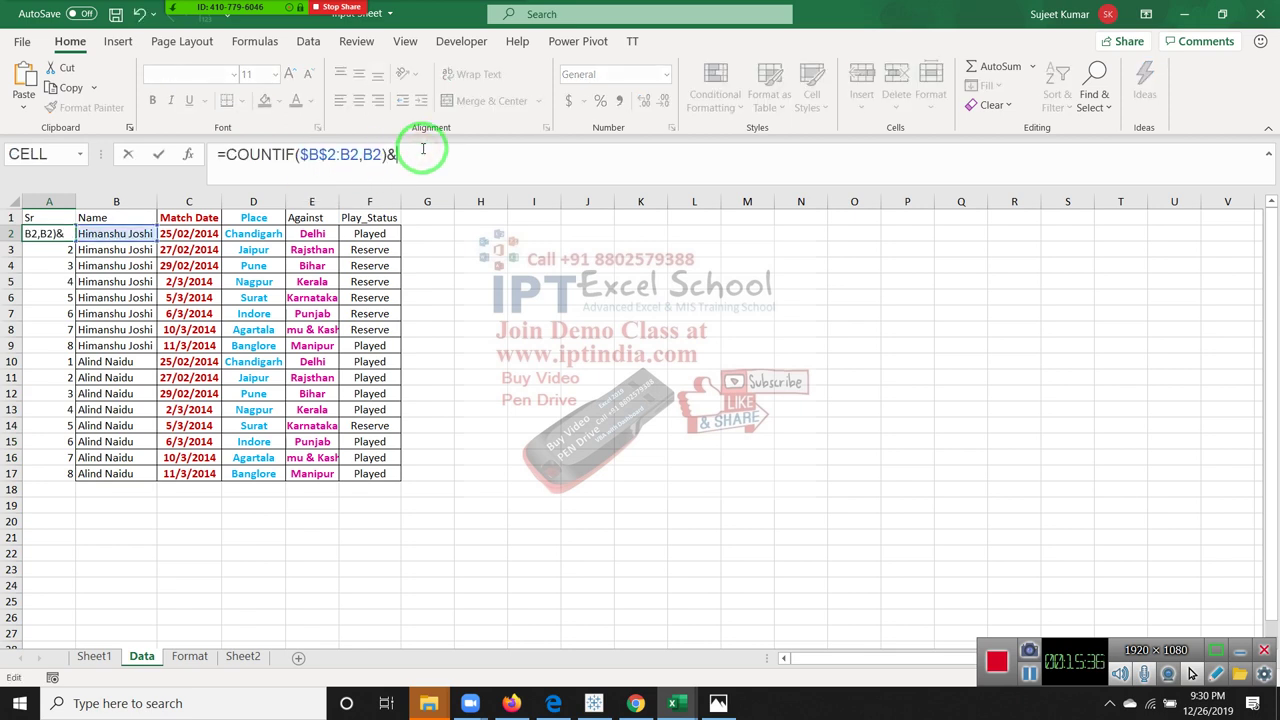
{"action": "left_click", "coordinate": [116, 233]}
{"action": "key", "text": "Return"}
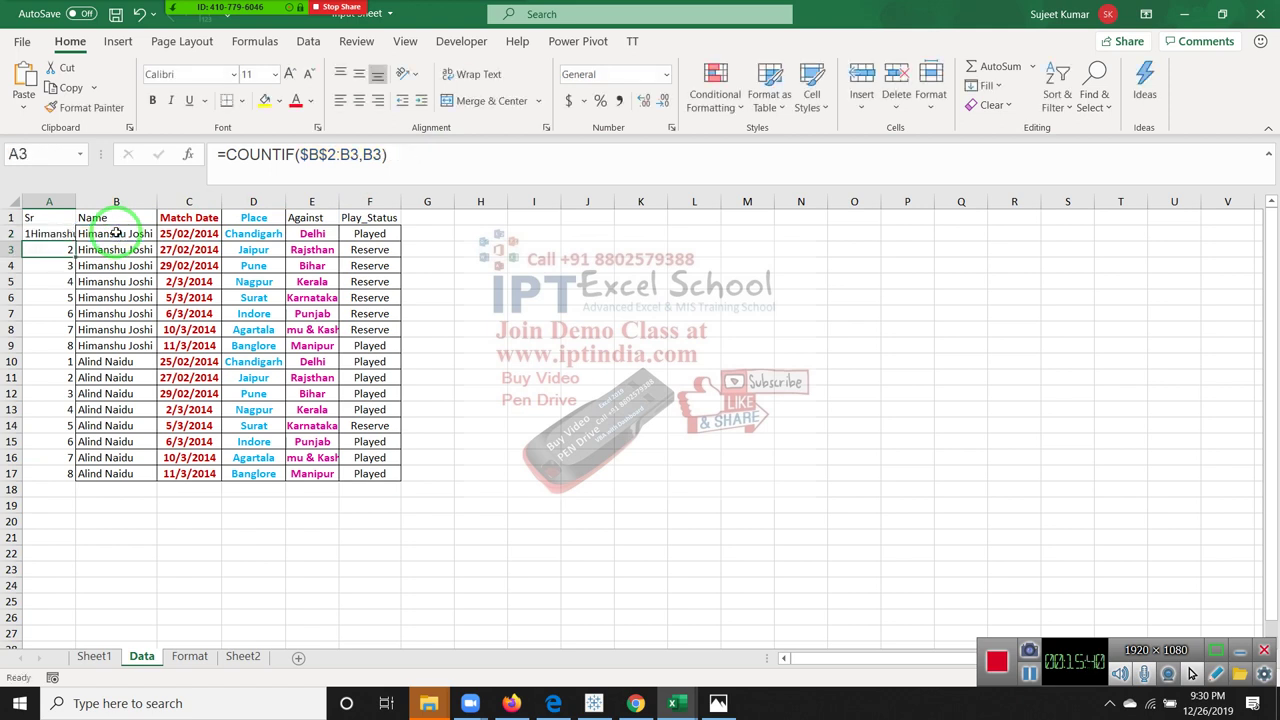
{"action": "key", "text": "Right"}
{"action": "key", "text": "Left"}
{"action": "key", "text": "ctrl+Down"}
{"action": "key", "text": "ctrl+shift+Up"}
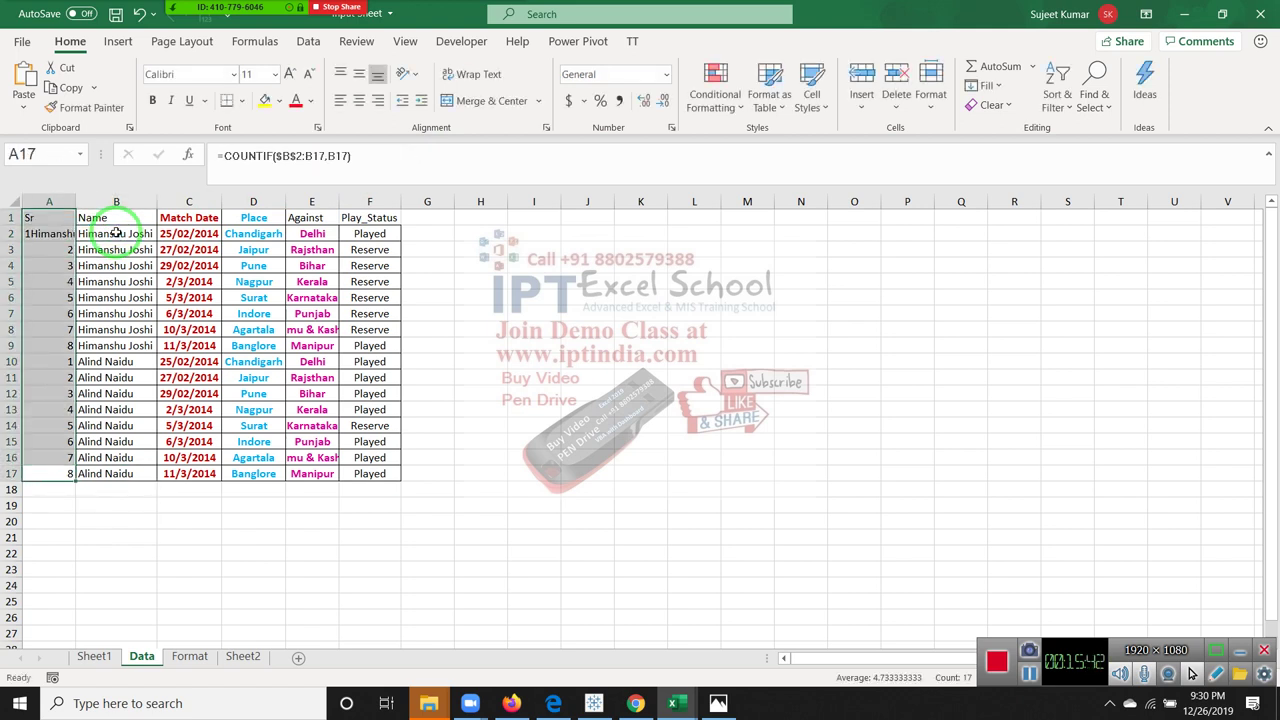
{"action": "key", "text": "shift+Down"}
{"action": "key", "text": "F2"}
{"action": "type", "text": "&B17"}
{"action": "key", "text": "ctrl+Return"}
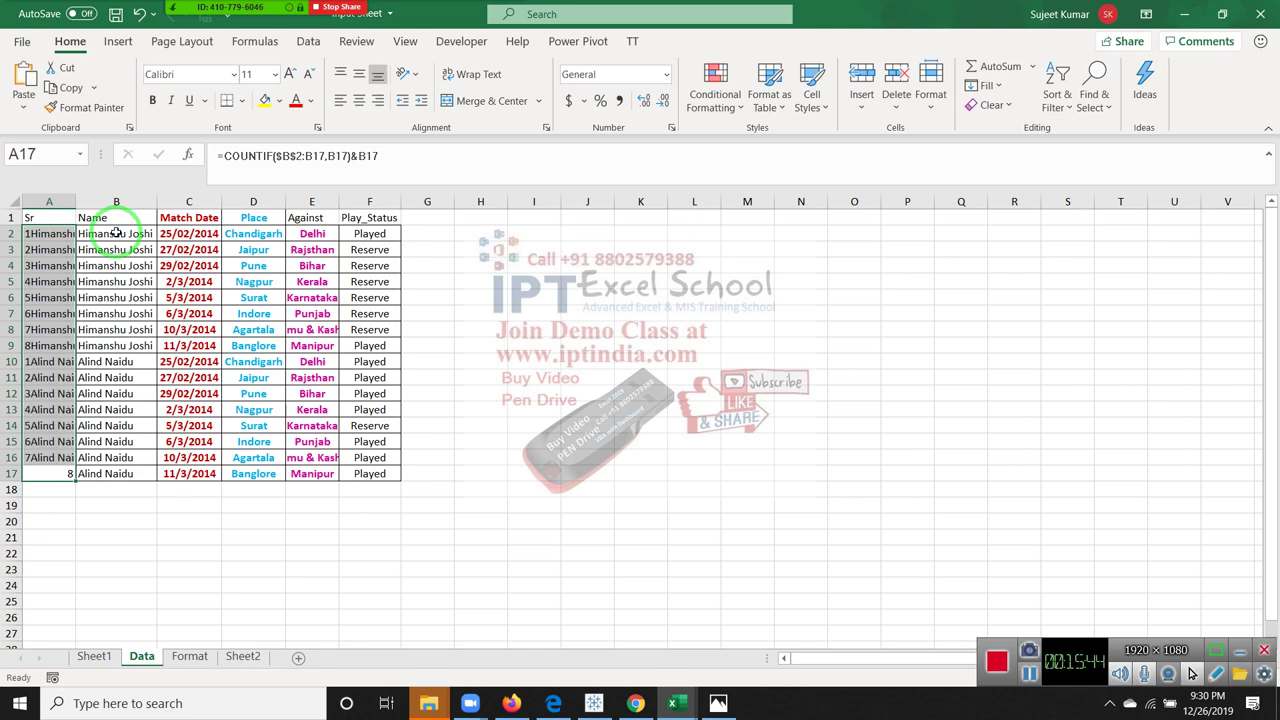
- On the Format sheet, start a VLOOKUP in C21 keyed on B21&T2
{"action": "left_click", "coordinate": [204, 655]}
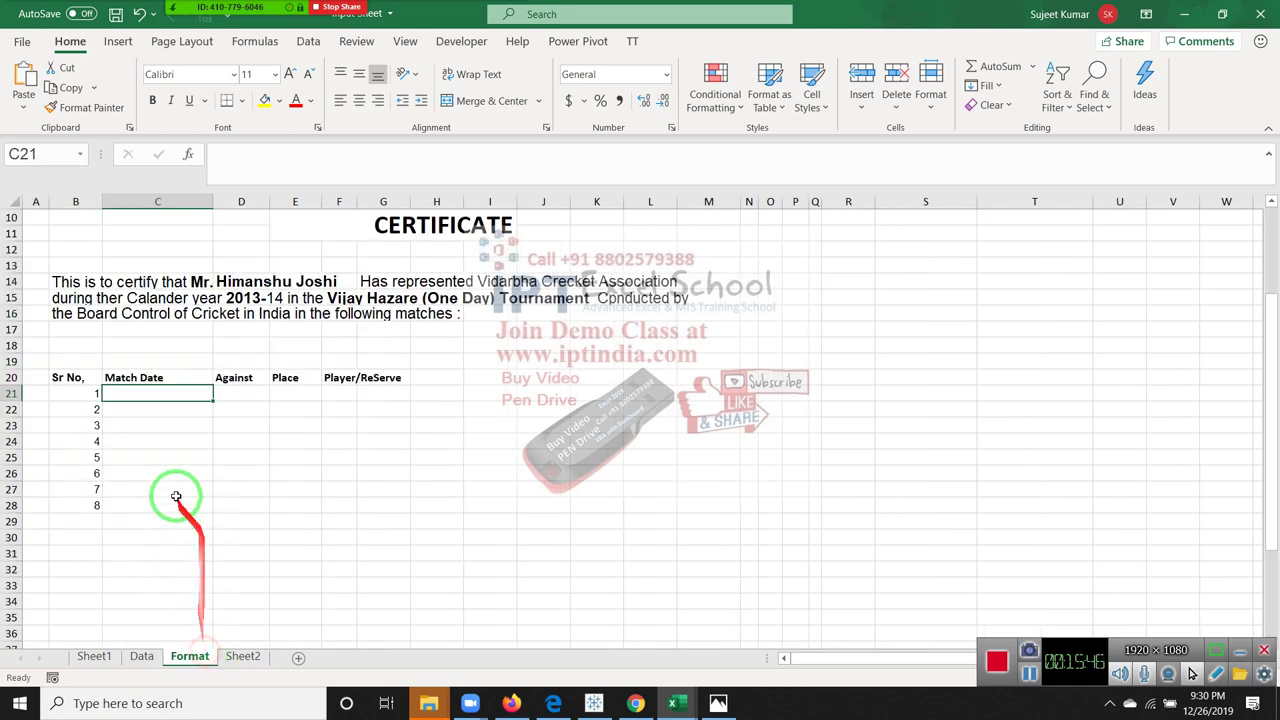
{"action": "type", "text": "=VL"}
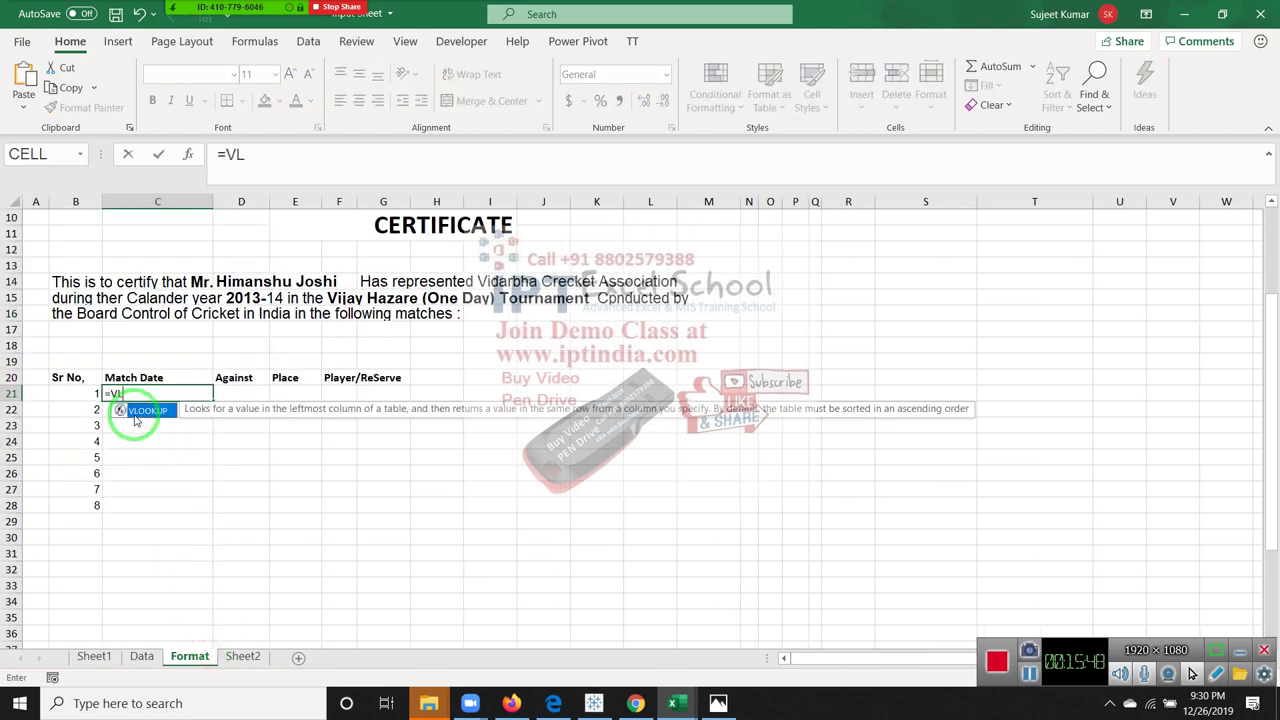
{"action": "key", "text": "Tab"}
{"action": "key", "text": "Left"}
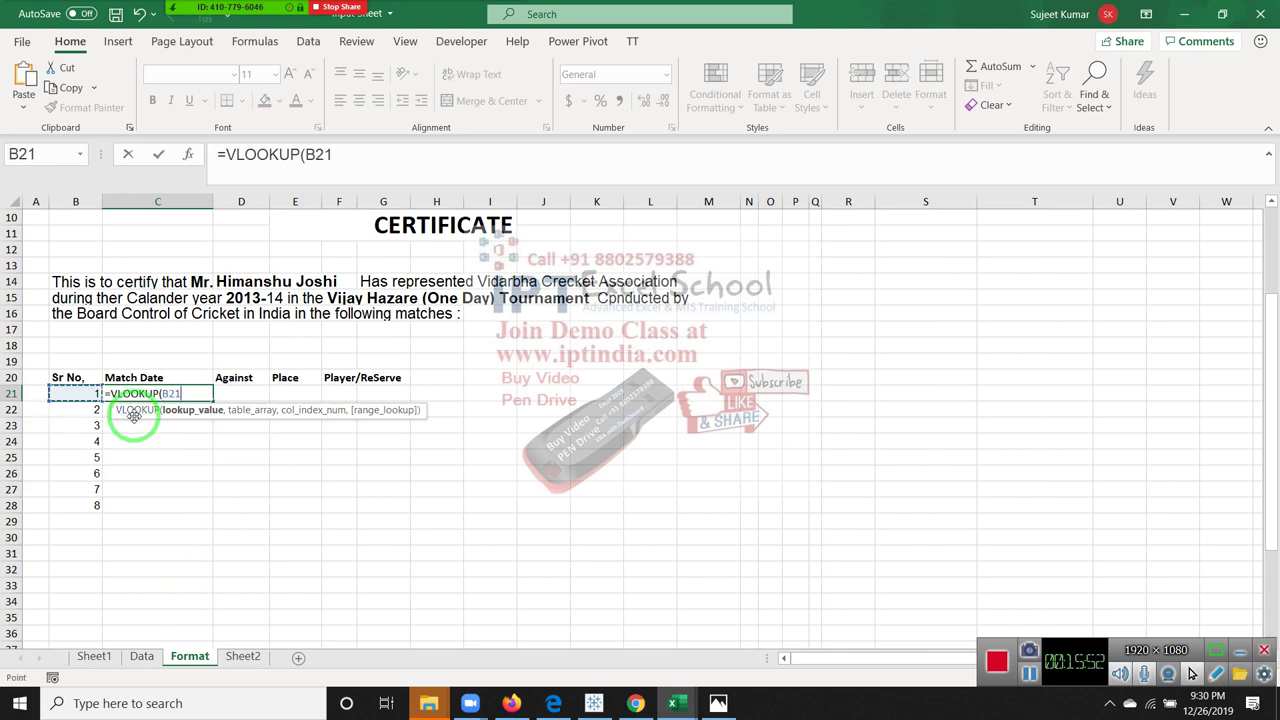
{"action": "scroll", "coordinate": [988, 508], "scroll_direction": "up", "scroll_amount": 3}
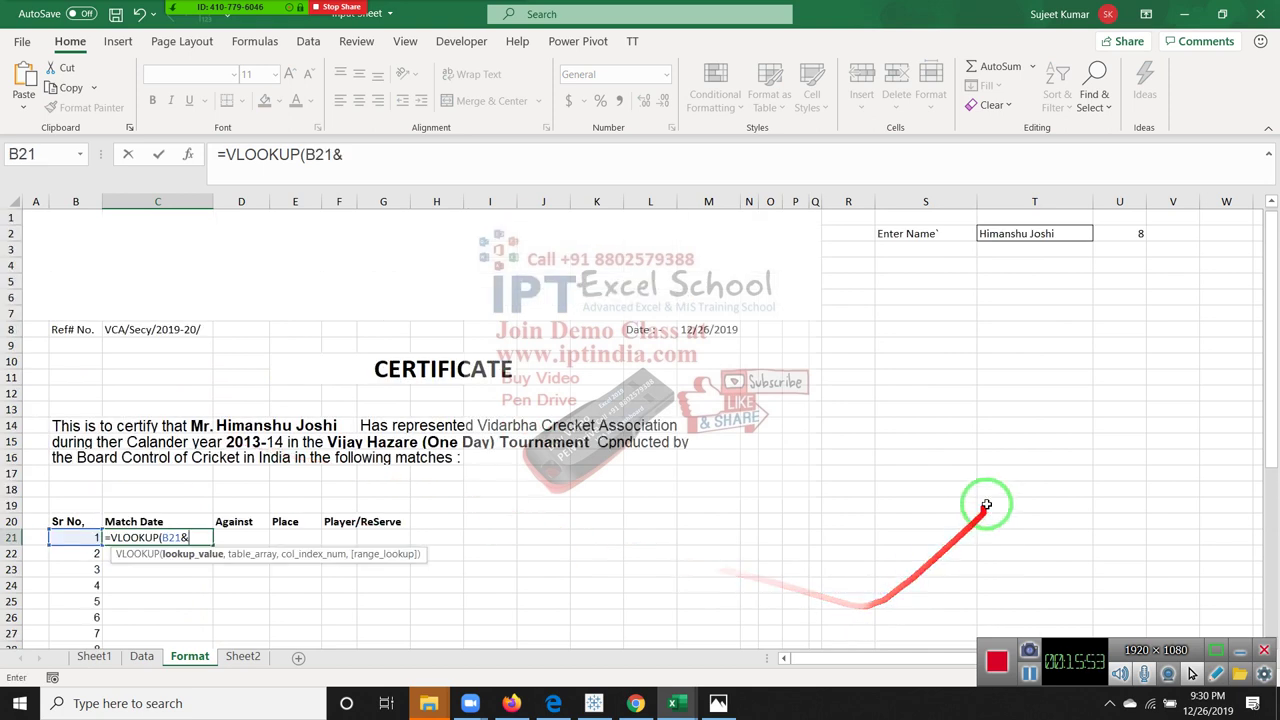
{"action": "left_click", "coordinate": [1013, 237]}
{"action": "type", "text": ","}
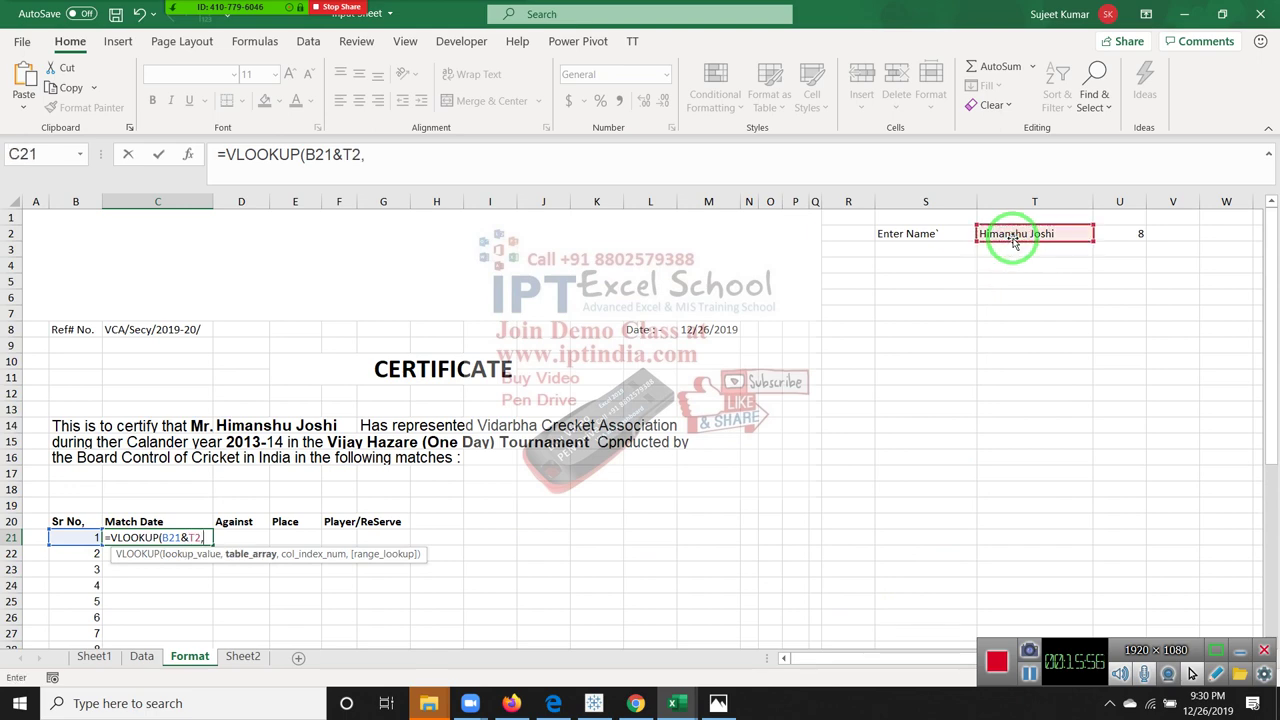
- Complete the lookup with Data!A:F, column 3, exact match, returning 25/02/2014
{"action": "left_click", "coordinate": [143, 656]}
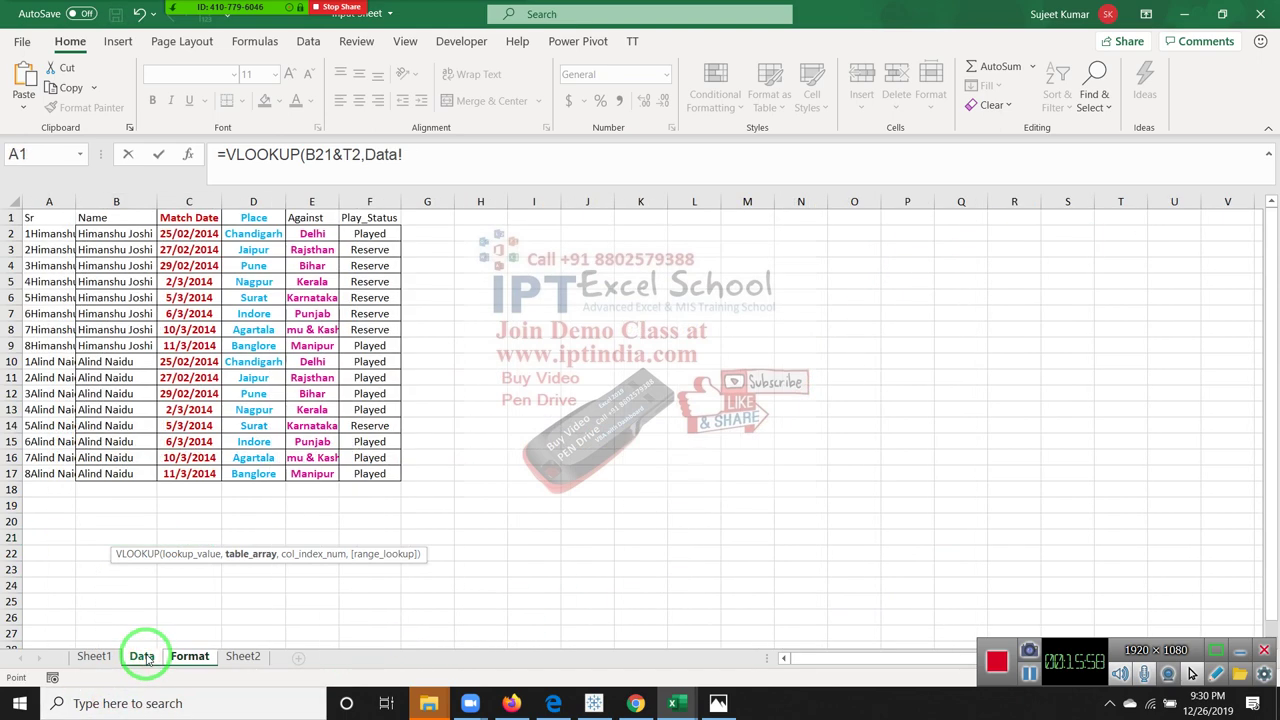
{"action": "left_click_drag", "start_coordinate": [40, 201], "coordinate": [372, 214]}
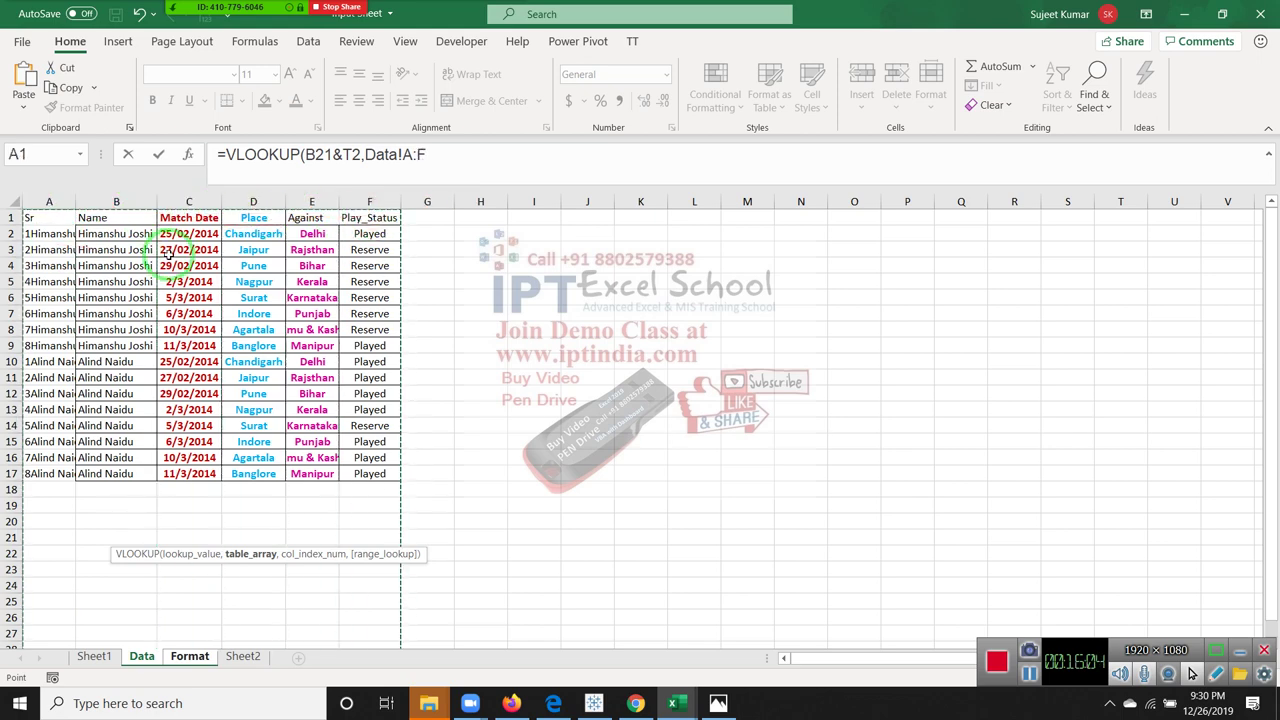
{"action": "type", "text": "3"}
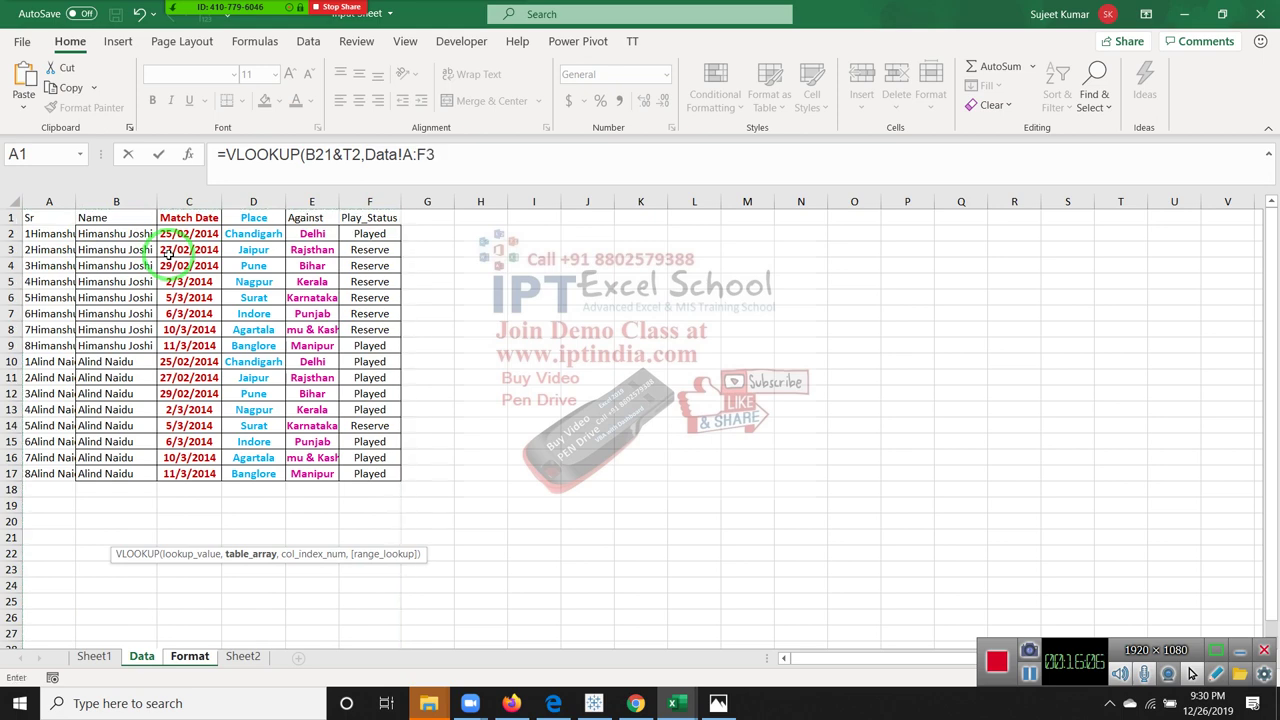
{"action": "key", "text": "BackSpace"}
{"action": "type", "text": ","}
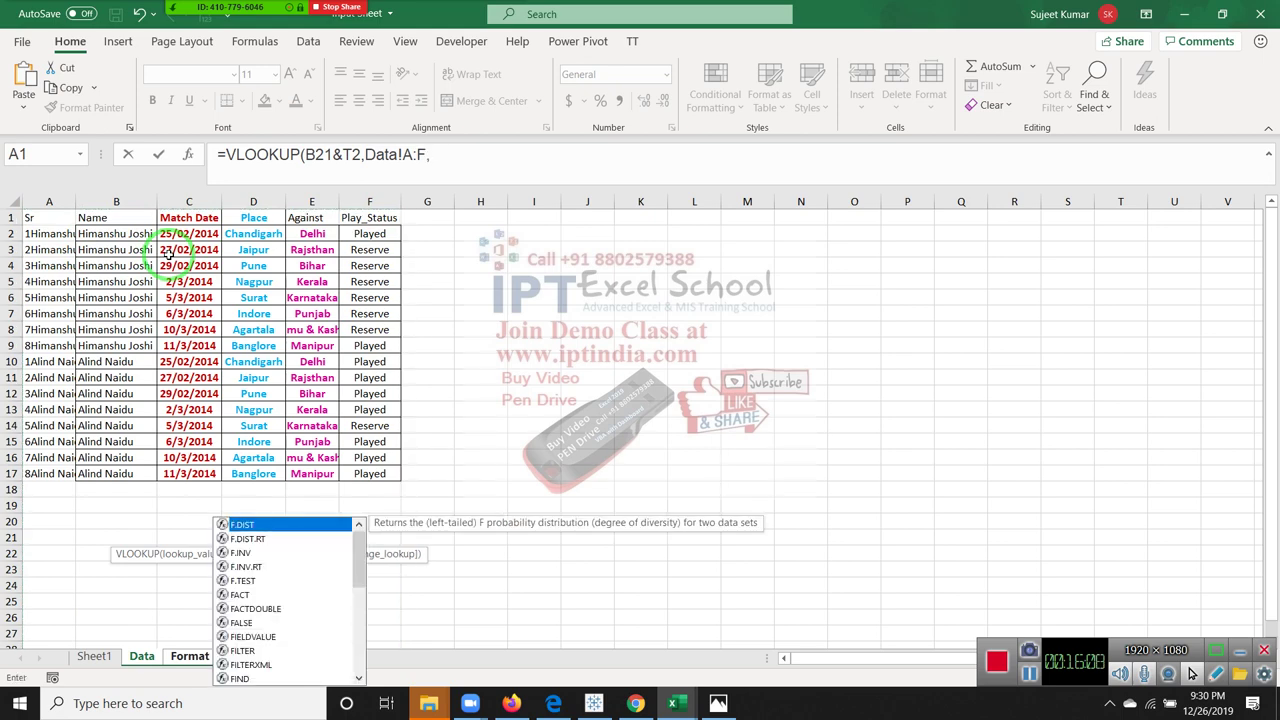
{"action": "type", "text": "3,0"}
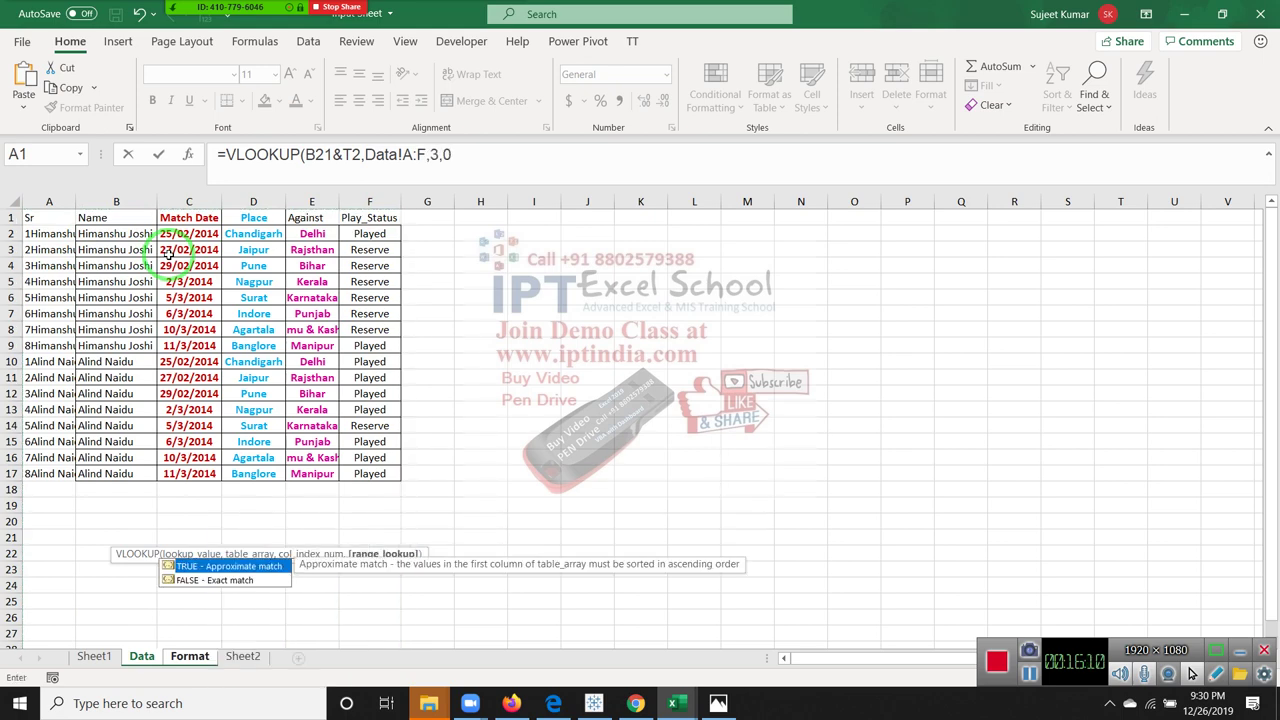
{"action": "key", "text": "Return"}
{"action": "key", "text": "Up"}
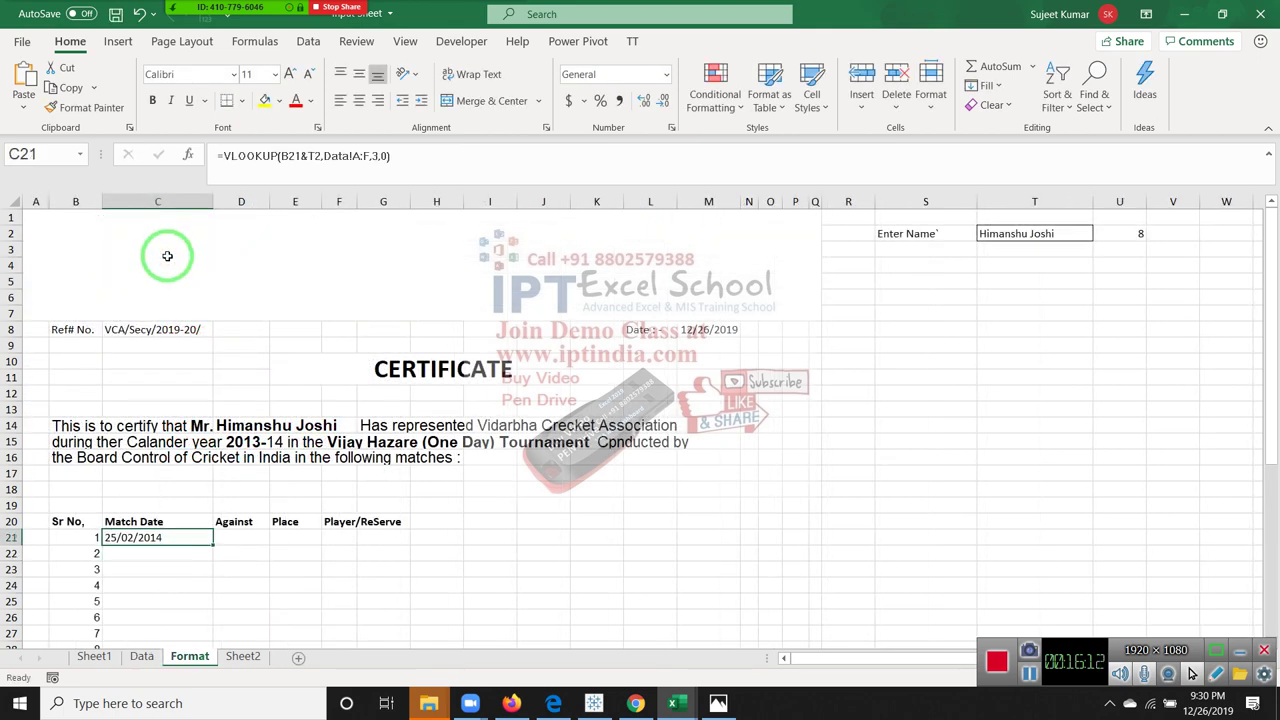
{"action": "left_click", "coordinate": [310, 156]}
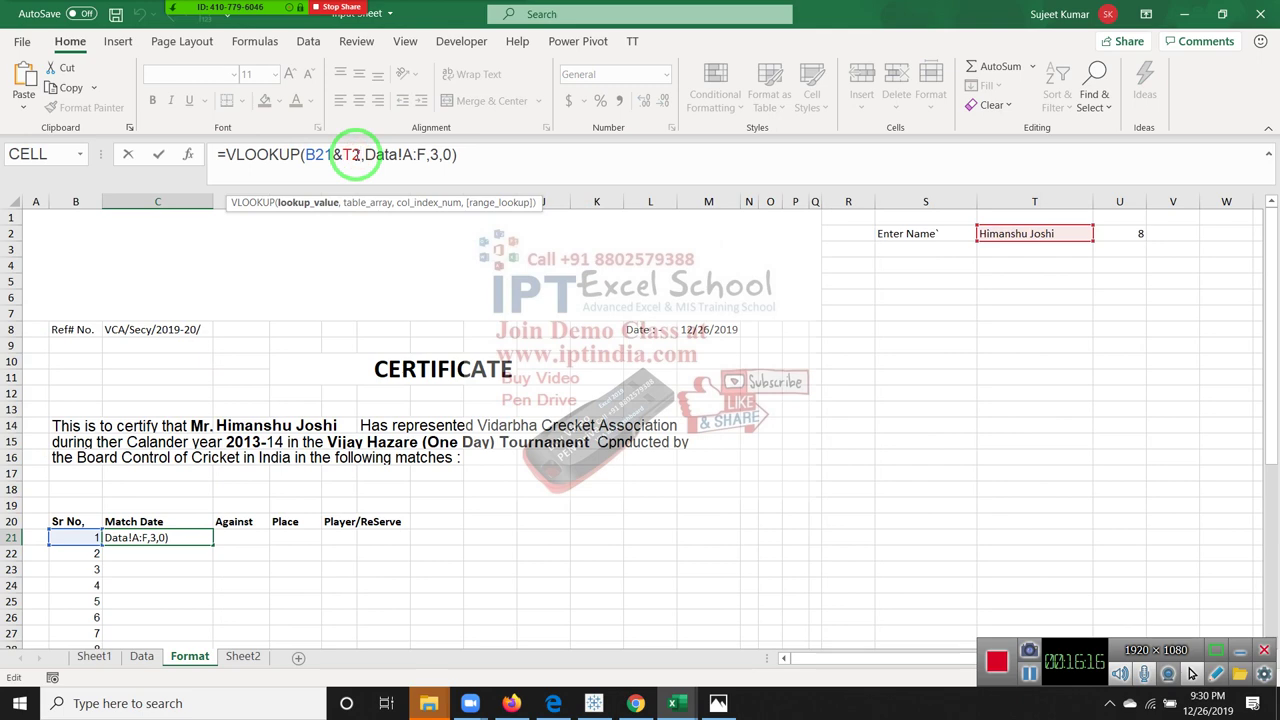
- Lock the lookup's name reference as $T$2 and fill it down C21:C30
{"action": "key", "text": "F4"}
{"action": "key", "text": "Return"}
{"action": "key", "text": "Left"}
{"action": "key", "text": "Down"}
{"action": "key", "text": "Down"}
{"action": "key", "text": "Down"}
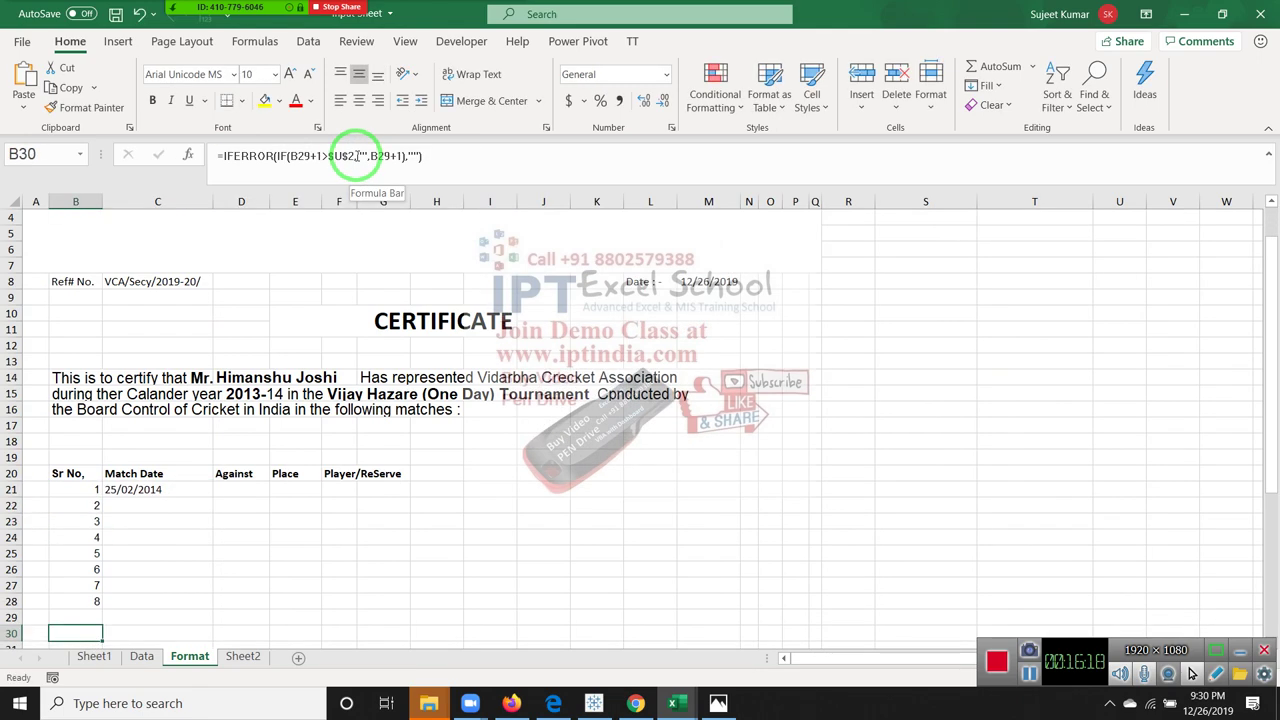
{"action": "key", "text": "Right"}
{"action": "key", "text": "ctrl+shift+Up"}
{"action": "key", "text": "ctrl+d"}
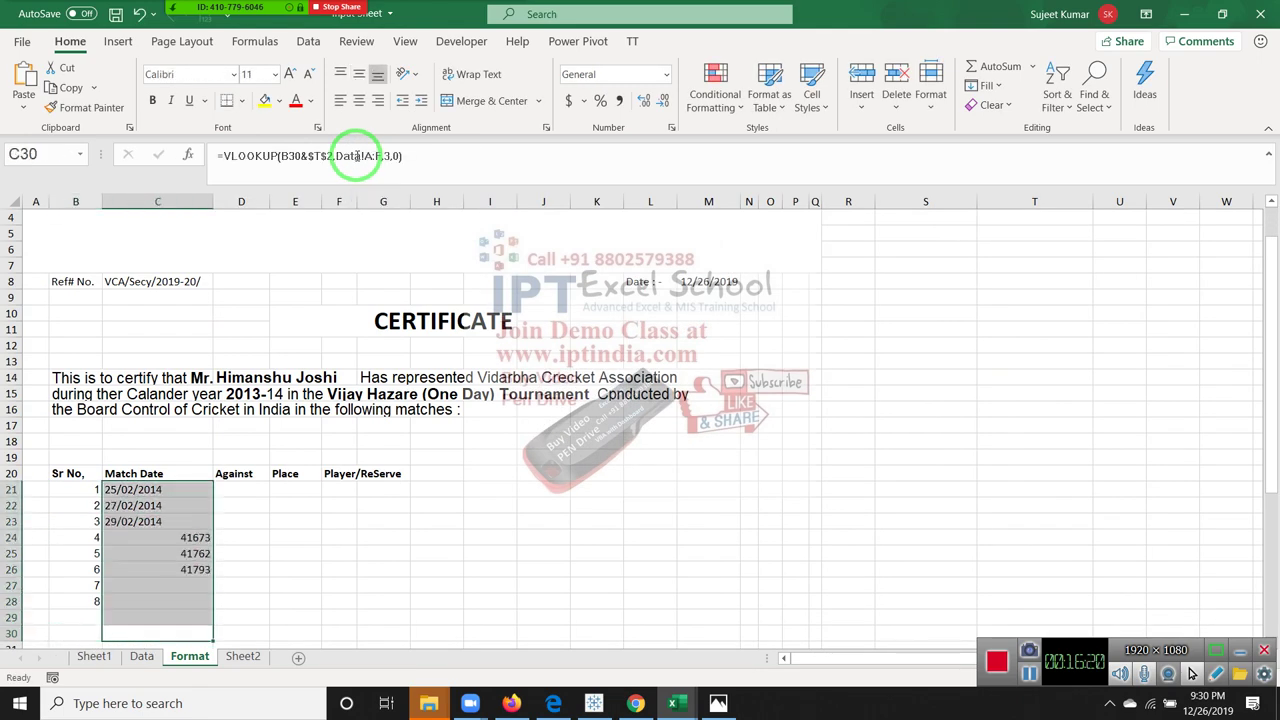
{"action": "key", "text": "ctrl+Up"}
{"action": "key", "text": "Down"}
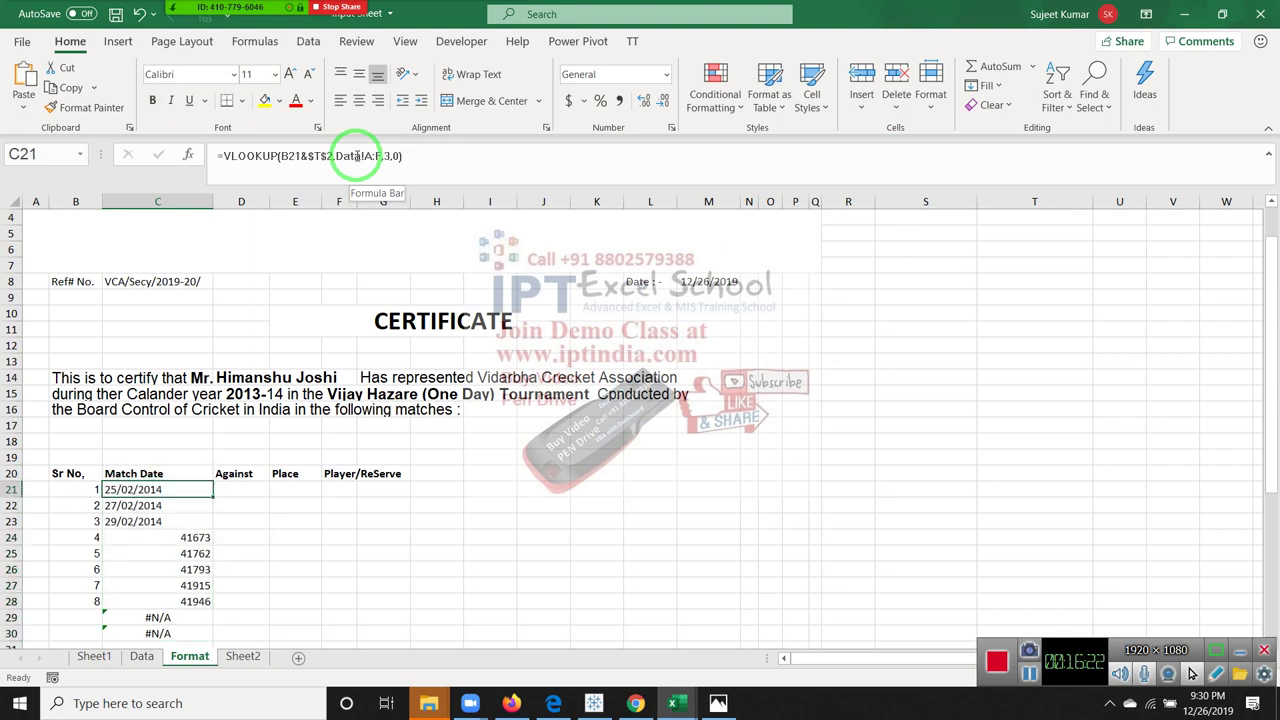
- Wrap C21's VLOOKUP in IFERROR with a blank "" fallback
{"action": "left_click", "coordinate": [224, 155]}
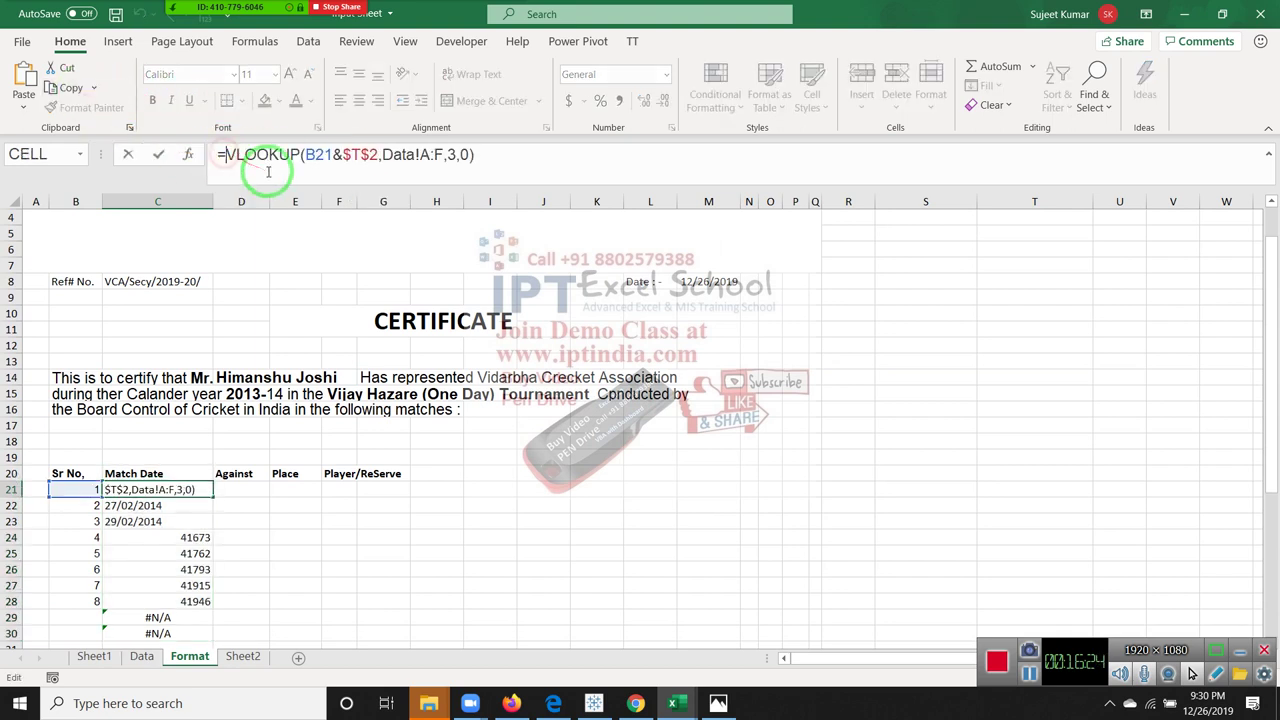
{"action": "type", "text": "IF"}
{"action": "key", "text": "Escape"}
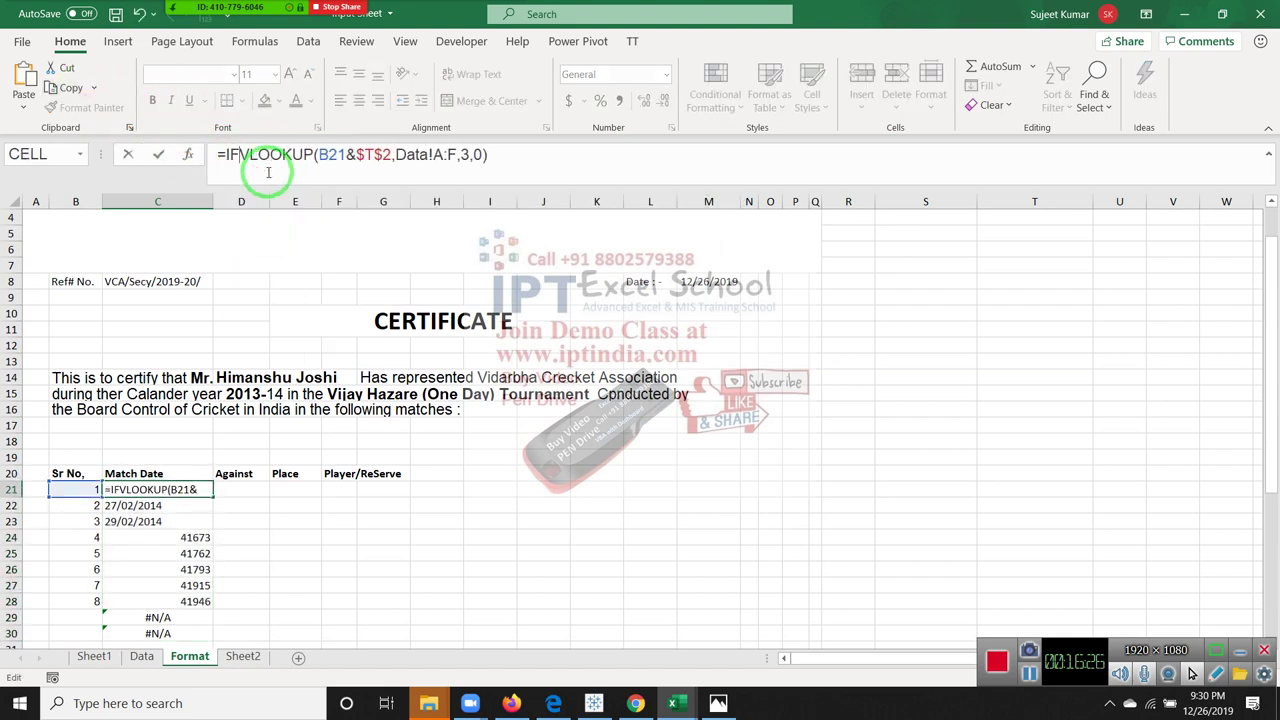
{"action": "key", "text": "BackSpace"}
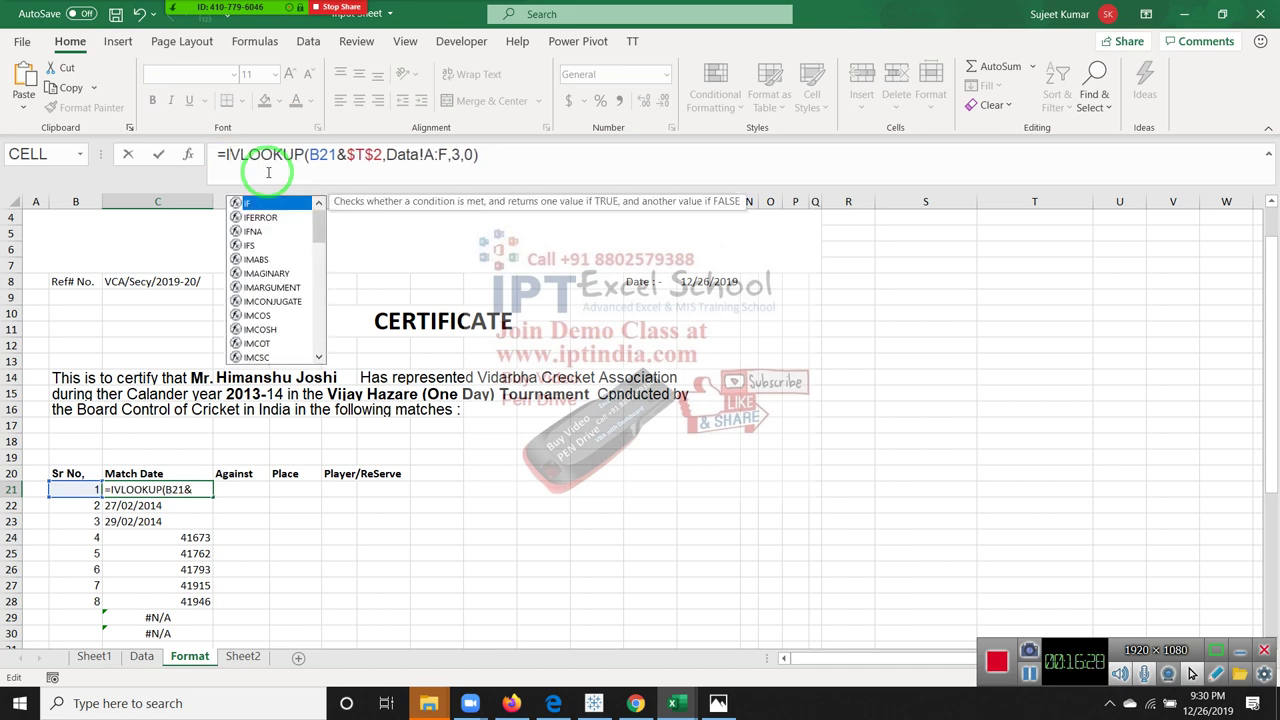
{"action": "key", "text": "Down"}
{"action": "key", "text": "Tab"}
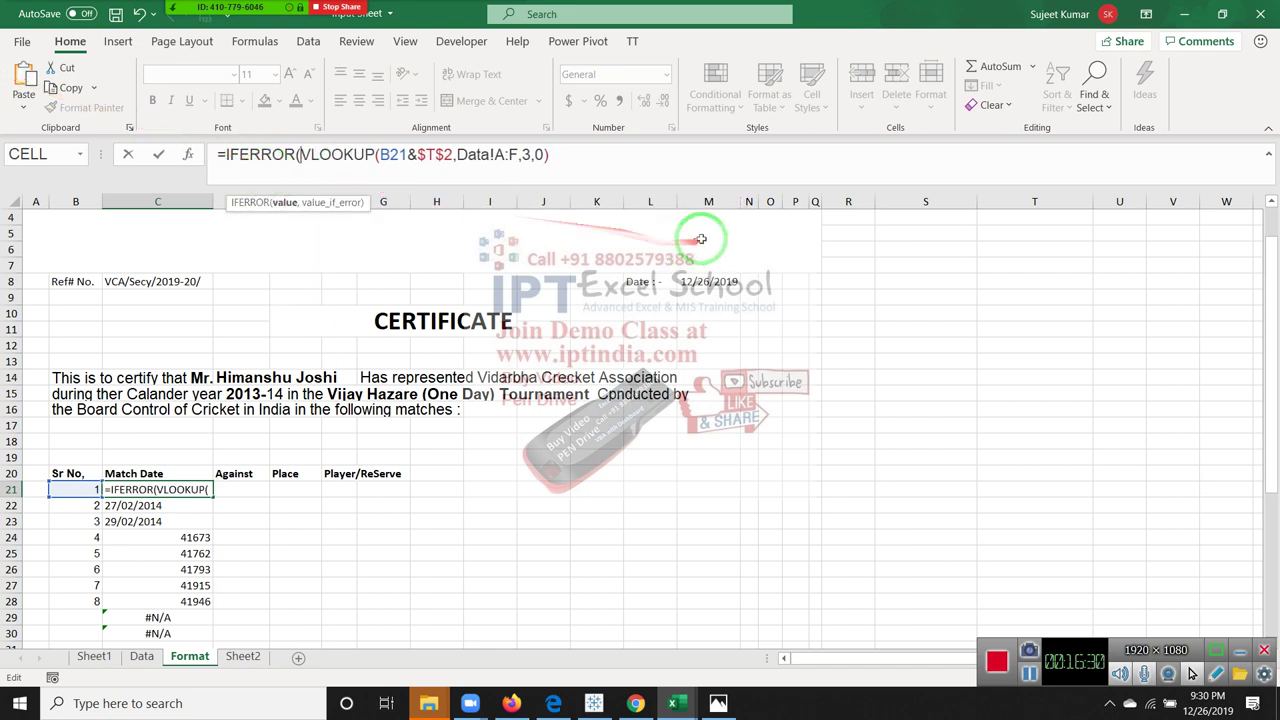
{"action": "left_click", "coordinate": [672, 166]}
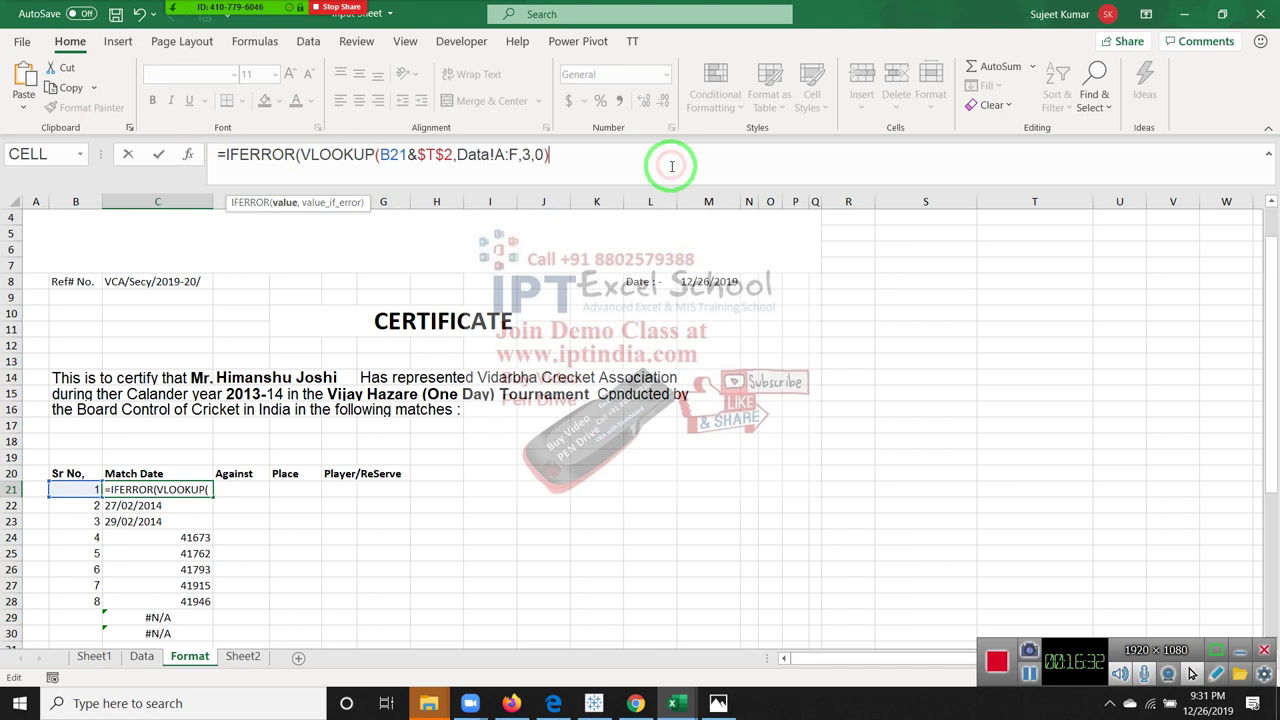
{"action": "type", "text": ","}
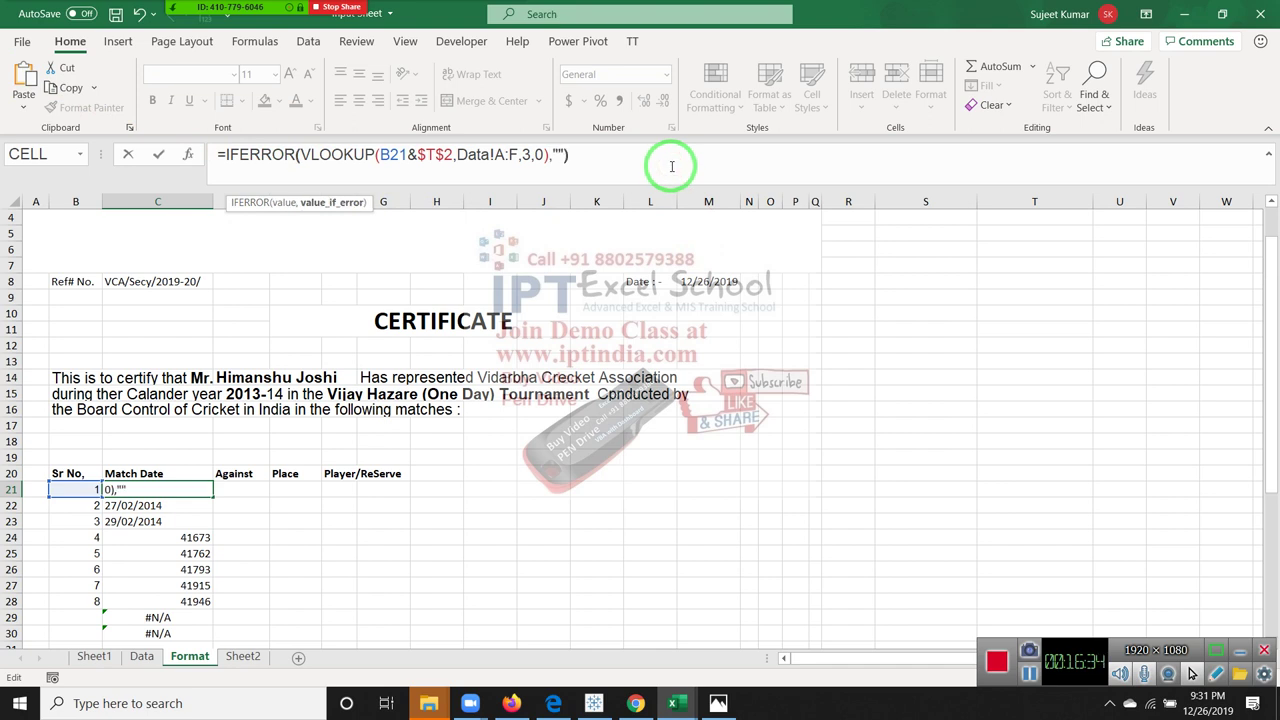
{"action": "key", "text": "Return"}
- Fill the IFERROR lookup formula down C21:C30
{"action": "key", "text": "Left"}
{"action": "key", "text": "ctrl+Down"}
{"action": "key", "text": "Right"}
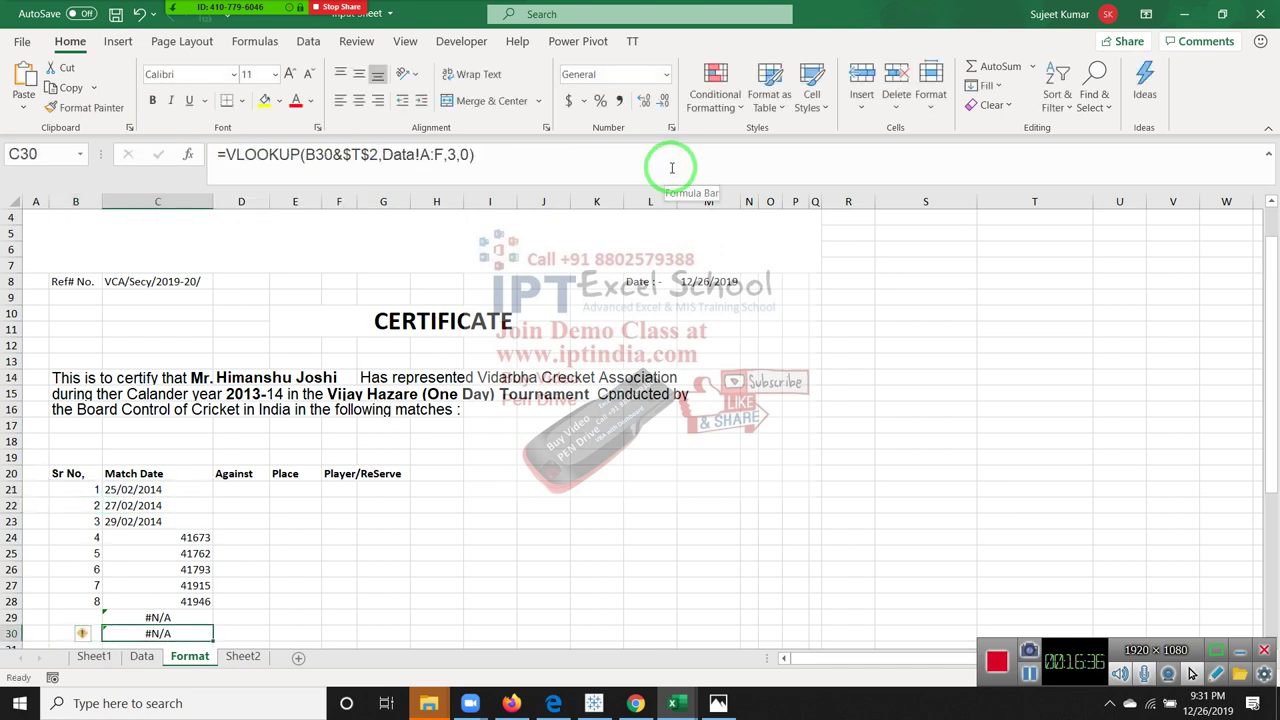
{"action": "key", "text": "ctrl+shift+Up"}
{"action": "key", "text": "shift+Down"}
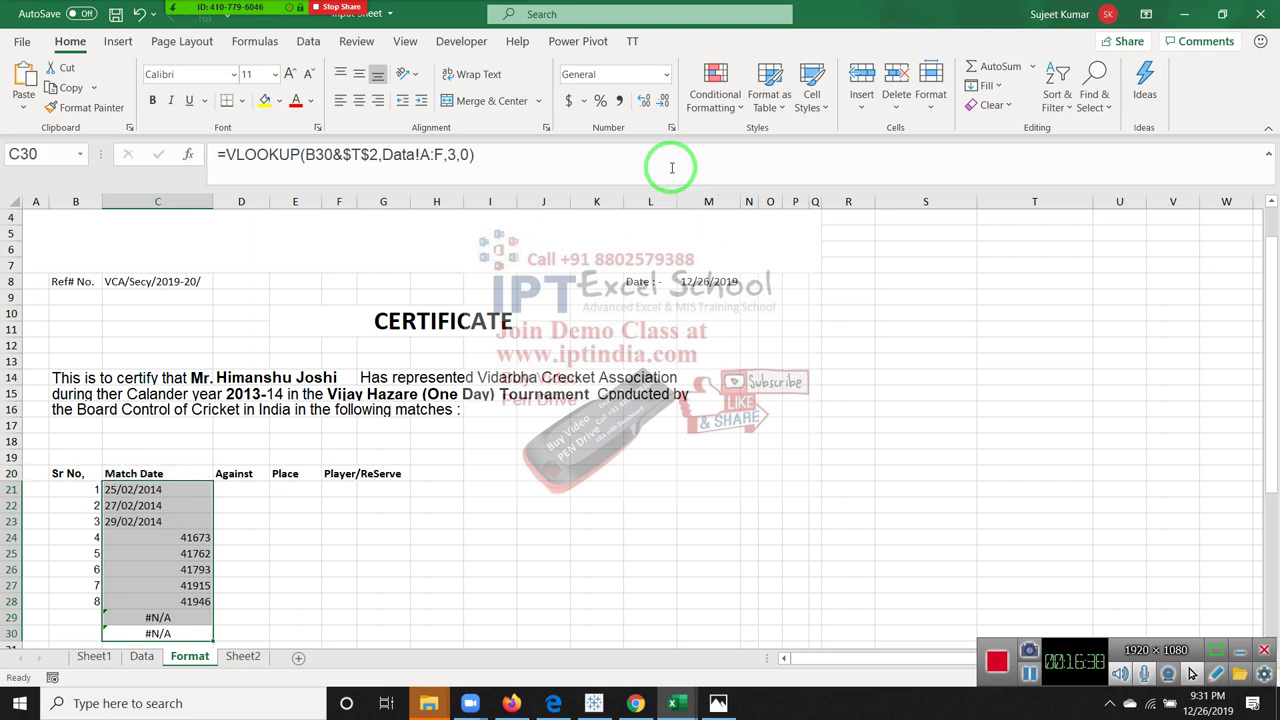
{"action": "key", "text": "ctrl+d"}
- Apply a date format and left alignment to the match dates in C21:C28
{"action": "key", "text": "Up"}
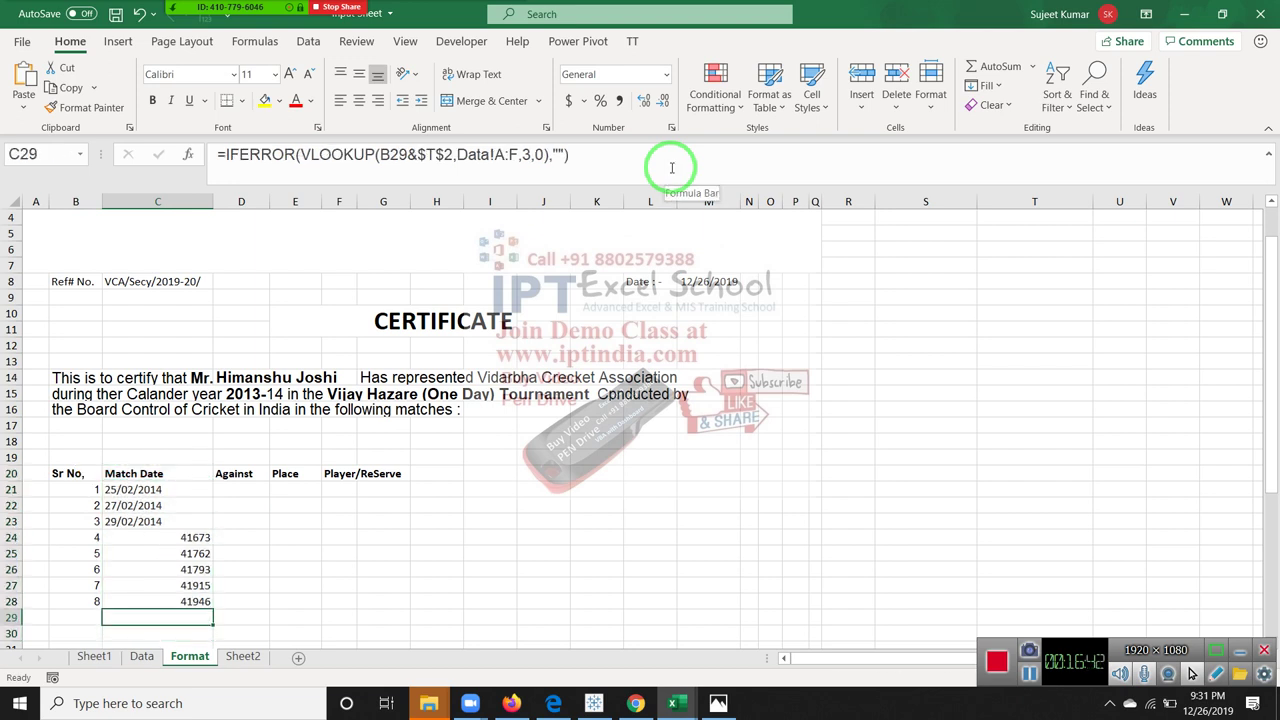
{"action": "key", "text": "Up"}
{"action": "key", "text": "ctrl+shift+Up"}
{"action": "key", "text": "shift+Down"}
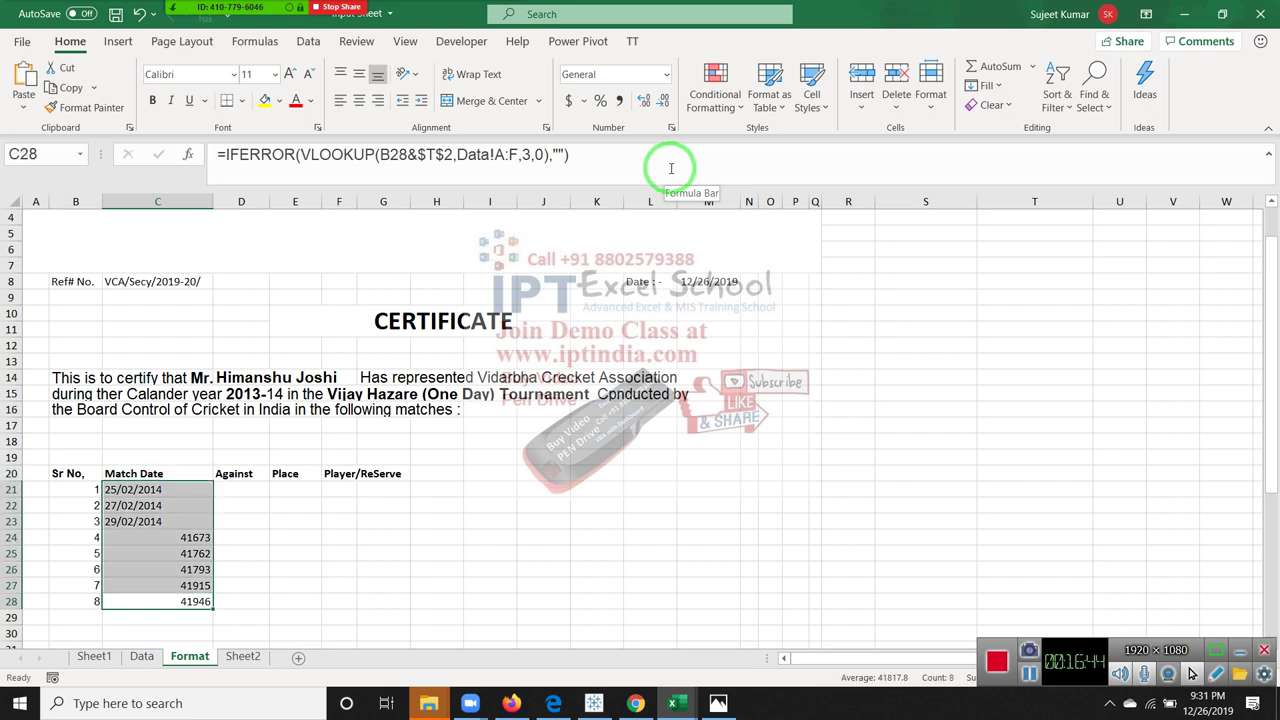
{"action": "key", "text": "ctrl+shift+3"}
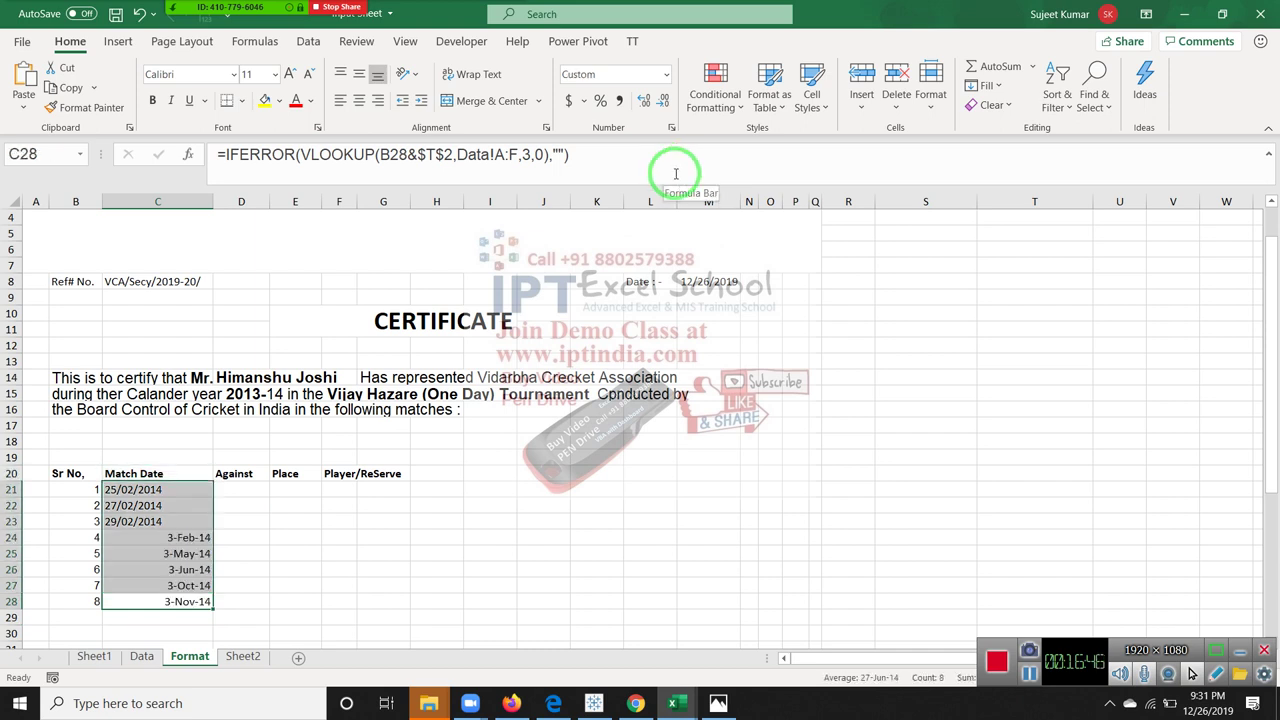
{"action": "left_click", "coordinate": [340, 103]}
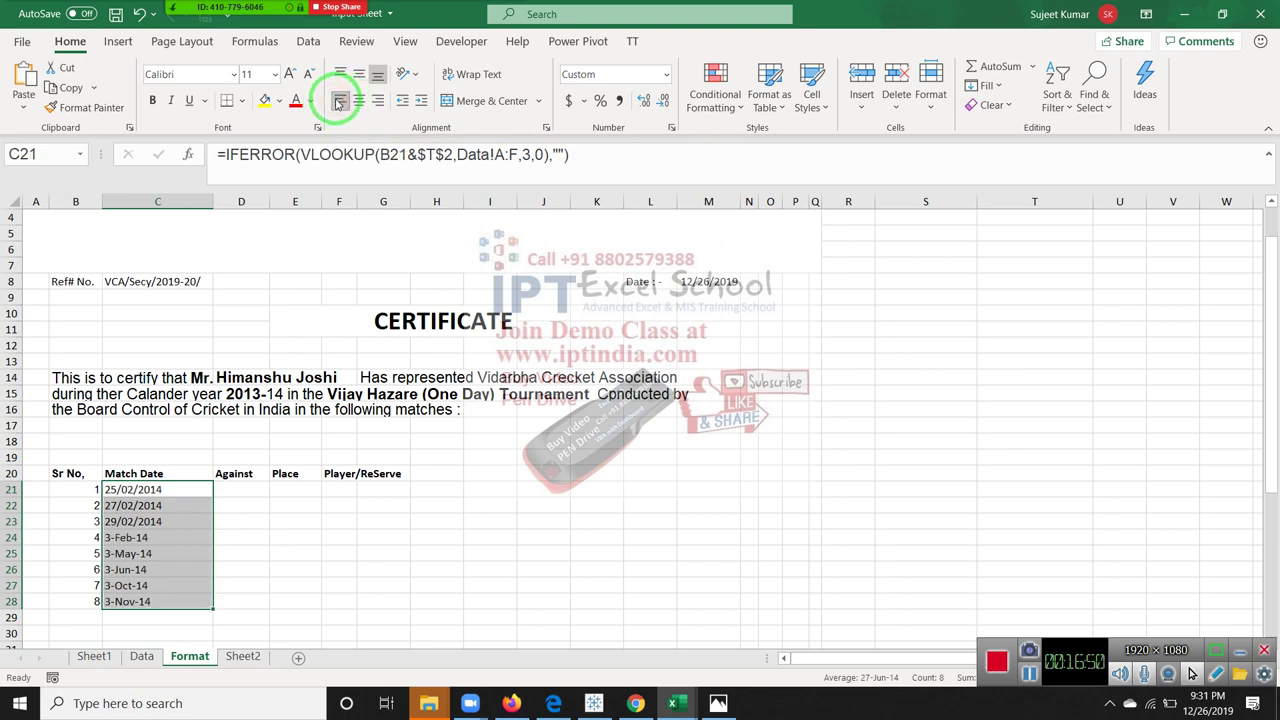
- Convert the Data sheet's C2:C4 text dates with Text to Columns using DMY order
{"action": "left_click", "coordinate": [144, 656]}
{"action": "left_click", "coordinate": [205, 249]}
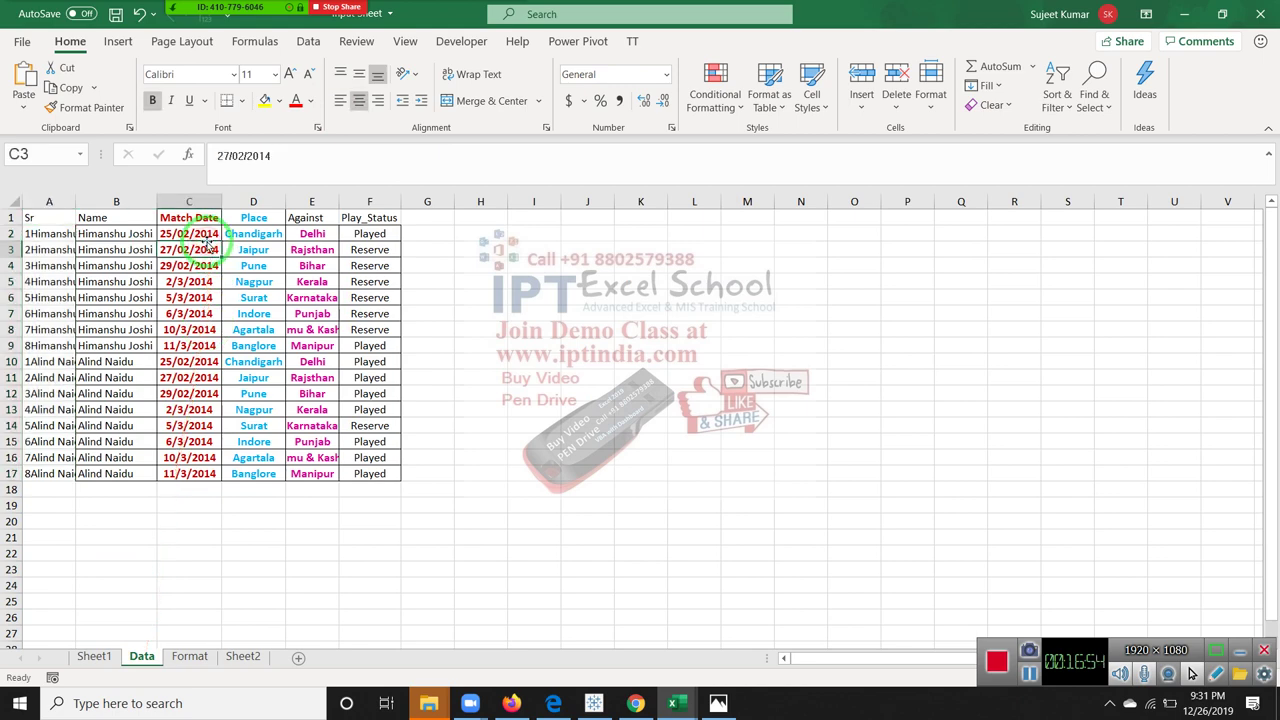
{"action": "left_click", "coordinate": [207, 233]}
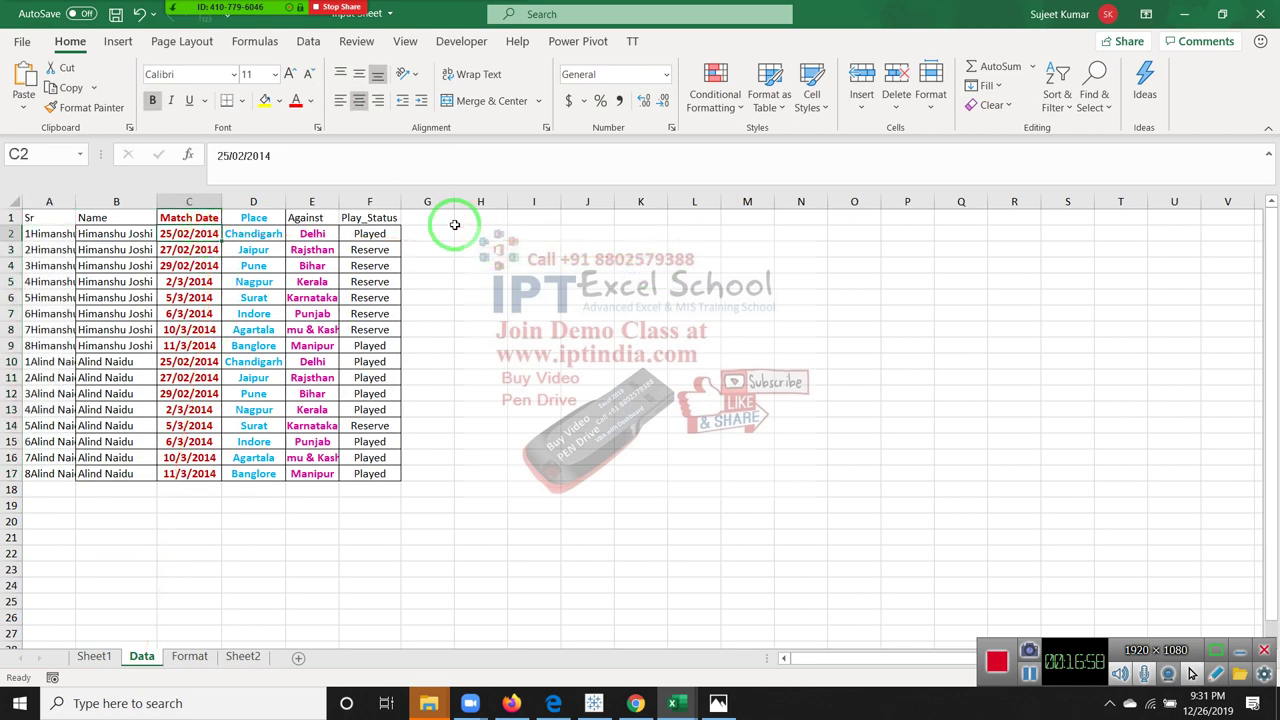
{"action": "left_click", "coordinate": [211, 264], "text": "shift"}
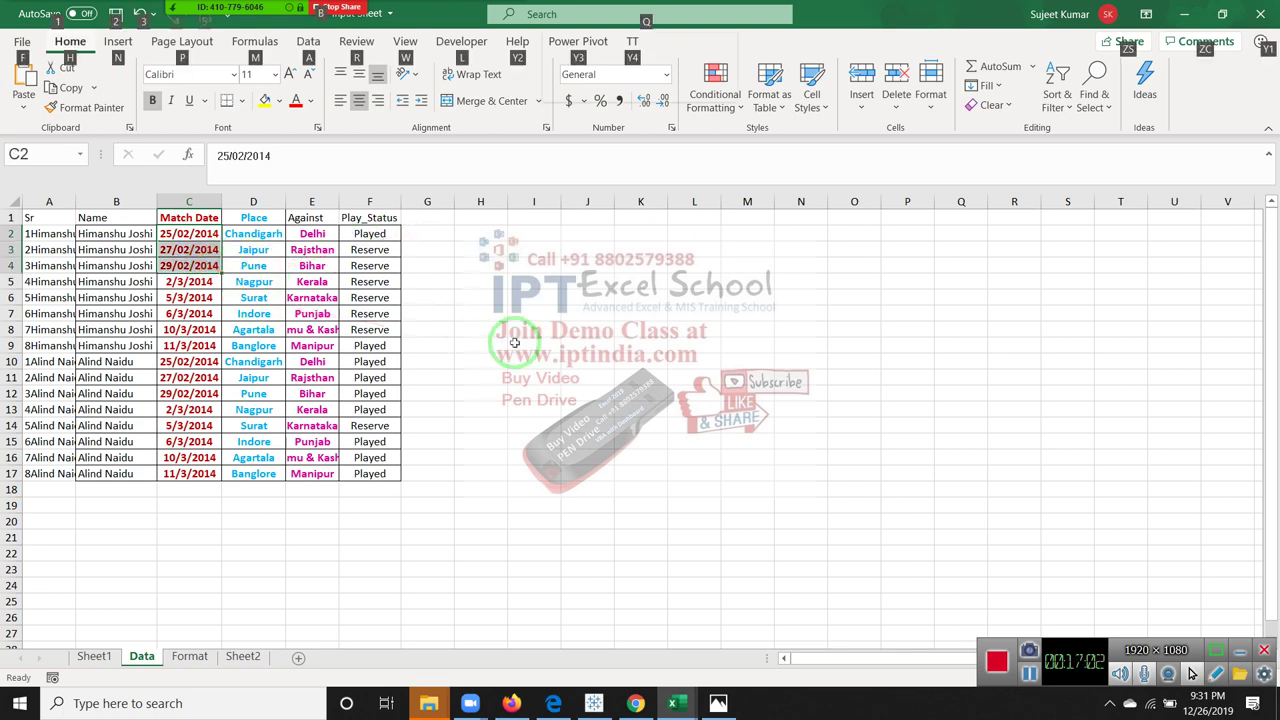
{"action": "key", "text": "alt+d"}
{"action": "key", "text": "e"}
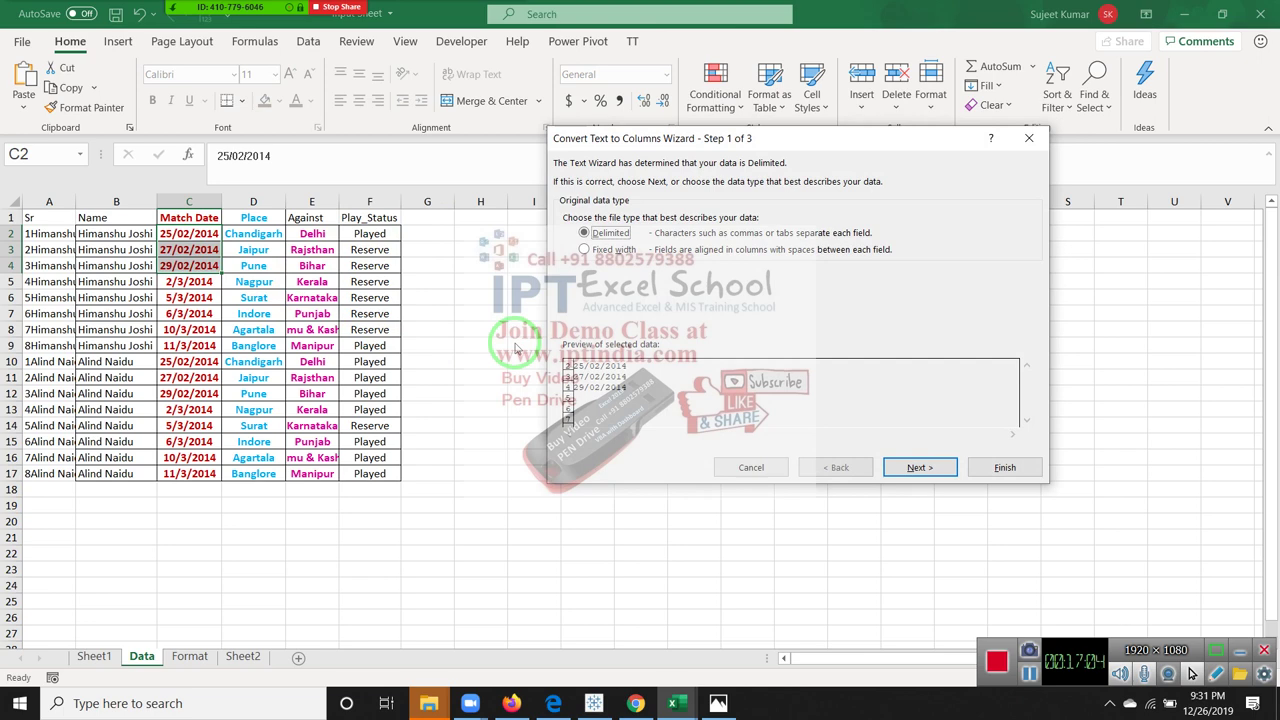
{"action": "left_click", "coordinate": [925, 470]}
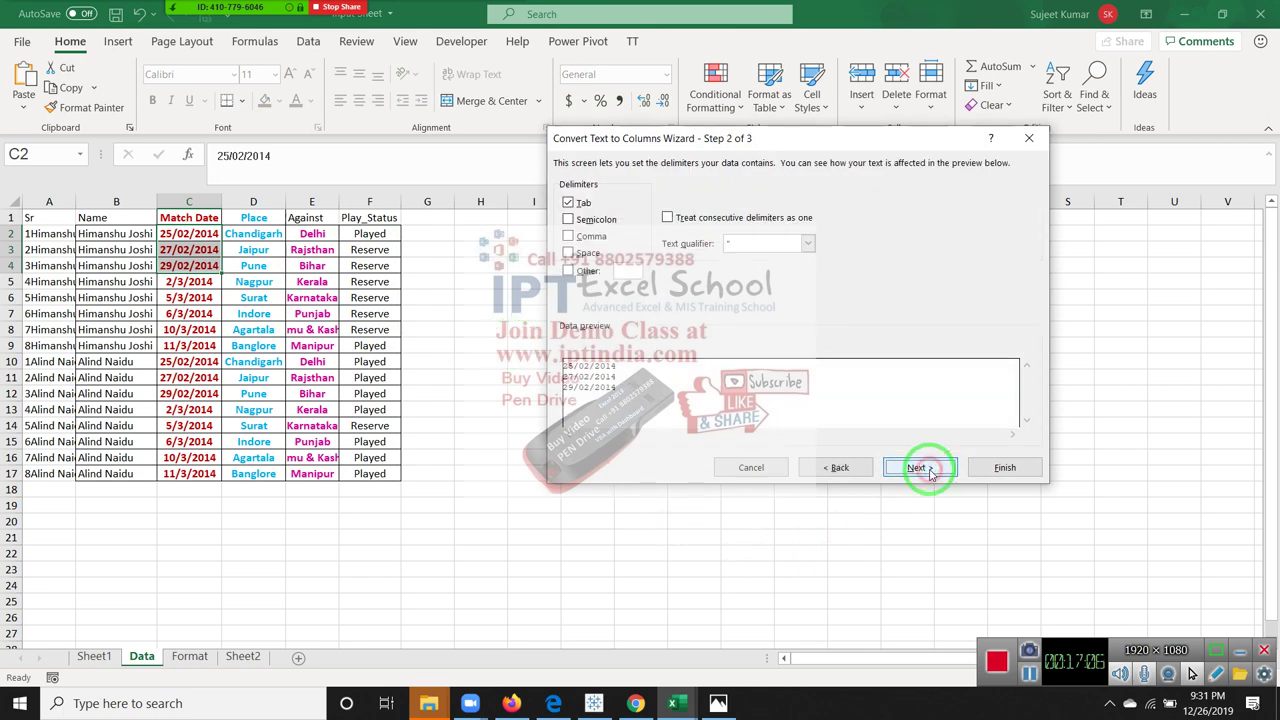
{"action": "left_click", "coordinate": [918, 468]}
{"action": "left_click", "coordinate": [628, 238]}
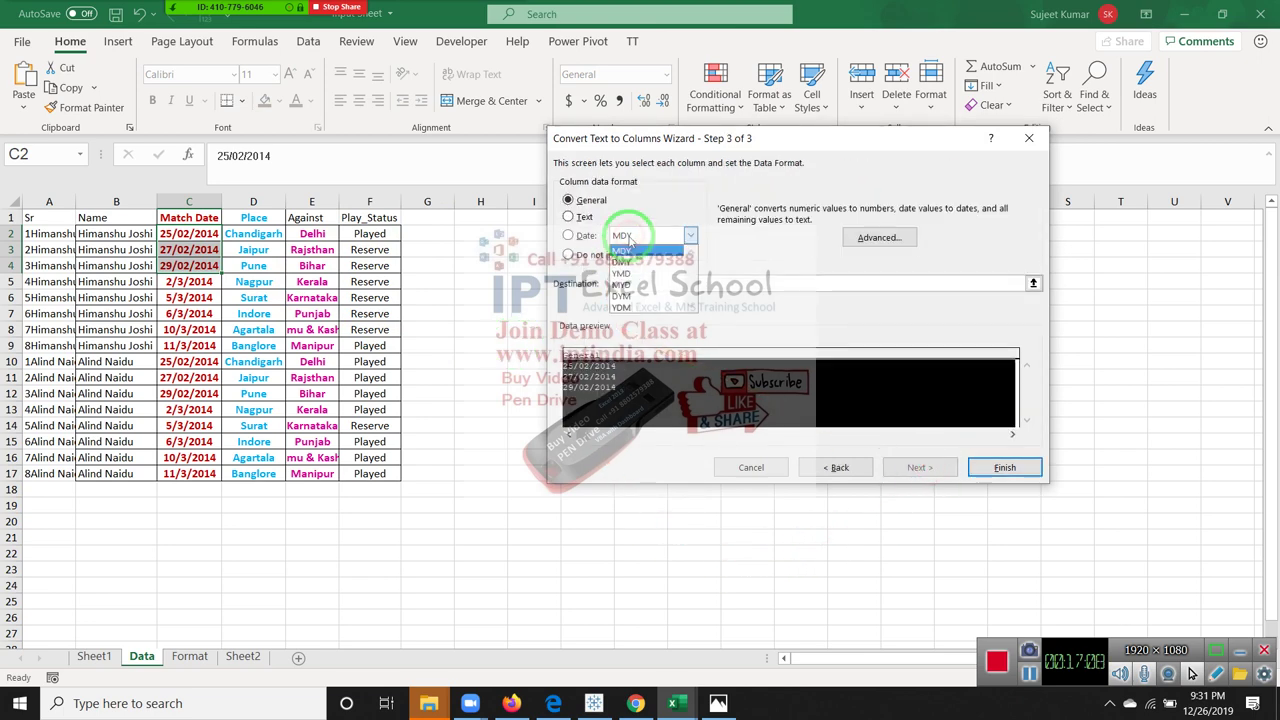
{"action": "left_click", "coordinate": [621, 262]}
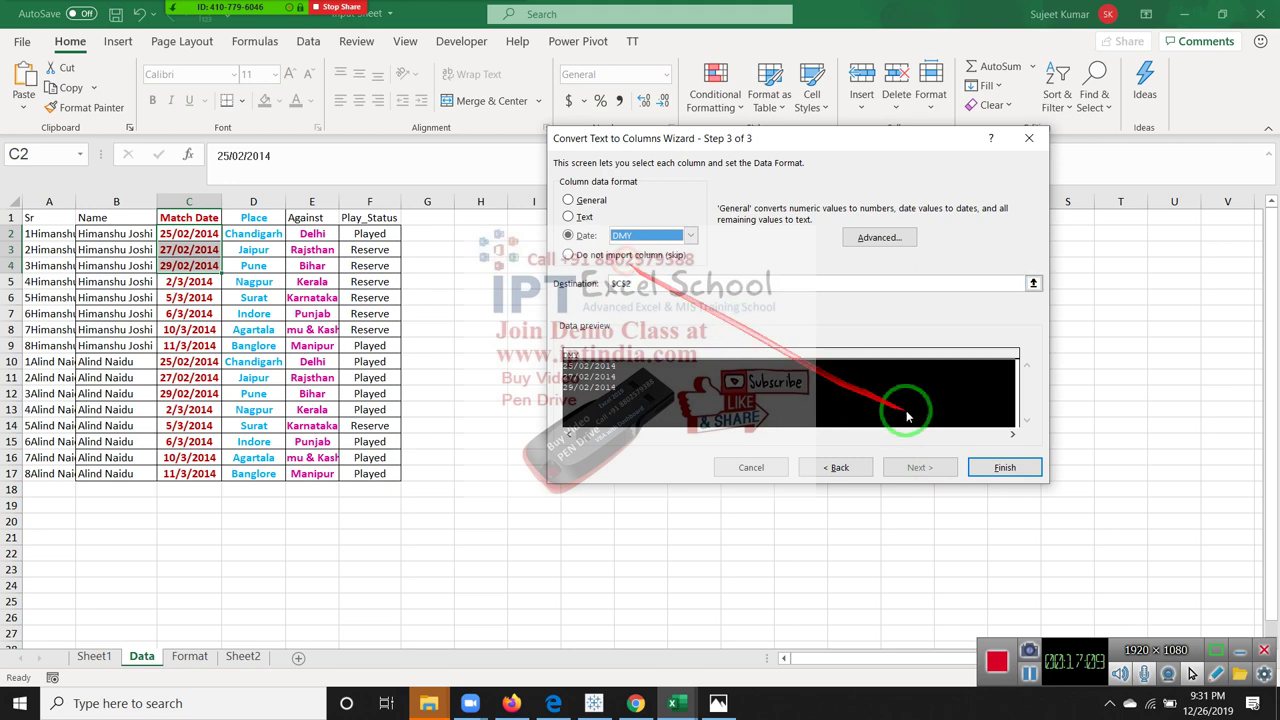
{"action": "left_click", "coordinate": [1005, 468]}
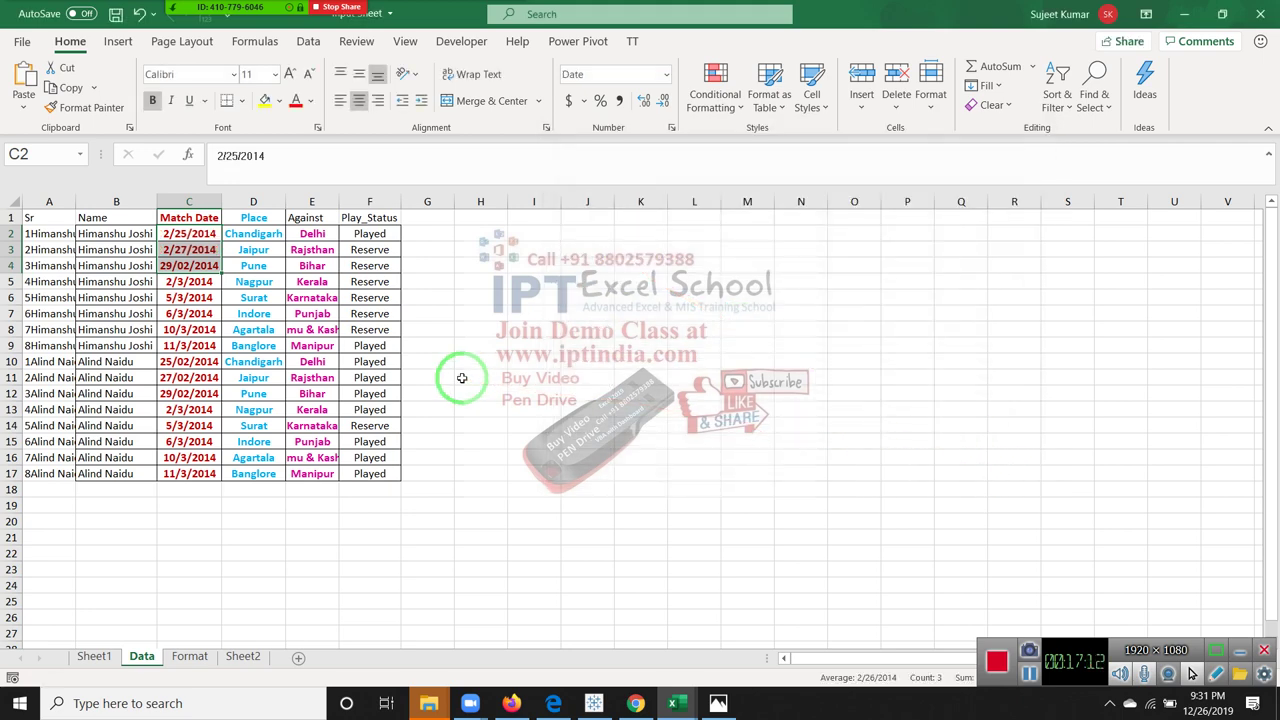
- Re-enter the unconverted 02/29/2014 match date in C4 on the Data sheet
{"action": "left_click", "coordinate": [207, 267]}
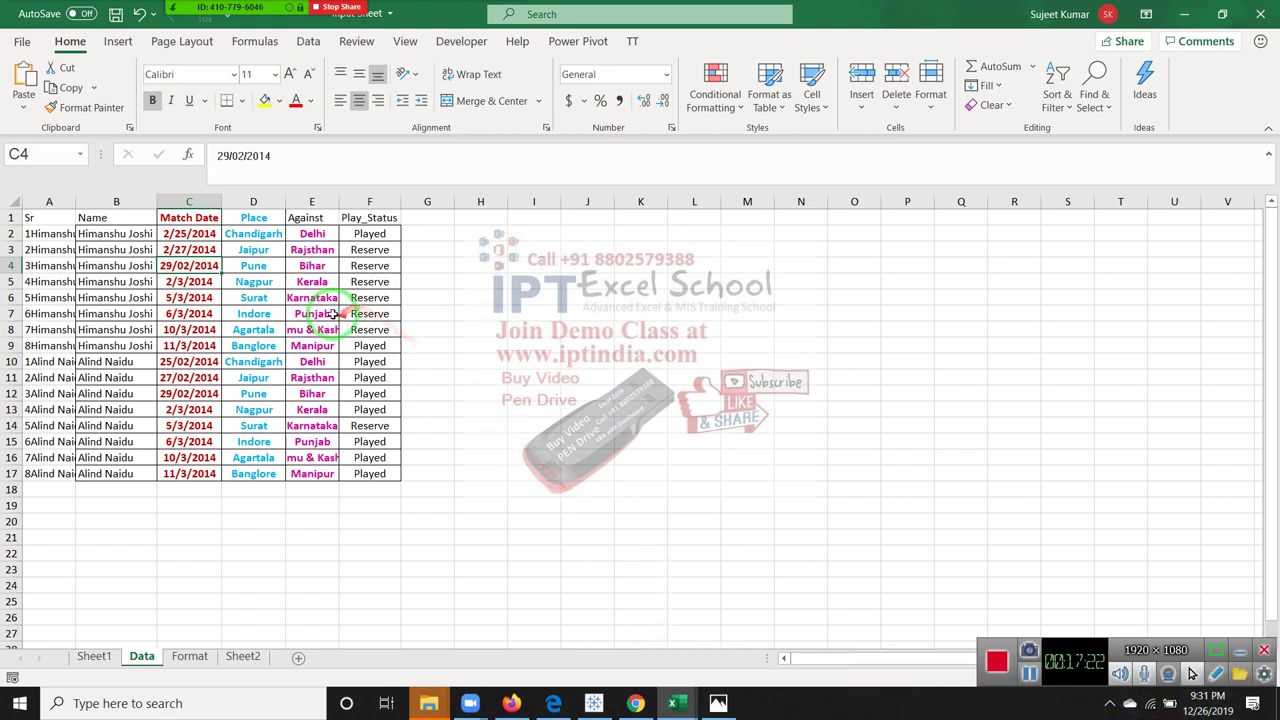
{"action": "left_click", "coordinate": [245, 160]}
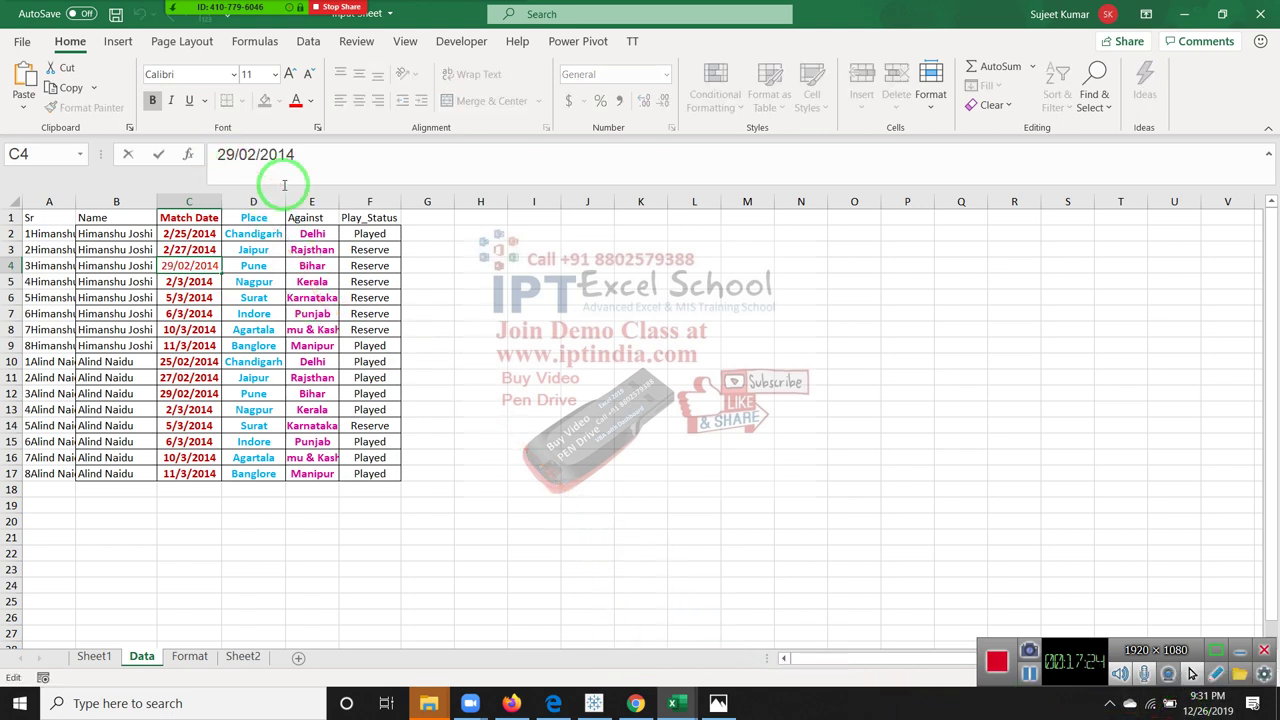
{"action": "key", "text": "Escape"}
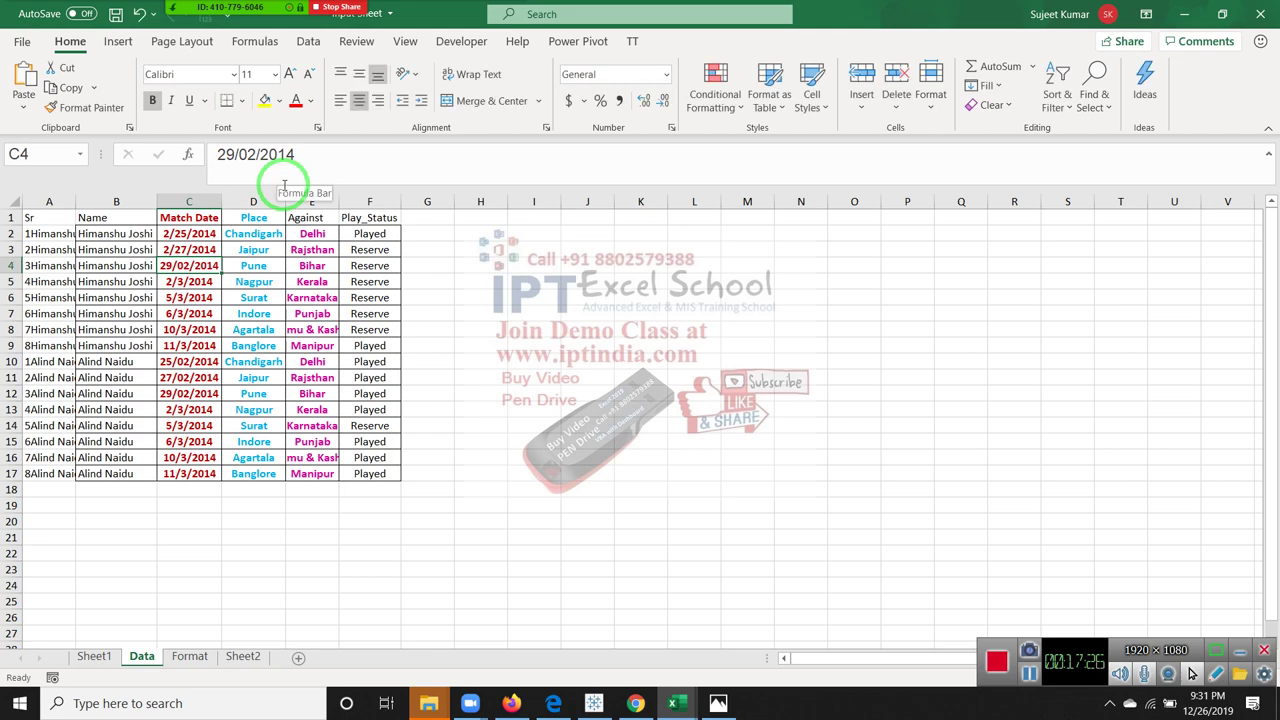
{"action": "left_click", "coordinate": [230, 160]}
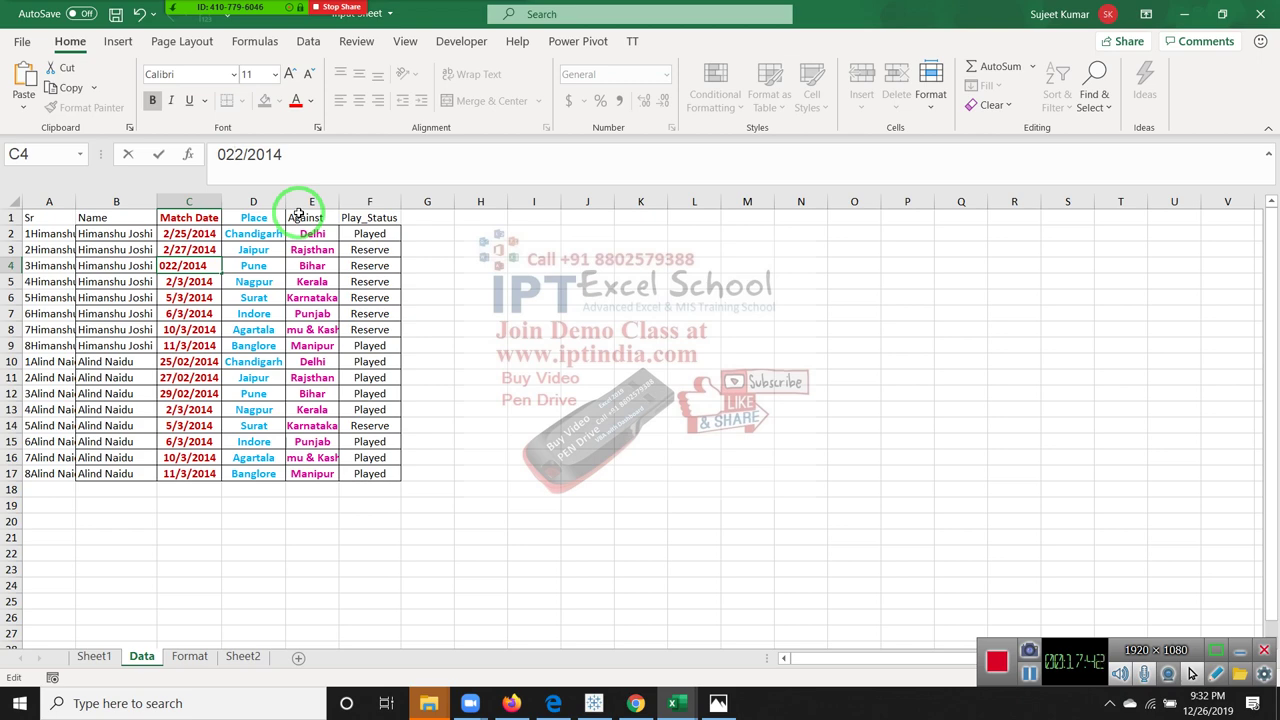
{"action": "type", "text": "9"}
{"action": "key", "text": "Return"}
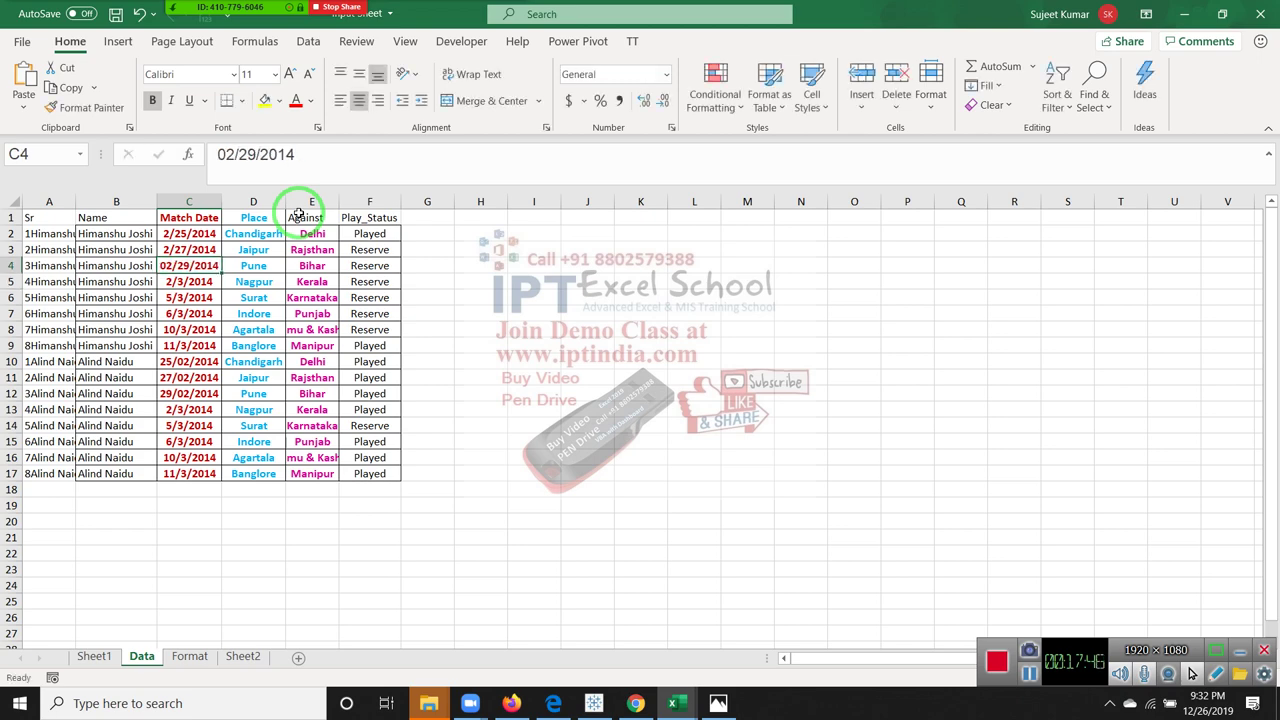
- Copy match dates C2:C9 into C10:C17, then check the looked-up date in the Format sheet's C23
{"action": "key", "text": "Down"}
{"action": "key", "text": "Down"}
{"action": "key", "text": "Up"}
{"action": "key", "text": "Up"}
{"action": "key", "text": "Up"}
{"action": "key", "text": "Up"}
{"action": "key", "text": "shift+Down"}
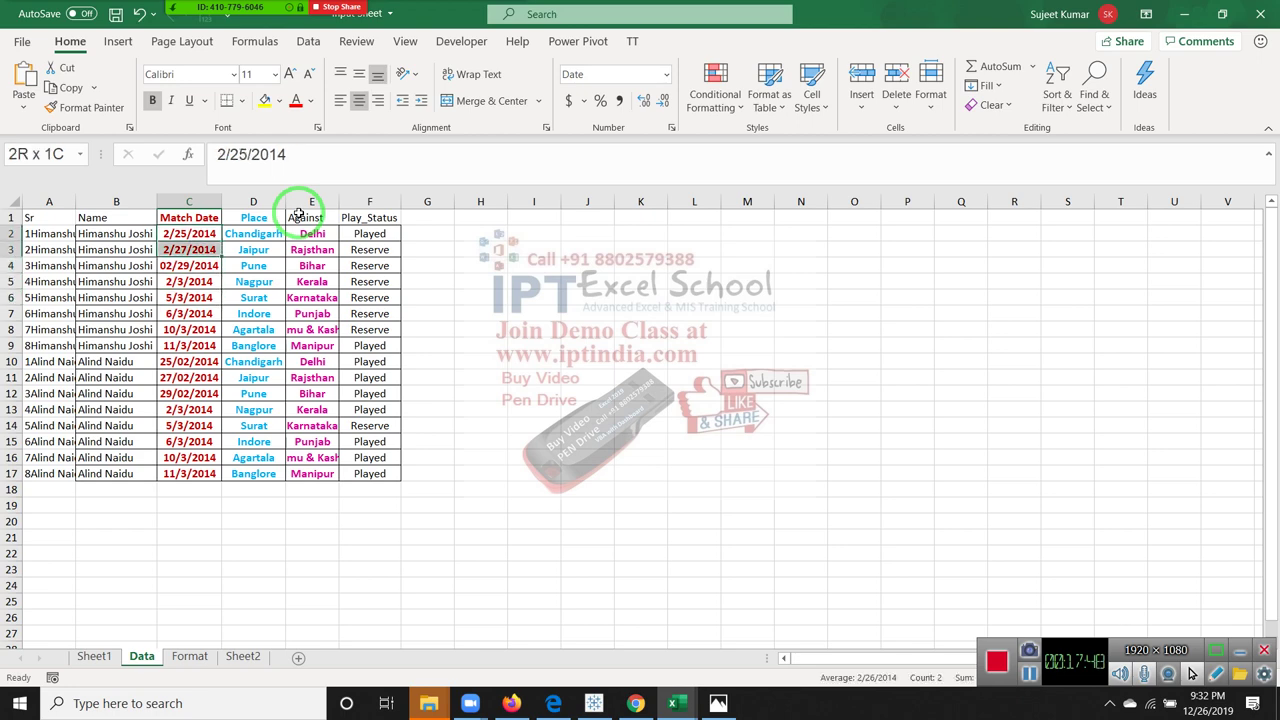
{"action": "key", "text": "shift+Down"}
{"action": "key", "text": "shift+Down"}
{"action": "key", "text": "shift+Down"}
{"action": "key", "text": "shift+Down"}
{"action": "key", "text": "shift+Down"}
{"action": "key", "text": "shift+Down"}
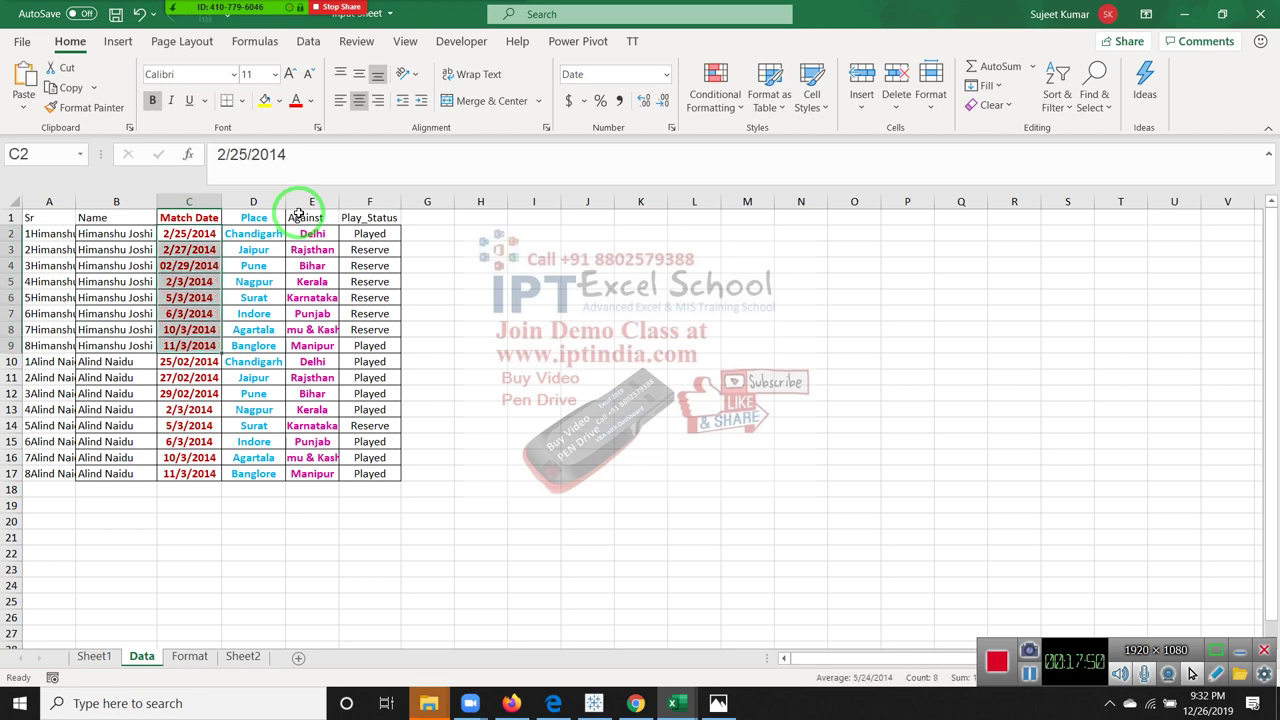
{"action": "key", "text": "ctrl+c"}
{"action": "key", "text": "Down"}
{"action": "key", "text": "Down"}
{"action": "key", "text": "Down"}
{"action": "key", "text": "Down"}
{"action": "key", "text": "Down"}
{"action": "key", "text": "Down"}
{"action": "key", "text": "Down"}
{"action": "key", "text": "Down"}
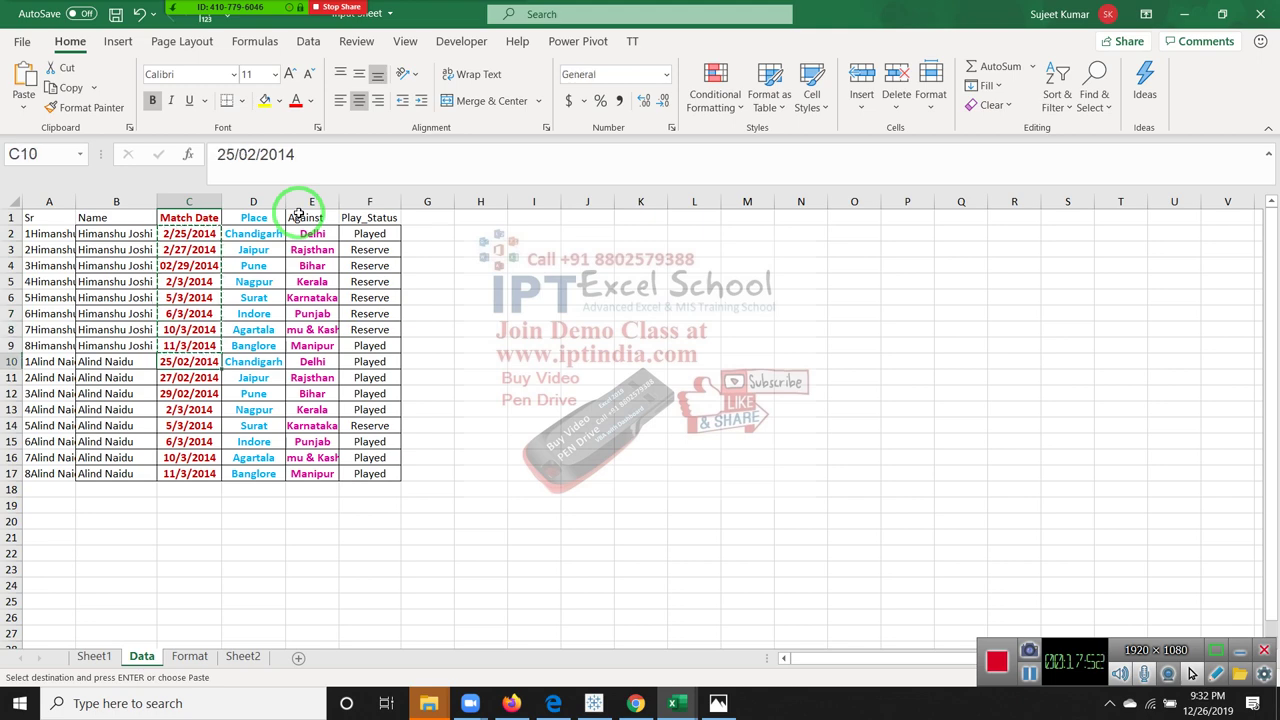
{"action": "key", "text": "ctrl+v"}
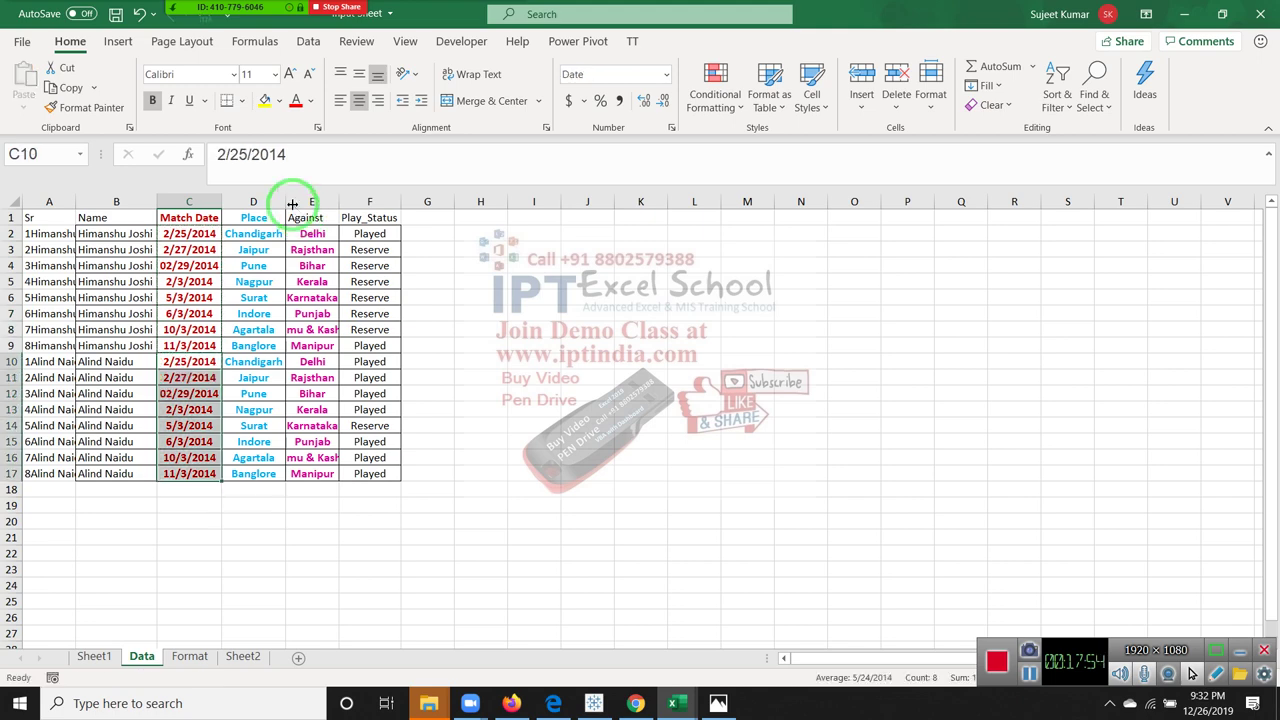
{"action": "left_click", "coordinate": [189, 656]}
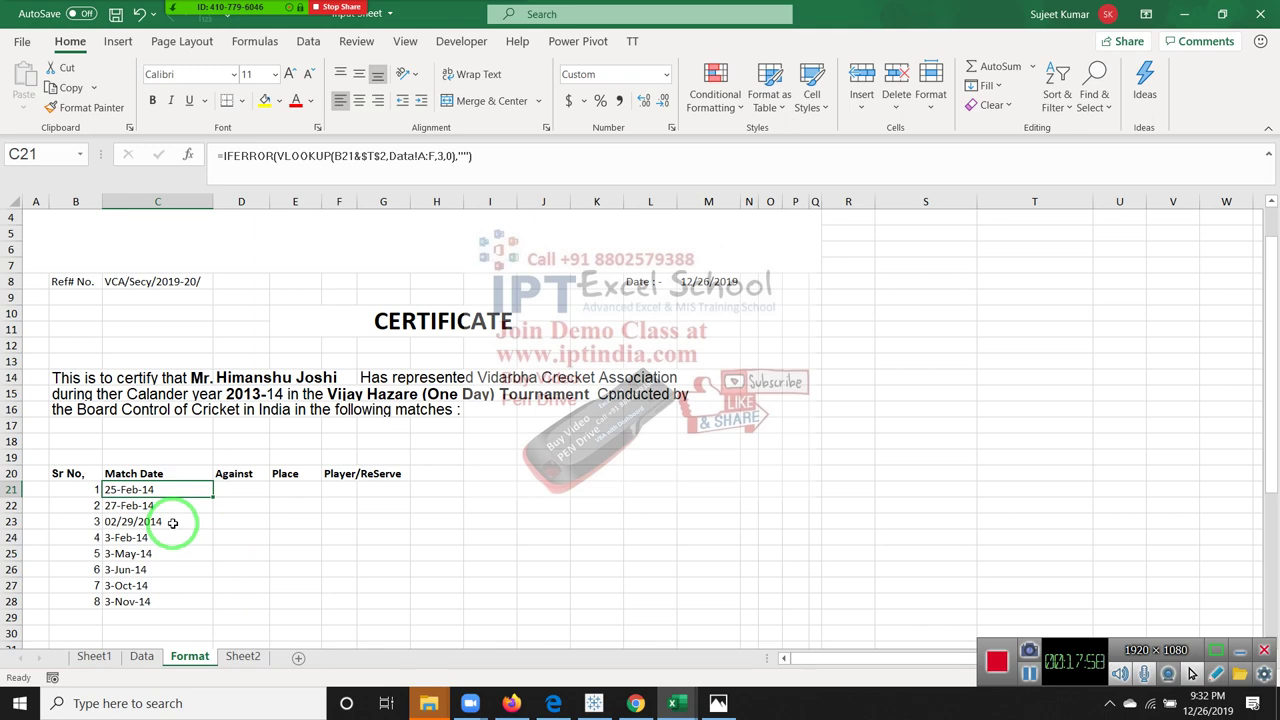
{"action": "left_click", "coordinate": [172, 523]}
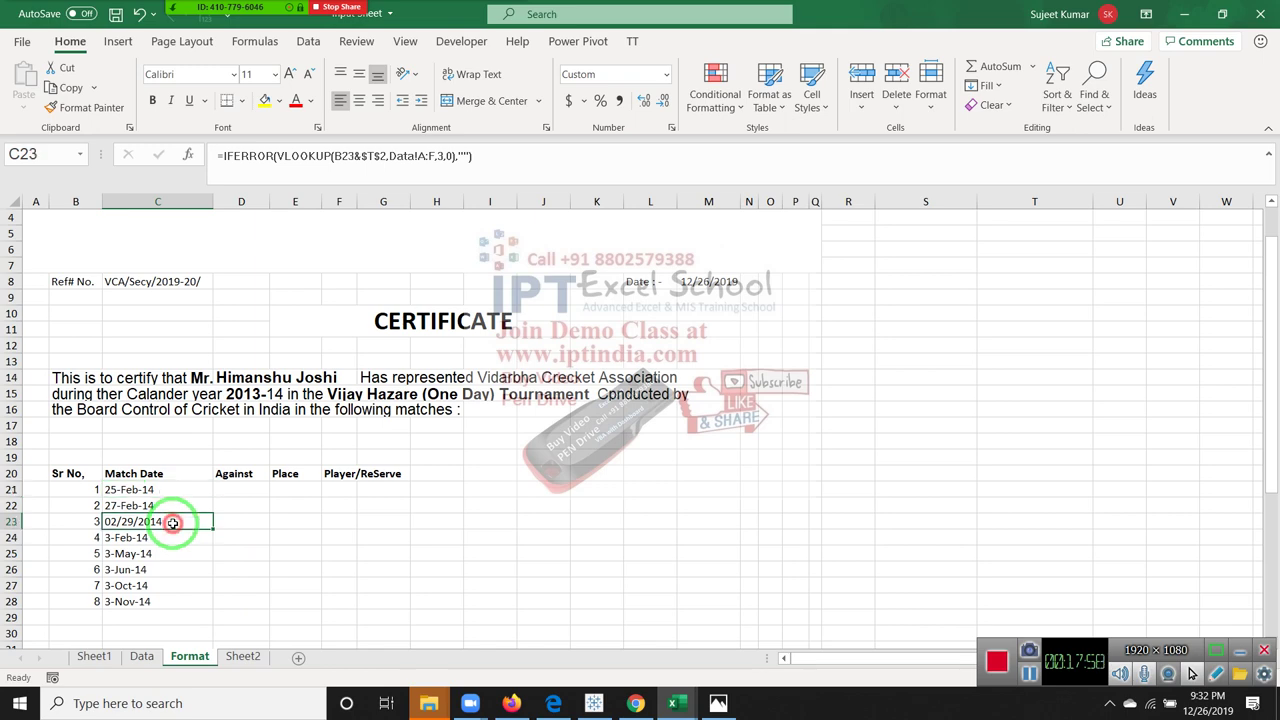
{"action": "left_click", "coordinate": [150, 658]}
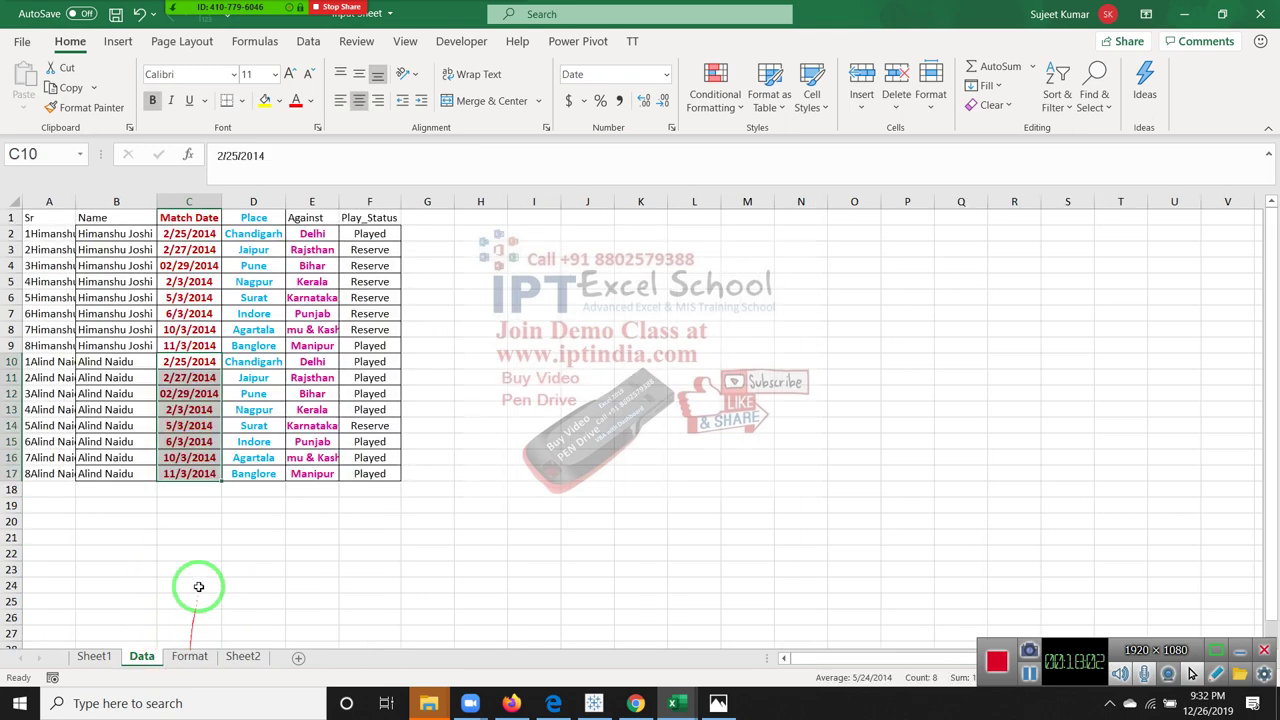
- Change the 02/29/2014 dates in C4 and C12 to 02/28/2014
{"action": "left_click", "coordinate": [188, 265]}
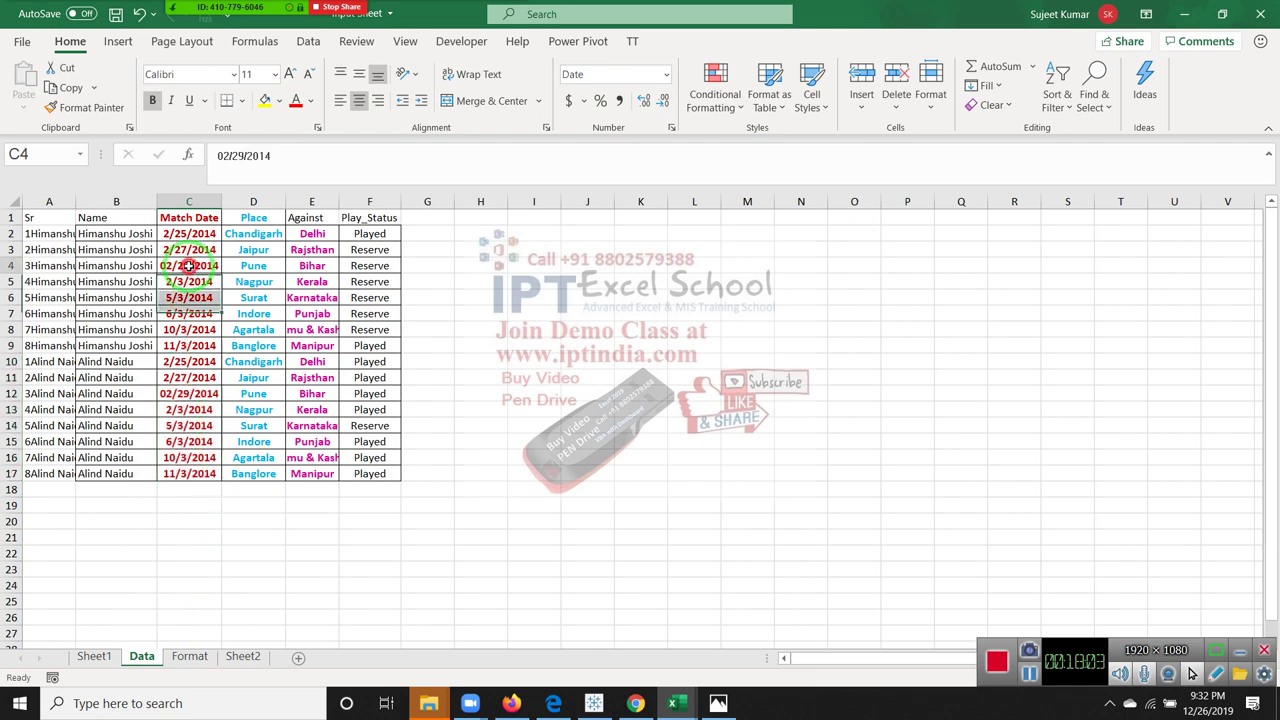
{"action": "left_click", "coordinate": [242, 157]}
{"action": "type", "text": "8"}
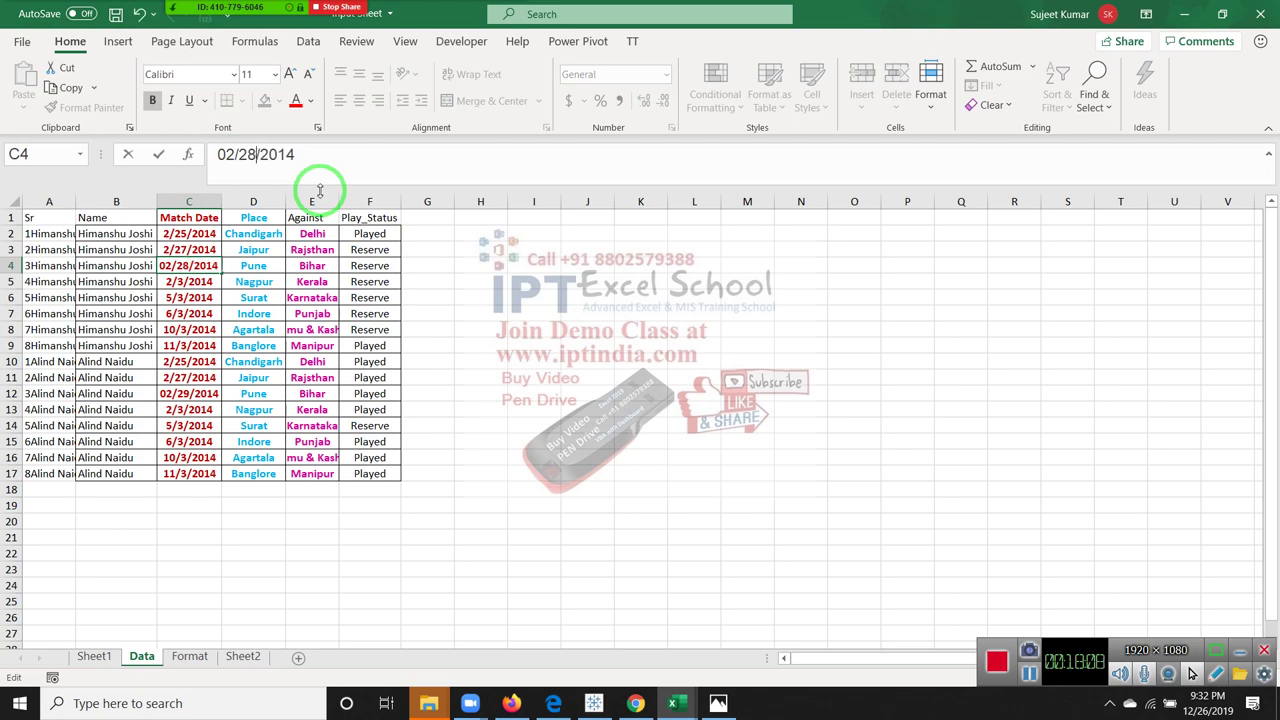
{"action": "key", "text": "Return"}
{"action": "key", "text": "Down"}
{"action": "key", "text": "Down"}
{"action": "key", "text": "Down"}
{"action": "key", "text": "Down"}
{"action": "key", "text": "Down"}
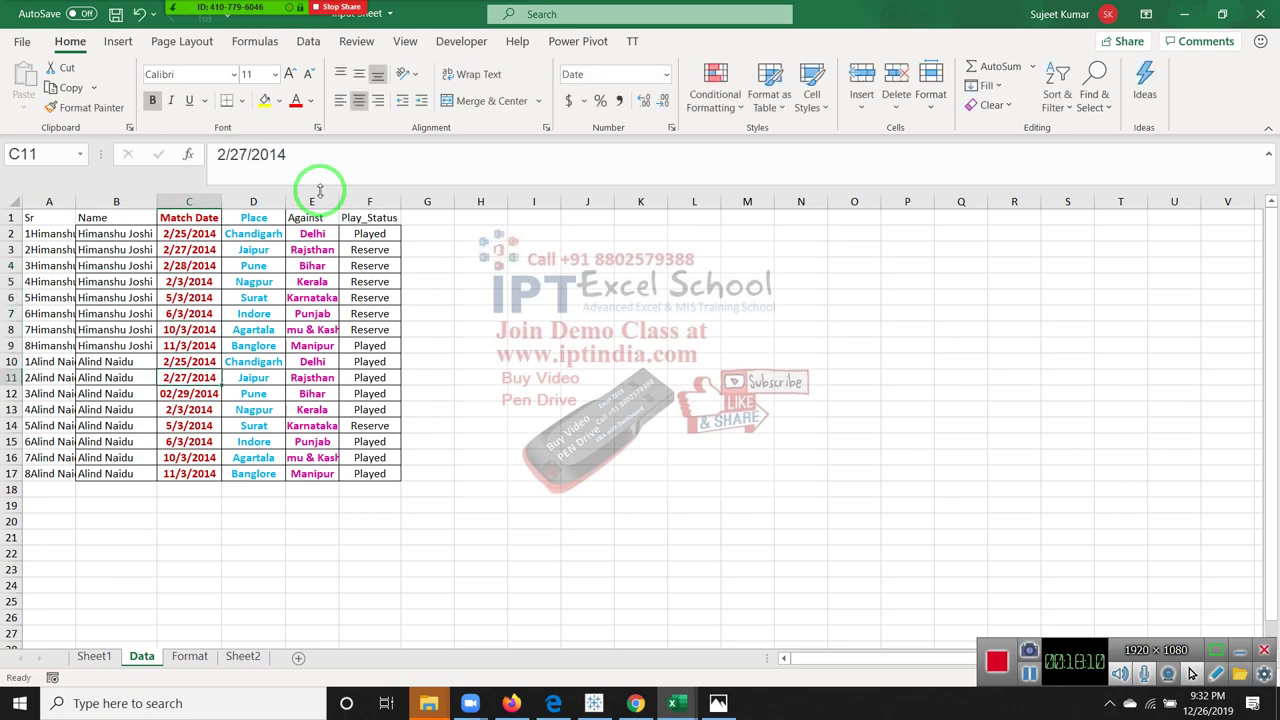
{"action": "key", "text": "Down"}
{"action": "left_click", "coordinate": [256, 158]}
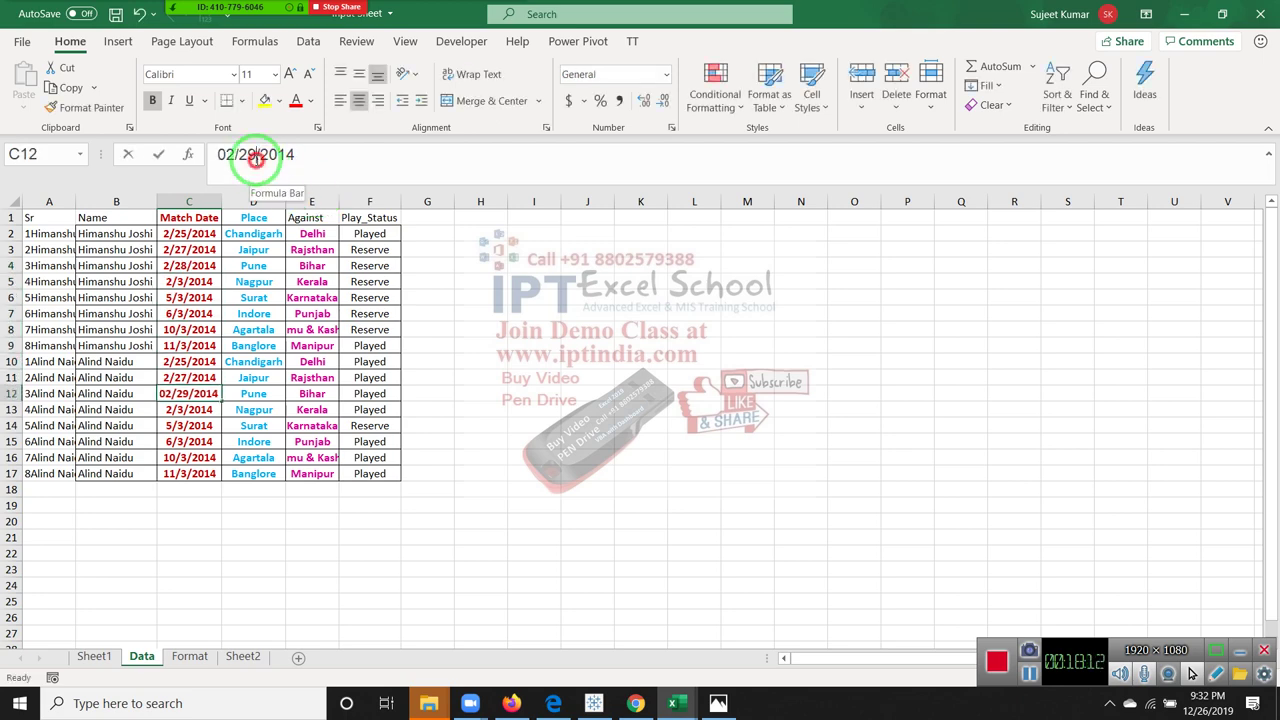
{"action": "type", "text": "8"}
{"action": "key", "text": "Return"}
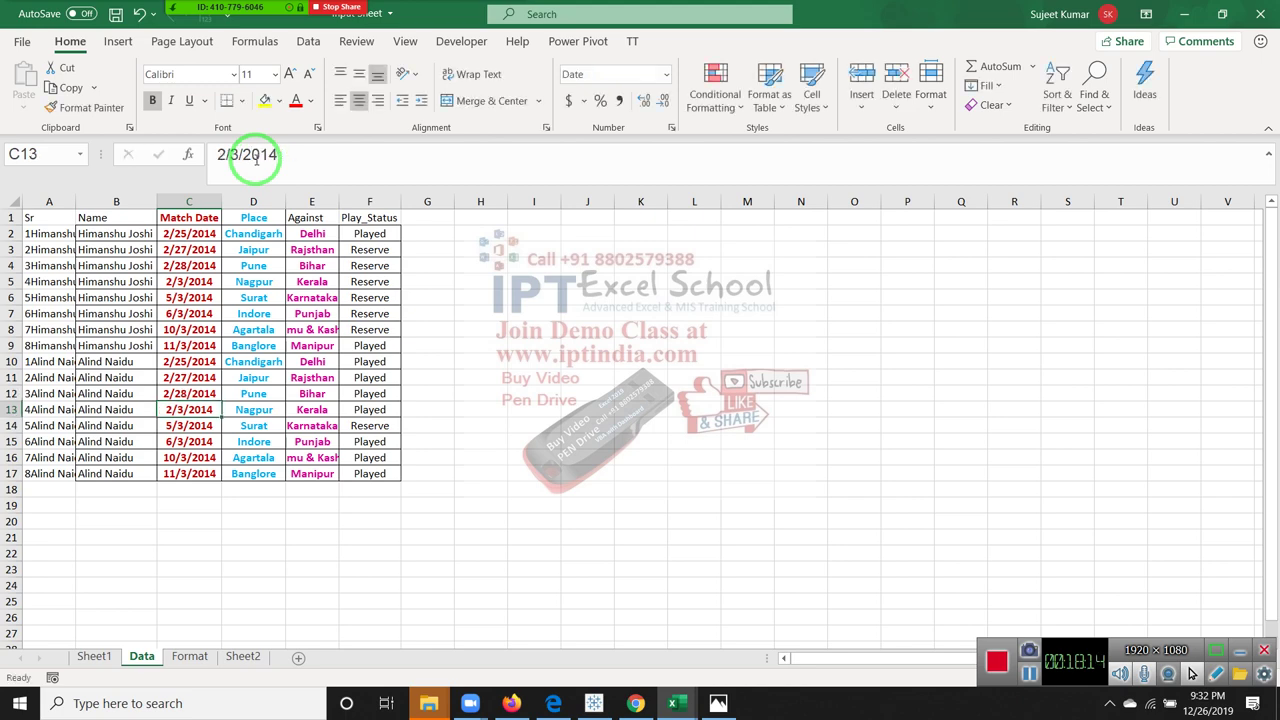
- On the Format sheet, copy part of C21's lookup formula and paste it into D21
{"action": "left_click", "coordinate": [190, 656]}
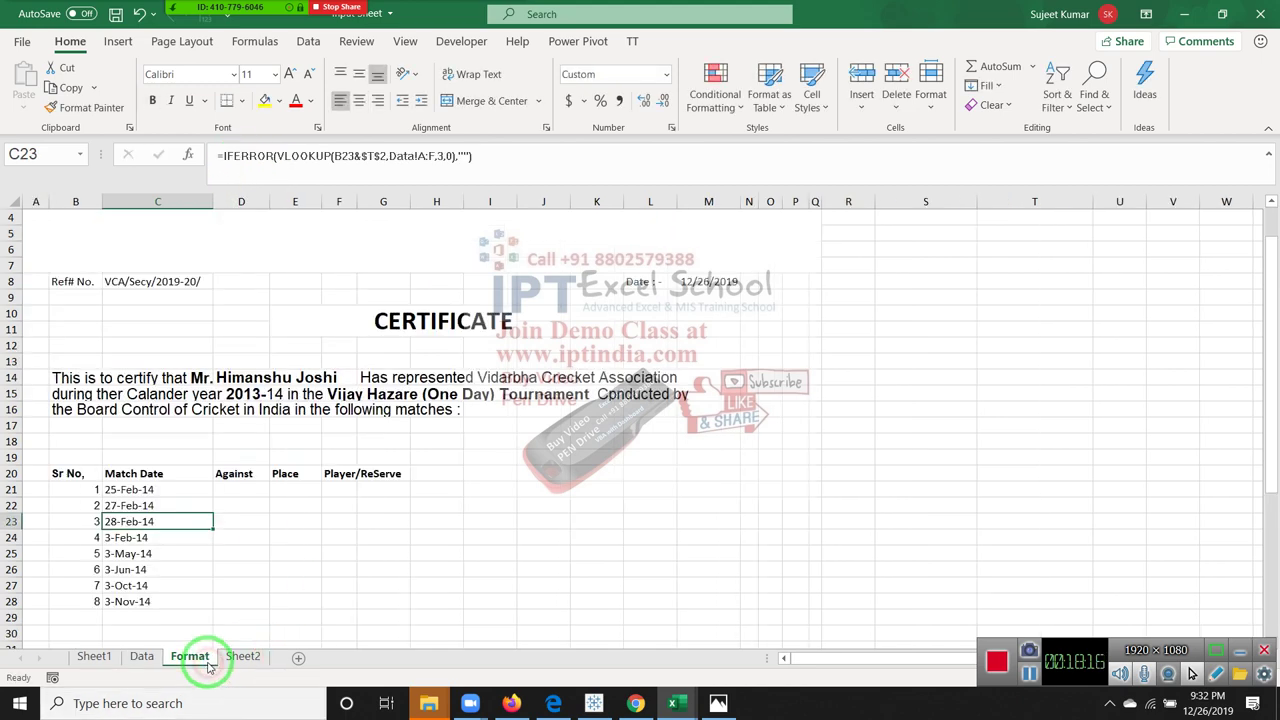
{"action": "left_click", "coordinate": [190, 489]}
{"action": "mouse_move", "coordinate": [528, 154]}
{"action": "left_mouse_down"}
{"action": "mouse_move", "coordinate": [371, 143]}
{"action": "mouse_move", "coordinate": [223, 110]}
{"action": "mouse_move", "coordinate": [172, 136]}
{"action": "left_mouse_up"}
{"action": "key", "text": "ctrl+c"}
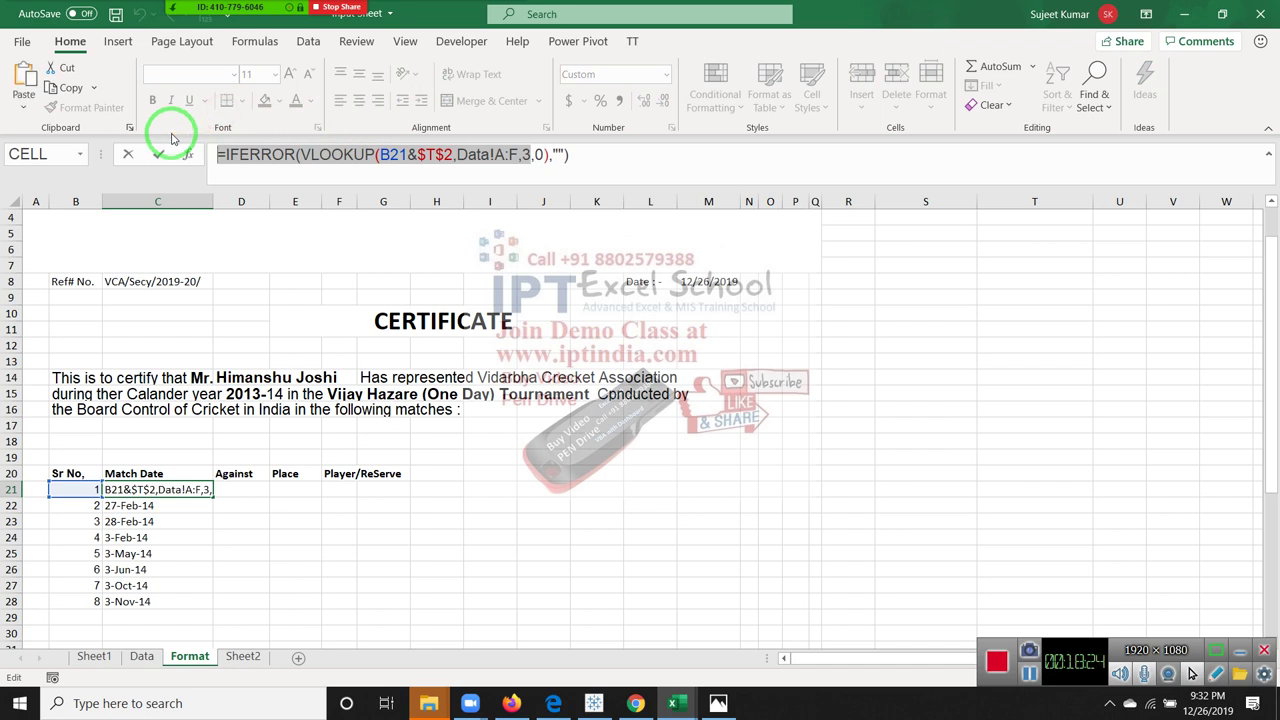
{"action": "key", "text": "Escape"}
{"action": "key", "text": "Right"}
{"action": "key", "text": "ctrl+v"}
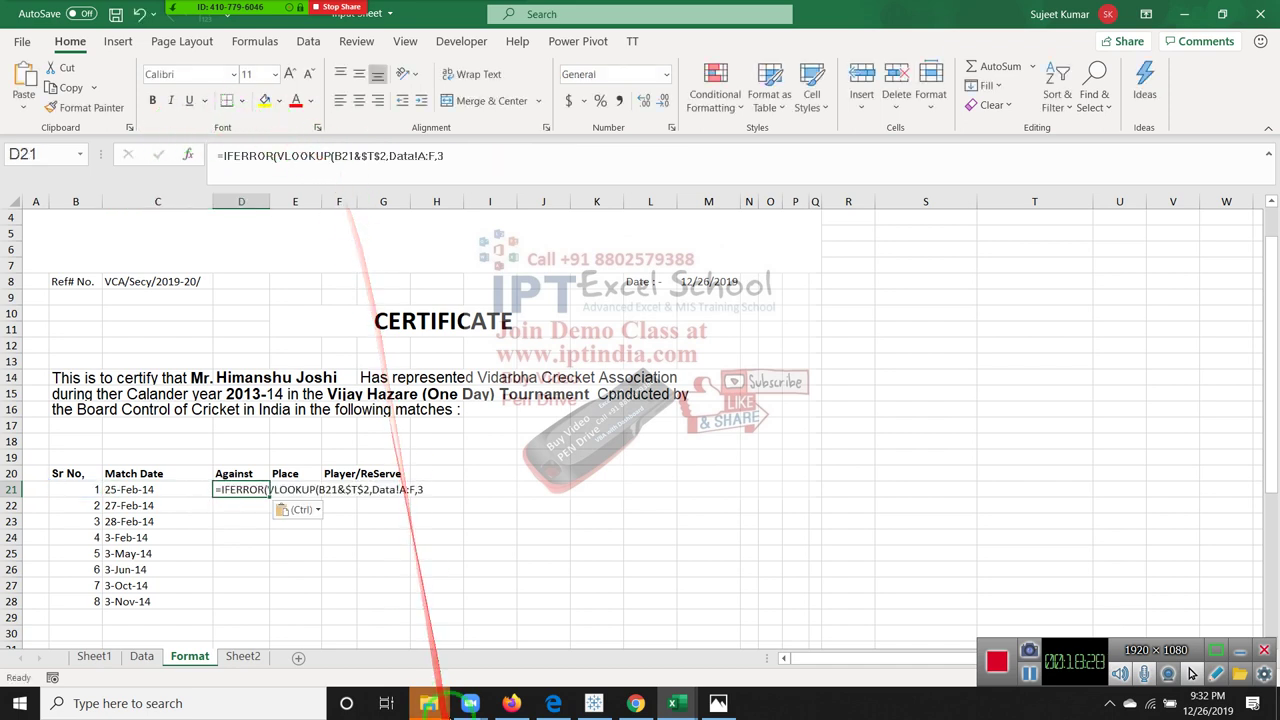
- Try appending ',0))' to D21's formula, then undo it and leave D21 empty
{"action": "left_click", "coordinate": [440, 585]}
{"action": "left_click", "coordinate": [240, 489]}
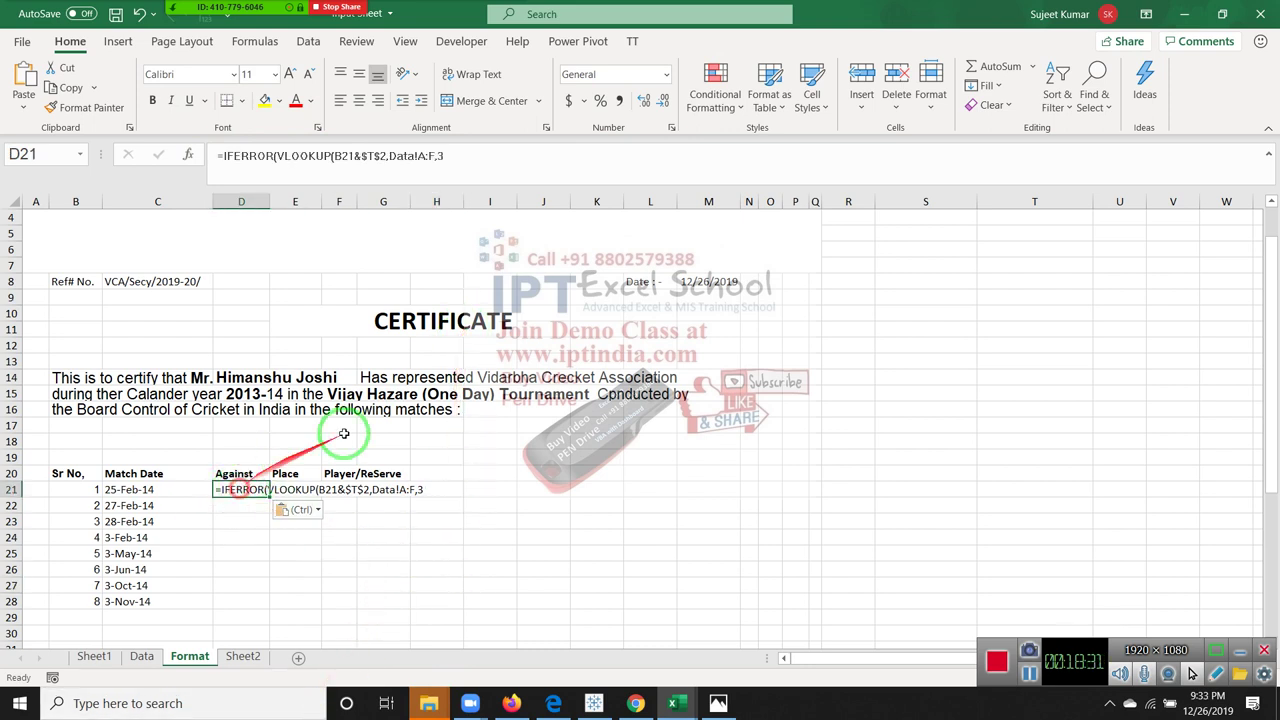
{"action": "left_click", "coordinate": [510, 155]}
{"action": "left_click", "coordinate": [584, 162]}
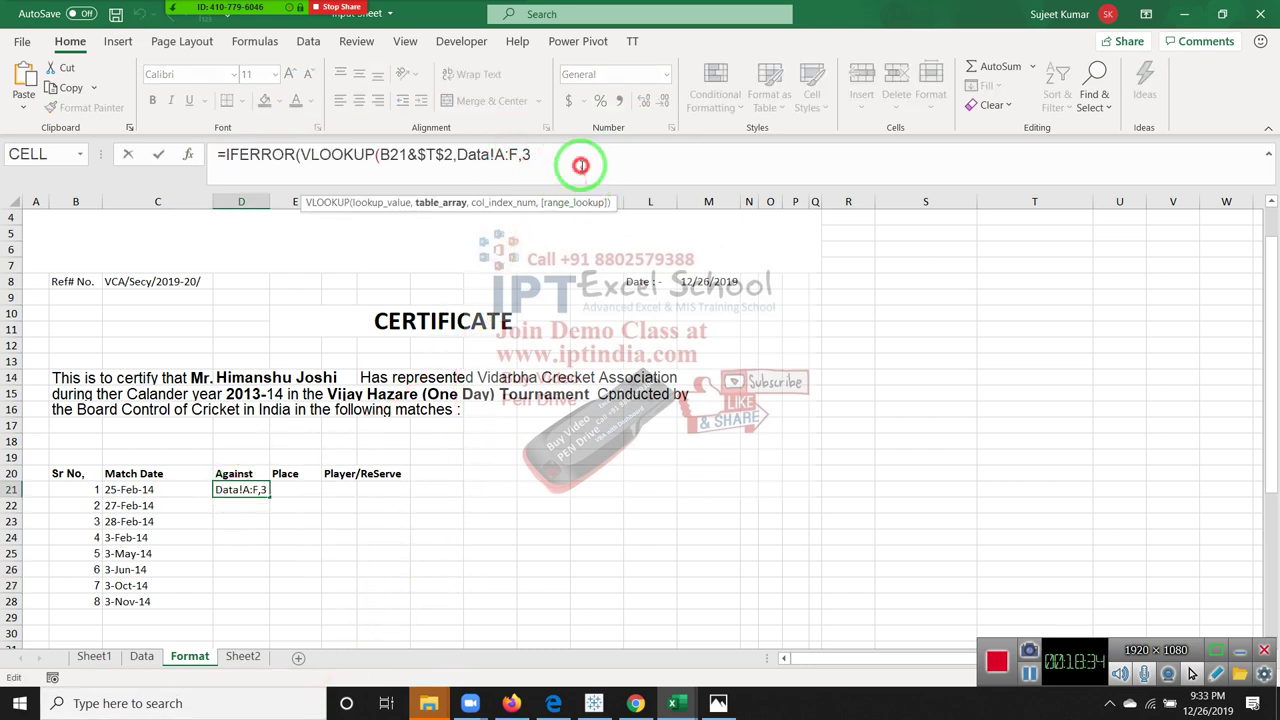
{"action": "type", "text": ",0"}
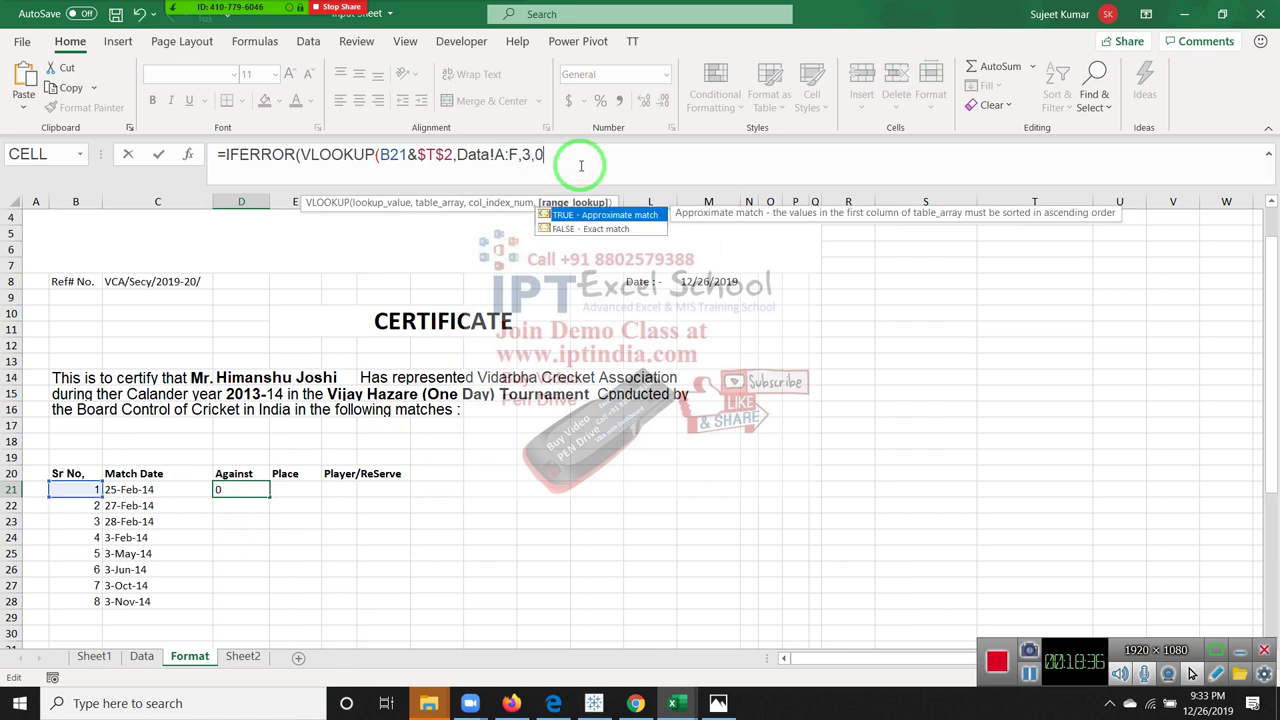
{"action": "type", "text": ")"}
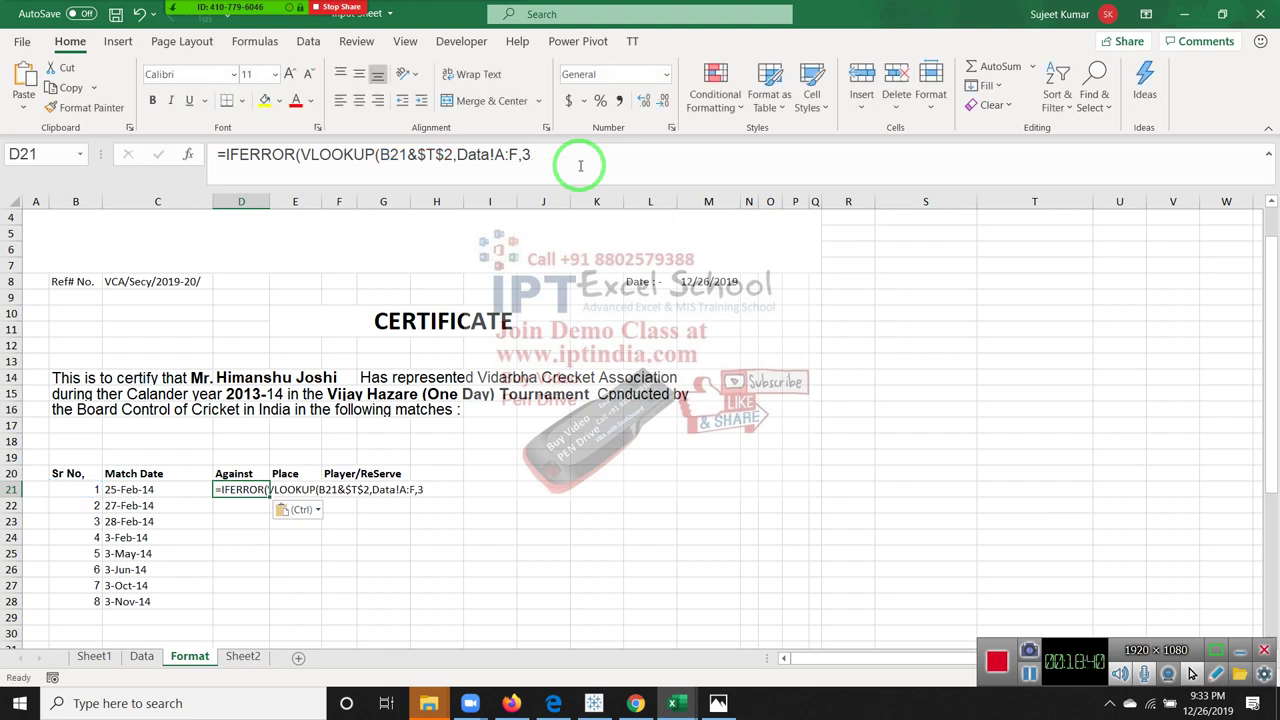
{"action": "key", "text": "Escape"}
{"action": "type", "text": "`"}
{"action": "key", "text": "ctrl+z"}
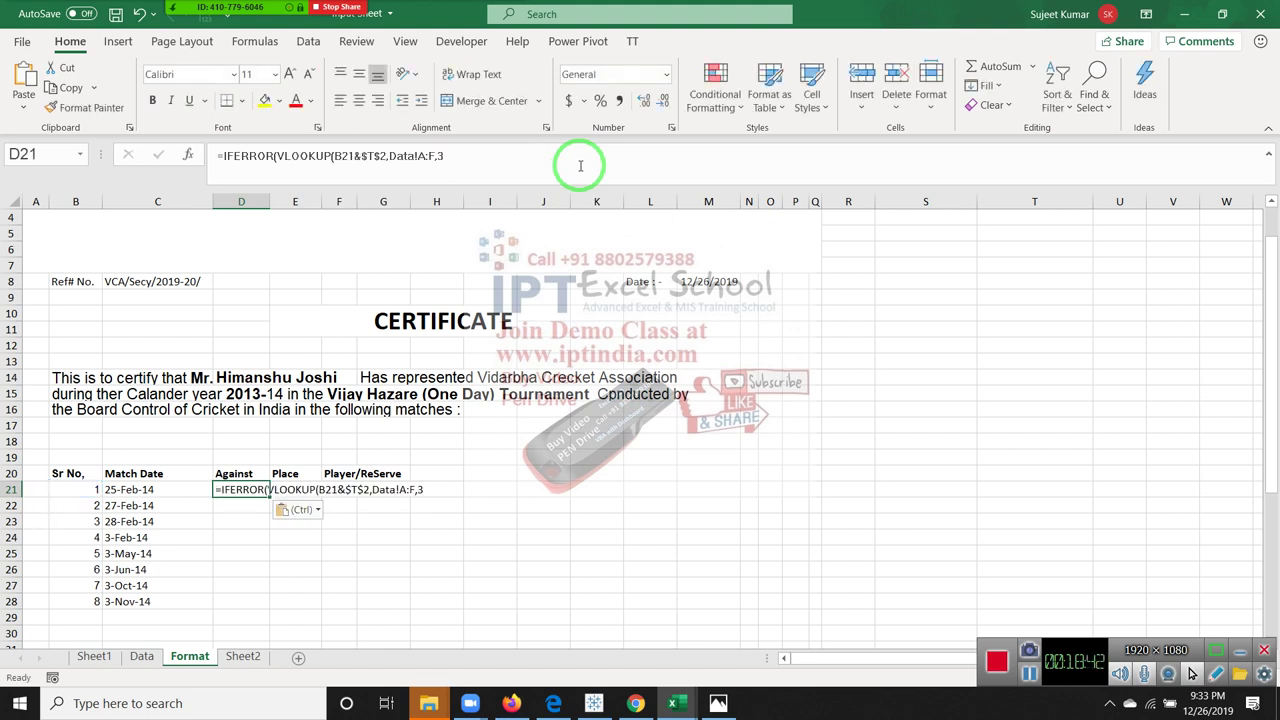
{"action": "key", "text": "Escape"}
- Select and copy the complete IFERROR(VLOOKUP) formula from C21
{"action": "key", "text": "Left"}
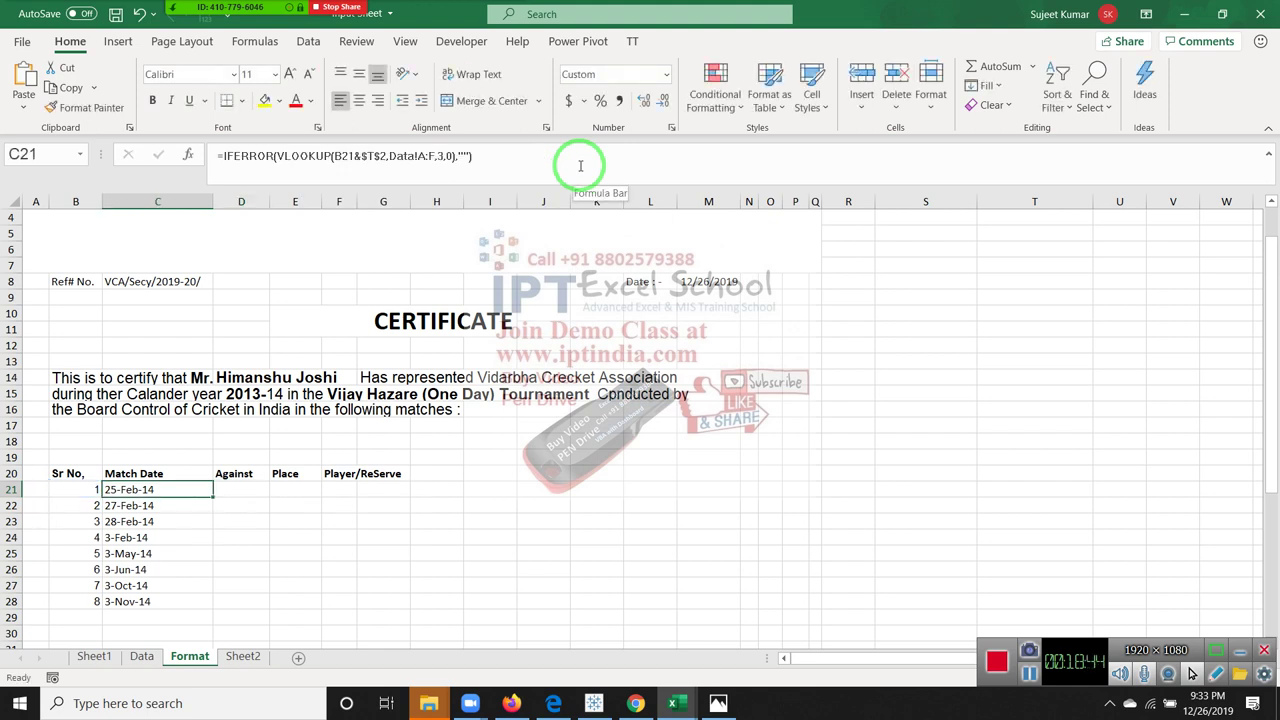
{"action": "key", "text": "Right"}
{"action": "key", "text": "Left"}
{"action": "left_click_drag", "start_coordinate": [570, 176], "coordinate": [432, 158]}
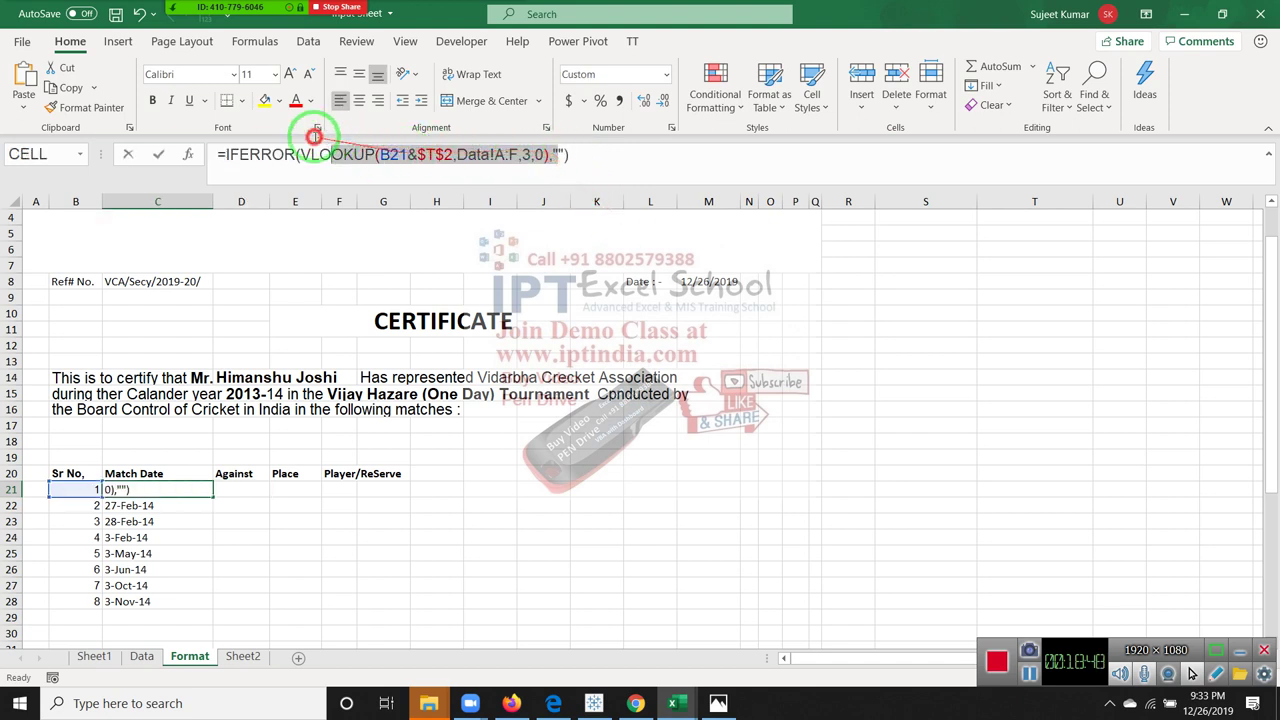
{"action": "left_click_drag", "start_coordinate": [566, 155], "coordinate": [218, 155]}
{"action": "left_click", "coordinate": [588, 156]}
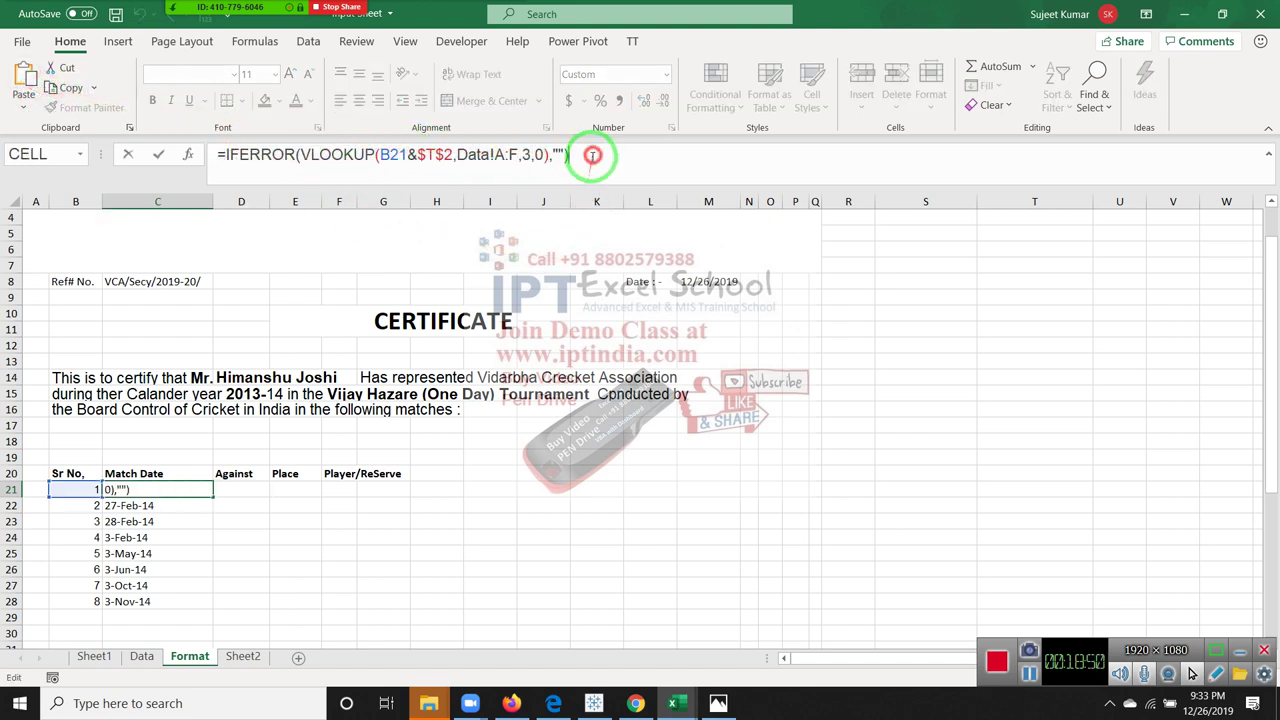
{"action": "left_click_drag", "start_coordinate": [213, 156], "coordinate": [241, 170]}
{"action": "key", "text": "ctrl+c"}
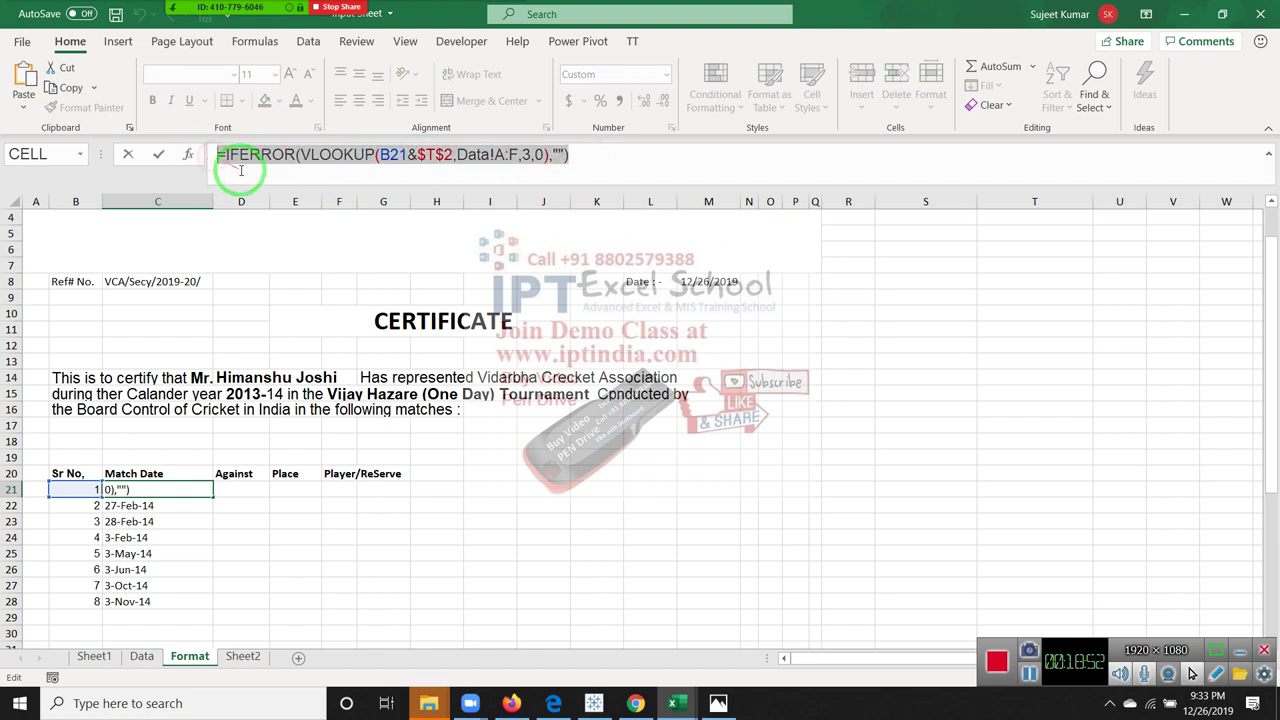
{"action": "key", "text": "Escape"}
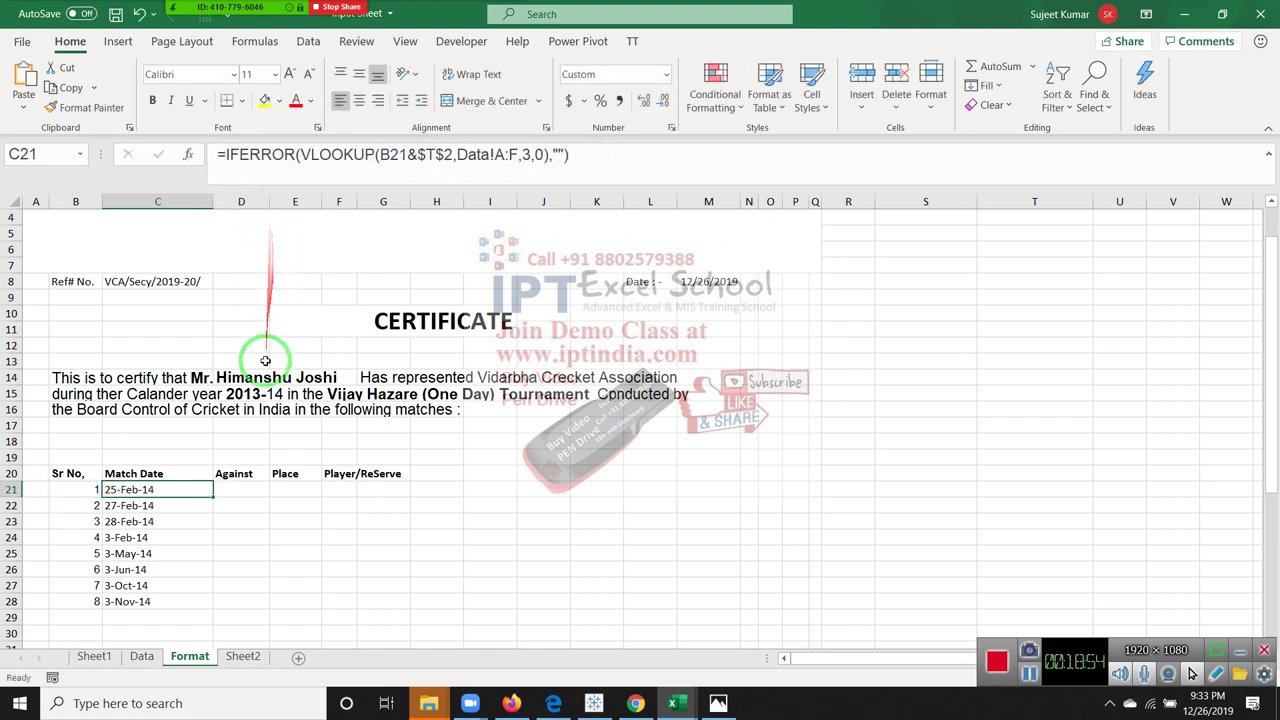
- Paste the lookup formula into D21, E21 and F21
{"action": "left_click", "coordinate": [251, 490]}
{"action": "key", "text": "ctrl+v"}
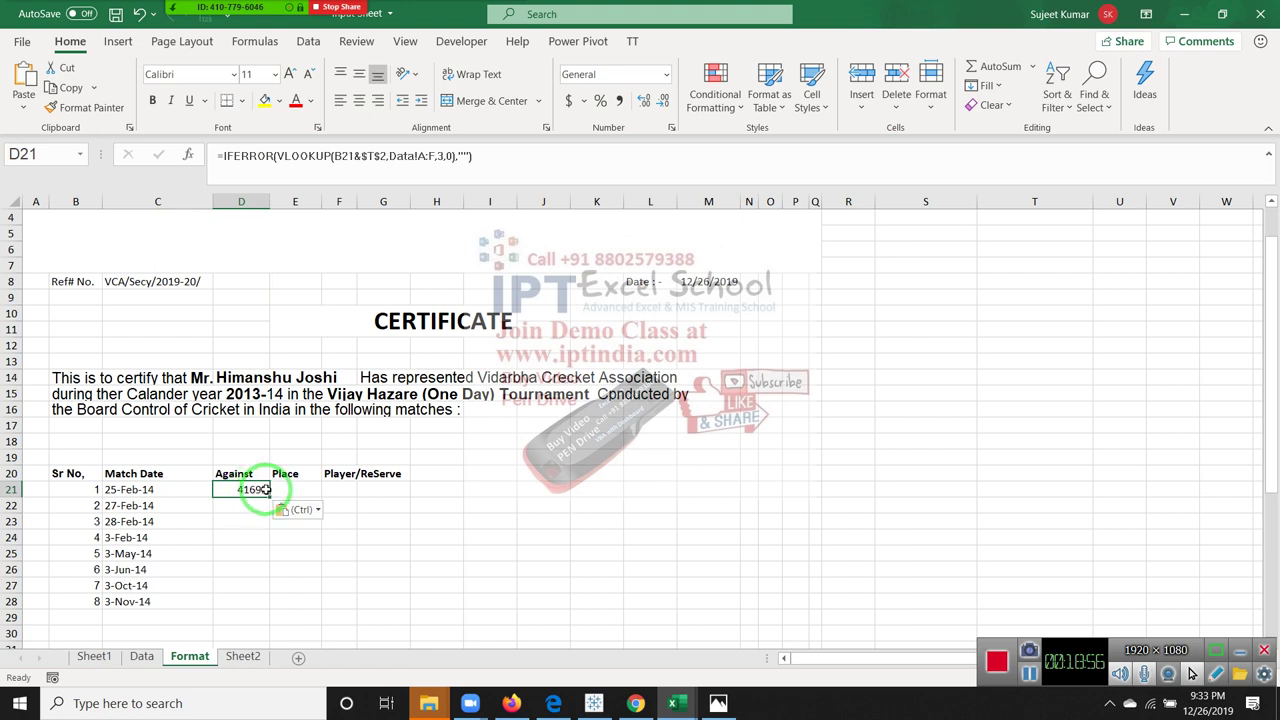
{"action": "left_click", "coordinate": [300, 489]}
{"action": "key", "text": "ctrl+v"}
{"action": "left_click", "coordinate": [338, 489]}
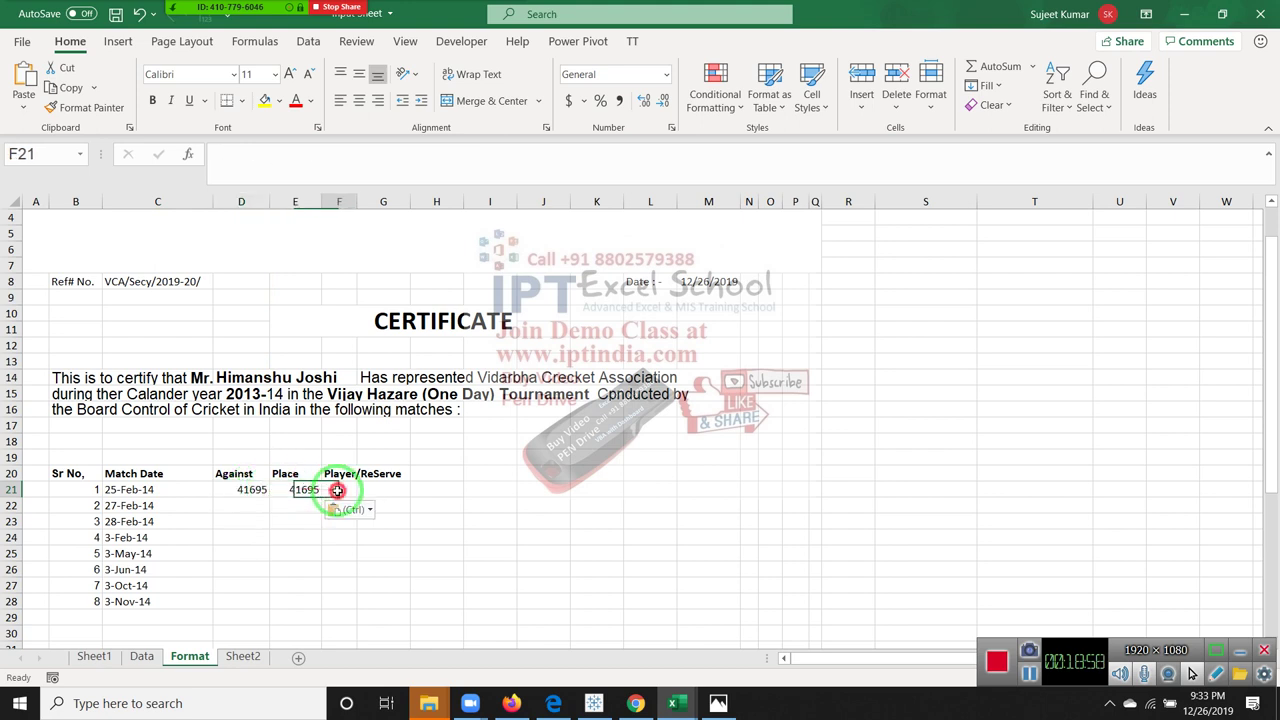
{"action": "key", "text": "ctrl+v"}
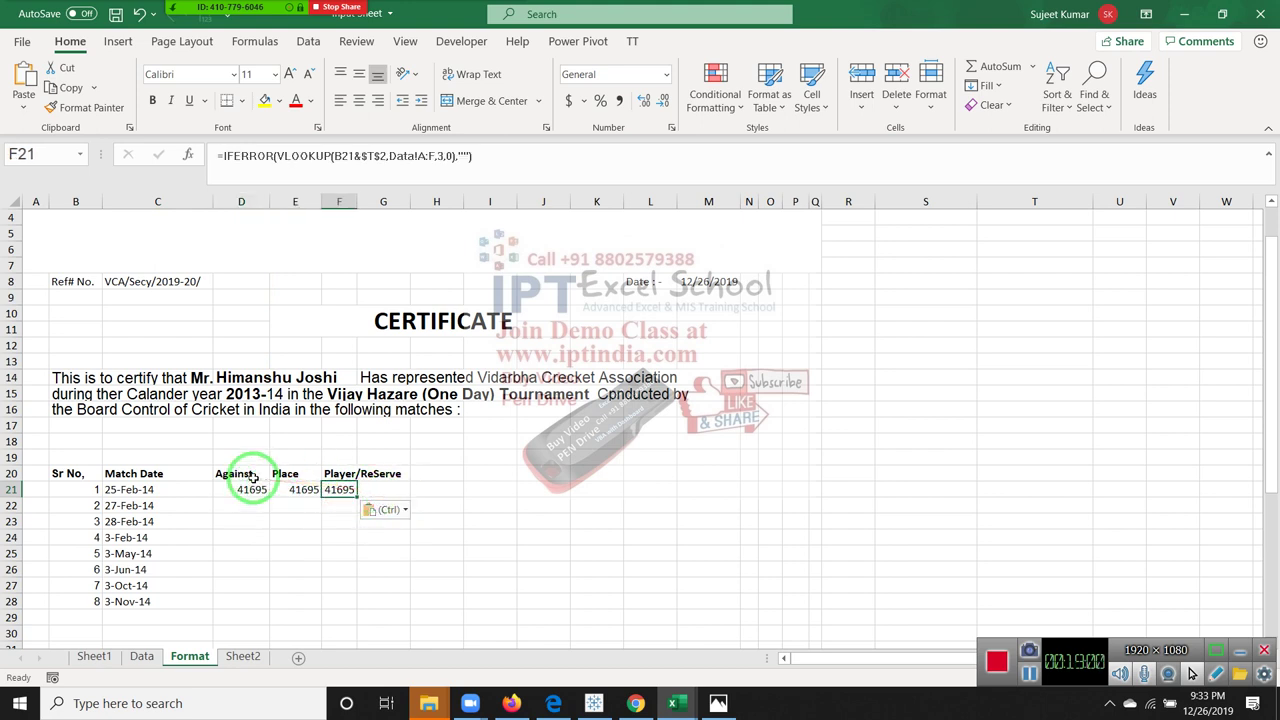
- Edit D21's lookup column number and check the Data sheet's column order
{"action": "left_click", "coordinate": [245, 474]}
{"action": "left_click", "coordinate": [250, 487]}
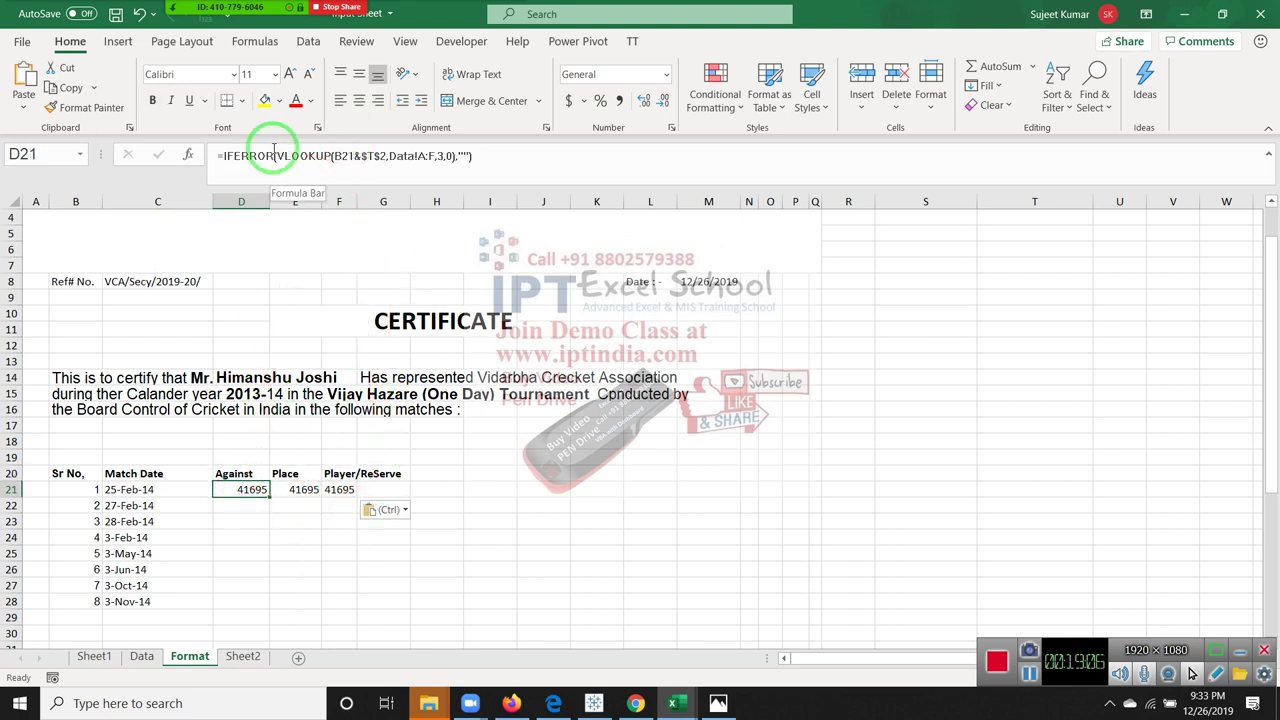
{"action": "left_click", "coordinate": [441, 157]}
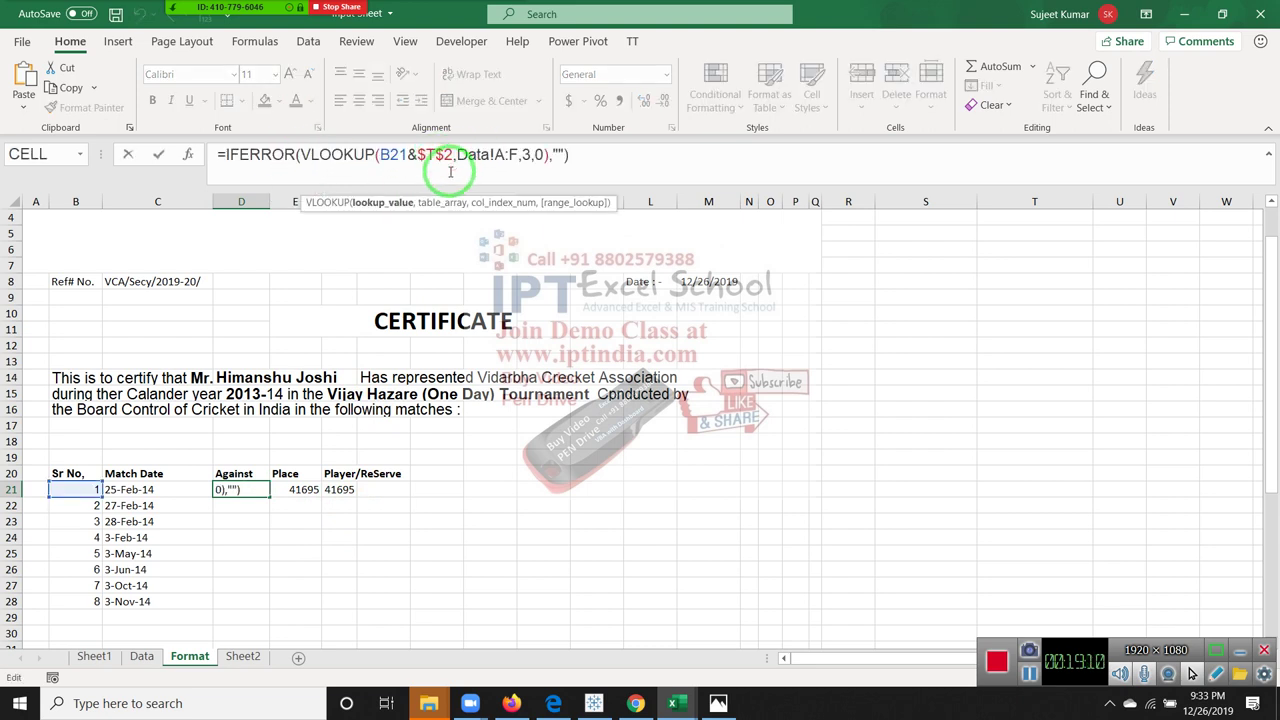
{"action": "left_click", "coordinate": [527, 157]}
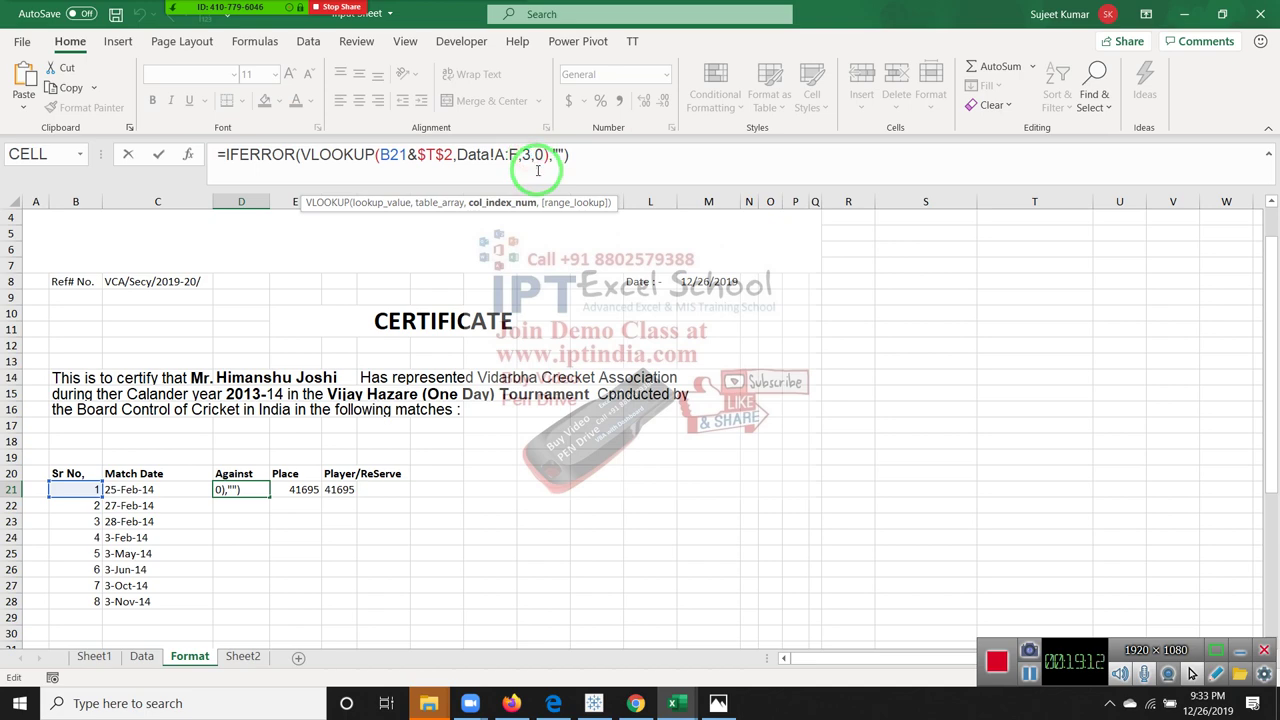
{"action": "type", "text": "4"}
{"action": "key", "text": "Return"}
{"action": "key", "text": "Up"}
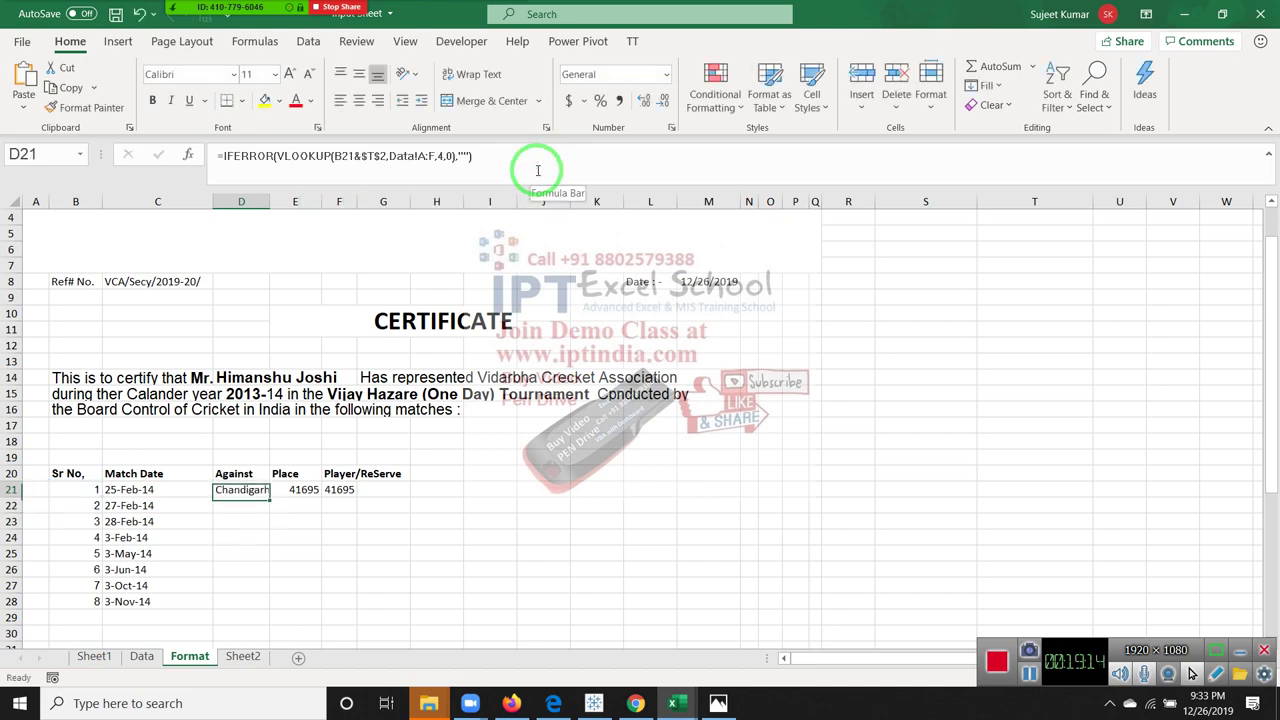
{"action": "left_click", "coordinate": [142, 662]}
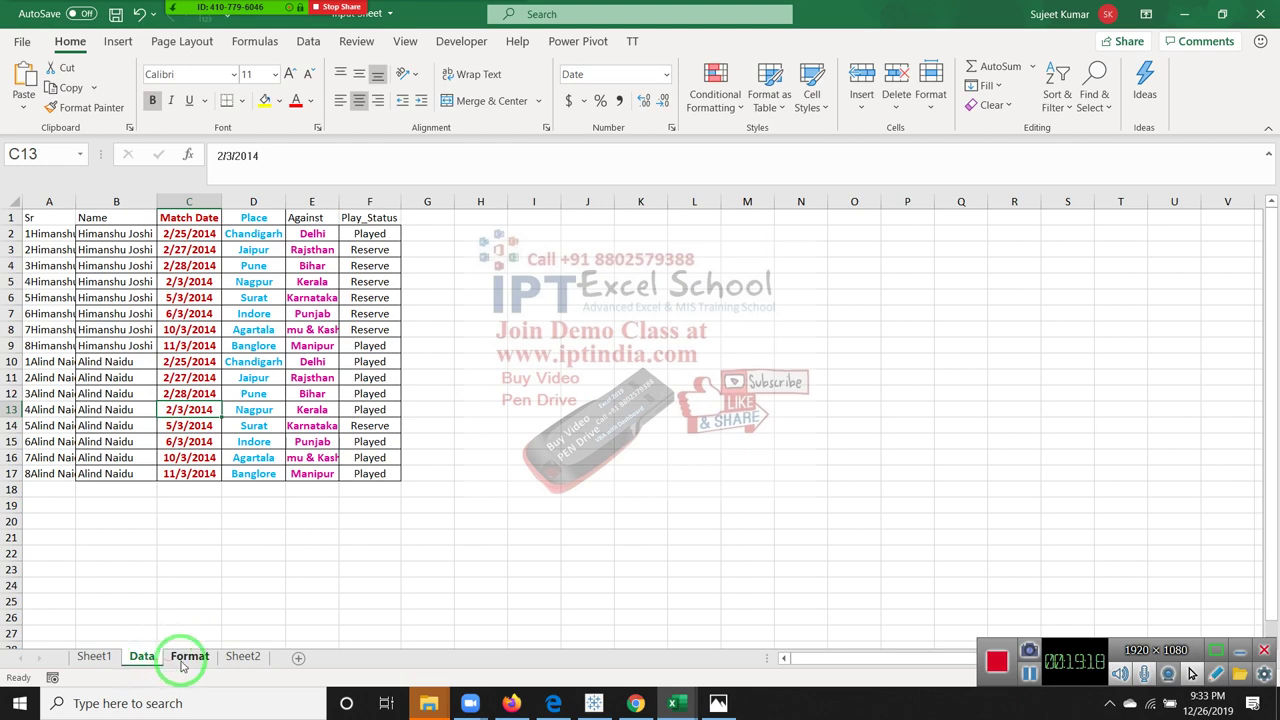
{"action": "left_click", "coordinate": [186, 657]}
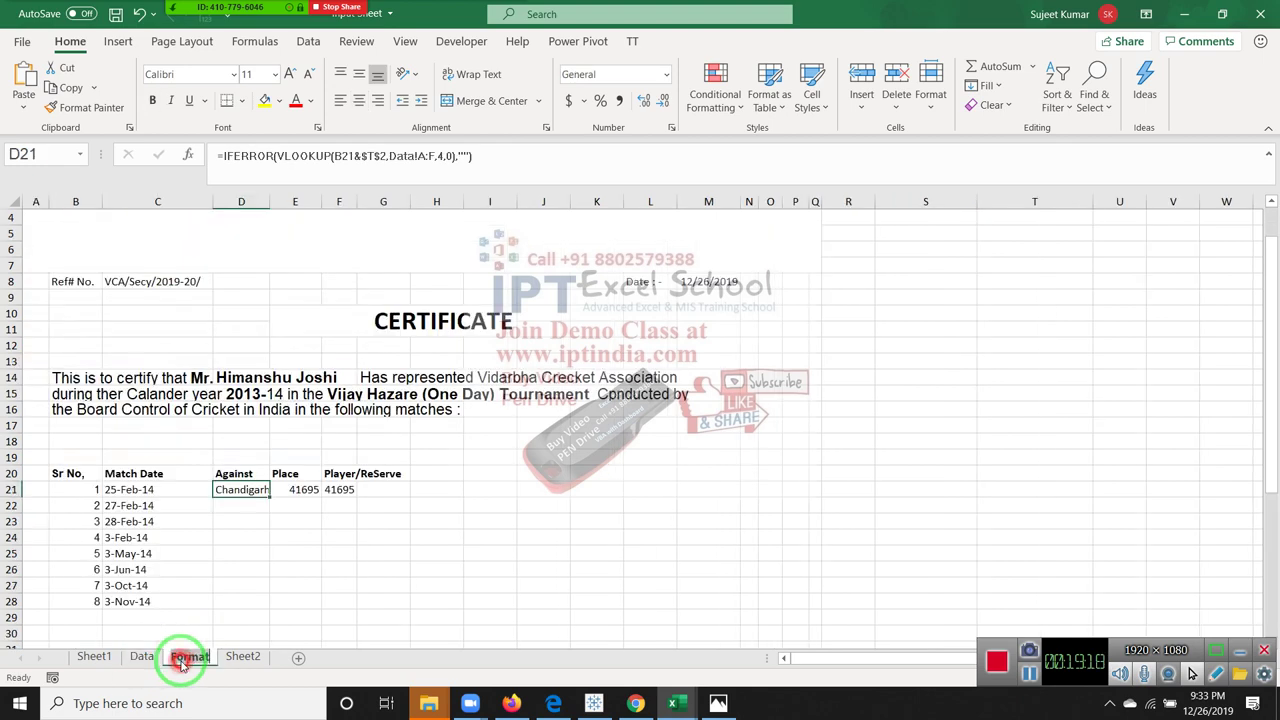
- Set the VLOOKUP column index to 4 for Place (E21) and 3 for Against (D21)
{"action": "left_click", "coordinate": [295, 489]}
{"action": "left_click", "coordinate": [440, 157]}
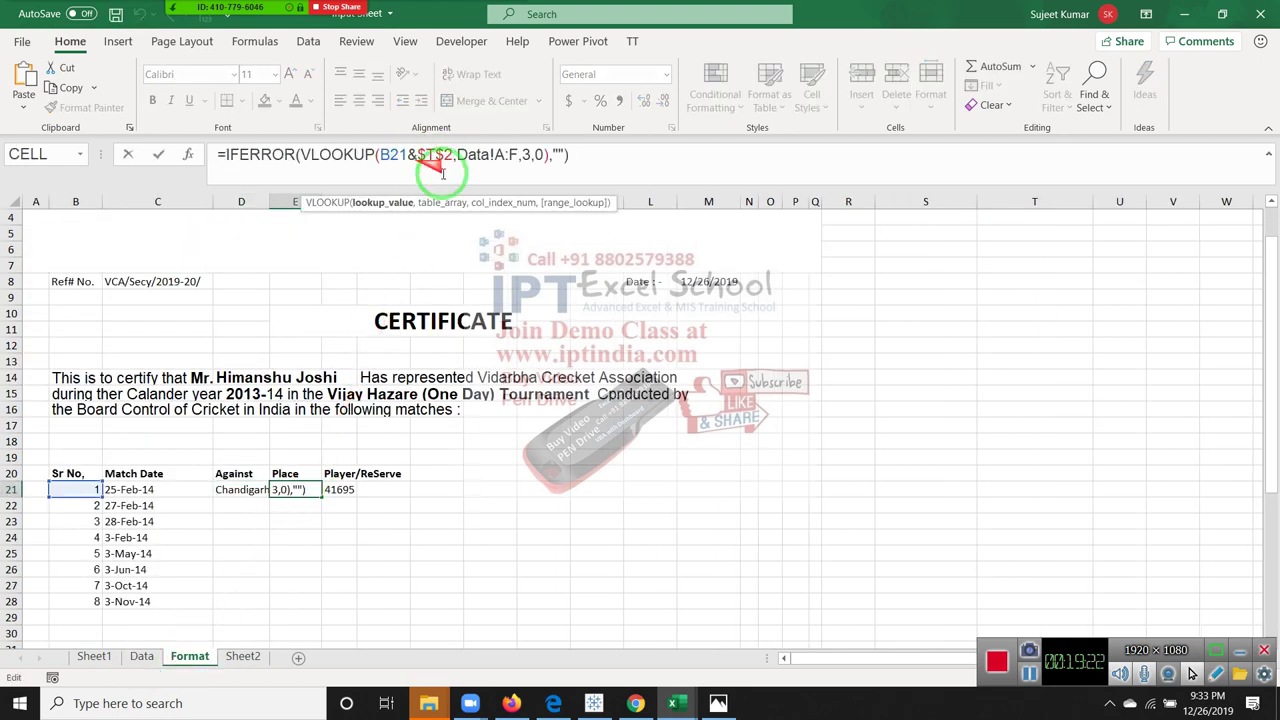
{"action": "left_click", "coordinate": [533, 154]}
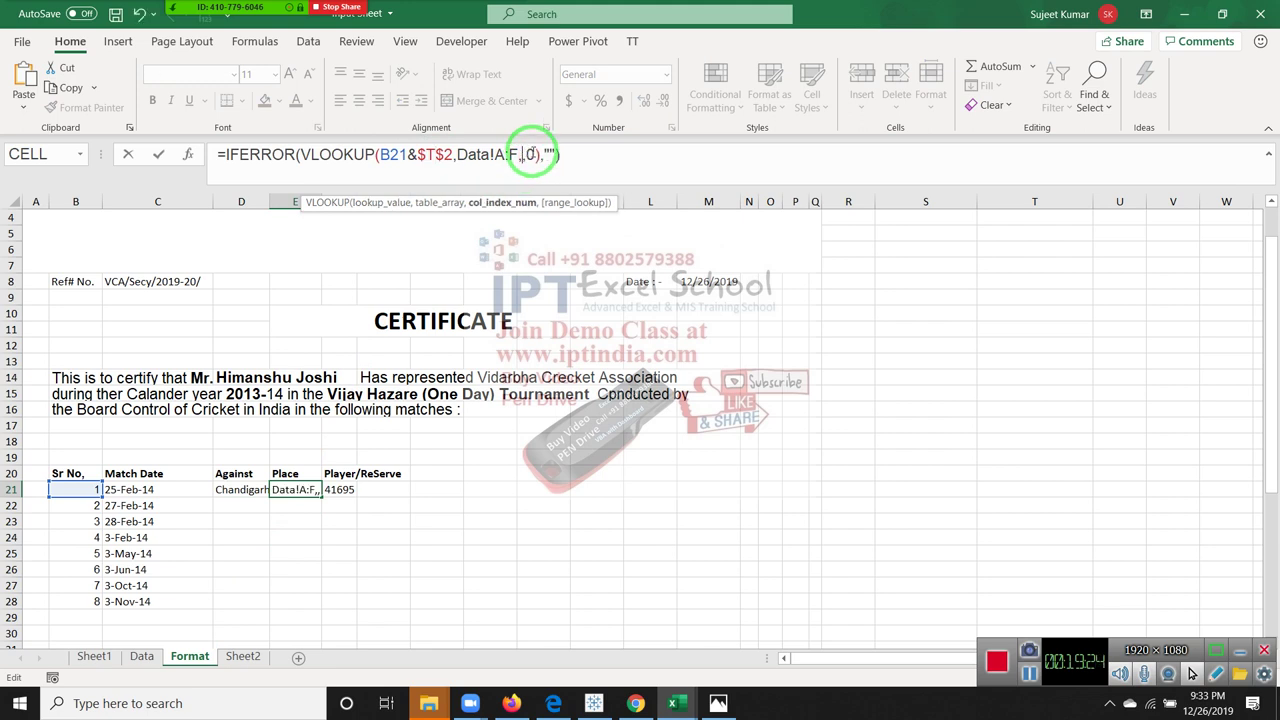
{"action": "type", "text": "4"}
{"action": "key", "text": "ctrl+Return"}
{"action": "key", "text": "Left"}
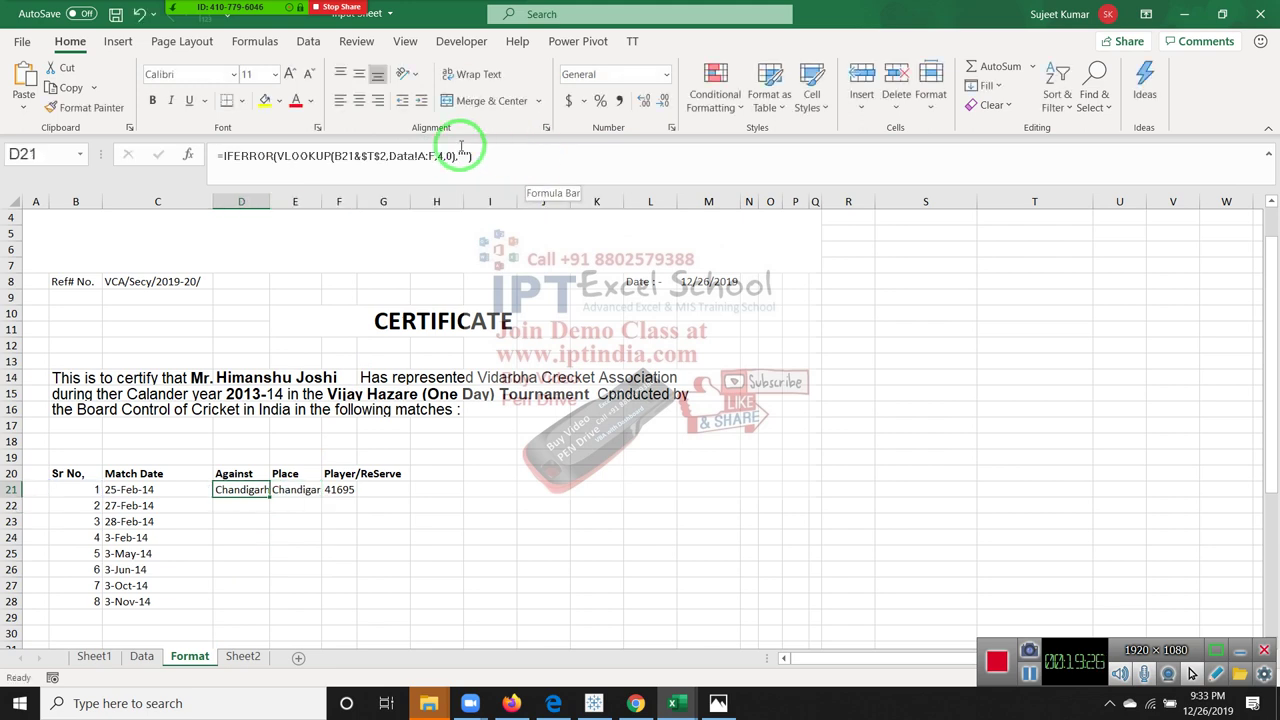
{"action": "left_click", "coordinate": [461, 155]}
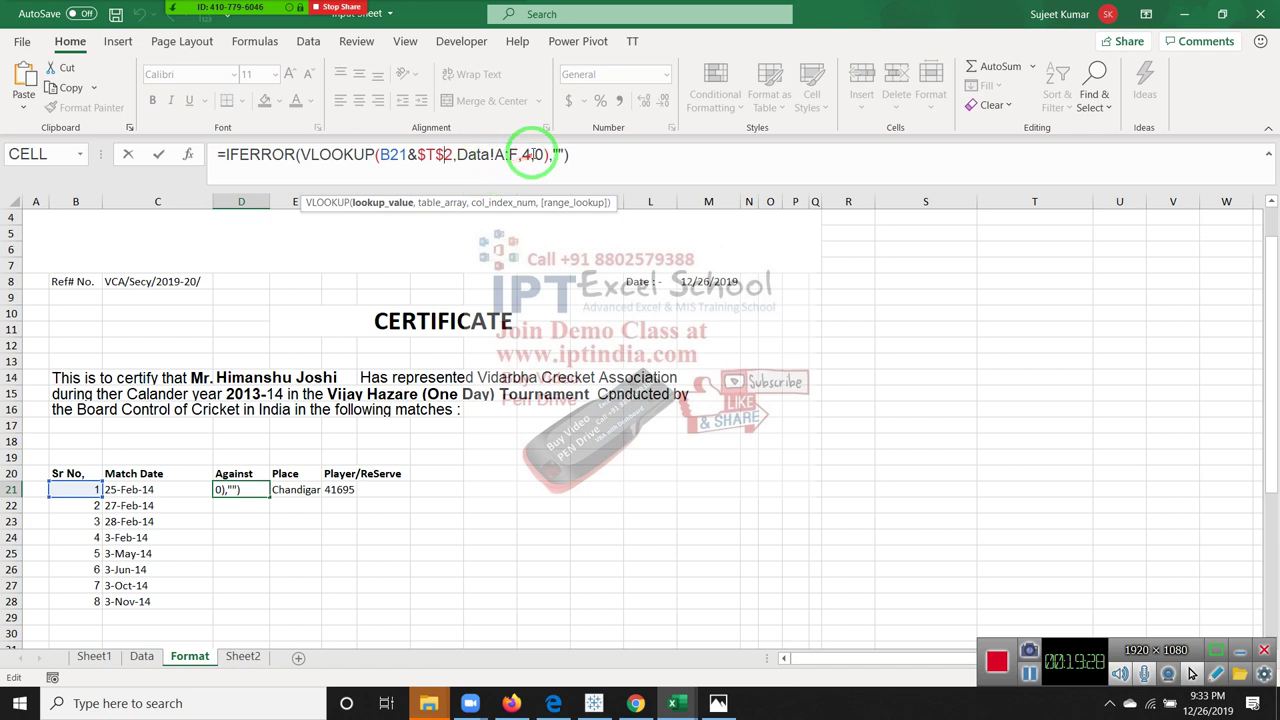
{"action": "left_click", "coordinate": [531, 154]}
{"action": "type", "text": "3"}
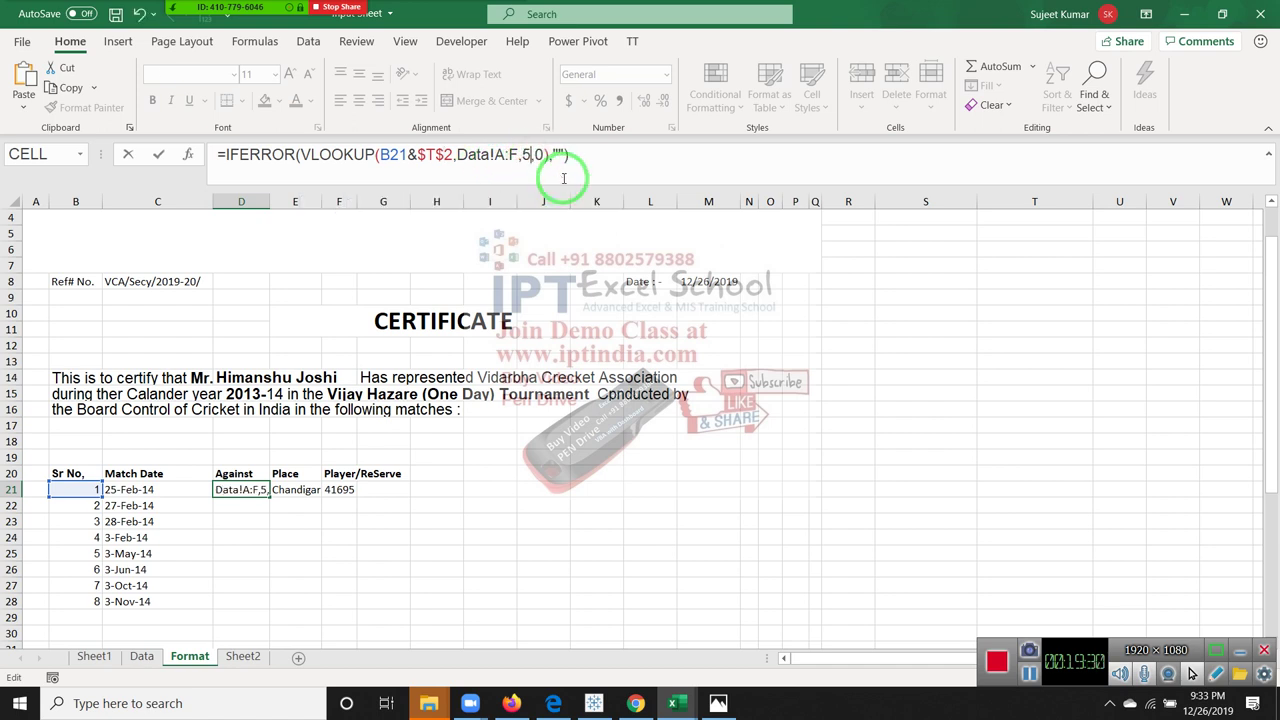
{"action": "key", "text": "Return"}
- Set the Player/ReServe lookup in F21 to column index 5
{"action": "key", "text": "Up"}
{"action": "key", "text": "Right"}
{"action": "key", "text": "Right"}
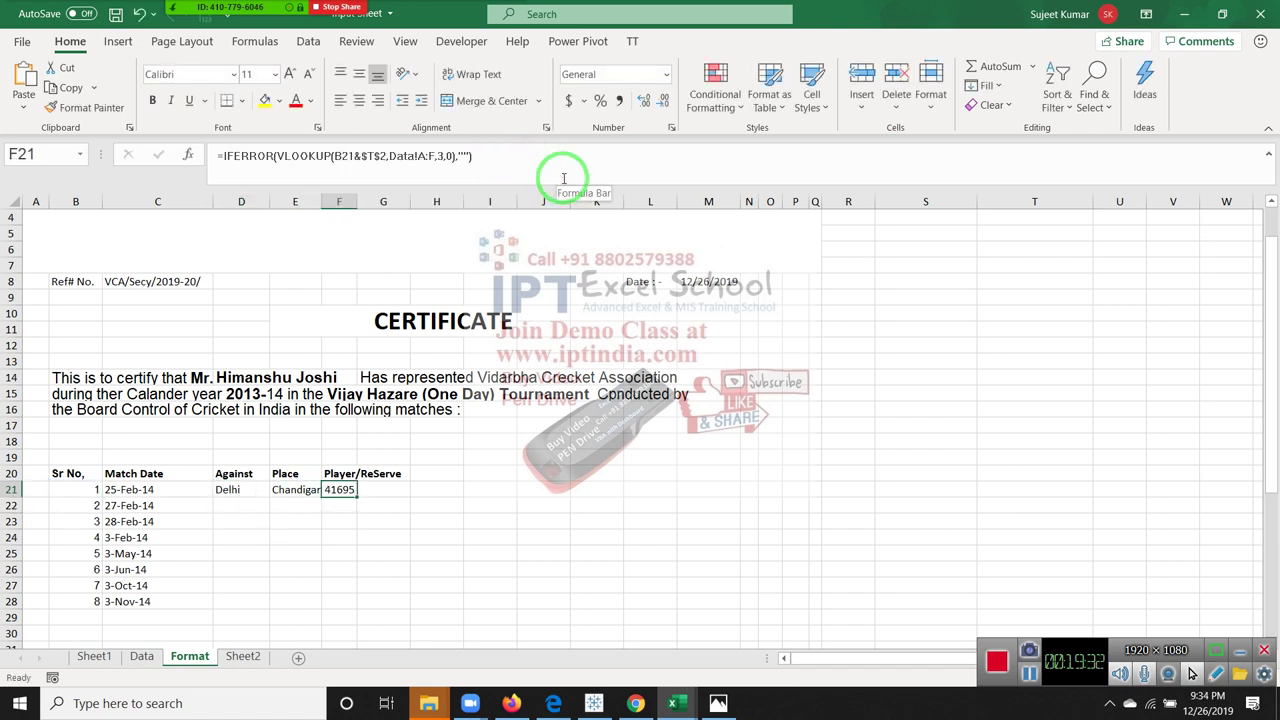
{"action": "left_click", "coordinate": [440, 157]}
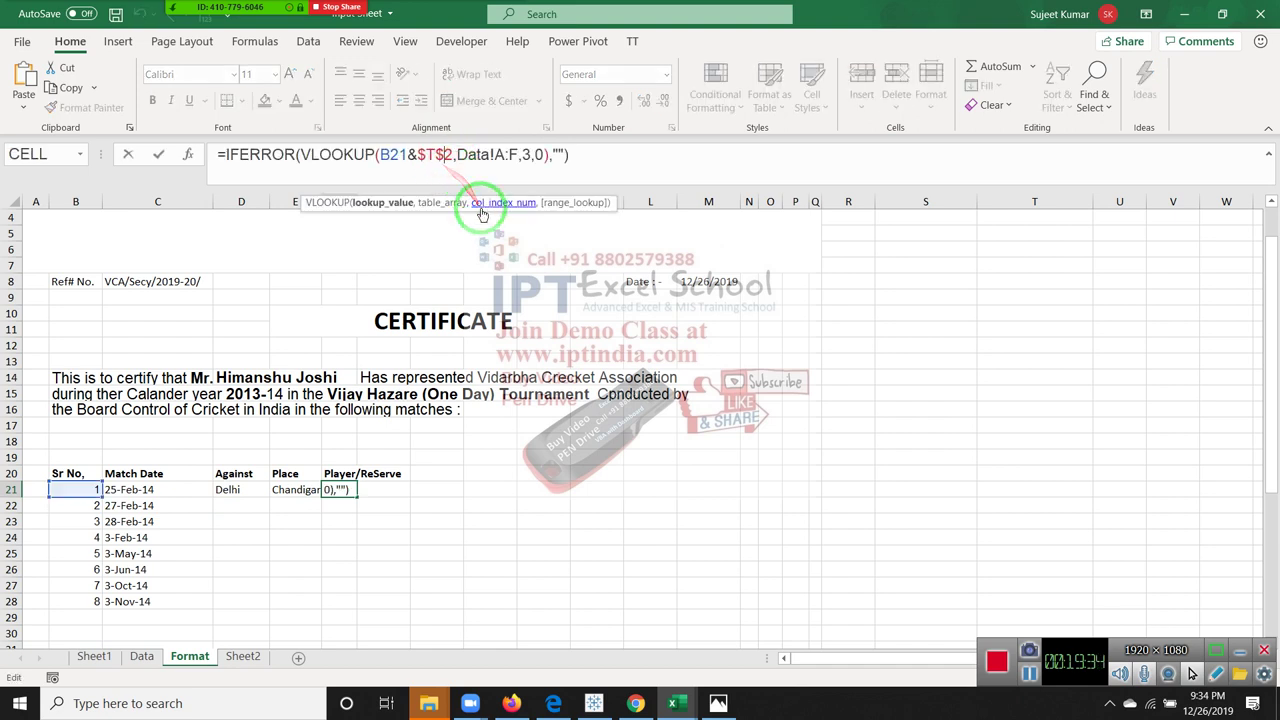
{"action": "left_click", "coordinate": [527, 154]}
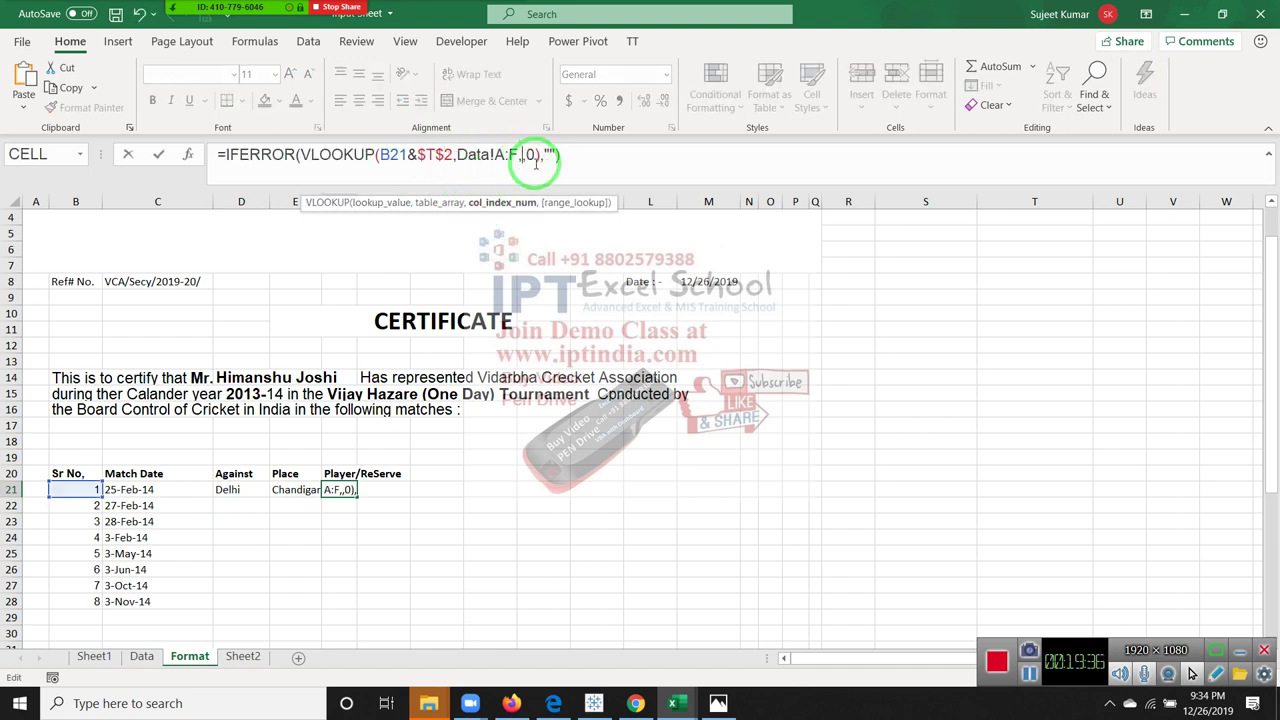
{"action": "type", "text": "6"}
{"action": "key", "text": "BackSpace"}
{"action": "type", "text": "5"}
{"action": "key", "text": "Return"}
{"action": "key", "text": "Up"}
- Fill the lookup formulas down D21:F28 for all eight matches
{"action": "key", "text": "Left"}
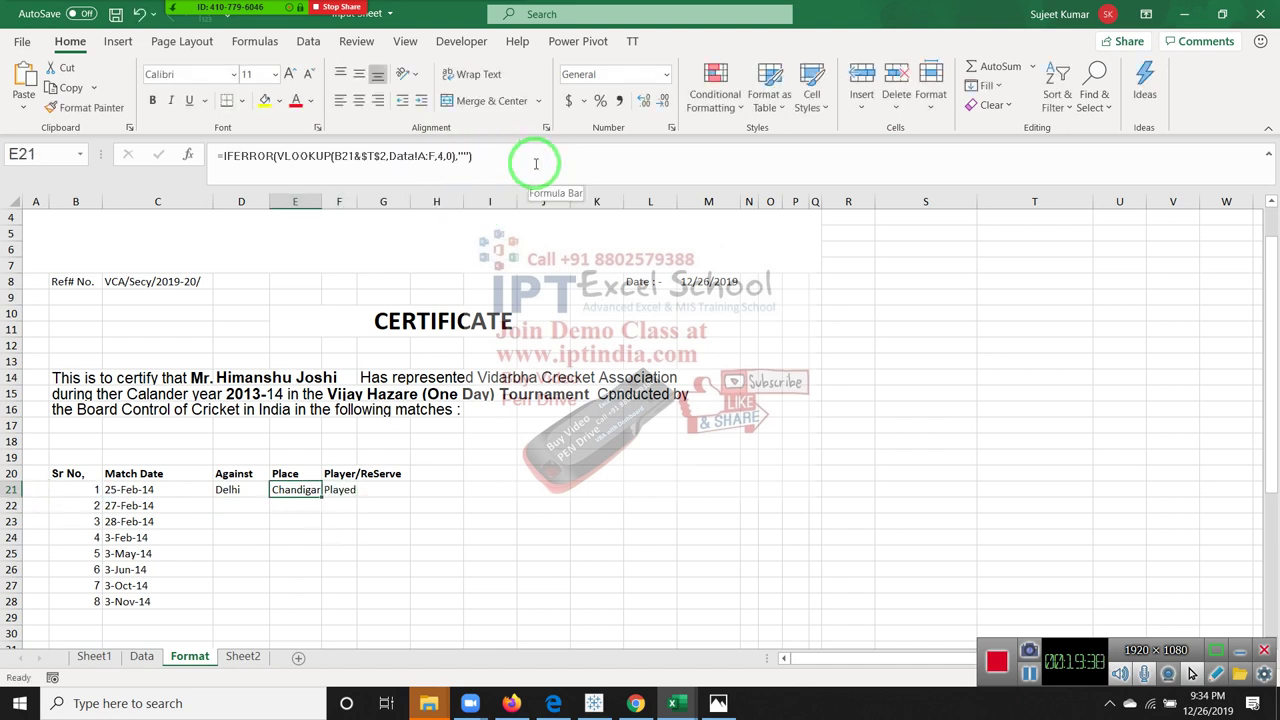
{"action": "key", "text": "Left"}
{"action": "key", "text": "shift+Right"}
{"action": "key", "text": "shift+Right"}
{"action": "key", "text": "shift+Down"}
{"action": "key", "text": "shift+Down"}
{"action": "key", "text": "shift+Down"}
{"action": "key", "text": "shift+Down"}
{"action": "key", "text": "shift+Down"}
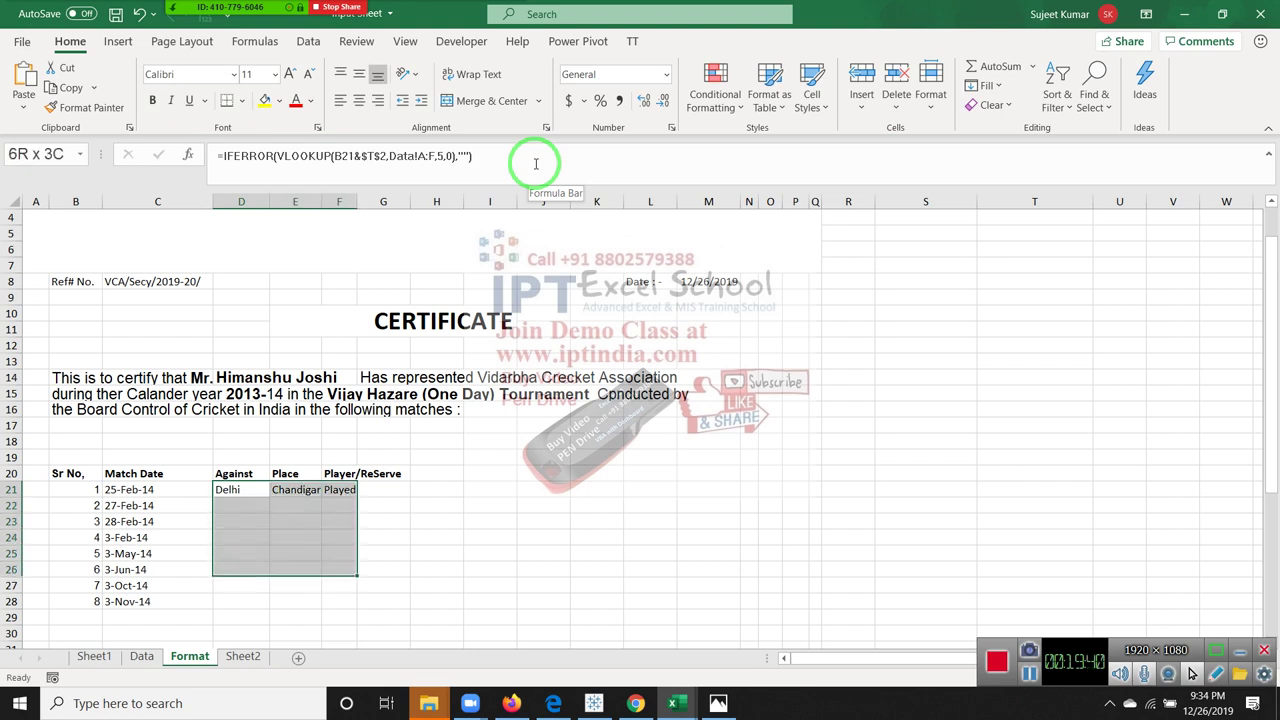
{"action": "key", "text": "shift+Down"}
{"action": "key", "text": "shift+Down"}
{"action": "key", "text": "shift+Down"}
{"action": "key", "text": "shift+Down"}
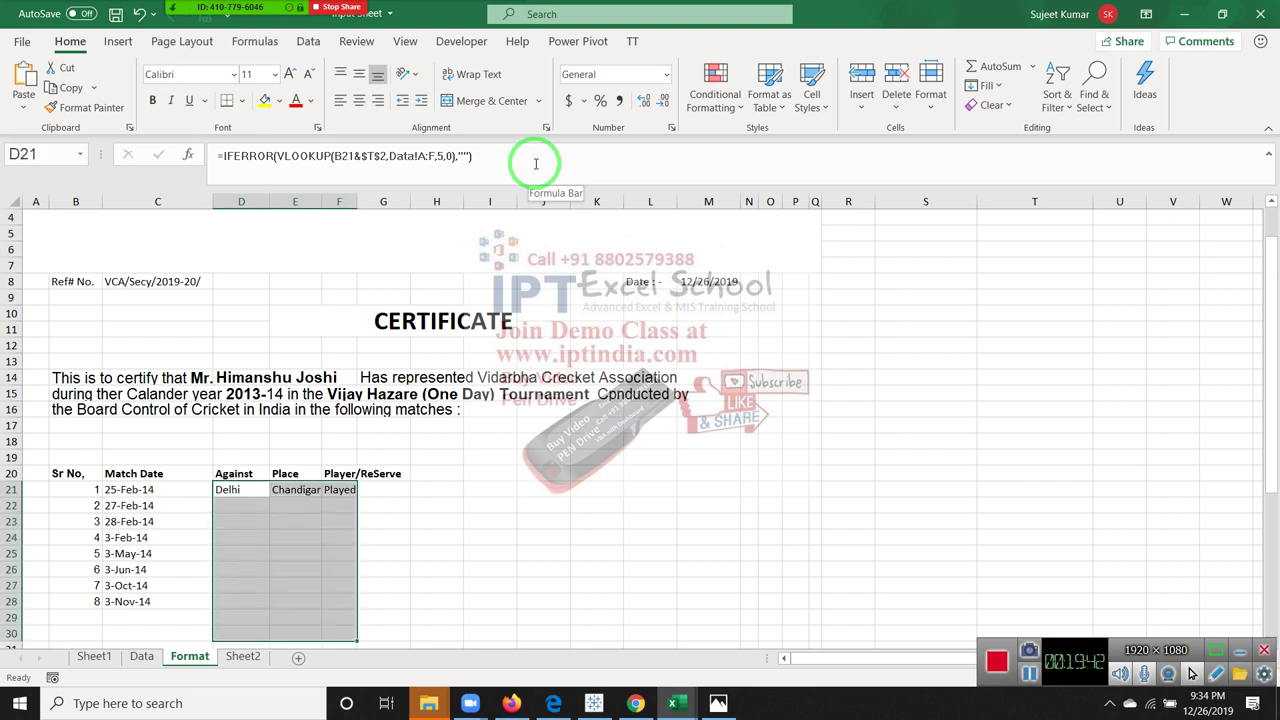
{"action": "key", "text": "ctrl+d"}
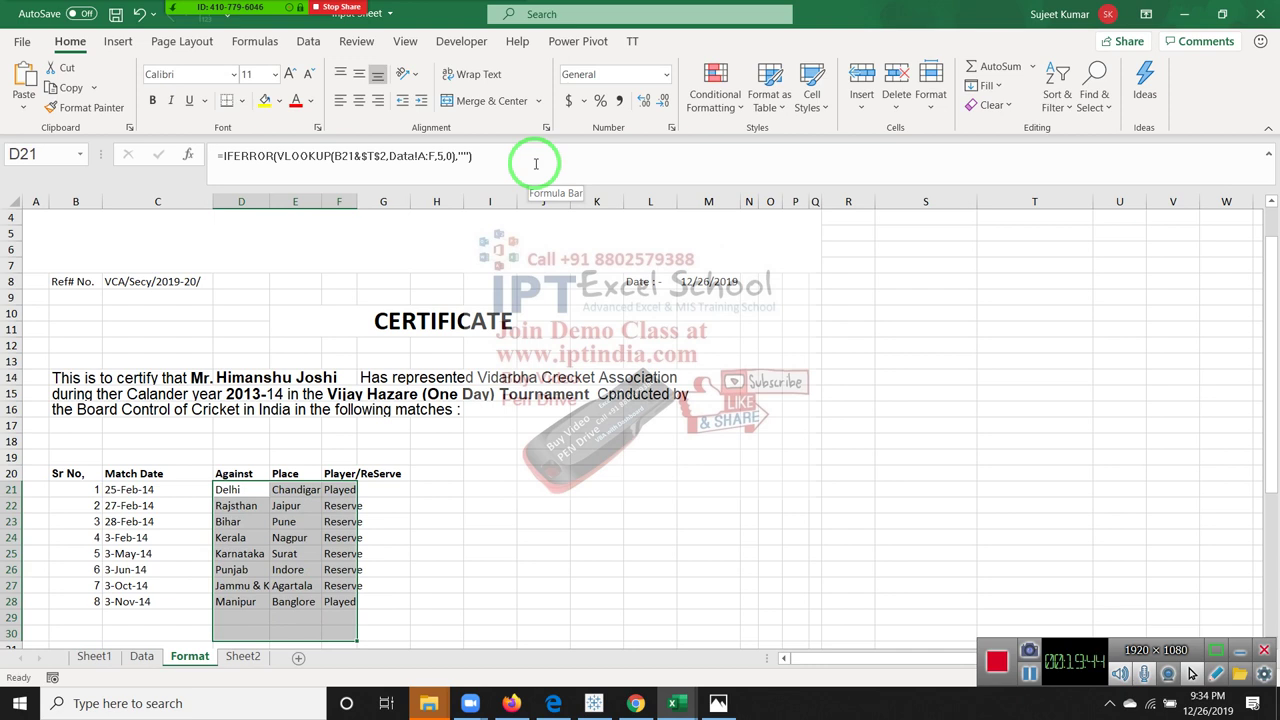
{"action": "left_click", "coordinate": [489, 585]}
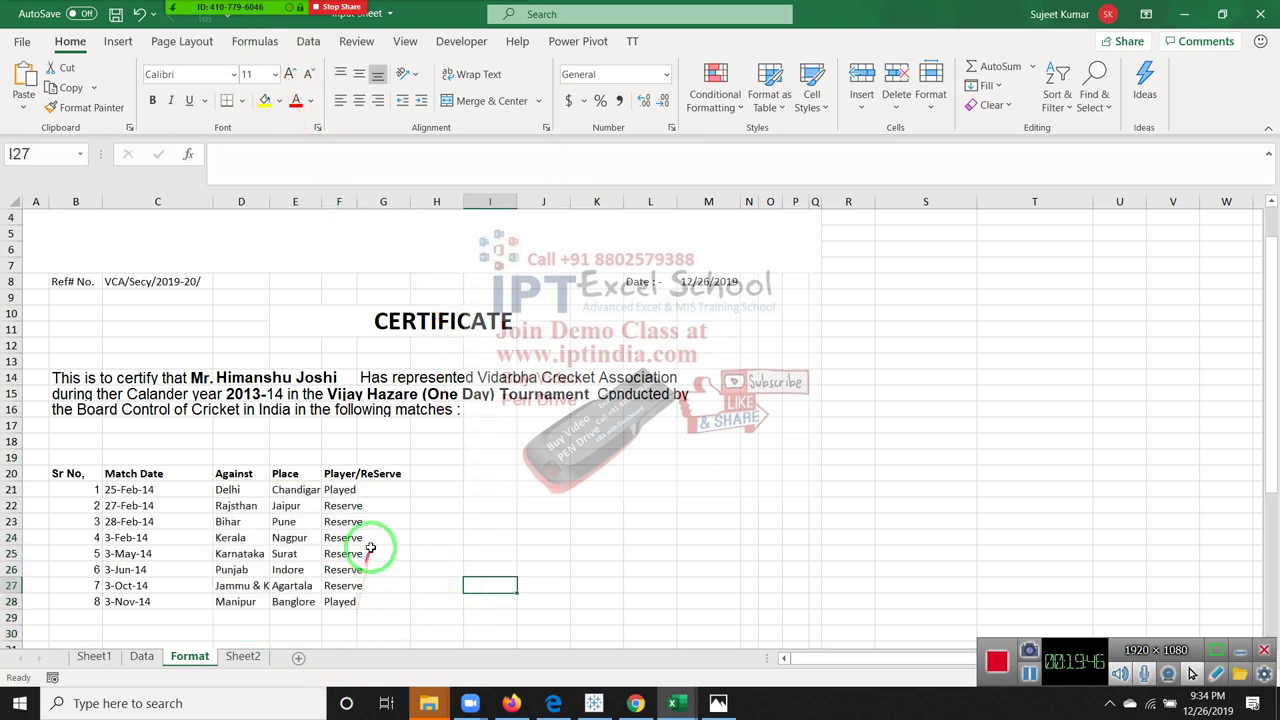
- Apply All Borders to the header row B20:G20
{"action": "left_click", "coordinate": [365, 492]}
{"action": "left_click", "coordinate": [344, 474]}
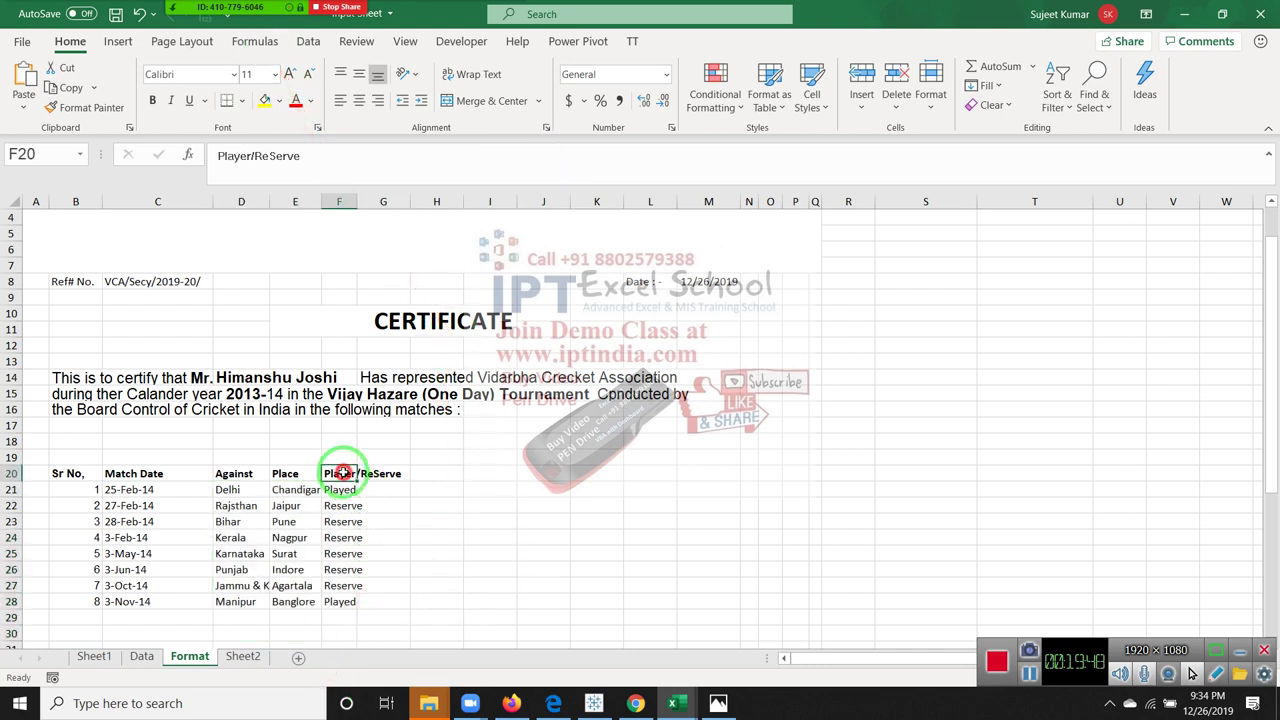
{"action": "left_click", "coordinate": [68, 473]}
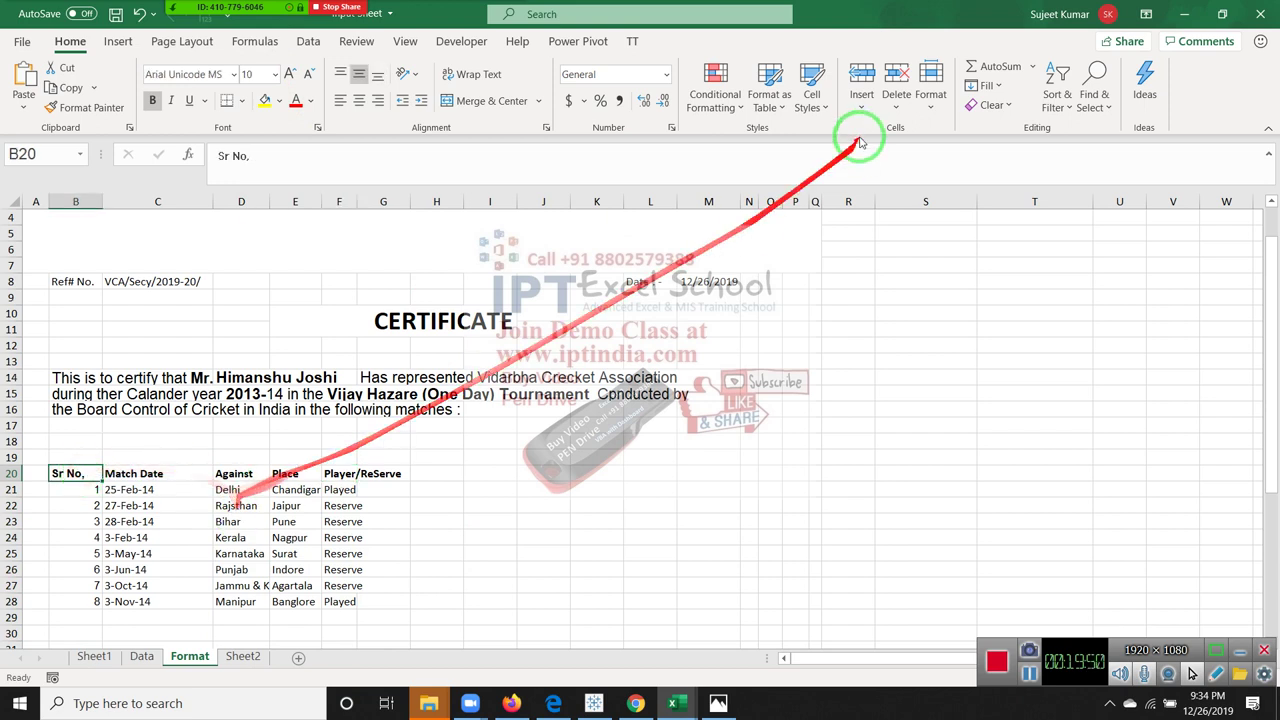
{"action": "left_click_drag", "start_coordinate": [72, 473], "coordinate": [373, 472]}
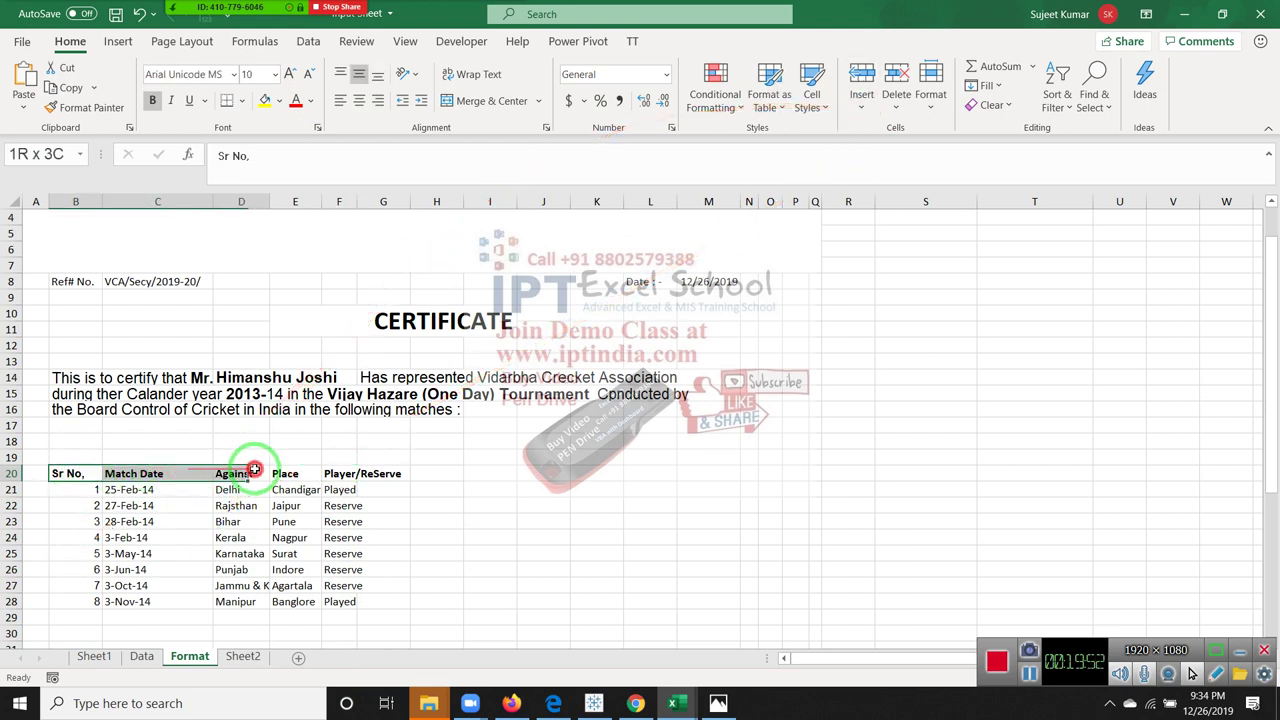
{"action": "left_click", "coordinate": [240, 103]}
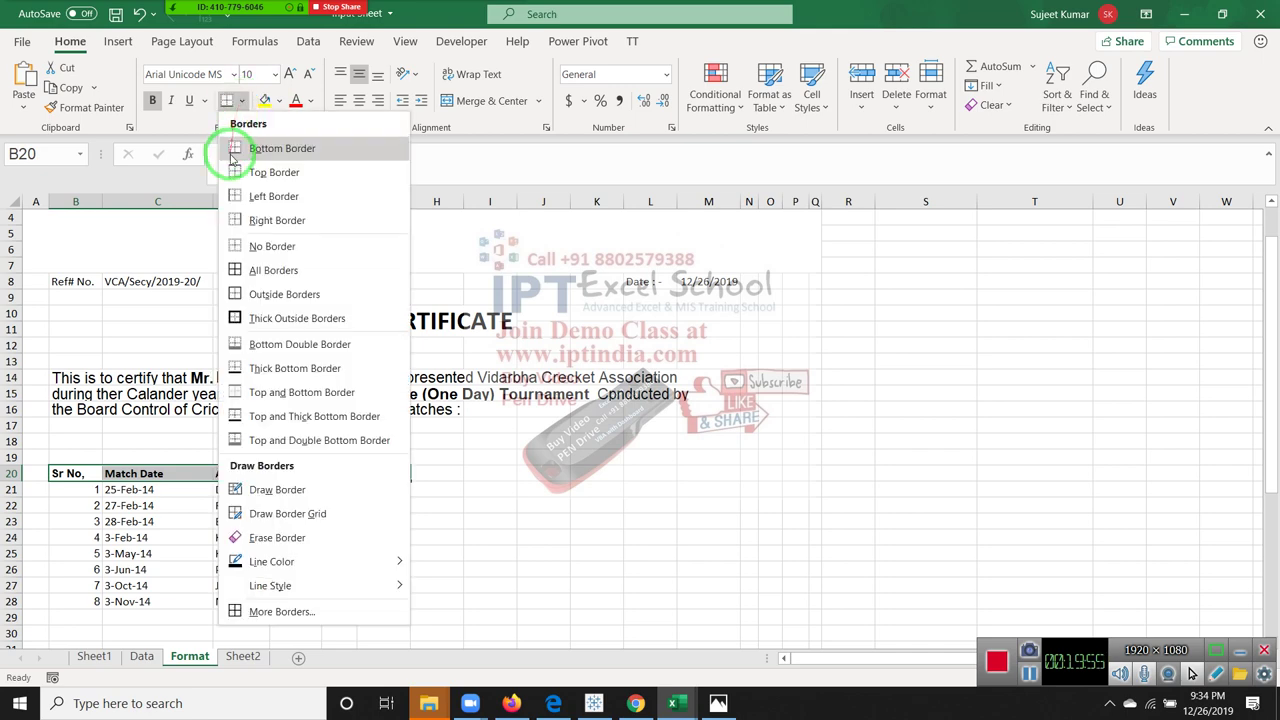
{"action": "left_click", "coordinate": [255, 270]}
- Select B21 and start a new conditional formatting rule
{"action": "scroll", "coordinate": [329, 425], "scroll_direction": "down", "scroll_amount": 2}
{"action": "scroll", "coordinate": [120, 330], "scroll_direction": "down", "scroll_amount": 1}
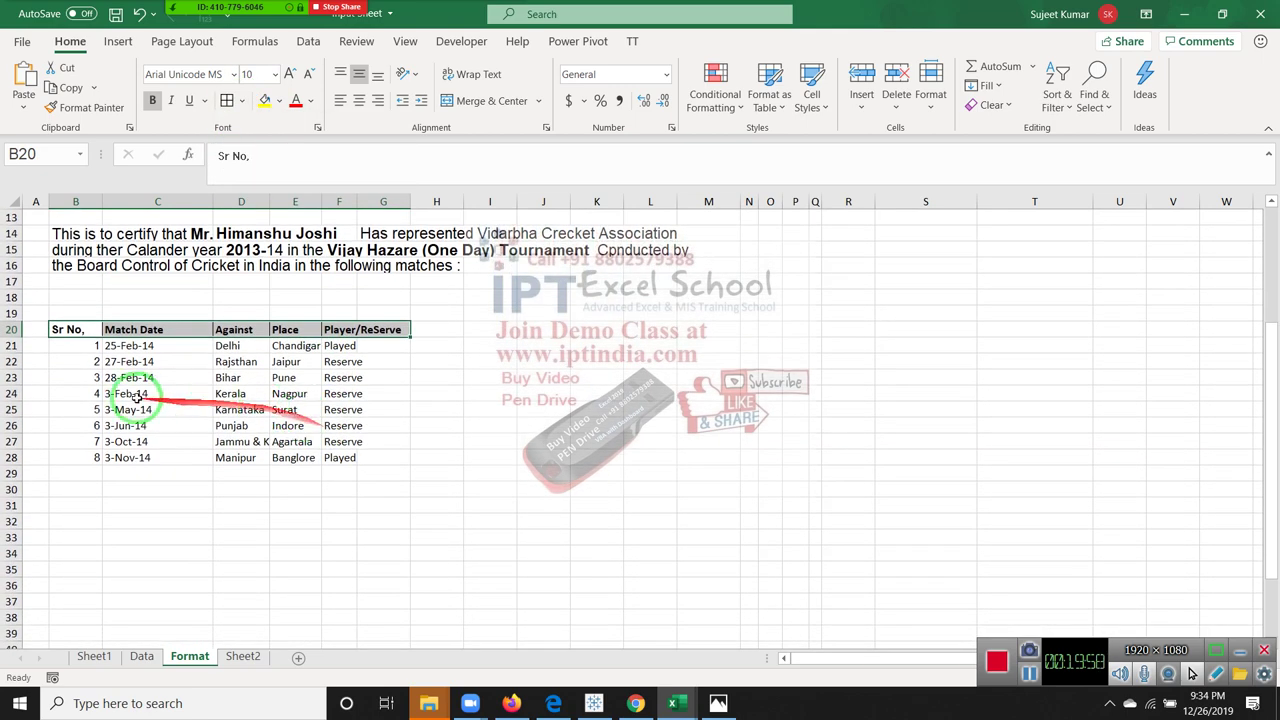
{"action": "left_click", "coordinate": [88, 344]}
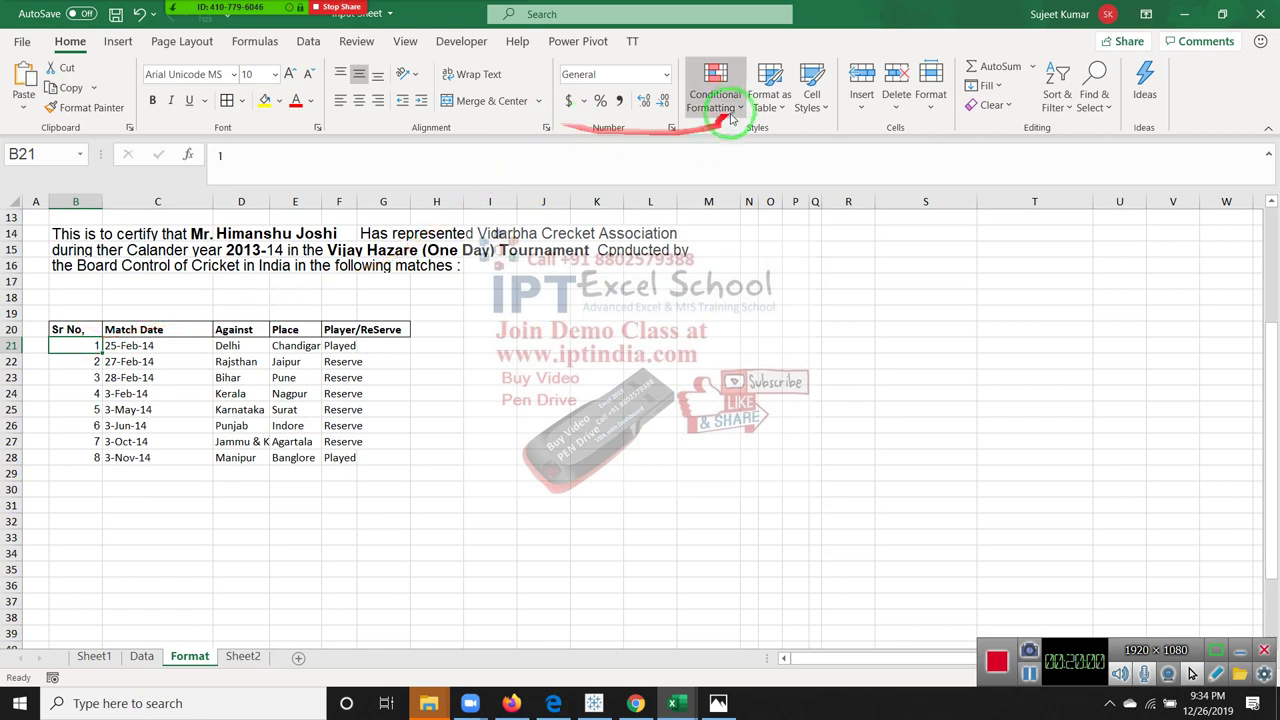
{"action": "left_click", "coordinate": [714, 100]}
{"action": "left_click", "coordinate": [767, 345]}
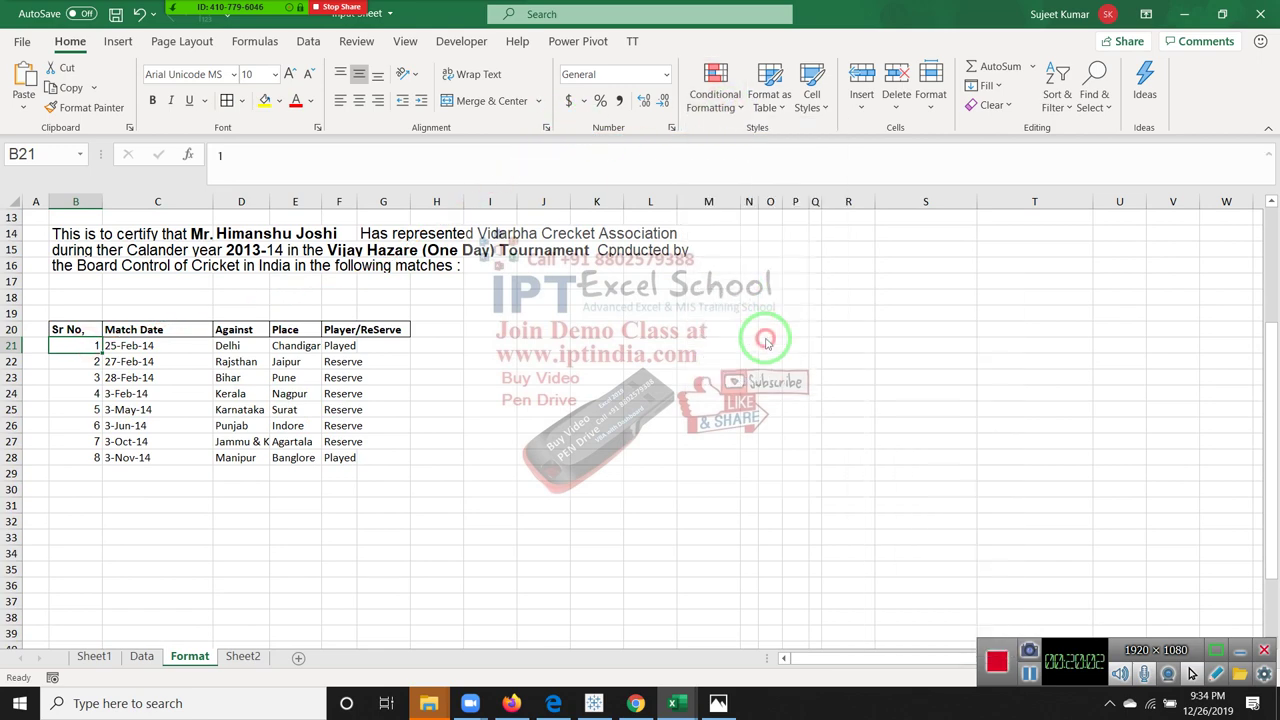
- Make the rule formula-based, referencing cell $B$21 in its formula
{"action": "left_click", "coordinate": [671, 302]}
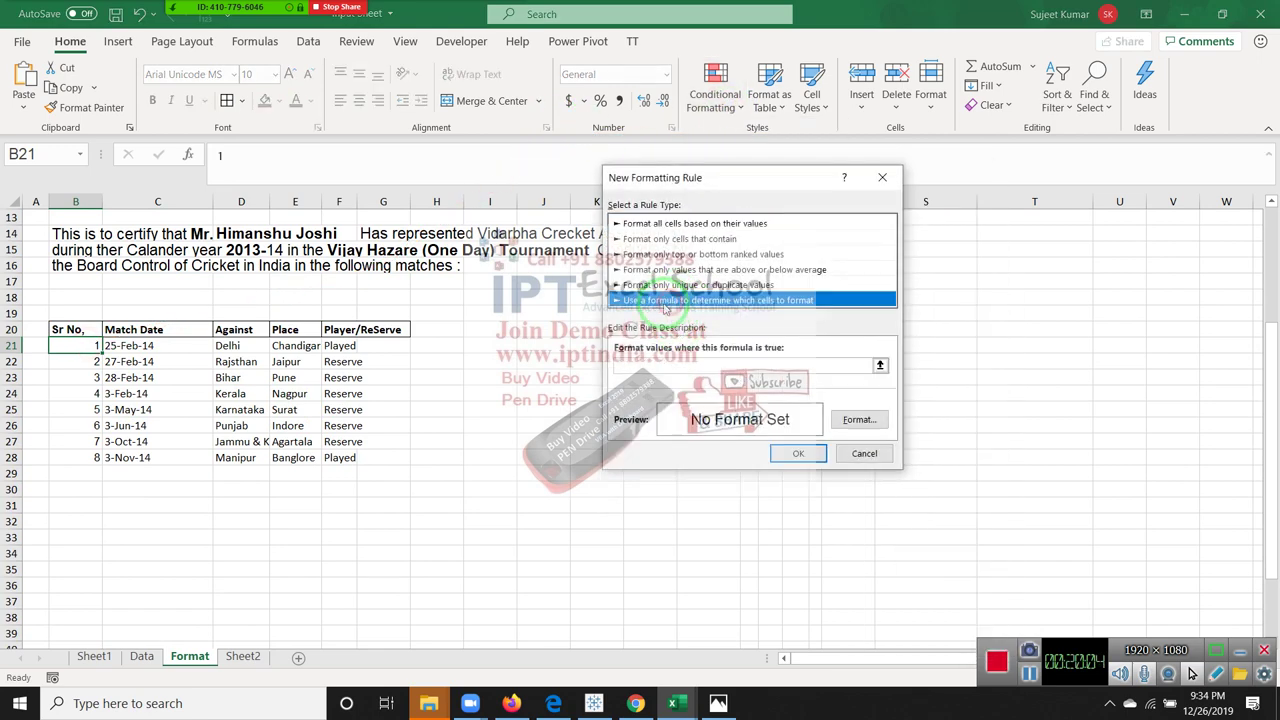
{"action": "left_click", "coordinate": [641, 364]}
{"action": "type", "text": "="}
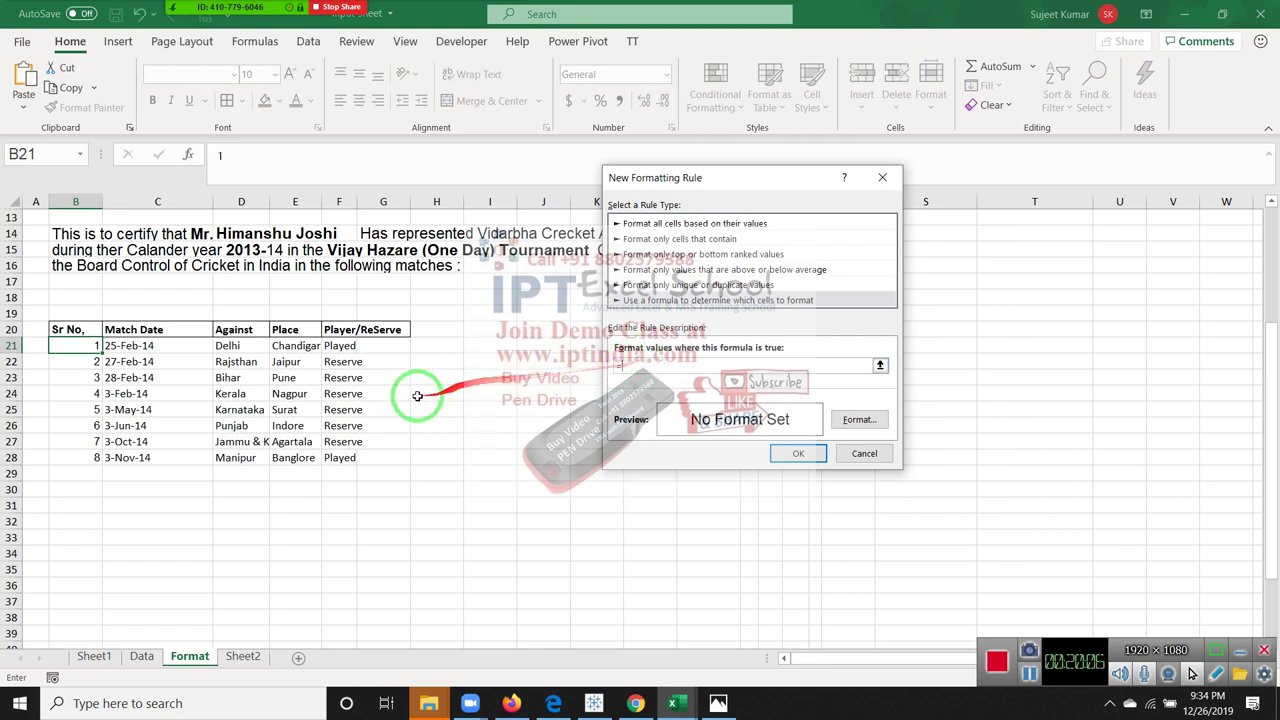
{"action": "left_click", "coordinate": [57, 345]}
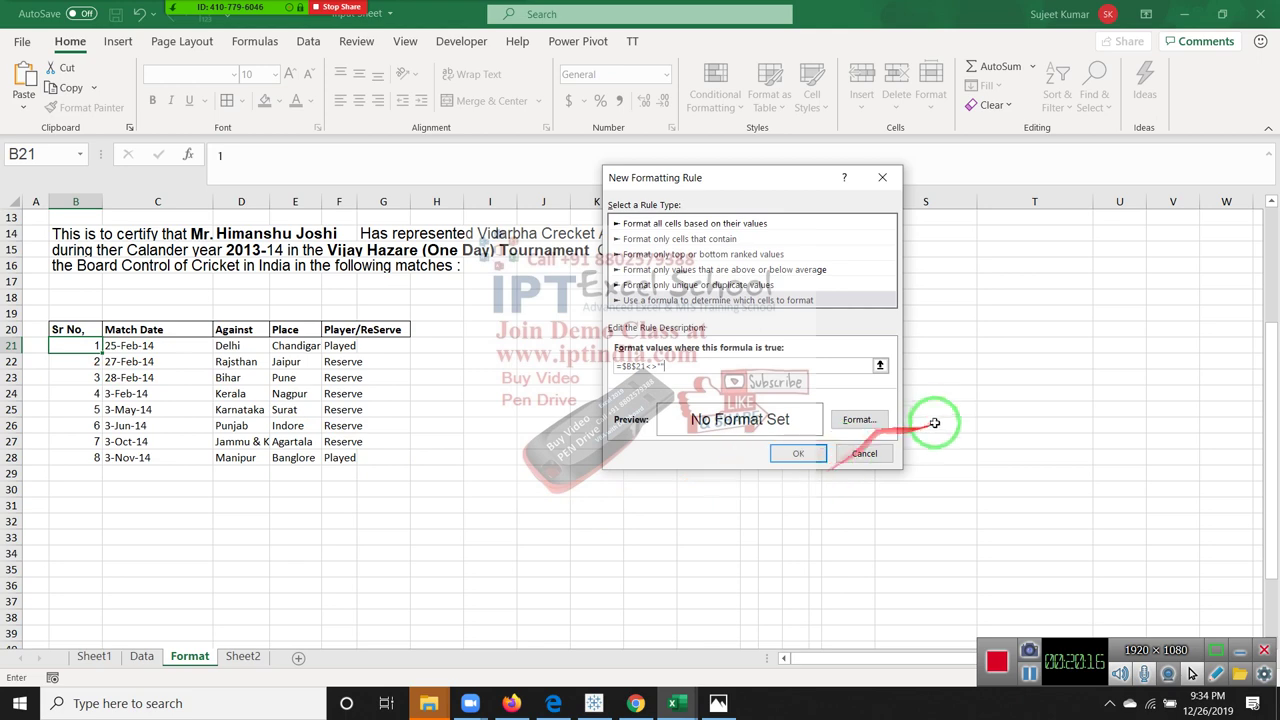
- Give the rule top, left, bottom and right borders and confirm it
{"action": "left_click", "coordinate": [860, 420]}
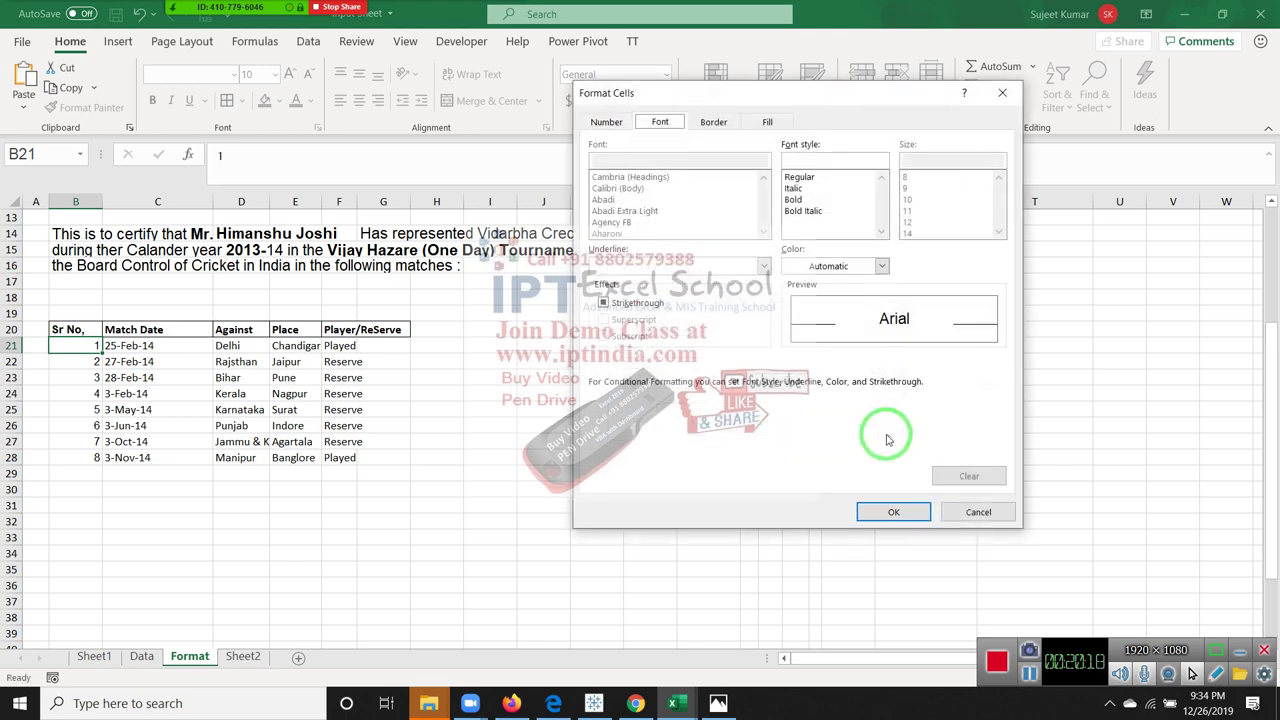
{"action": "left_click", "coordinate": [758, 126]}
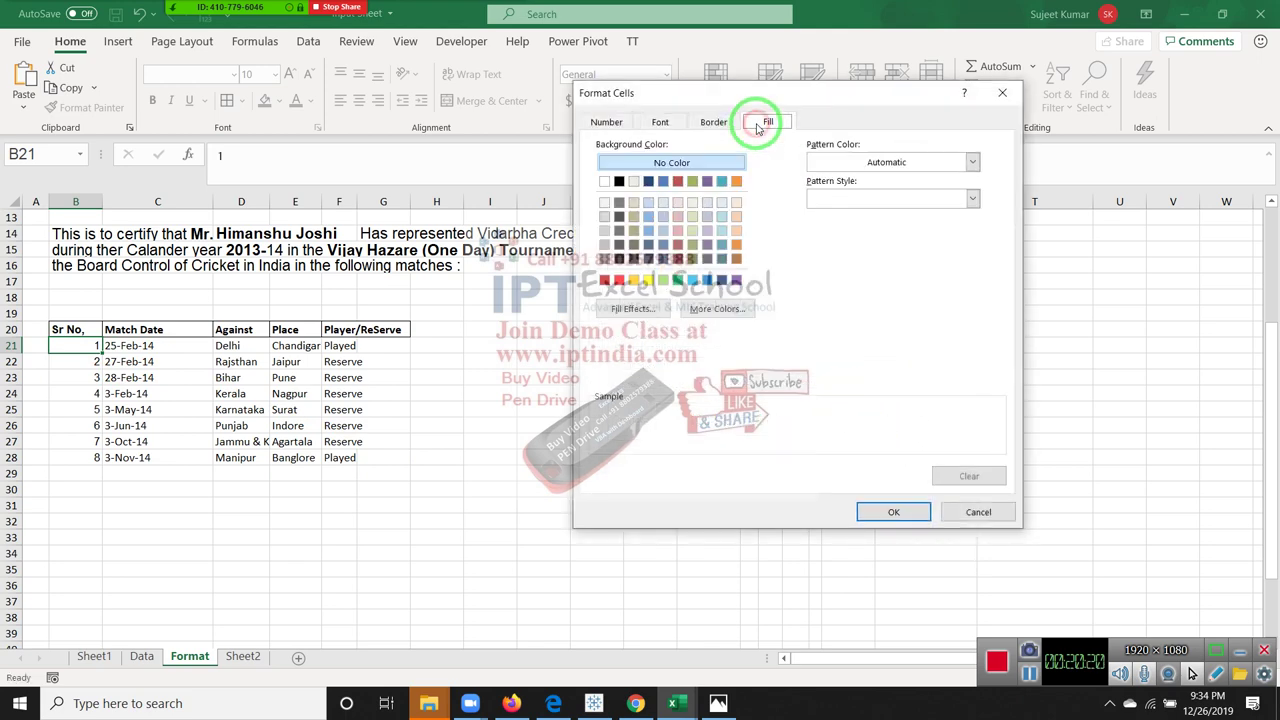
{"action": "left_click", "coordinate": [713, 122]}
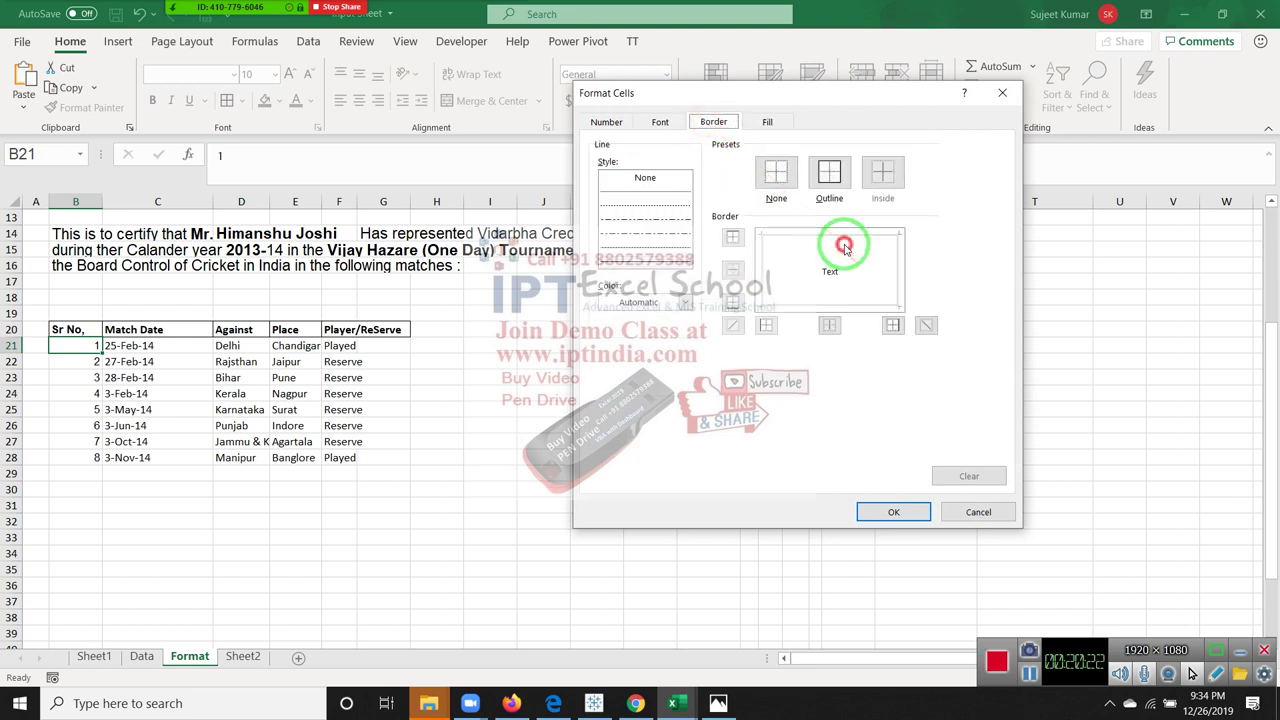
{"action": "left_click", "coordinate": [808, 242]}
{"action": "left_click", "coordinate": [772, 262]}
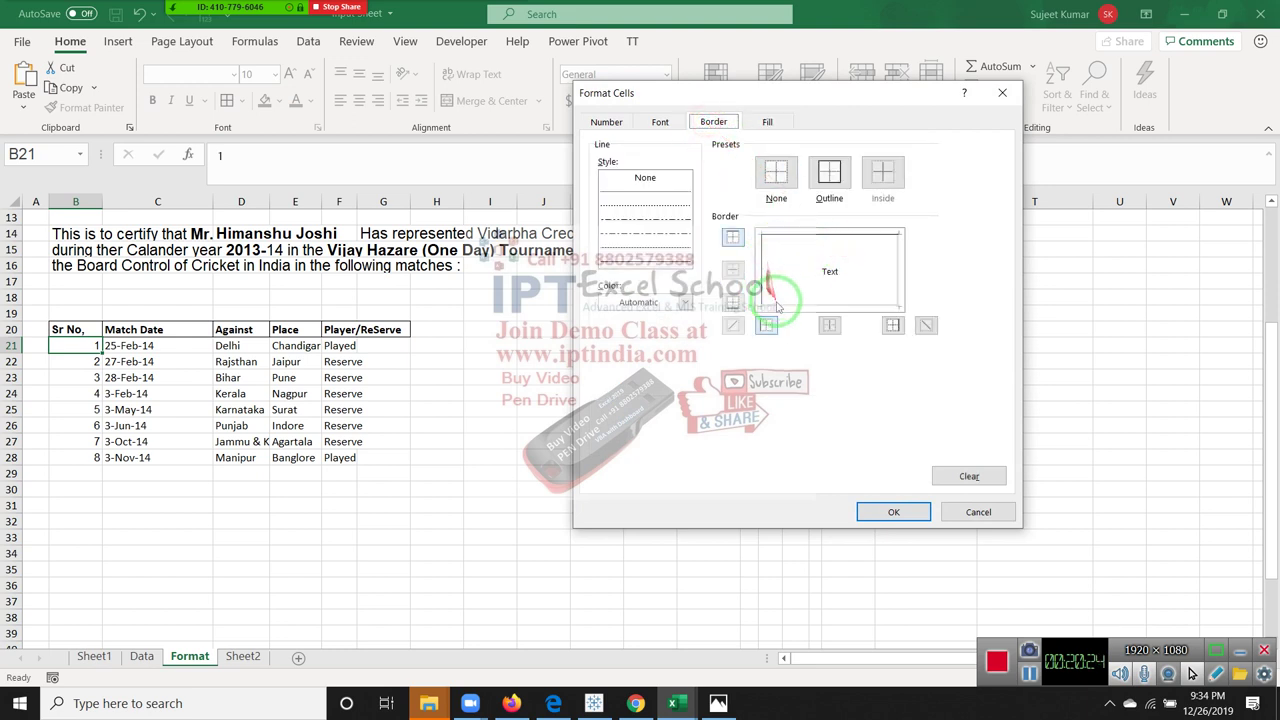
{"action": "left_click", "coordinate": [800, 305]}
{"action": "left_click", "coordinate": [901, 286]}
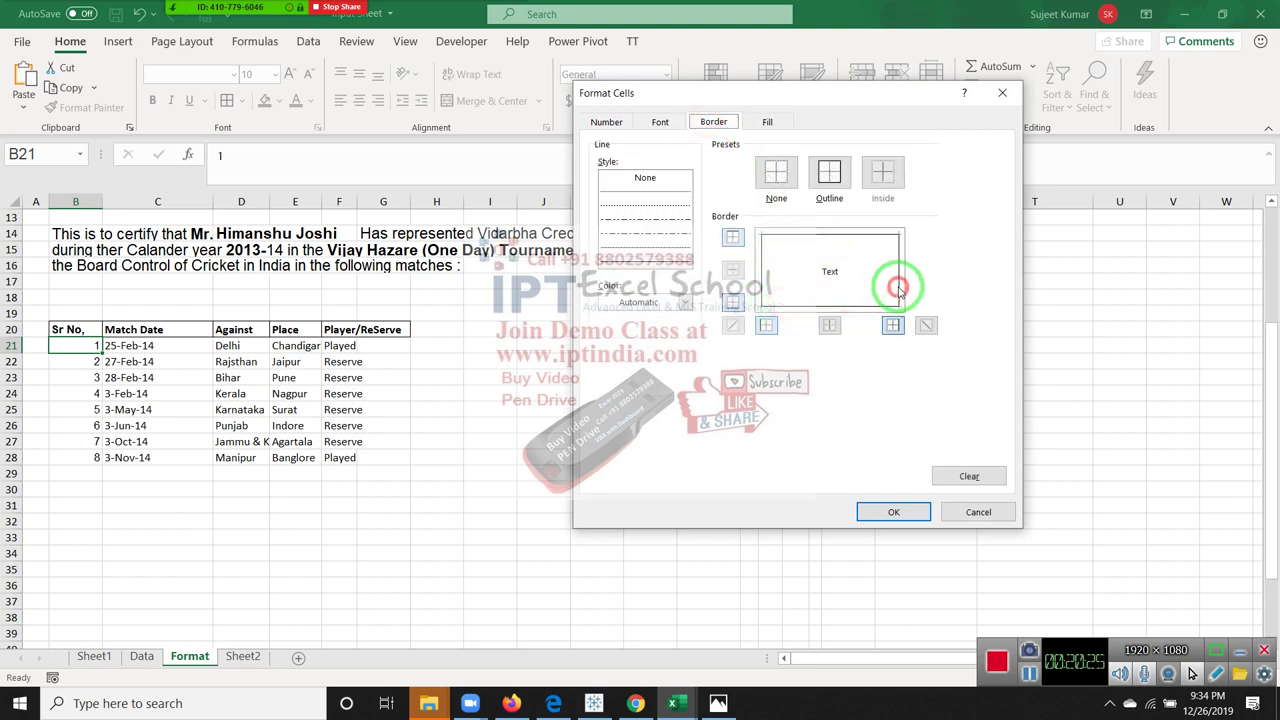
{"action": "left_click", "coordinate": [902, 515]}
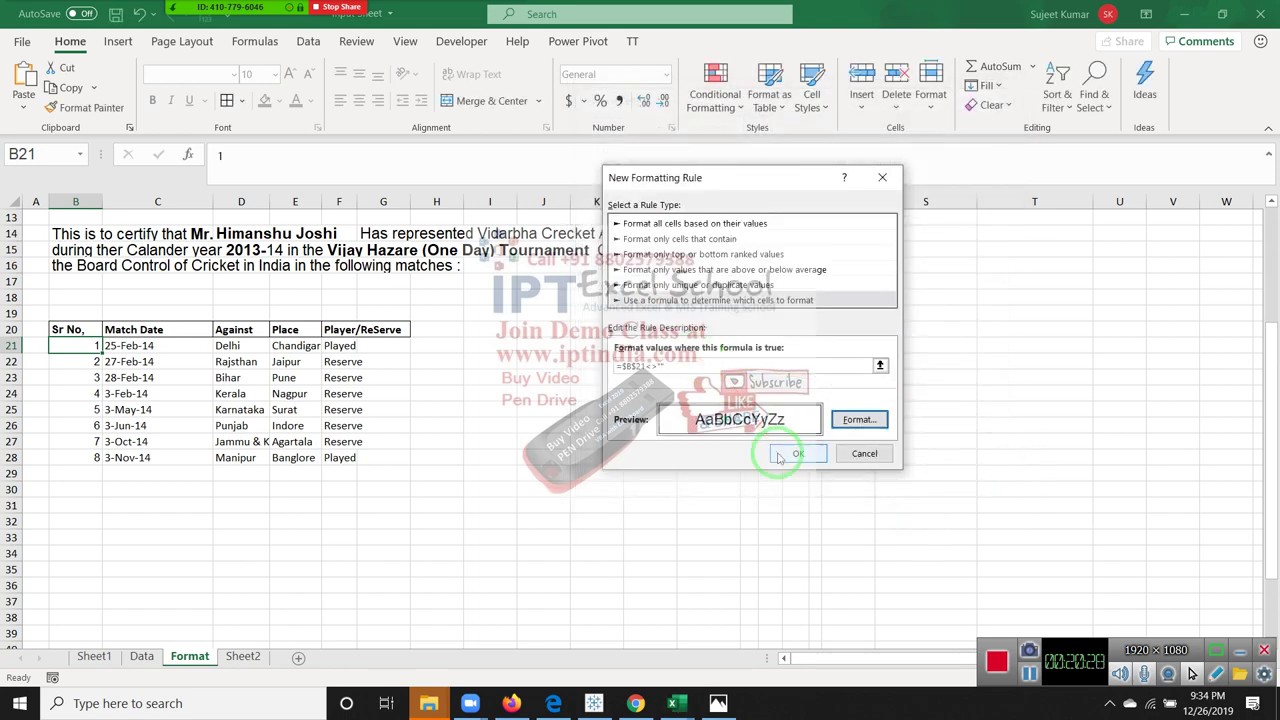
{"action": "left_click", "coordinate": [784, 454]}
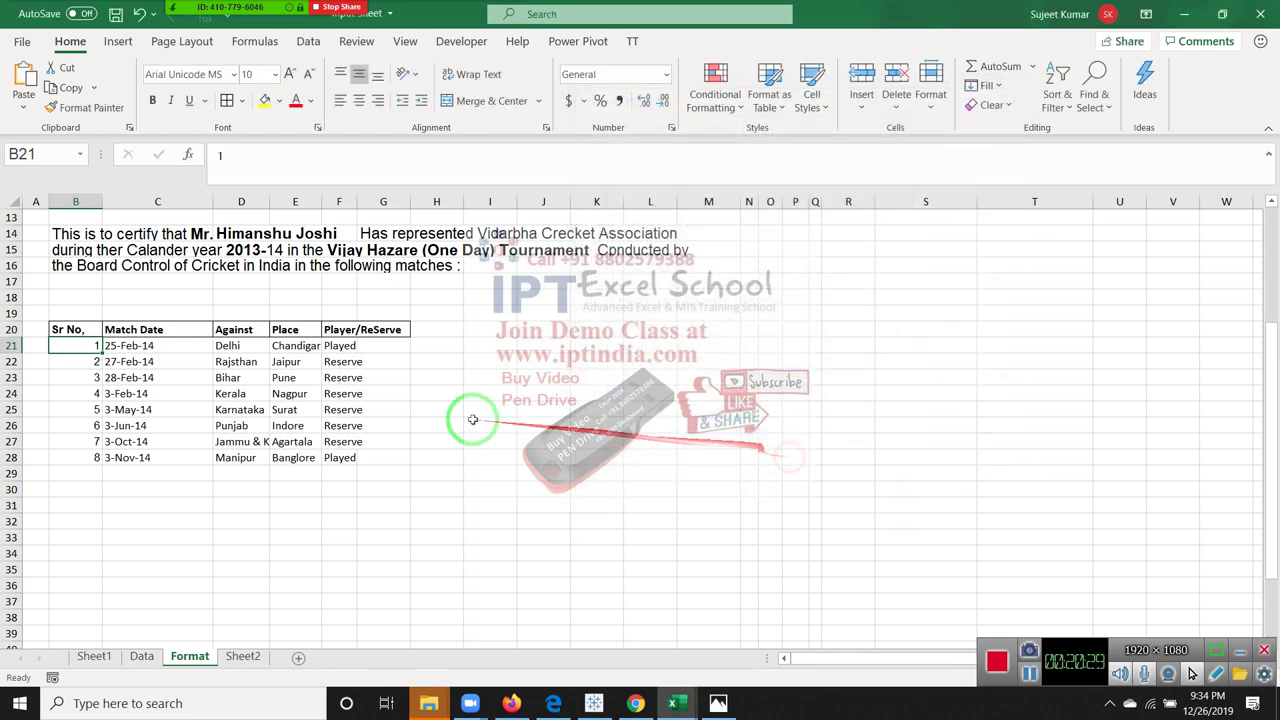
- Paint row 21's formatting down the table and format Match Dates like 25-Feb-14
{"action": "left_click", "coordinate": [95, 108]}
{"action": "mouse_move", "coordinate": [92, 345]}
{"action": "left_mouse_down"}
{"action": "mouse_move", "coordinate": [412, 481]}
{"action": "mouse_move", "coordinate": [367, 470]}
{"action": "mouse_move", "coordinate": [367, 483]}
{"action": "mouse_move", "coordinate": [192, 372]}
{"action": "left_mouse_up"}
{"action": "left_click", "coordinate": [178, 348]}
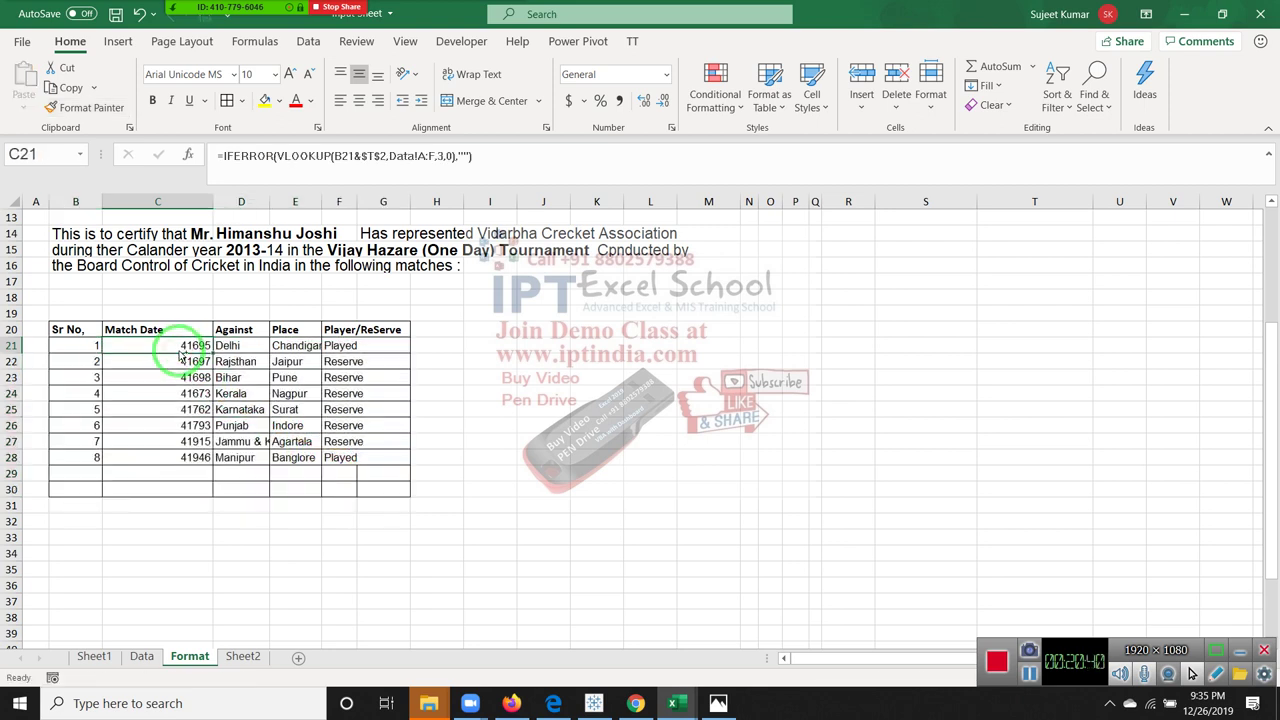
{"action": "key", "text": "ctrl+shift+Down"}
{"action": "key", "text": "ctrl+shift+3"}
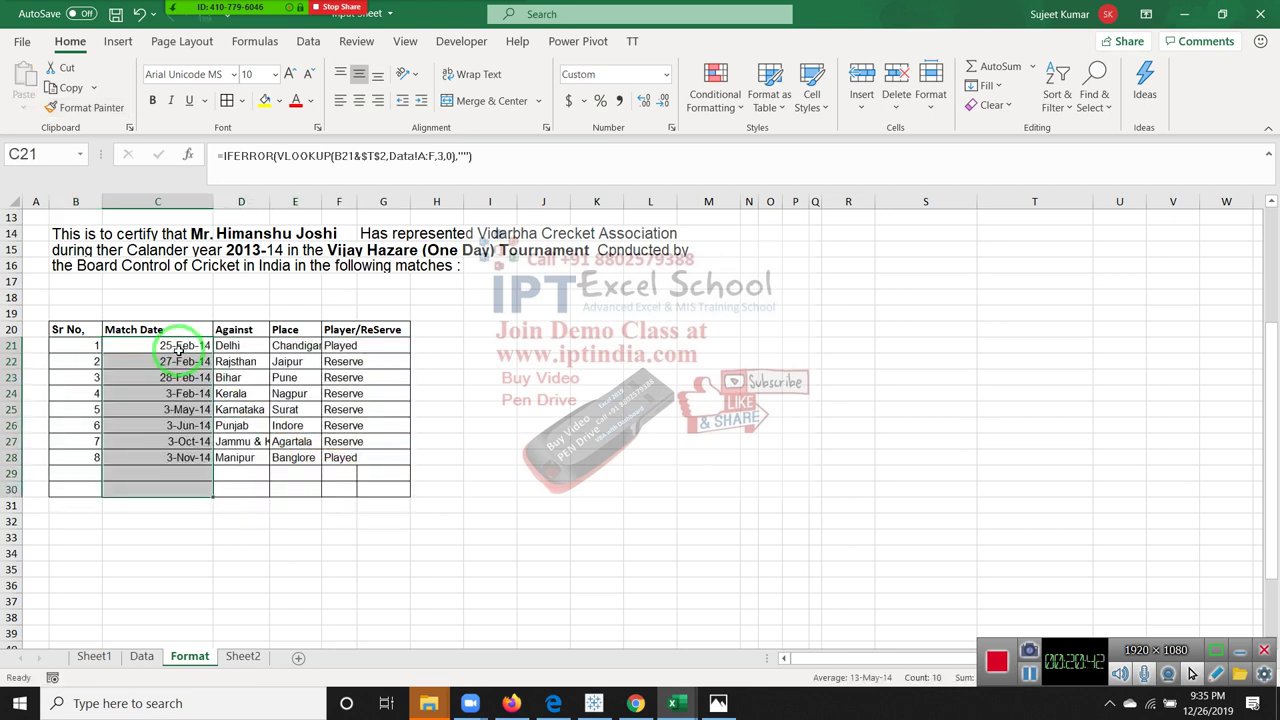
- Autofit the Place column E so Chandigarh fits, and widen column F
{"action": "left_click", "coordinate": [285, 378]}
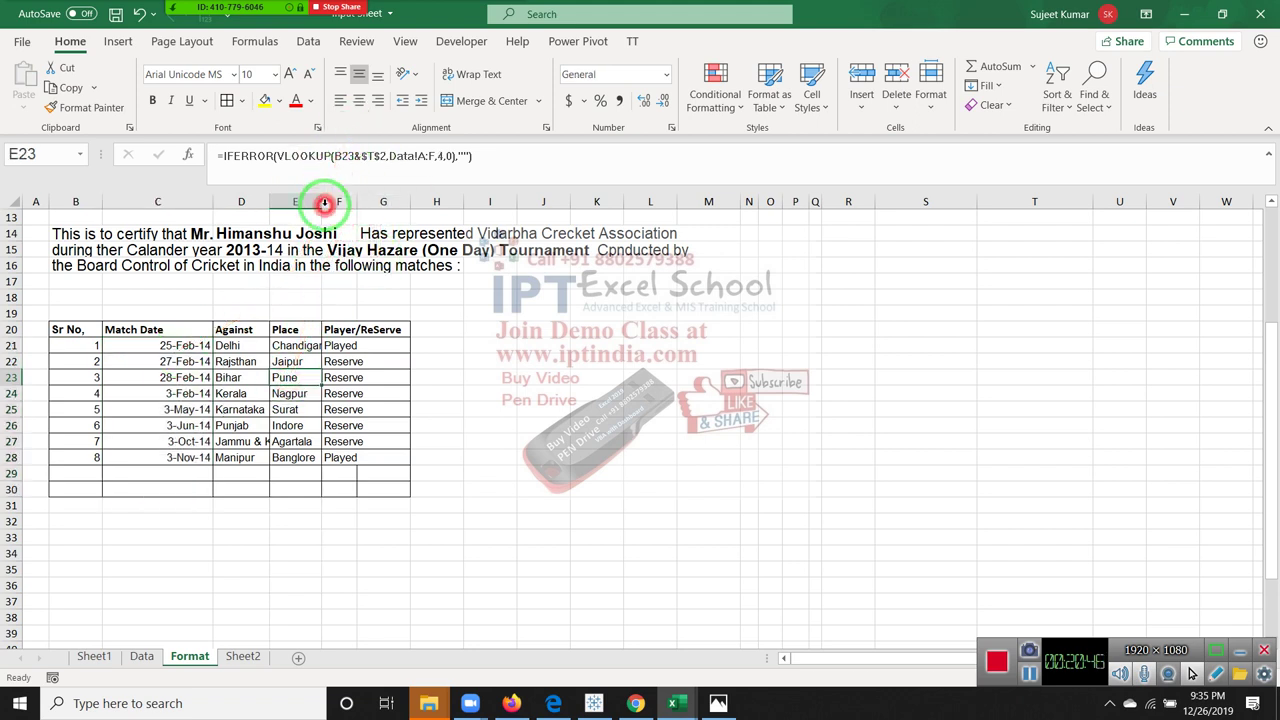
{"action": "double_click", "coordinate": [322, 203]}
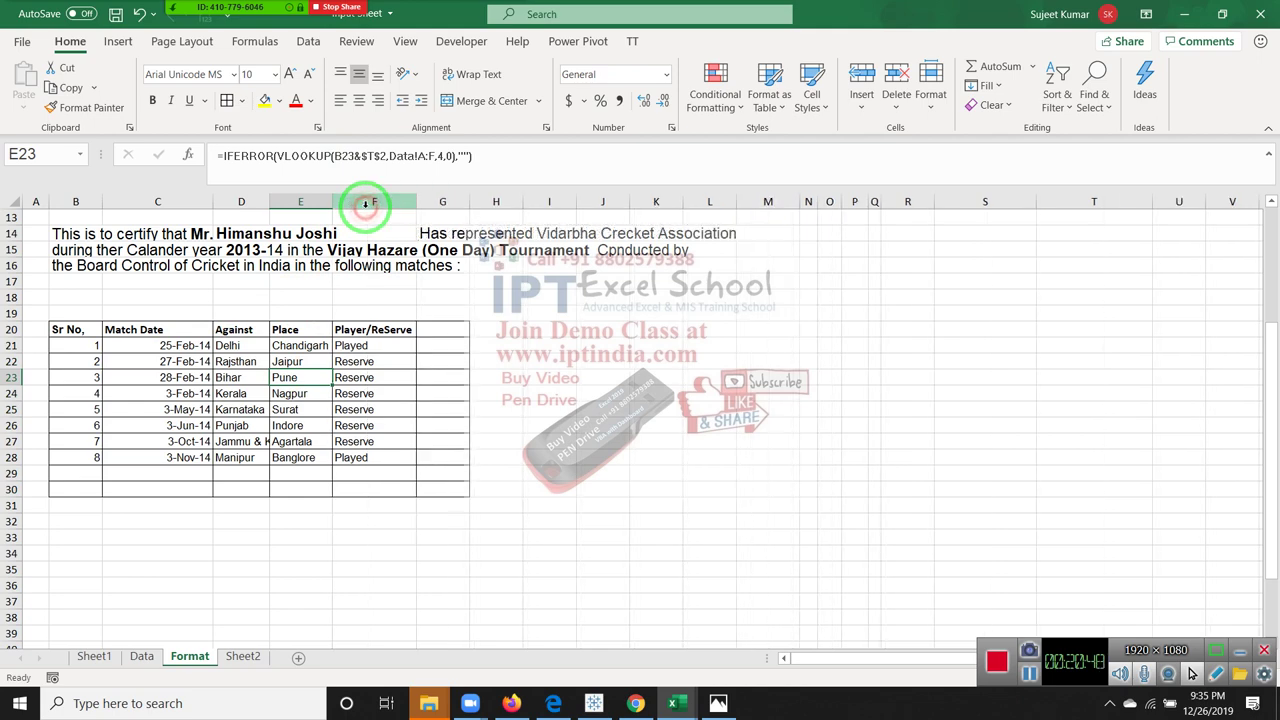
{"action": "left_click_drag", "start_coordinate": [365, 207], "coordinate": [416, 203]}
{"action": "left_click", "coordinate": [529, 377]}
{"action": "scroll", "coordinate": [529, 376], "scroll_direction": "up", "scroll_amount": 1}
- Shift the paragraph right: B14 to C14, D14 to E14, B15:B16 to C15:C16
{"action": "scroll", "coordinate": [529, 377], "scroll_direction": "up", "scroll_amount": 2}
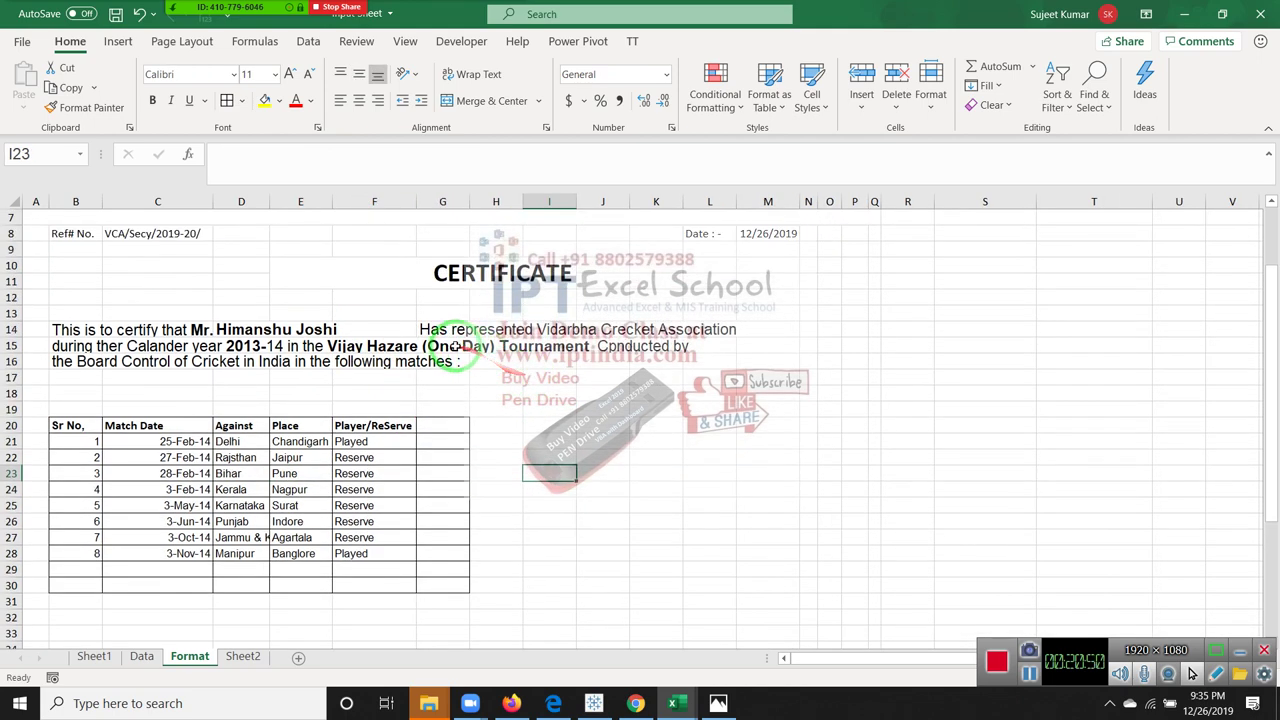
{"action": "left_click", "coordinate": [391, 329]}
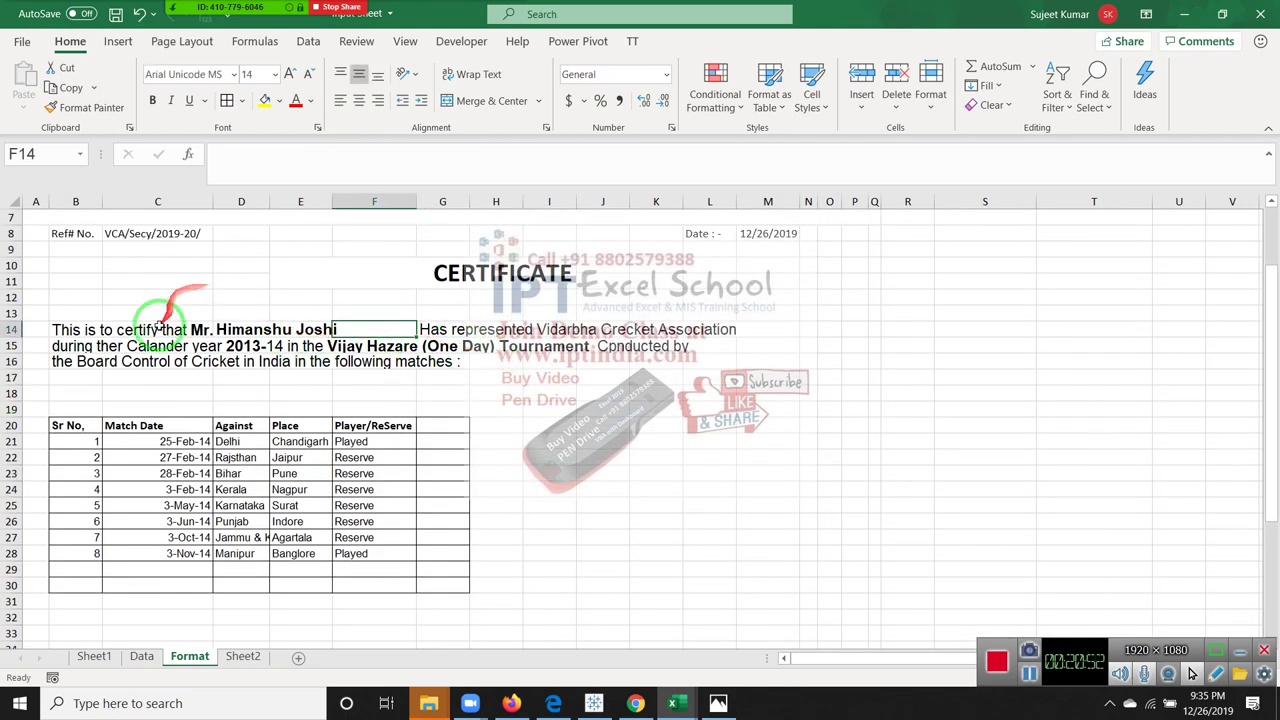
{"action": "left_click", "coordinate": [73, 330]}
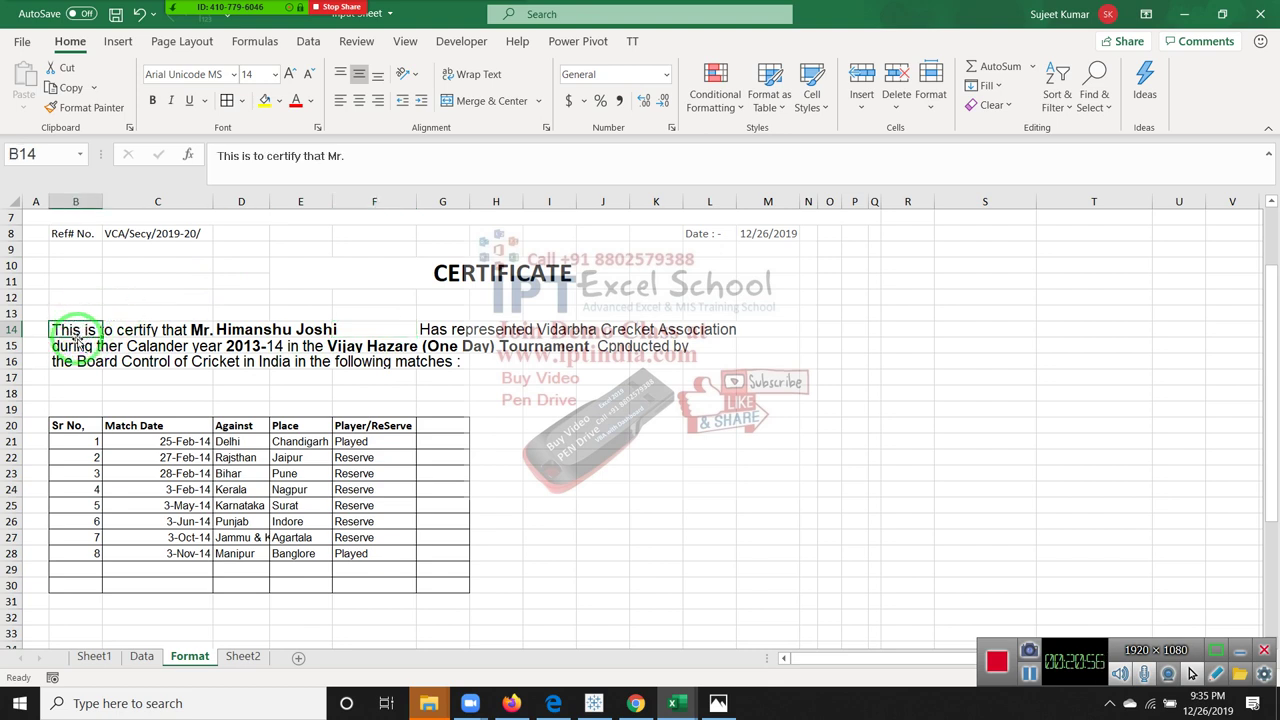
{"action": "left_click_drag", "start_coordinate": [76, 338], "coordinate": [110, 333]}
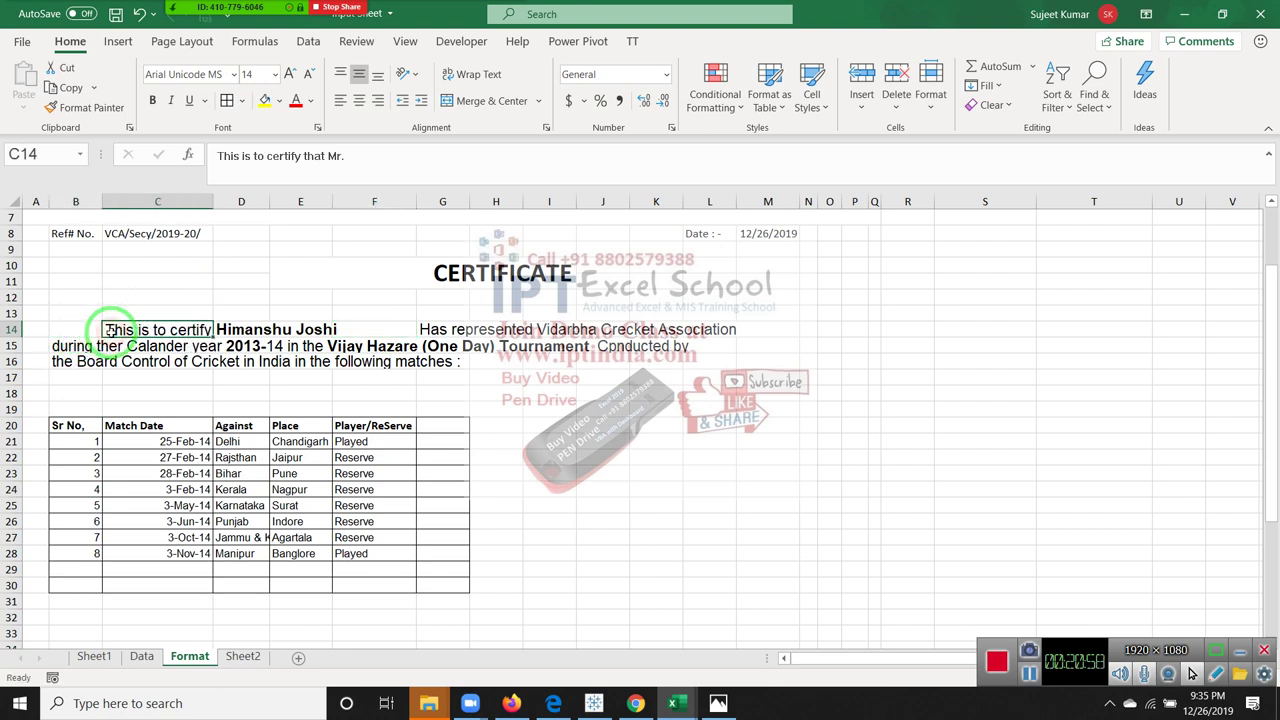
{"action": "left_click", "coordinate": [238, 330]}
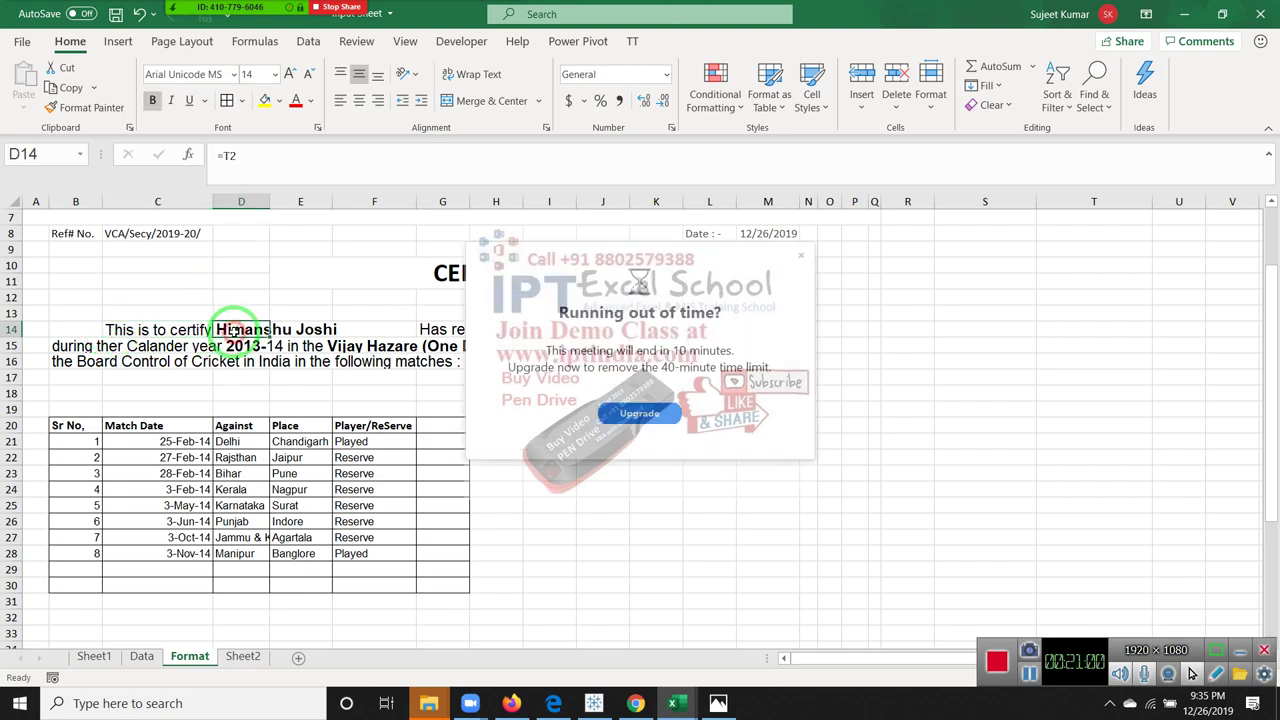
{"action": "left_click", "coordinate": [801, 255]}
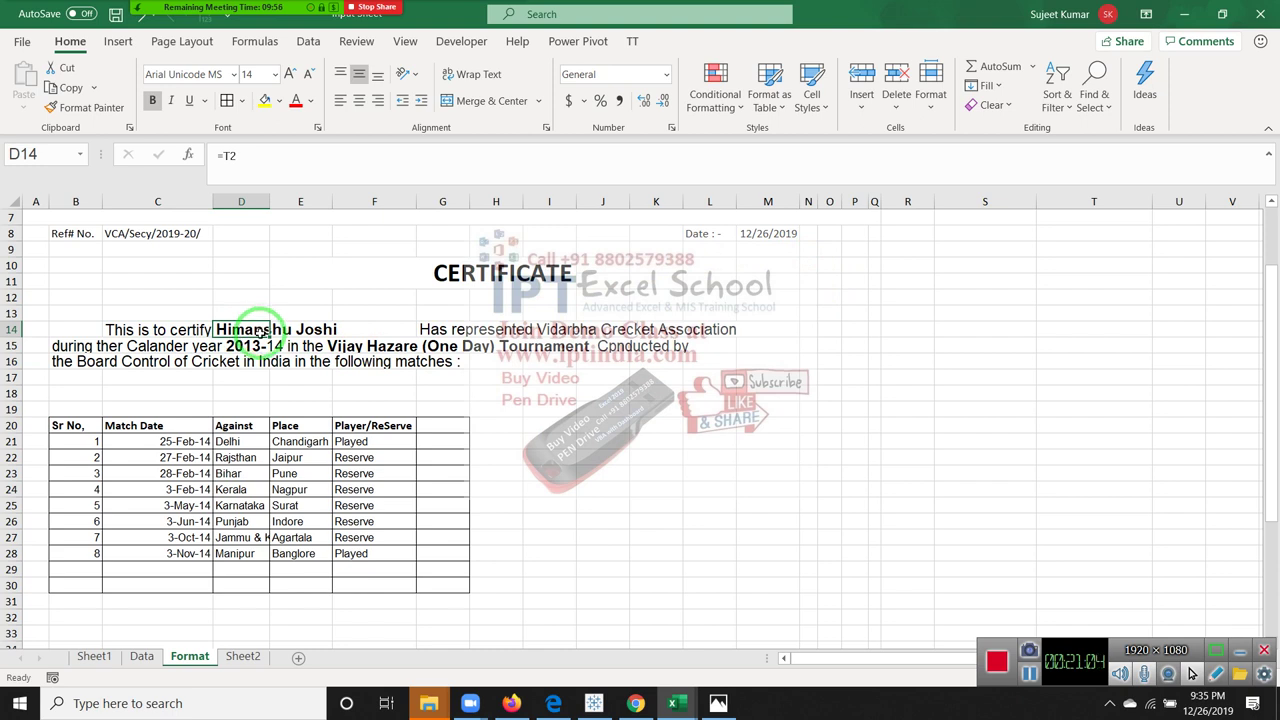
{"action": "left_click_drag", "start_coordinate": [264, 338], "coordinate": [281, 340]}
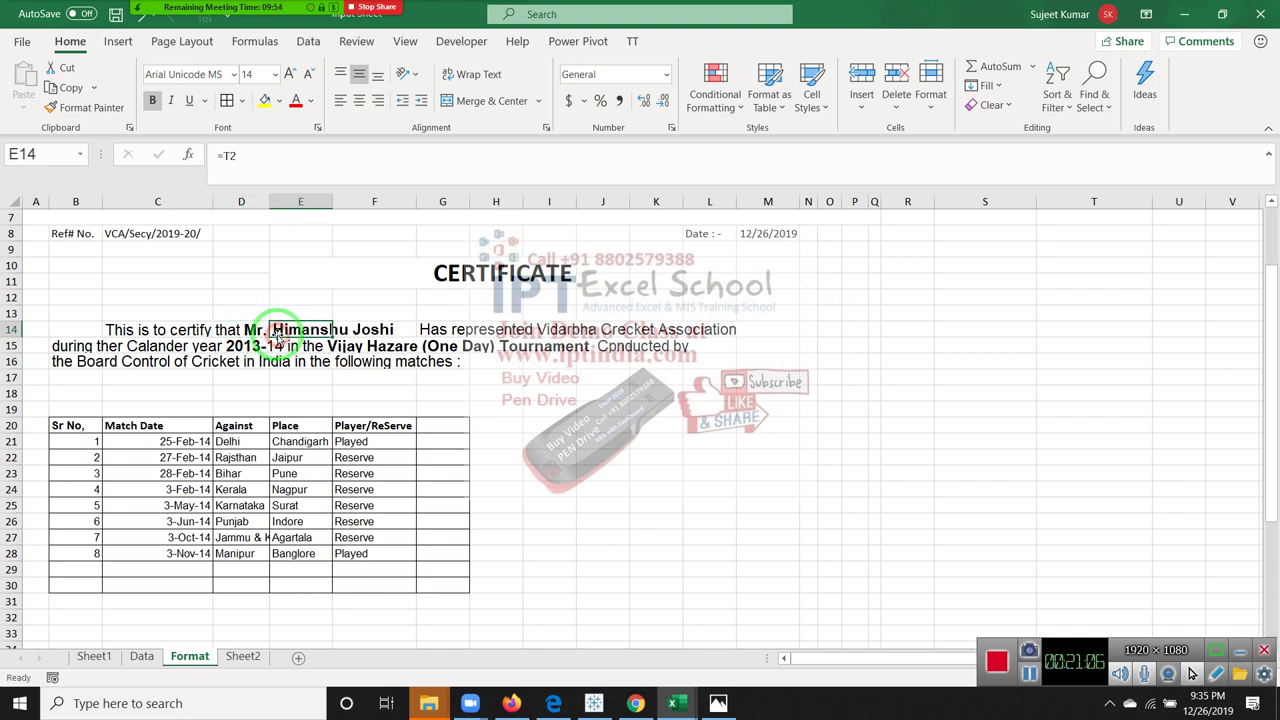
{"action": "left_click", "coordinate": [496, 441]}
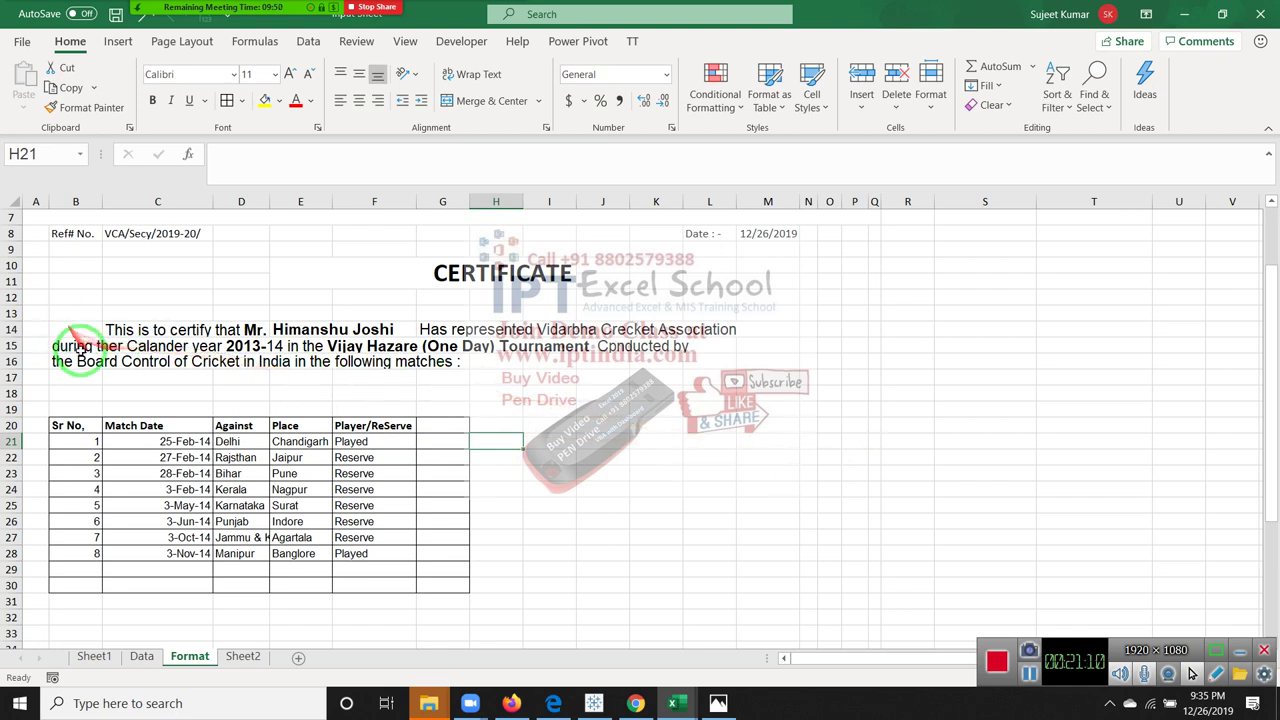
{"action": "left_click_drag", "start_coordinate": [80, 346], "coordinate": [84, 360]}
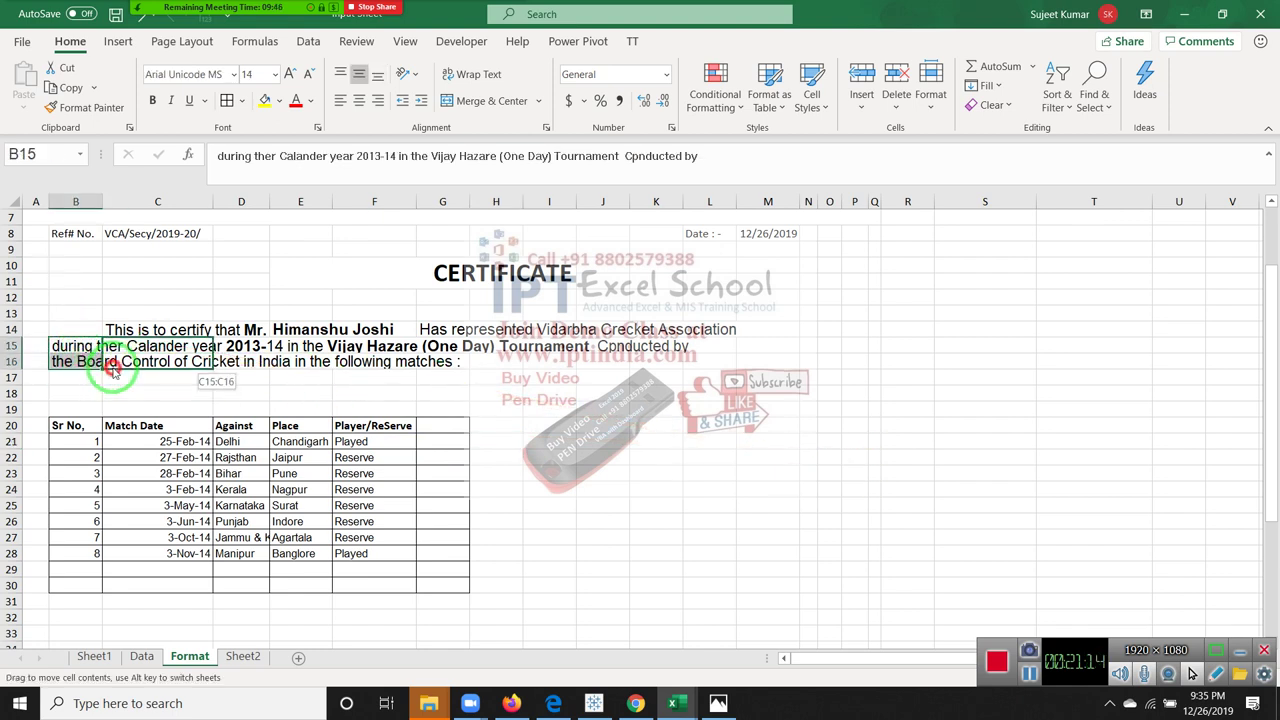
{"action": "left_click_drag", "start_coordinate": [88, 372], "coordinate": [270, 399]}
{"action": "left_click", "coordinate": [549, 409]}
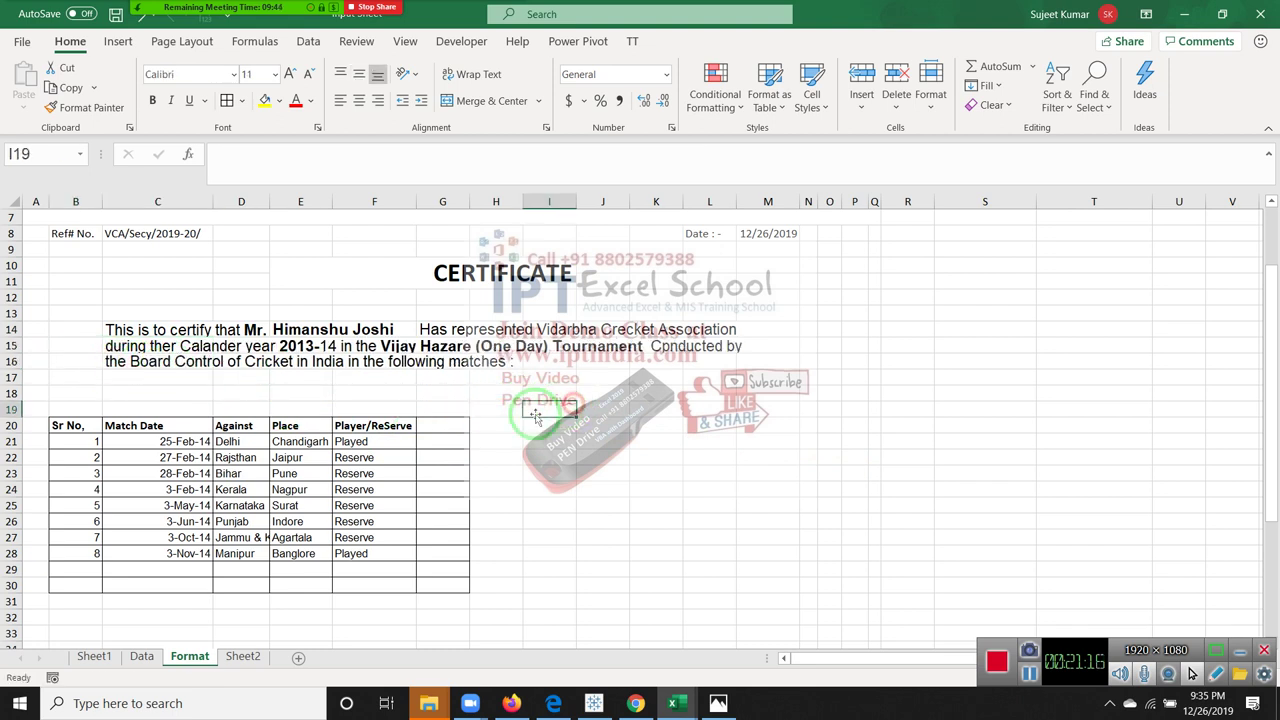
- Select from G19 down column G beside the match table
{"action": "left_click", "coordinate": [452, 406]}
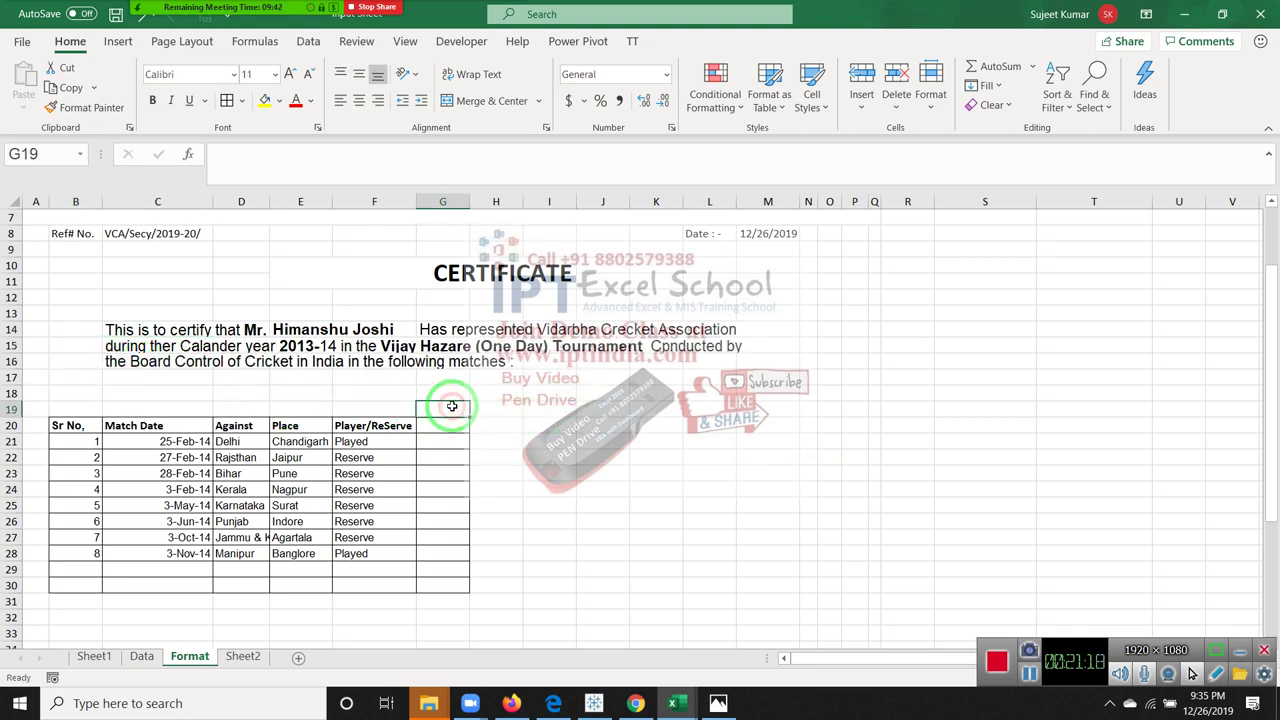
{"action": "key", "text": "Down"}
{"action": "left_click", "coordinate": [449, 403]}
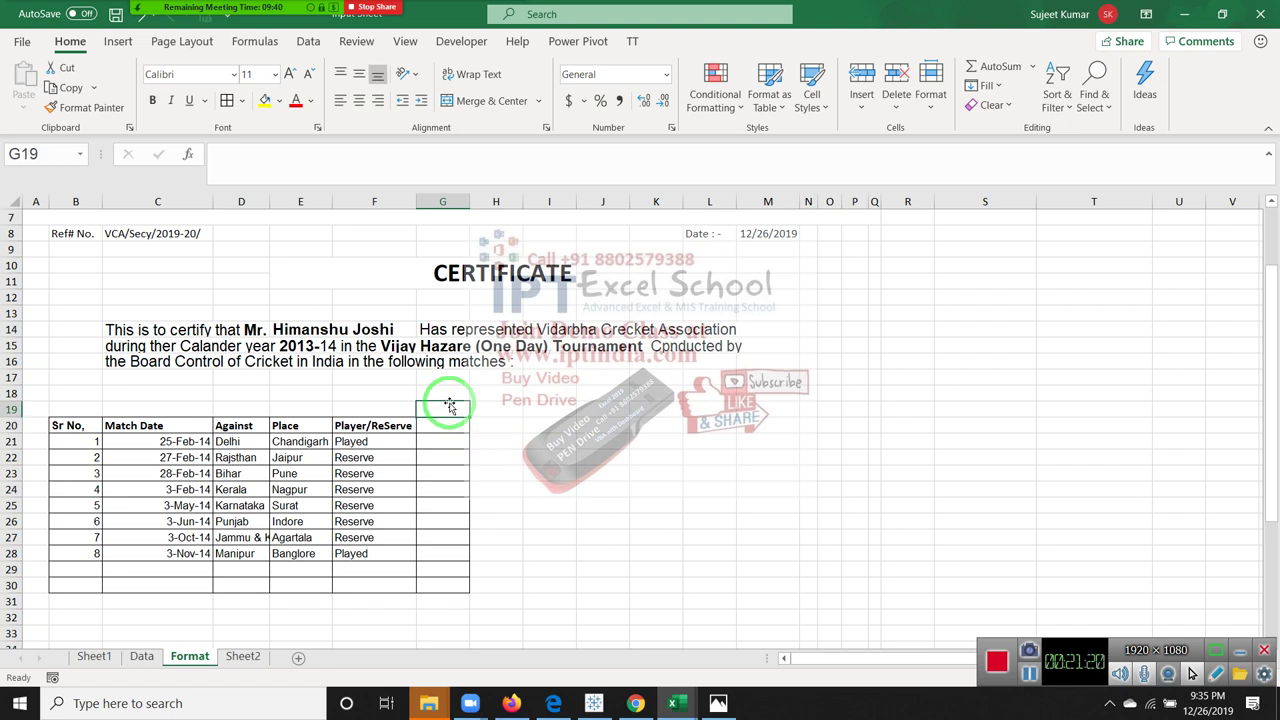
{"action": "key", "text": "shift+Down"}
{"action": "key", "text": "shift+Down"}
{"action": "key", "text": "shift+Down"}
{"action": "key", "text": "shift+Down"}
{"action": "key", "text": "shift+Down"}
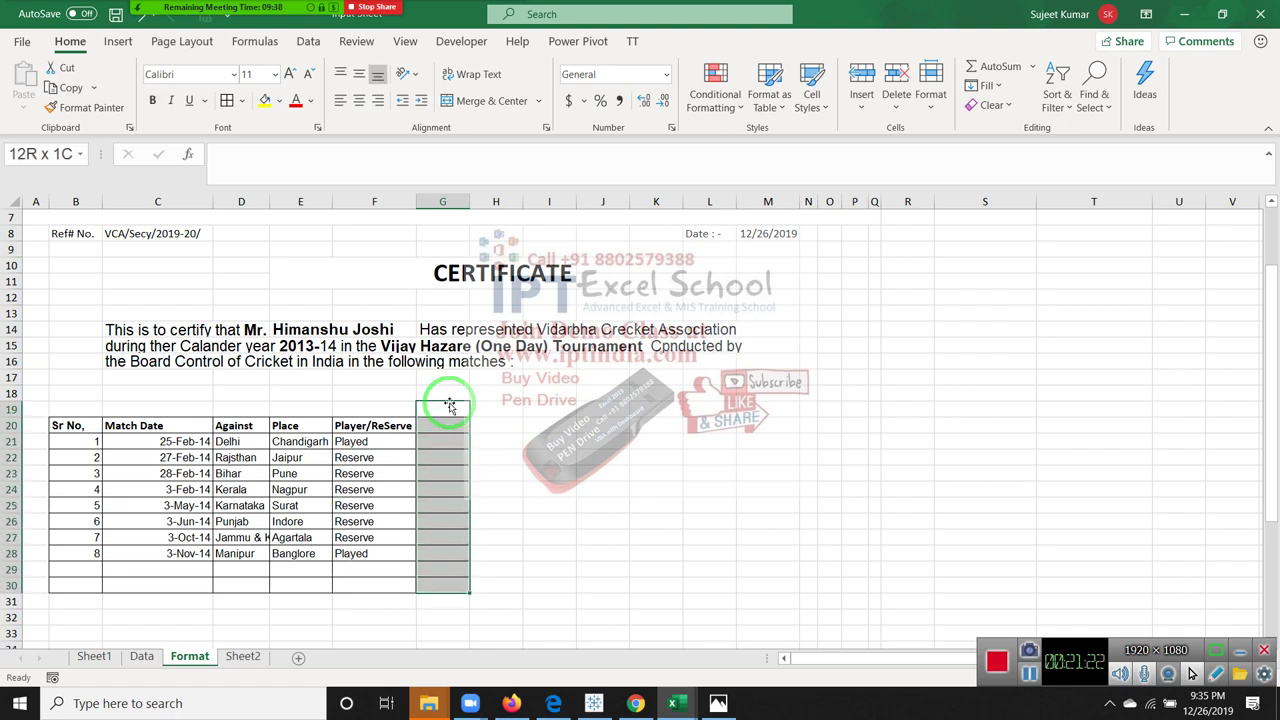
{"action": "key", "text": "shift+Down"}
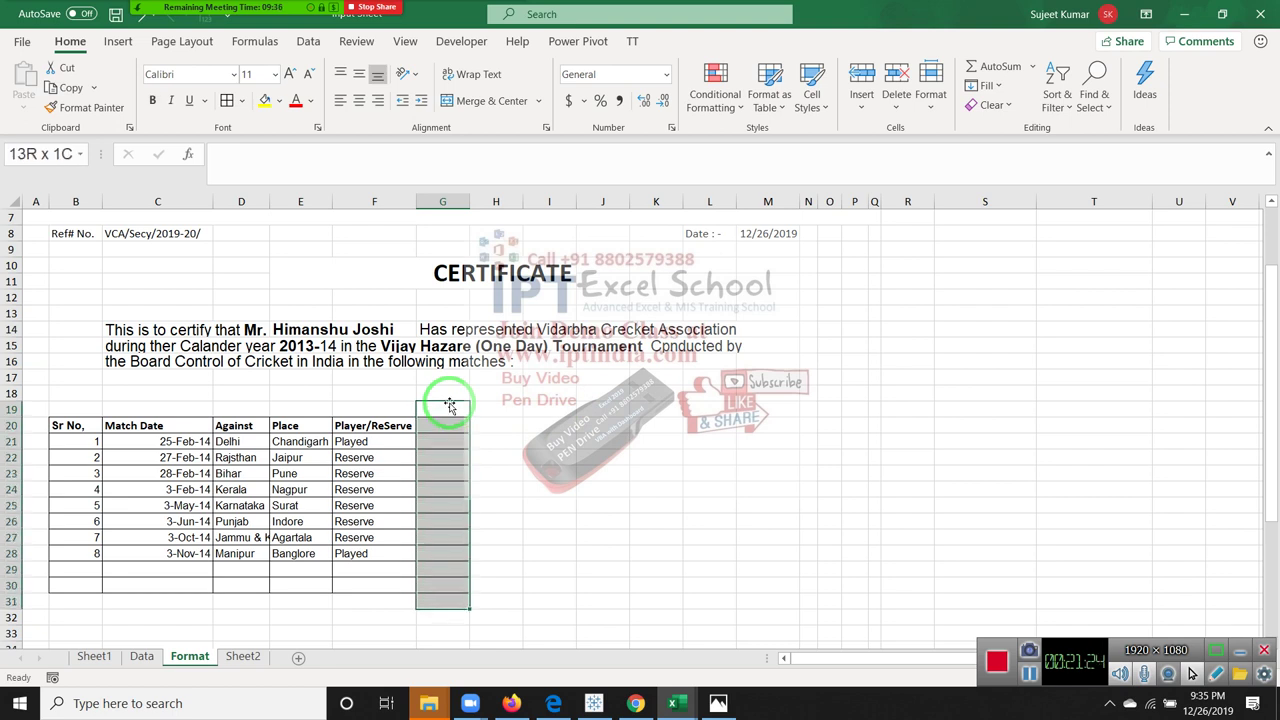
- Clear the conditional formatting rules from the selected column G cells
{"action": "left_click", "coordinate": [714, 88]}
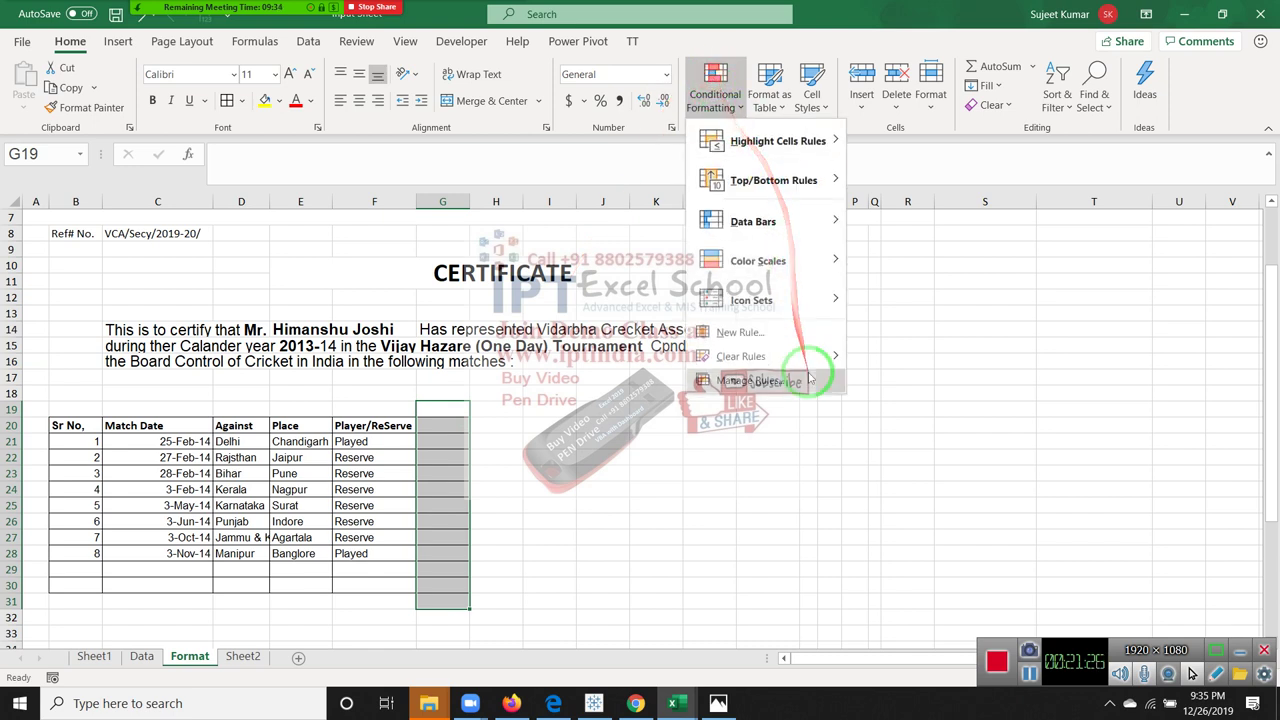
{"action": "mouse_move", "coordinate": [803, 372]}
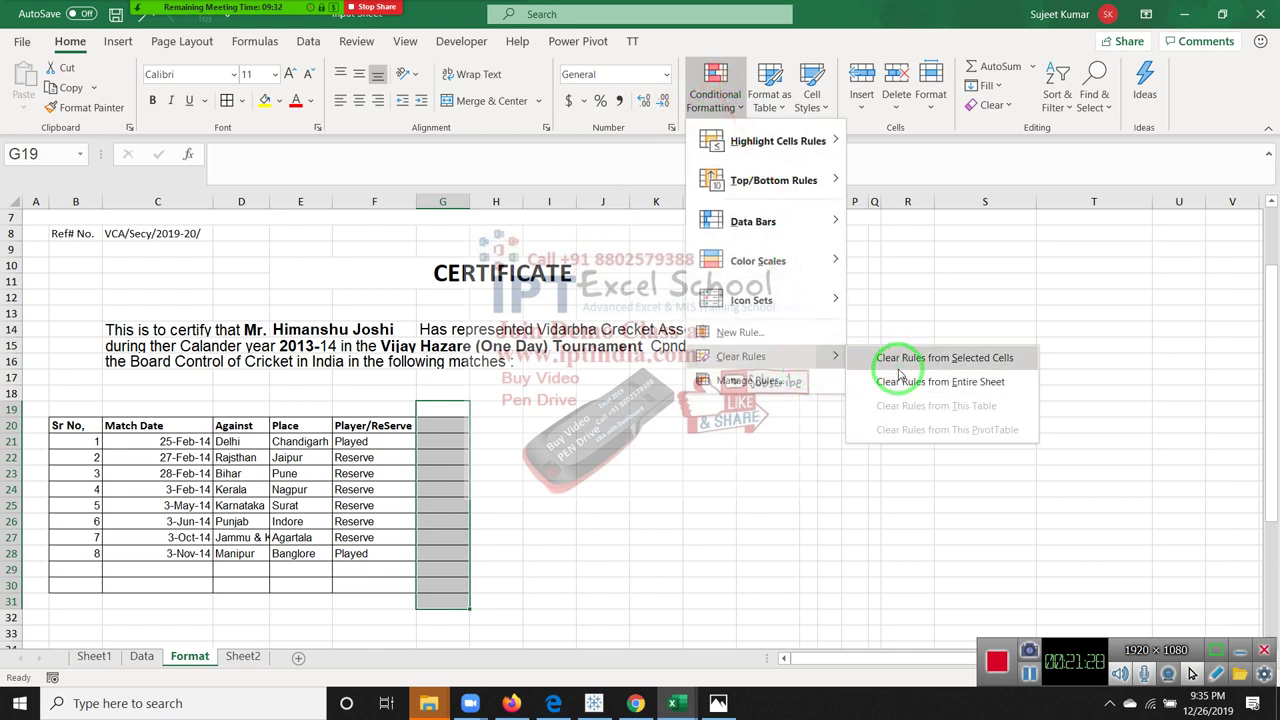
{"action": "left_click", "coordinate": [898, 358]}
{"action": "left_click", "coordinate": [709, 441]}
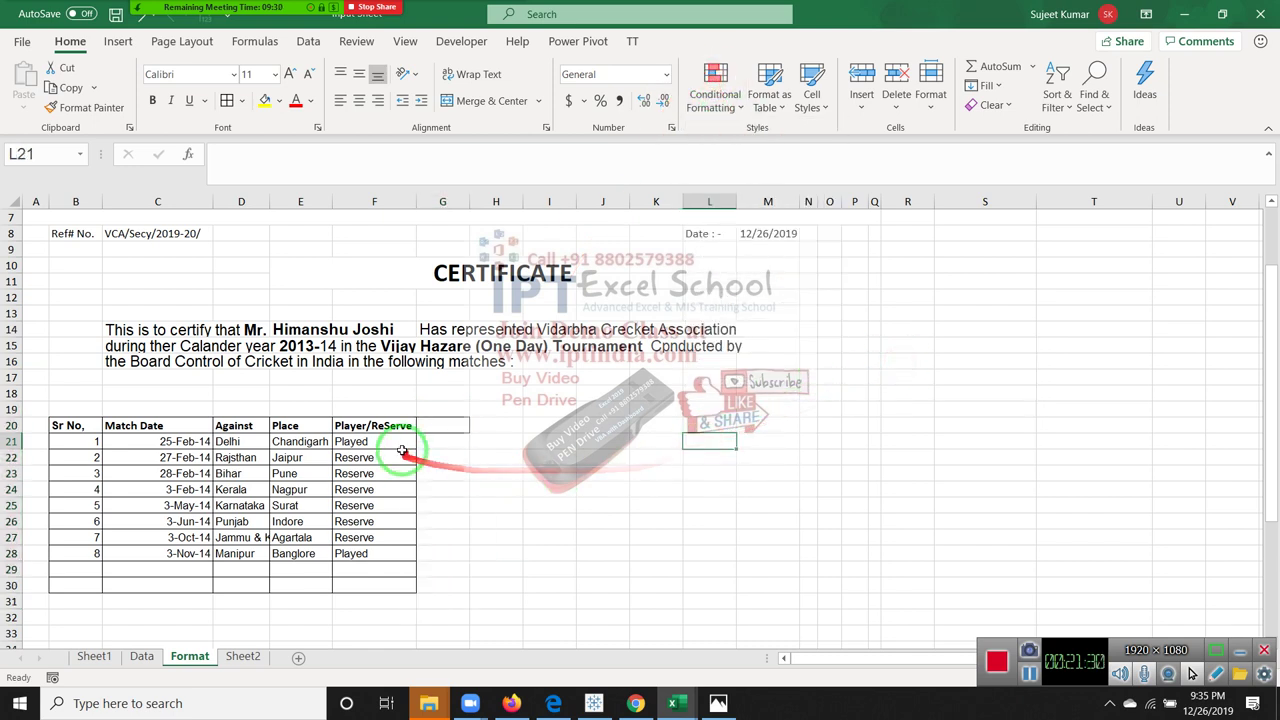
- Remove the leftover border from cell G20 beside the Player/ReServe heading
{"action": "left_click", "coordinate": [422, 427]}
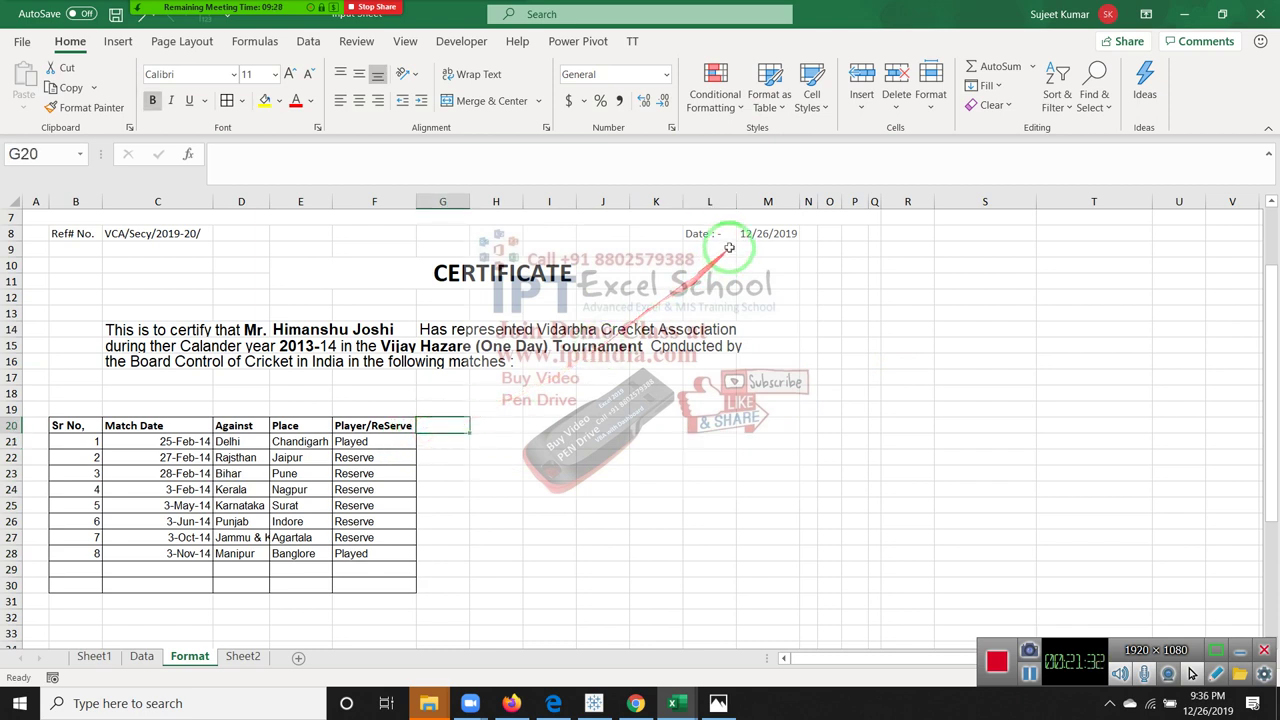
{"action": "left_click", "coordinate": [735, 108]}
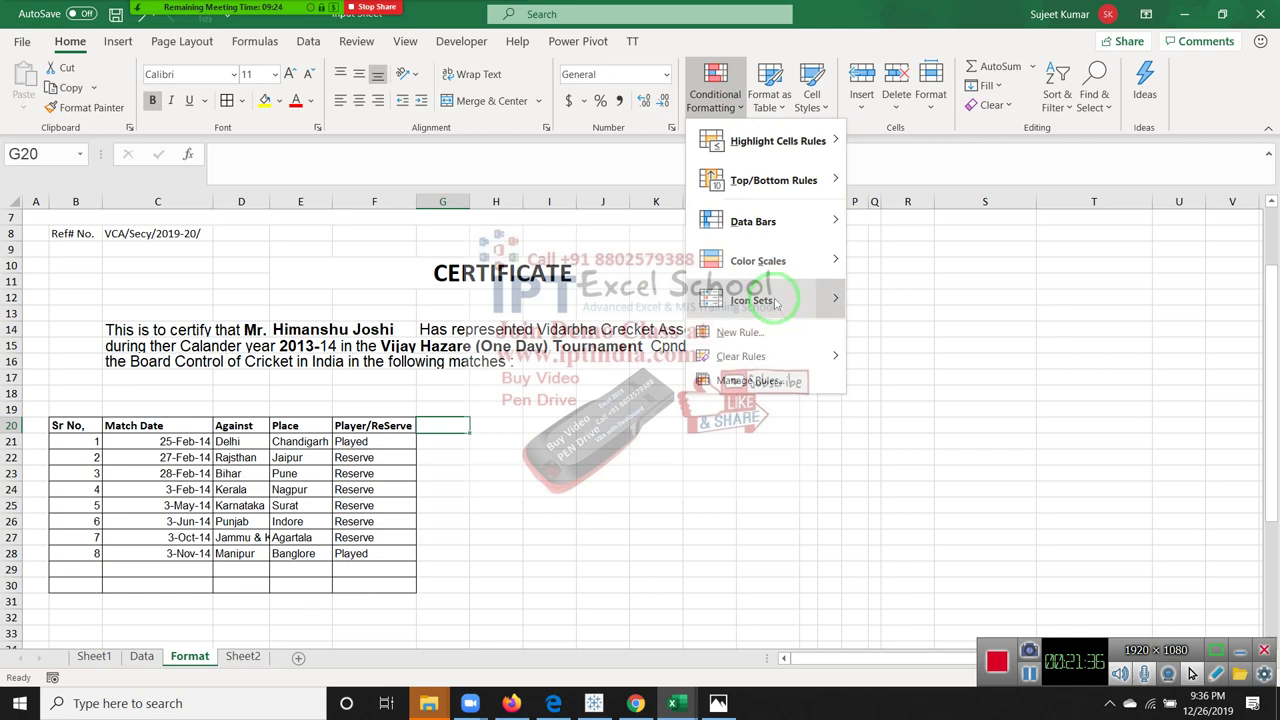
{"action": "mouse_move", "coordinate": [765, 300]}
{"action": "left_click", "coordinate": [243, 101]}
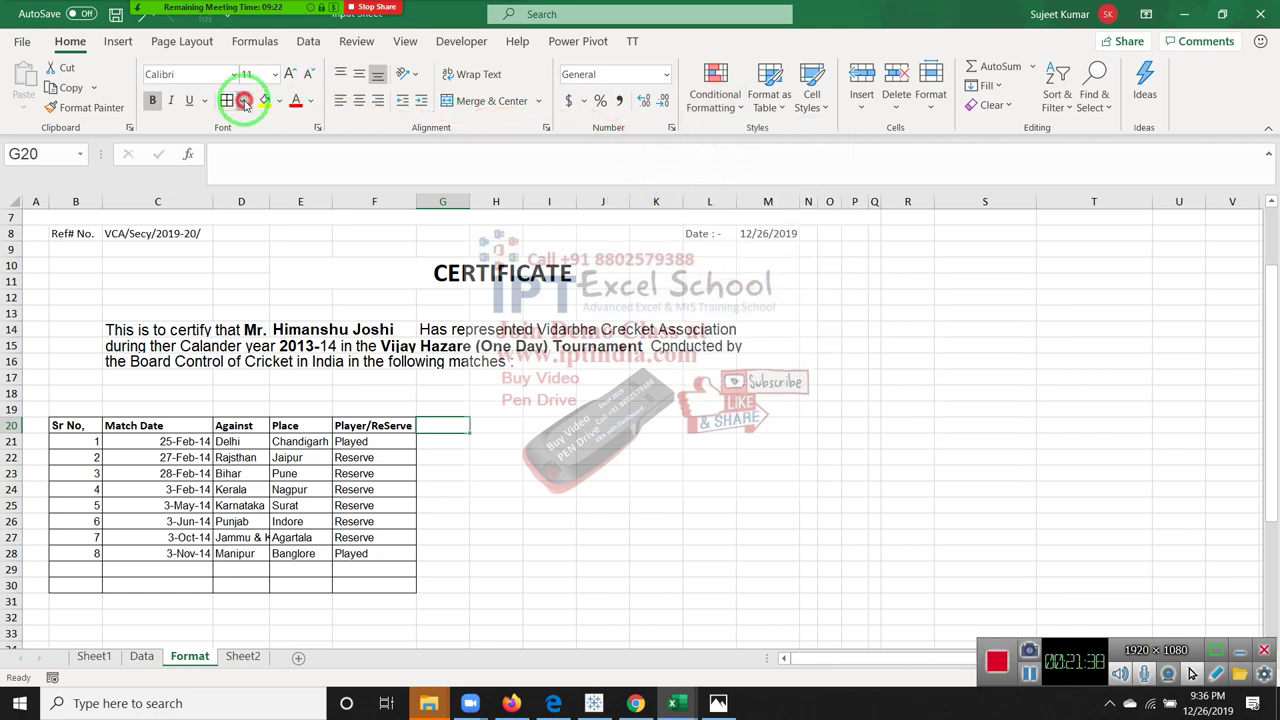
{"action": "left_click", "coordinate": [250, 247]}
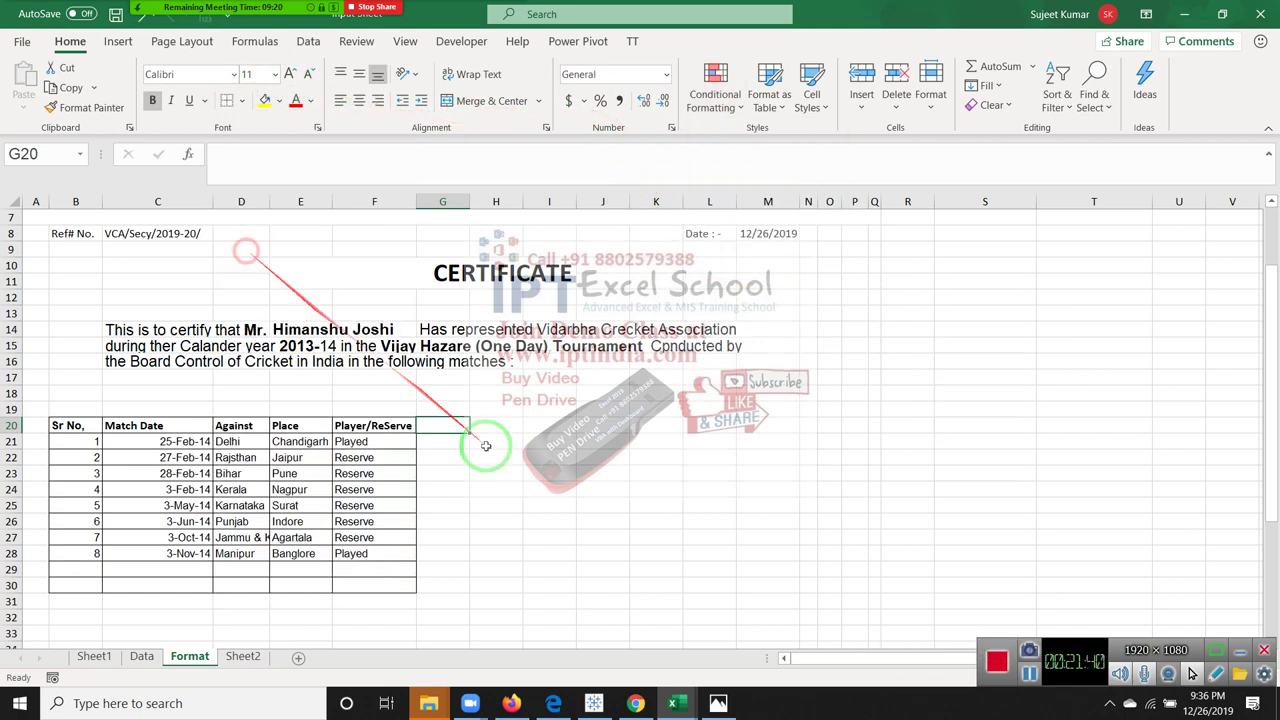
- Apply All Borders to every cell of the match table from the Sr No header down
{"action": "left_click", "coordinate": [382, 425]}
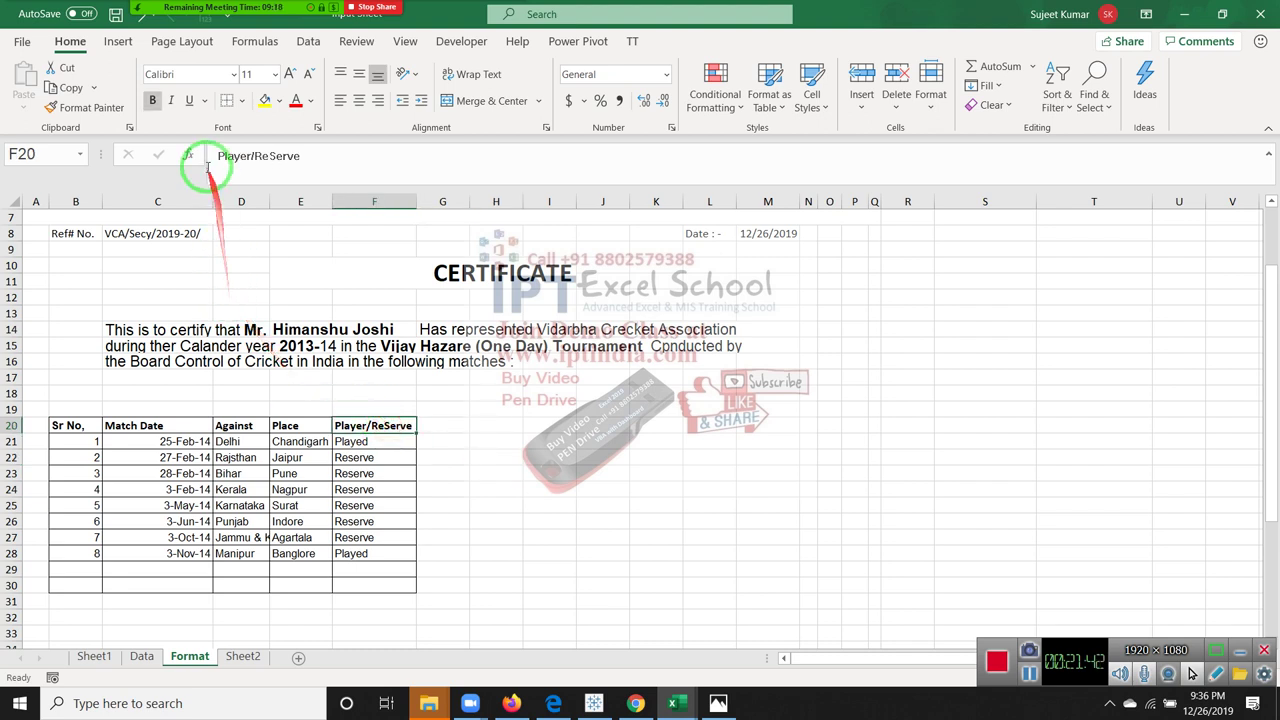
{"action": "left_click", "coordinate": [241, 101]}
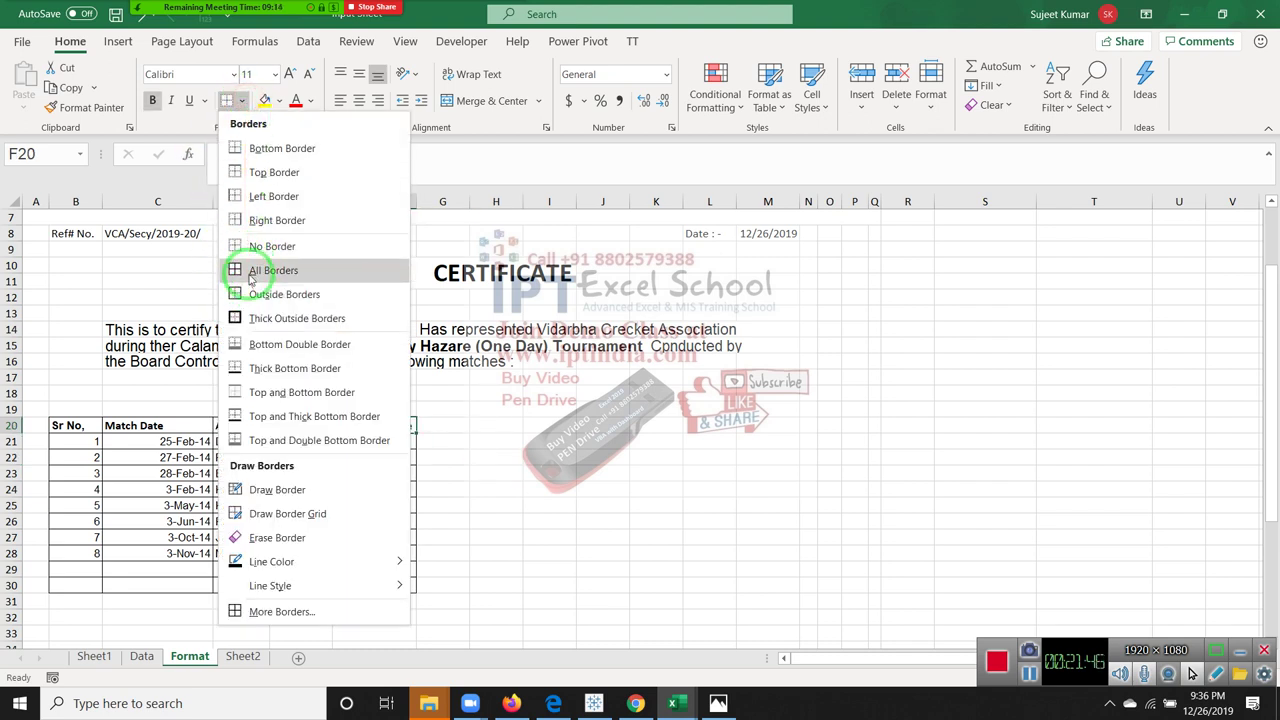
{"action": "left_click", "coordinate": [251, 277]}
{"action": "left_click", "coordinate": [82, 457]}
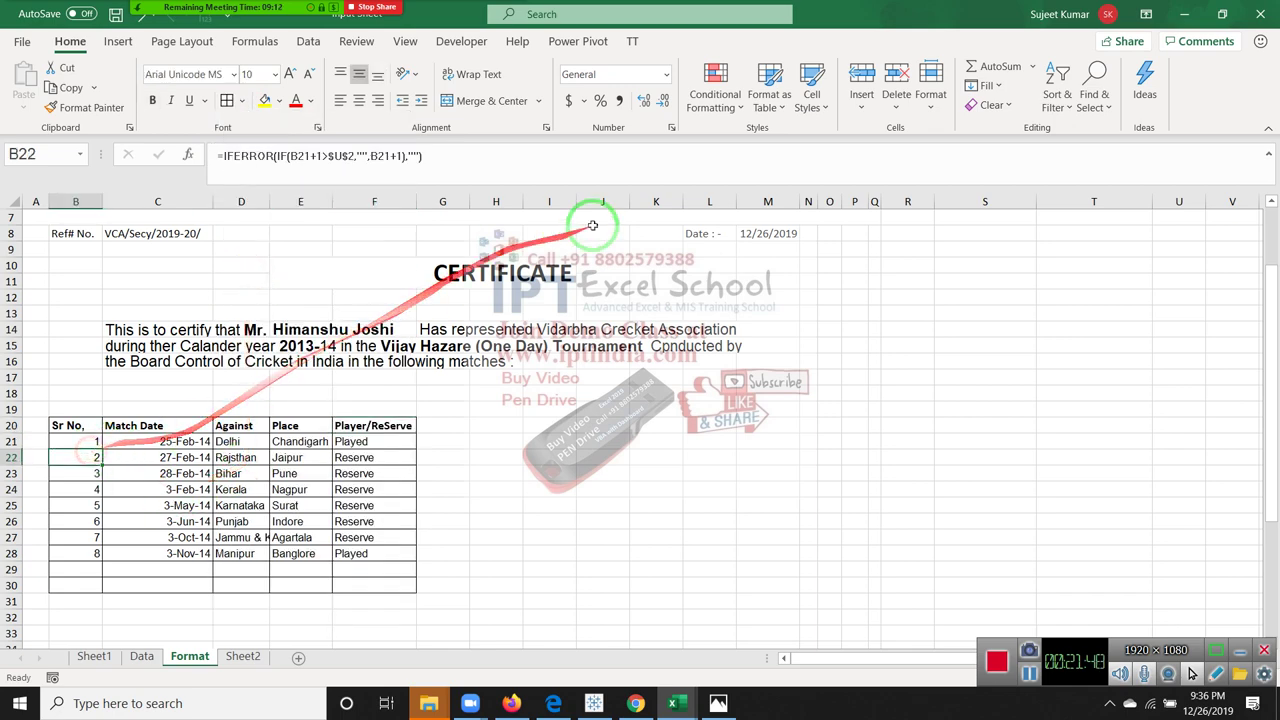
{"action": "left_click", "coordinate": [714, 95]}
- Change the table's formula rule to =$B21<>"" on $B$21:$F$30 so only filled rows get borders
{"action": "left_click", "coordinate": [760, 380]}
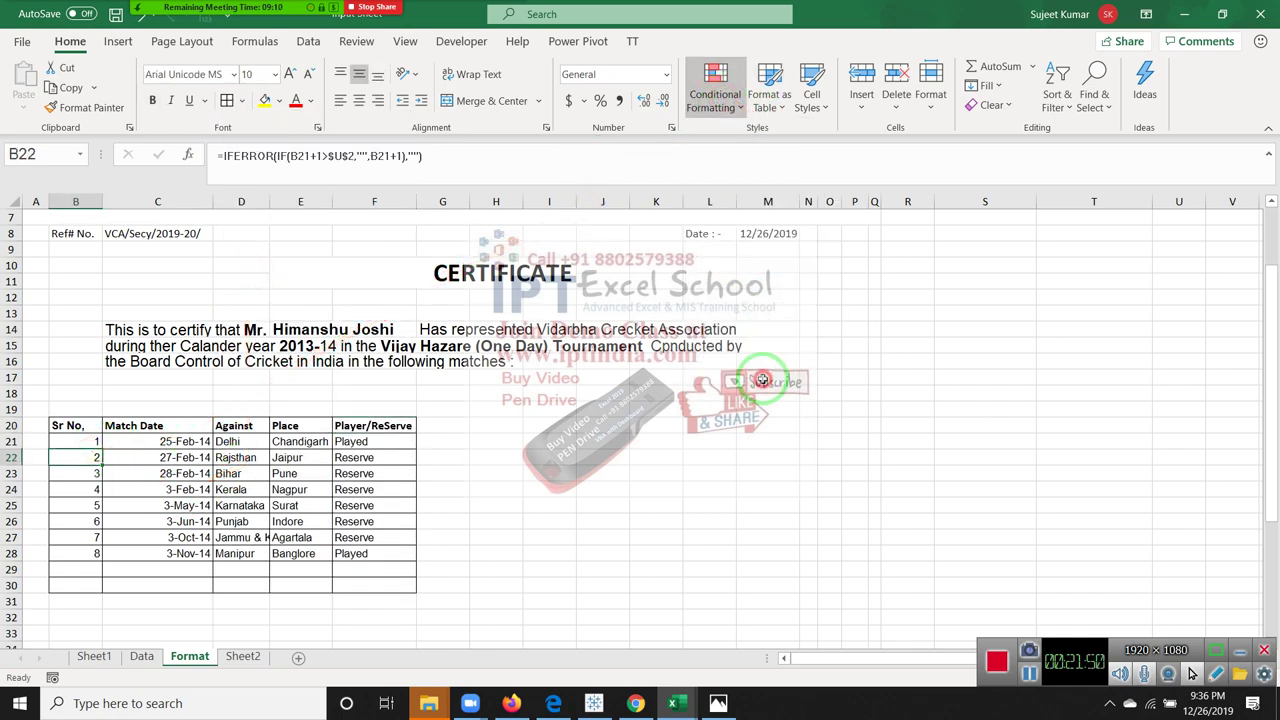
{"action": "double_click", "coordinate": [636, 300]}
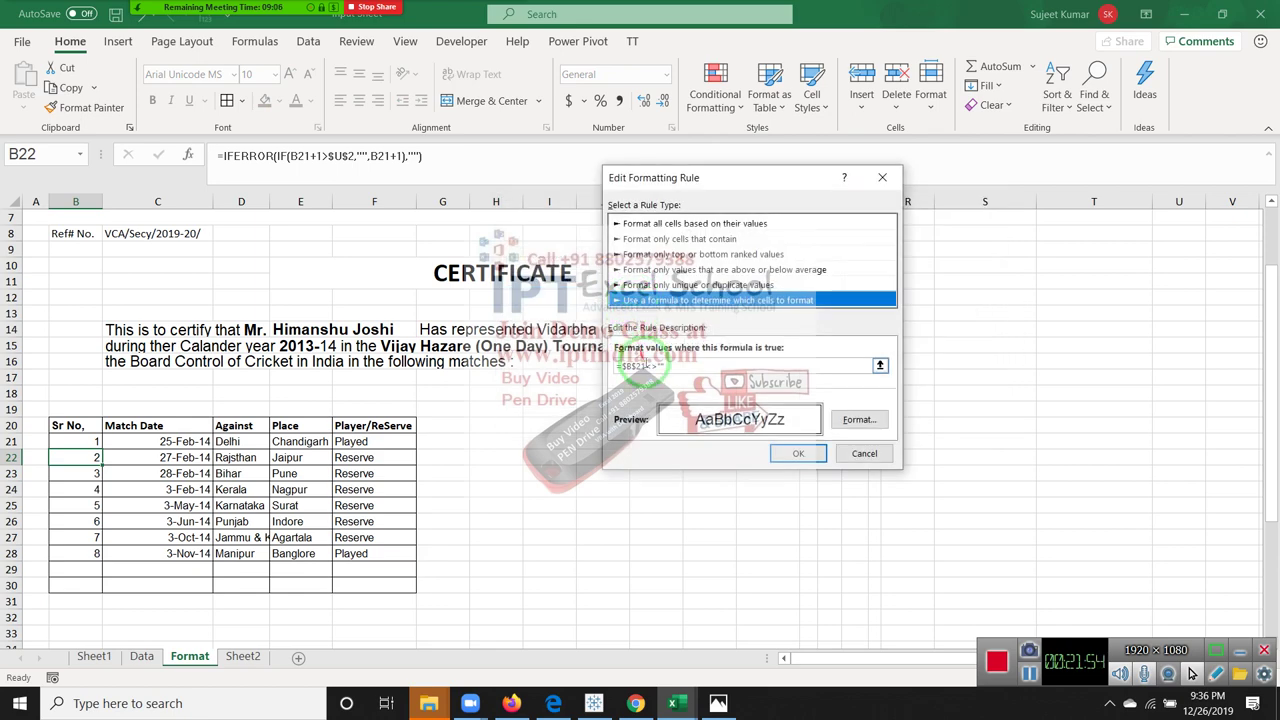
{"action": "left_click", "coordinate": [636, 367]}
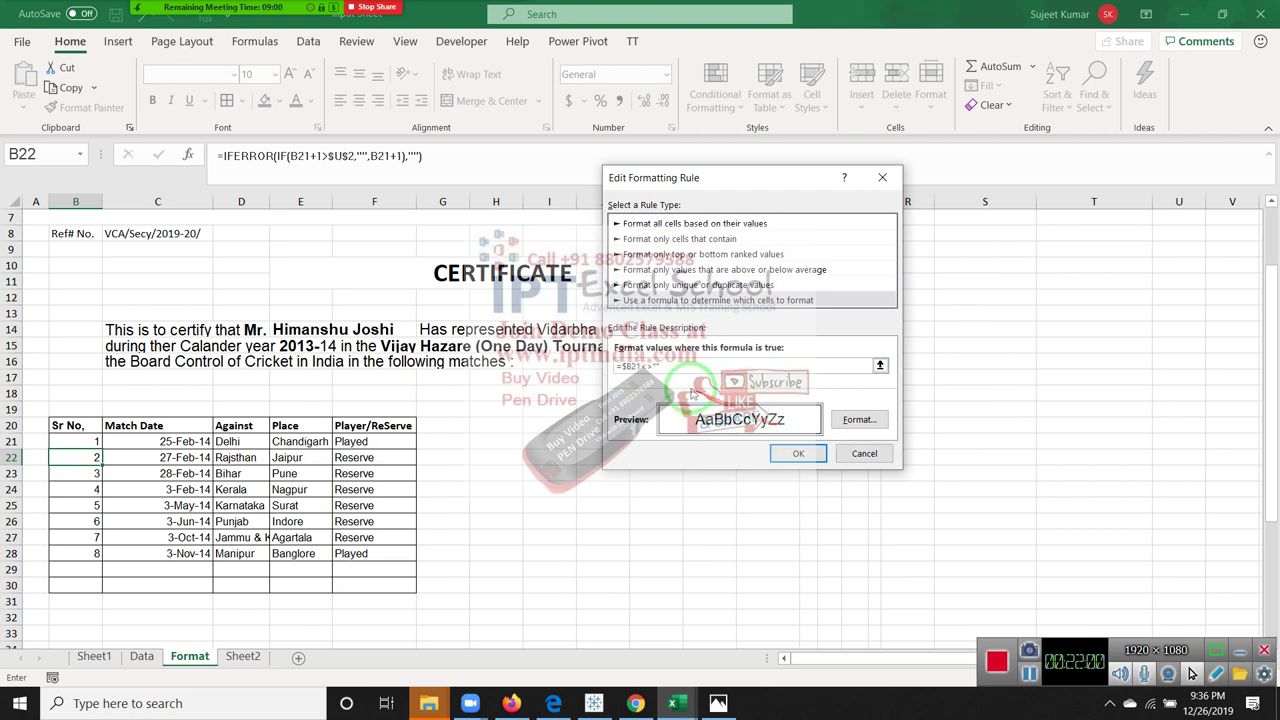
{"action": "left_click", "coordinate": [630, 364]}
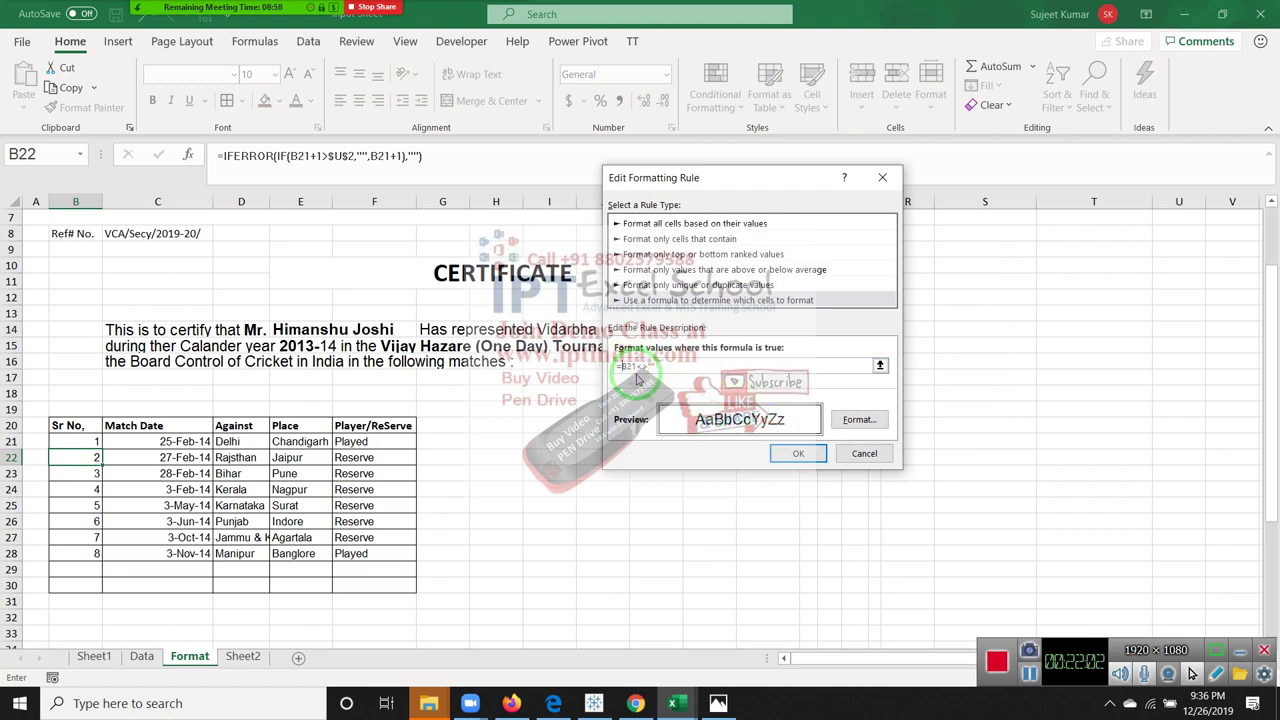
{"action": "left_click", "coordinate": [801, 455]}
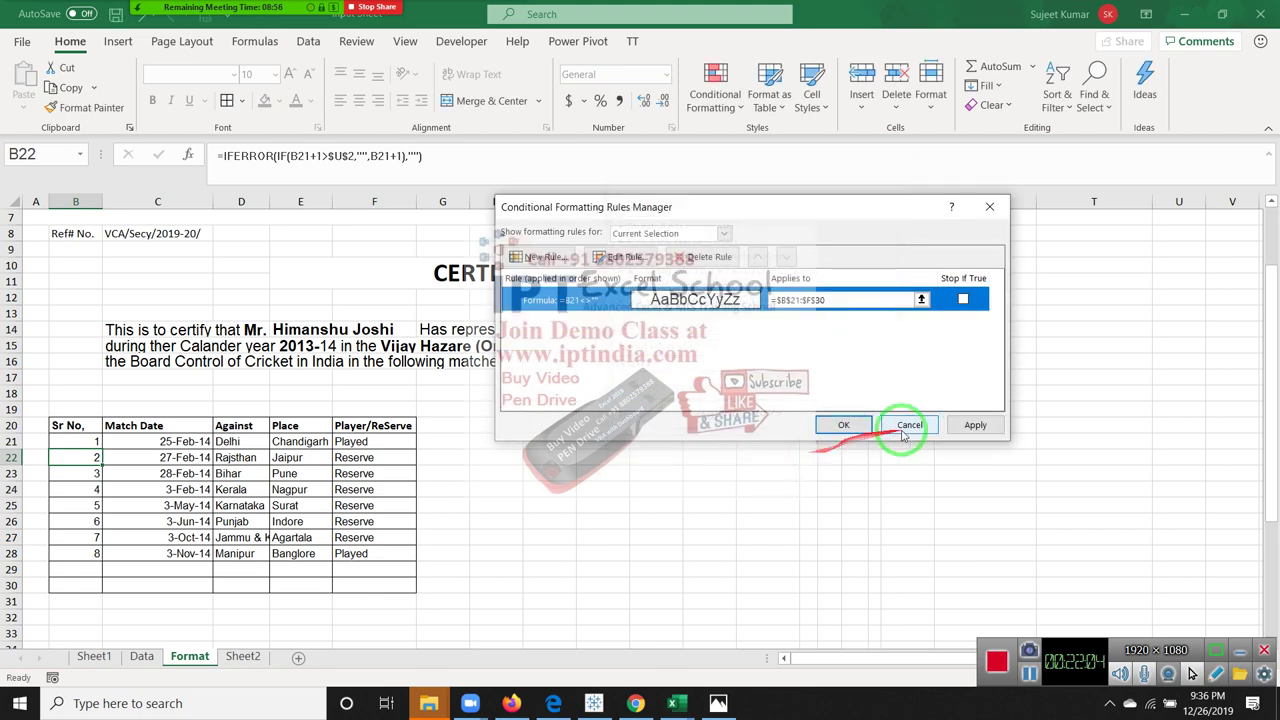
{"action": "left_click", "coordinate": [975, 425]}
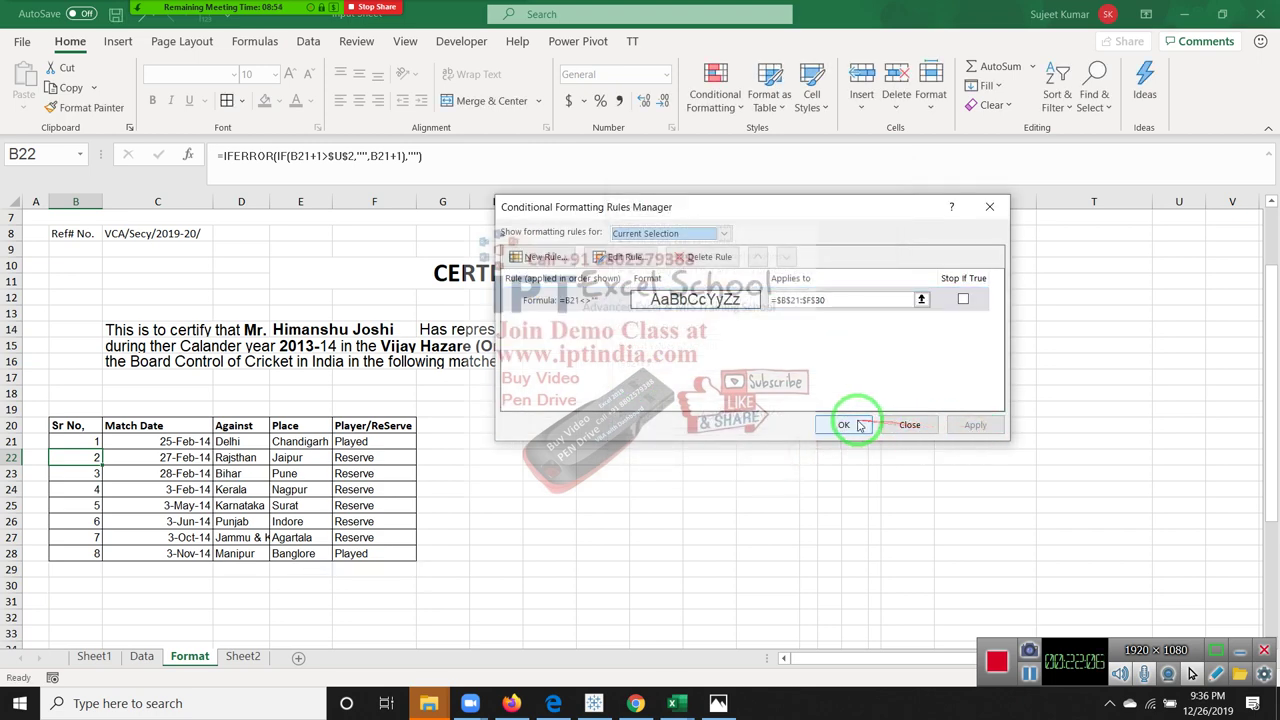
{"action": "left_click", "coordinate": [354, 452]}
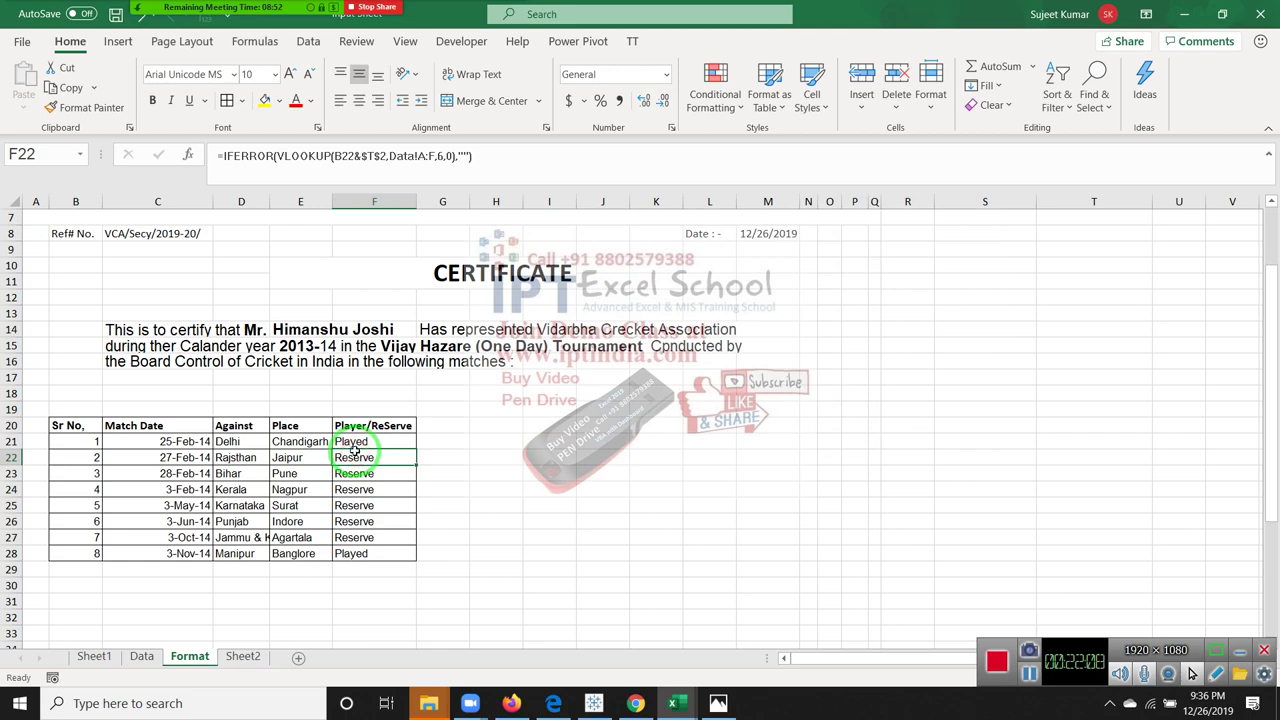
- Narrow column B to about 4.8 and widen the Match Date column C to about 16.6
{"action": "scroll", "coordinate": [354, 452], "scroll_direction": "down", "scroll_amount": 3}
{"action": "scroll", "coordinate": [351, 448], "scroll_direction": "up", "scroll_amount": 2}
{"action": "left_click", "coordinate": [76, 380]}
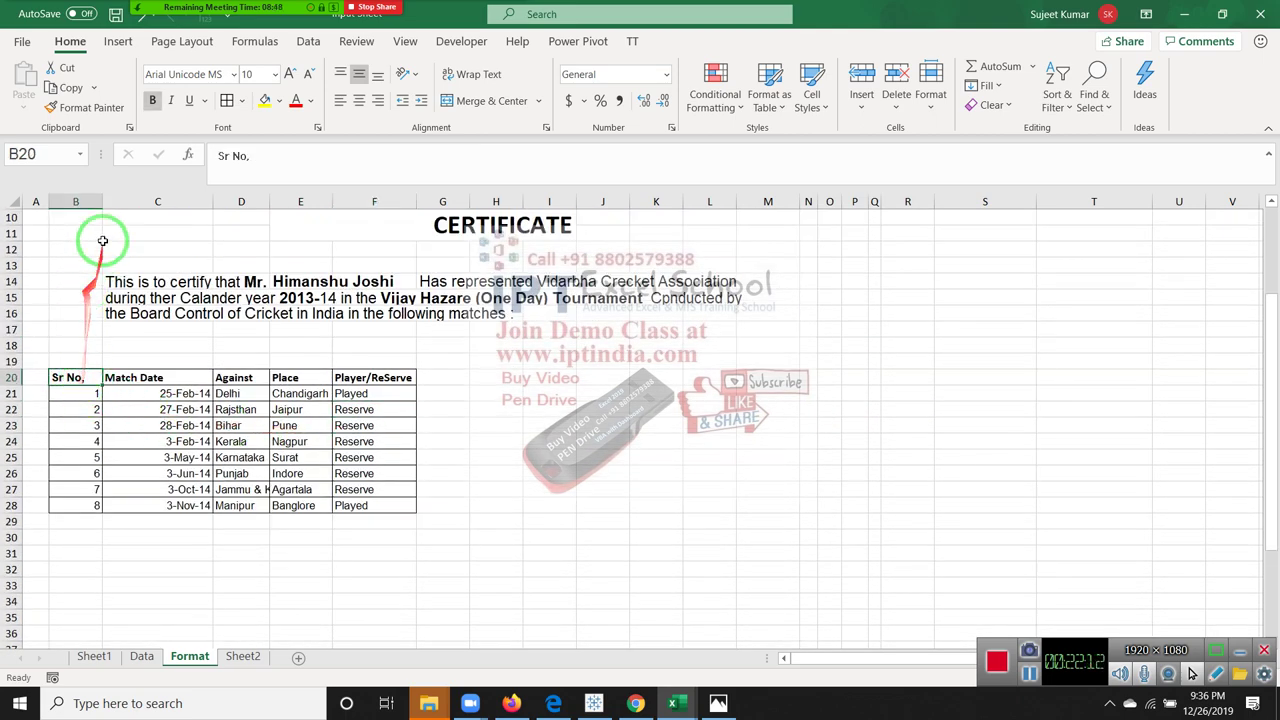
{"action": "scroll", "coordinate": [106, 245], "scroll_direction": "up", "scroll_amount": 3}
{"action": "scroll", "coordinate": [115, 240], "scroll_direction": "down", "scroll_amount": 1}
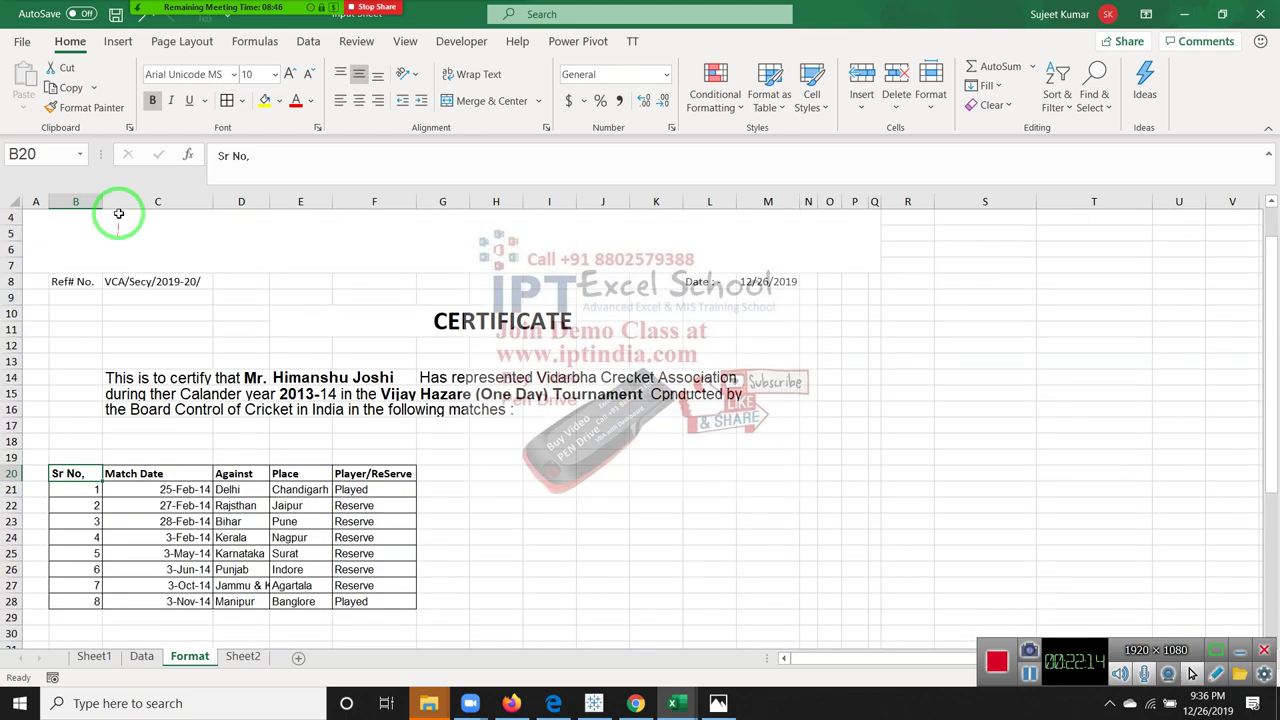
{"action": "left_click_drag", "start_coordinate": [102, 202], "coordinate": [82, 203]}
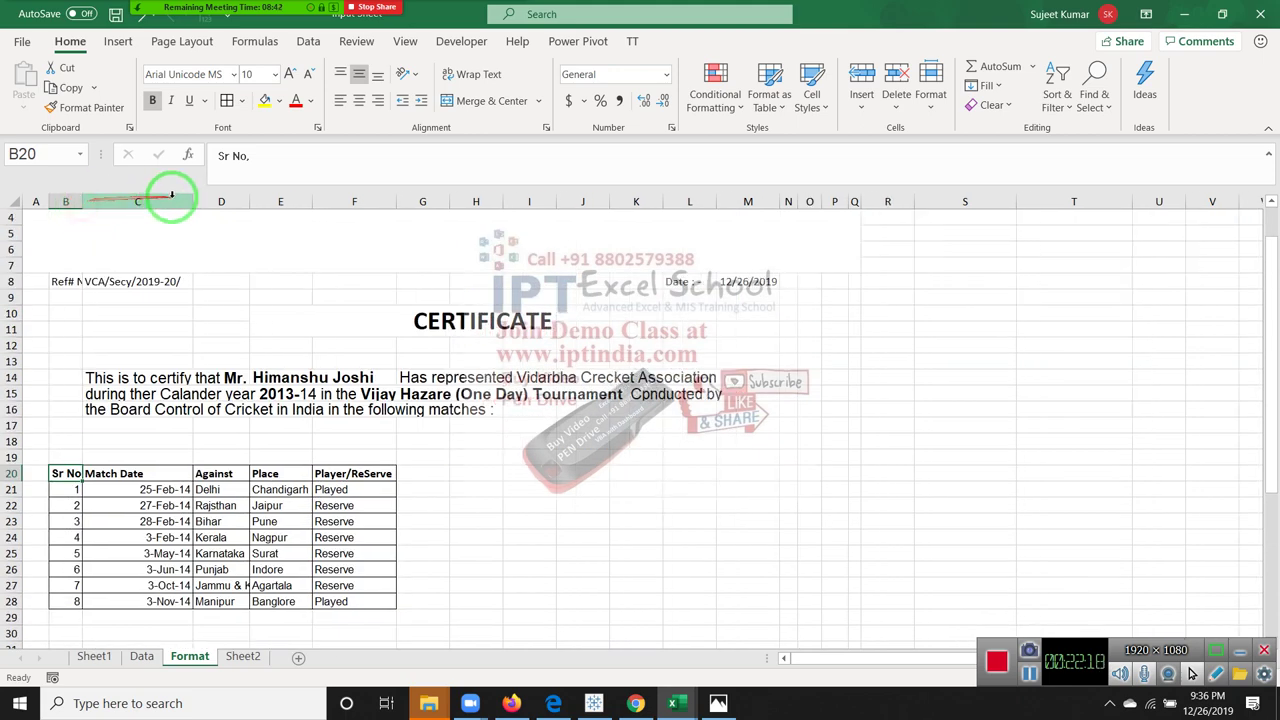
{"action": "left_click_drag", "start_coordinate": [191, 202], "coordinate": [186, 202]}
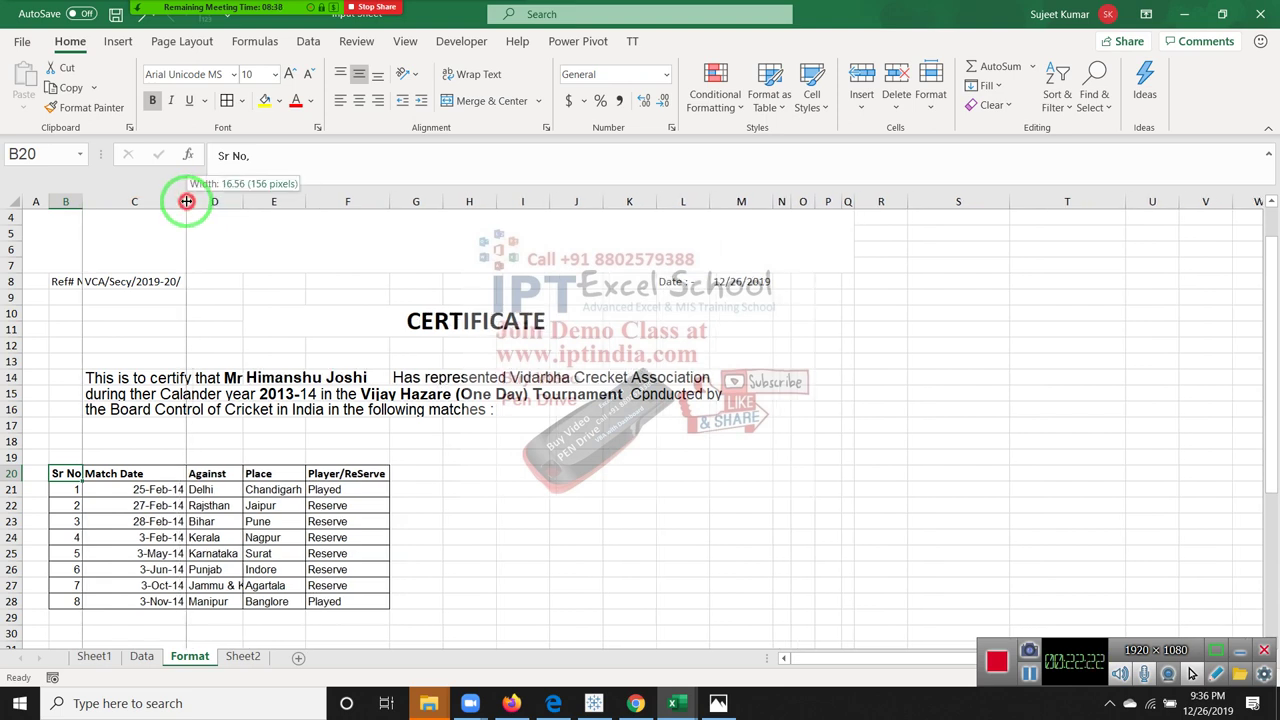
{"action": "left_click", "coordinate": [352, 473]}
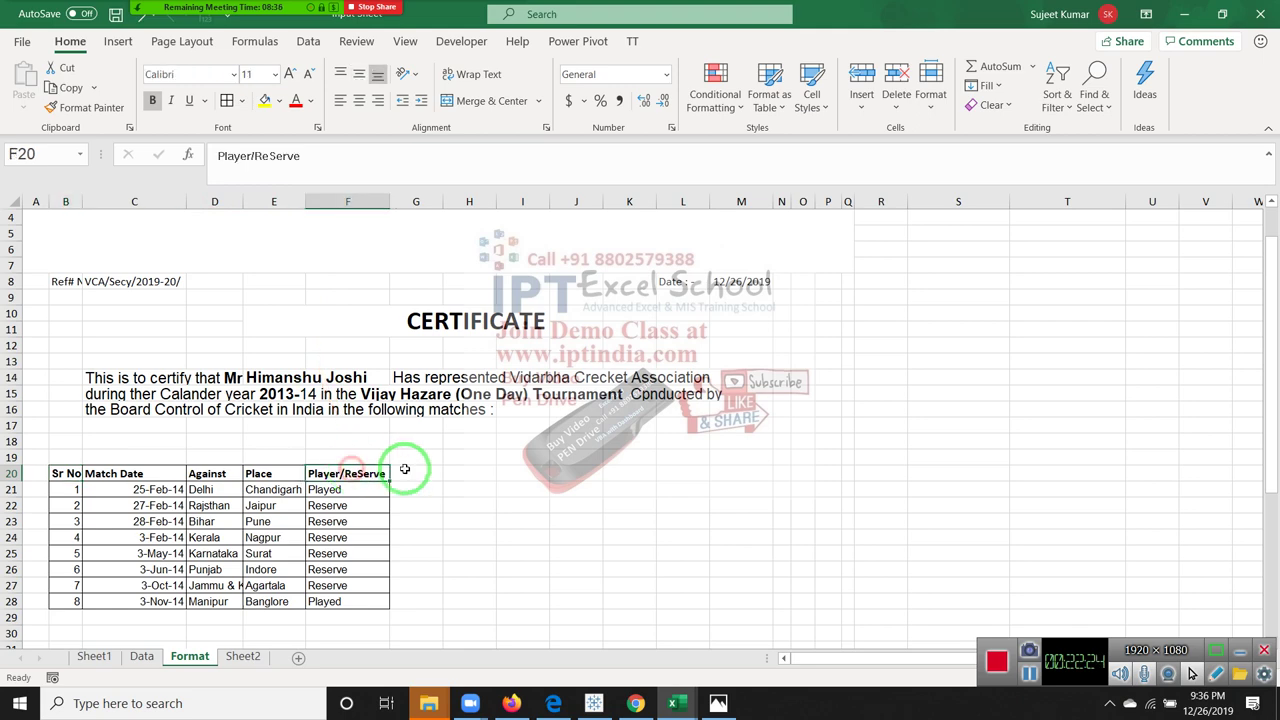
{"action": "left_click", "coordinate": [414, 471]}
- Compare the resized match table with the original certificate photo
{"action": "scroll", "coordinate": [316, 487], "scroll_direction": "up", "scroll_amount": 1}
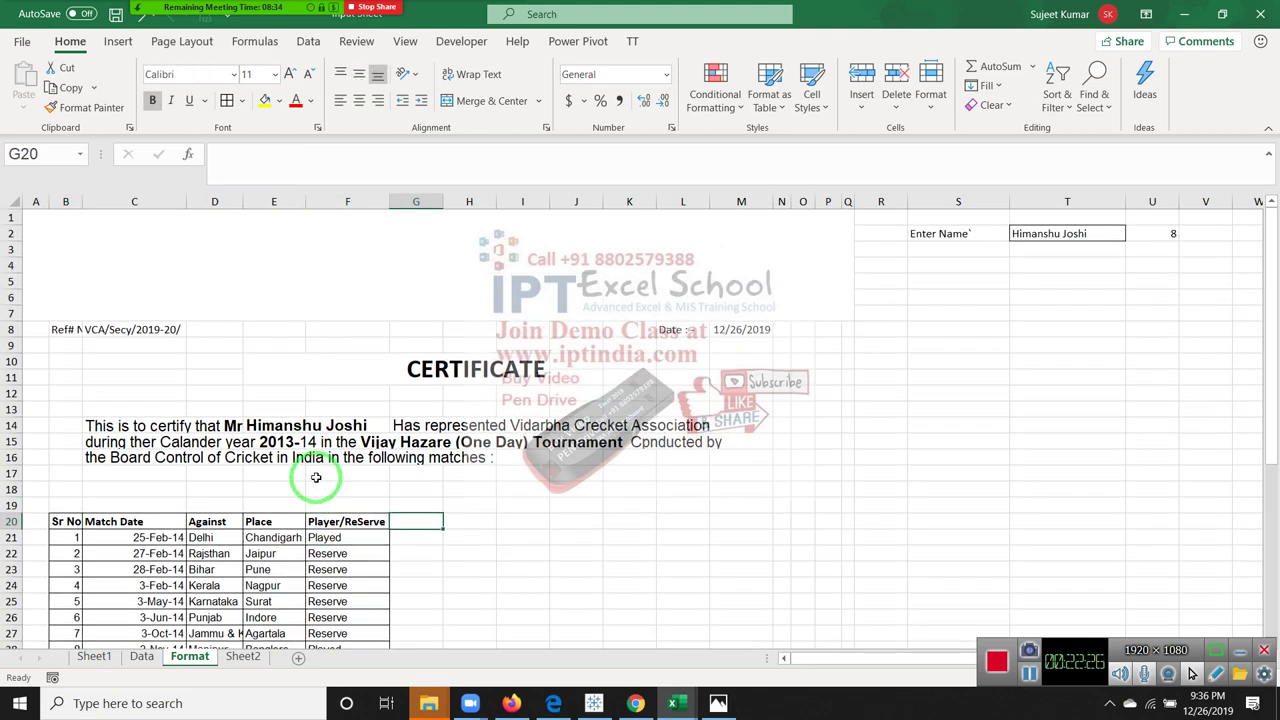
{"action": "key", "text": "alt+Tab"}
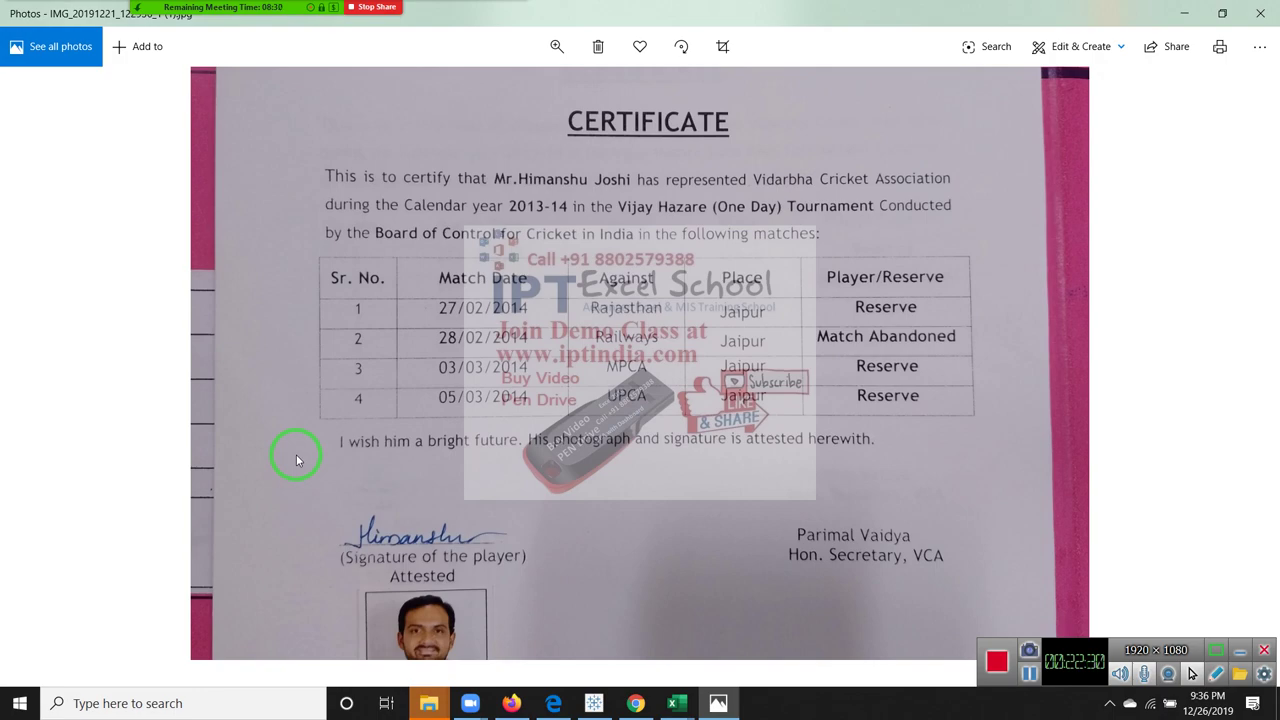
{"action": "key", "text": "alt+Tab"}
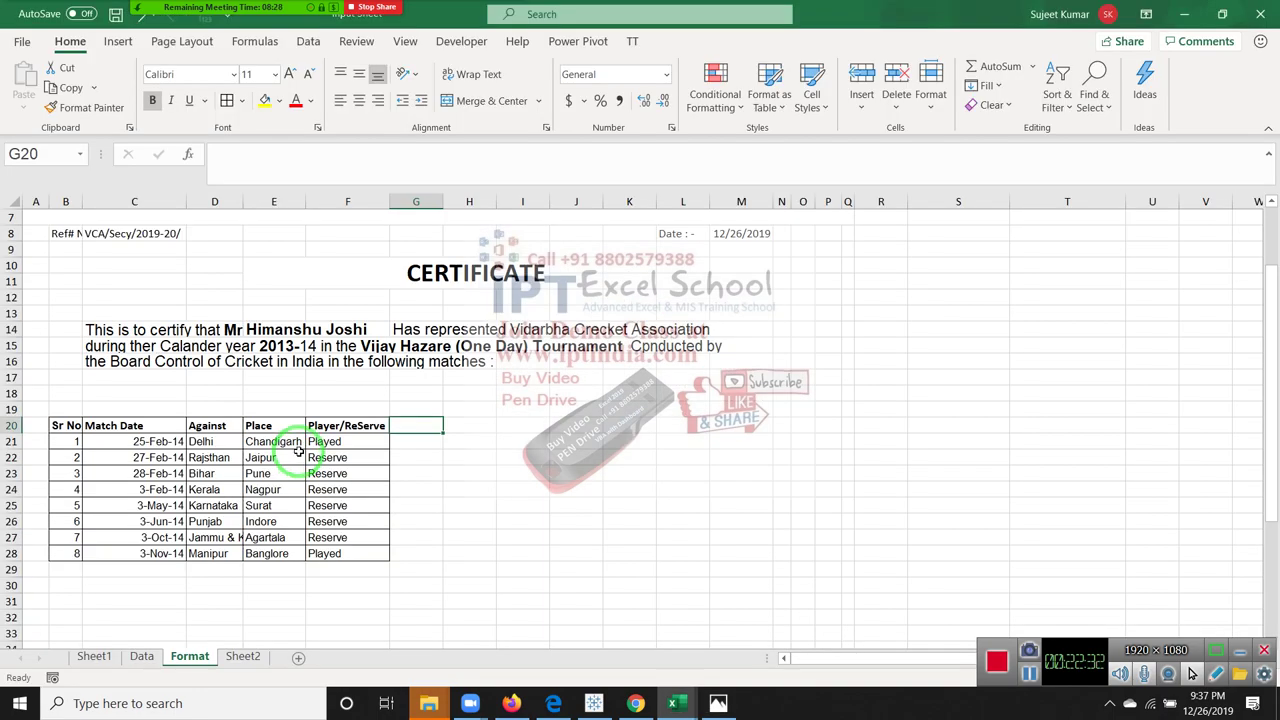
{"action": "scroll", "coordinate": [298, 452], "scroll_direction": "down", "scroll_amount": 1}
{"action": "scroll", "coordinate": [298, 452], "scroll_direction": "up", "scroll_amount": 1}
{"action": "key", "text": "alt+Tab"}
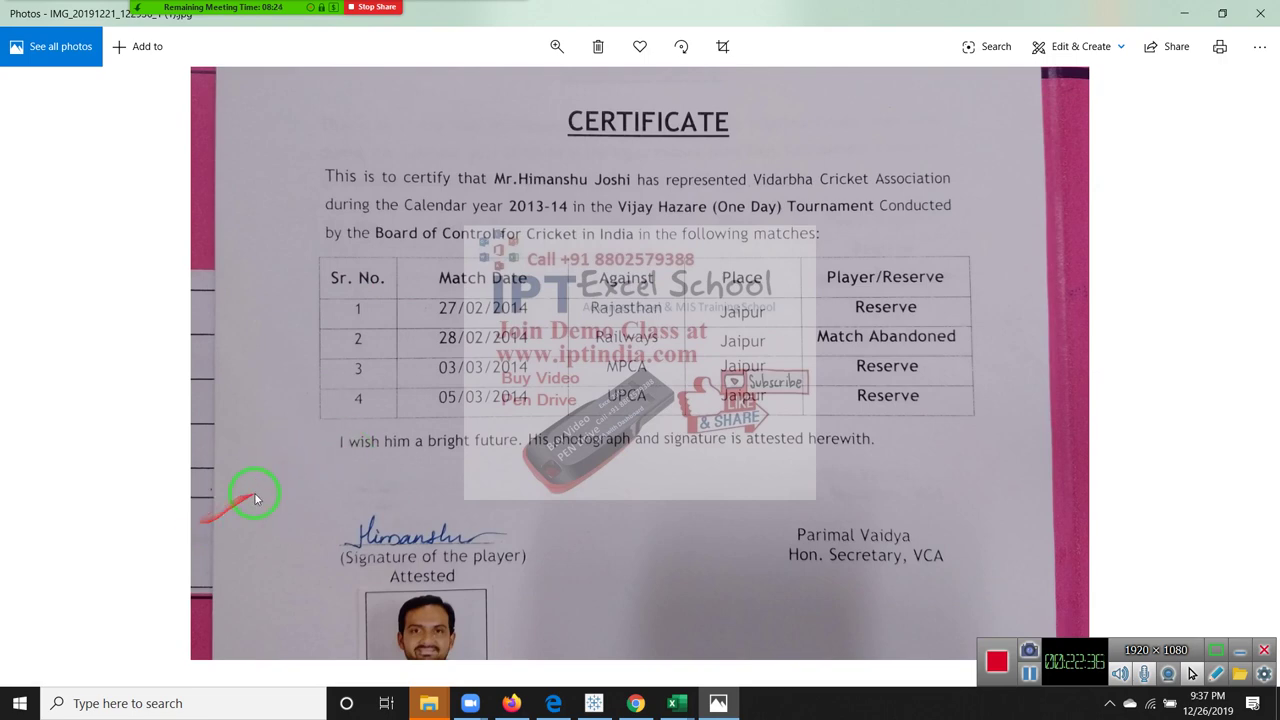
{"action": "key", "text": "alt+Tab"}
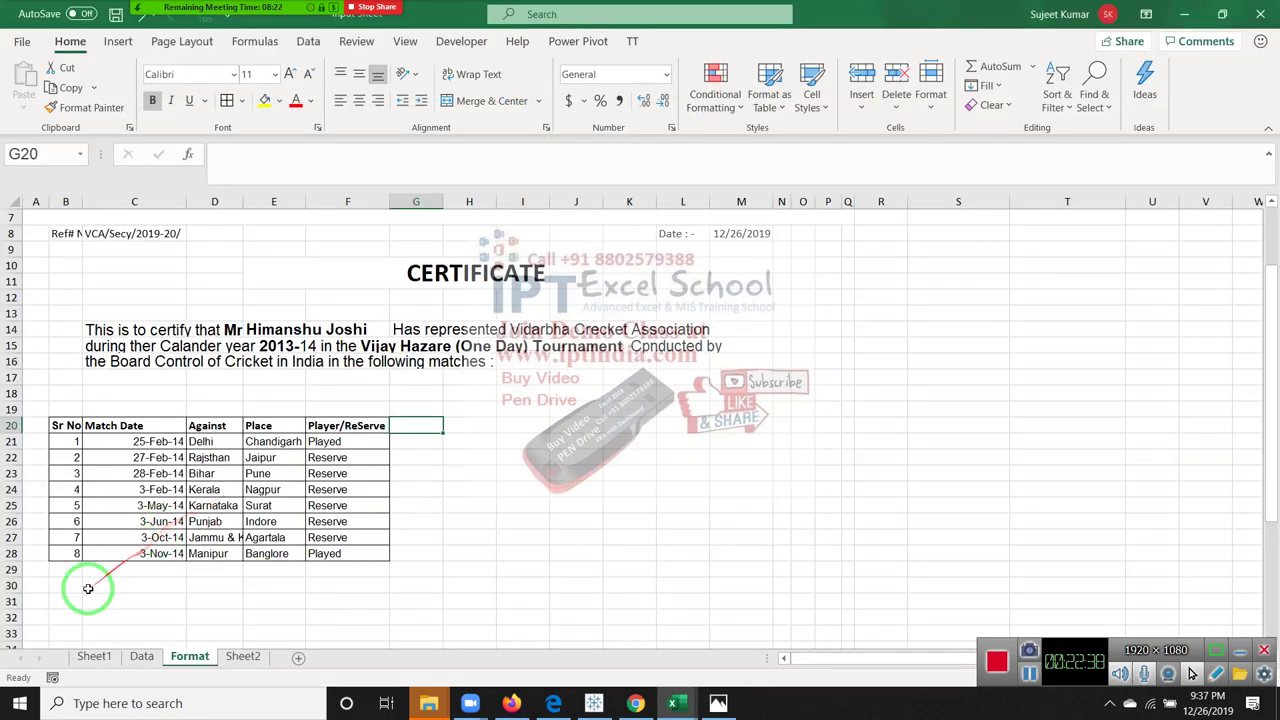
- Begin typing the closing sentence in B30, following the certificate photo's wording
{"action": "left_click", "coordinate": [66, 585]}
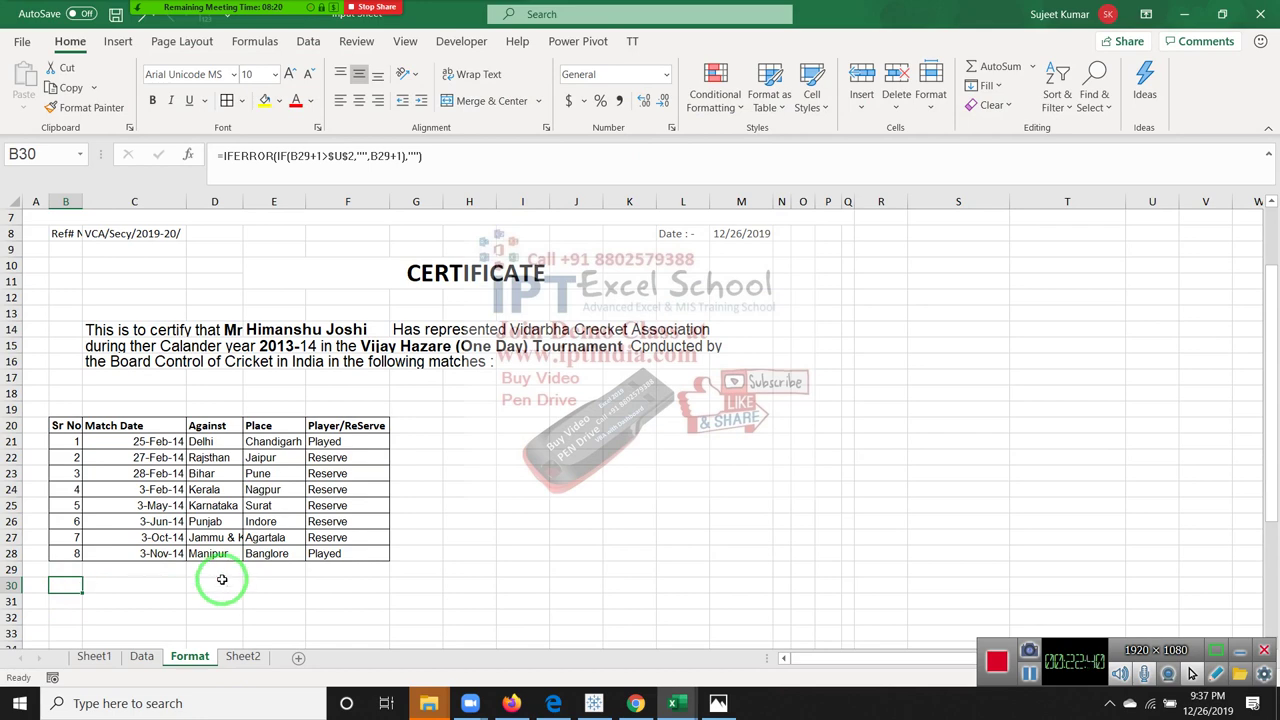
{"action": "scroll", "coordinate": [229, 556], "scroll_direction": "down", "scroll_amount": 1}
{"action": "type", "text": "ith to hin bright future"}
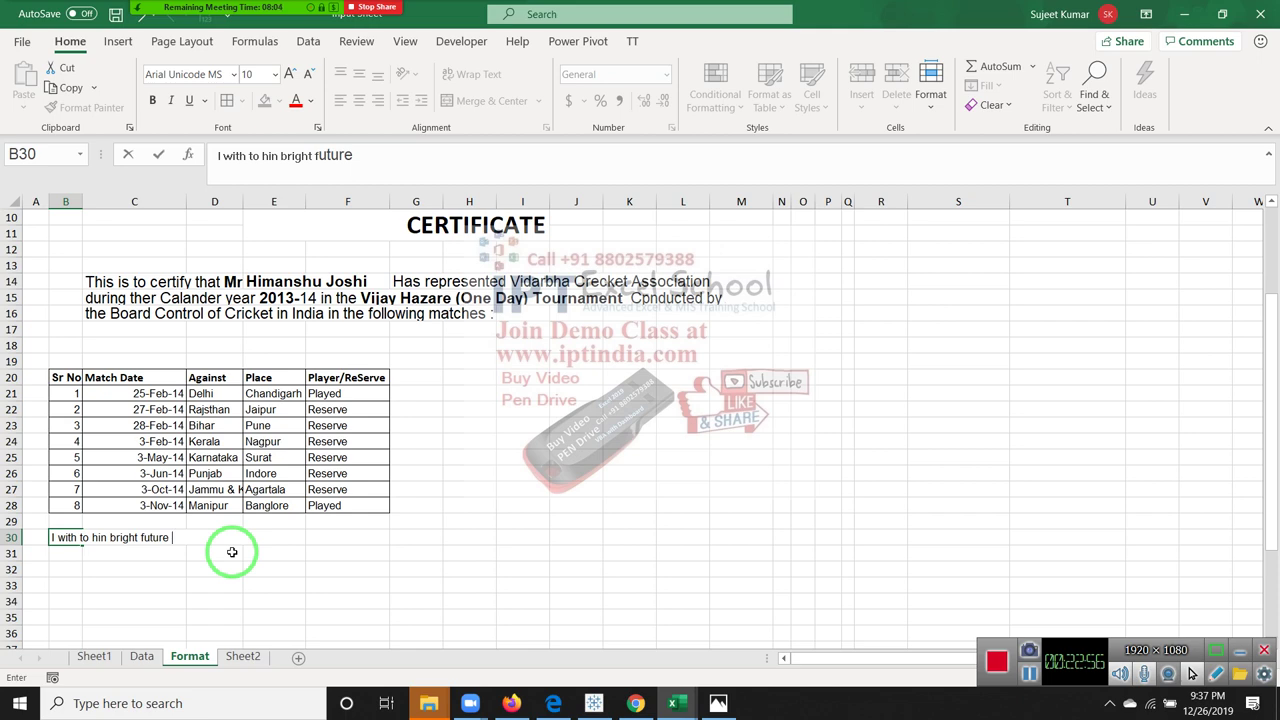
{"action": "key", "text": "alt+Tab"}
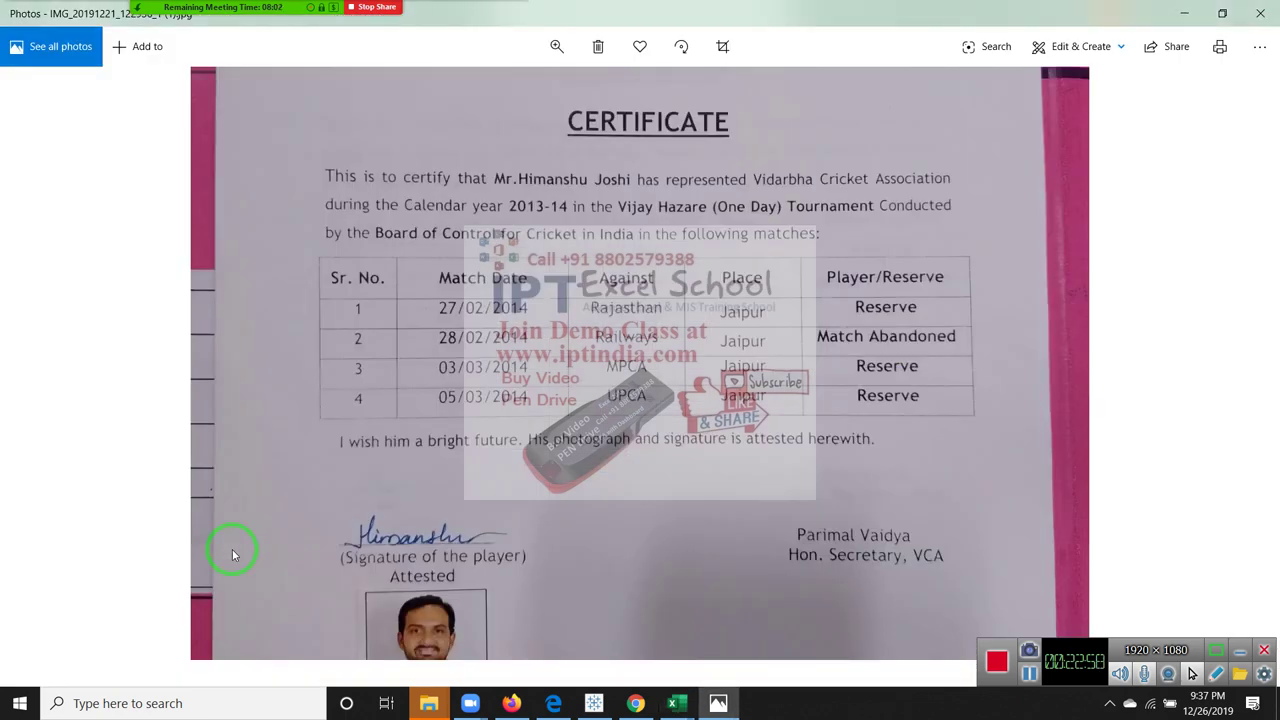
{"action": "key", "text": "alt+Tab"}
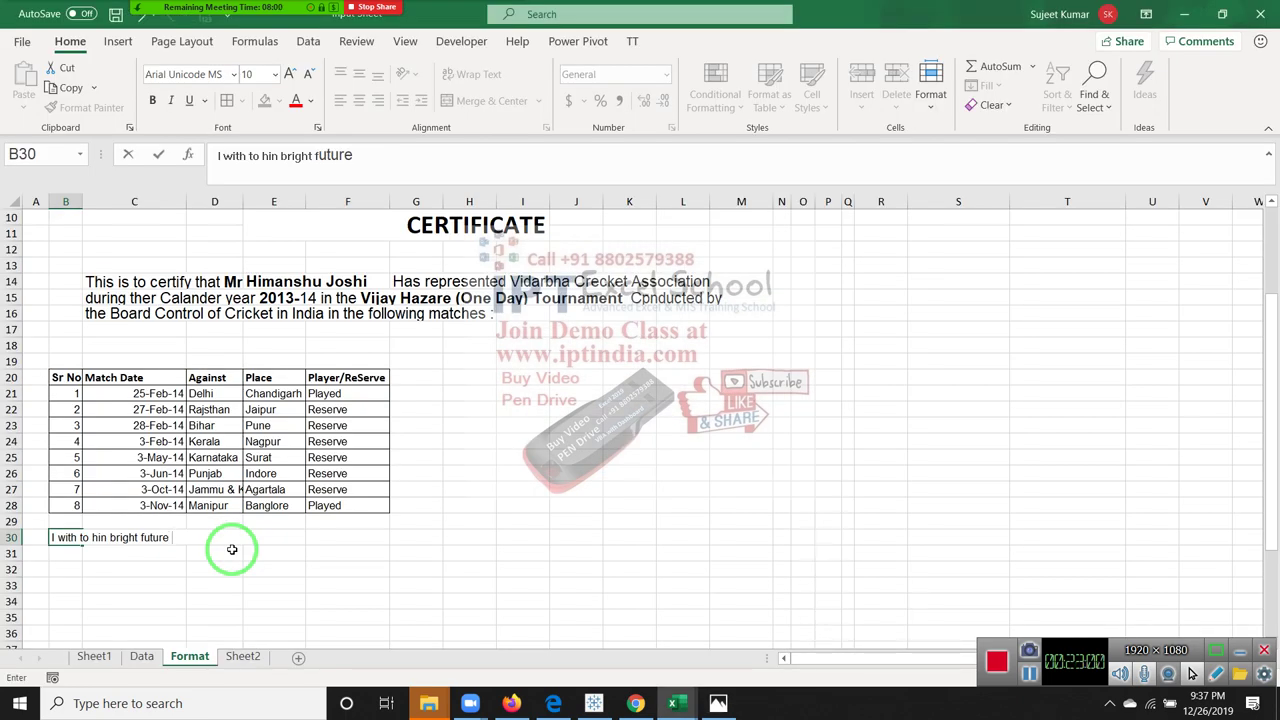
{"action": "key", "text": "alt+Tab"}
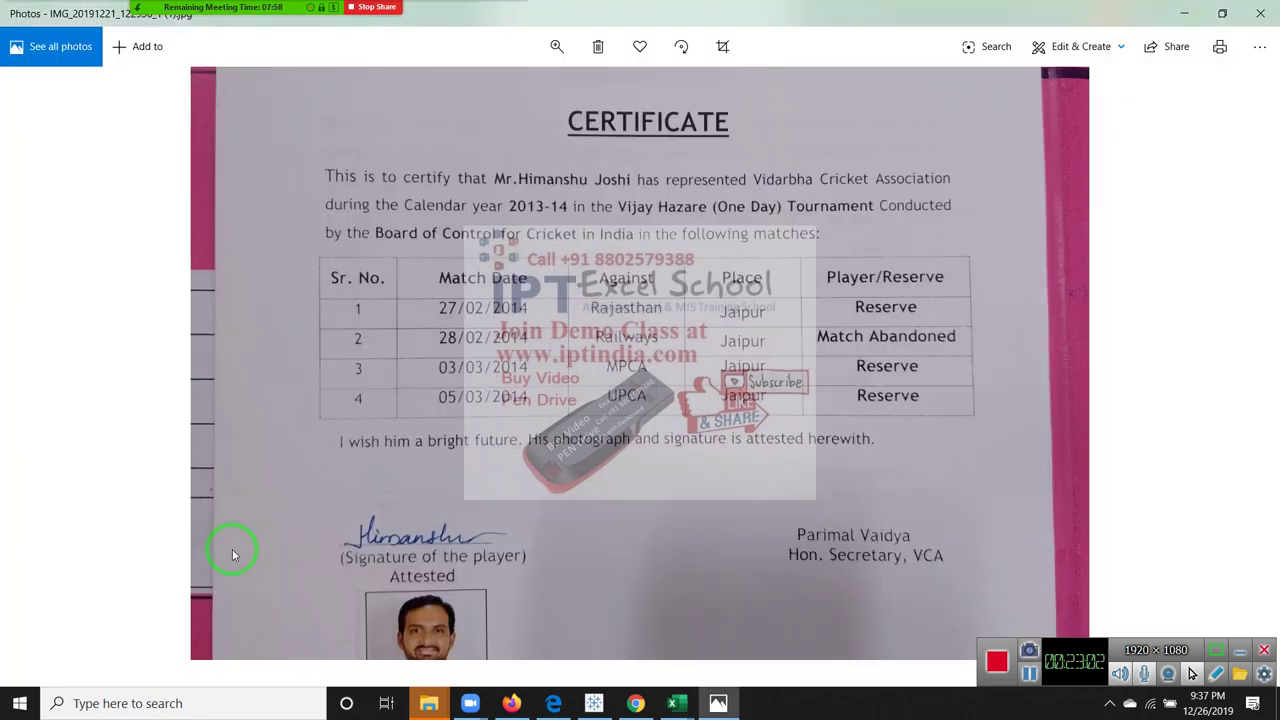
{"action": "key", "text": "alt+Tab"}
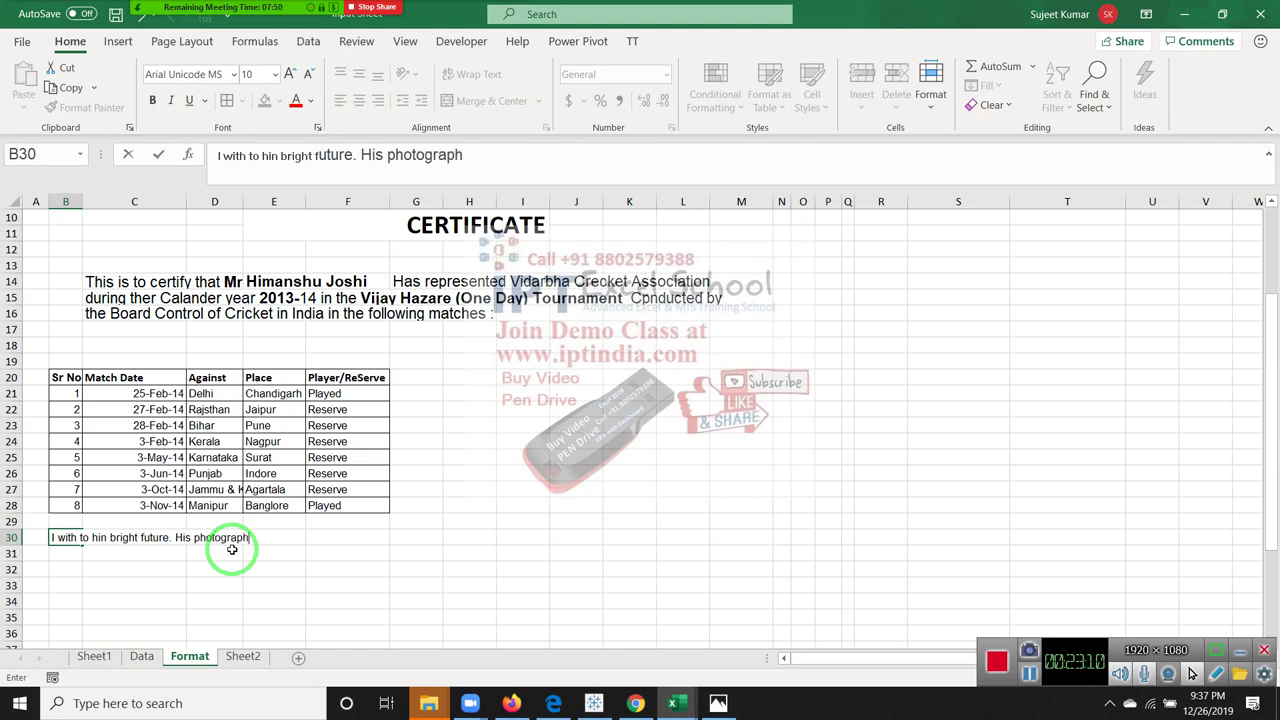
{"action": "key", "text": "alt+Tab"}
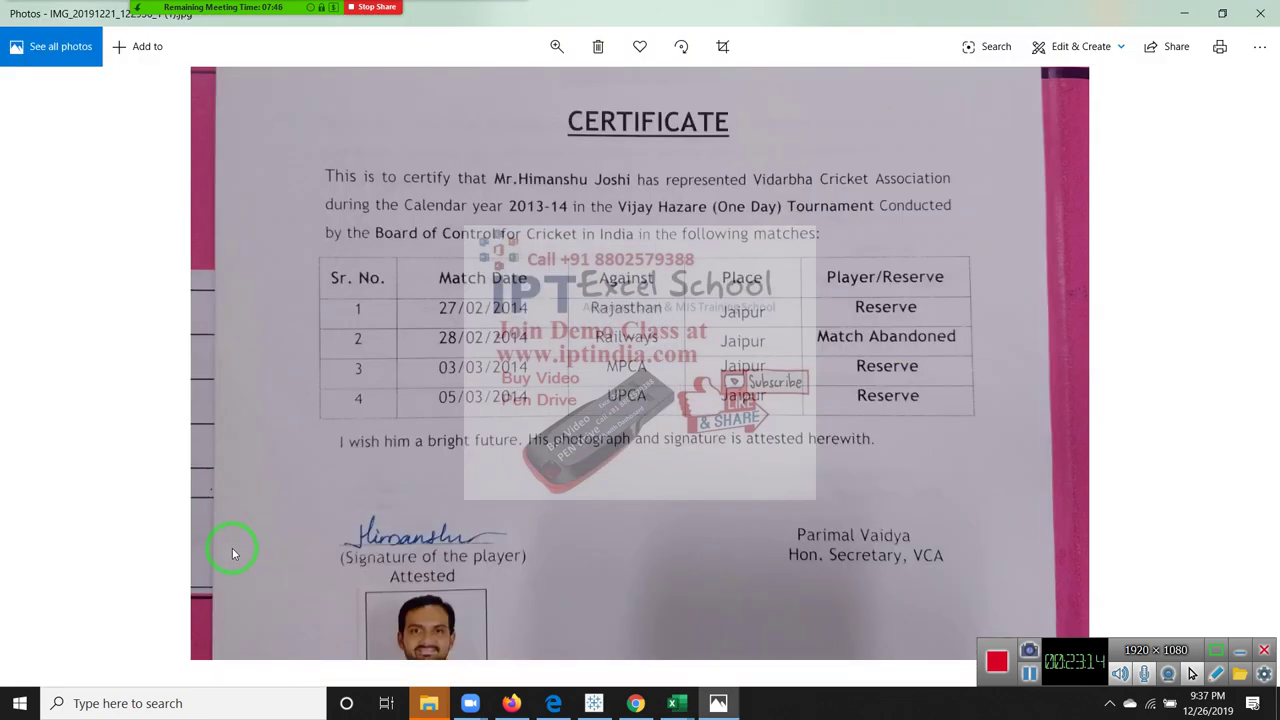
{"action": "key", "text": "alt+Tab"}
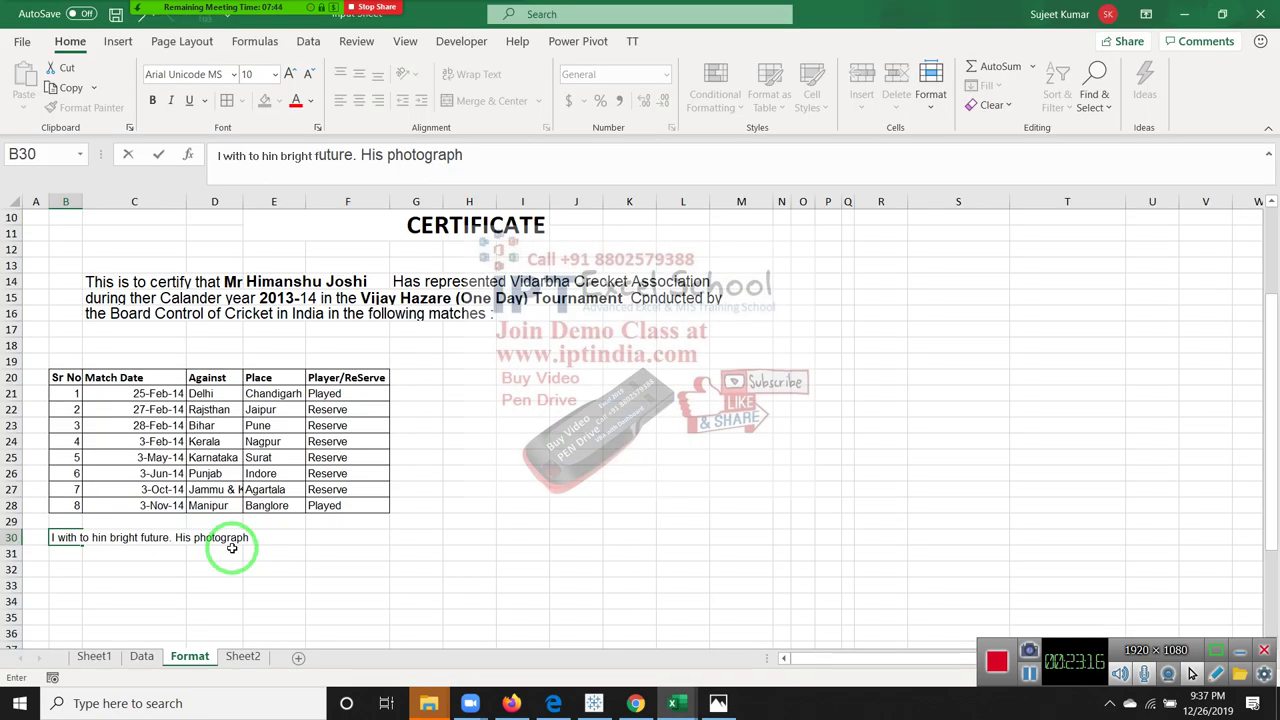
{"action": "key", "text": "alt+Tab"}
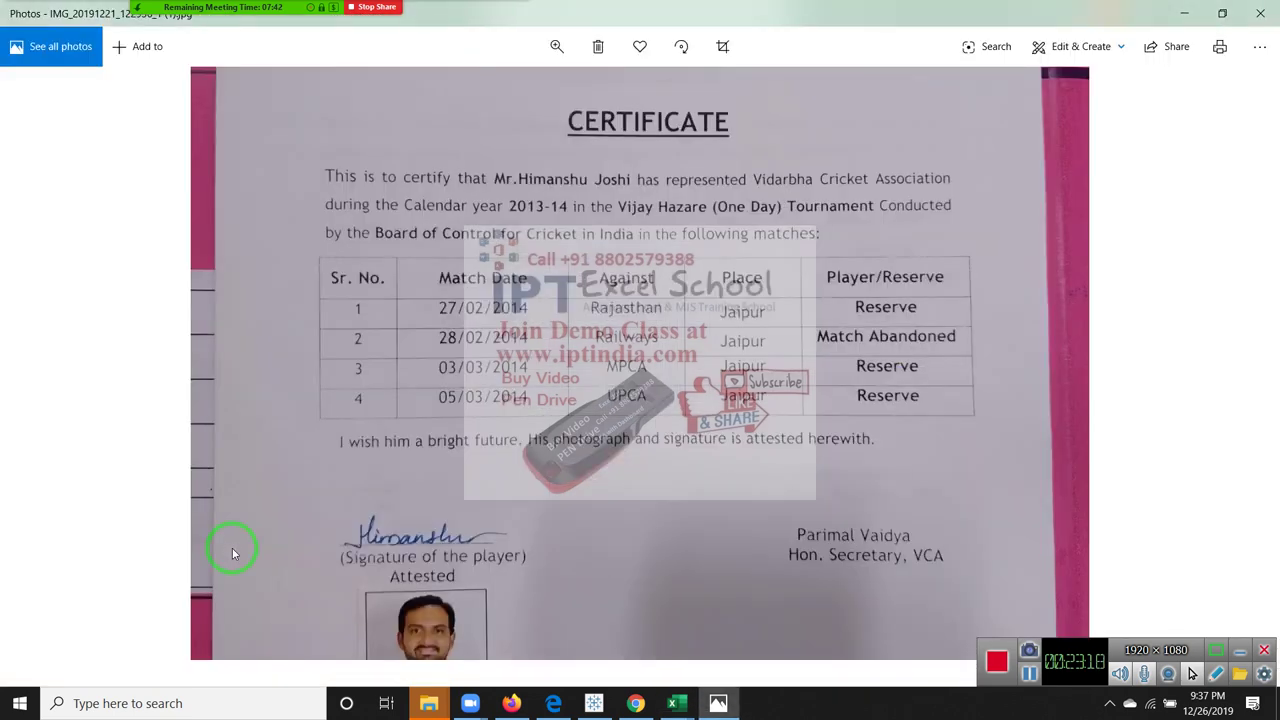
- Finish the sentence with 'signature is attested herewith', correcting typos and dropping 'by'
{"action": "type", "text": "s"}
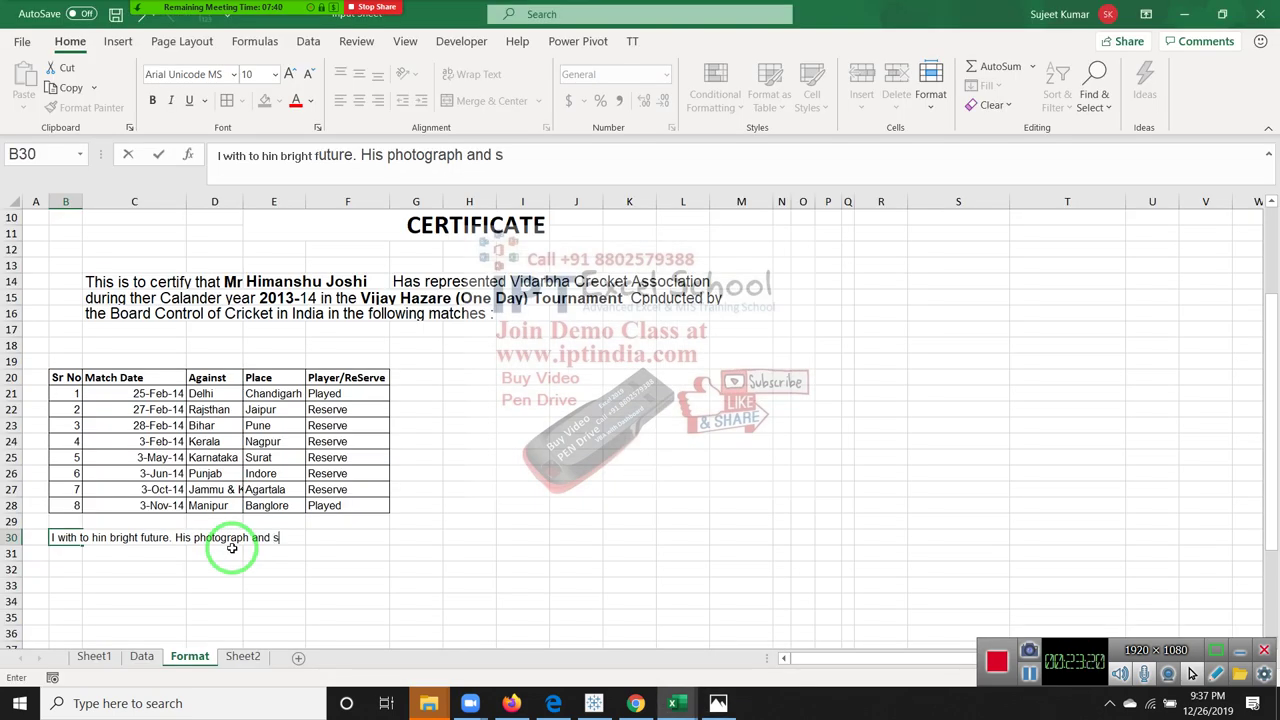
{"action": "type", "text": "ignatu"}
{"action": "type", "text": "re"}
{"action": "key", "text": "alt+Tab"}
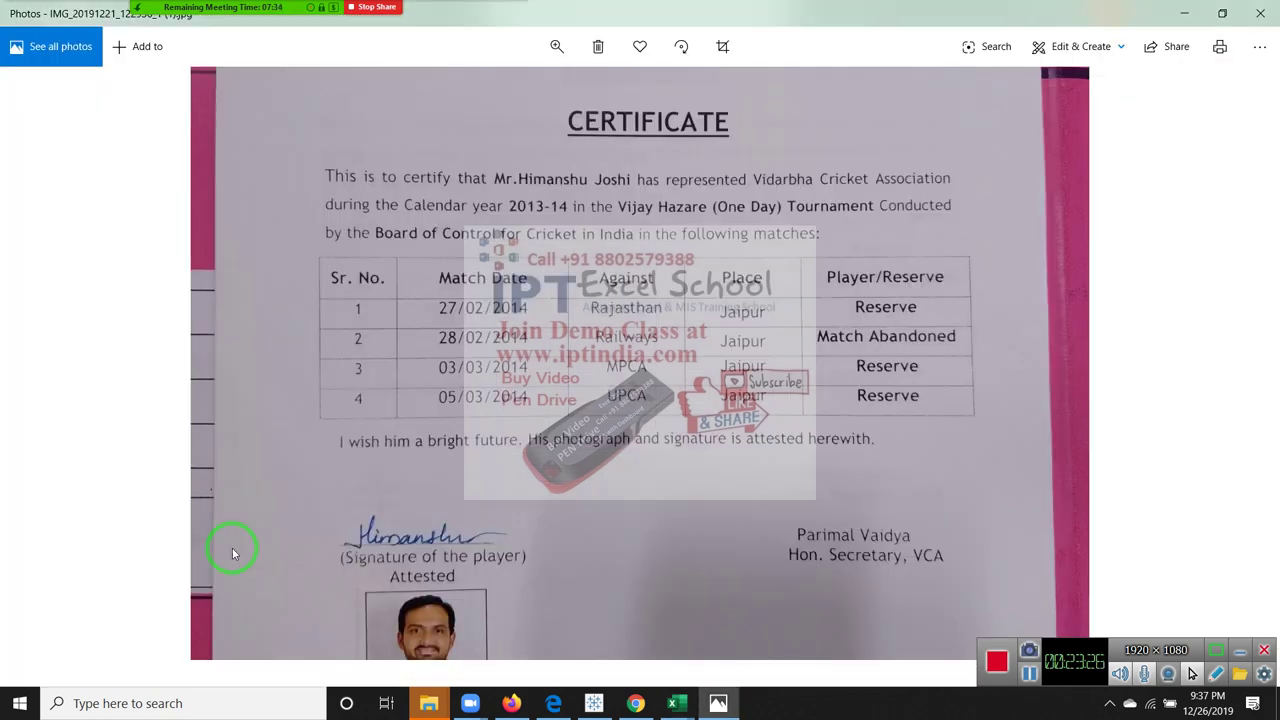
{"action": "key", "text": "alt+Tab"}
{"action": "type", "text": "i"}
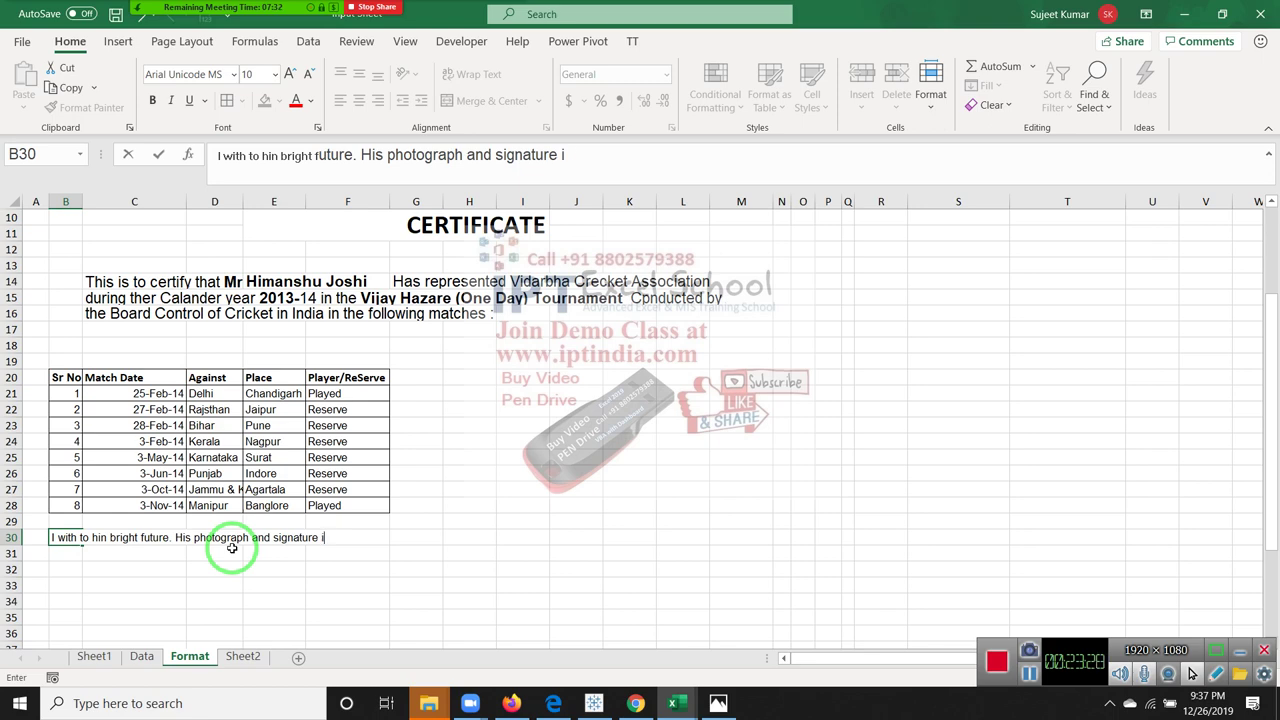
{"action": "type", "text": "s ass"}
{"action": "key", "text": "BackSpace"}
{"action": "key", "text": "BackSpace"}
{"action": "type", "text": "tt"}
{"action": "key", "text": "alt+Tab"}
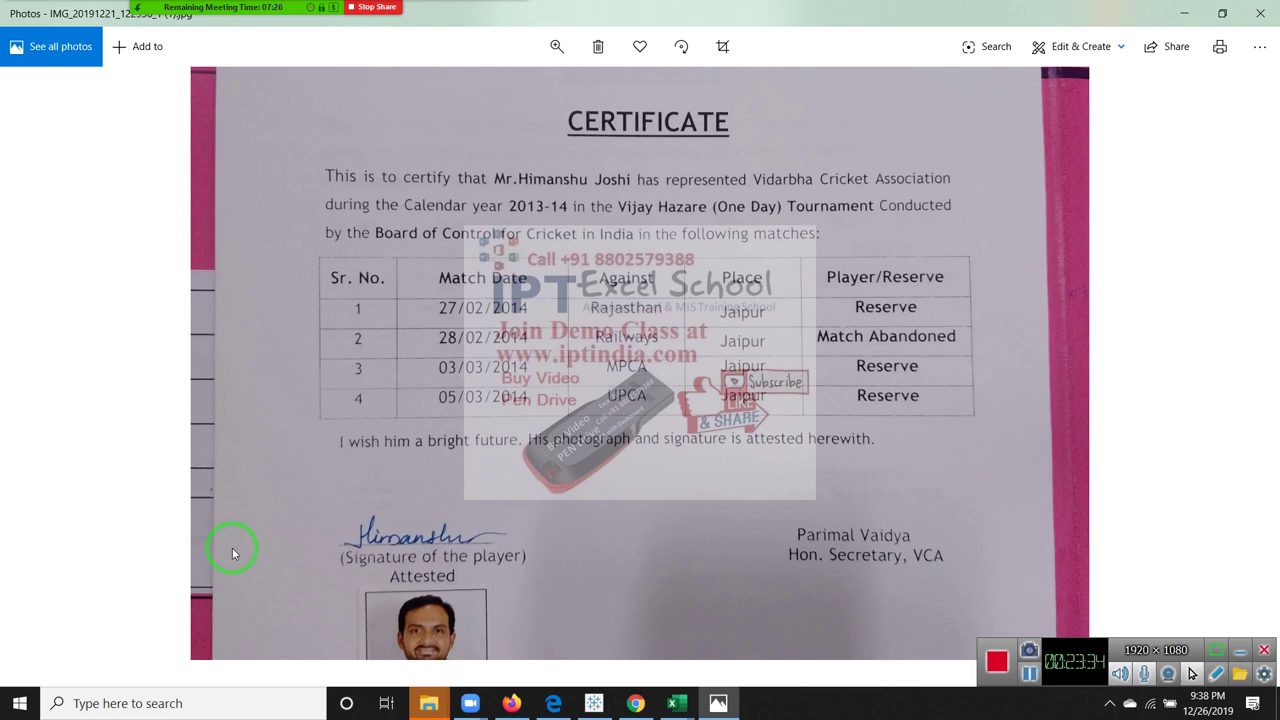
{"action": "key", "text": "alt+Tab"}
{"action": "type", "text": "est"}
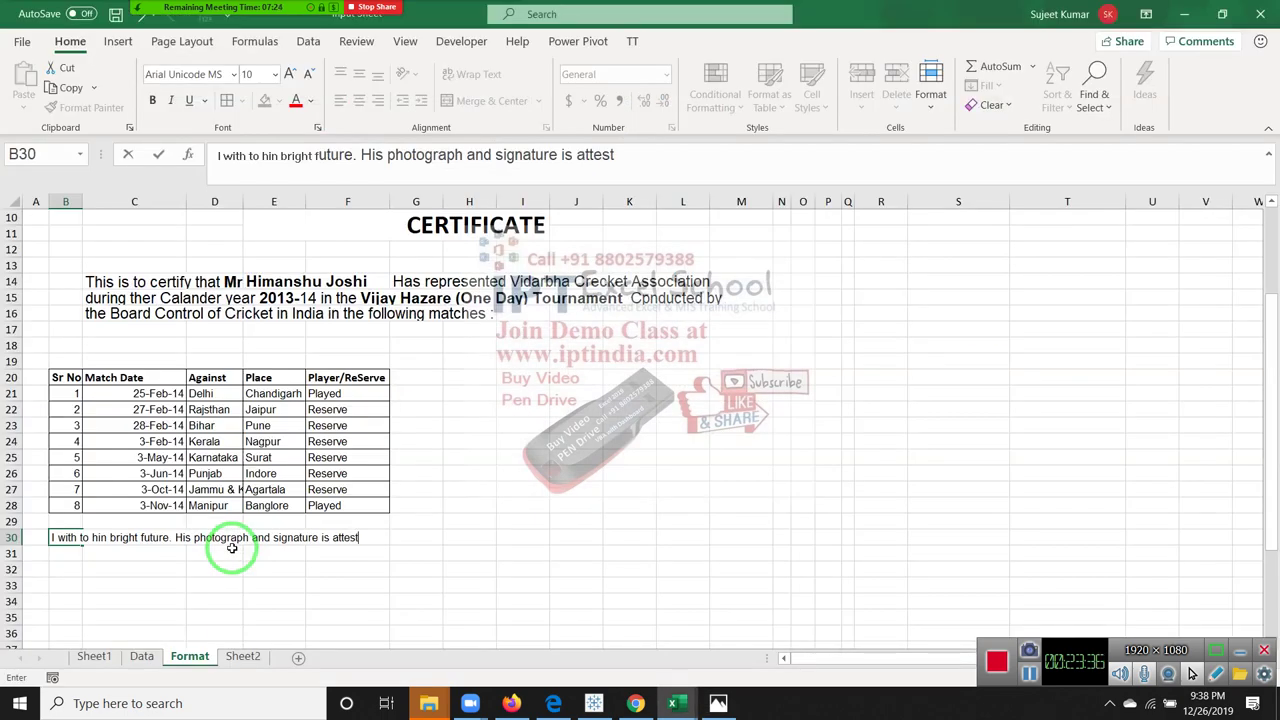
{"action": "type", "text": "ed by"}
{"action": "key", "text": "alt+Tab"}
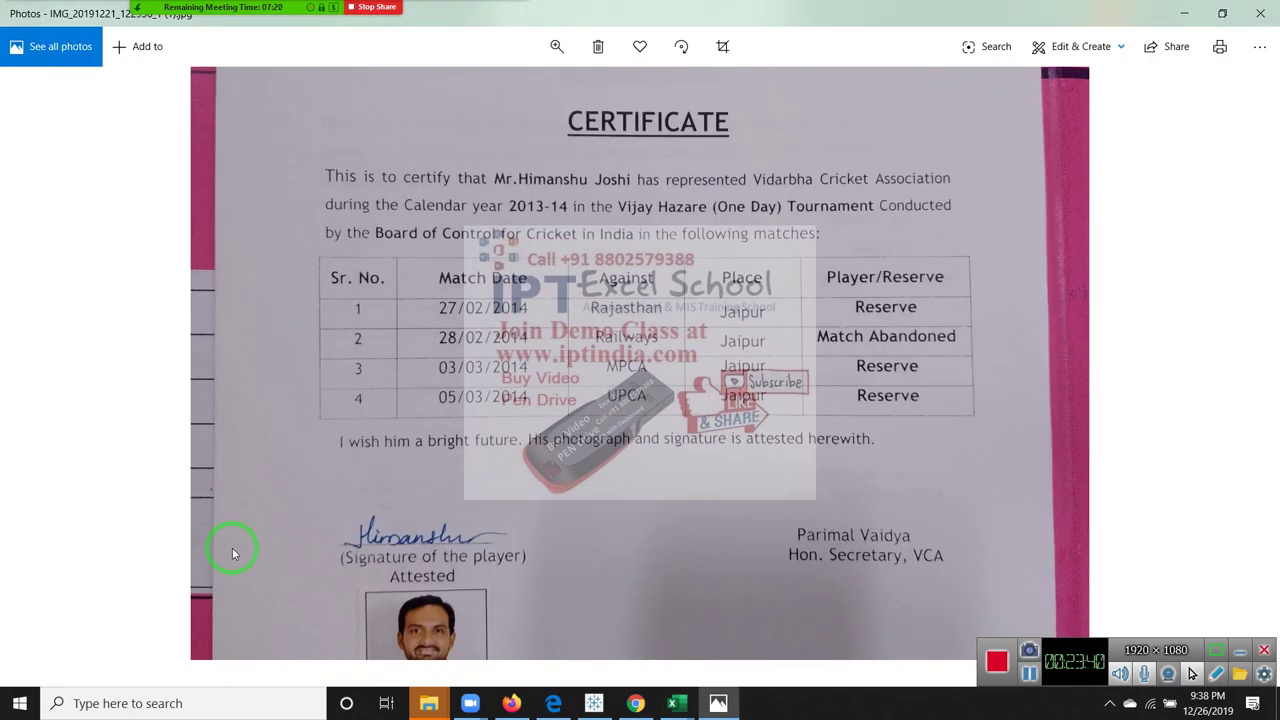
{"action": "key", "text": "alt+Tab"}
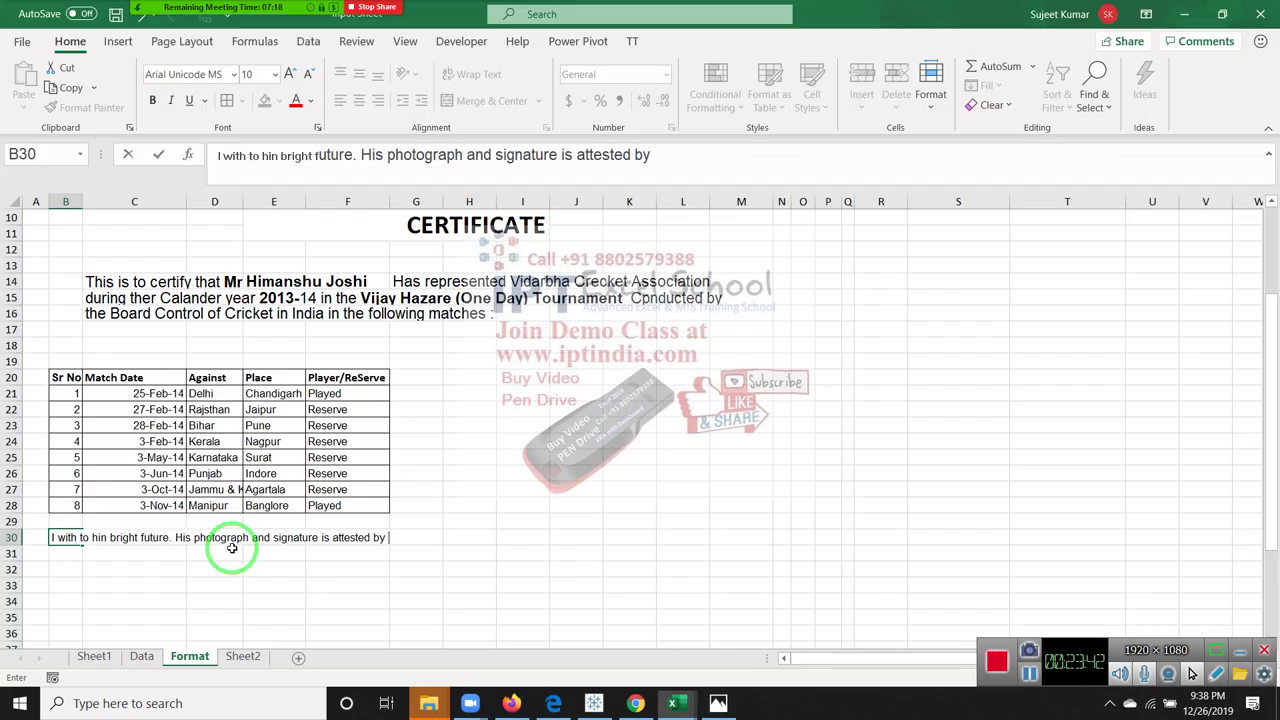
{"action": "key", "text": "BackSpace"}
{"action": "key", "text": "BackSpace"}
{"action": "type", "text": "herew"}
{"action": "type", "text": "ith"}
- Commit the closing sentence and move it from B30 down into B32
{"action": "key", "text": "Return"}
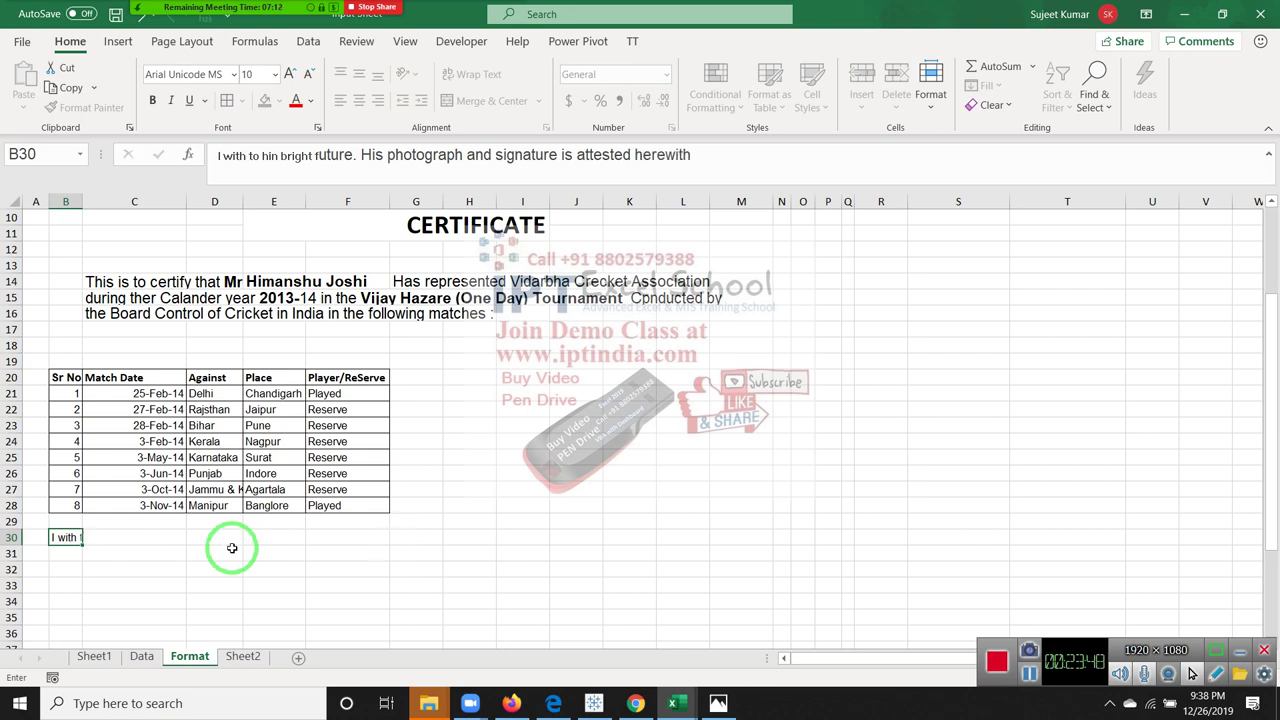
{"action": "key", "text": "Up"}
{"action": "key", "text": "Right"}
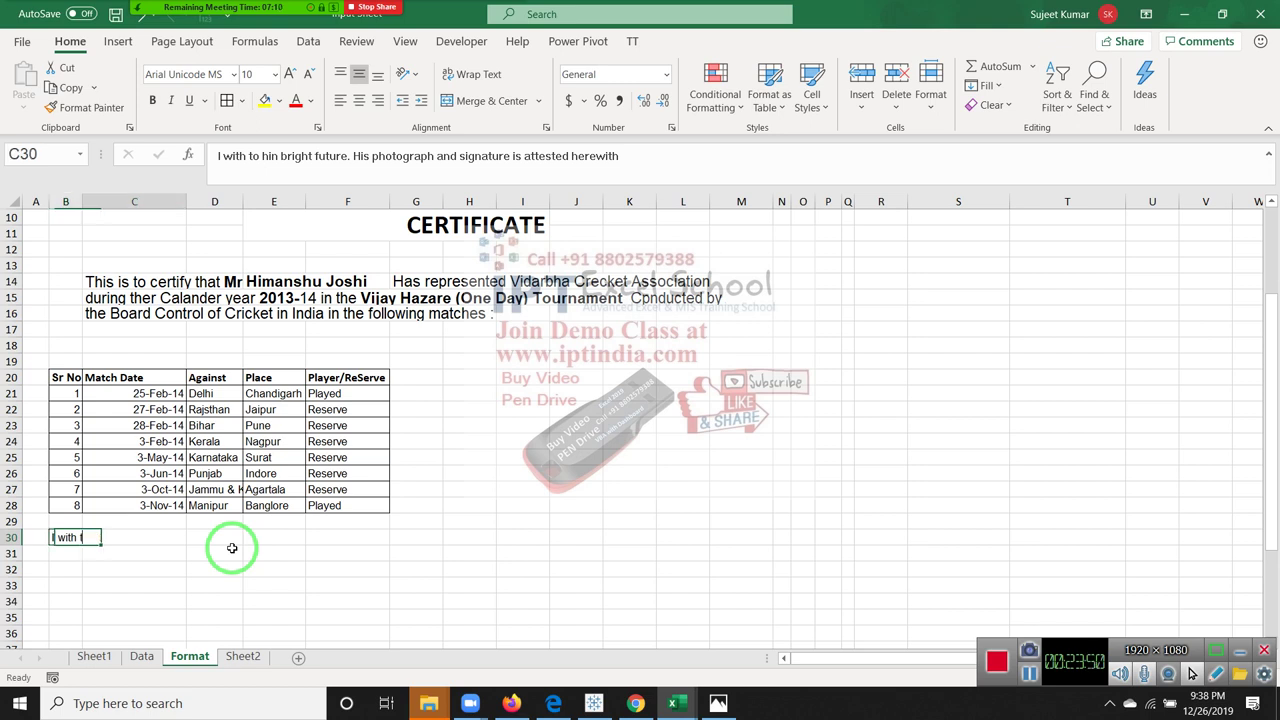
{"action": "key", "text": "Left"}
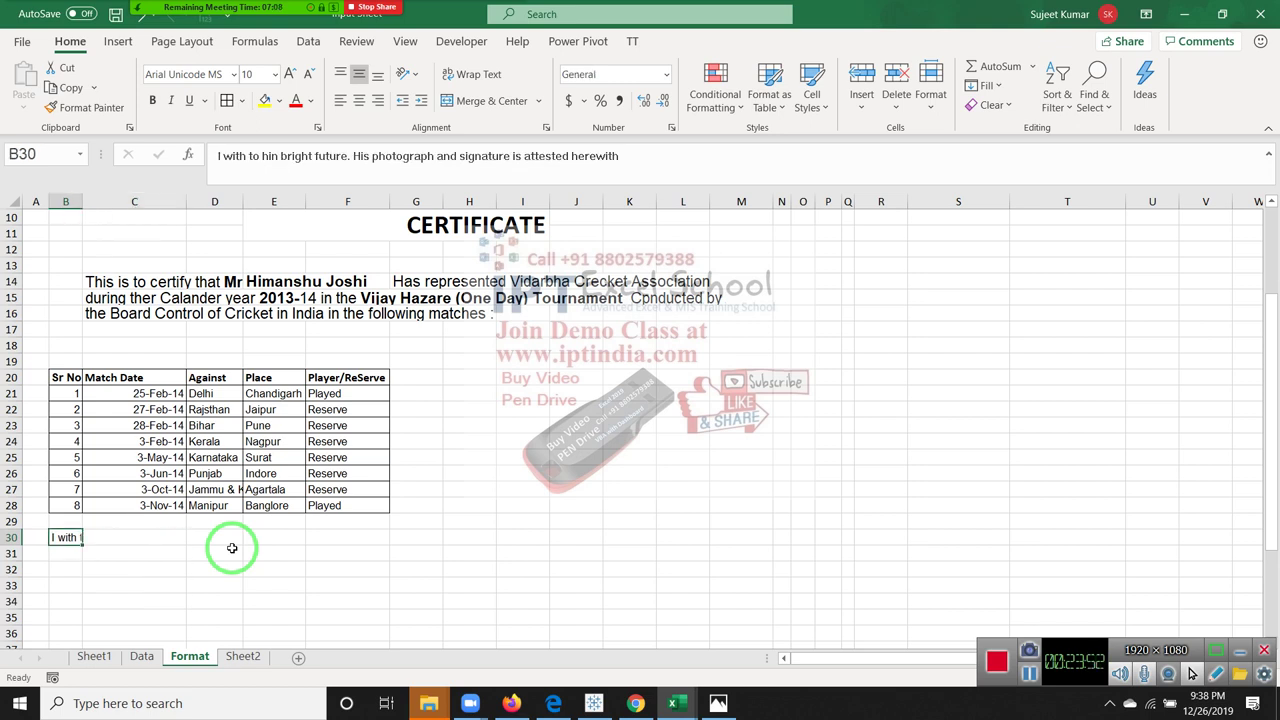
{"action": "key", "text": "Right"}
{"action": "key", "text": "Left"}
{"action": "key", "text": "ctrl+c"}
{"action": "key", "text": "Down"}
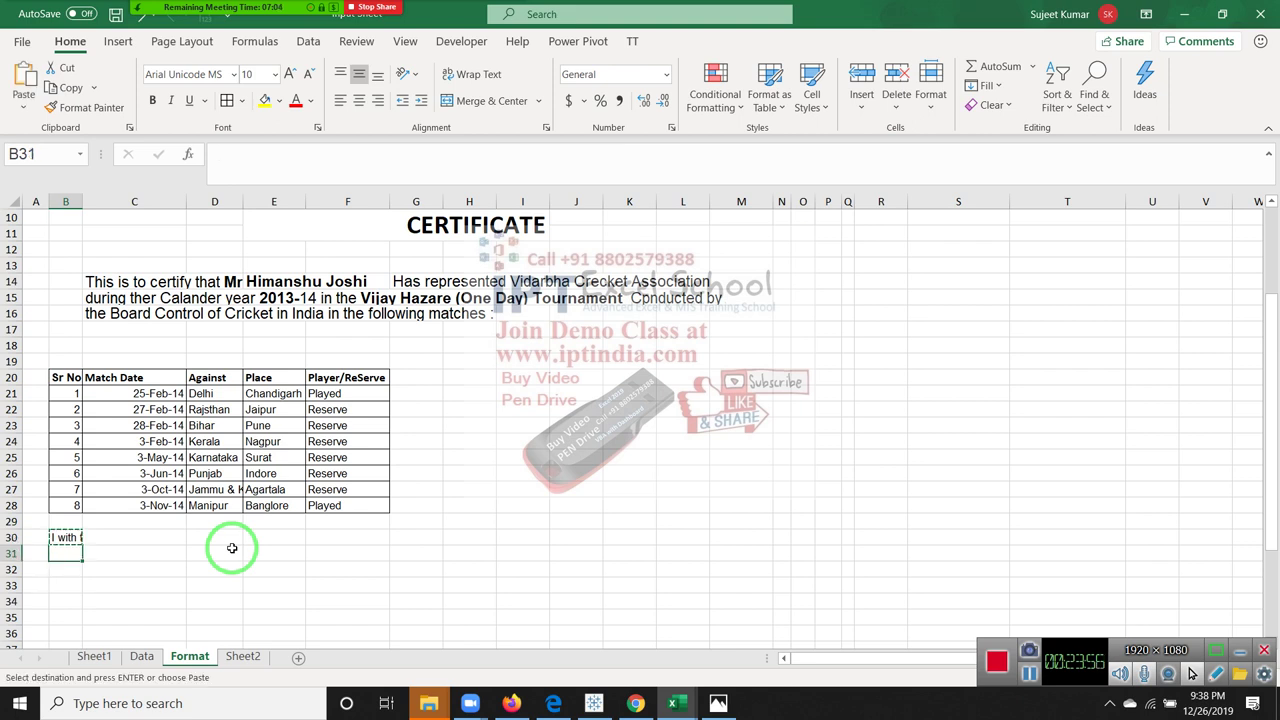
{"action": "key", "text": "Down"}
{"action": "key", "text": "Return"}
- Check the C30 lookup formula and the rows below the table, ending on B32
{"action": "key", "text": "Up"}
{"action": "key", "text": "Up"}
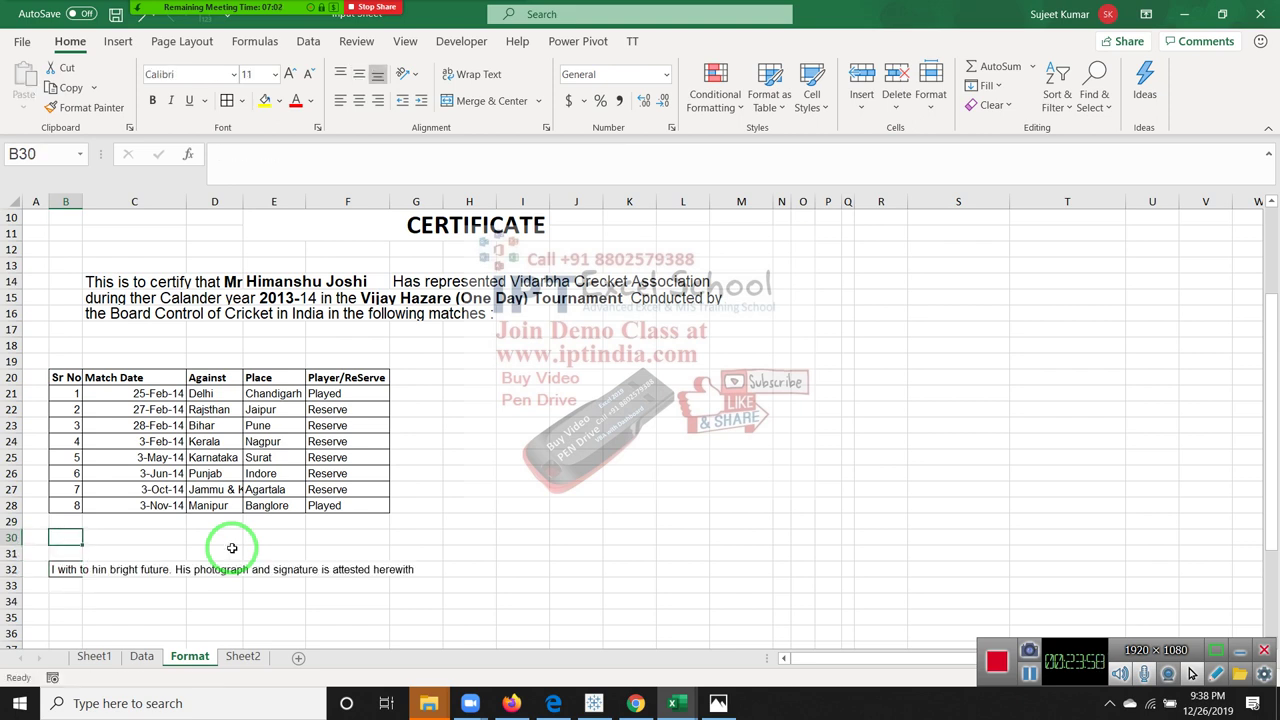
{"action": "key", "text": "Right"}
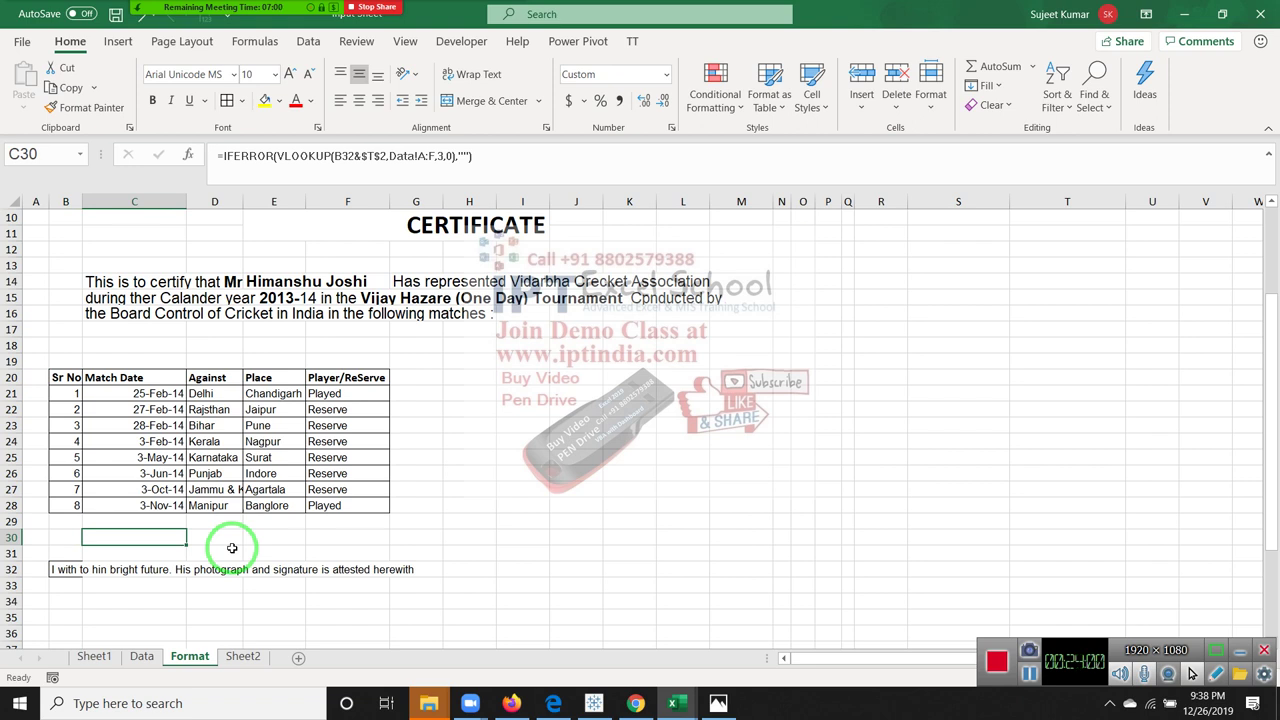
{"action": "key", "text": "Right"}
{"action": "key", "text": "Right"}
{"action": "key", "text": "Right"}
{"action": "key", "text": "Down"}
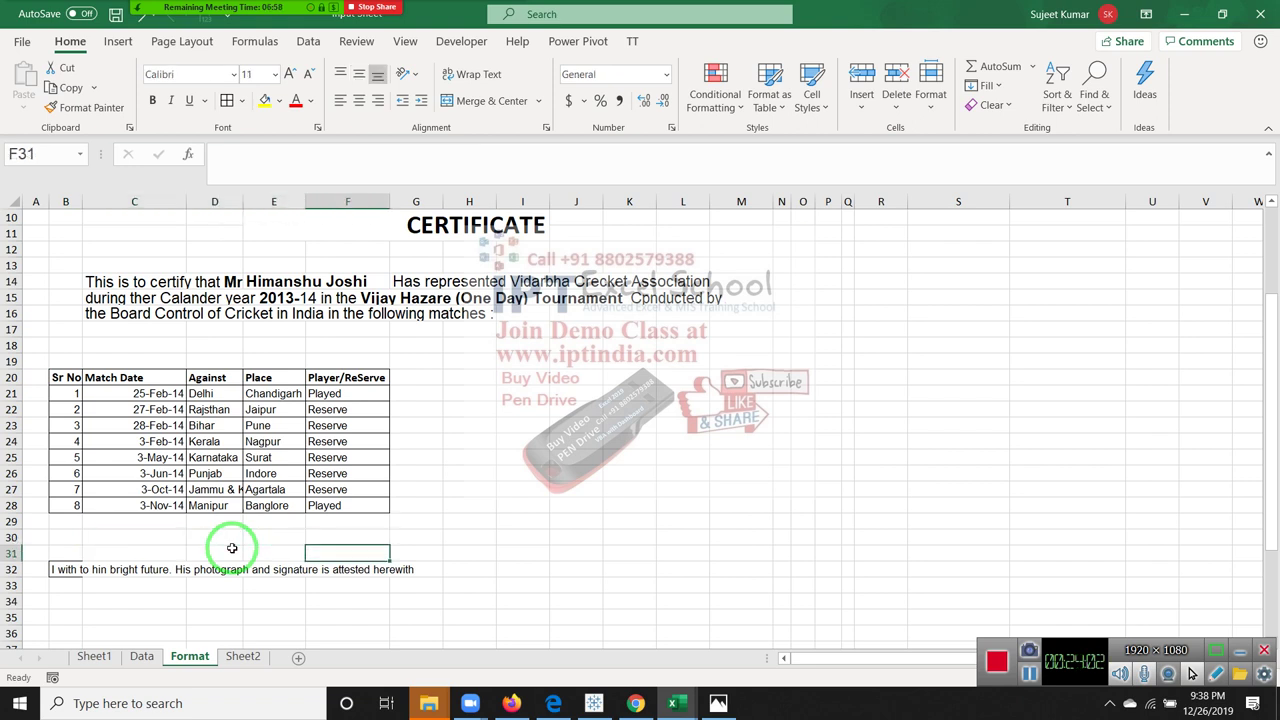
{"action": "key", "text": "Down"}
{"action": "key", "text": "Down"}
{"action": "key", "text": "Down"}
{"action": "key", "text": "Left"}
{"action": "key", "text": "Left"}
{"action": "key", "text": "Left"}
{"action": "key", "text": "Left"}
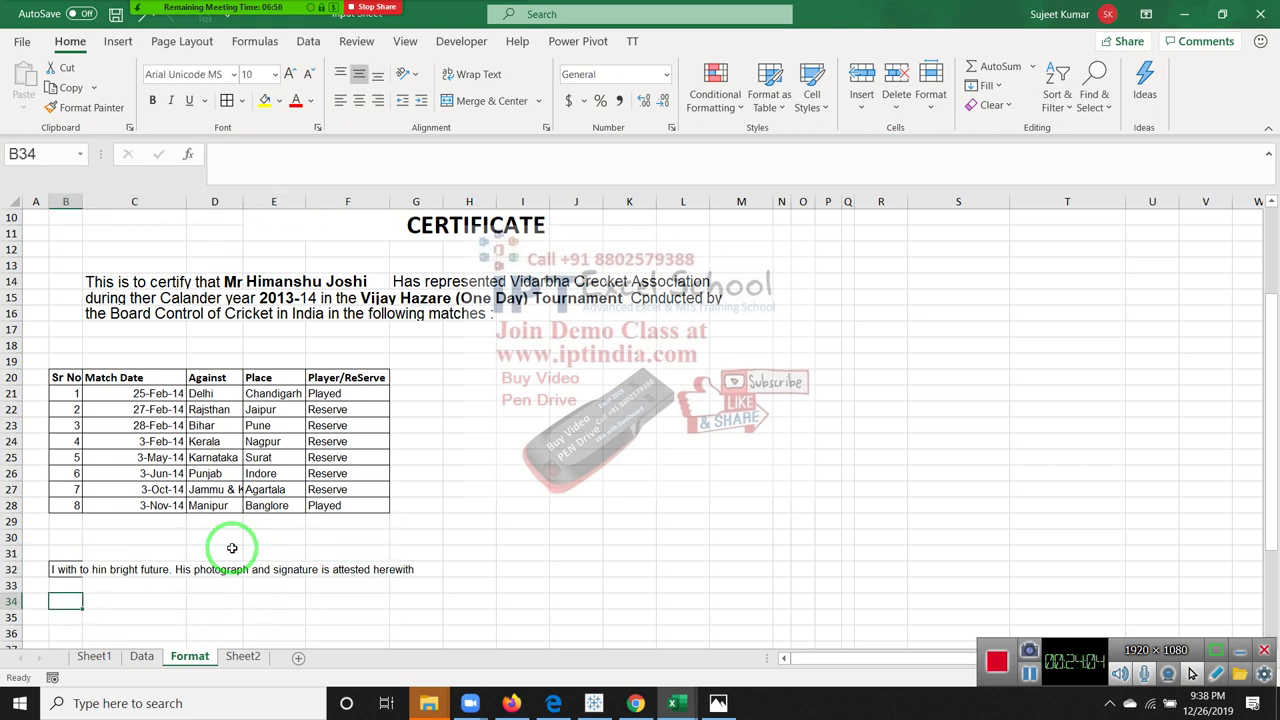
{"action": "key", "text": "Left"}
{"action": "key", "text": "Up"}
{"action": "key", "text": "Up"}
{"action": "key", "text": "Right"}
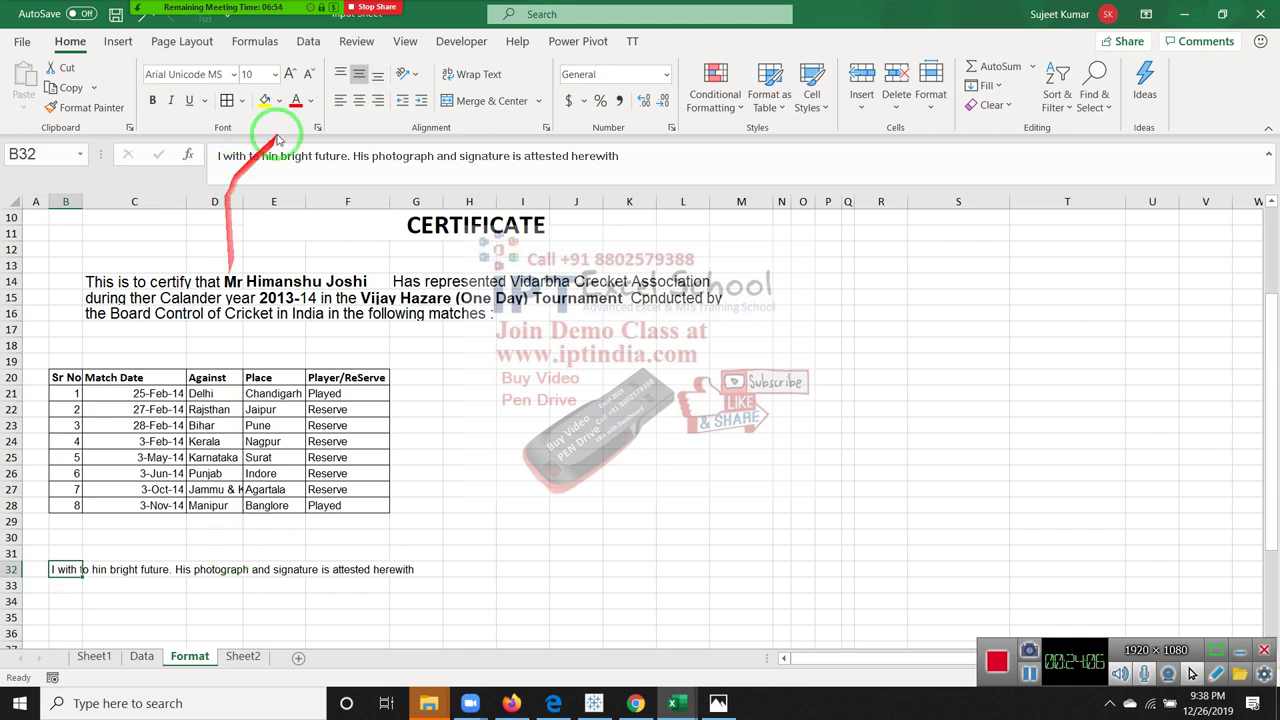
{"action": "left_click", "coordinate": [241, 101]}
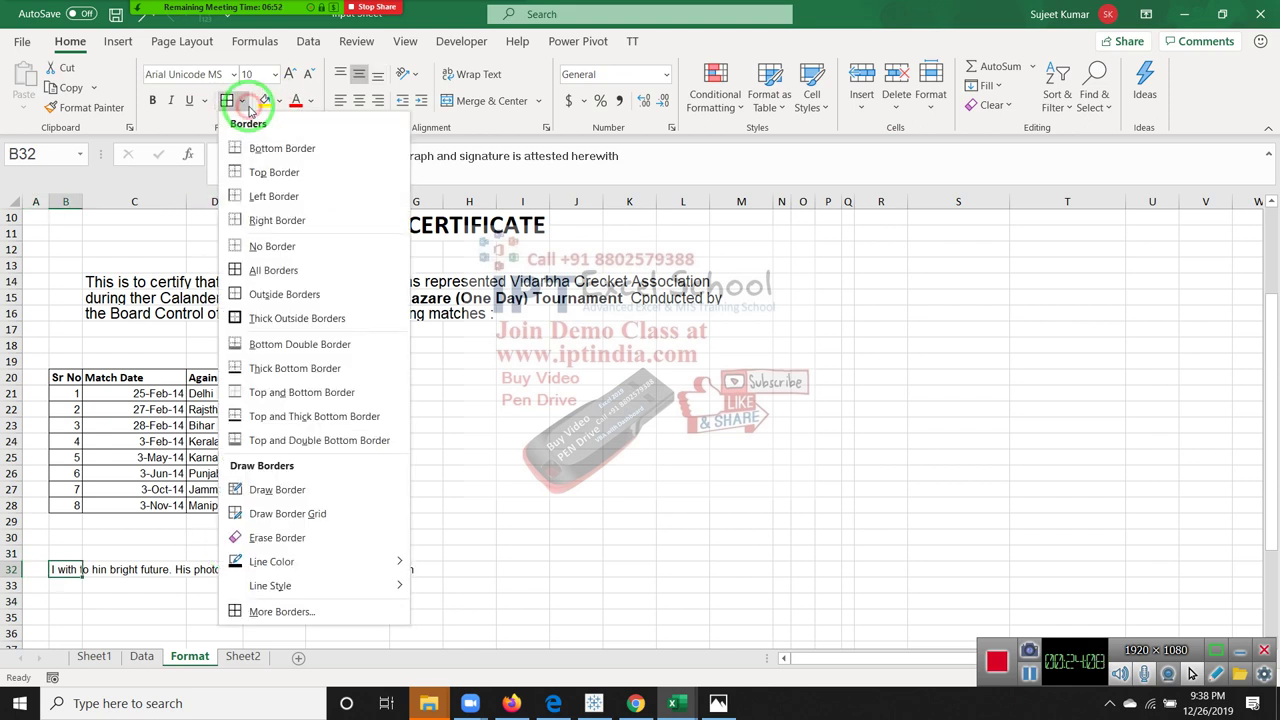
{"action": "left_click", "coordinate": [252, 246]}
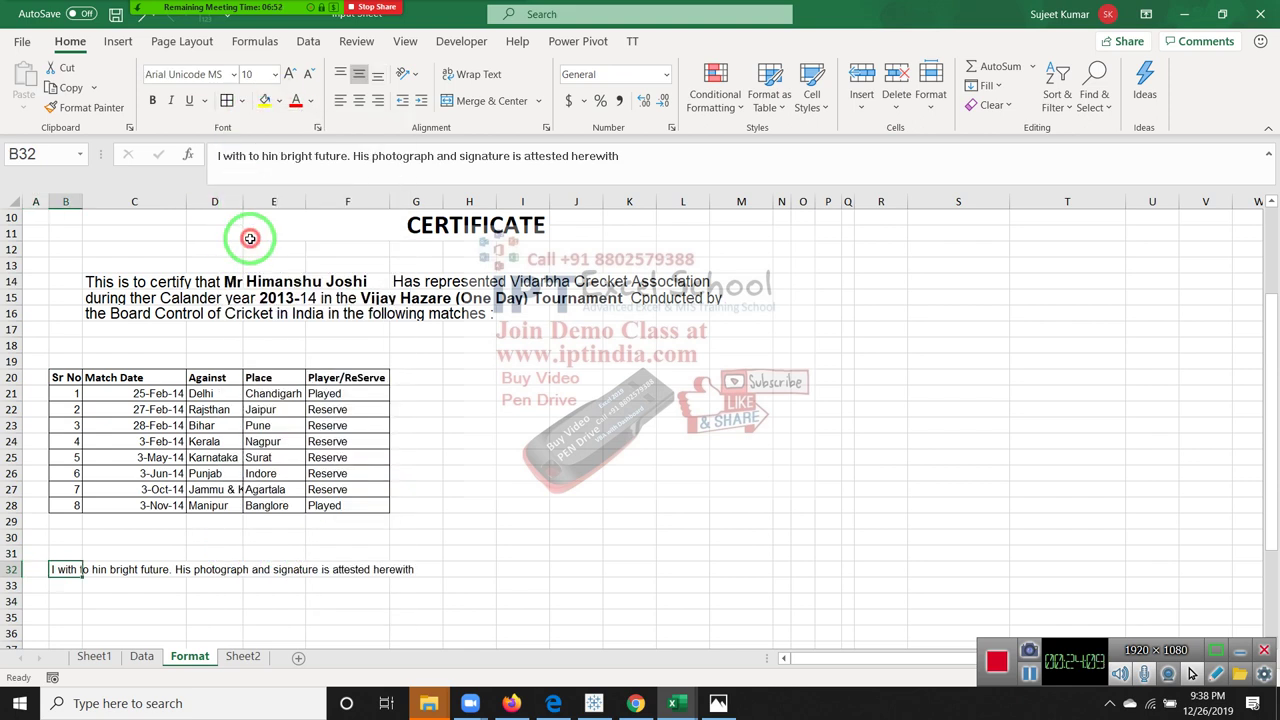
{"action": "left_click", "coordinate": [530, 518]}
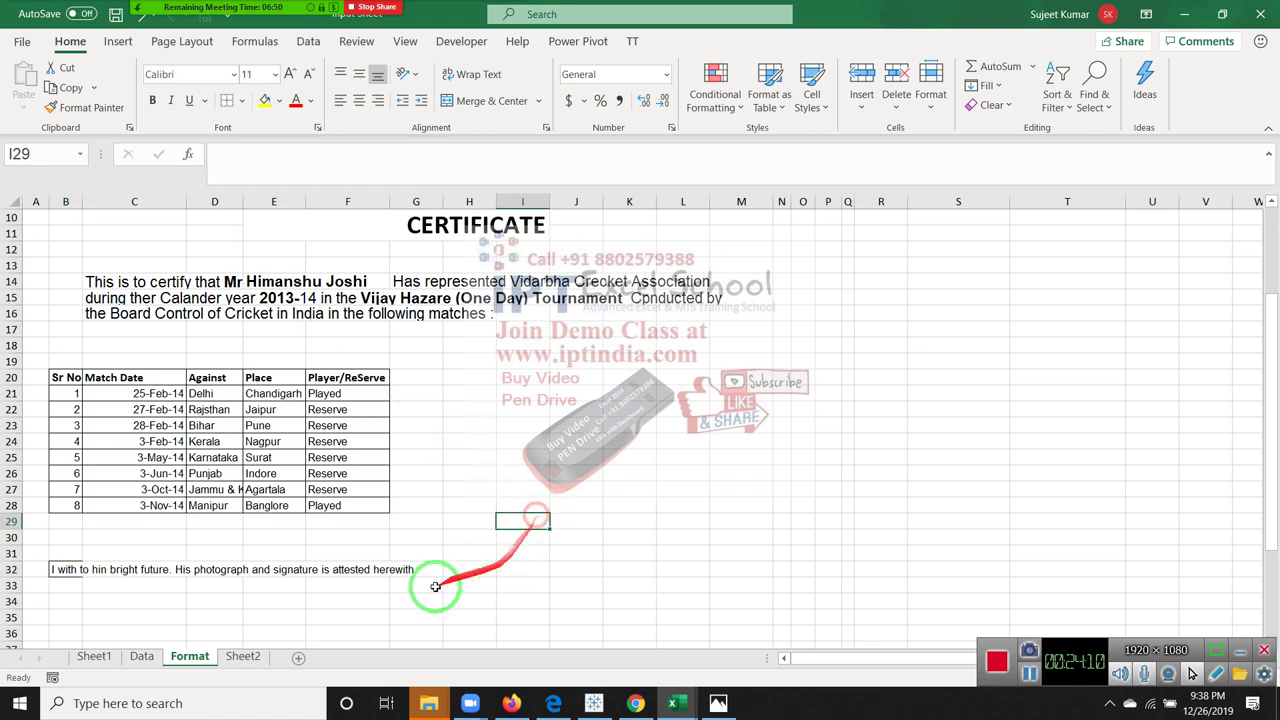
{"action": "left_click", "coordinate": [58, 571]}
{"action": "left_click", "coordinate": [241, 101]}
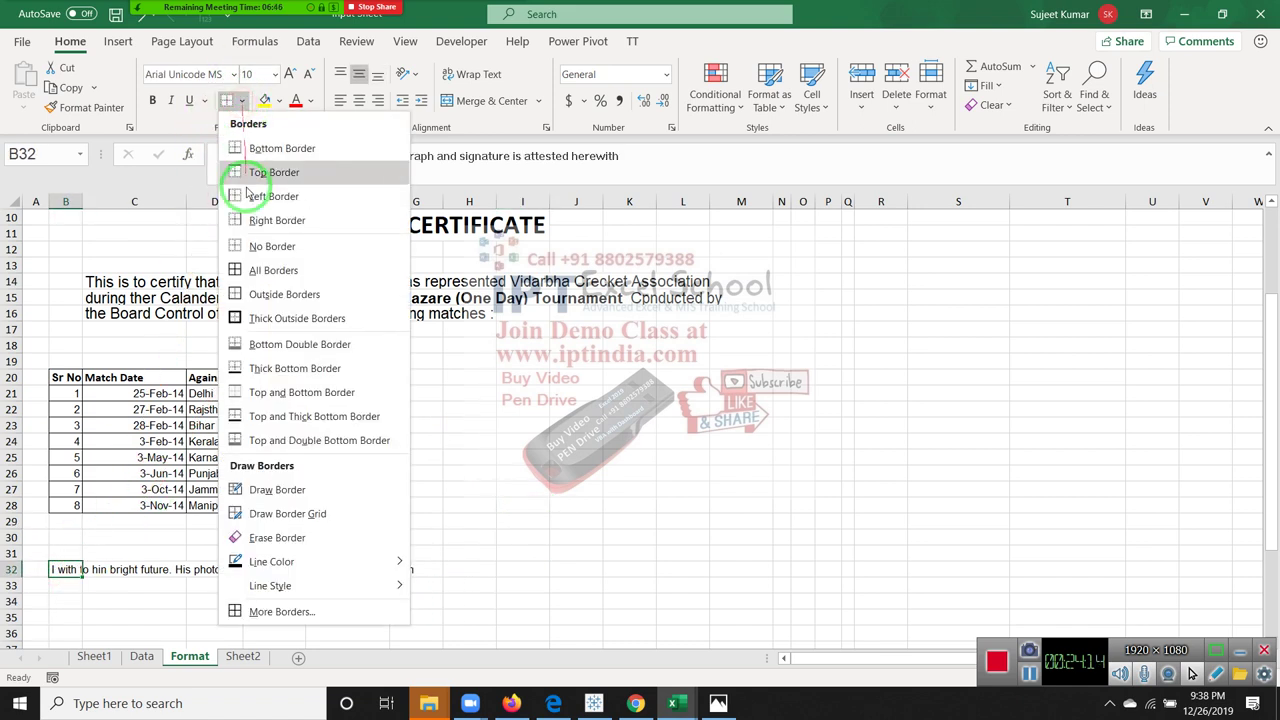
{"action": "left_click", "coordinate": [252, 247]}
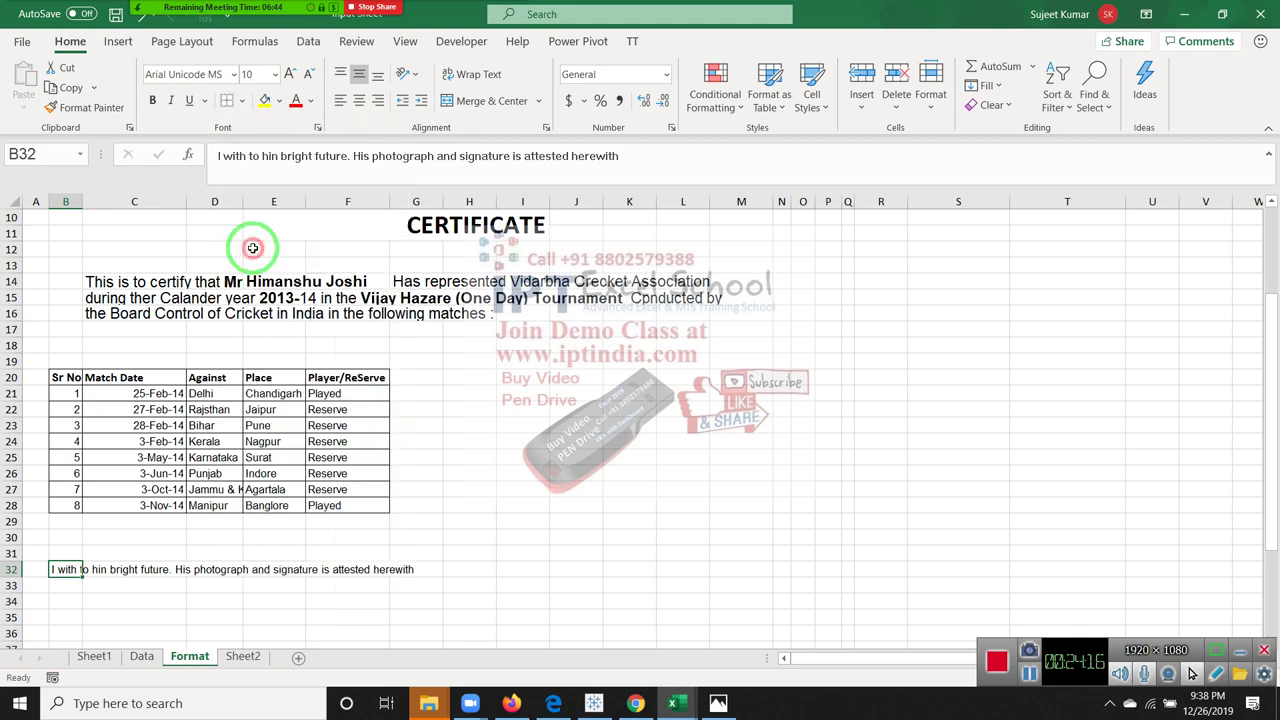
{"action": "left_click", "coordinate": [431, 531]}
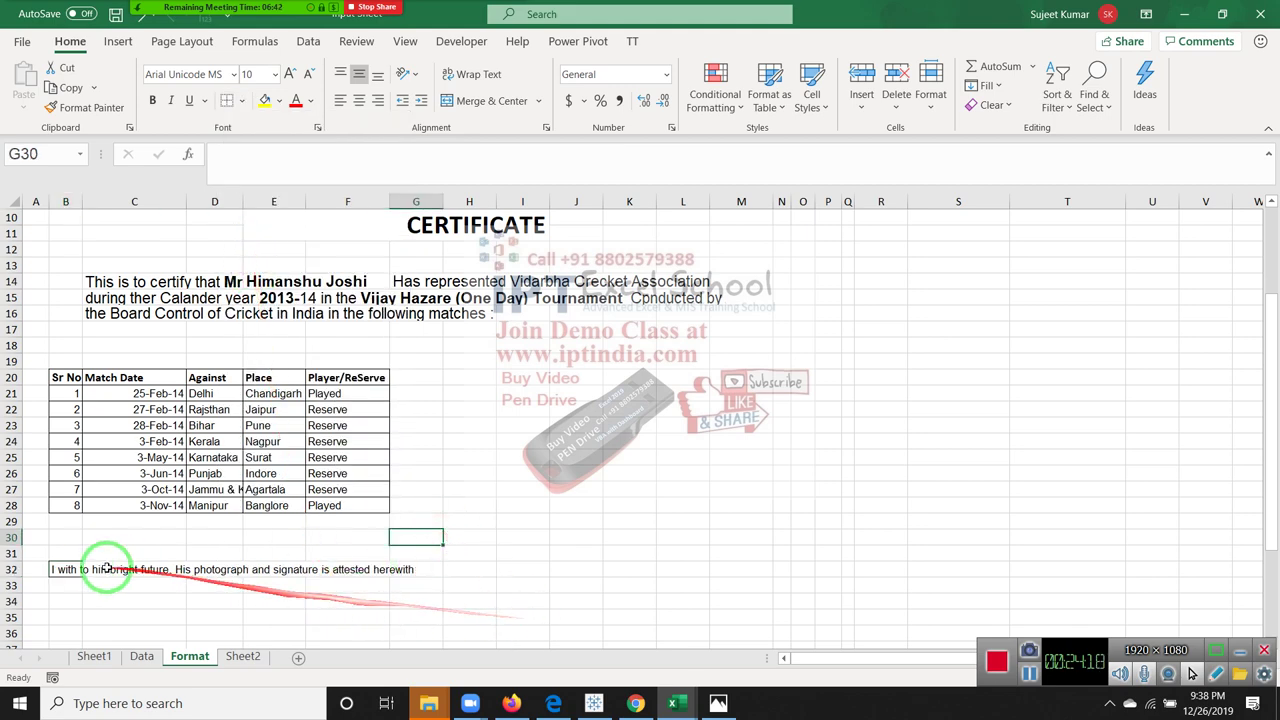
{"action": "left_click", "coordinate": [65, 566]}
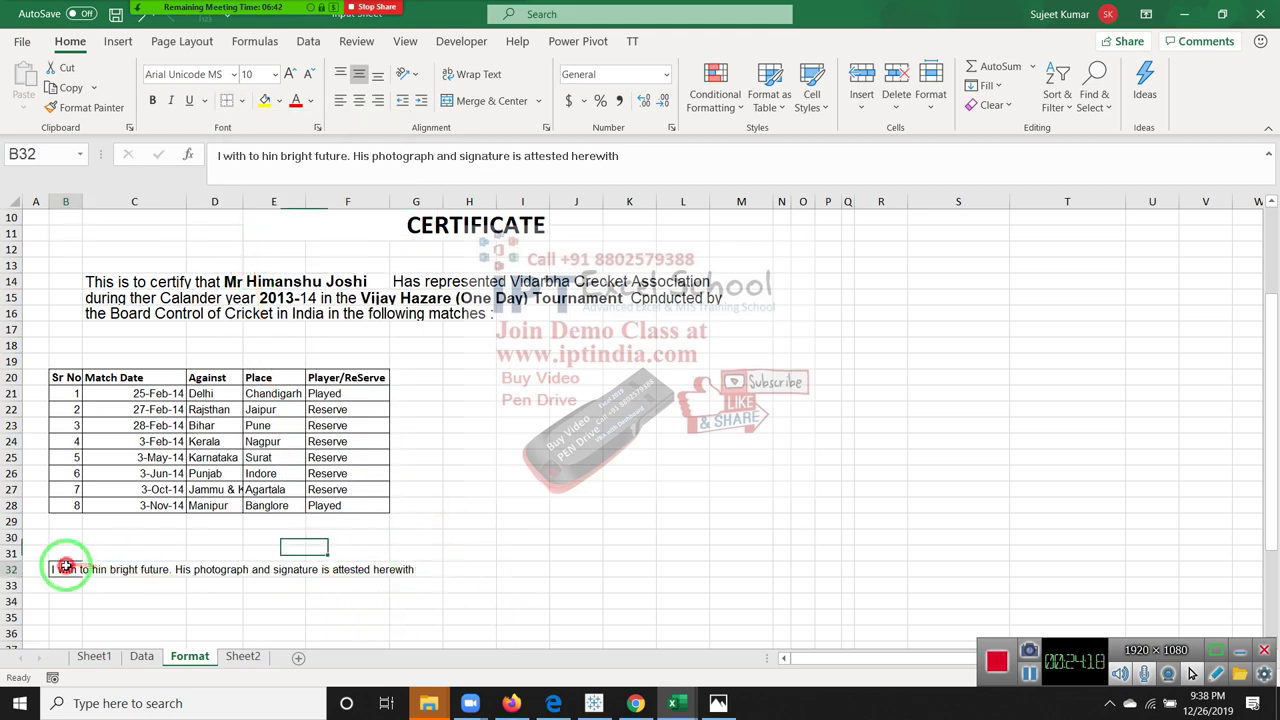
{"action": "left_click", "coordinate": [715, 92]}
{"action": "mouse_move", "coordinate": [806, 356]}
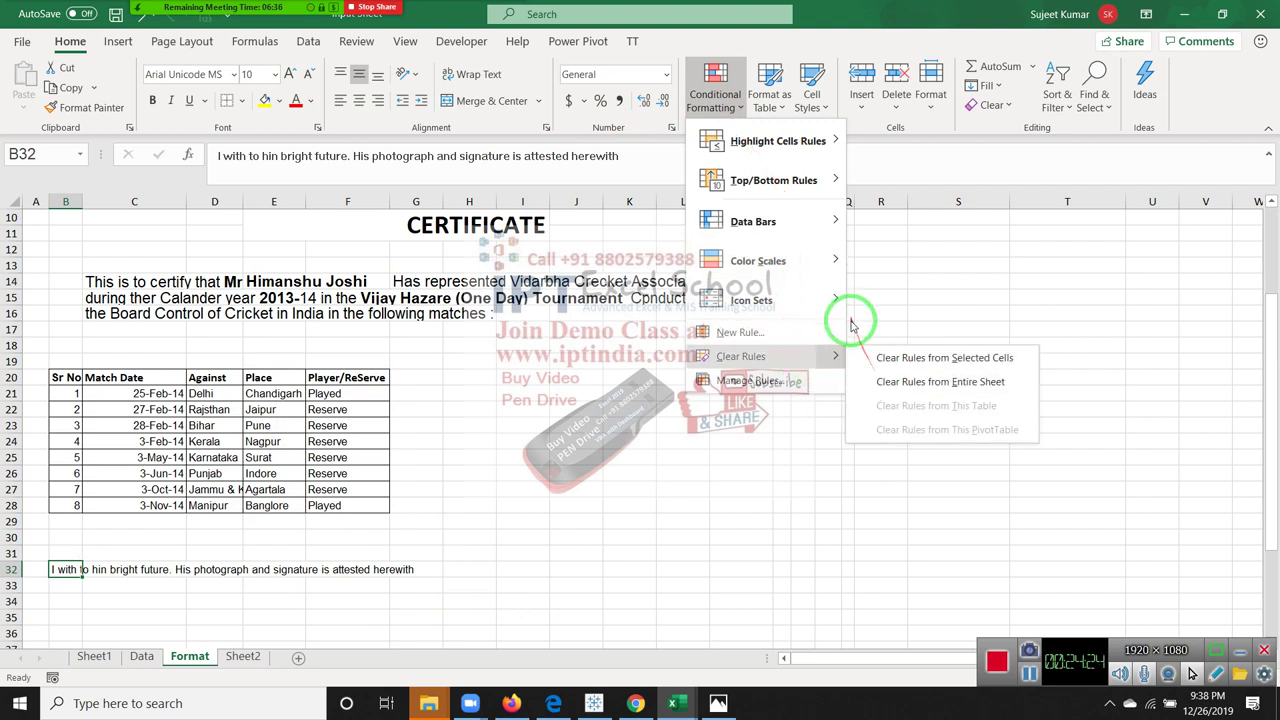
{"action": "left_click", "coordinate": [887, 360]}
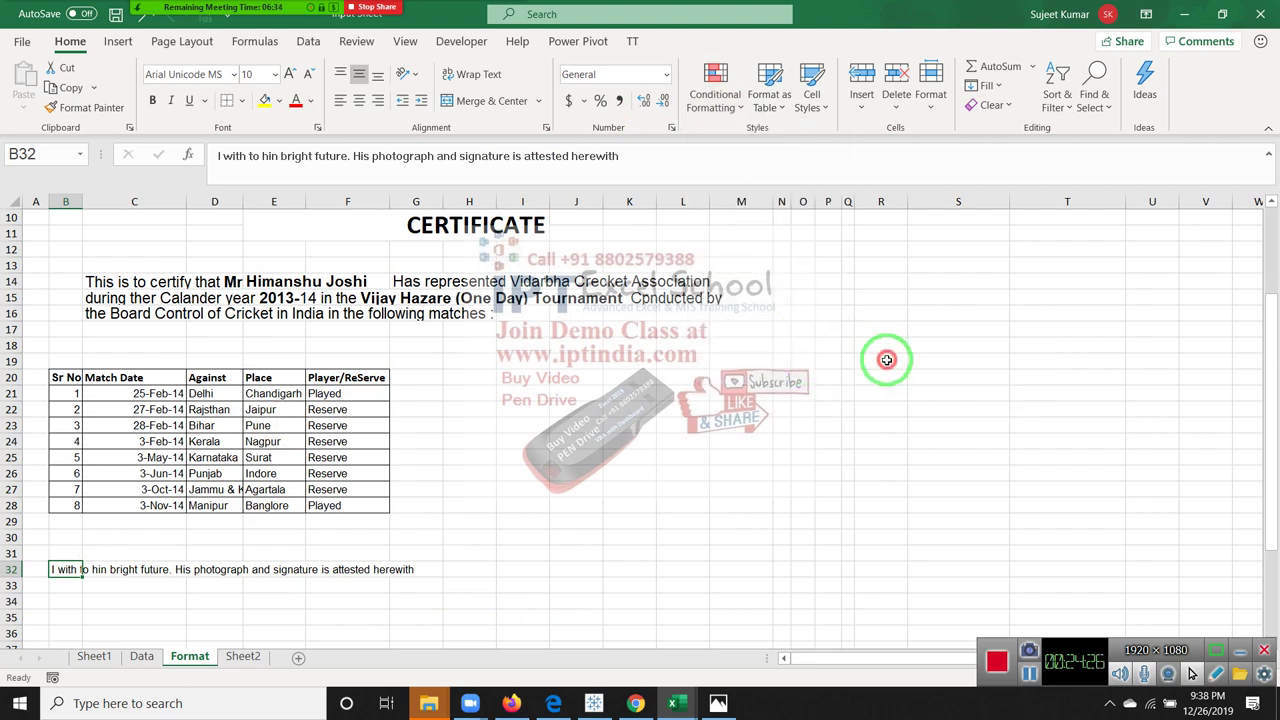
{"action": "left_click", "coordinate": [690, 455]}
{"action": "scroll", "coordinate": [663, 451], "scroll_direction": "down", "scroll_amount": 3}
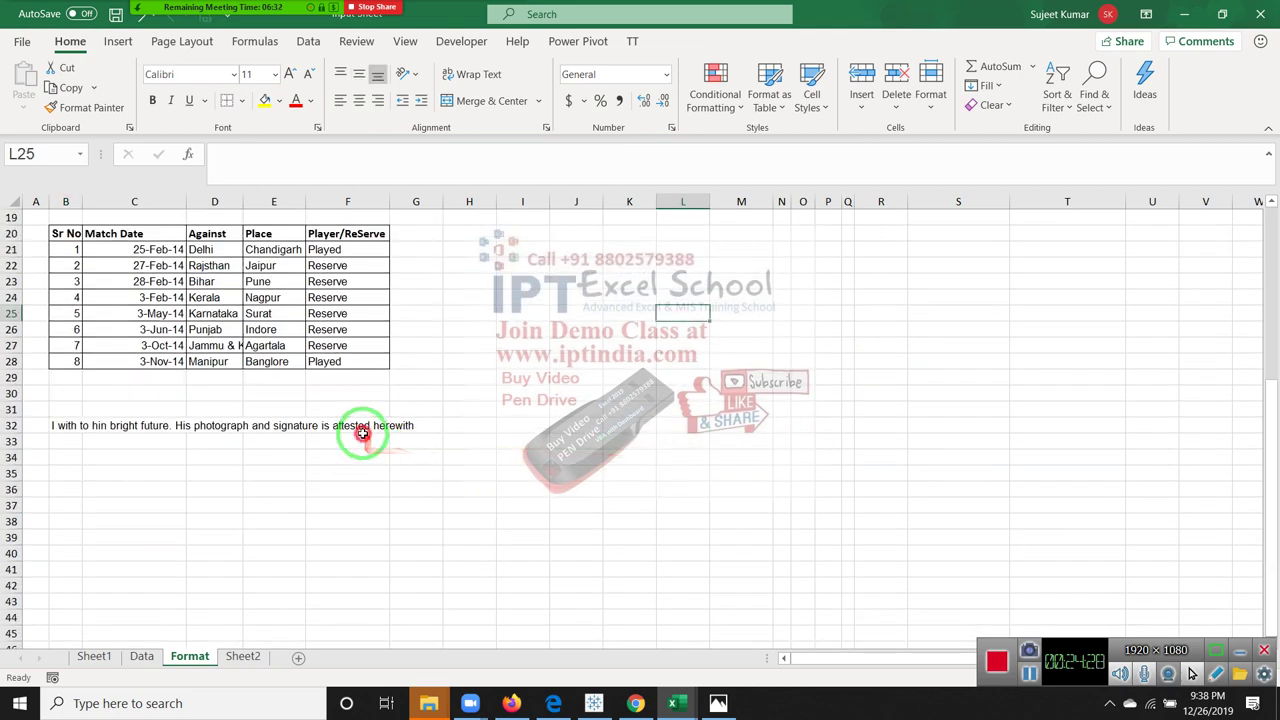
- Start the signature line in C37 with 'Si', comparing against the certificate photo
{"action": "left_click", "coordinate": [352, 442]}
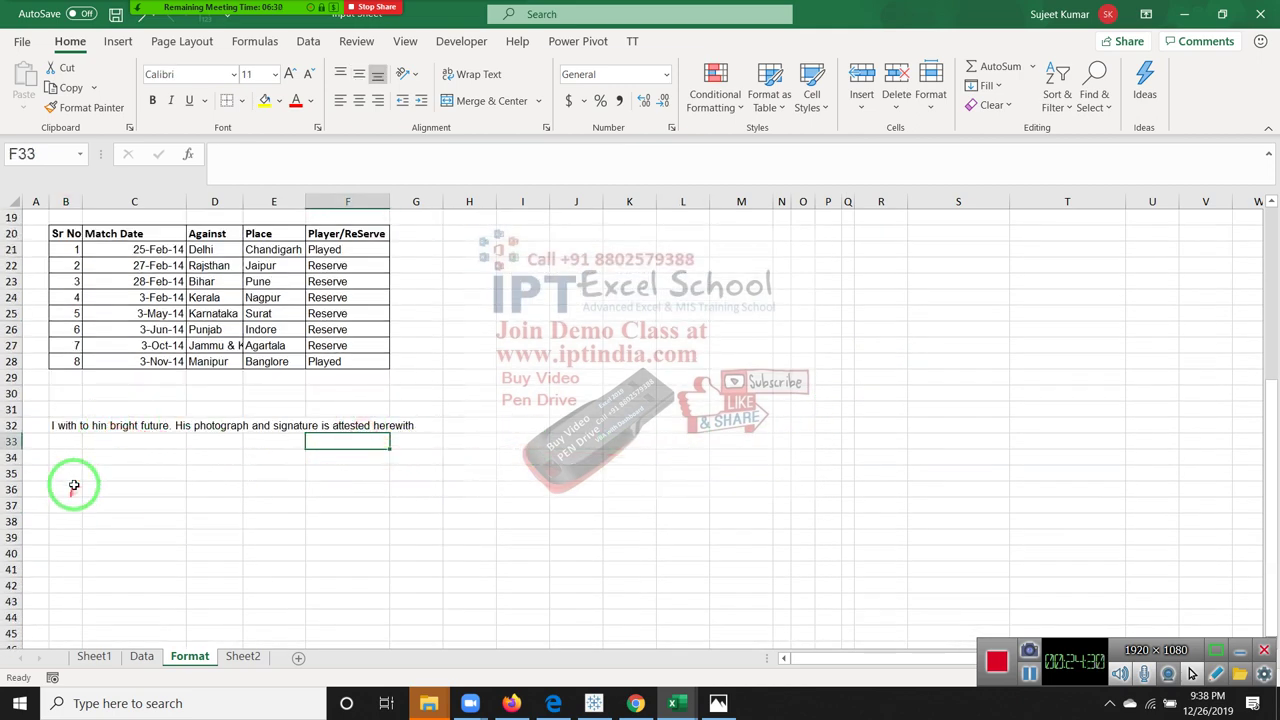
{"action": "key", "text": "alt+Tab"}
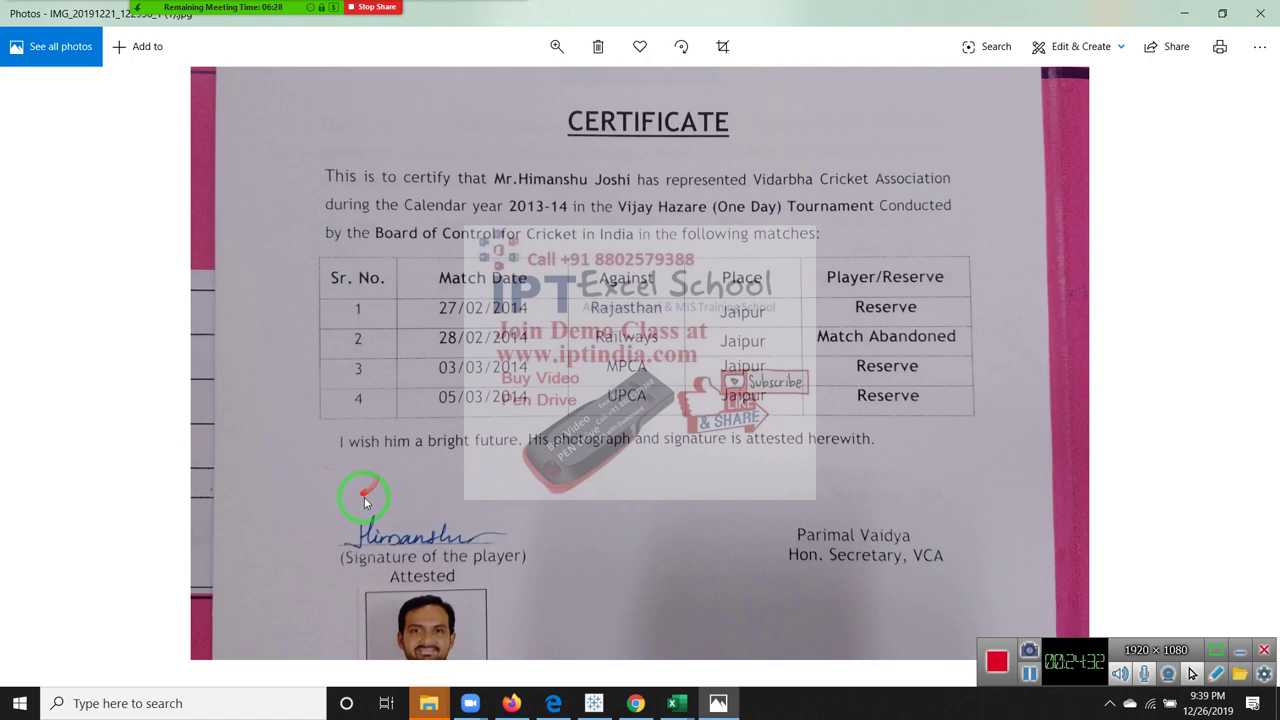
{"action": "key", "text": "alt+Tab"}
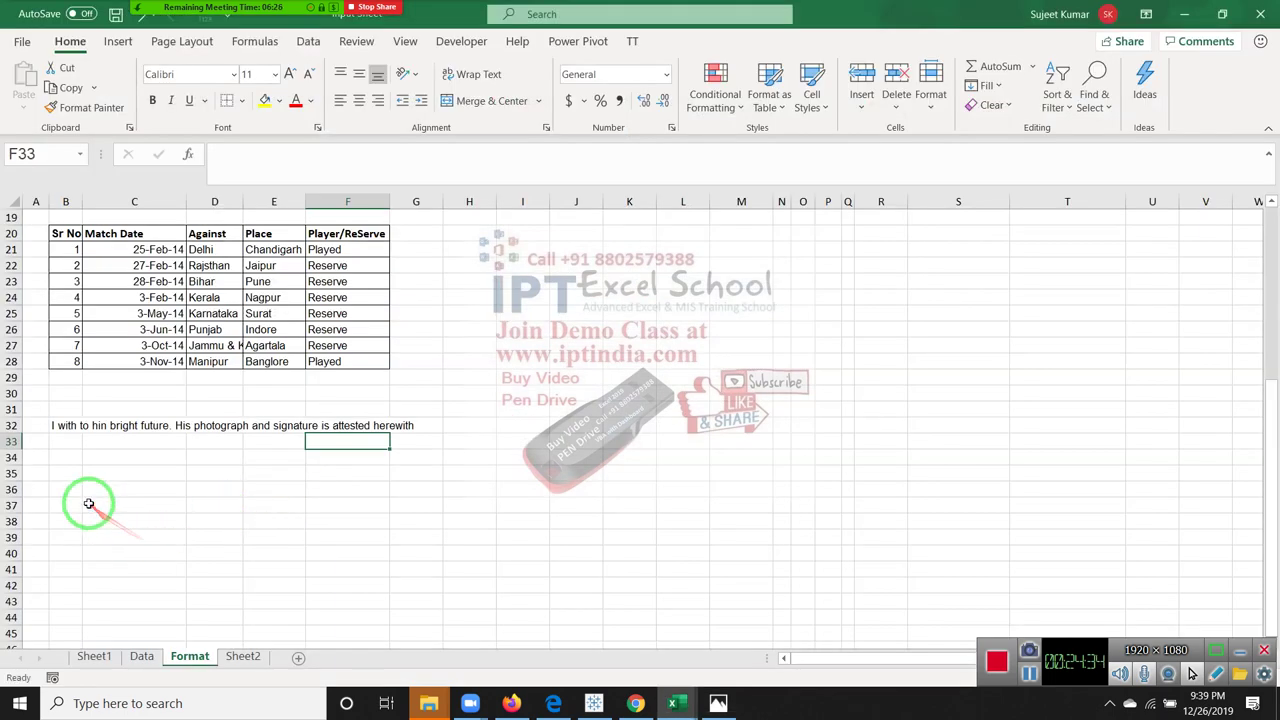
{"action": "left_click", "coordinate": [104, 500]}
{"action": "type", "text": "Si"}
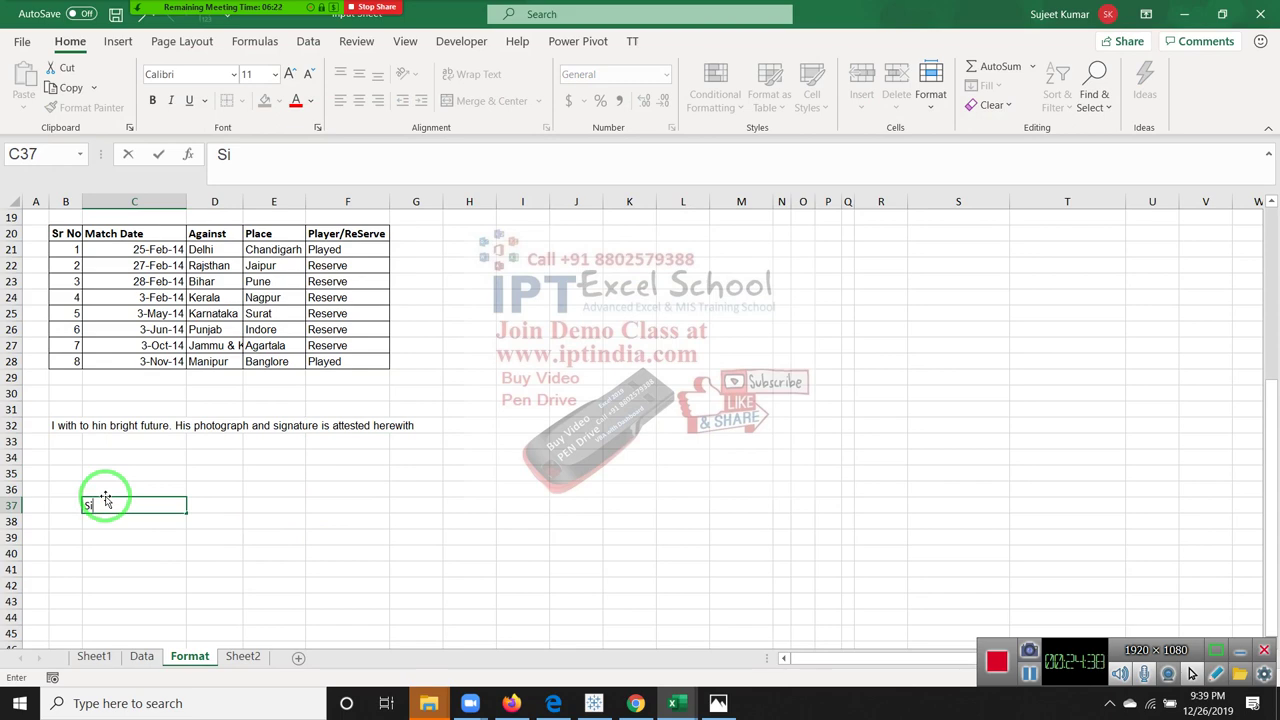
{"action": "key", "text": "alt+Tab"}
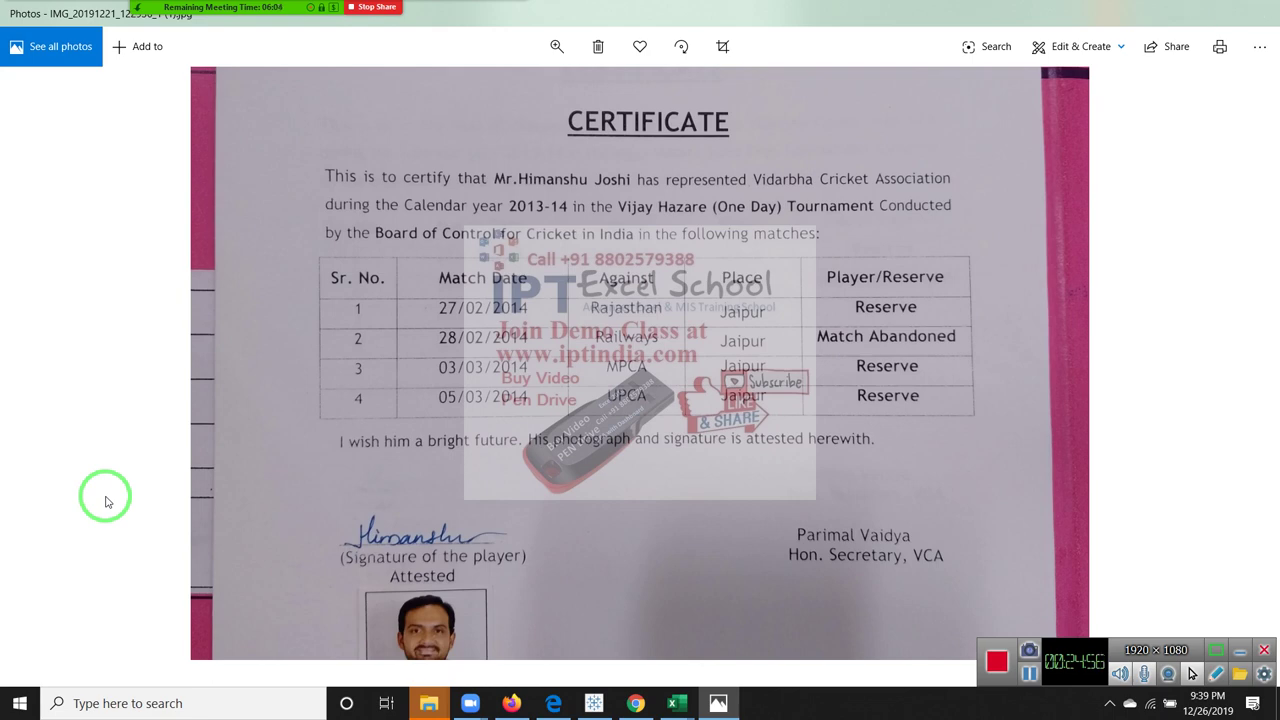
- Enter '(Signature of Player)' in C37, checking the wording against the original certificate
{"action": "key", "text": "alt+Tab"}
{"action": "key", "text": "BackSpace"}
{"action": "key", "text": "BackSpace"}
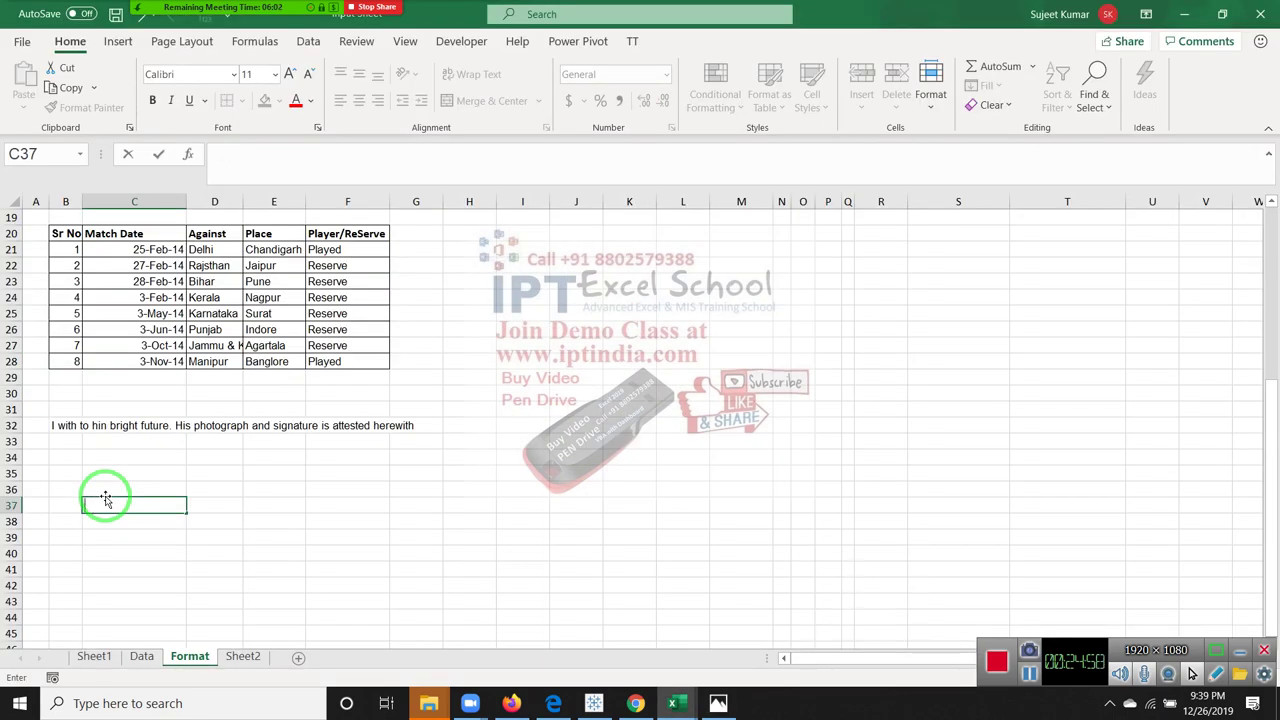
{"action": "type", "text": "Si"}
{"action": "key", "text": "alt+Tab"}
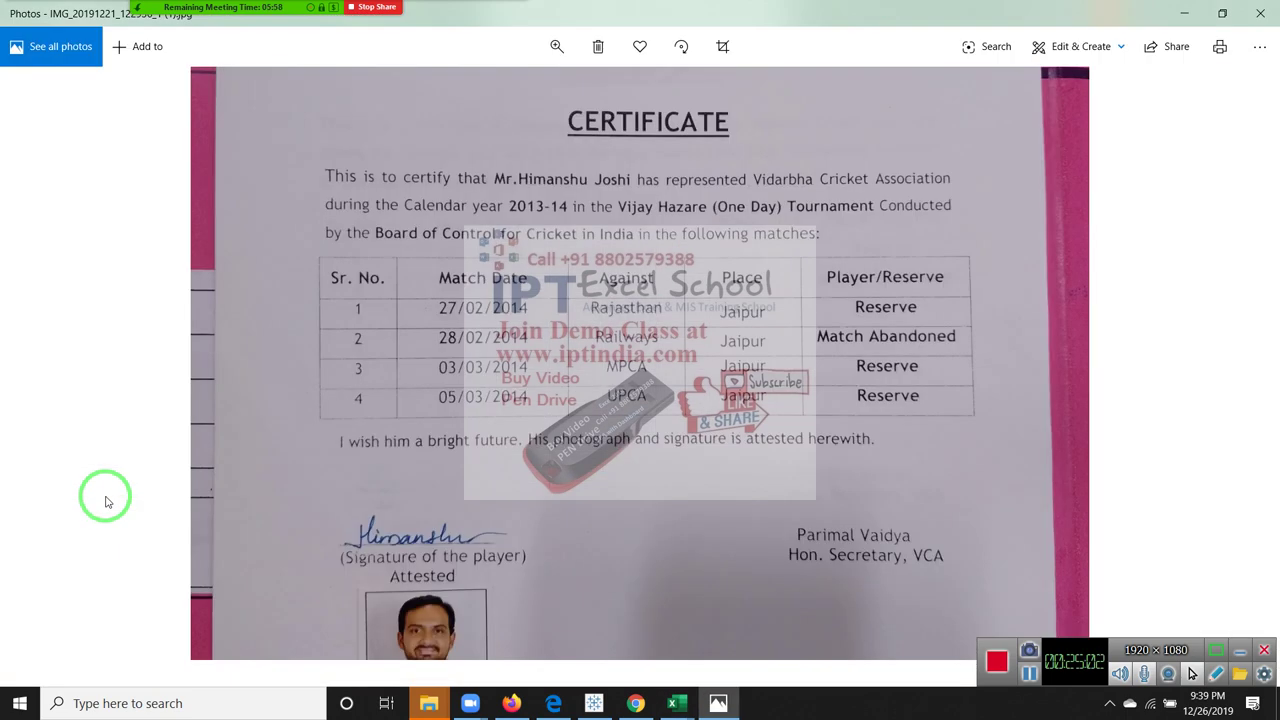
{"action": "key", "text": "alt+Tab"}
{"action": "type", "text": "gn"}
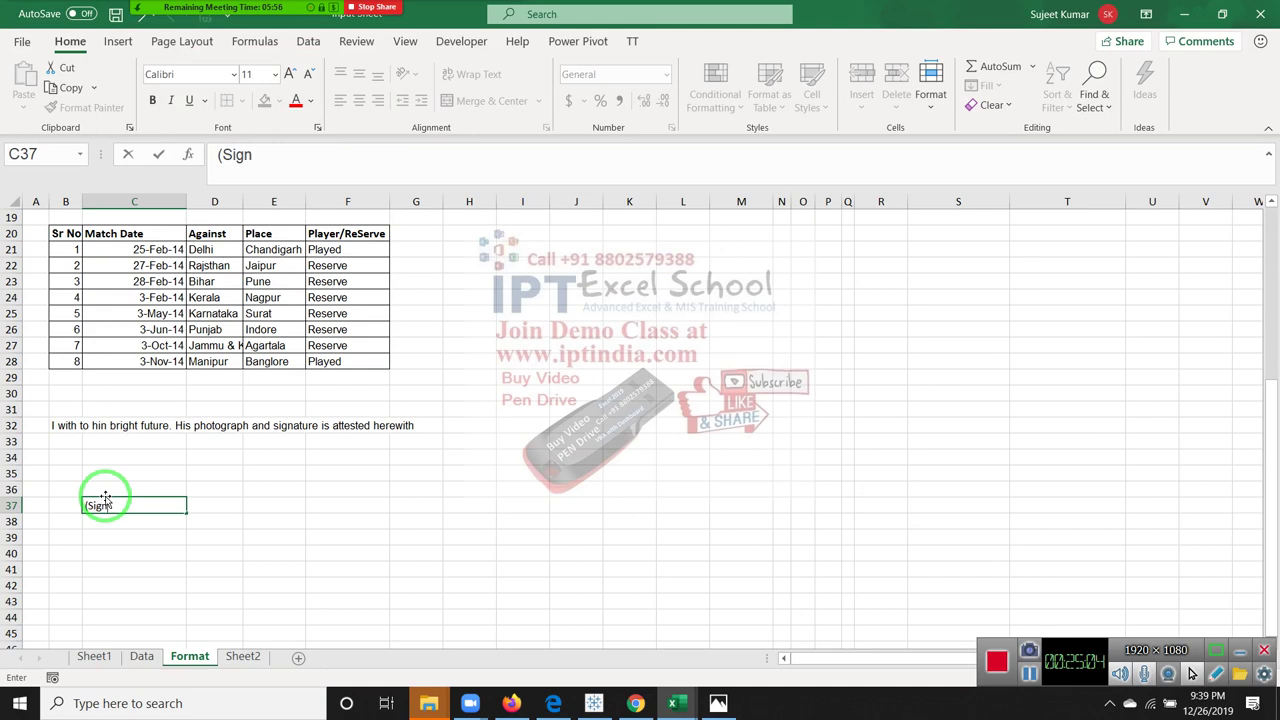
{"action": "type", "text": "ature"}
{"action": "key", "text": "alt+Tab"}
{"action": "key", "text": "alt+Tab"}
{"action": "type", "text": "of"}
{"action": "key", "text": "alt+Tab"}
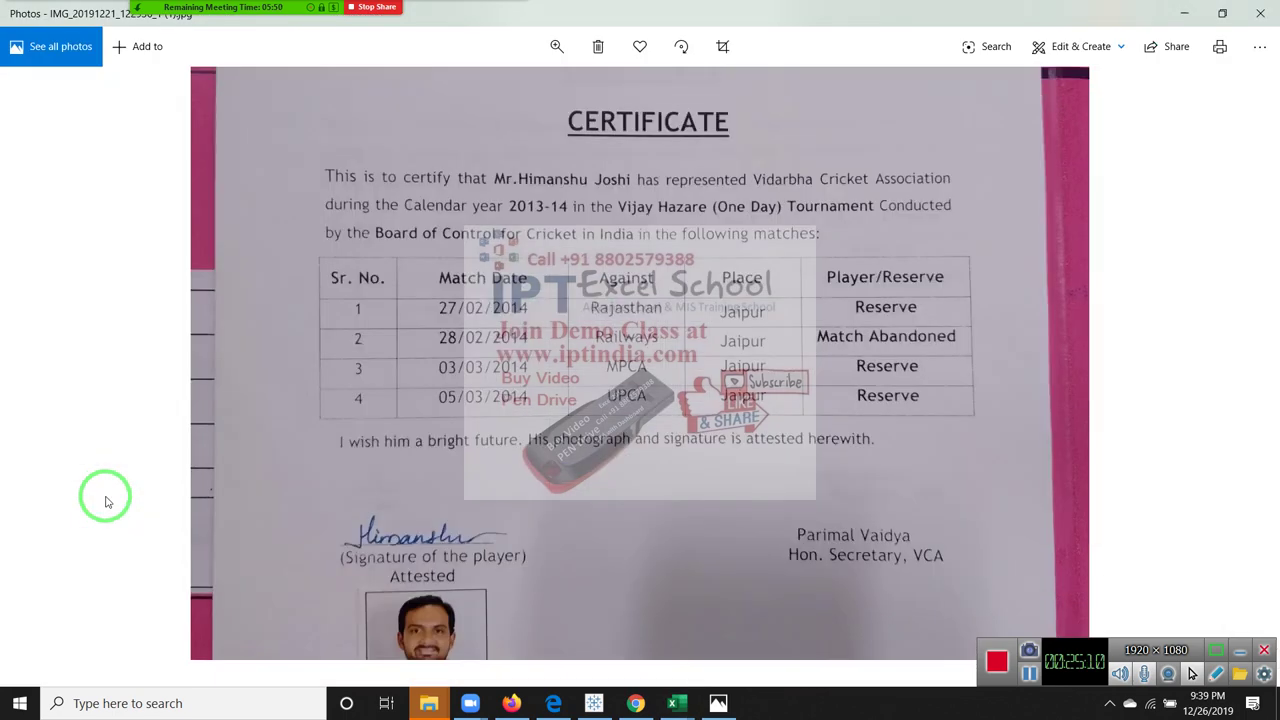
{"action": "key", "text": "alt+Tab"}
{"action": "type", "text": "Pl"}
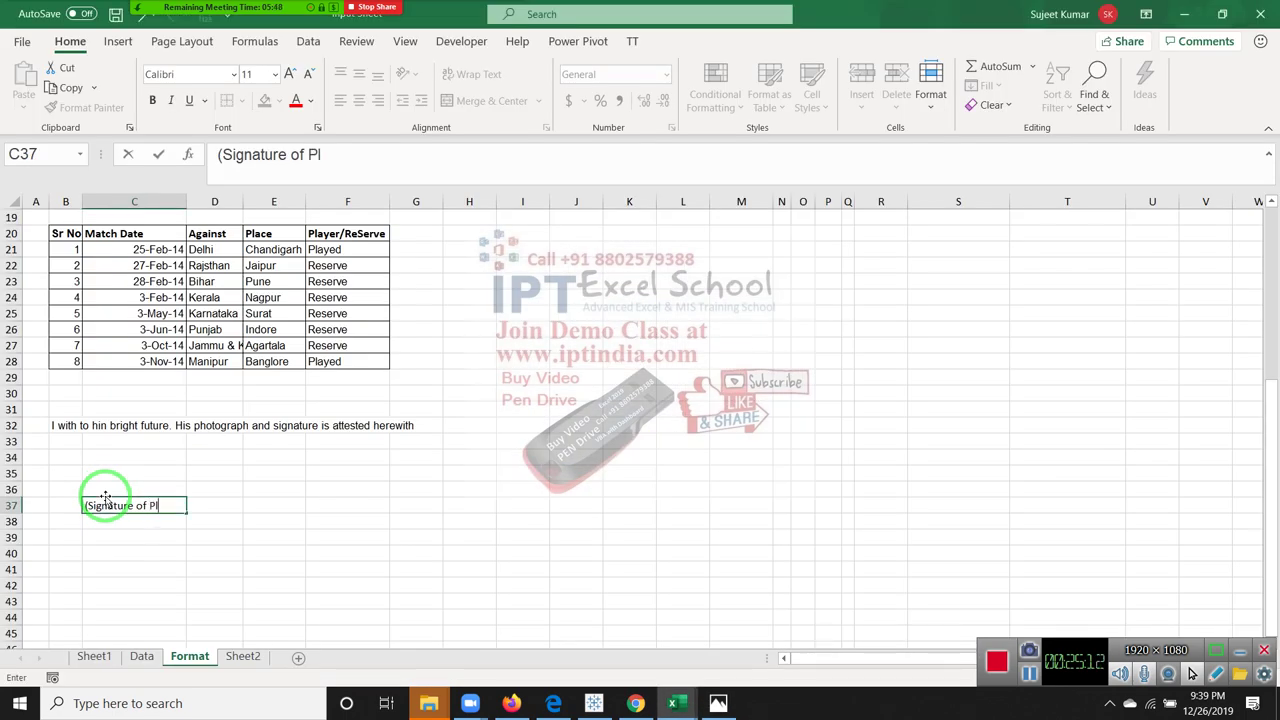
{"action": "type", "text": "ayer"}
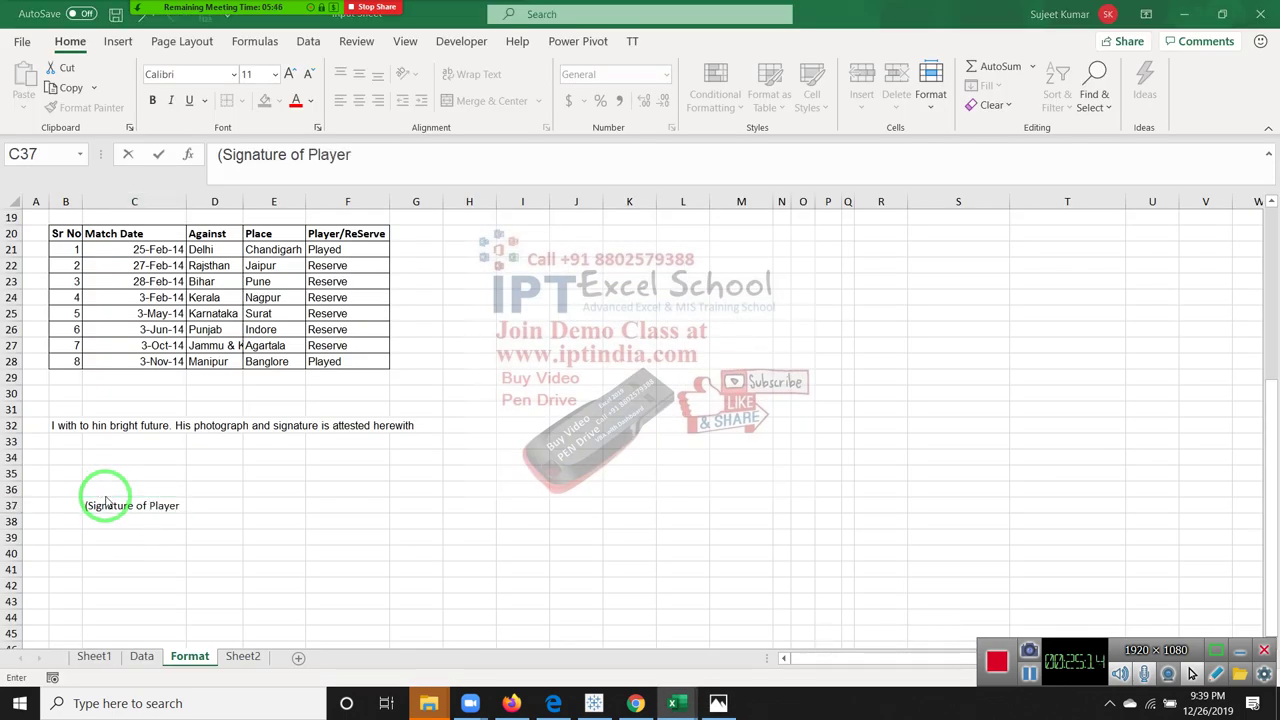
{"action": "key", "text": "alt+Tab"}
{"action": "key", "text": "alt+Tab"}
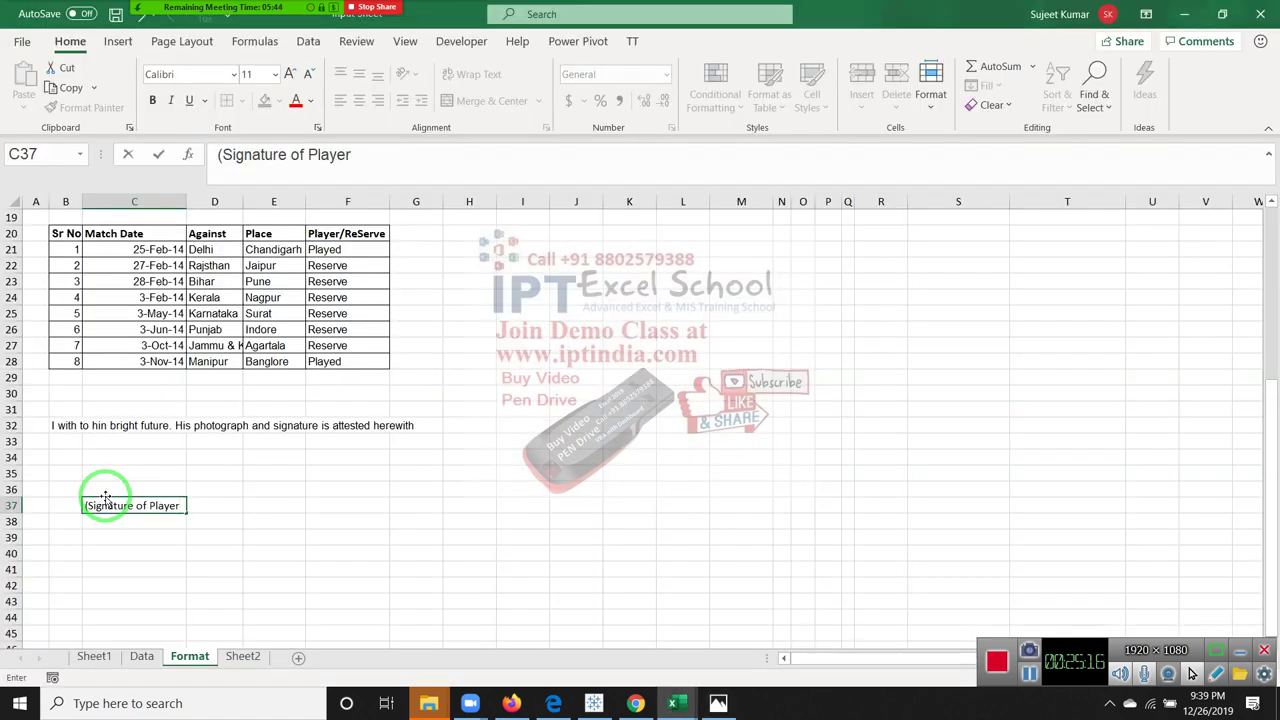
{"action": "type", "text": ")"}
{"action": "key", "text": "Return"}
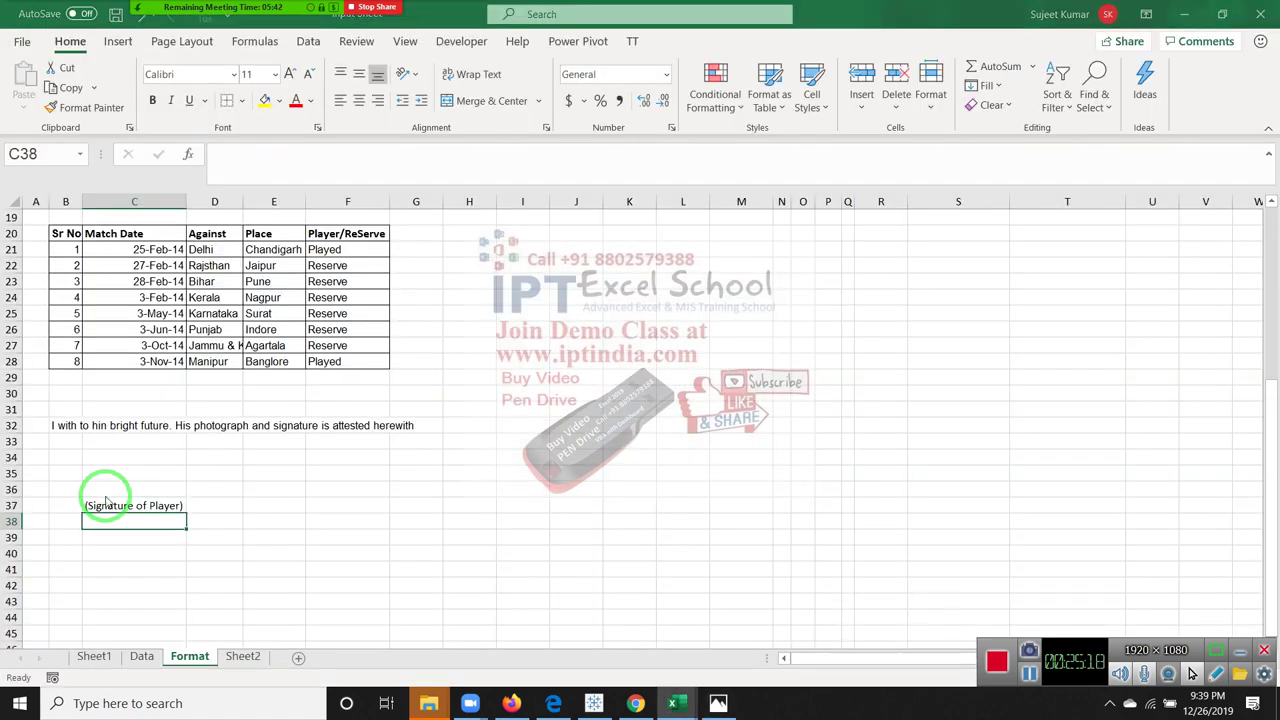
- Enter 'Attested' in C38, correcting the misspelling 'Atteshed' in the formula bar
{"action": "key", "text": "alt+Tab"}
{"action": "key", "text": "alt+Tab"}
{"action": "key", "text": "alt+Tab"}
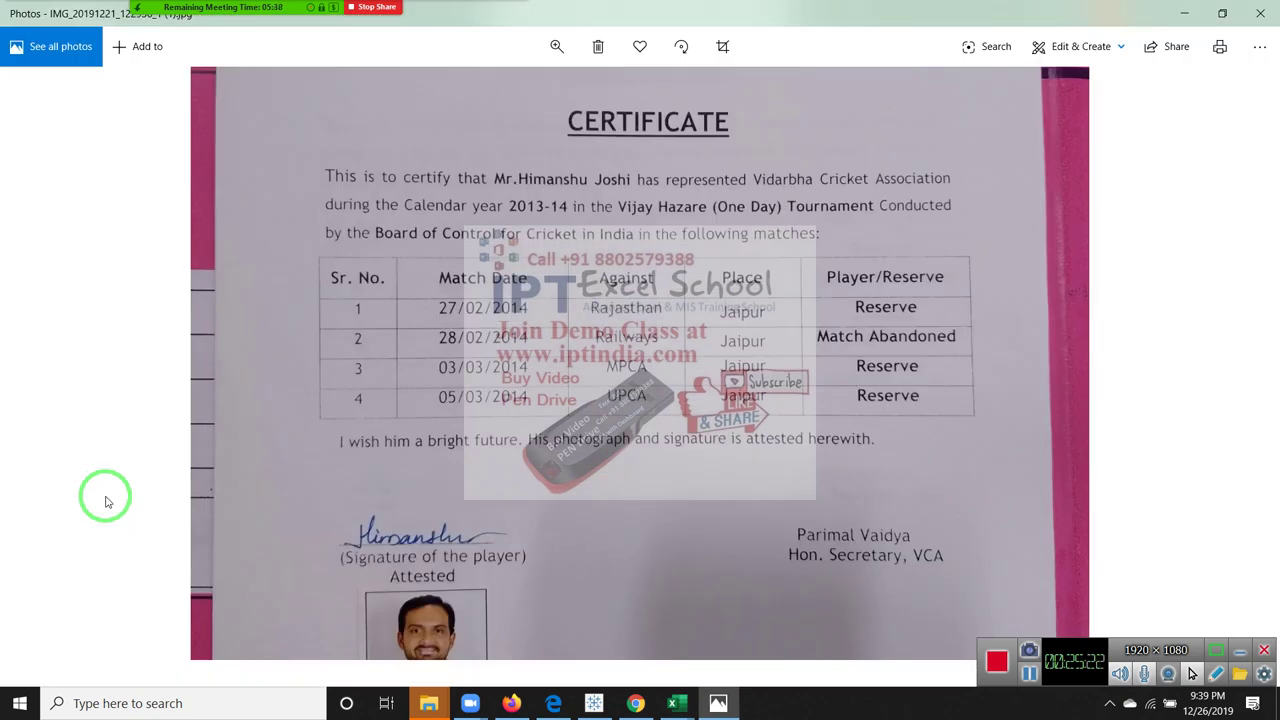
{"action": "scroll", "coordinate": [107, 500], "scroll_direction": "down", "scroll_amount": 3}
{"action": "key", "text": "alt+Tab"}
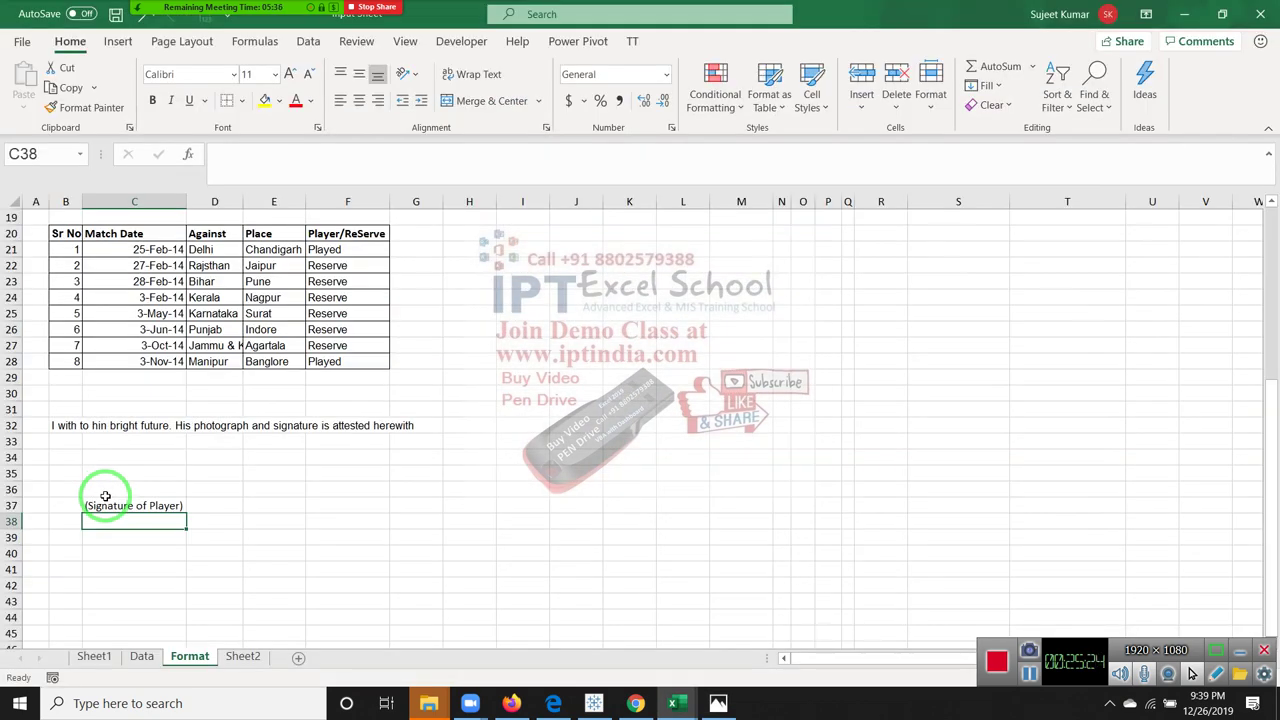
{"action": "type", "text": "Atteshe"}
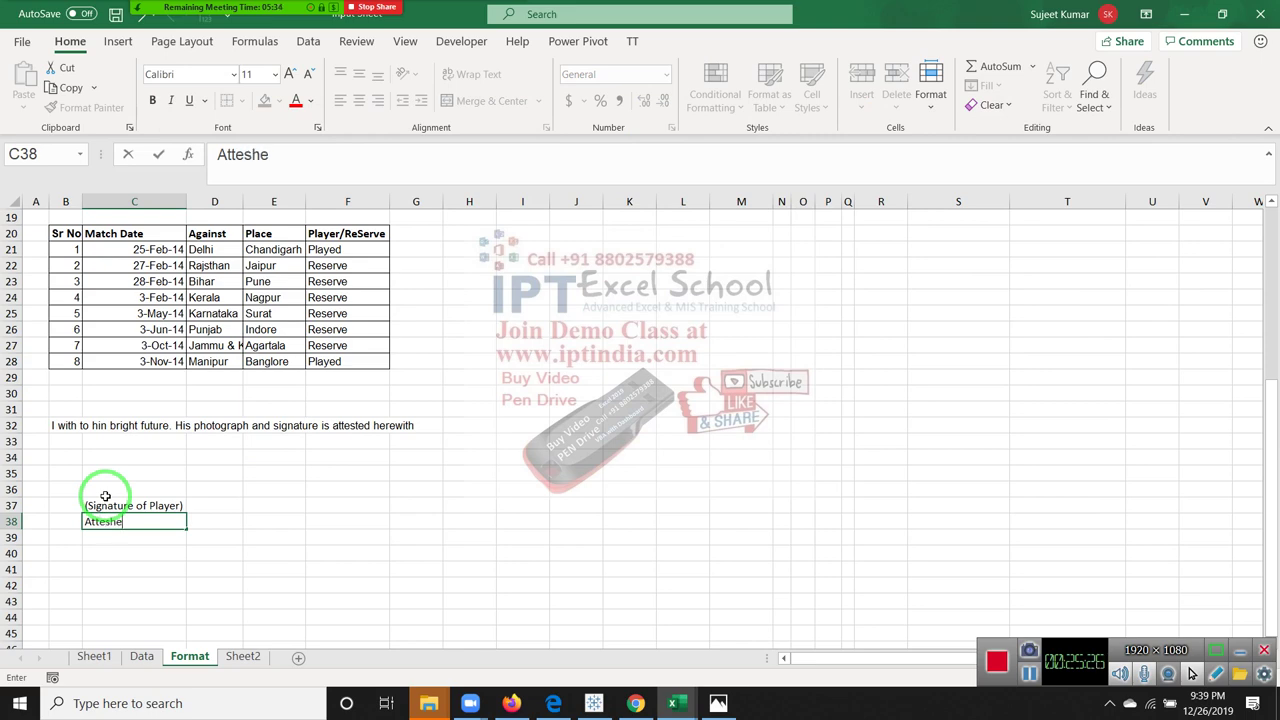
{"action": "type", "text": "d"}
{"action": "key", "text": "Return"}
{"action": "key", "text": "alt+Tab"}
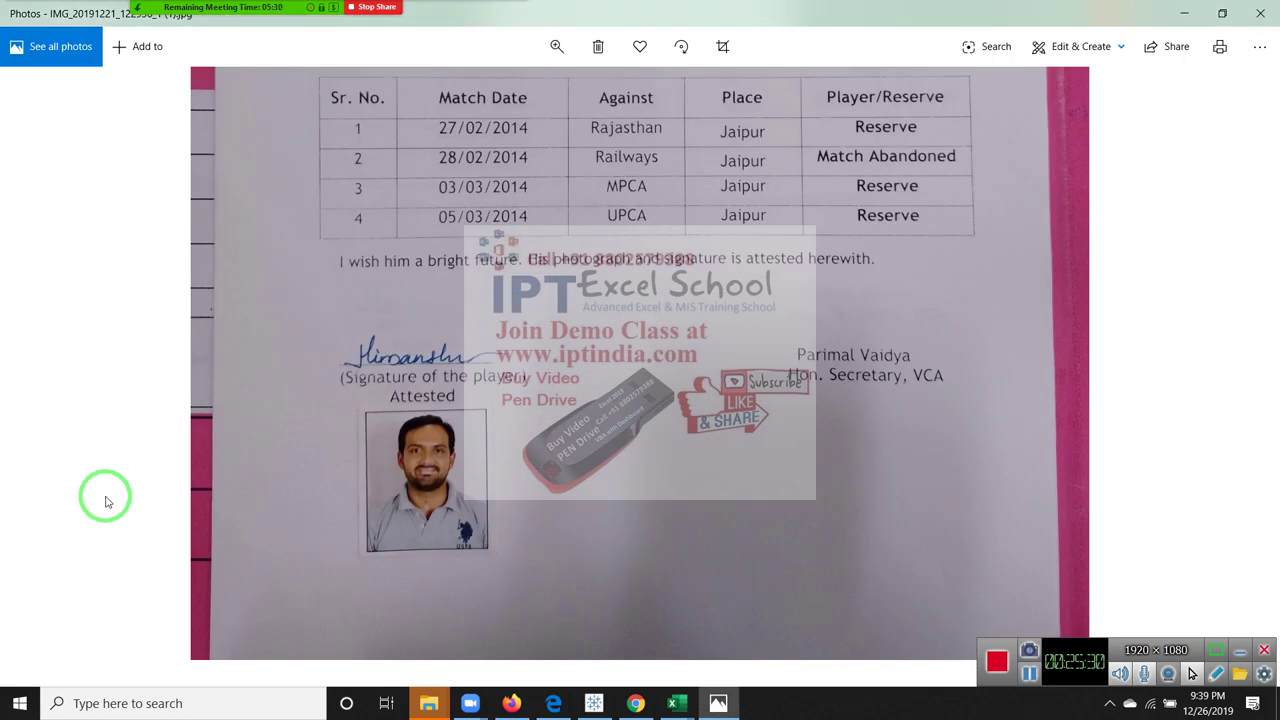
{"action": "key", "text": "alt+Tab"}
{"action": "key", "text": "Up"}
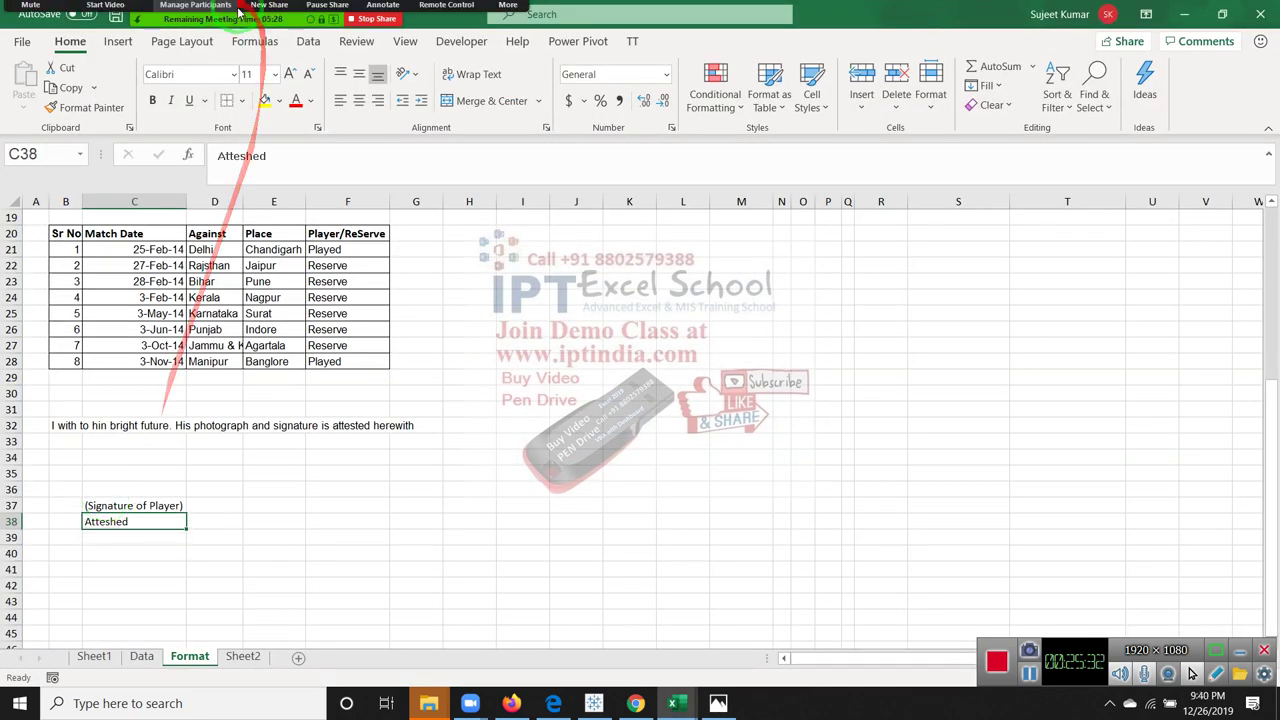
{"action": "left_click", "coordinate": [251, 155]}
{"action": "key", "text": "BackSpace"}
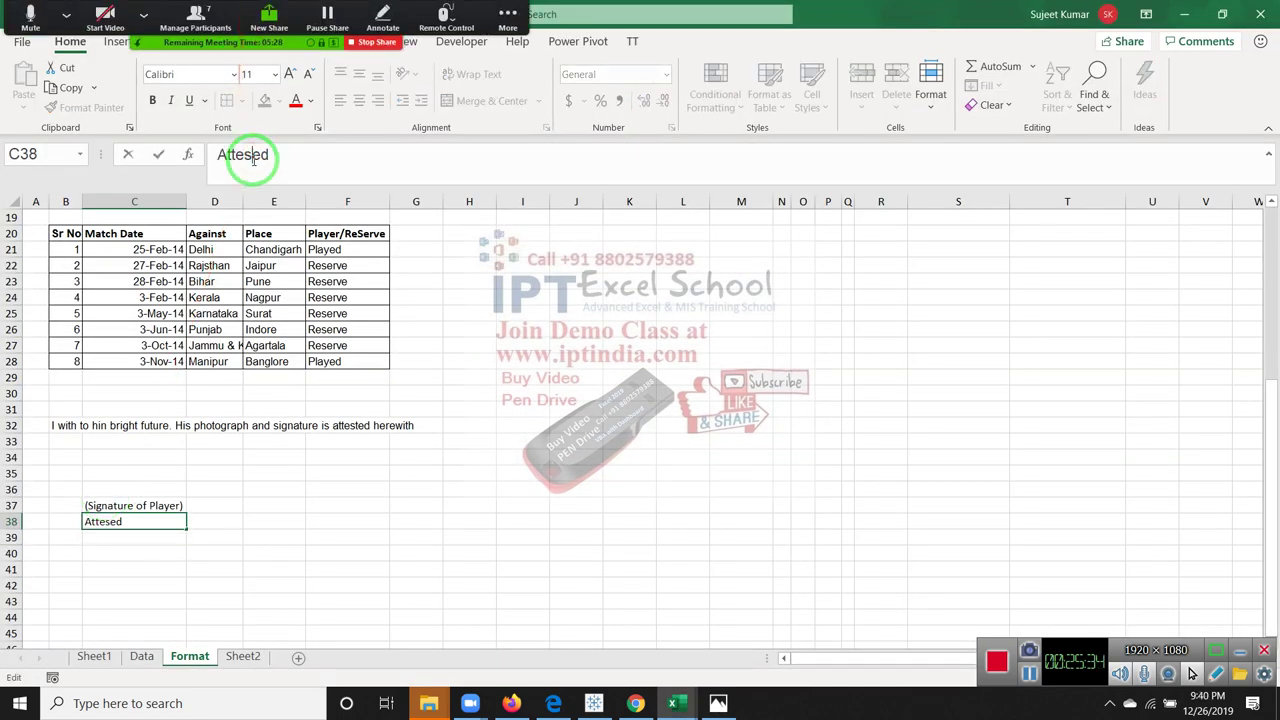
{"action": "type", "text": "t"}
{"action": "key", "text": "Return"}
{"action": "key", "text": "Up"}
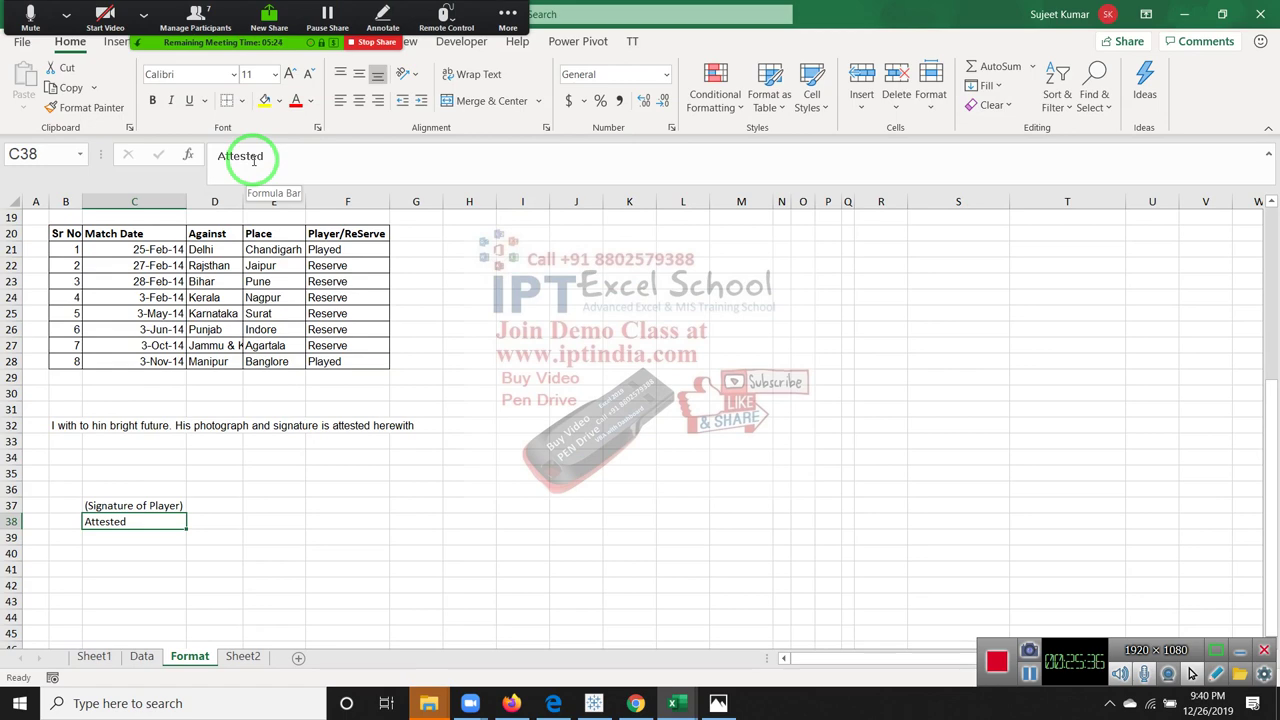
- Centre 'Attested' in C38 and draw an outside border around C39:D45 for the photograph box
{"action": "left_click", "coordinate": [358, 101]}
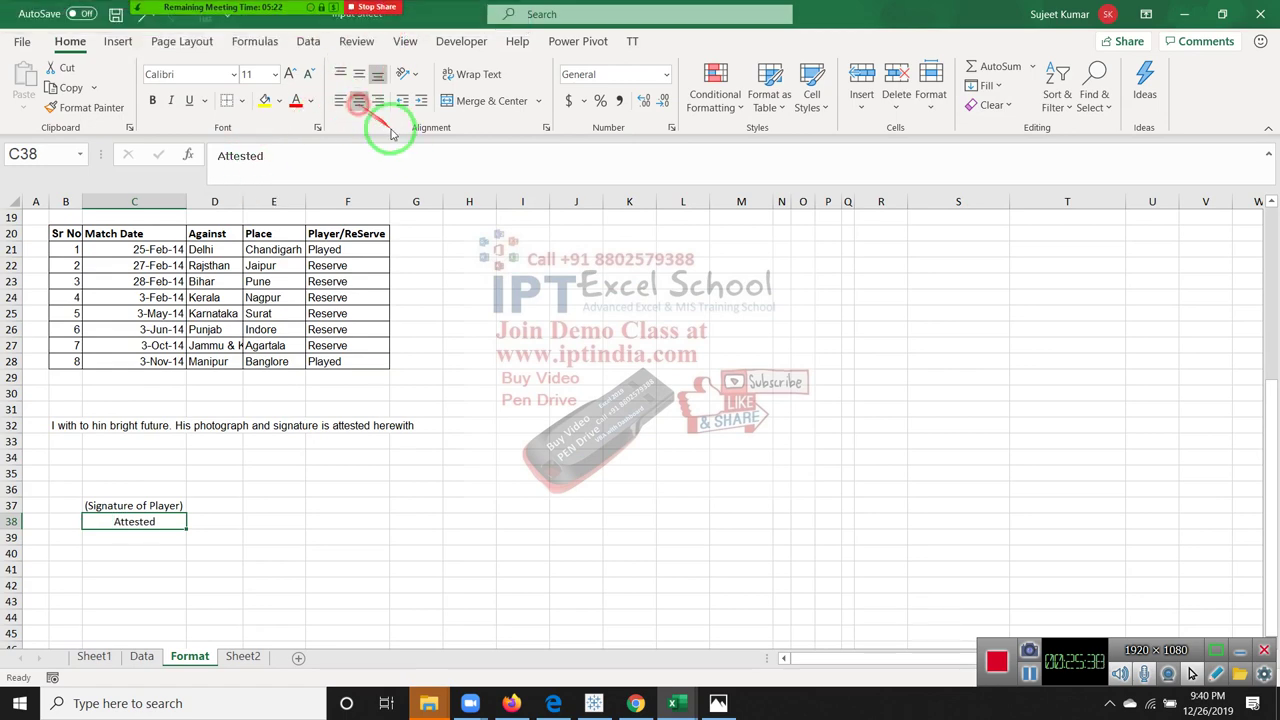
{"action": "left_click", "coordinate": [110, 539]}
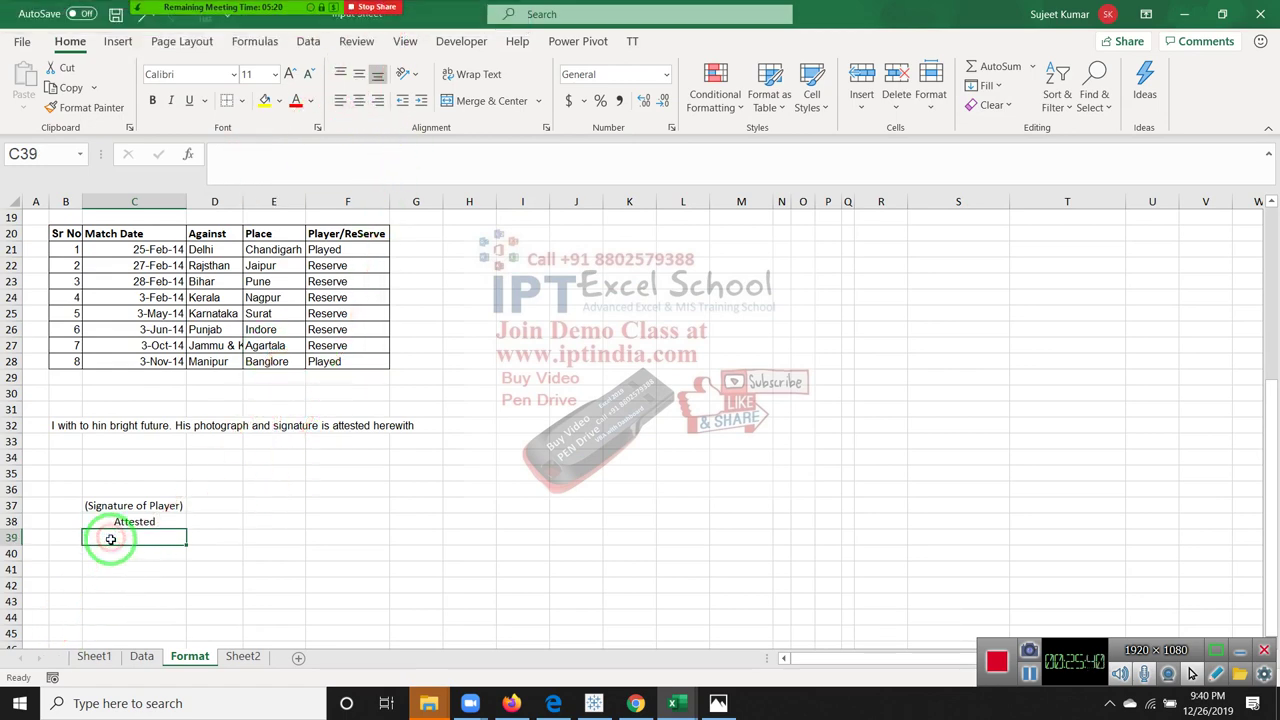
{"action": "scroll", "coordinate": [110, 539], "scroll_direction": "down", "scroll_amount": 2}
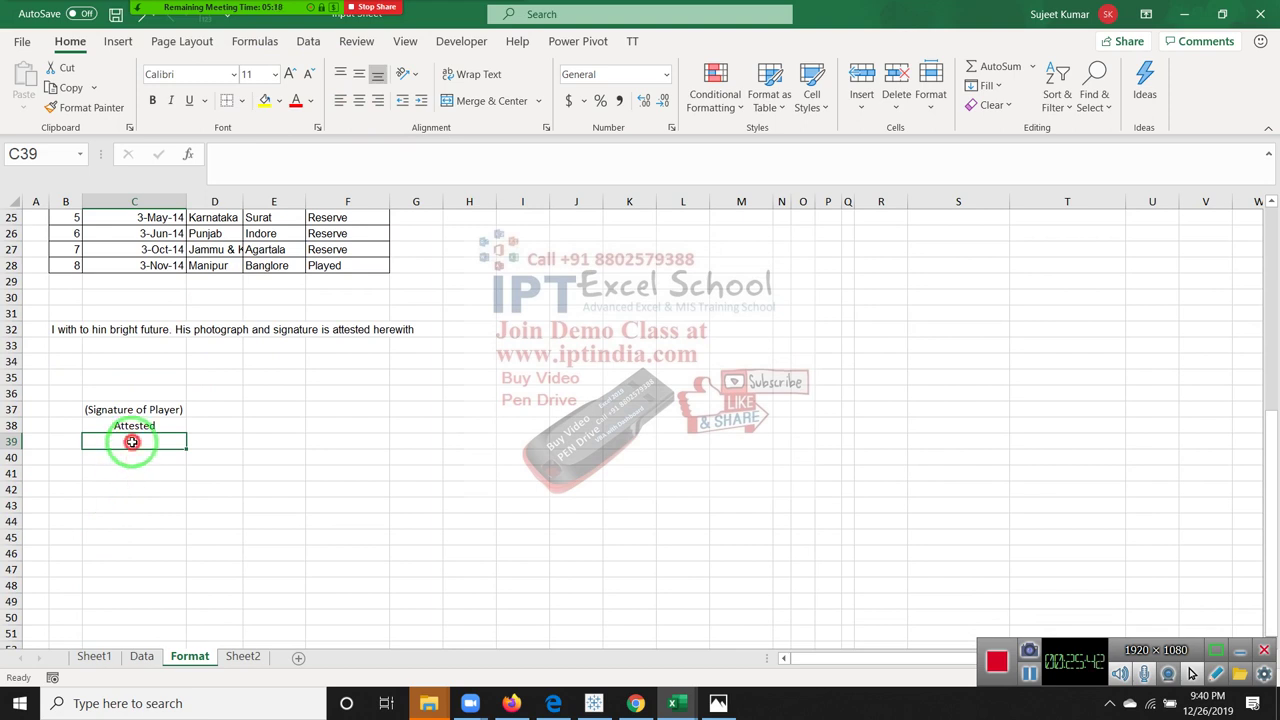
{"action": "mouse_move", "coordinate": [132, 441]}
{"action": "left_mouse_down"}
{"action": "mouse_move", "coordinate": [160, 532]}
{"action": "mouse_move", "coordinate": [196, 534]}
{"action": "left_mouse_up"}
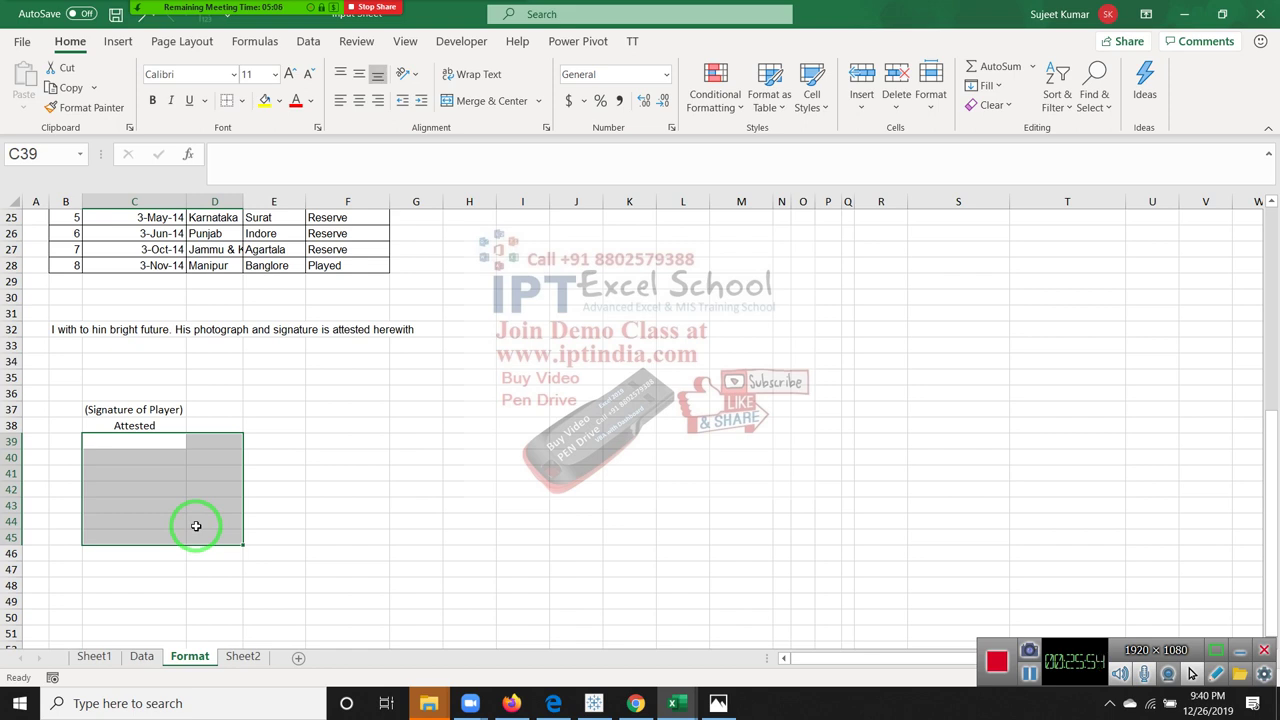
{"action": "left_click", "coordinate": [242, 101]}
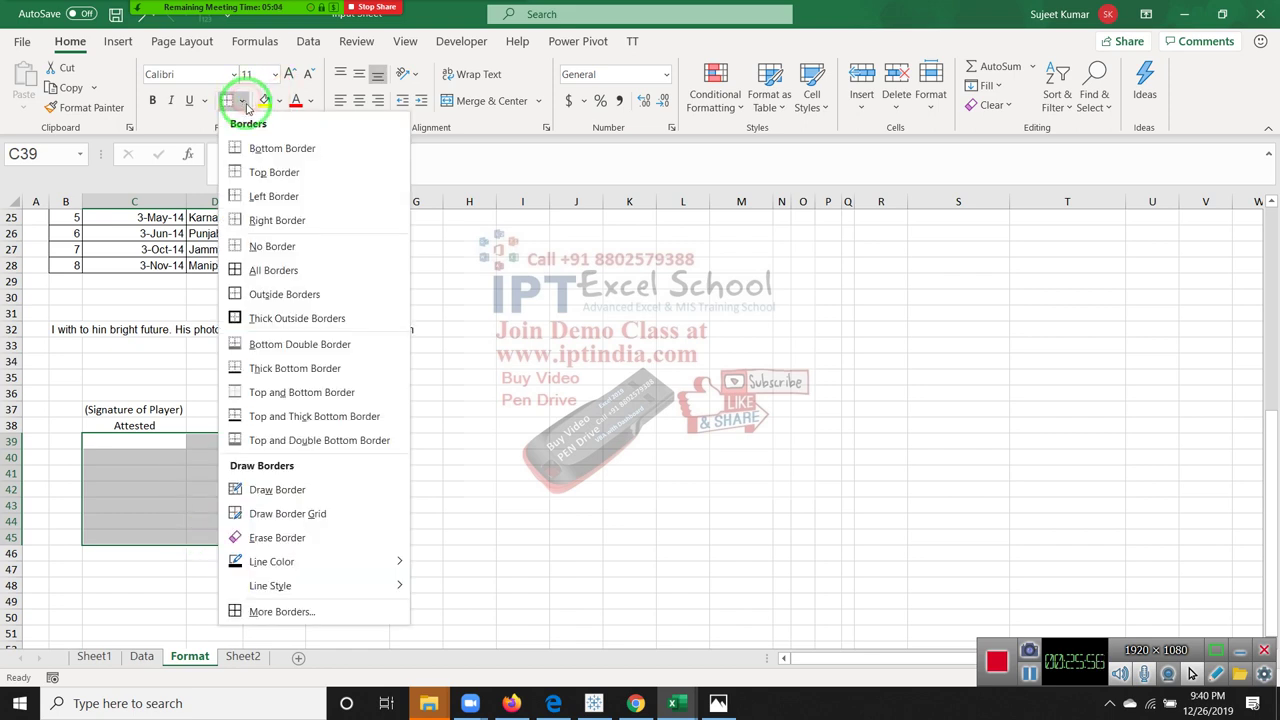
{"action": "left_click", "coordinate": [286, 294]}
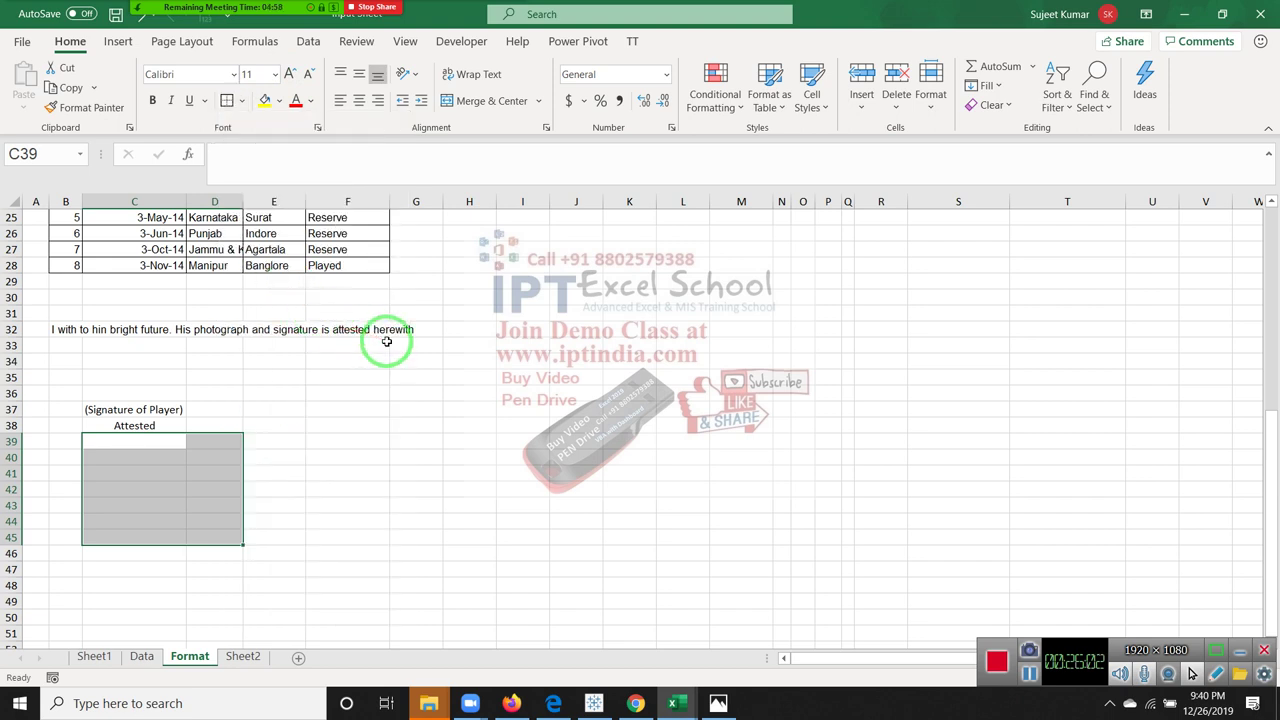
- Enter the secretary's name in I37, checking its spelling against the certificate photo
{"action": "key", "text": "alt+Tab"}
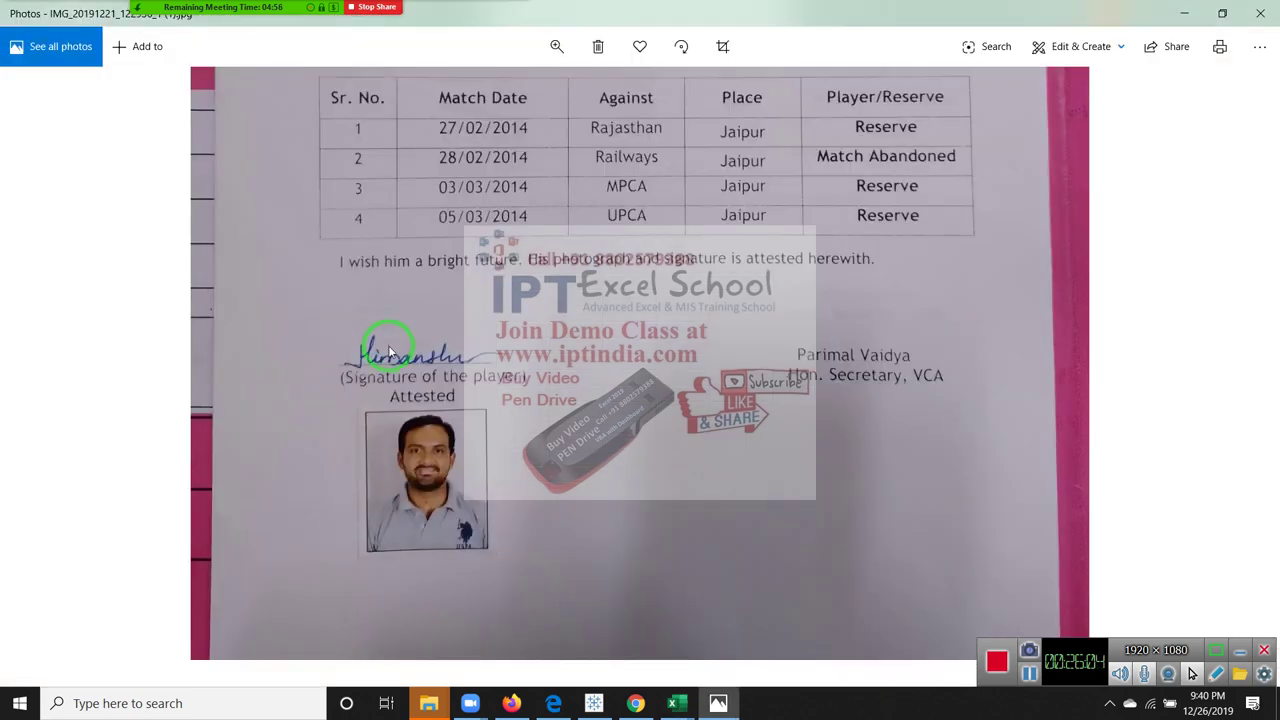
{"action": "key", "text": "alt+Tab"}
{"action": "left_click", "coordinate": [520, 424]}
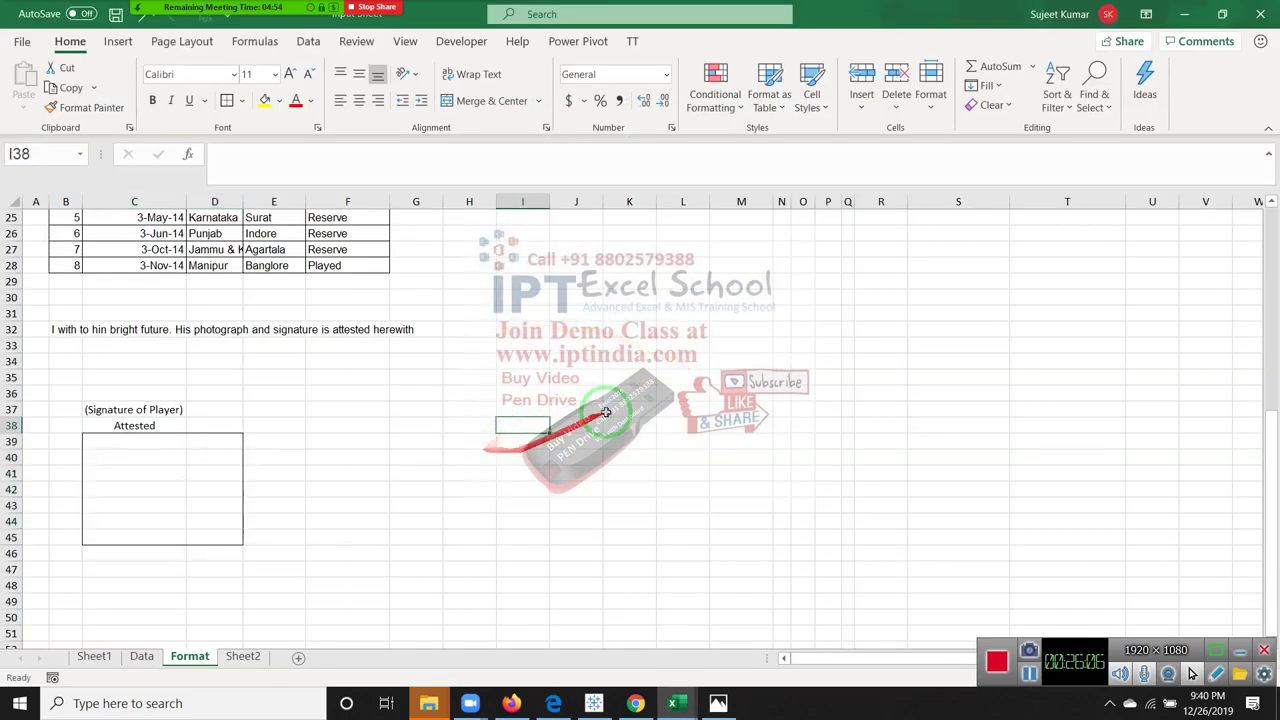
{"action": "scroll", "coordinate": [560, 420], "scroll_direction": "up", "scroll_amount": 3}
{"action": "scroll", "coordinate": [565, 420], "scroll_direction": "up", "scroll_amount": 4}
{"action": "scroll", "coordinate": [540, 470], "scroll_direction": "down", "scroll_amount": 6}
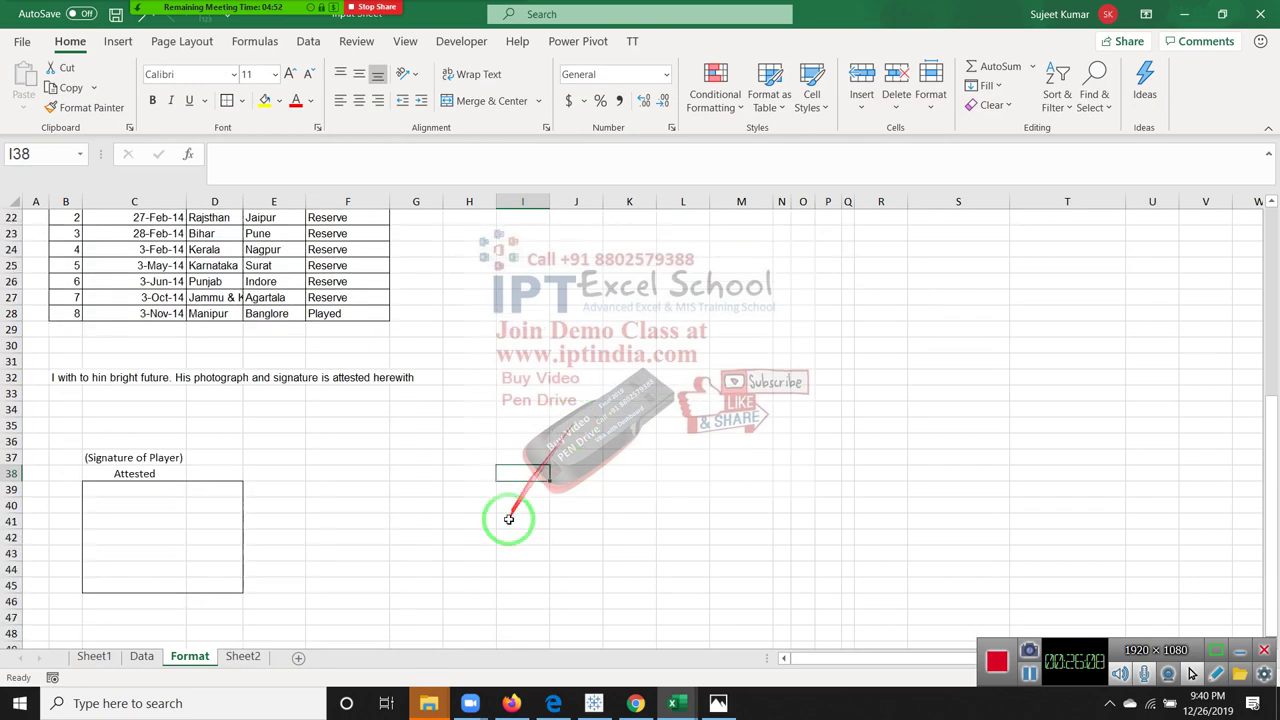
{"action": "key", "text": "alt+Tab"}
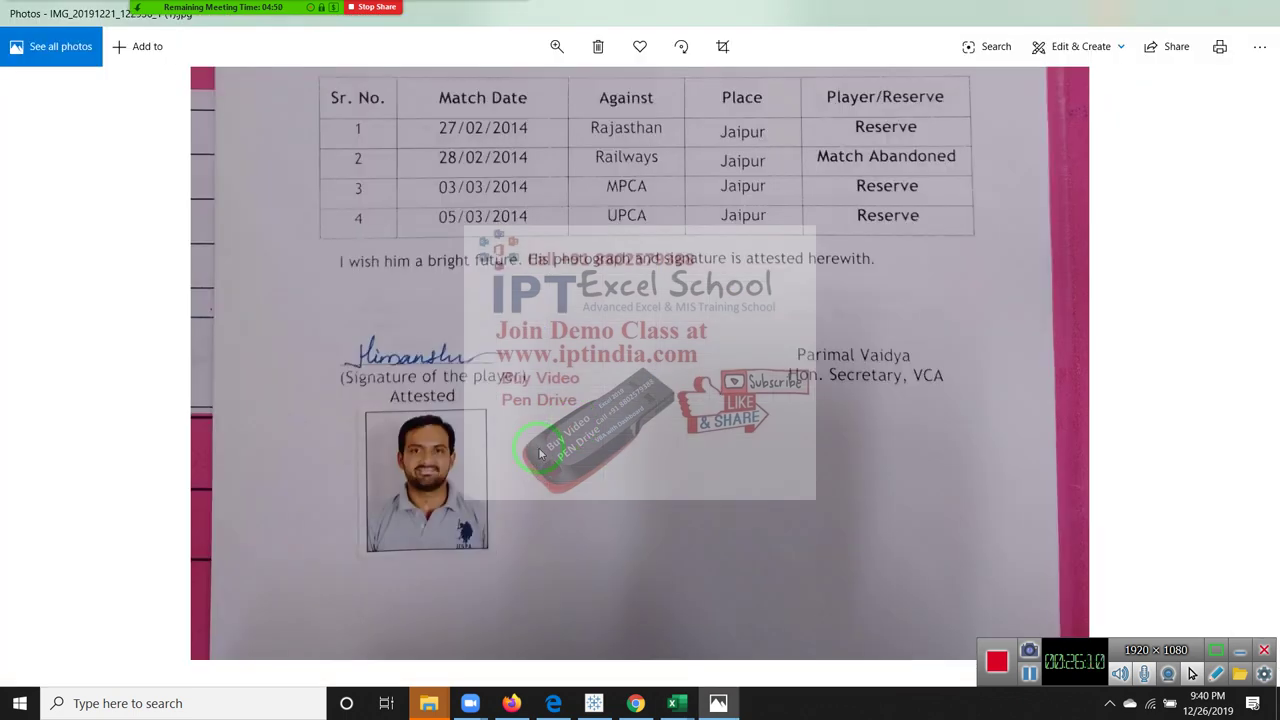
{"action": "key", "text": "alt+Tab"}
{"action": "left_click", "coordinate": [533, 460]}
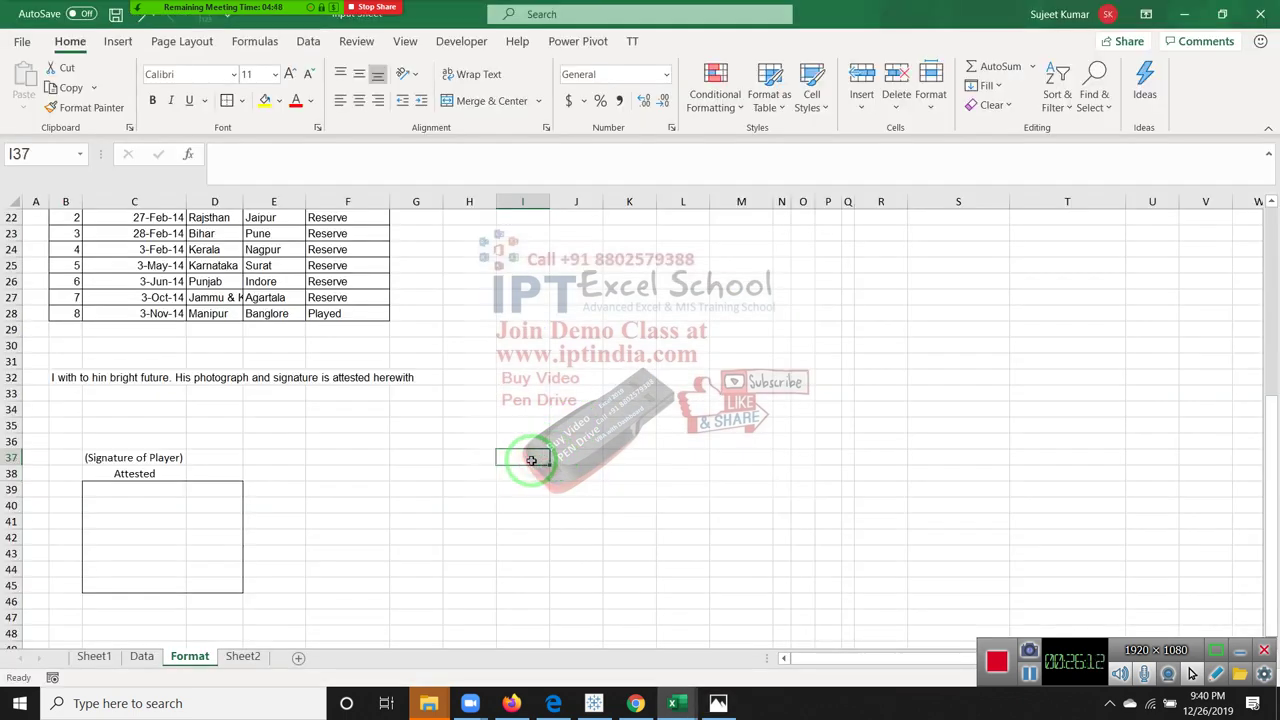
{"action": "key", "text": "alt+Tab"}
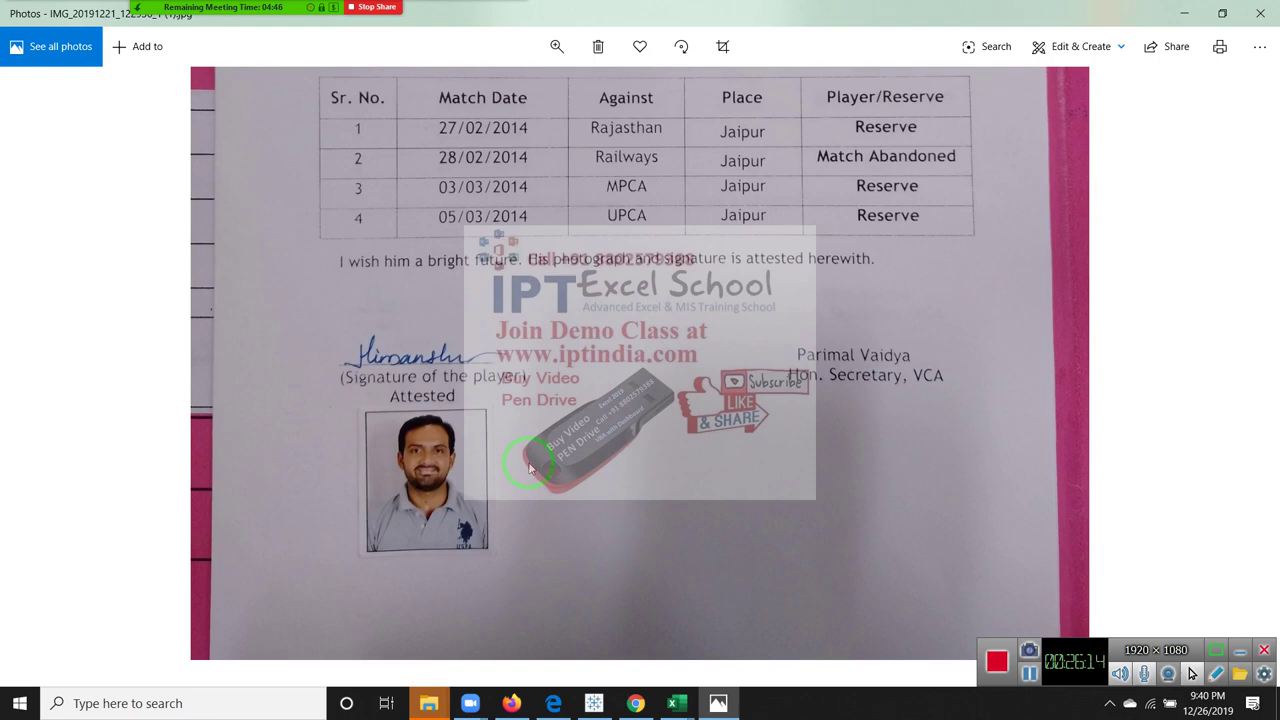
{"action": "key", "text": "alt+Tab"}
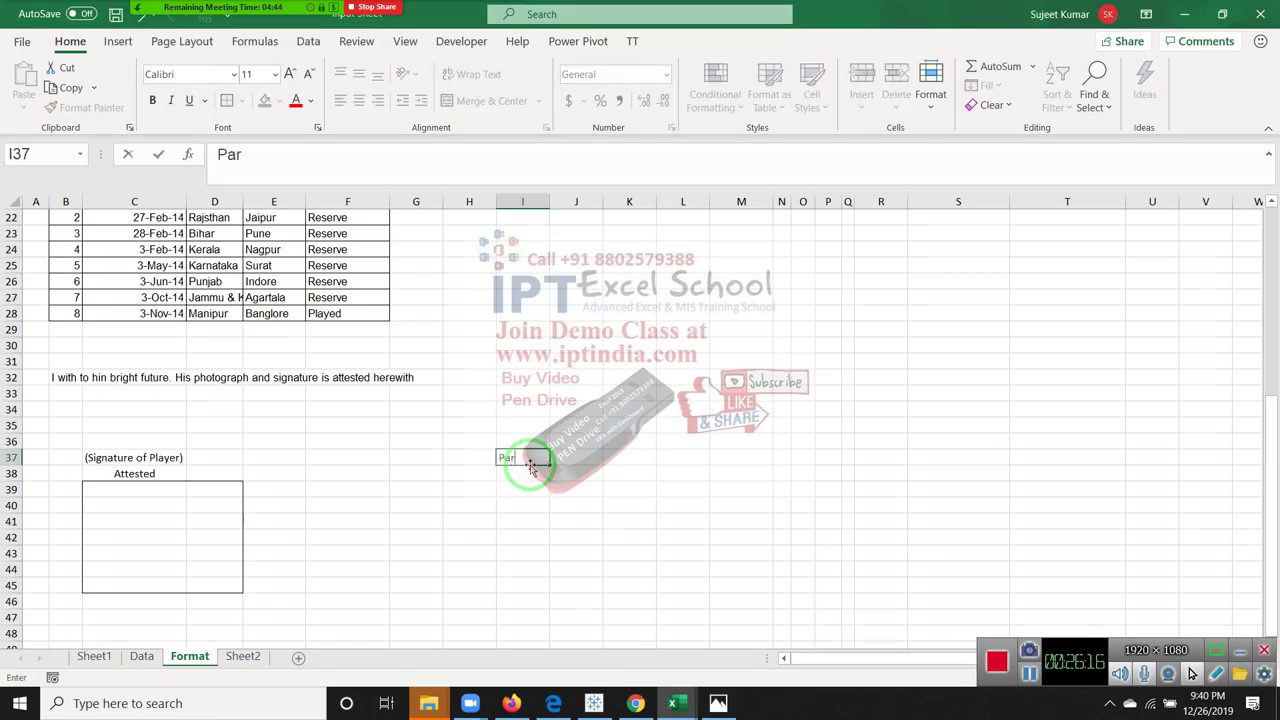
{"action": "key", "text": "alt+Tab"}
{"action": "key", "text": "alt+Tab"}
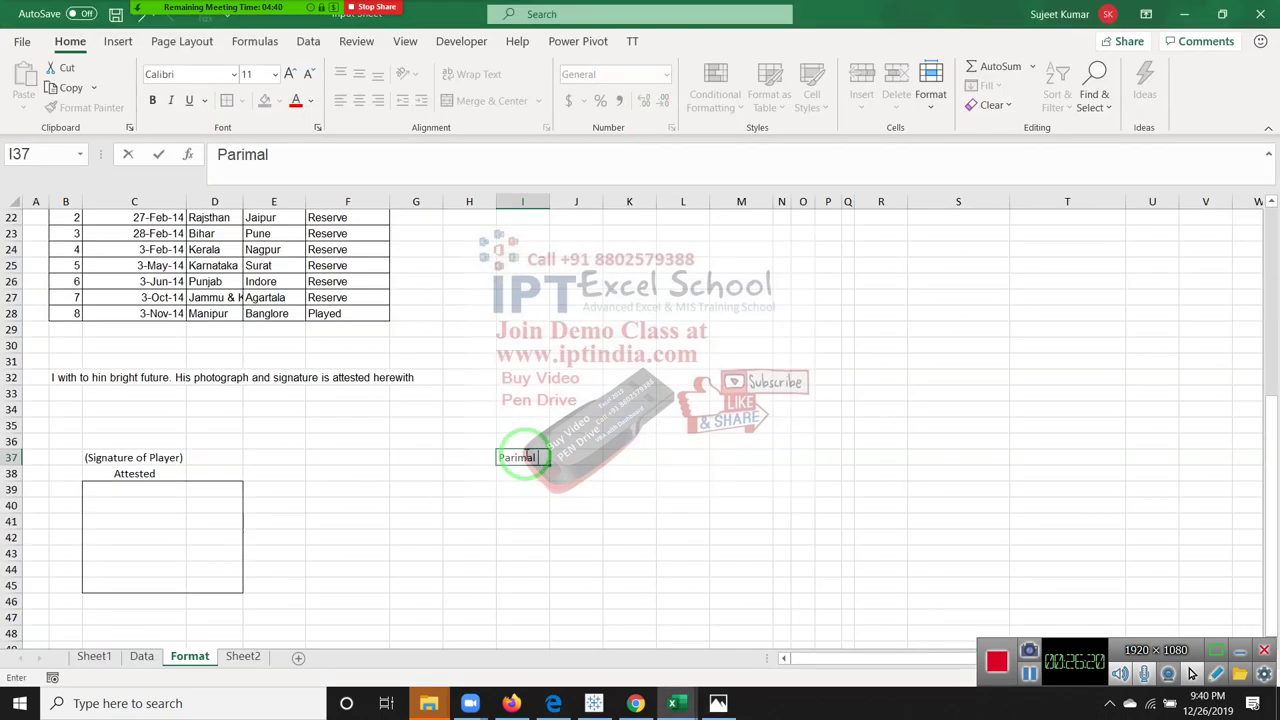
{"action": "key", "text": "alt+Tab"}
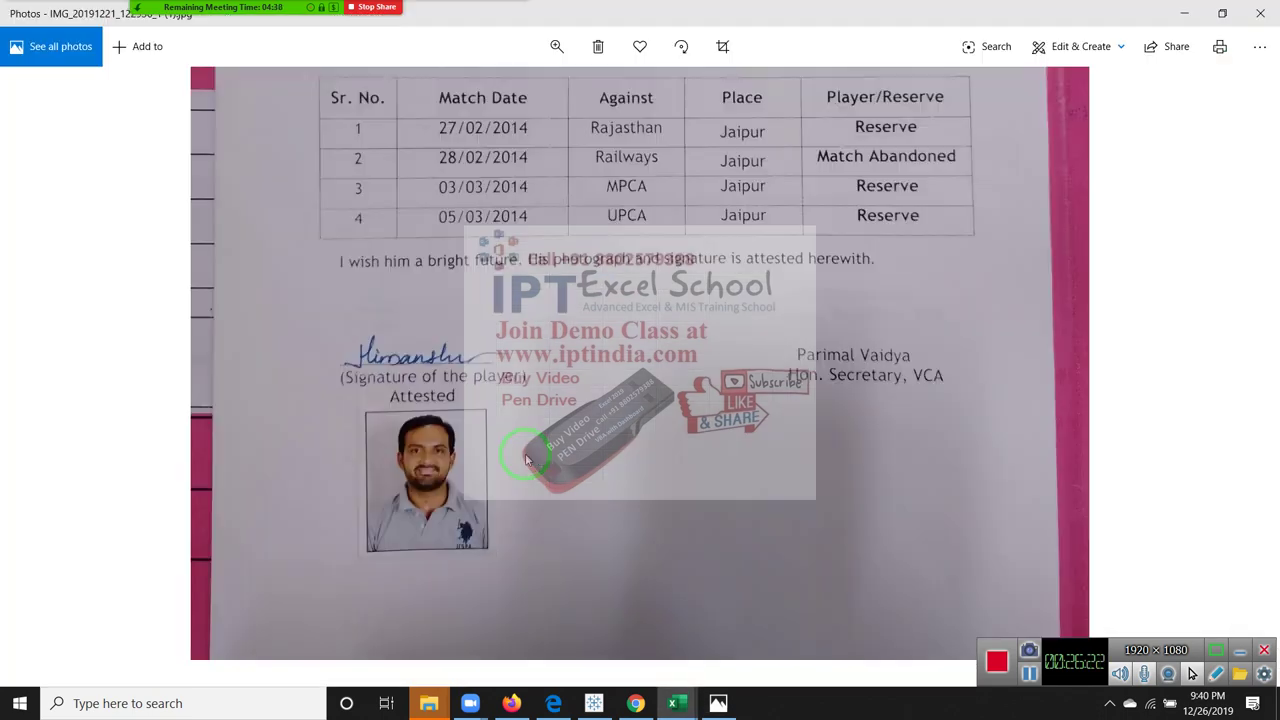
{"action": "key", "text": "alt+Tab"}
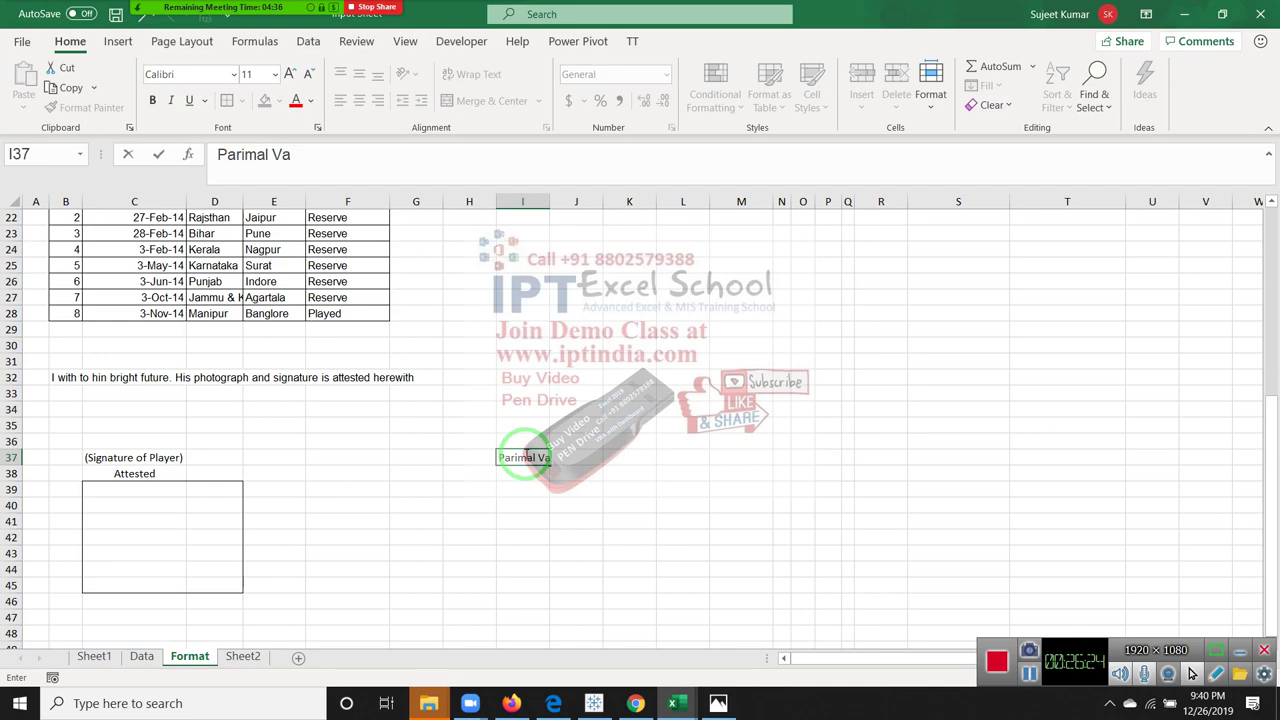
{"action": "key", "text": "alt+Tab"}
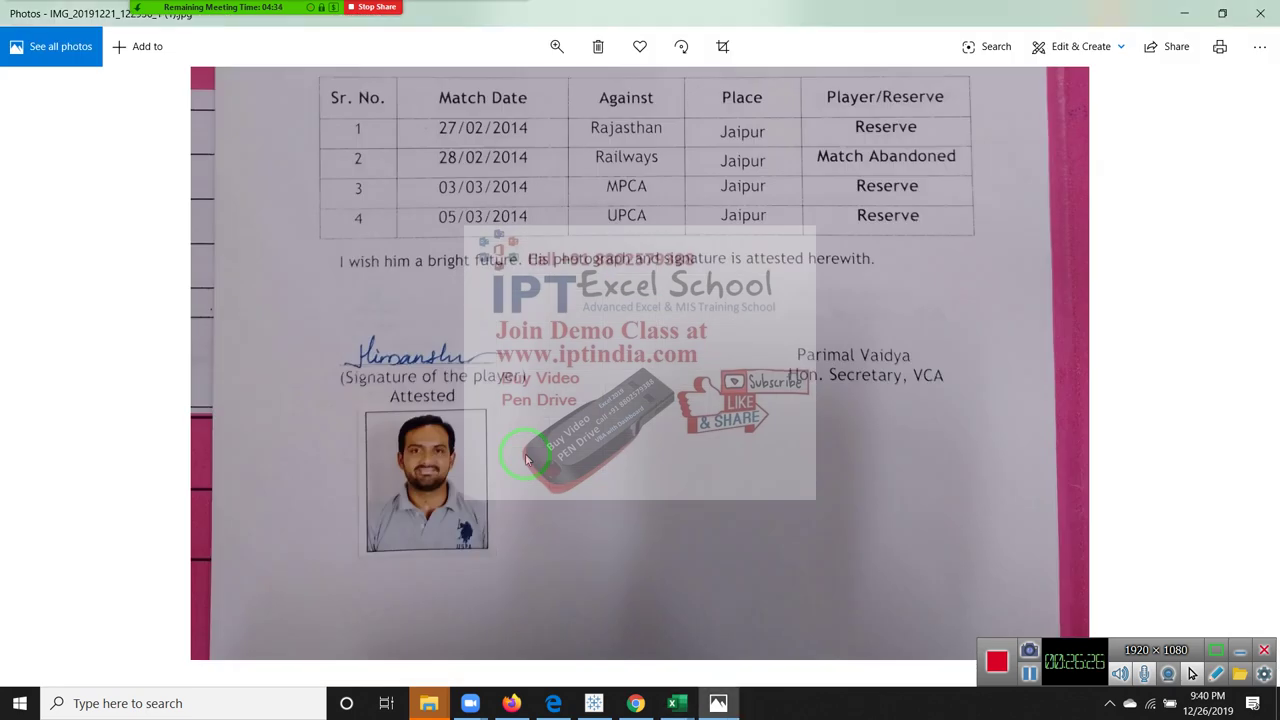
- Enter the title 'Hon. Secretary VCA' in I38, correcting it in the formula bar
{"action": "key", "text": "alt+Tab"}
{"action": "type", "text": "ya"}
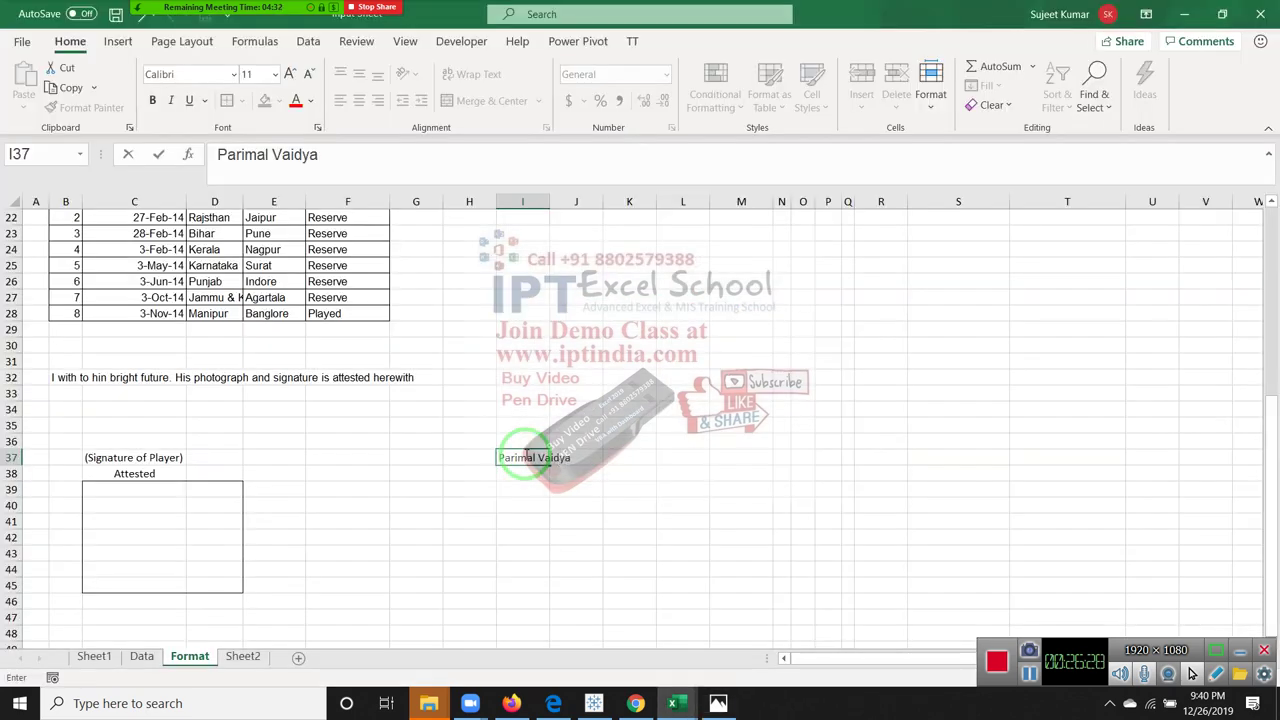
{"action": "key", "text": "Return"}
{"action": "key", "text": "alt+Tab"}
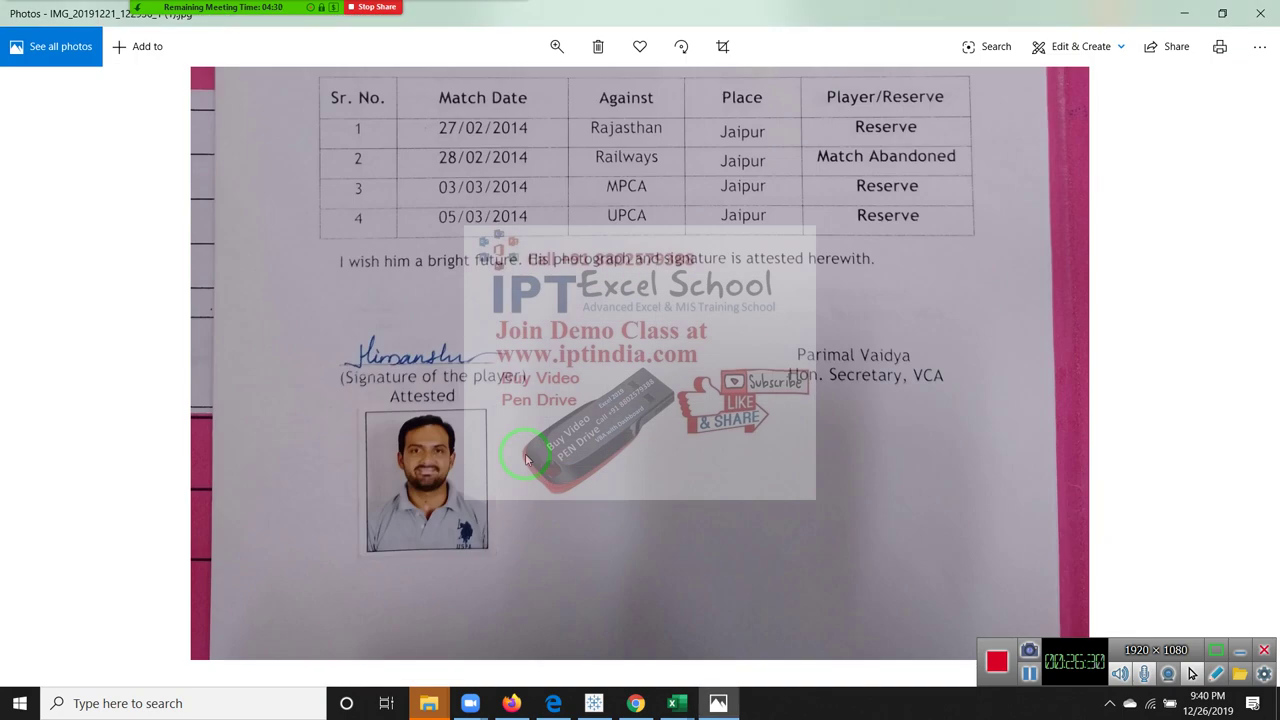
{"action": "key", "text": "alt+Tab"}
{"action": "type", "text": "H"}
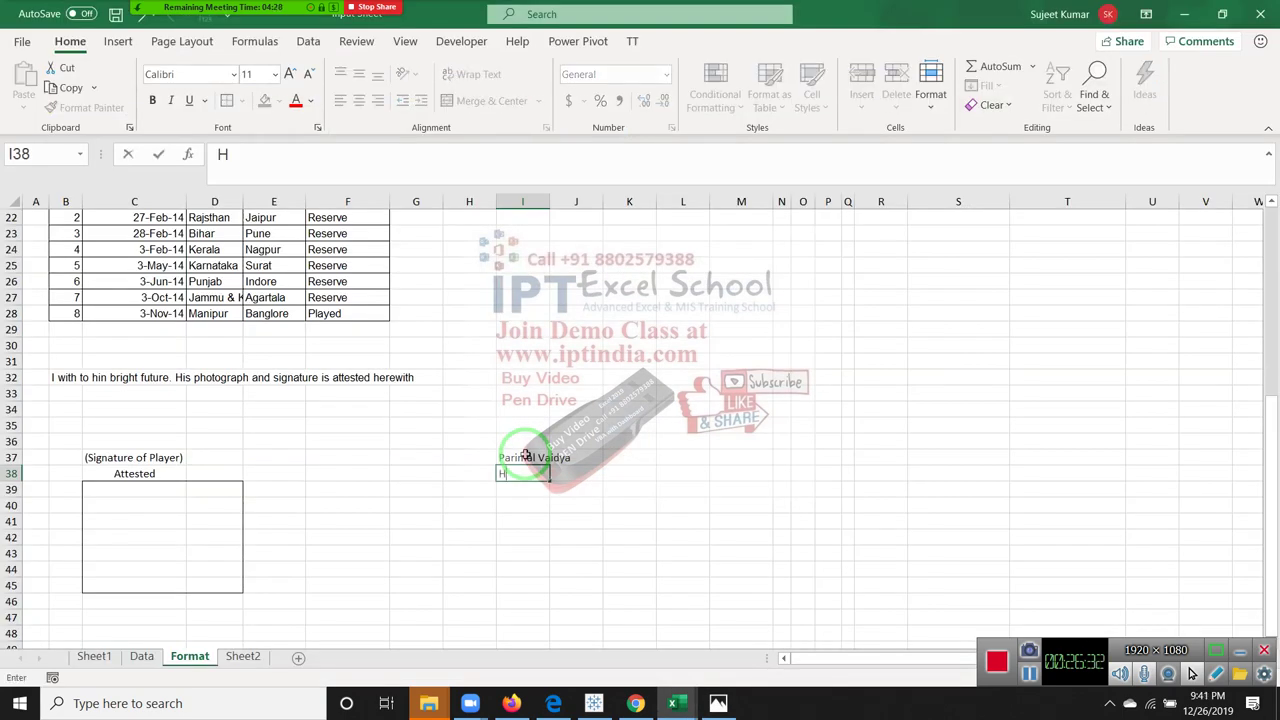
{"action": "type", "text": "o"}
{"action": "type", "text": "n"}
{"action": "key", "text": "alt+Tab"}
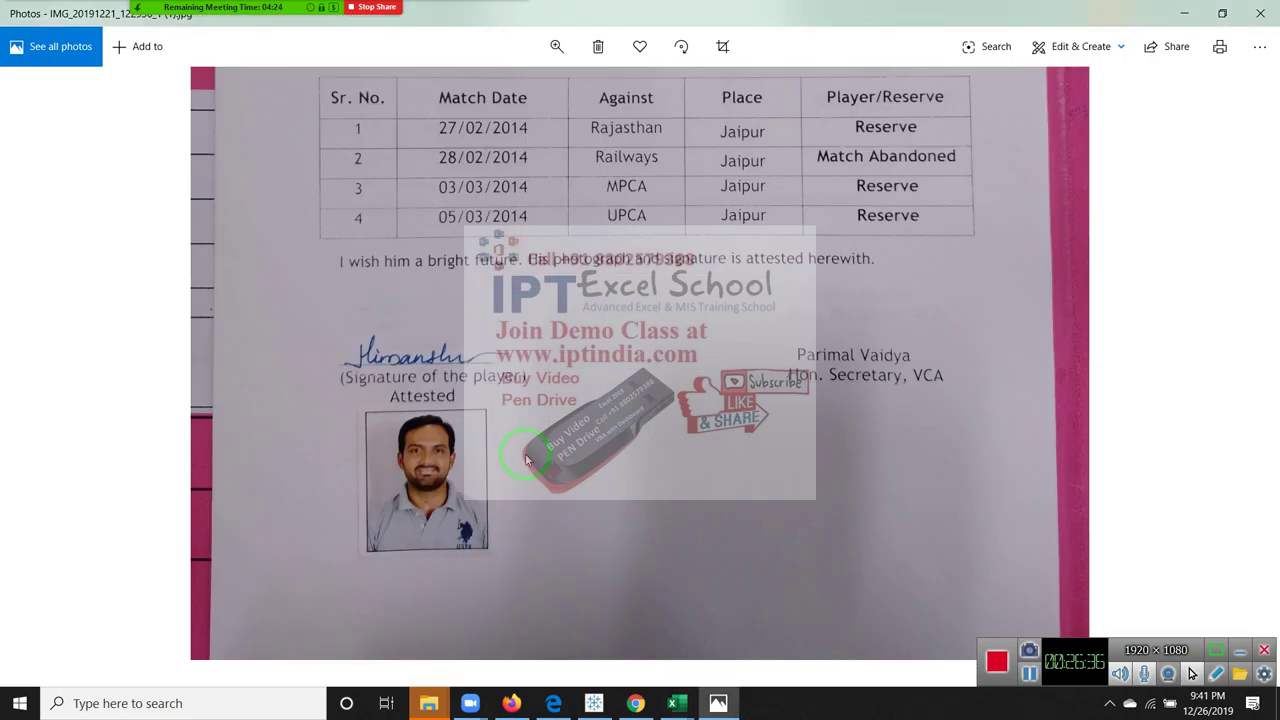
{"action": "key", "text": "alt+Tab"}
{"action": "type", "text": "'"}
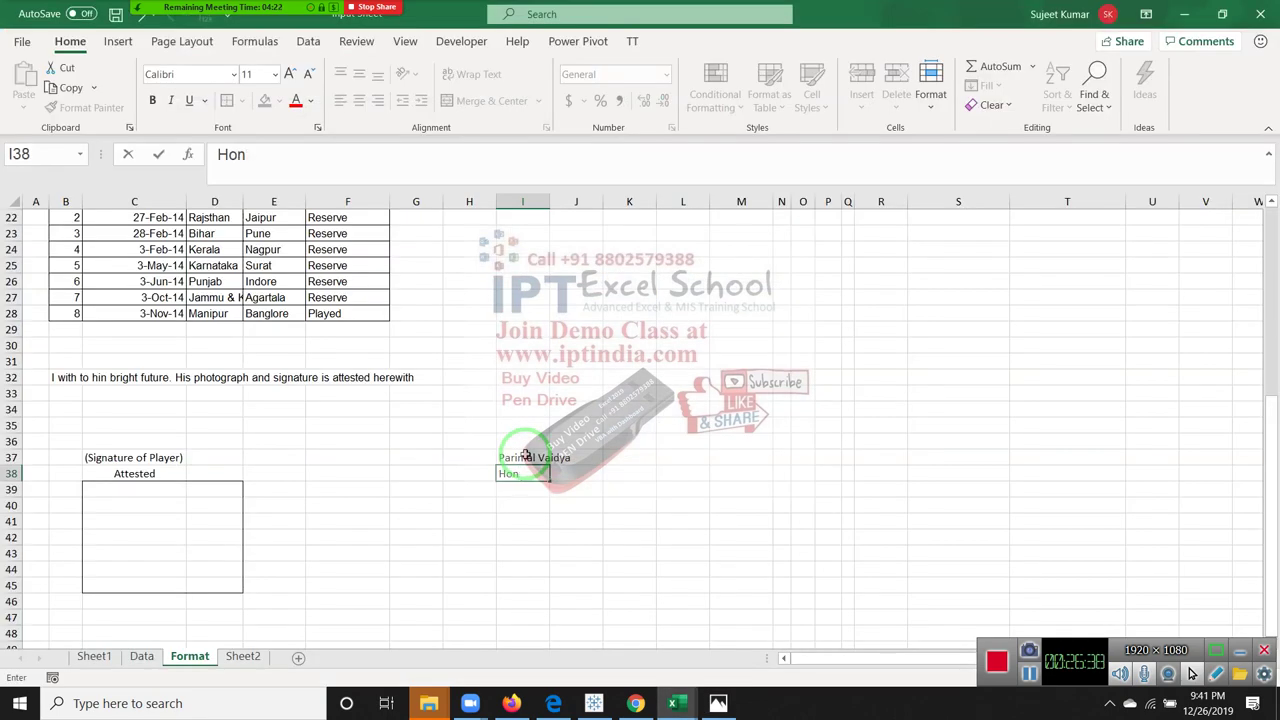
{"action": "key", "text": "alt+Tab"}
{"action": "key", "text": "alt+Tab"}
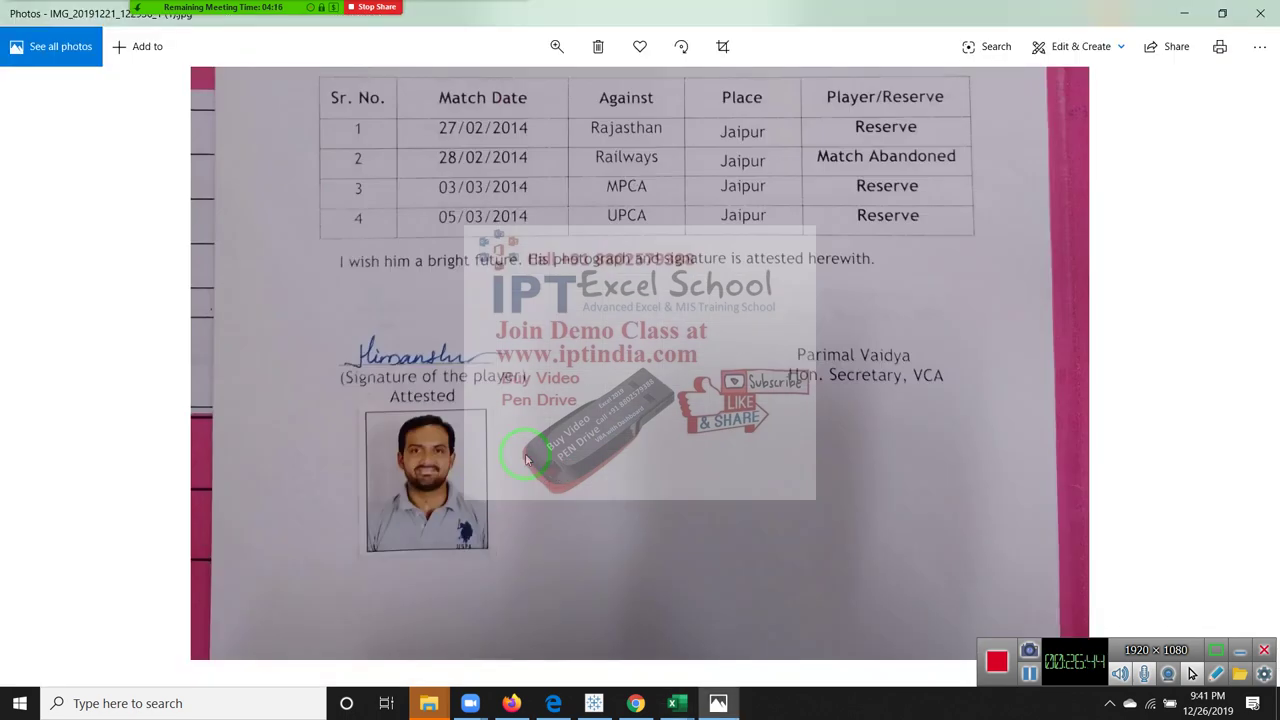
{"action": "key", "text": "alt+Tab"}
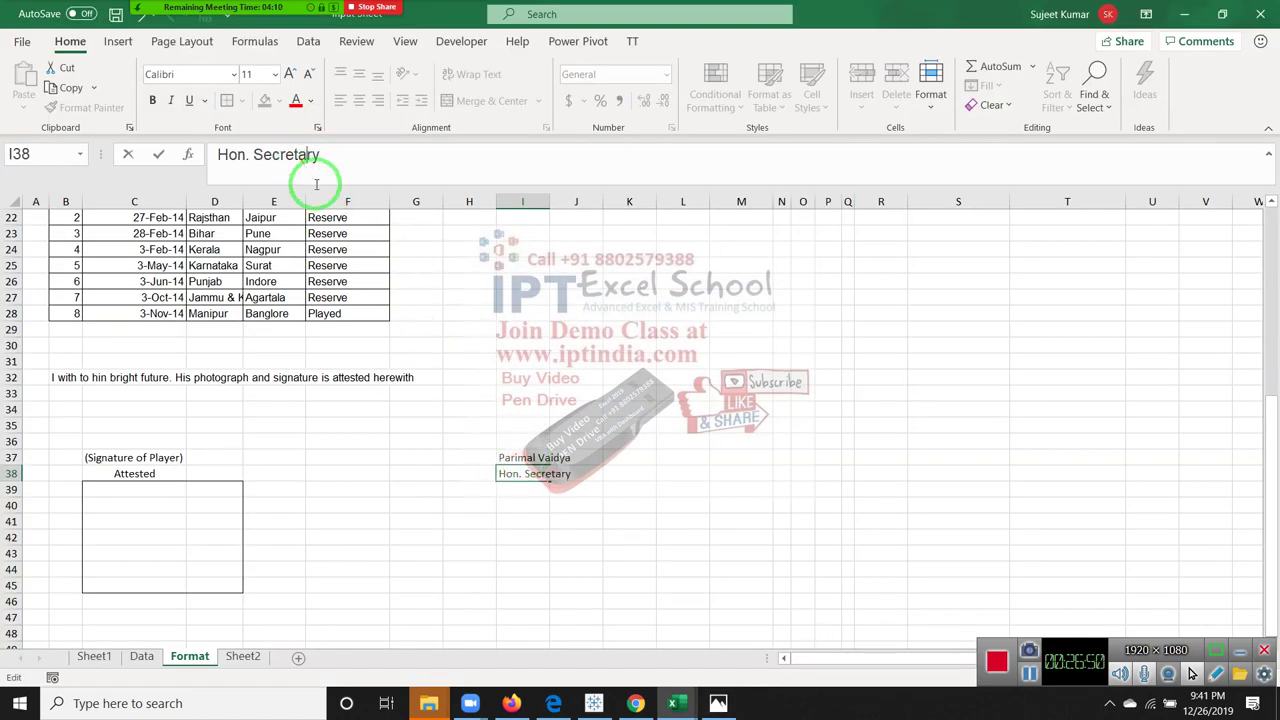
{"action": "key", "text": "alt+Tab"}
{"action": "key", "text": "alt+Tab"}
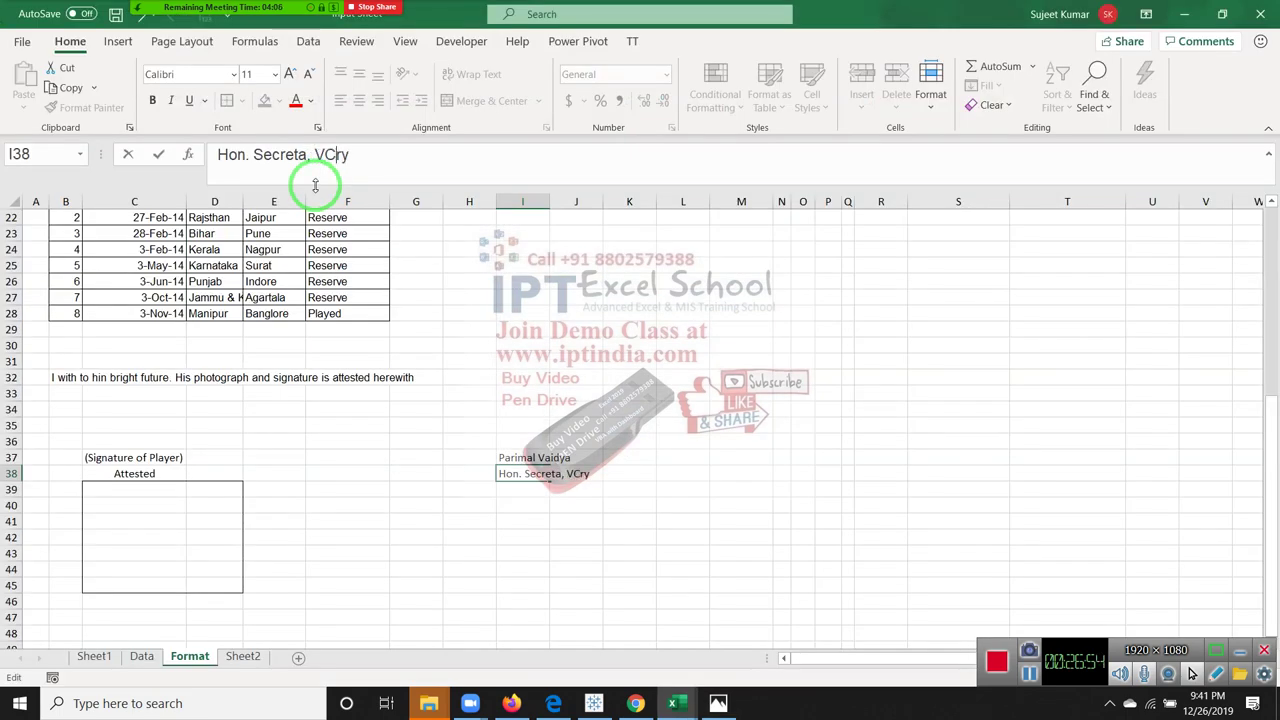
{"action": "type", "text": "A"}
{"action": "key", "text": "Return"}
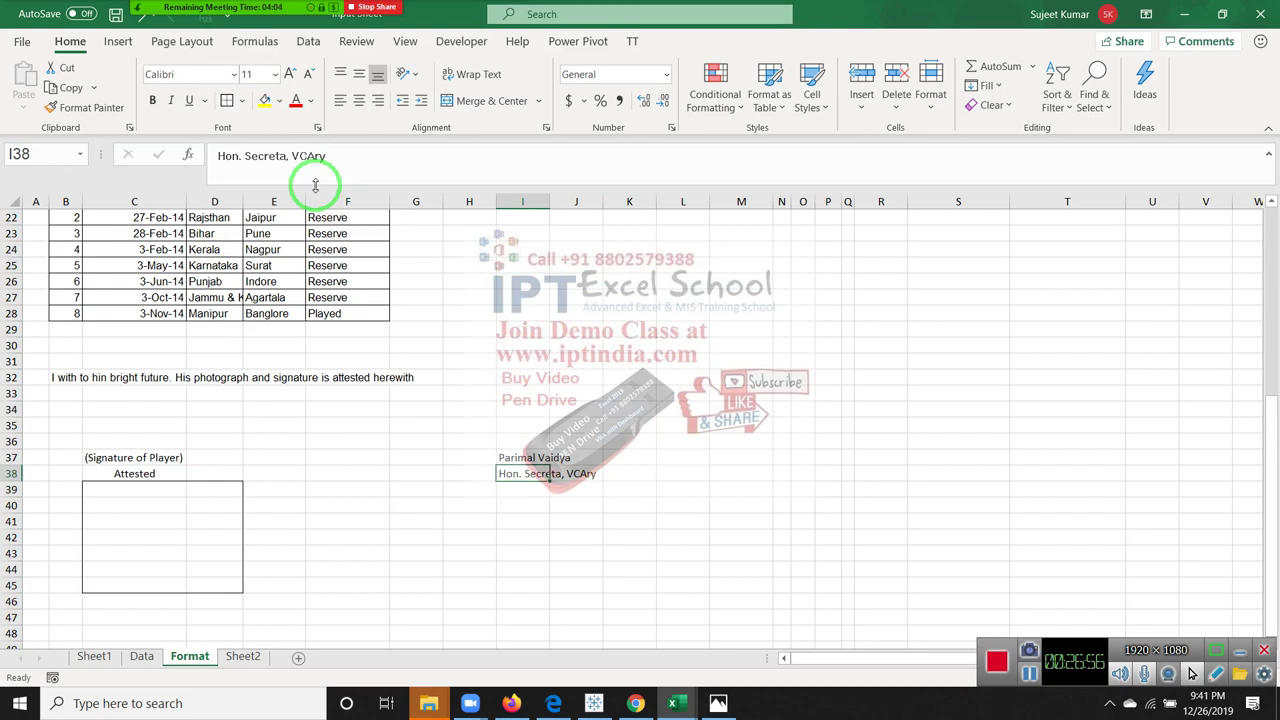
{"action": "left_click", "coordinate": [311, 155]}
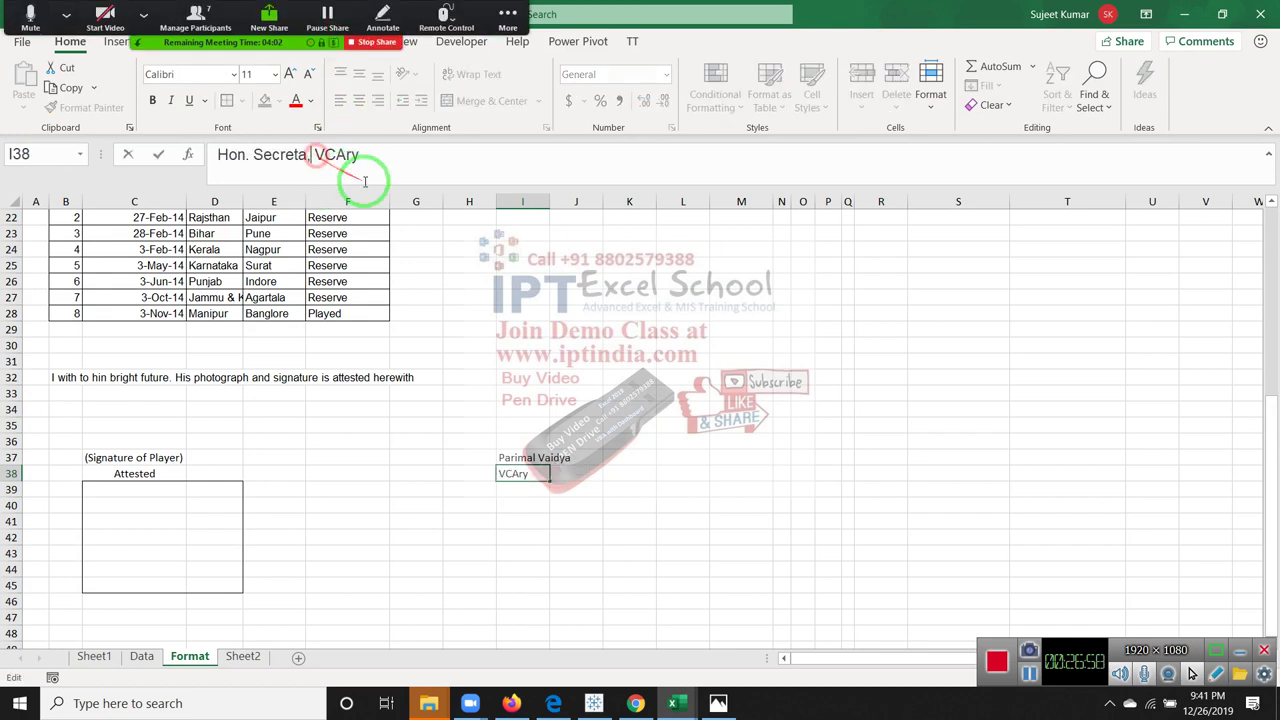
{"action": "left_click", "coordinate": [350, 155]}
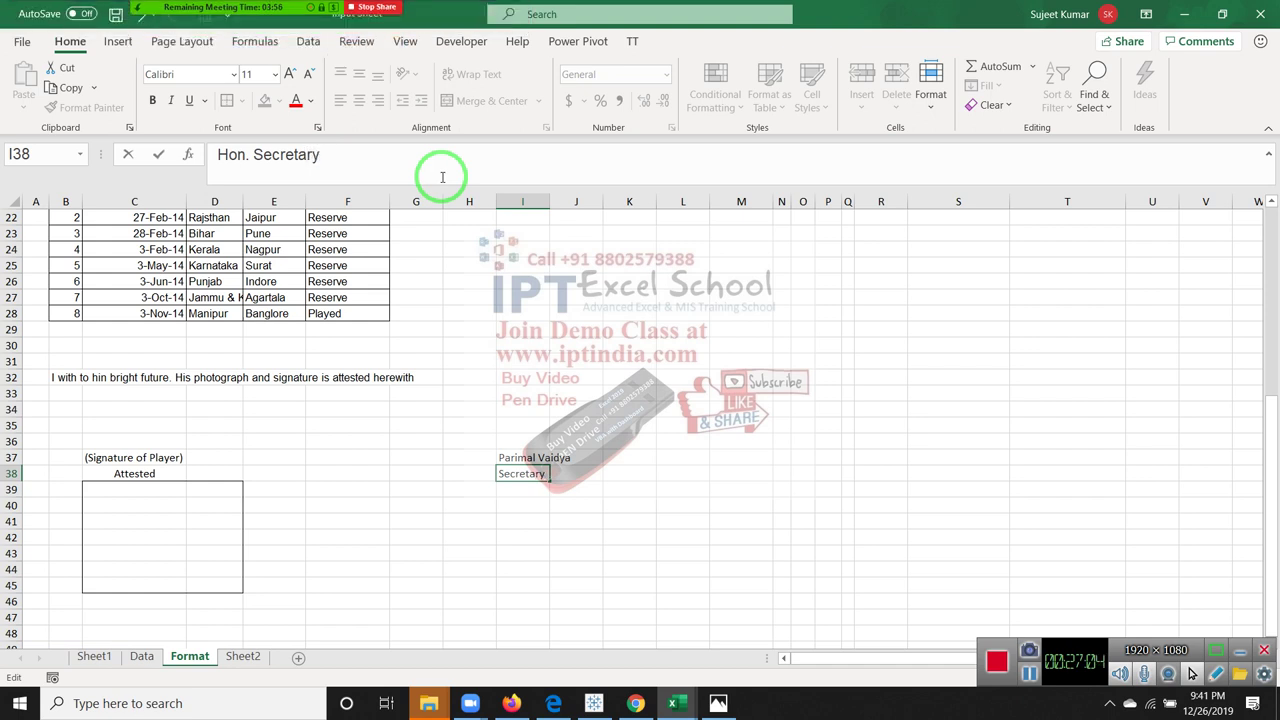
{"action": "type", "text": "VCA"}
{"action": "key", "text": "Return"}
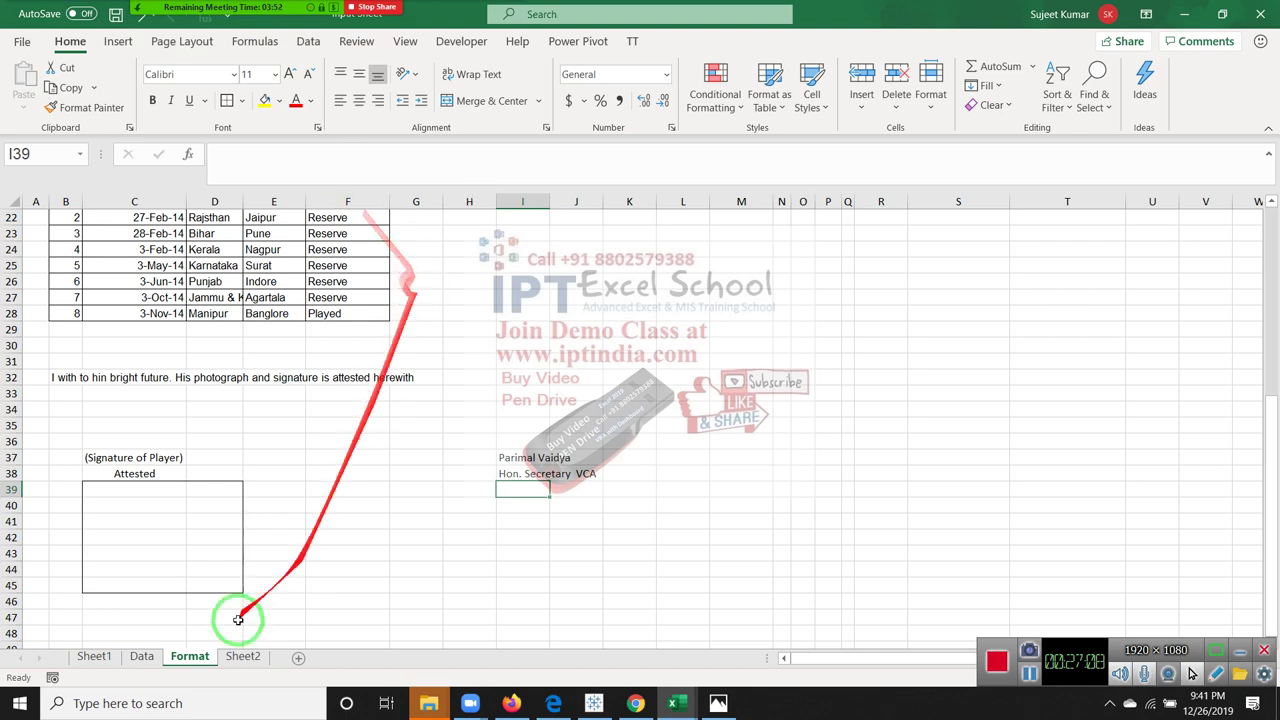
{"action": "key", "text": "alt+Tab"}
{"action": "key", "text": "alt+Tab"}
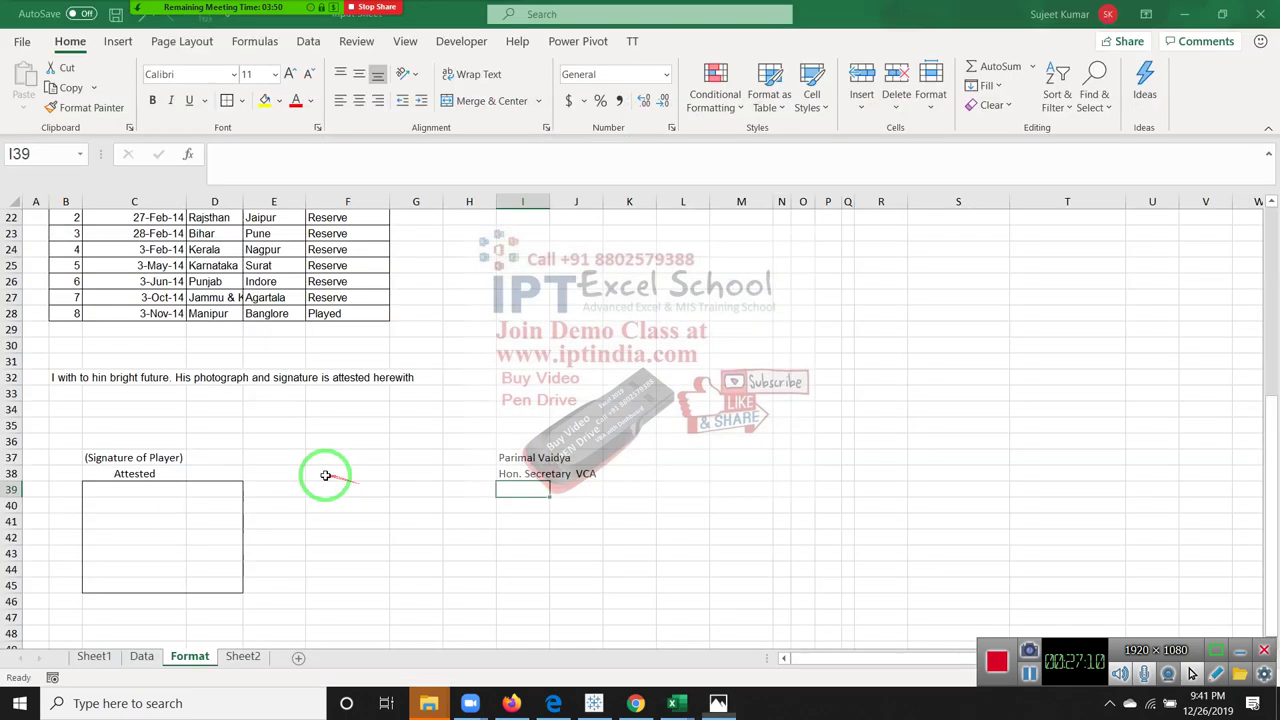
{"action": "key", "text": "alt+Tab"}
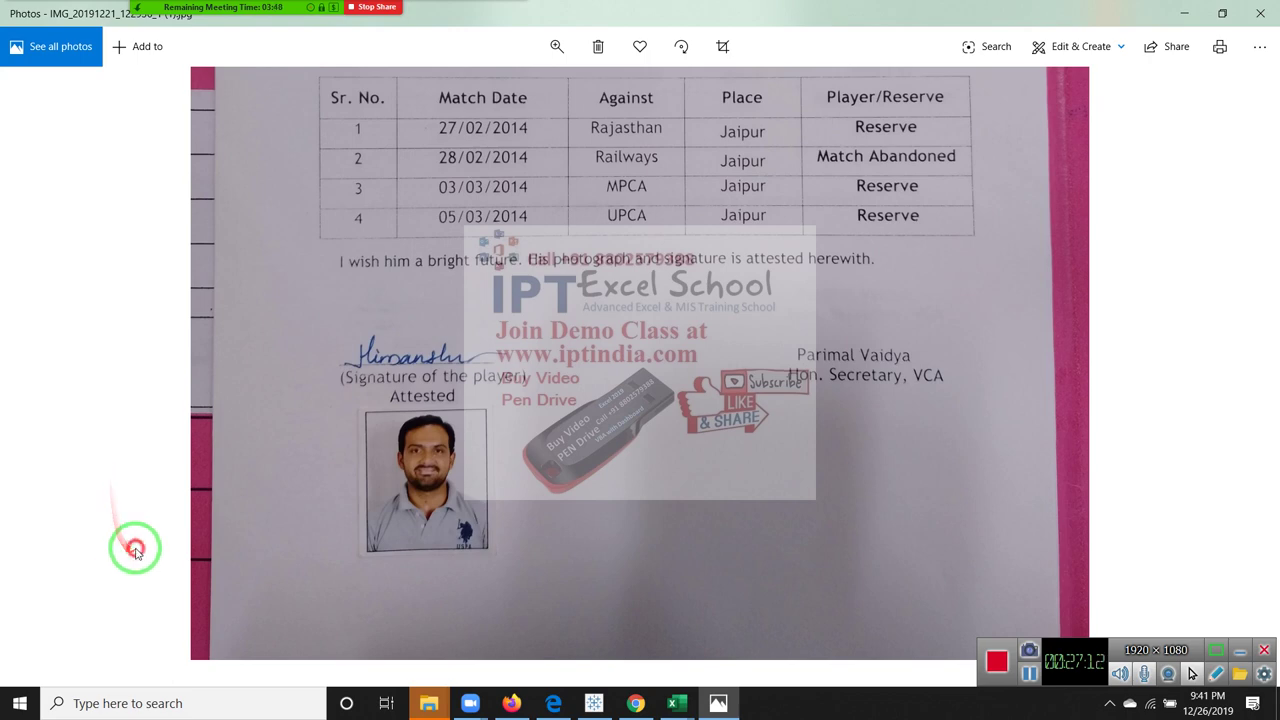
{"action": "key", "text": "alt+Tab"}
- Add bottom-border signature lines across C36:D36 and I36:K36
{"action": "left_click", "coordinate": [146, 444]}
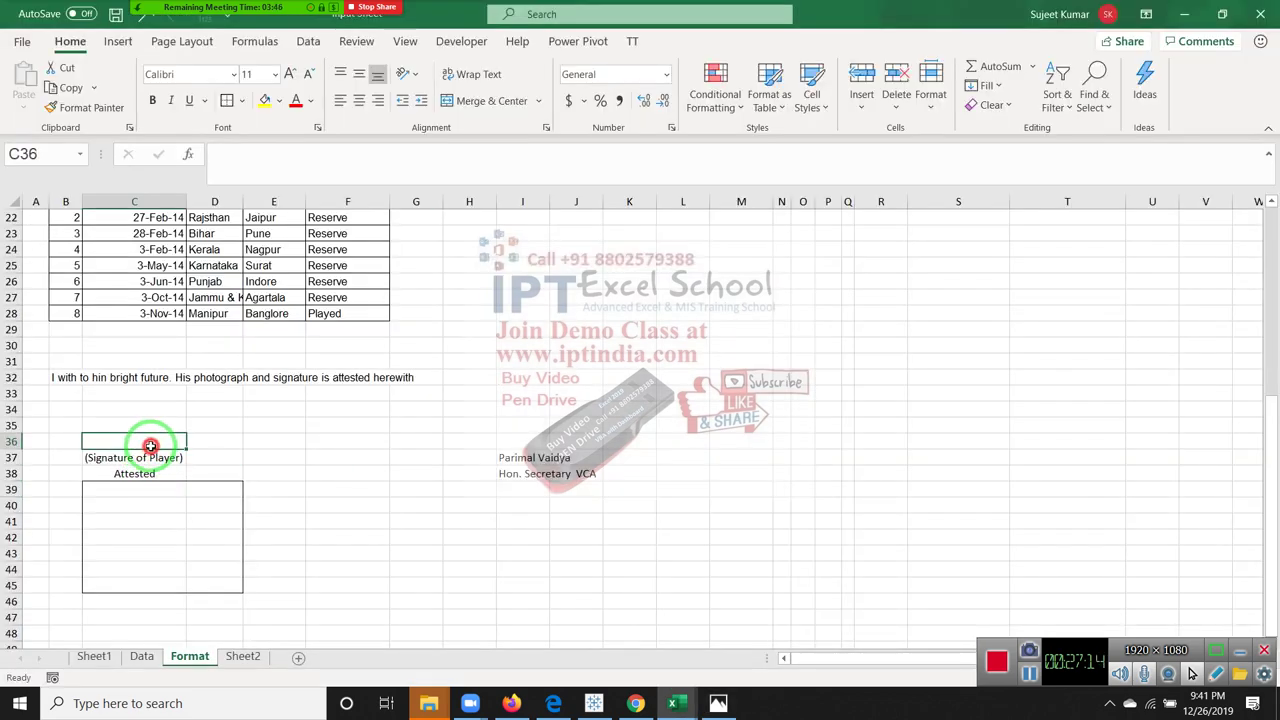
{"action": "left_click_drag", "start_coordinate": [186, 441], "coordinate": [205, 441]}
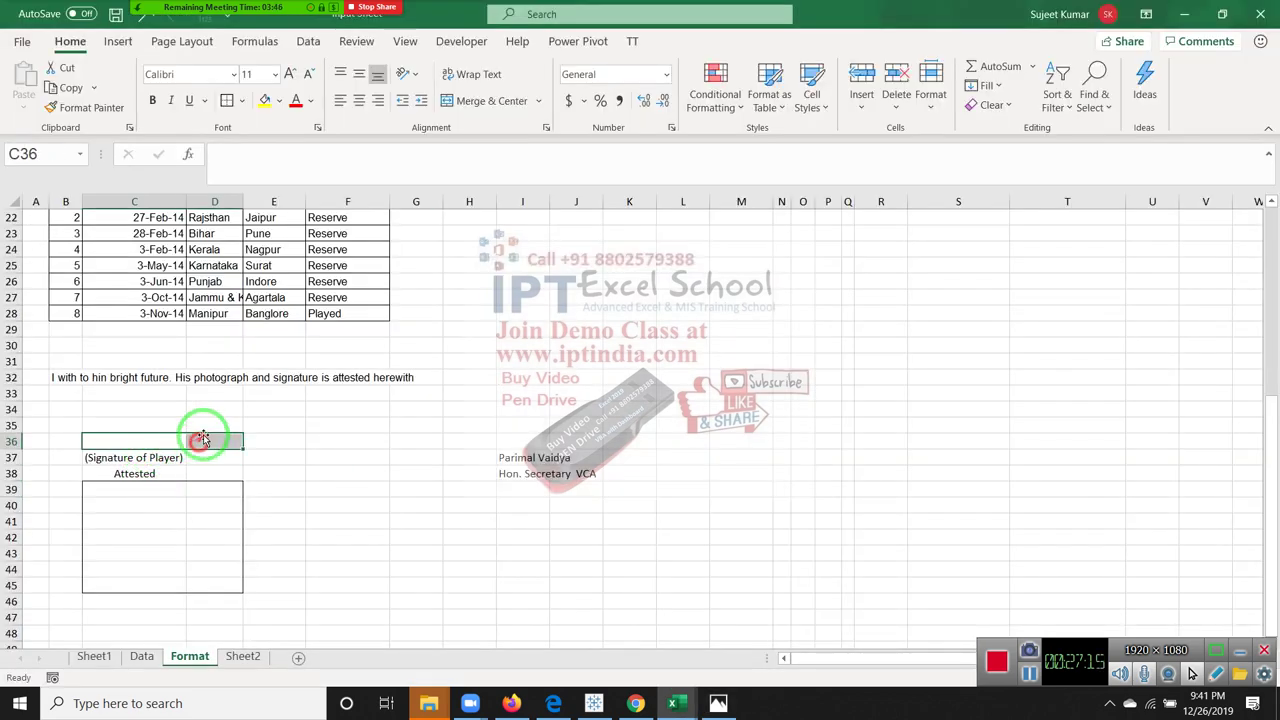
{"action": "left_click", "coordinate": [241, 102]}
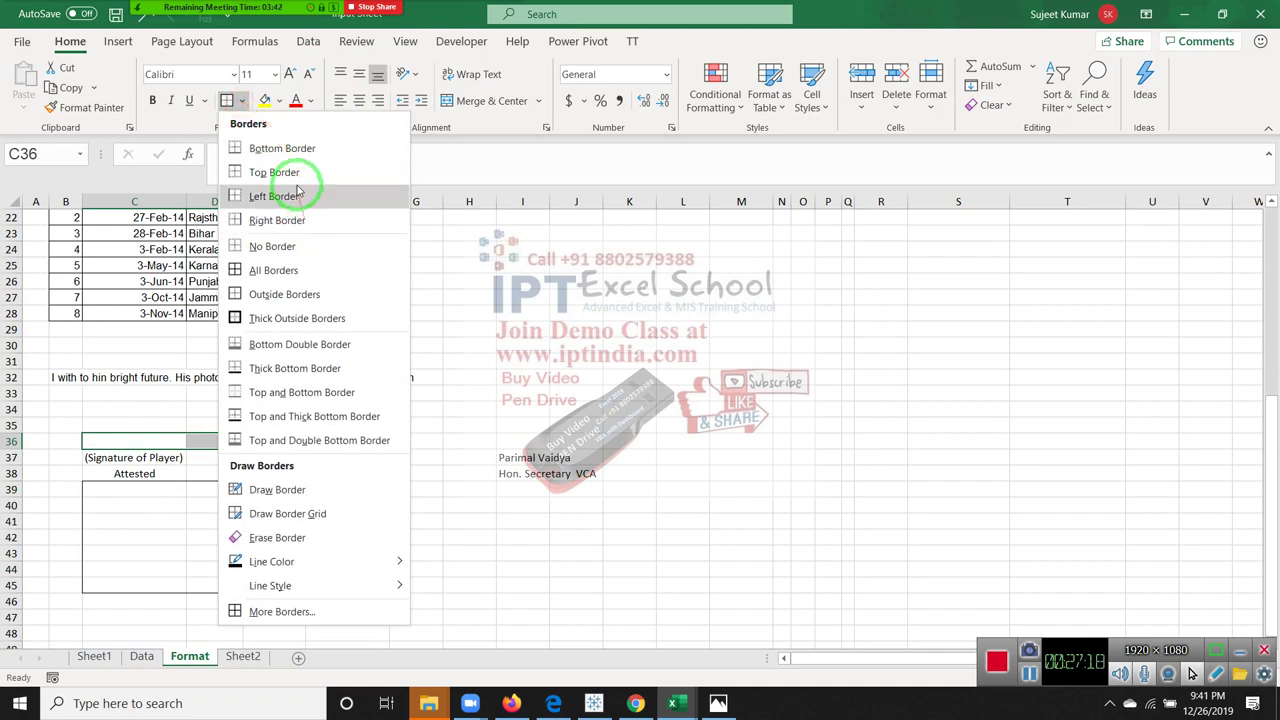
{"action": "left_click", "coordinate": [290, 148]}
{"action": "left_click", "coordinate": [515, 392]}
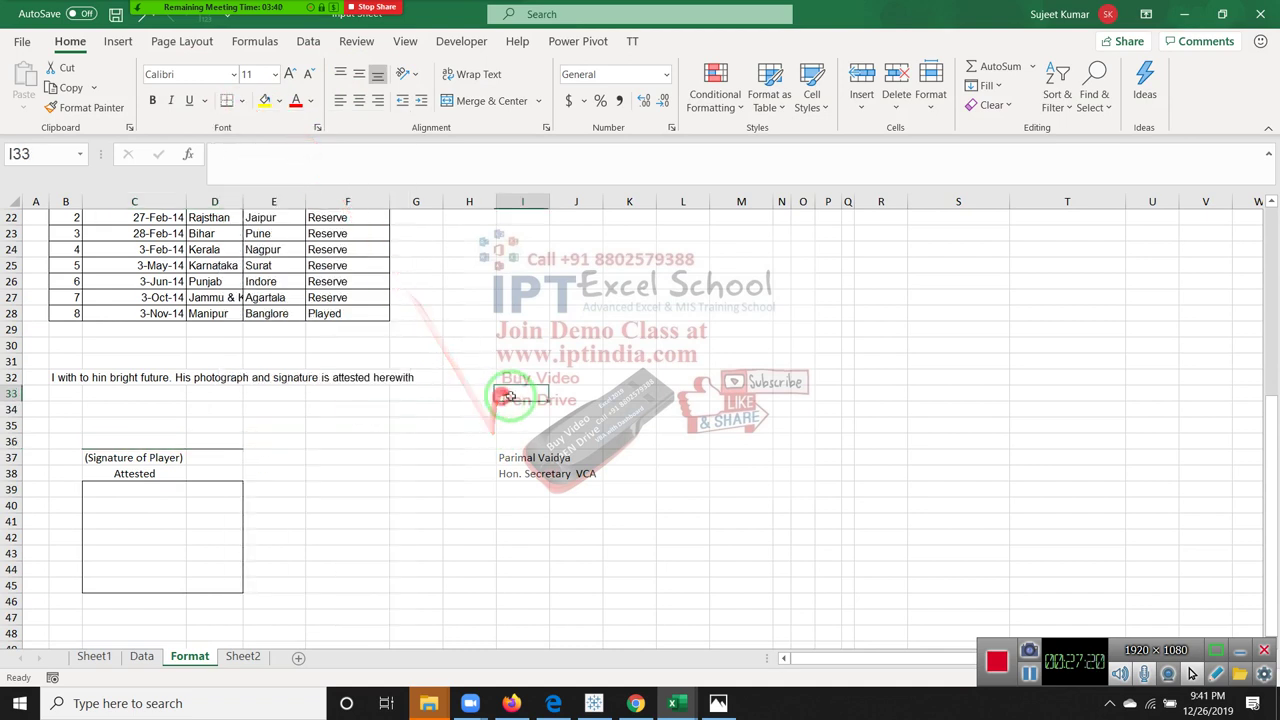
{"action": "left_click_drag", "start_coordinate": [522, 441], "coordinate": [630, 441]}
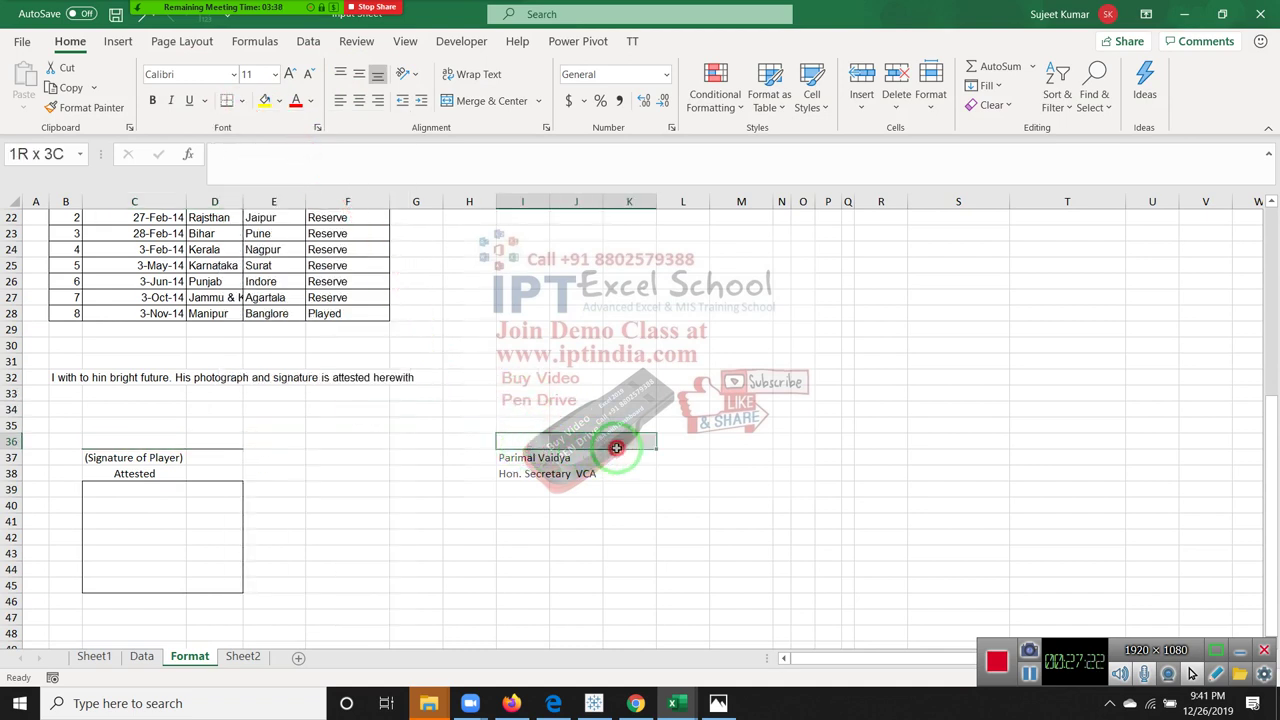
{"action": "left_click", "coordinate": [227, 101]}
{"action": "left_click", "coordinate": [679, 385]}
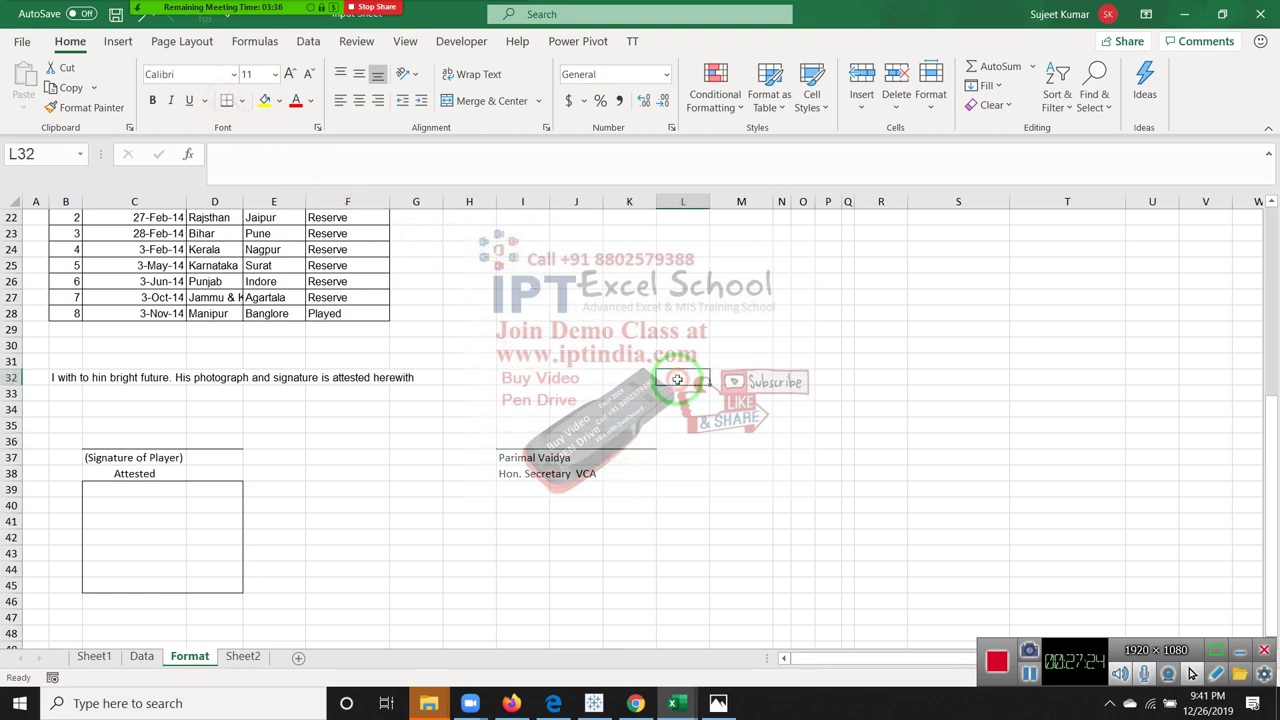
{"action": "scroll", "coordinate": [677, 377], "scroll_direction": "down", "scroll_amount": 4}
{"action": "scroll", "coordinate": [679, 385], "scroll_direction": "up", "scroll_amount": 4}
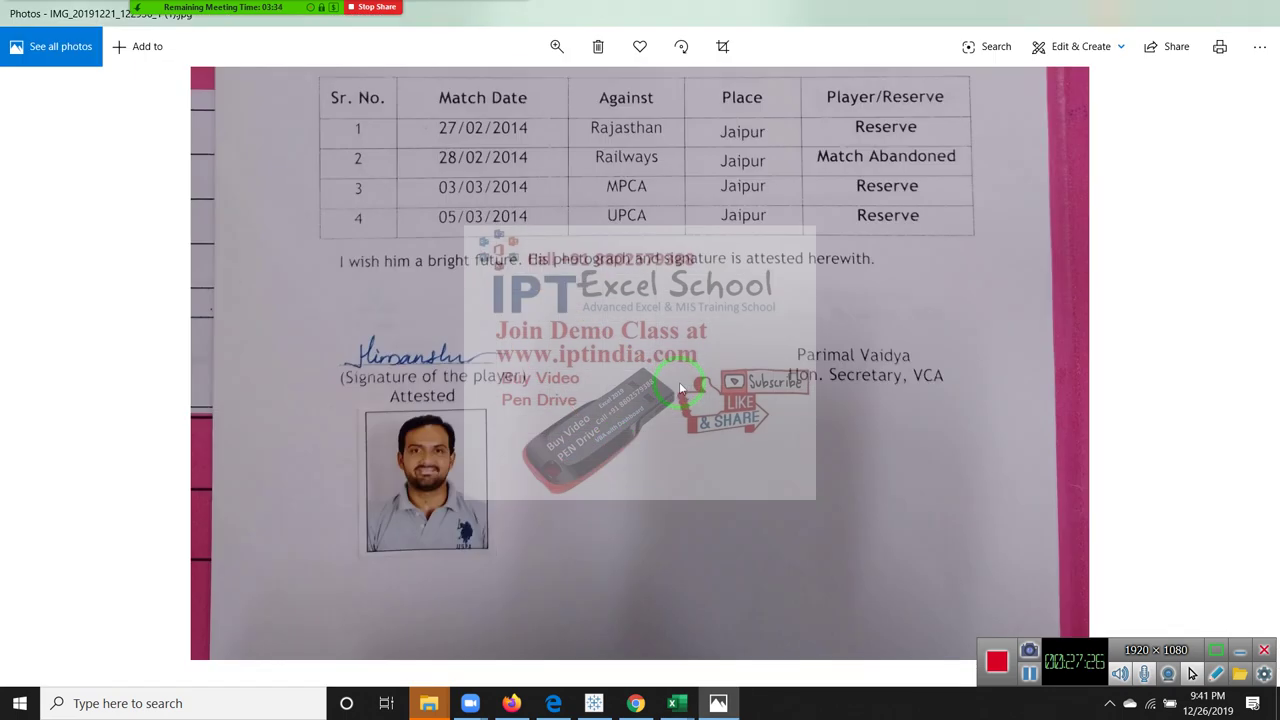
{"action": "scroll", "coordinate": [679, 383], "scroll_direction": "up", "scroll_amount": 7}
{"action": "left_click", "coordinate": [679, 383]}
{"action": "key", "text": "alt+Tab"}
{"action": "key", "text": "alt+Tab"}
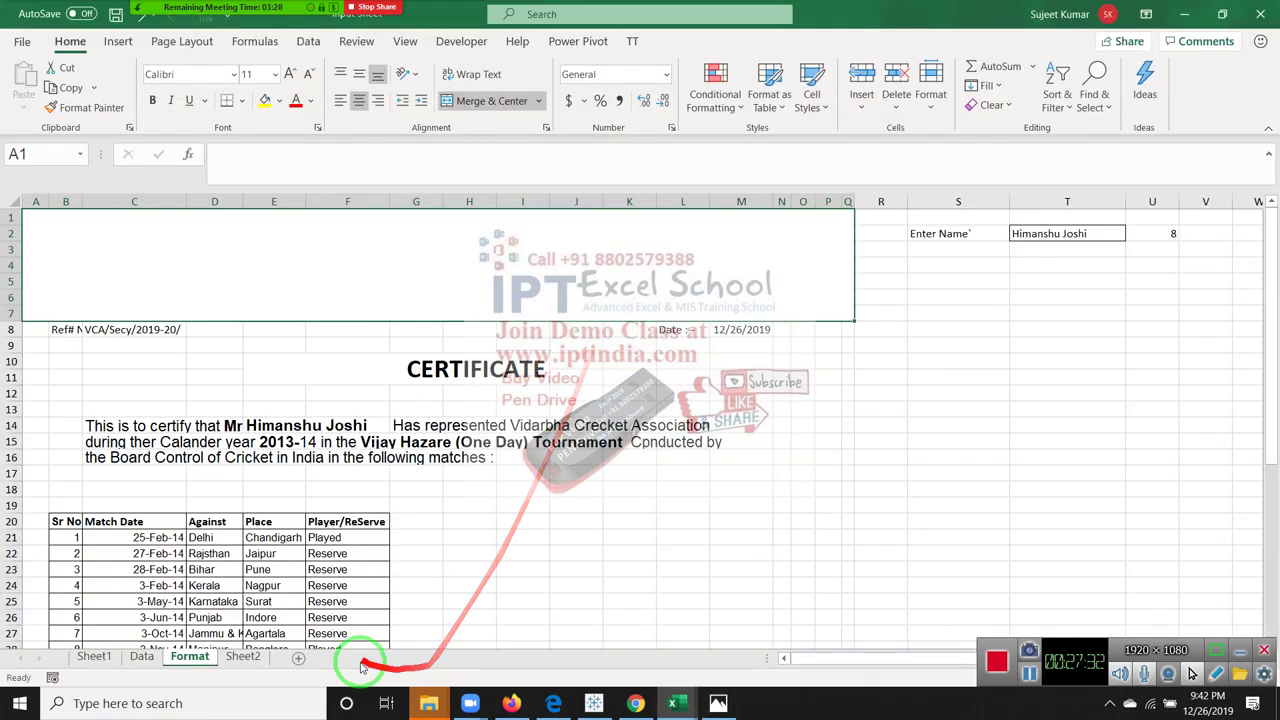
- Insert the certificate photo 'IMG_20191221_122936_1 (1)' from Downloads and move it right
{"action": "left_click", "coordinate": [118, 41]}
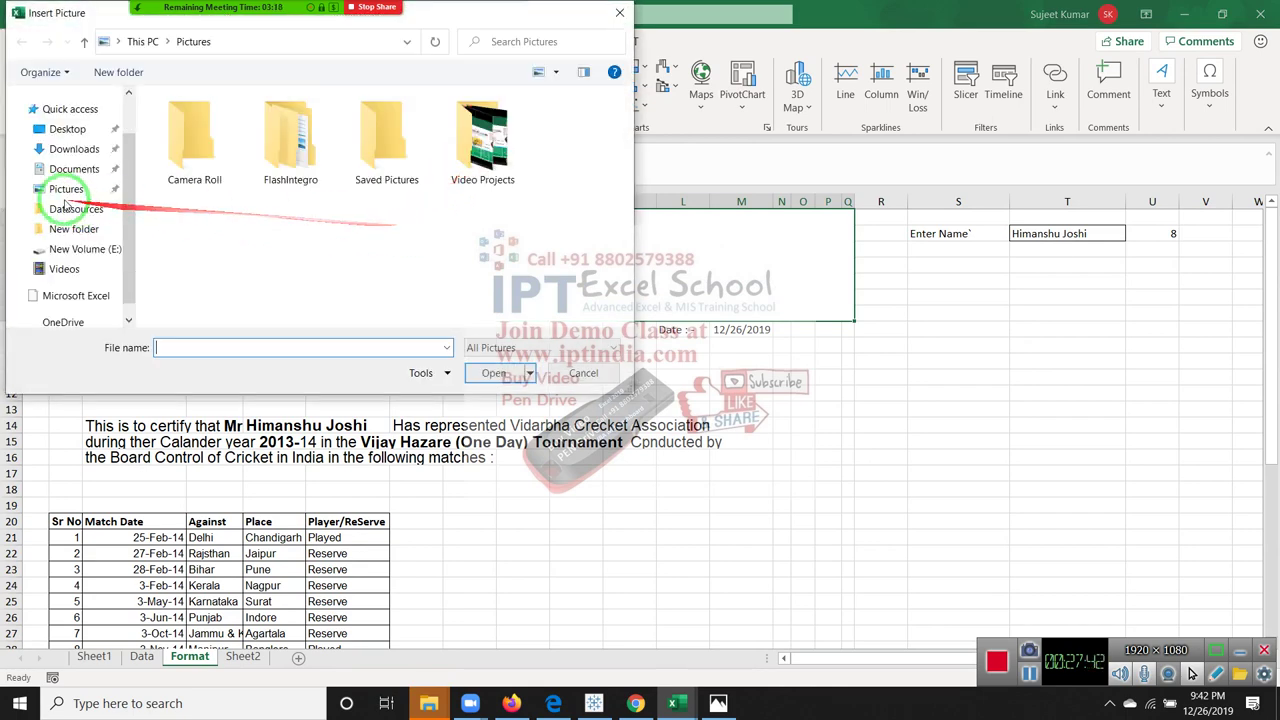
{"action": "left_click", "coordinate": [62, 162]}
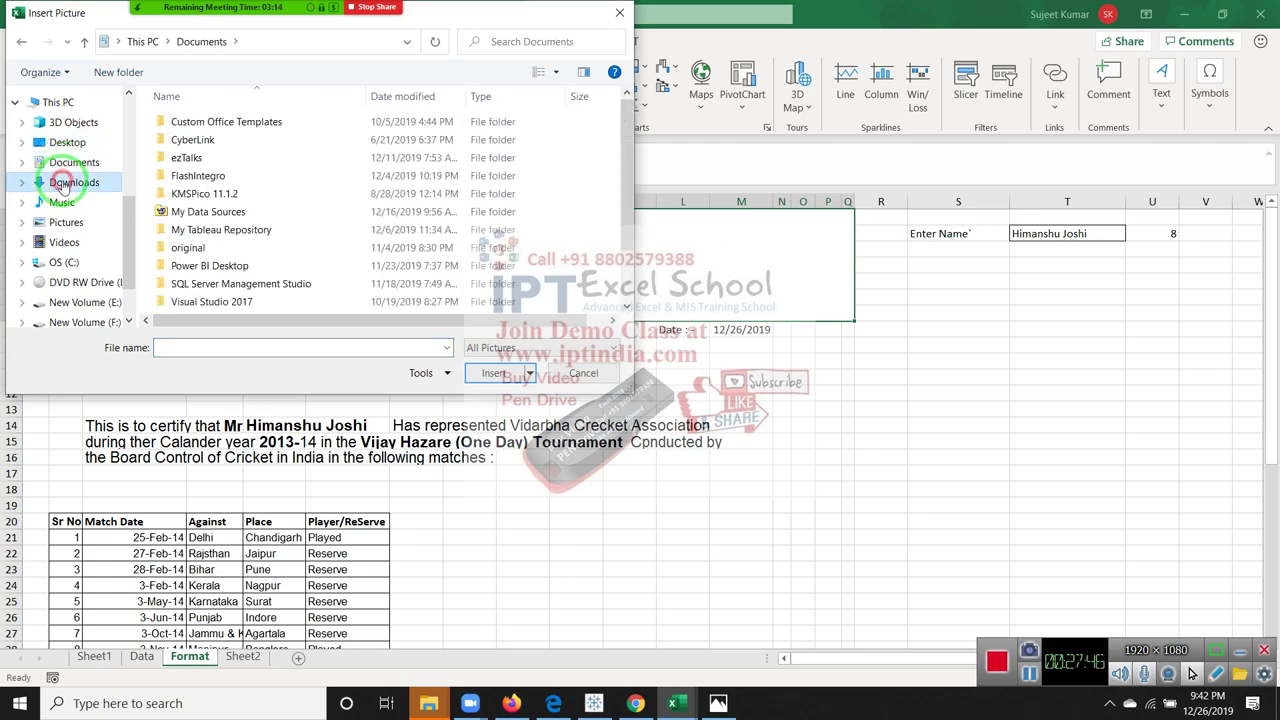
{"action": "left_click", "coordinate": [72, 181]}
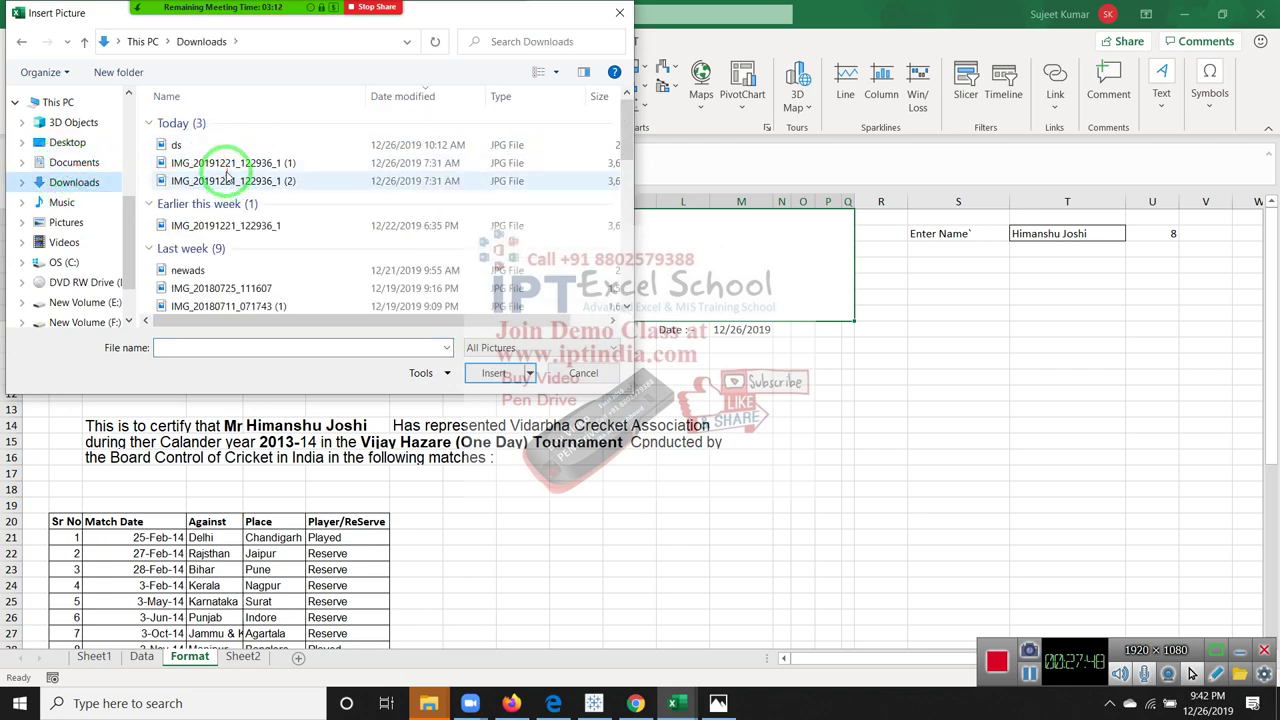
{"action": "left_click", "coordinate": [225, 165]}
{"action": "double_click", "coordinate": [225, 165]}
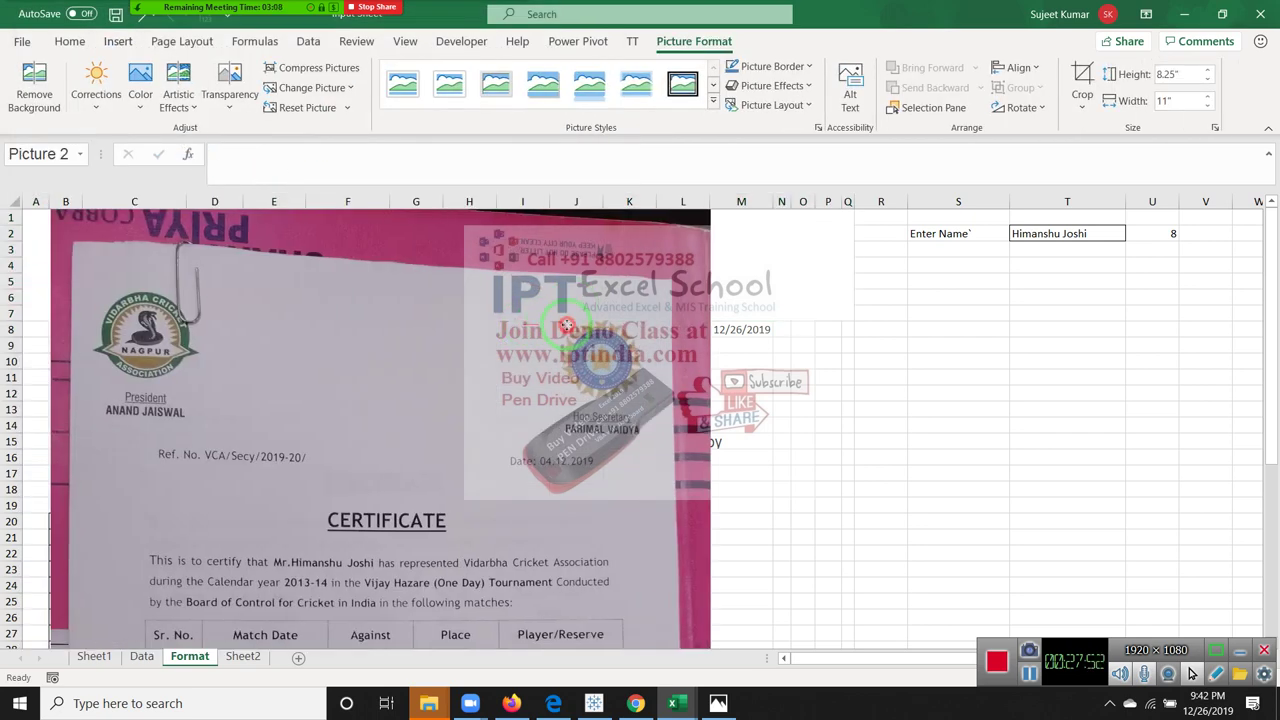
{"action": "left_click_drag", "start_coordinate": [518, 328], "coordinate": [684, 328]}
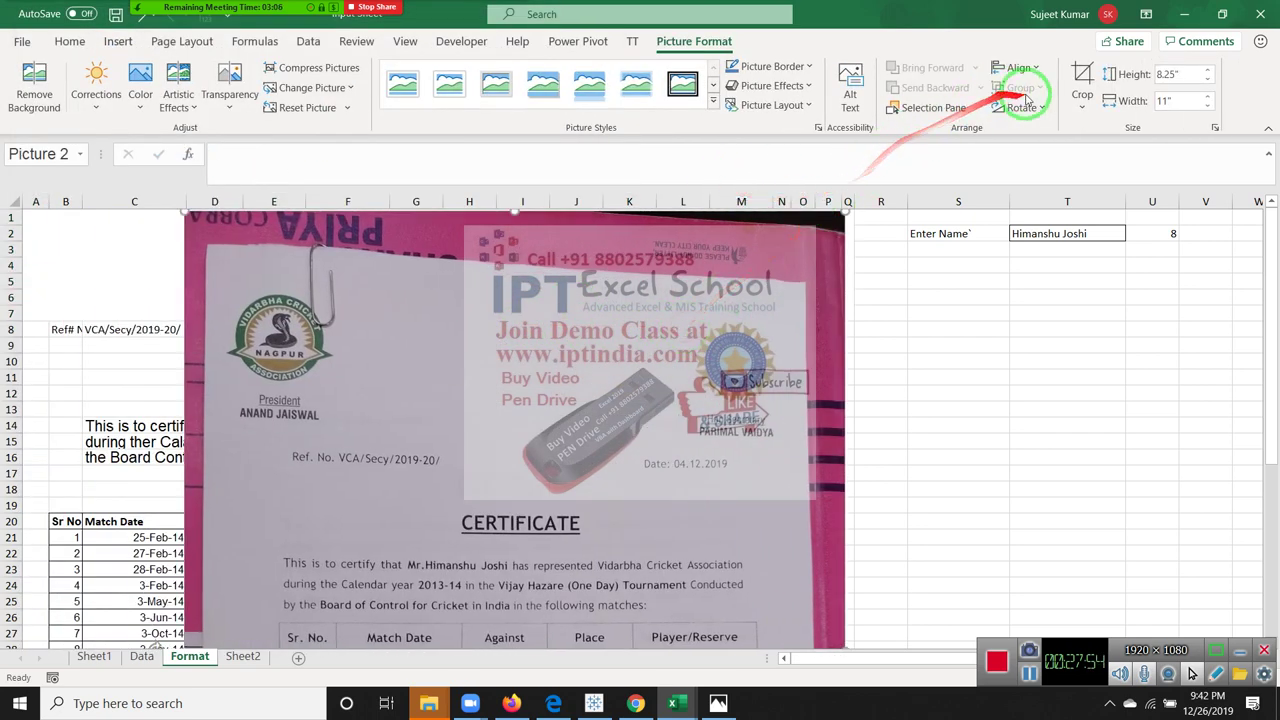
- Crop the photo to its top logo band and move it to the top of the sheet
{"action": "left_click", "coordinate": [1080, 80]}
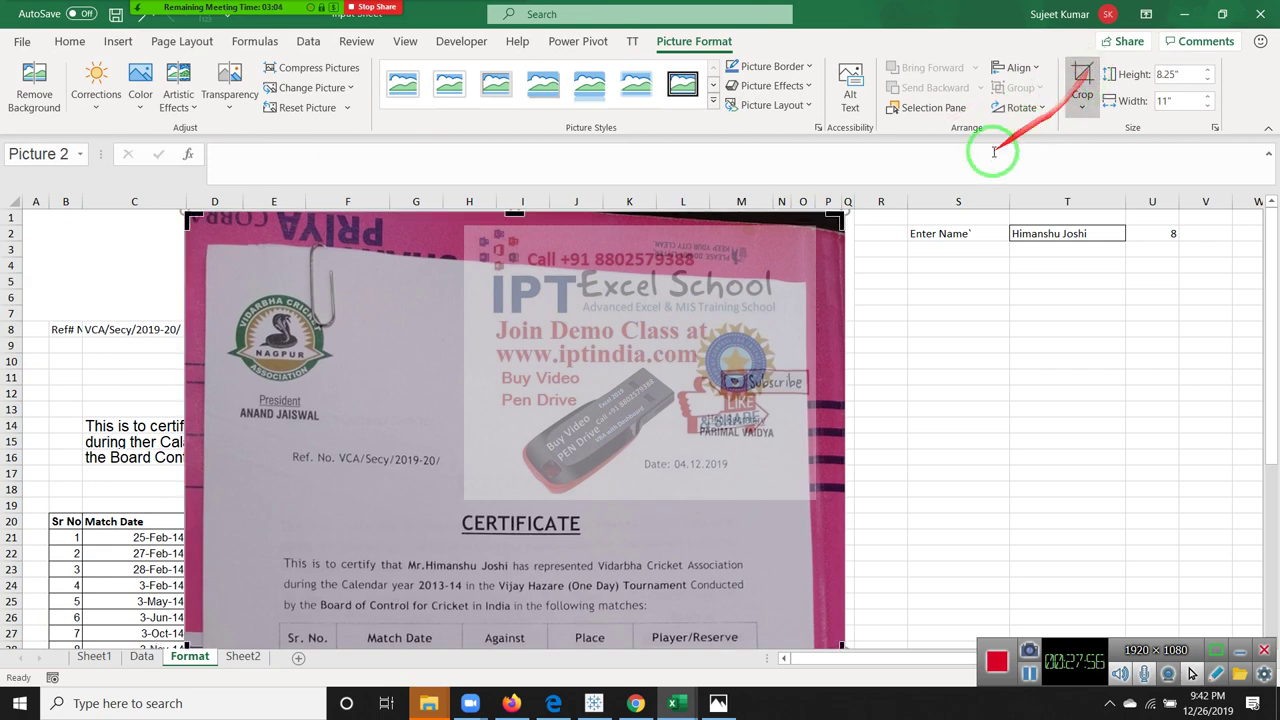
{"action": "mouse_move", "coordinate": [847, 207]}
{"action": "left_mouse_down"}
{"action": "mouse_move", "coordinate": [859, 260]}
{"action": "mouse_move", "coordinate": [807, 201]}
{"action": "mouse_move", "coordinate": [813, 190]}
{"action": "mouse_move", "coordinate": [833, 211]}
{"action": "mouse_move", "coordinate": [846, 325]}
{"action": "mouse_move", "coordinate": [801, 337]}
{"action": "left_mouse_up"}
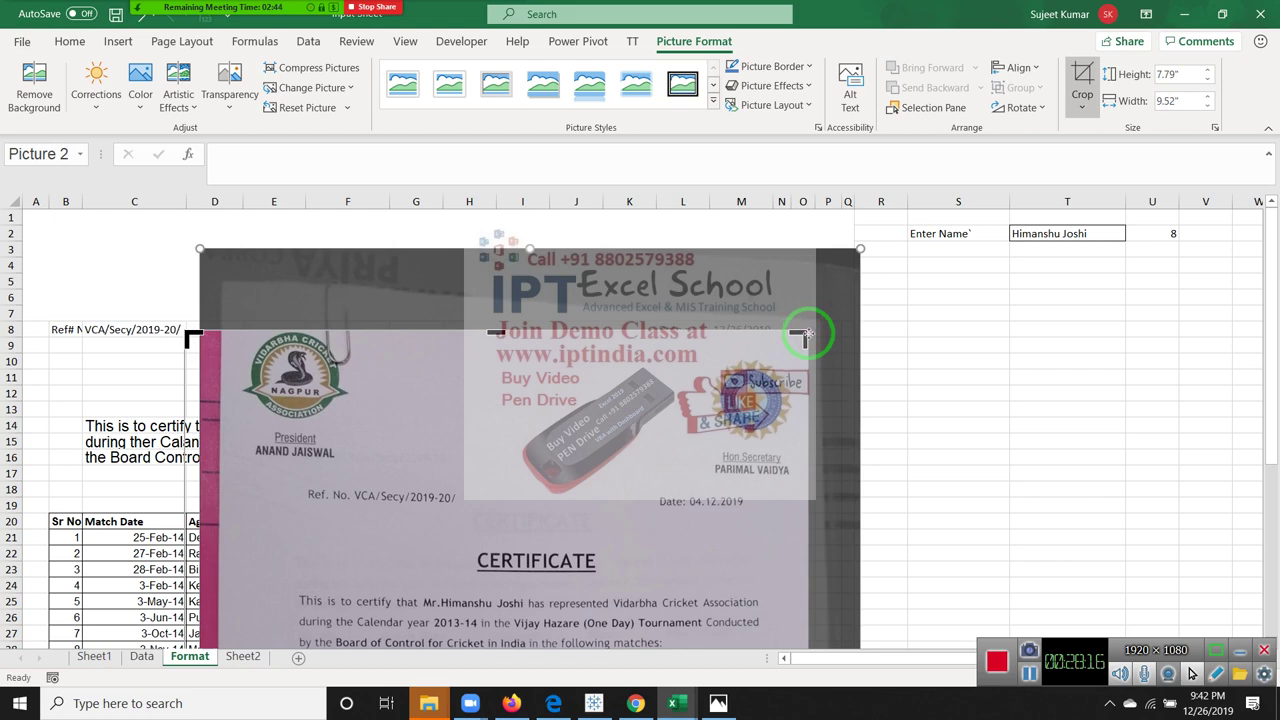
{"action": "scroll", "coordinate": [806, 337], "scroll_direction": "down", "scroll_amount": 4}
{"action": "scroll", "coordinate": [800, 480], "scroll_direction": "down", "scroll_amount": 6}
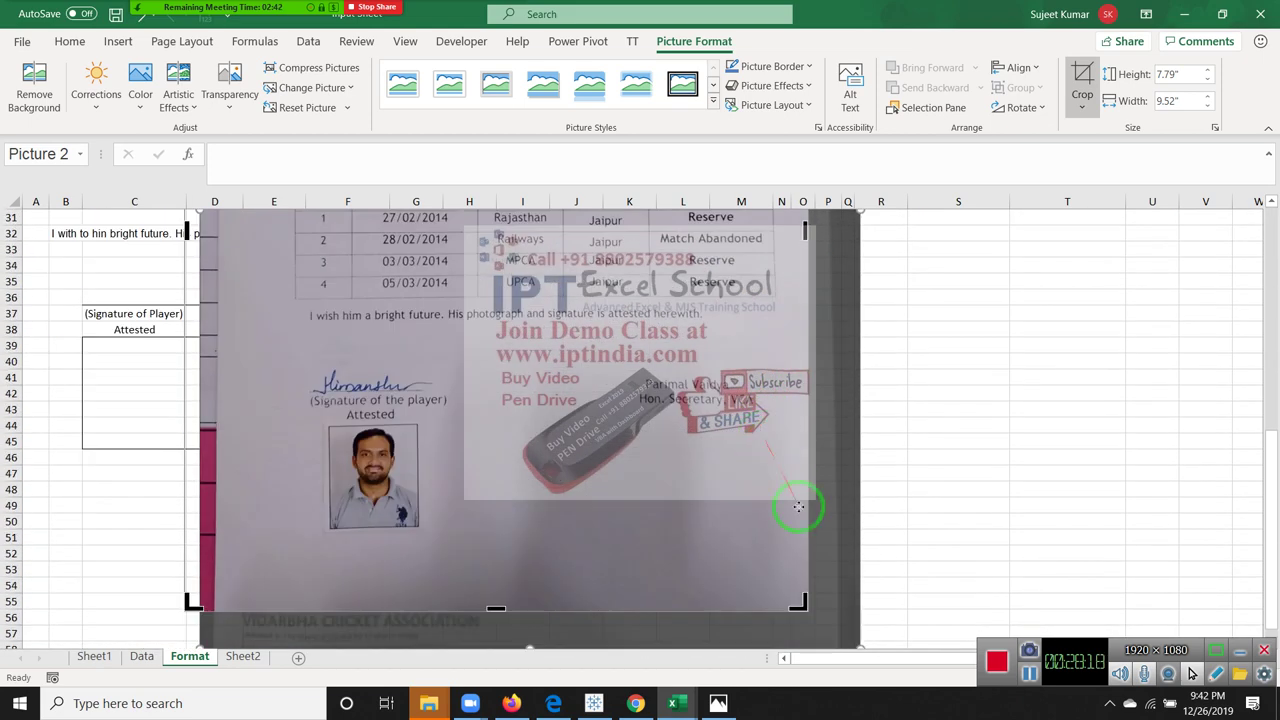
{"action": "left_click_drag", "start_coordinate": [801, 603], "coordinate": [709, 240]}
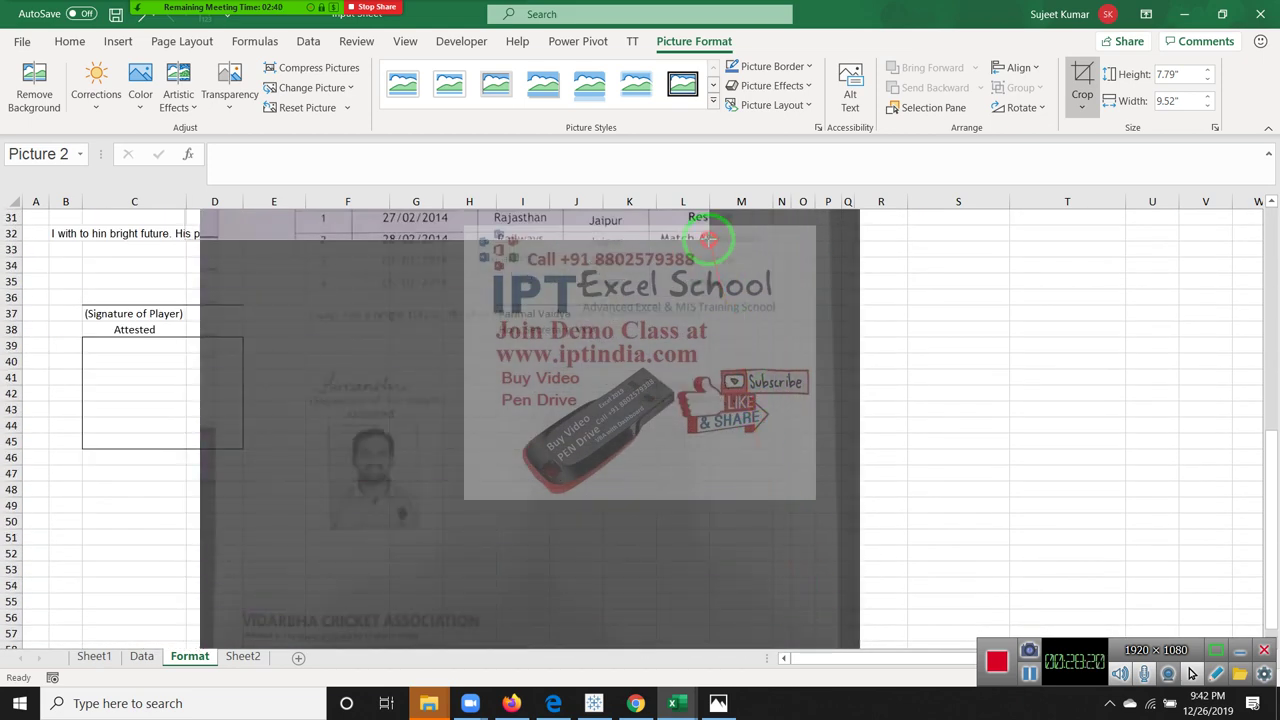
{"action": "scroll", "coordinate": [725, 390], "scroll_direction": "up", "scroll_amount": 4}
{"action": "scroll", "coordinate": [728, 415], "scroll_direction": "up", "scroll_amount": 4}
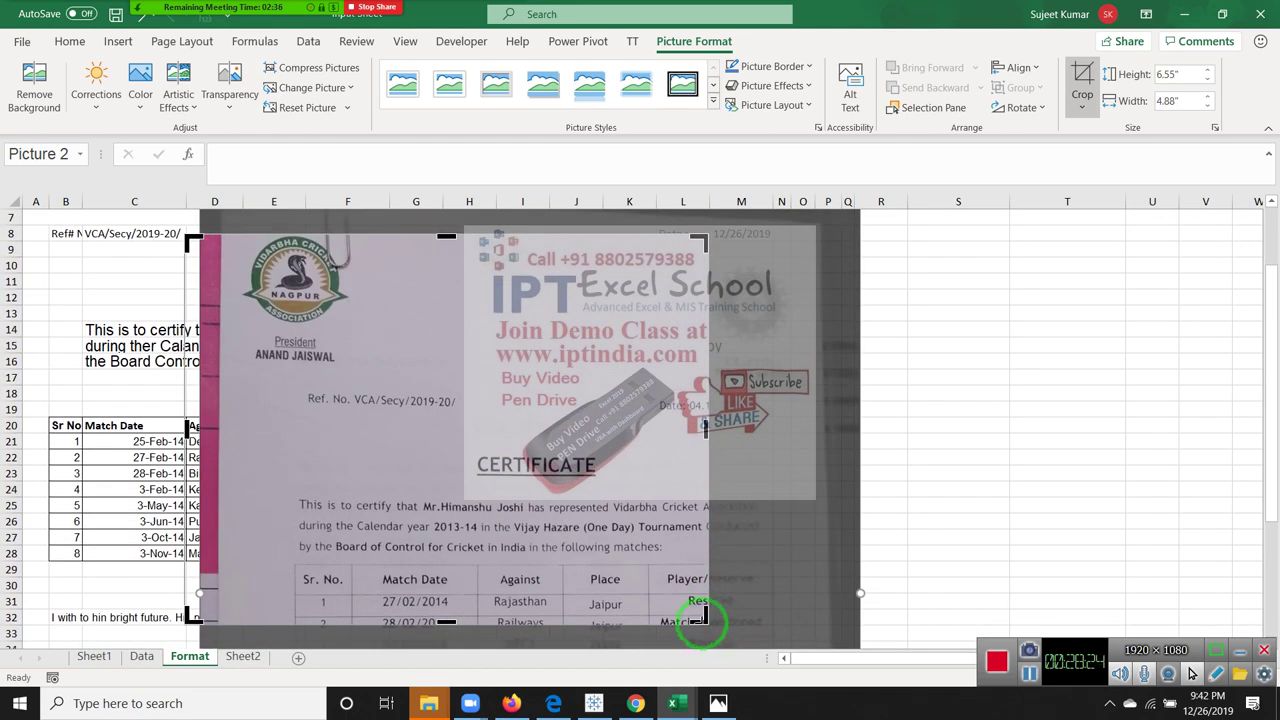
{"action": "mouse_move", "coordinate": [703, 620]}
{"action": "left_mouse_down"}
{"action": "mouse_move", "coordinate": [805, 428]}
{"action": "mouse_move", "coordinate": [803, 392]}
{"action": "left_mouse_up"}
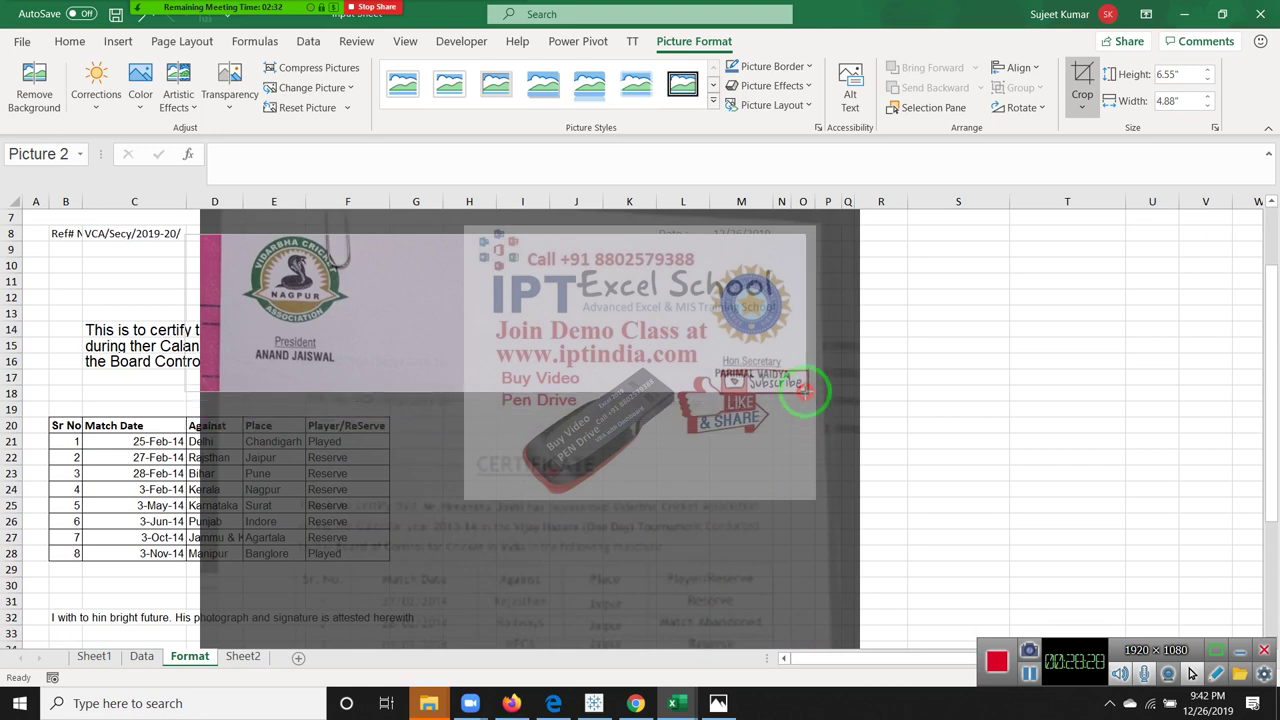
{"action": "mouse_move", "coordinate": [202, 314]}
{"action": "left_mouse_down"}
{"action": "mouse_move", "coordinate": [185, 316]}
{"action": "mouse_move", "coordinate": [246, 323]}
{"action": "left_mouse_up"}
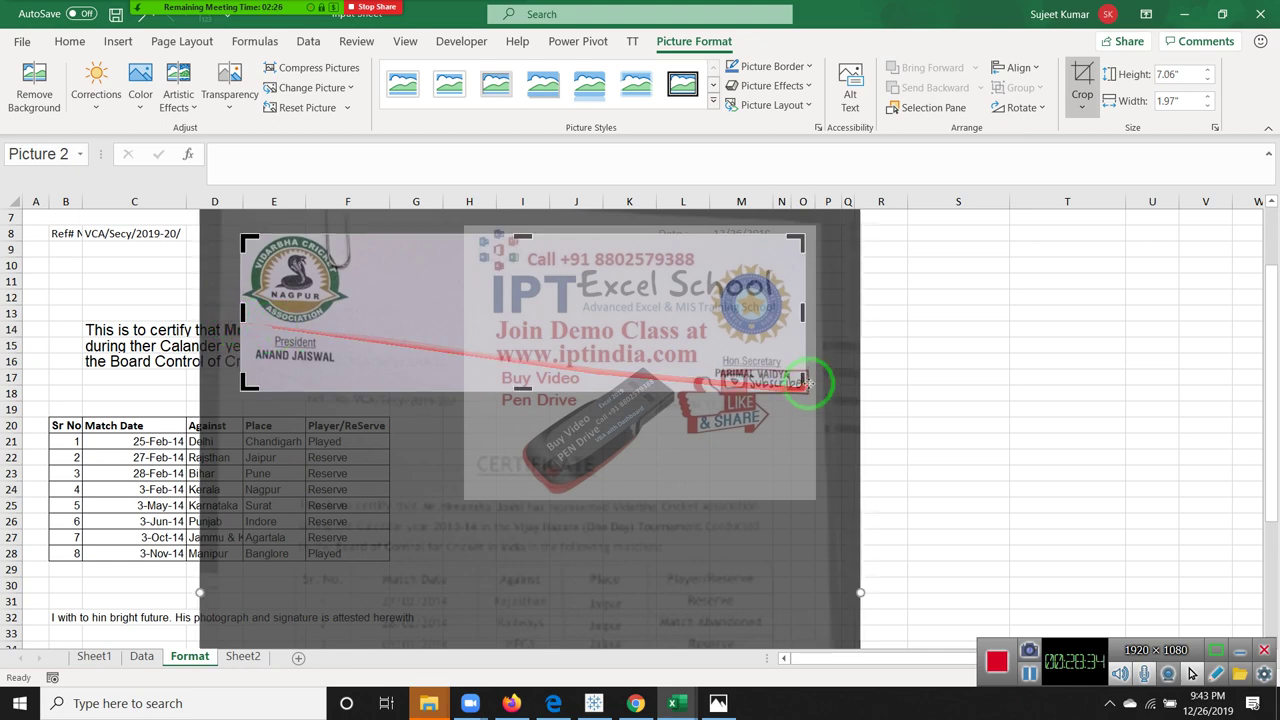
{"action": "left_click", "coordinate": [938, 372]}
{"action": "scroll", "coordinate": [938, 370], "scroll_direction": "up", "scroll_amount": 2}
{"action": "mouse_move", "coordinate": [740, 487]}
{"action": "left_mouse_down"}
{"action": "mouse_move", "coordinate": [540, 368]}
{"action": "mouse_move", "coordinate": [673, 385]}
{"action": "left_mouse_up"}
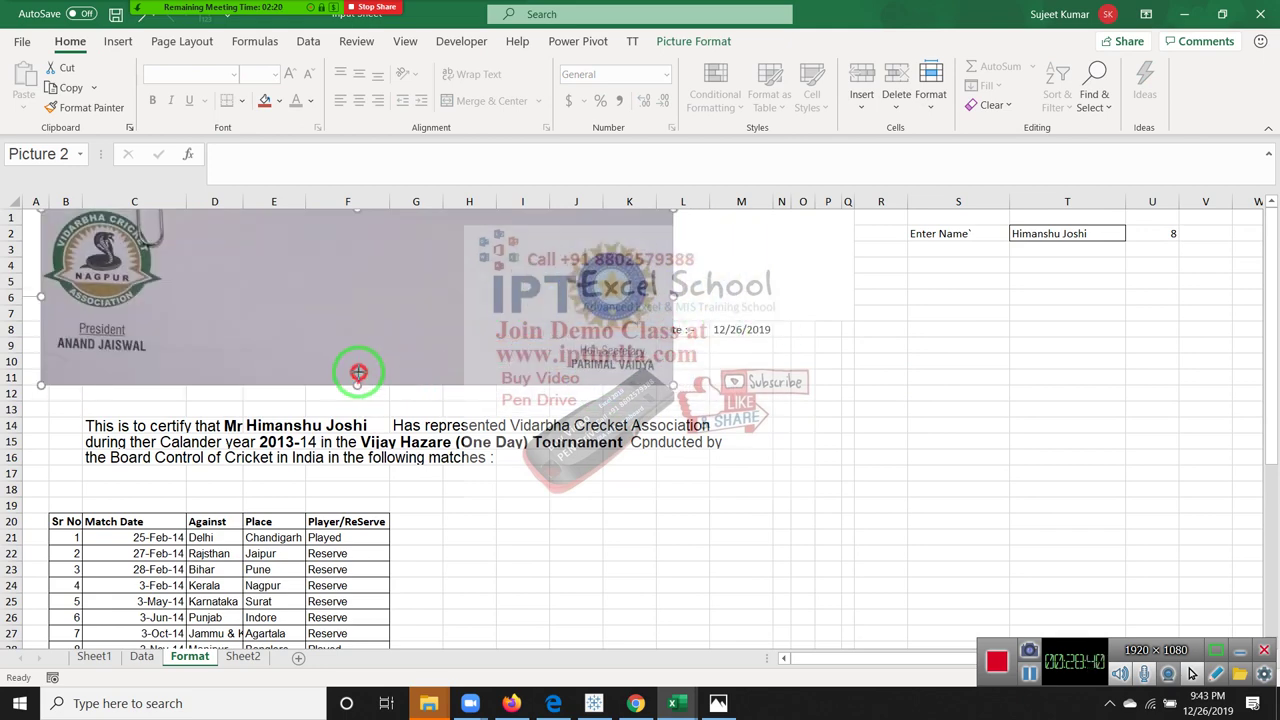
- Resize the logo band to cover rows 1–7, ending at column O
{"action": "left_click_drag", "start_coordinate": [358, 372], "coordinate": [358, 322]}
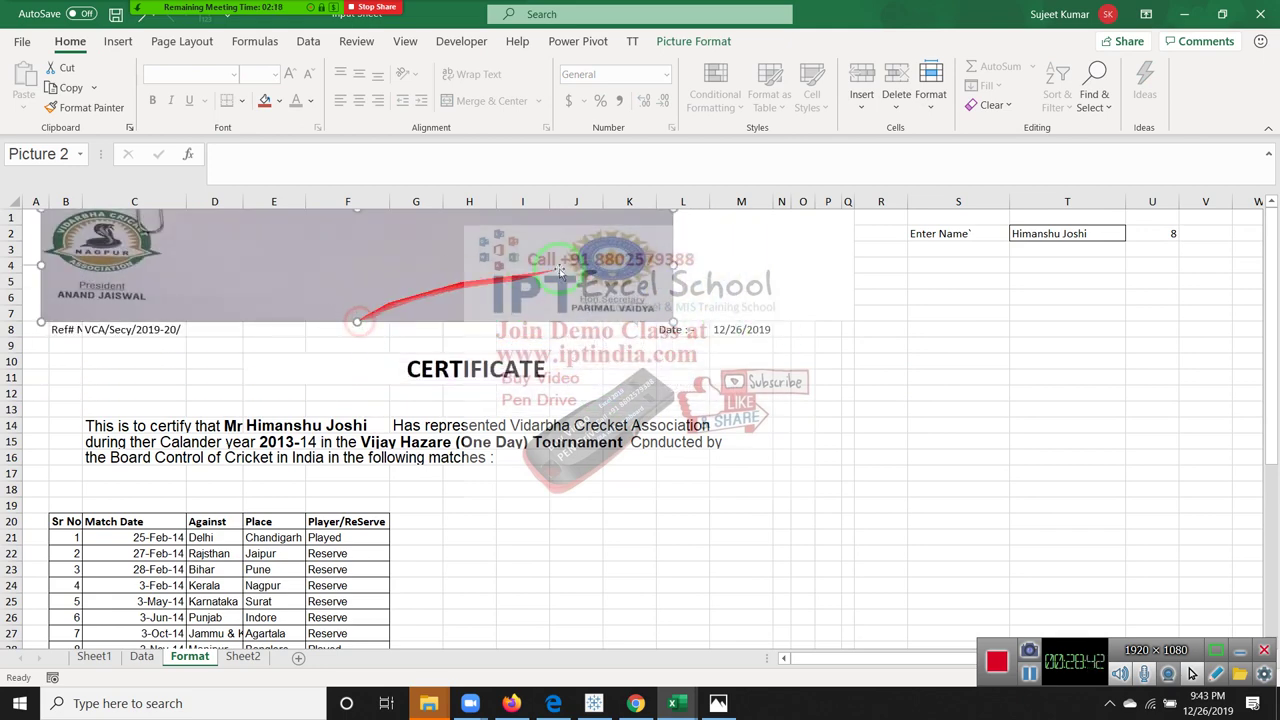
{"action": "mouse_move", "coordinate": [683, 258]}
{"action": "left_mouse_down"}
{"action": "mouse_move", "coordinate": [841, 284]}
{"action": "mouse_move", "coordinate": [683, 258]}
{"action": "left_mouse_up"}
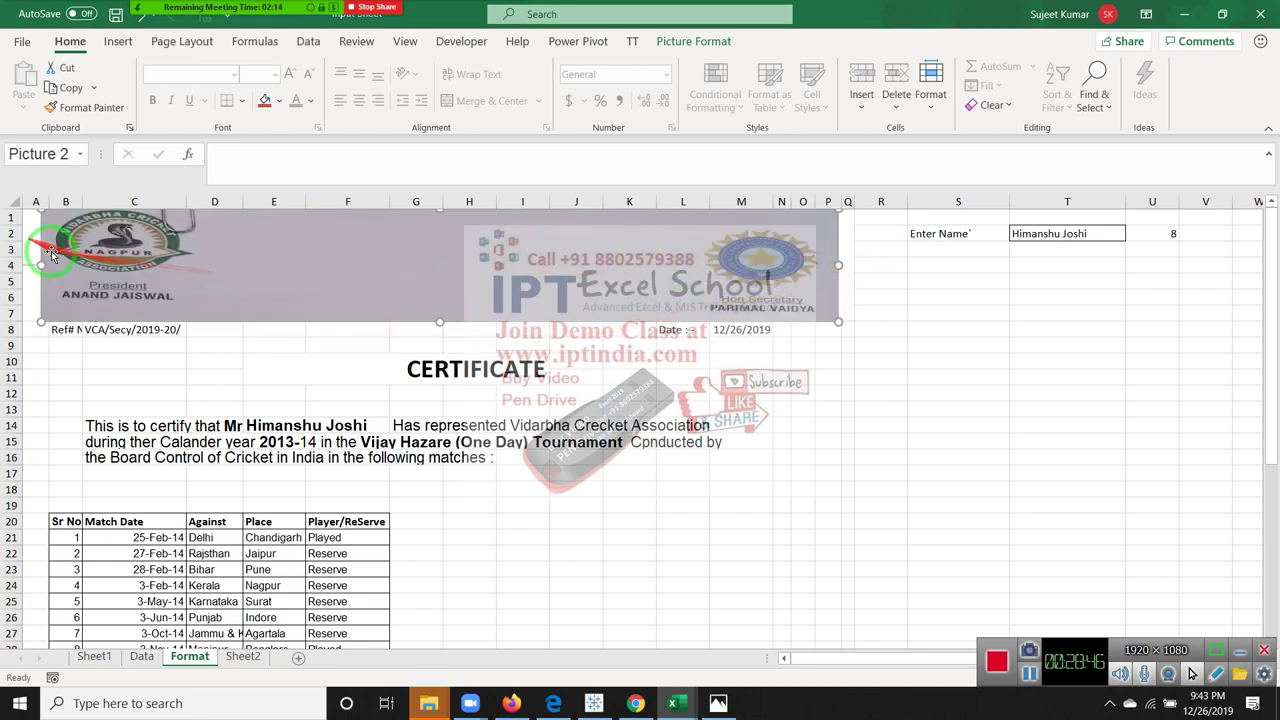
{"action": "left_click", "coordinate": [200, 377]}
{"action": "left_click", "coordinate": [829, 294]}
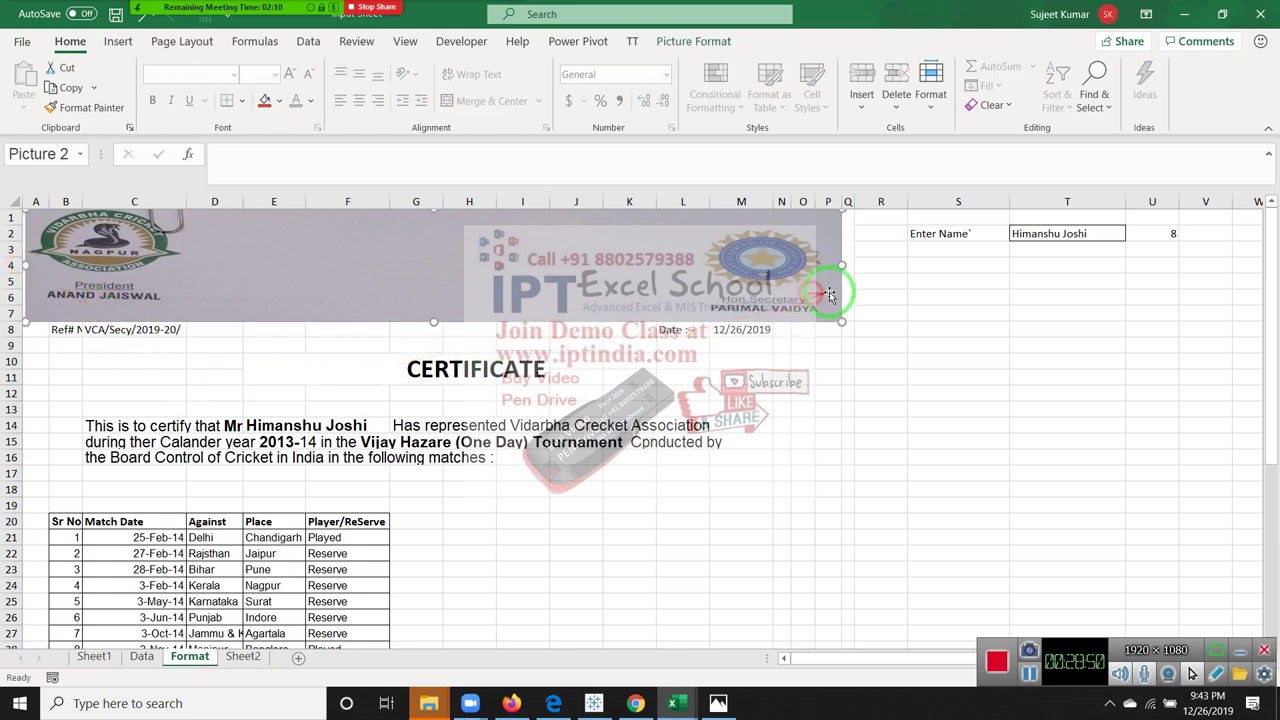
{"action": "mouse_move", "coordinate": [845, 261]}
{"action": "left_mouse_down"}
{"action": "mouse_move", "coordinate": [787, 260]}
{"action": "mouse_move", "coordinate": [800, 258]}
{"action": "left_mouse_up"}
{"action": "left_click", "coordinate": [825, 201]}
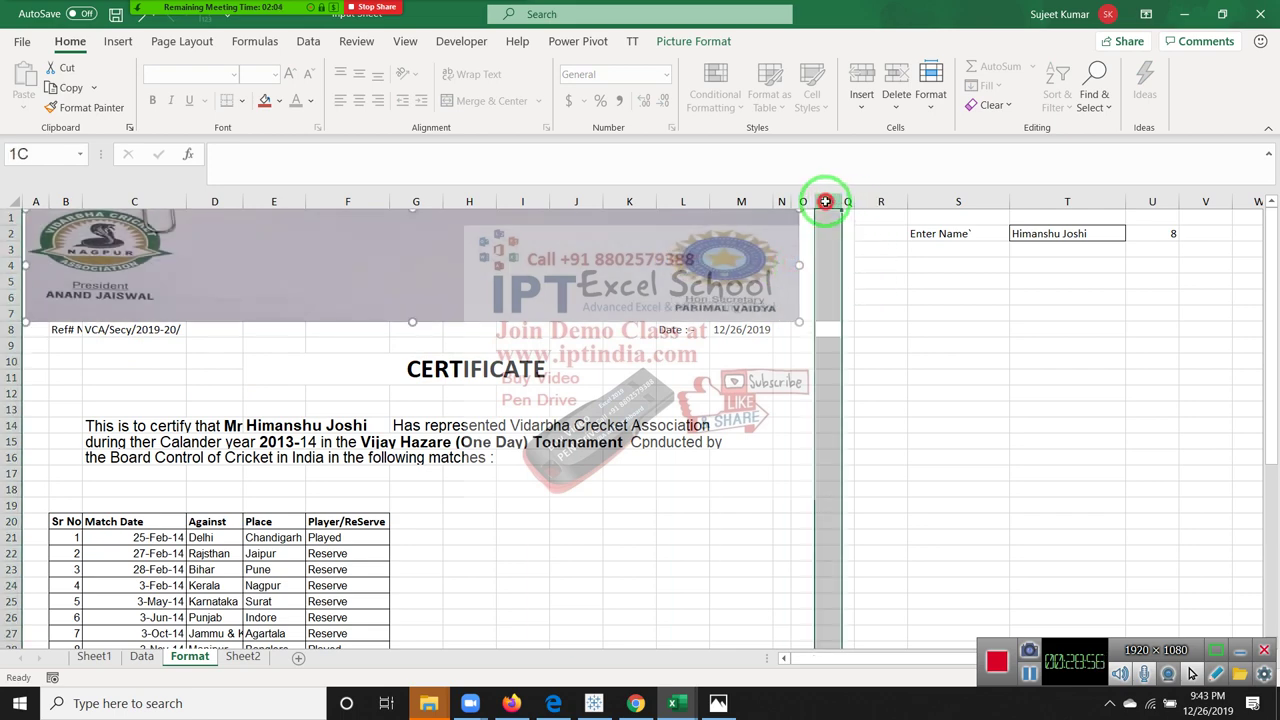
{"action": "left_click_drag", "start_coordinate": [831, 201], "coordinate": [845, 201]}
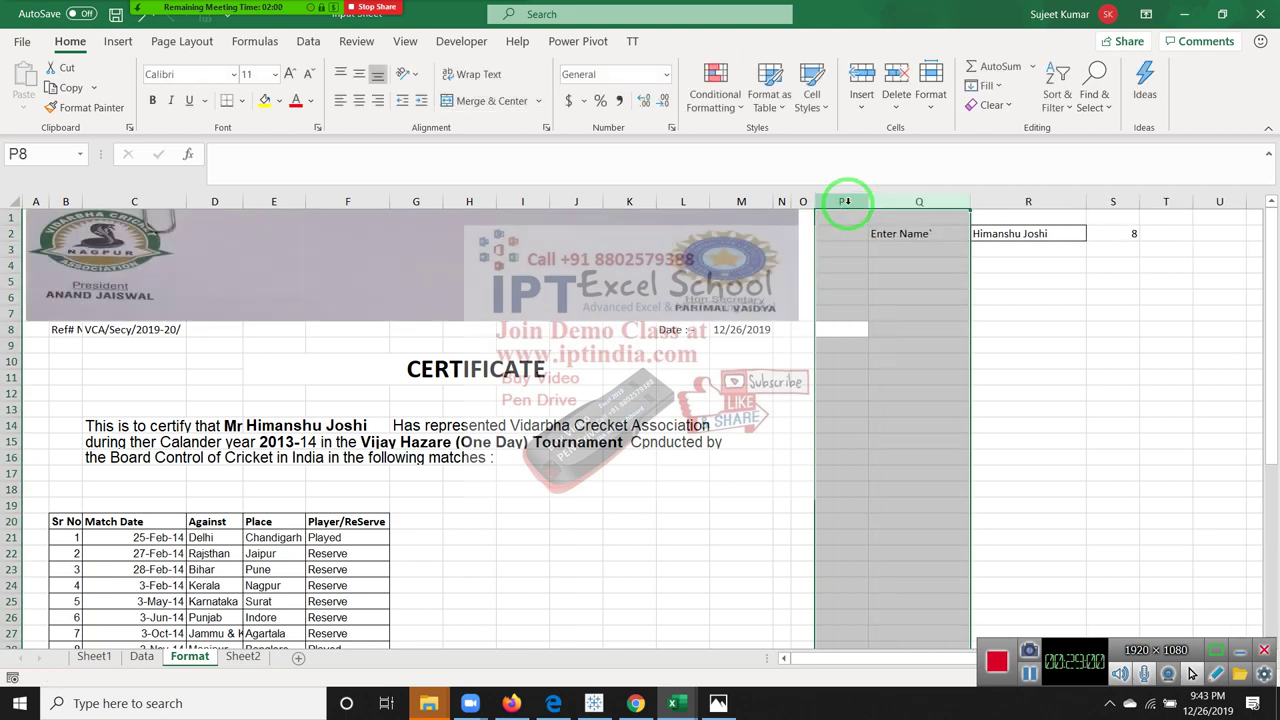
- Select the certificate range from column A to O, rows 8 to 46
{"action": "left_click", "coordinate": [843, 343]}
{"action": "left_click", "coordinate": [286, 365]}
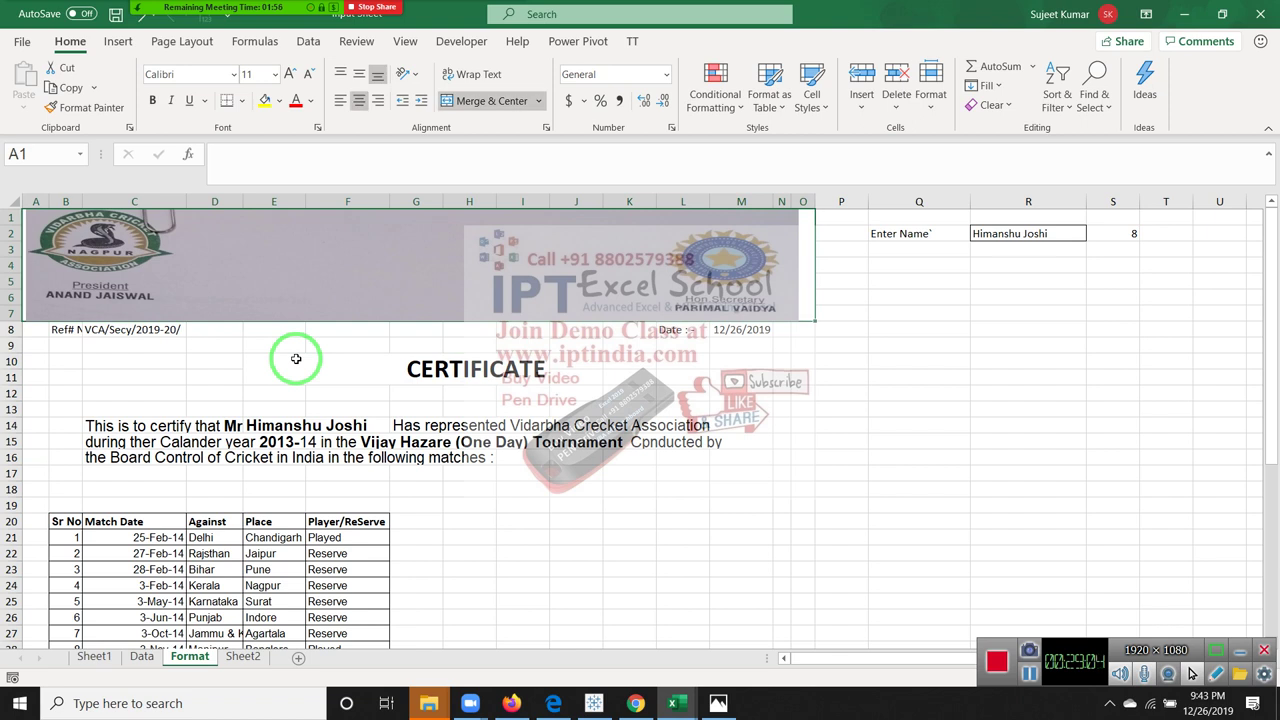
{"action": "left_click", "coordinate": [273, 329]}
{"action": "key", "text": "Left"}
{"action": "key", "text": "Left"}
{"action": "key", "text": "Left"}
{"action": "key", "text": "Left"}
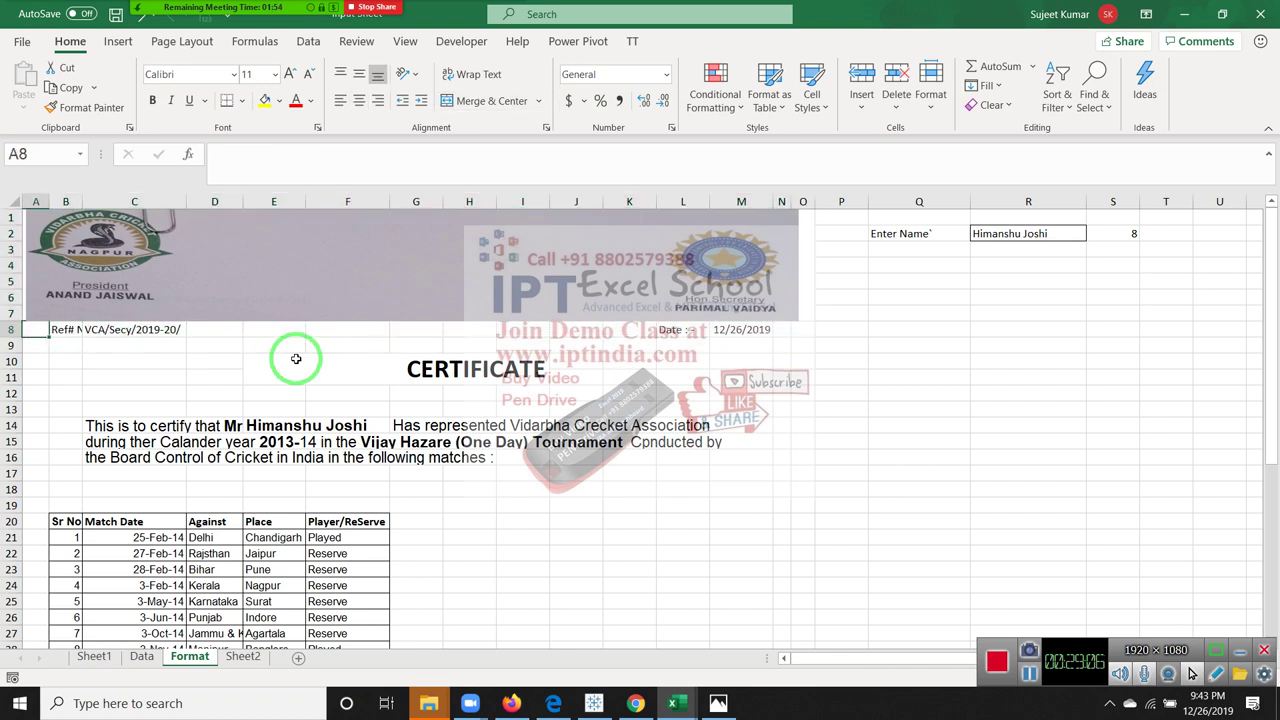
{"action": "key", "text": "shift+Right"}
{"action": "key", "text": "shift+Right"}
{"action": "key", "text": "shift+Right"}
{"action": "key", "text": "shift+Right"}
{"action": "key", "text": "shift+Right"}
{"action": "key", "text": "shift+Right"}
{"action": "key", "text": "shift+Right"}
{"action": "key", "text": "shift+Down"}
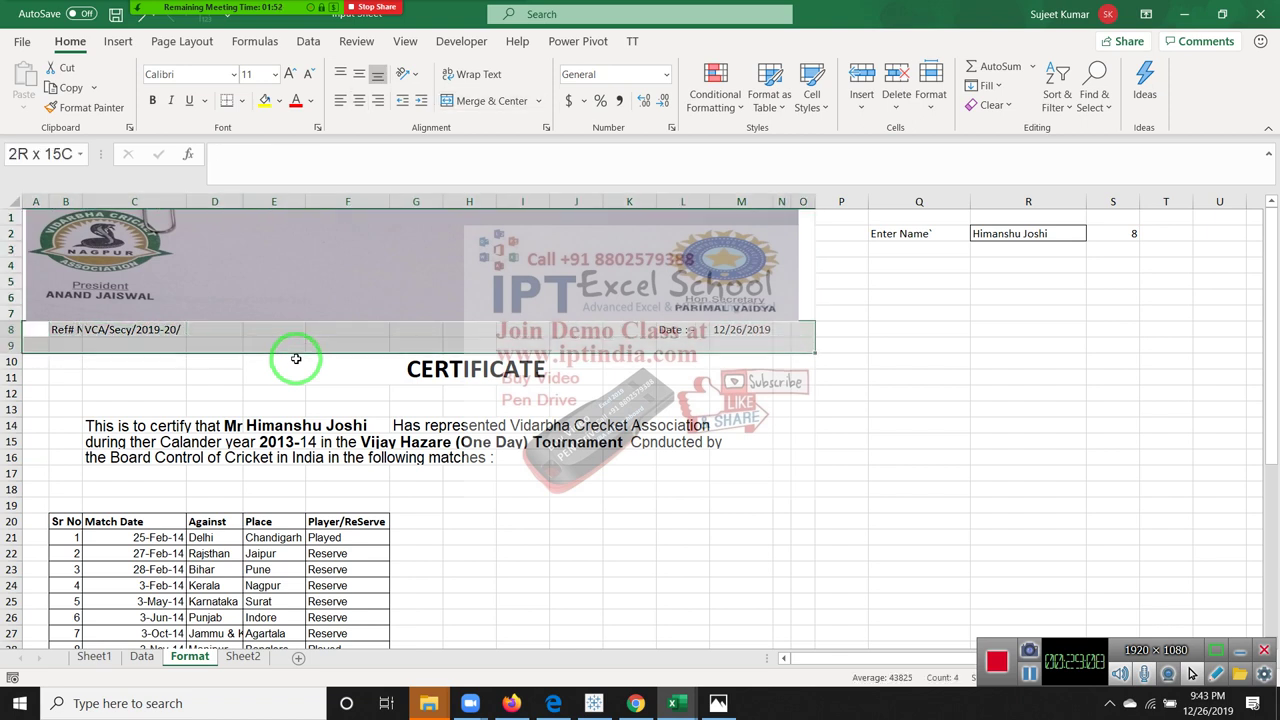
{"action": "key", "text": "shift+Down"}
{"action": "key", "text": "shift+Down"}
{"action": "key", "text": "shift+Down"}
{"action": "key", "text": "shift+Down"}
{"action": "key", "text": "shift+Down"}
{"action": "key", "text": "shift+Down"}
{"action": "key", "text": "shift+Down"}
{"action": "key", "text": "shift+Down"}
{"action": "key", "text": "shift+Down"}
{"action": "key", "text": "shift+Down"}
{"action": "key", "text": "shift+Down"}
{"action": "key", "text": "shift+Down"}
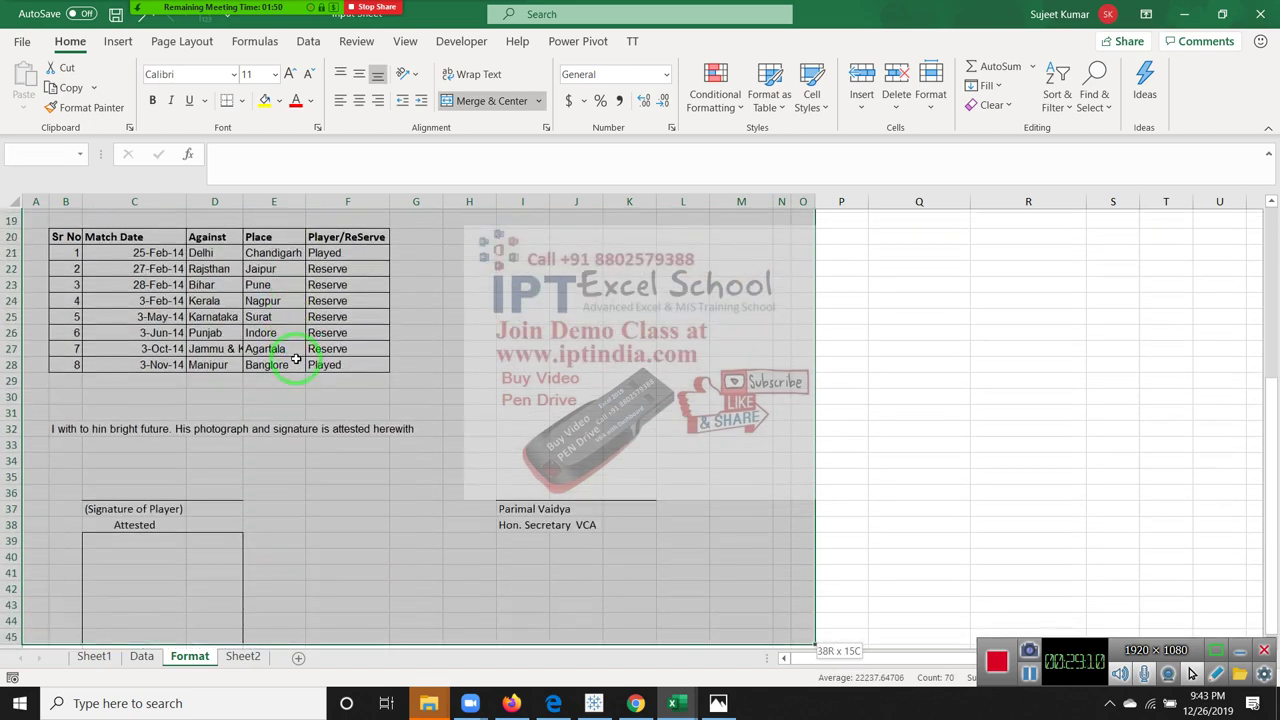
{"action": "key", "text": "shift+Down"}
{"action": "key", "text": "shift+Down"}
{"action": "key", "text": "shift+Down"}
{"action": "key", "text": "shift+Up"}
{"action": "key", "text": "shift+Up"}
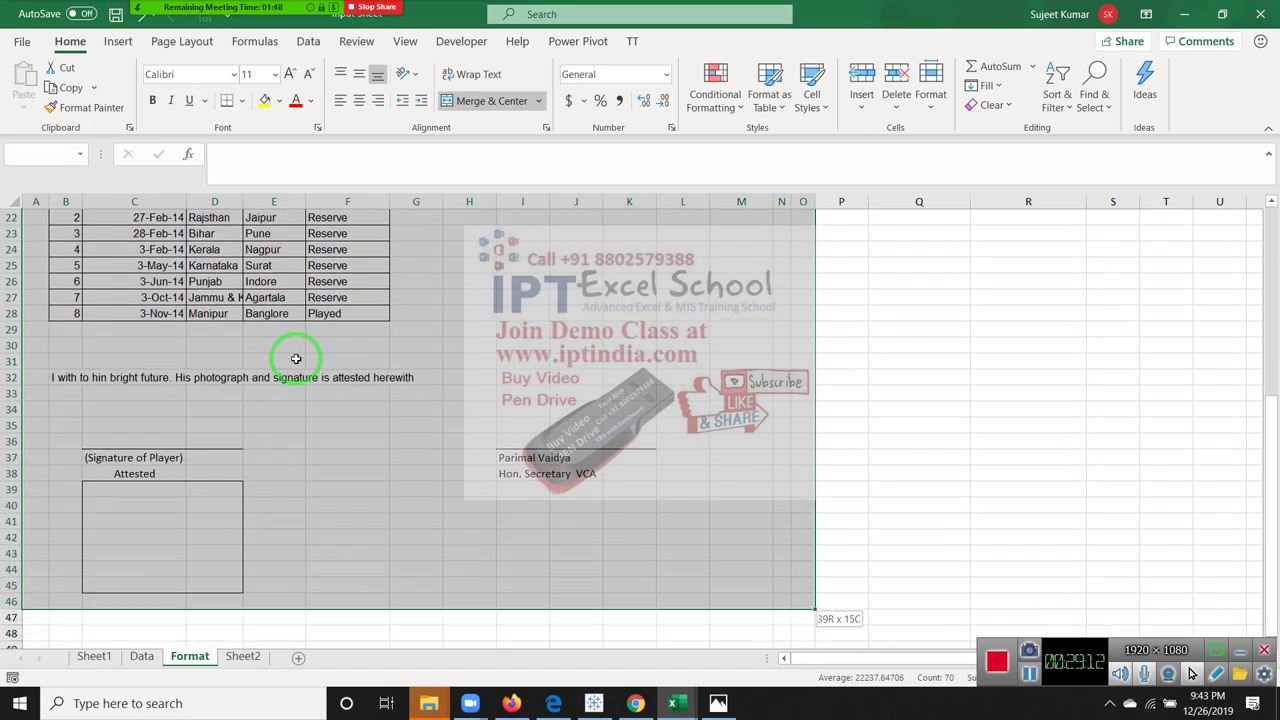
- Hide the sheet gridlines and set the selected range as the print area
{"action": "left_click", "coordinate": [199, 44]}
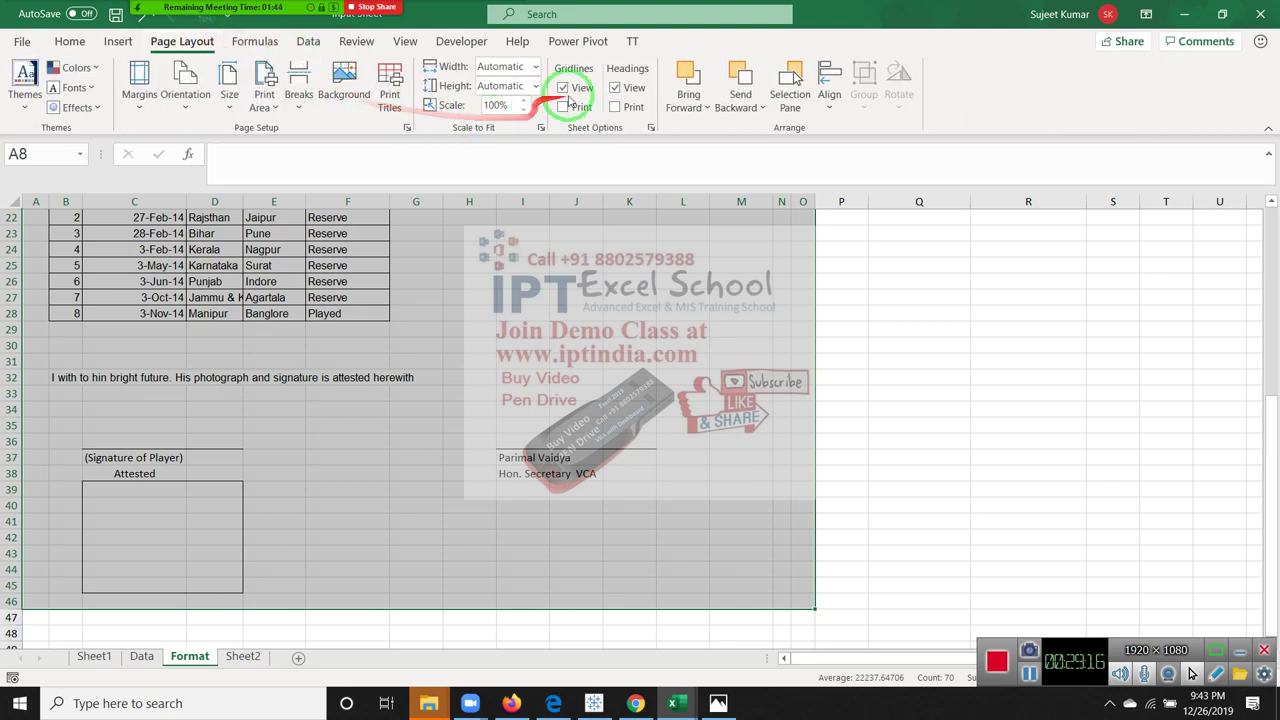
{"action": "left_click", "coordinate": [577, 93]}
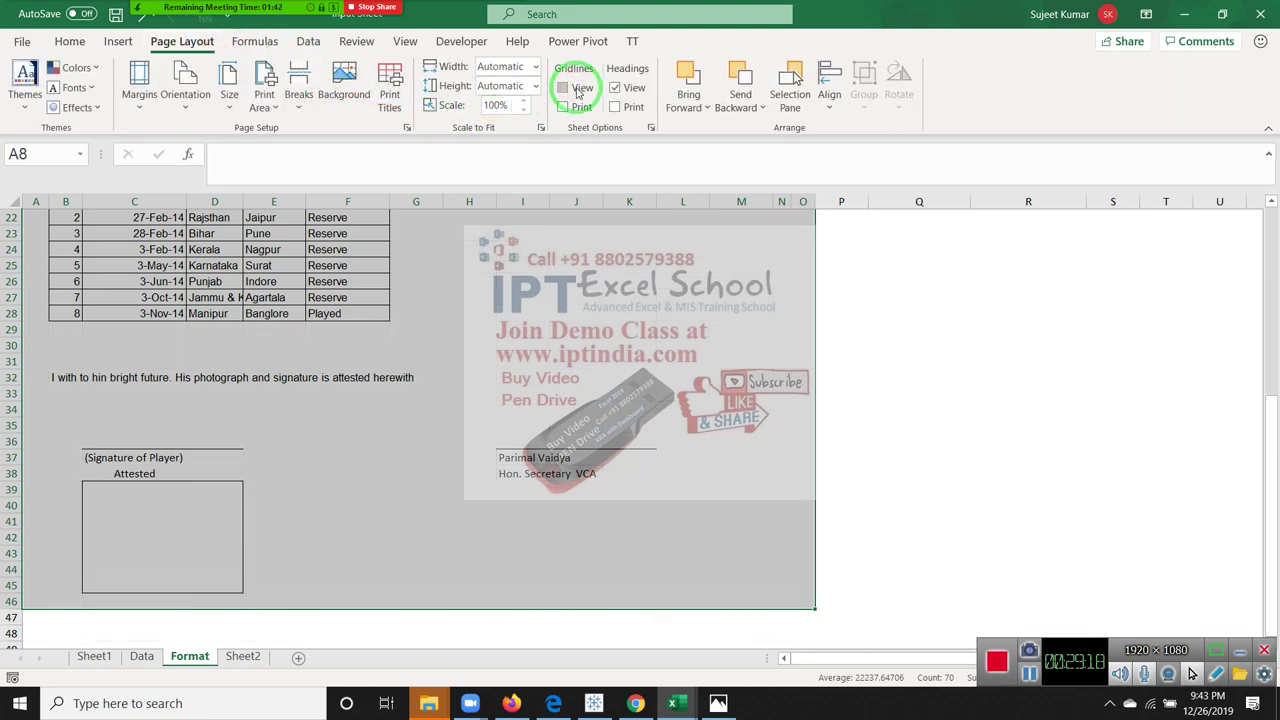
{"action": "left_click", "coordinate": [262, 104]}
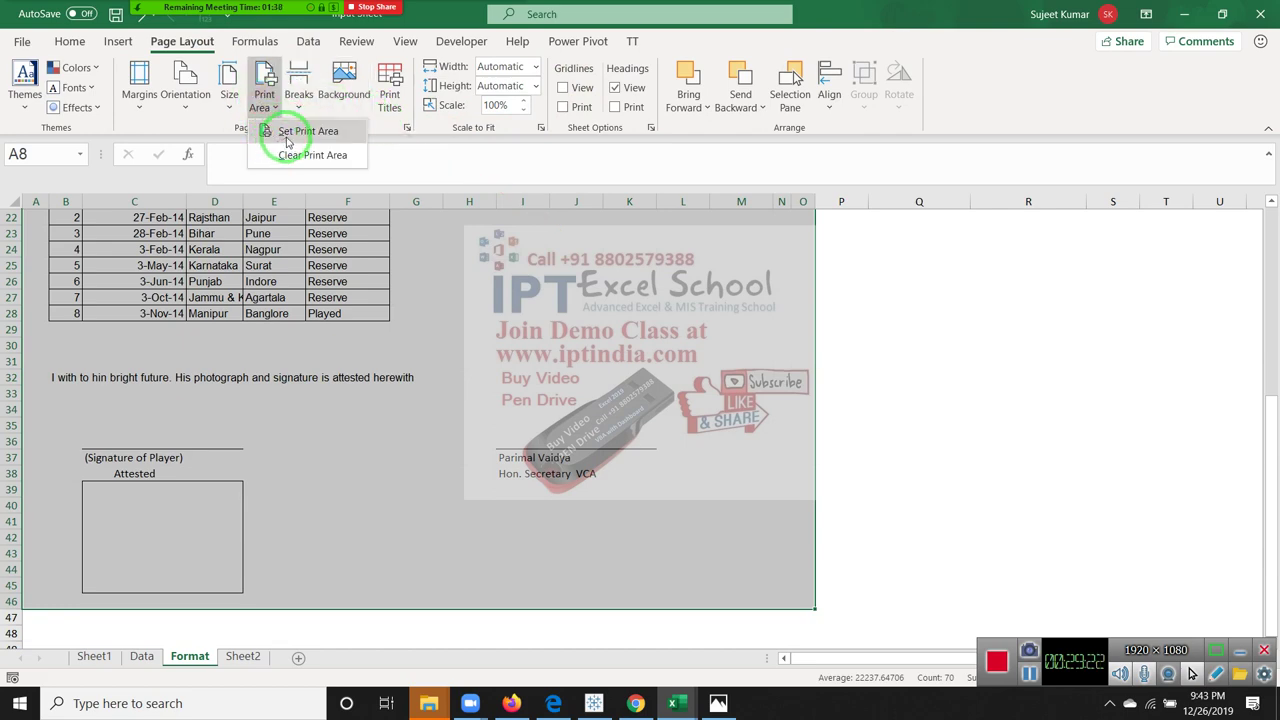
{"action": "left_click", "coordinate": [288, 131]}
{"action": "scroll", "coordinate": [400, 300], "scroll_direction": "up", "scroll_amount": 7}
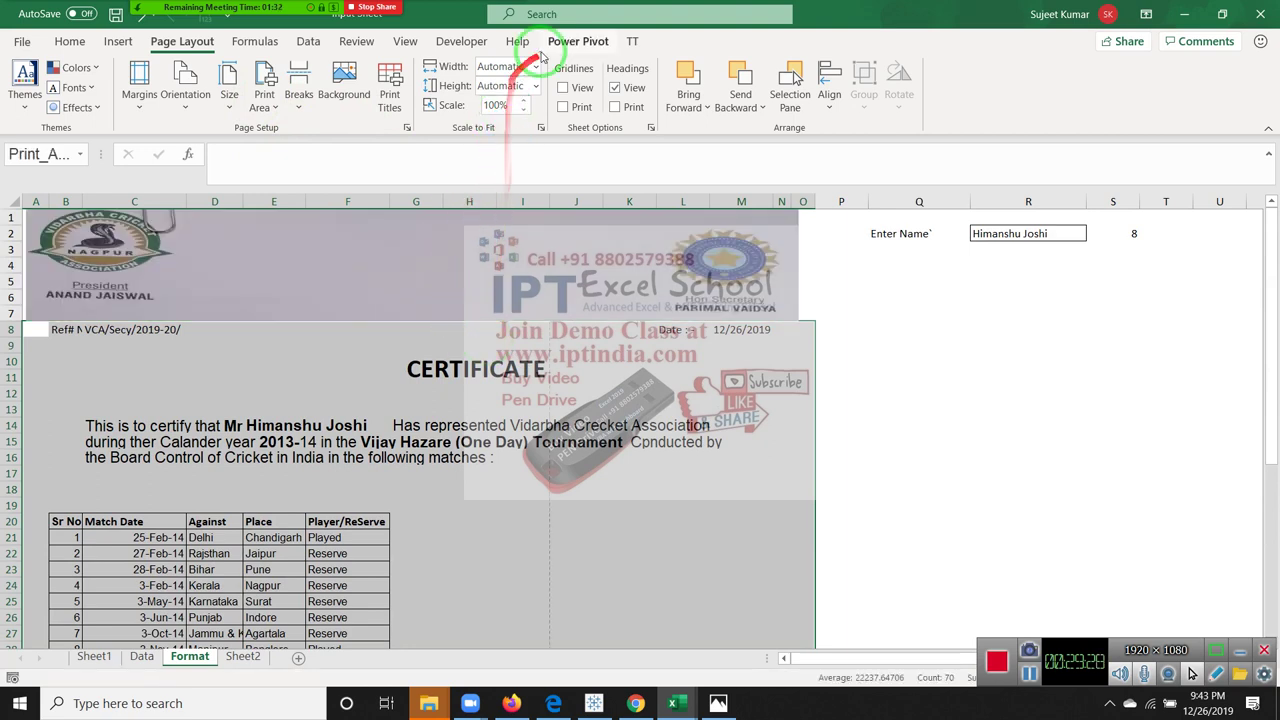
- Apply Narrow margins: 0.75 top/bottom, 0.25 left/right, 0.3 header/footer, confirmed in Page Setup
{"action": "left_click", "coordinate": [226, 104]}
{"action": "left_click", "coordinate": [188, 110]}
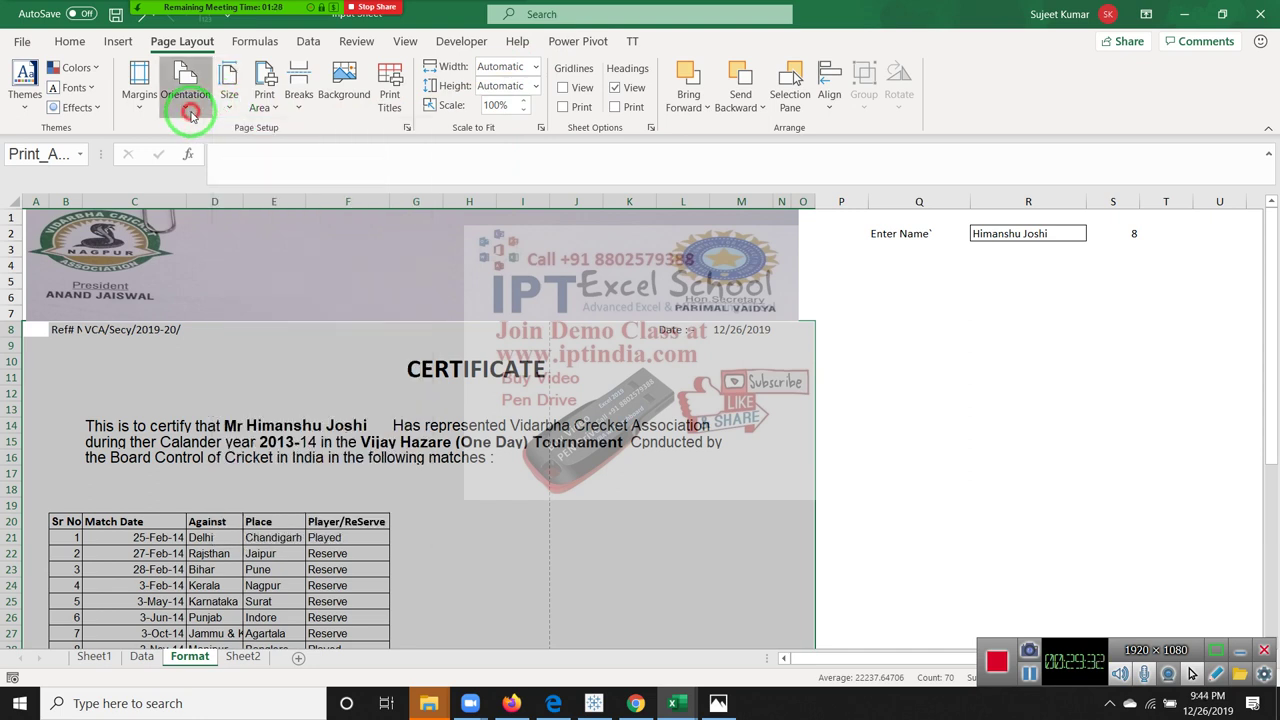
{"action": "left_click", "coordinate": [182, 105]}
{"action": "left_click", "coordinate": [145, 108]}
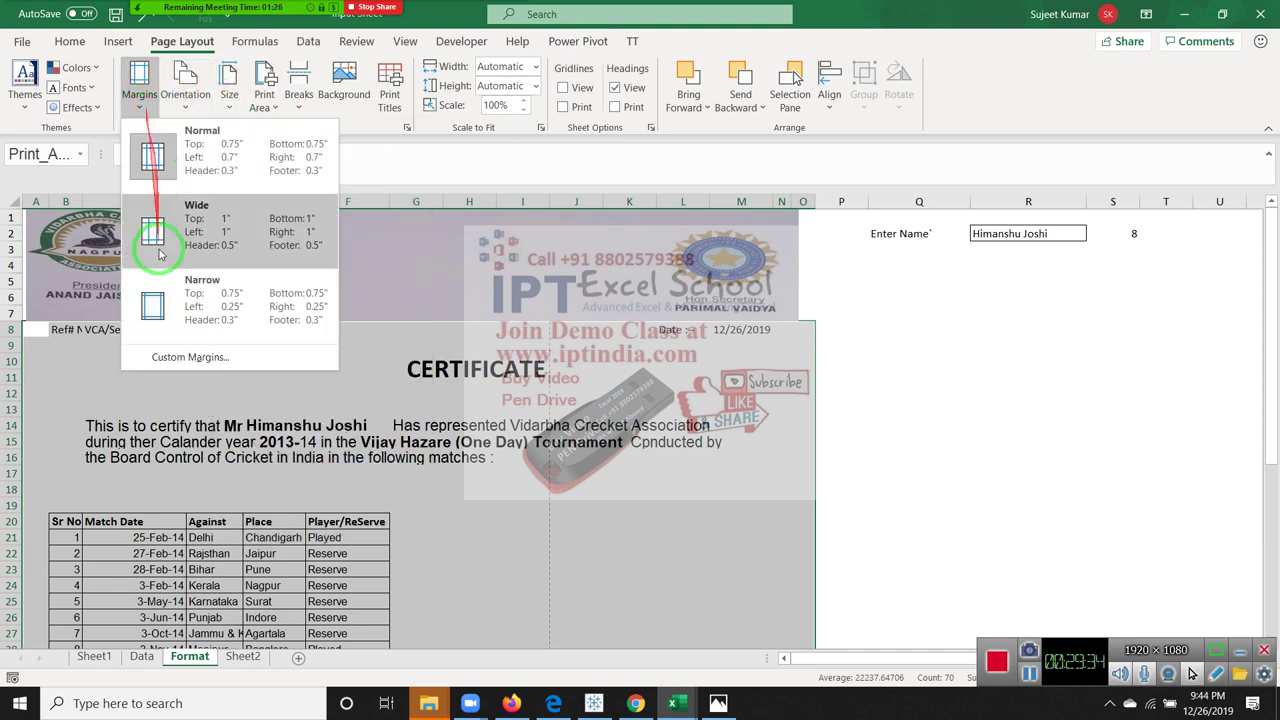
{"action": "left_click", "coordinate": [159, 318]}
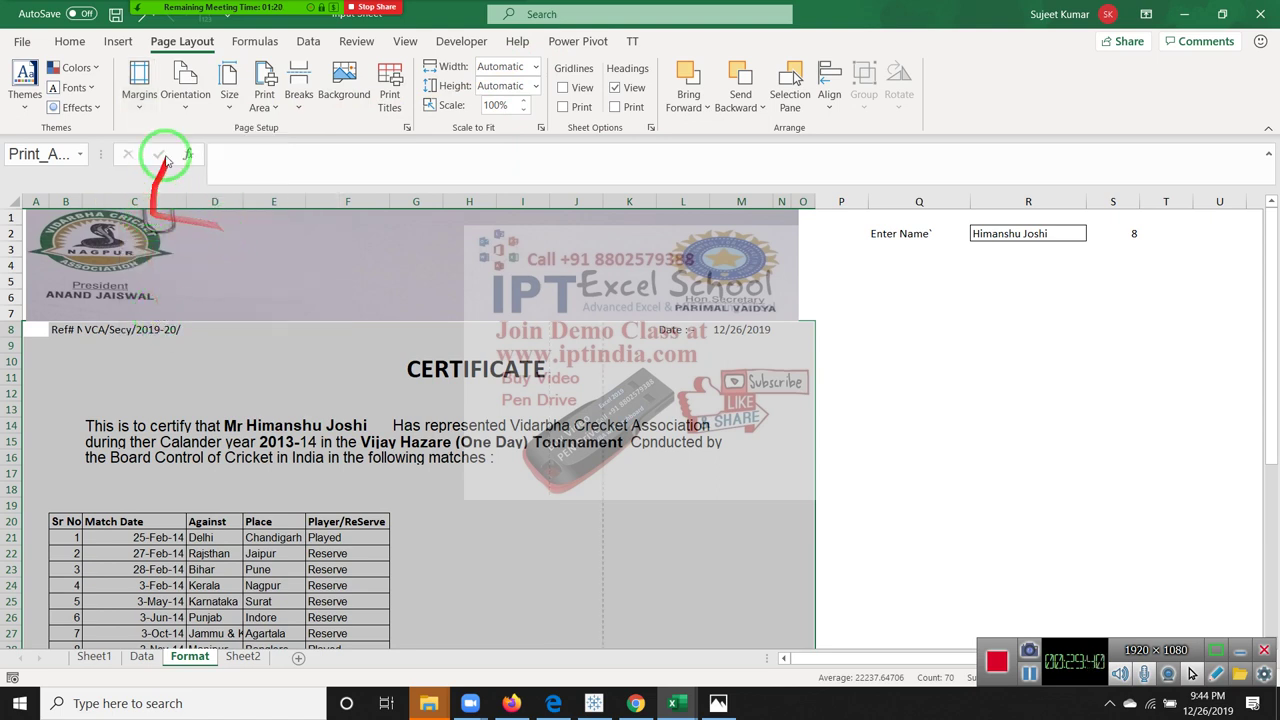
{"action": "left_click", "coordinate": [186, 110]}
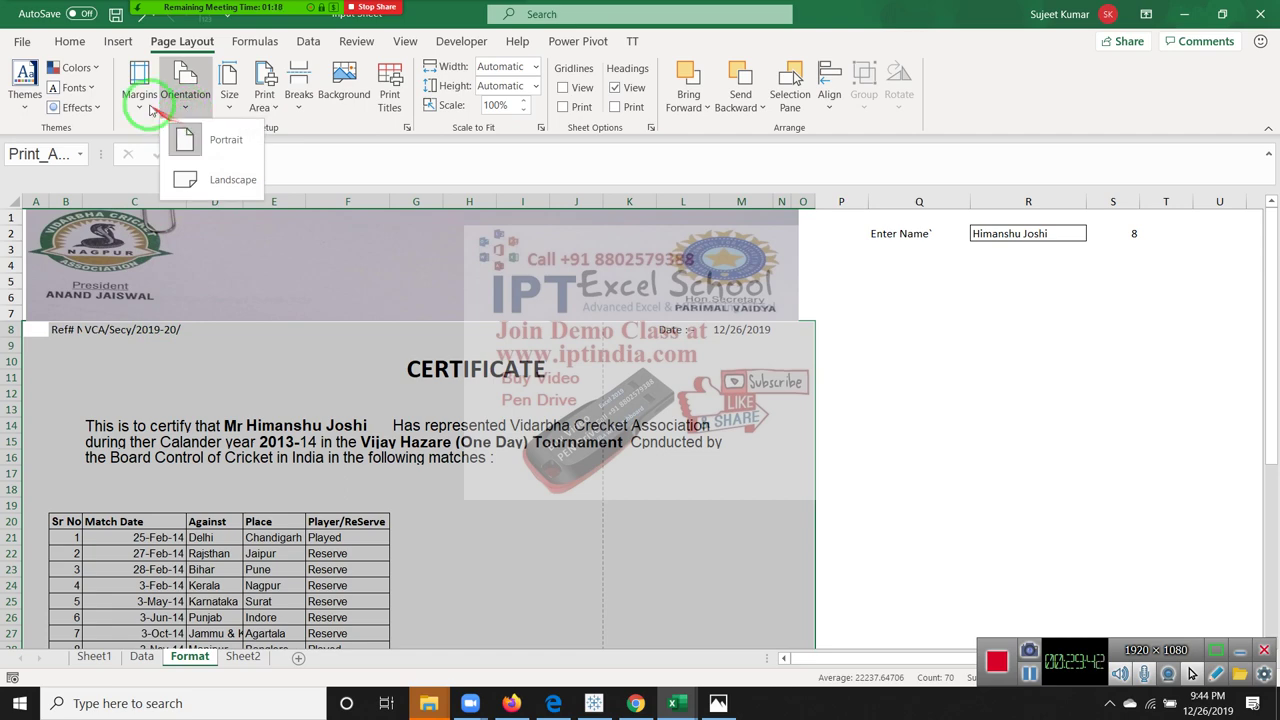
{"action": "left_click", "coordinate": [139, 100]}
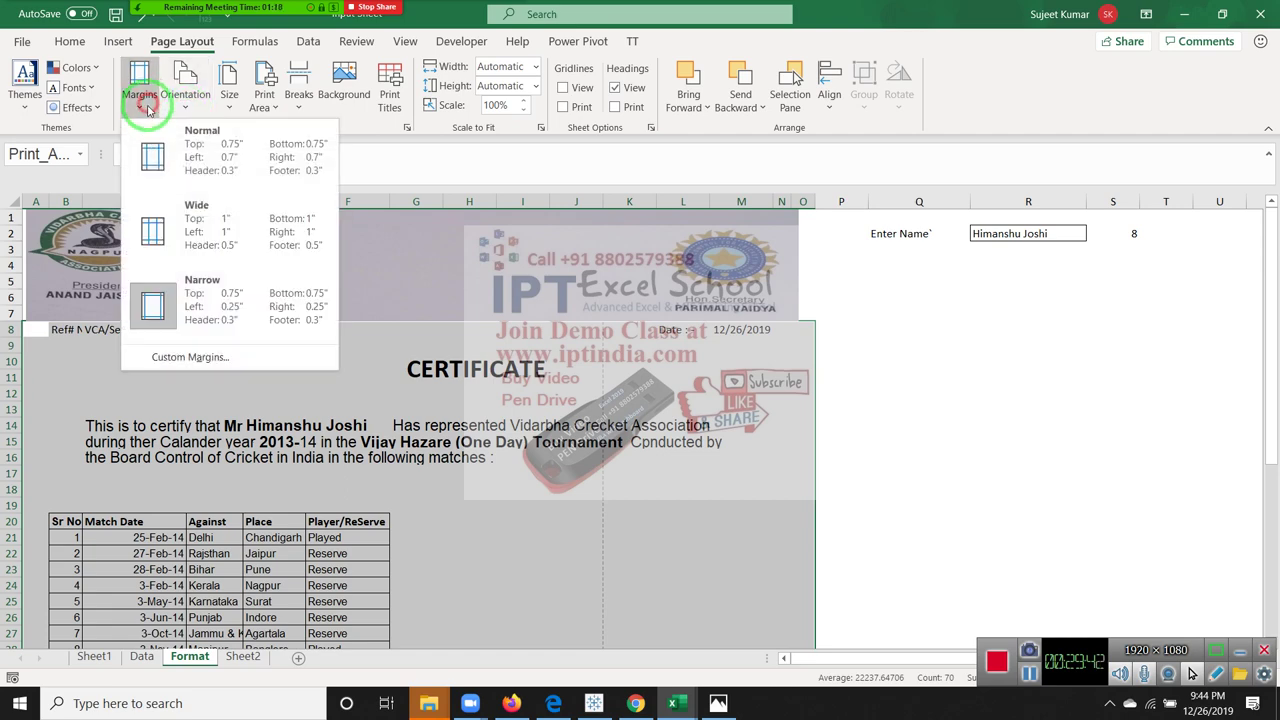
{"action": "left_click", "coordinate": [212, 350]}
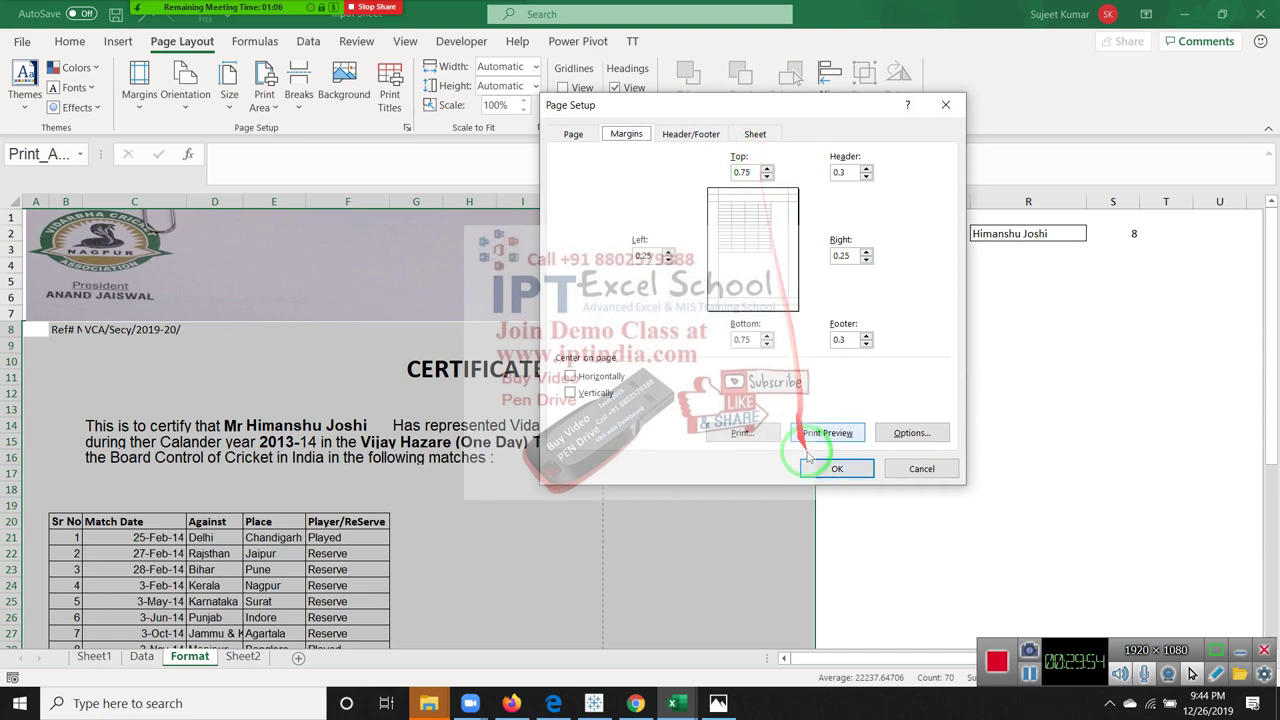
{"action": "left_click", "coordinate": [829, 471]}
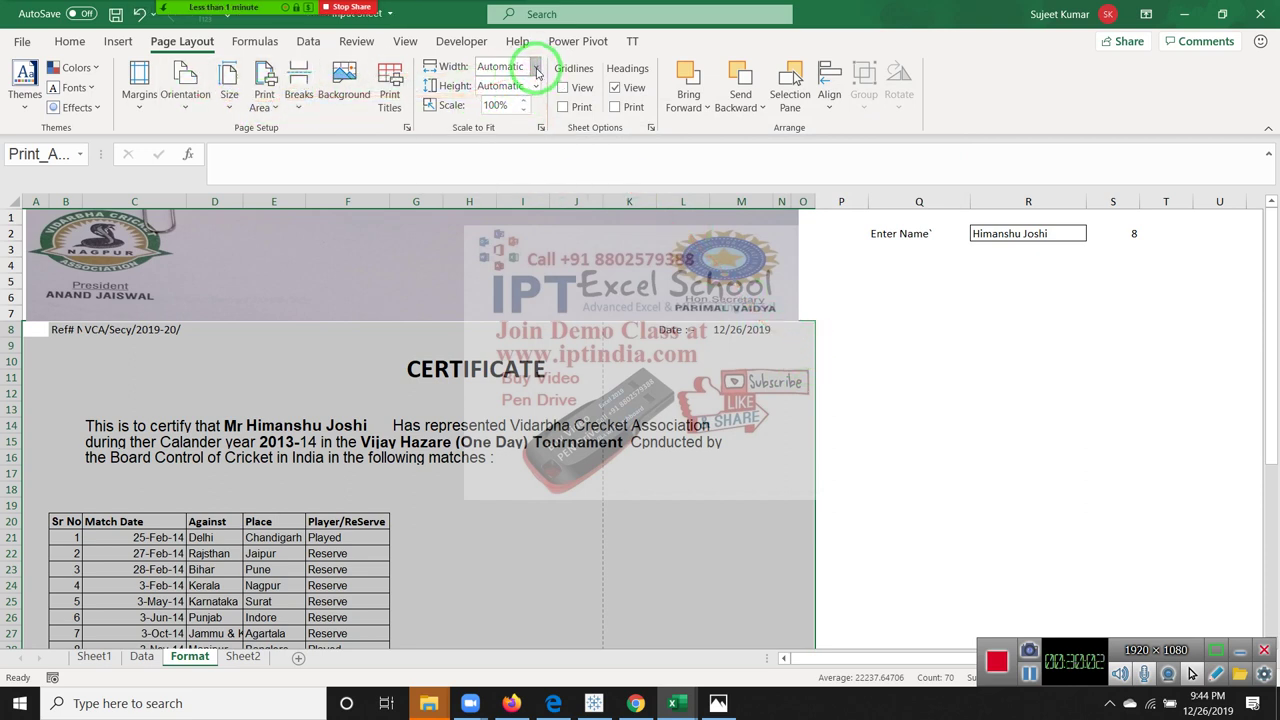
- Scale the printout to 1 page wide by 1 page tall and verify the single-page print preview
{"action": "left_click", "coordinate": [537, 67]}
{"action": "left_click", "coordinate": [527, 106]}
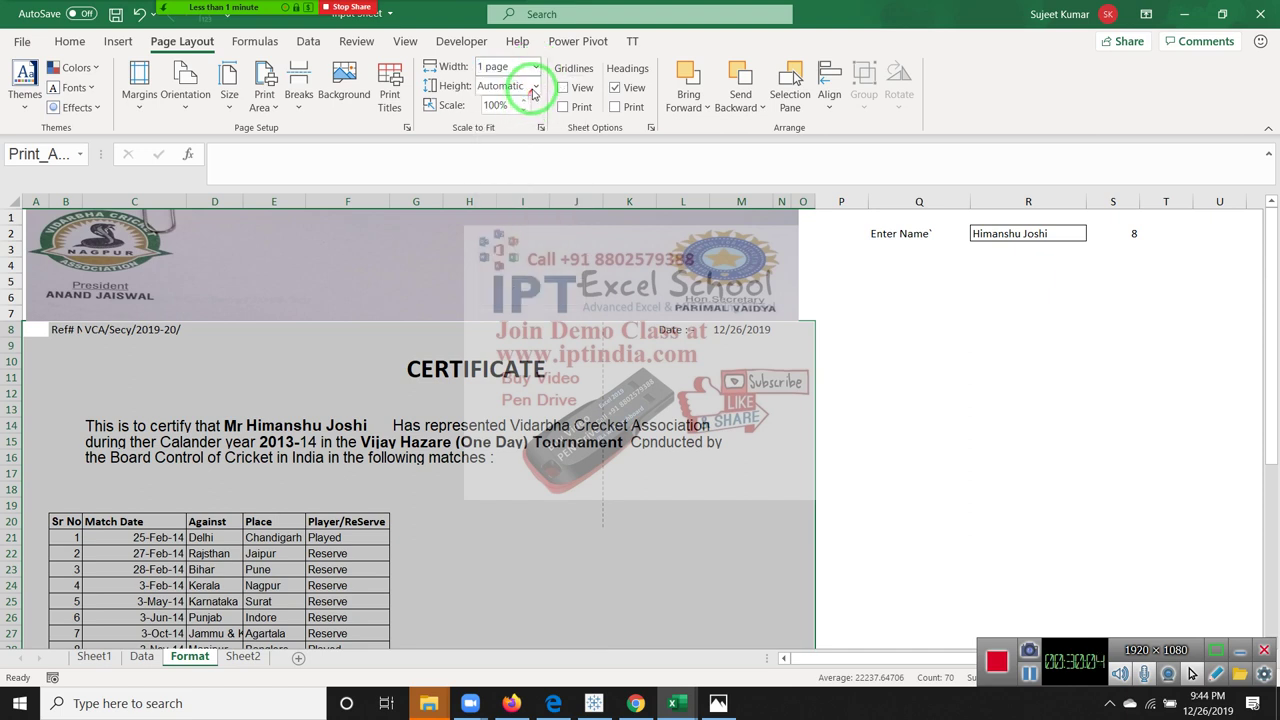
{"action": "left_click", "coordinate": [535, 88]}
{"action": "left_click", "coordinate": [528, 122]}
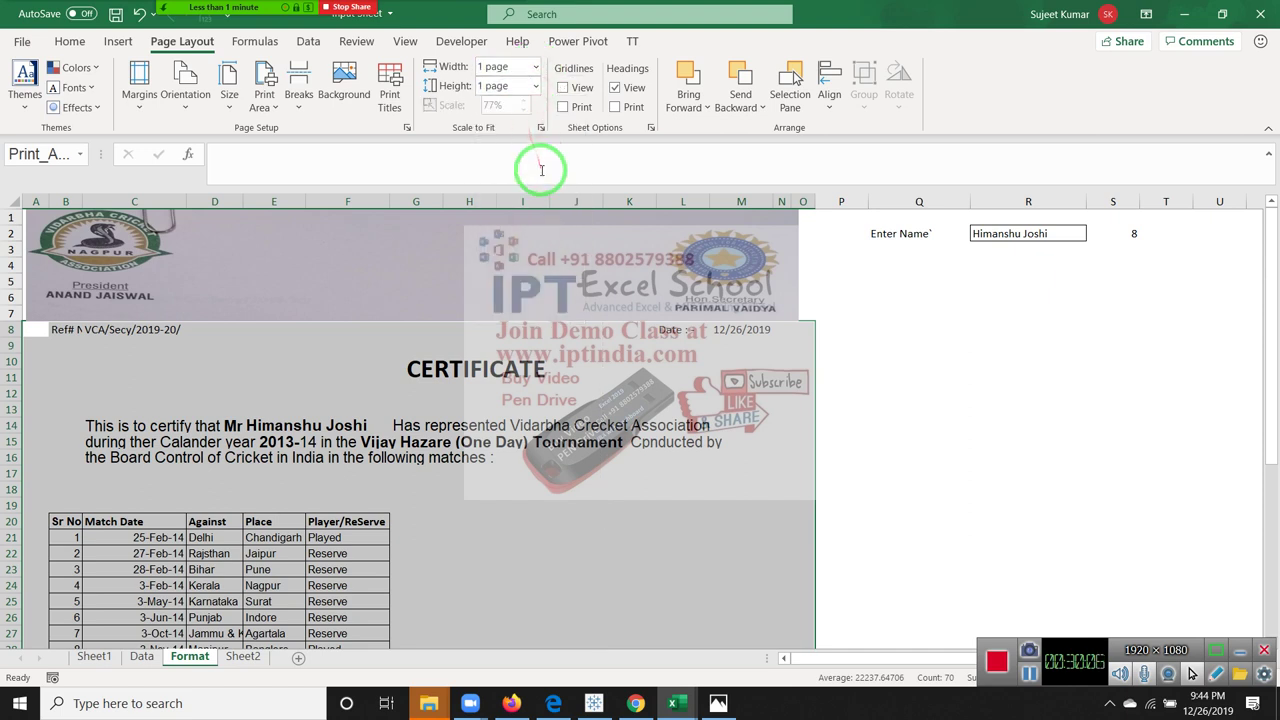
{"action": "left_click", "coordinate": [850, 335]}
{"action": "scroll", "coordinate": [850, 335], "scroll_direction": "down", "scroll_amount": 7}
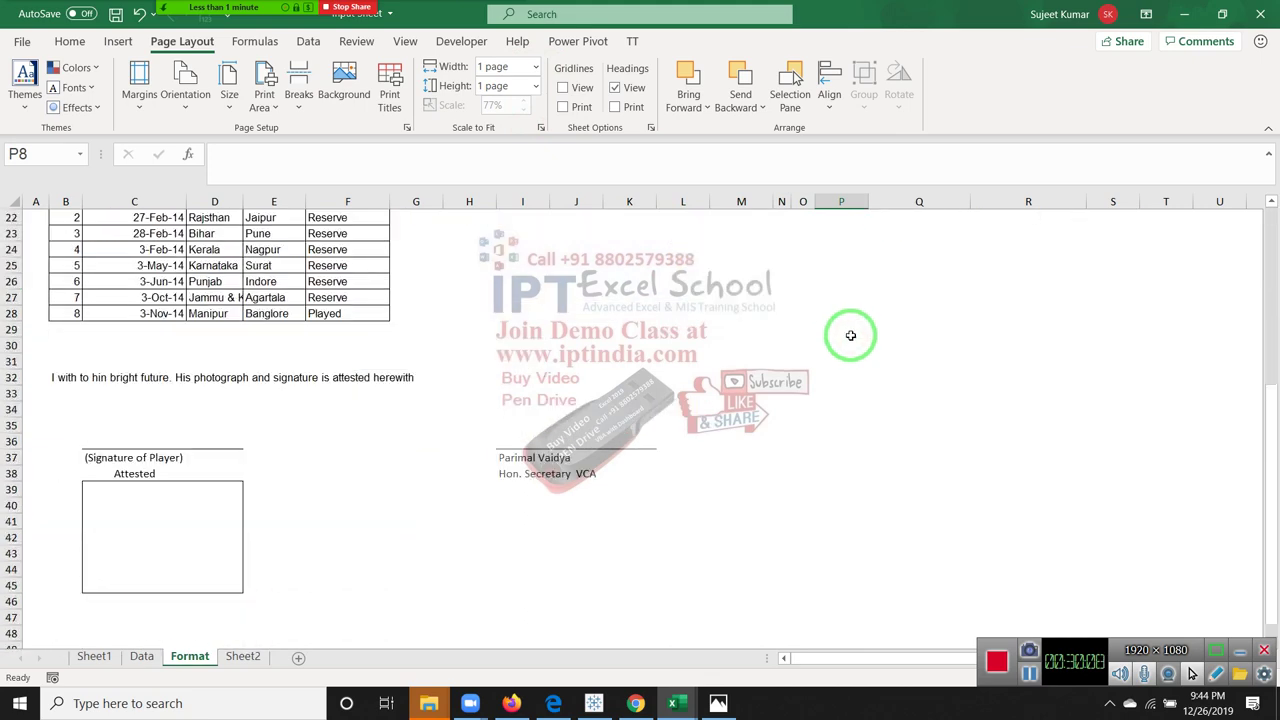
{"action": "scroll", "coordinate": [850, 335], "scroll_direction": "up", "scroll_amount": 6}
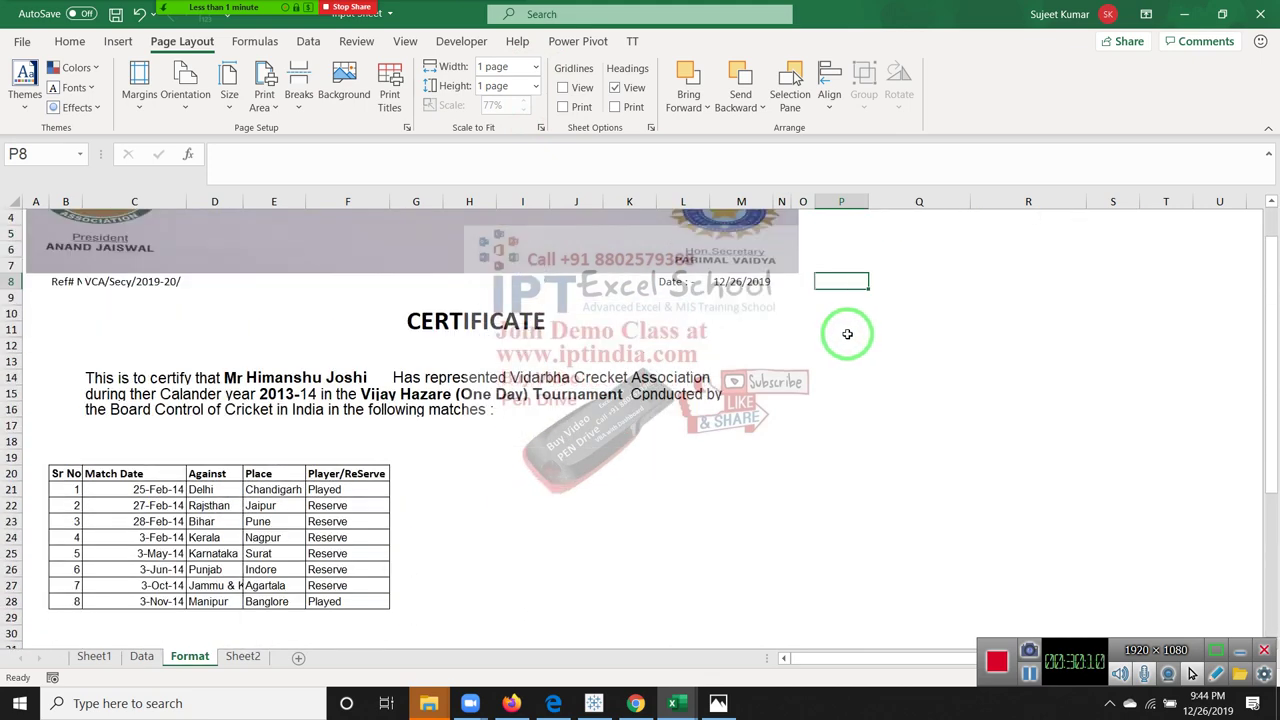
{"action": "key", "text": "ctrl+p"}
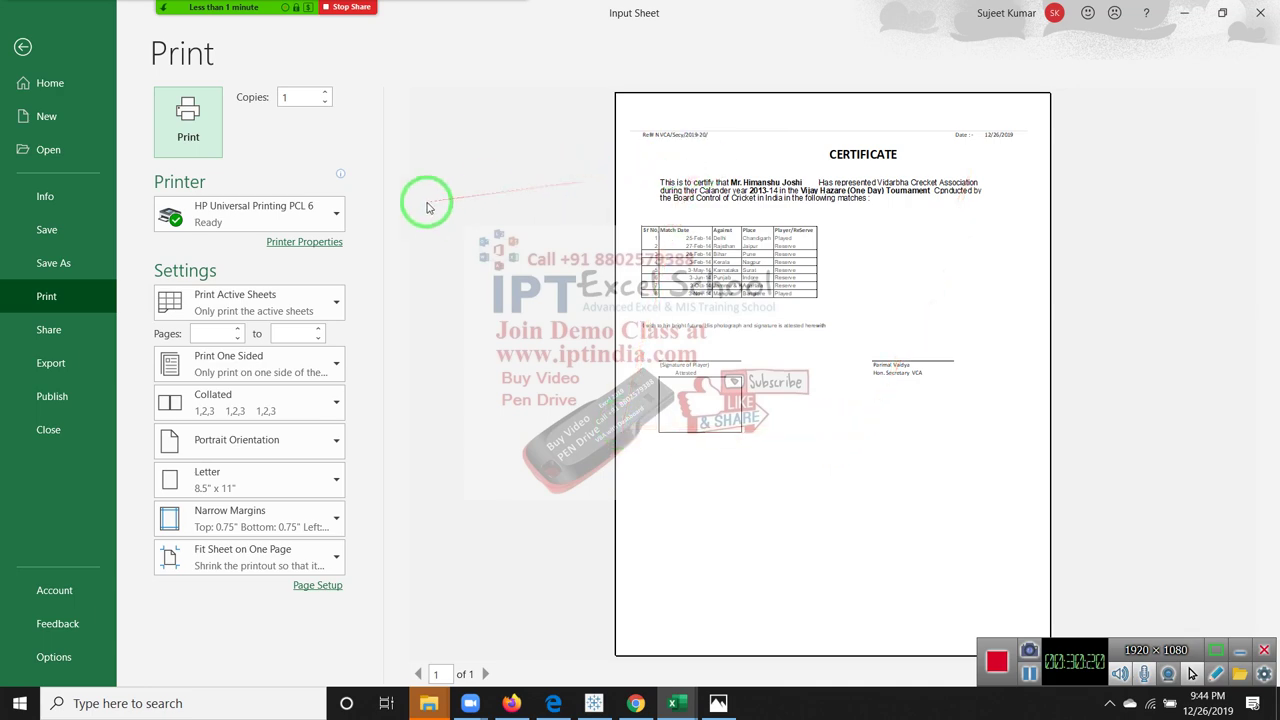
{"action": "key", "text": "Escape"}
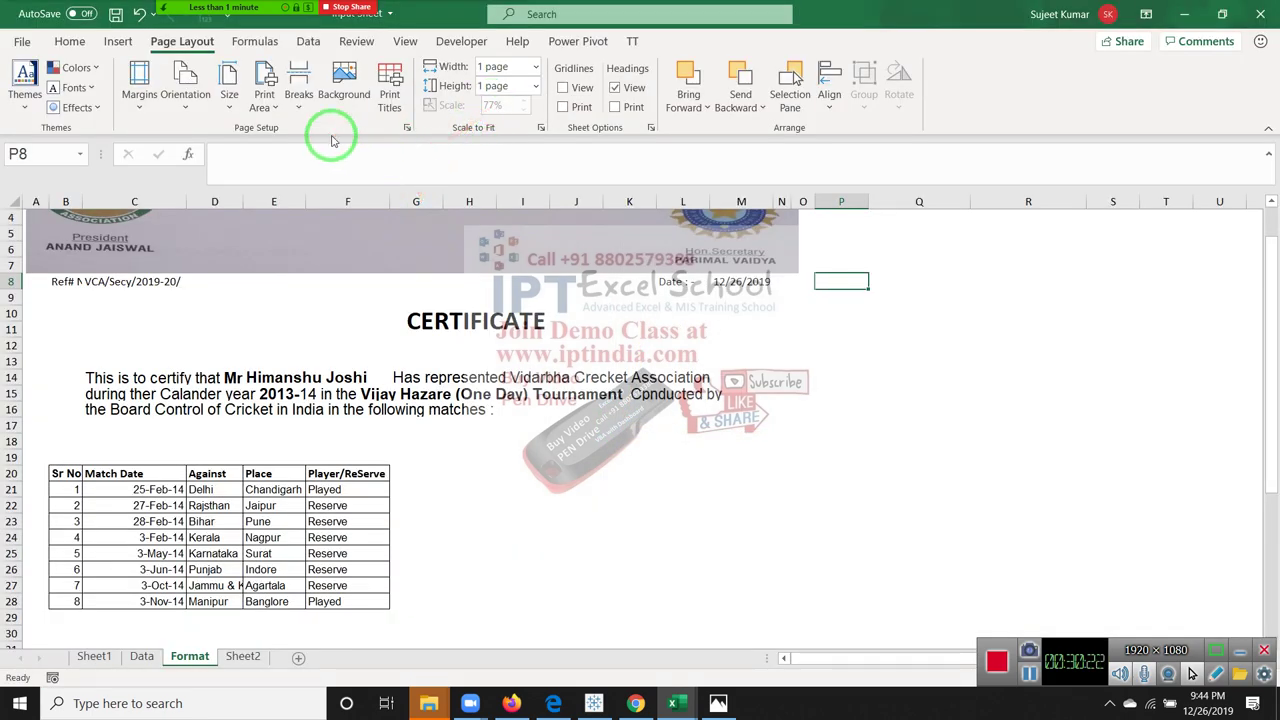
- Widen column G so the Player/ReServe header fits
{"action": "scroll", "coordinate": [394, 313], "scroll_direction": "up", "scroll_amount": 1}
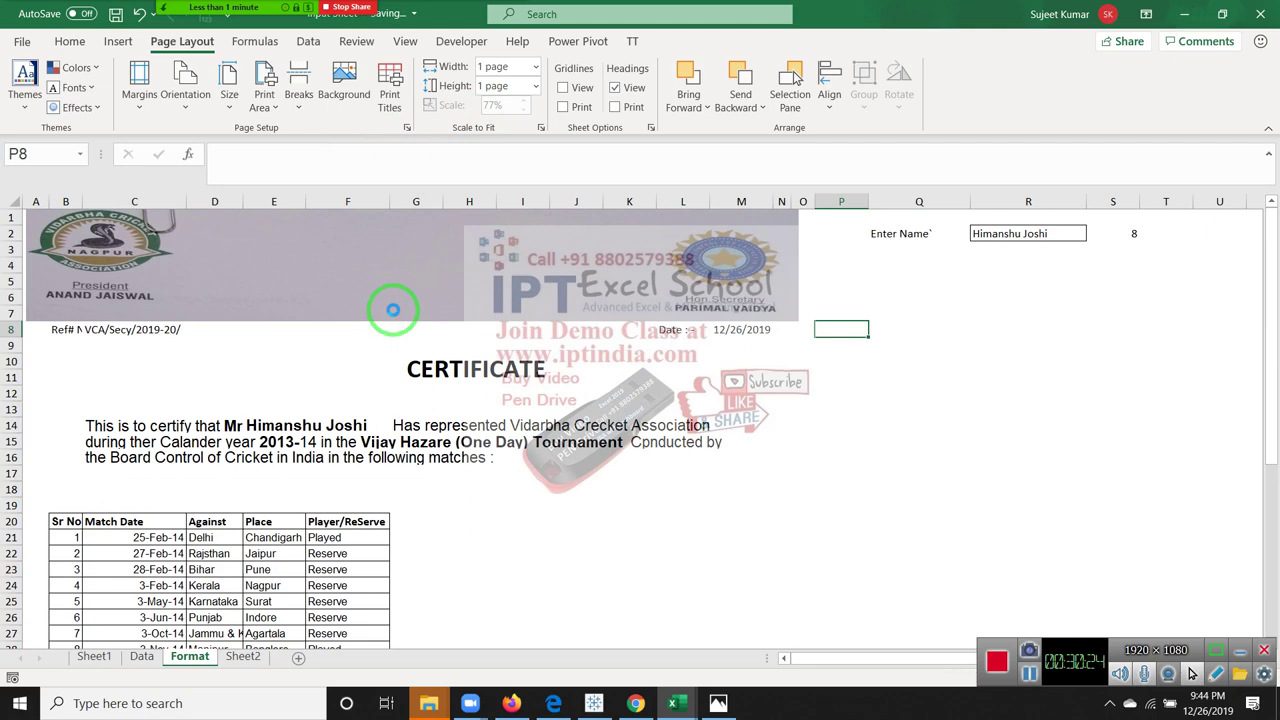
{"action": "scroll", "coordinate": [393, 310], "scroll_direction": "down", "scroll_amount": 5}
{"action": "scroll", "coordinate": [165, 330], "scroll_direction": "up", "scroll_amount": 3}
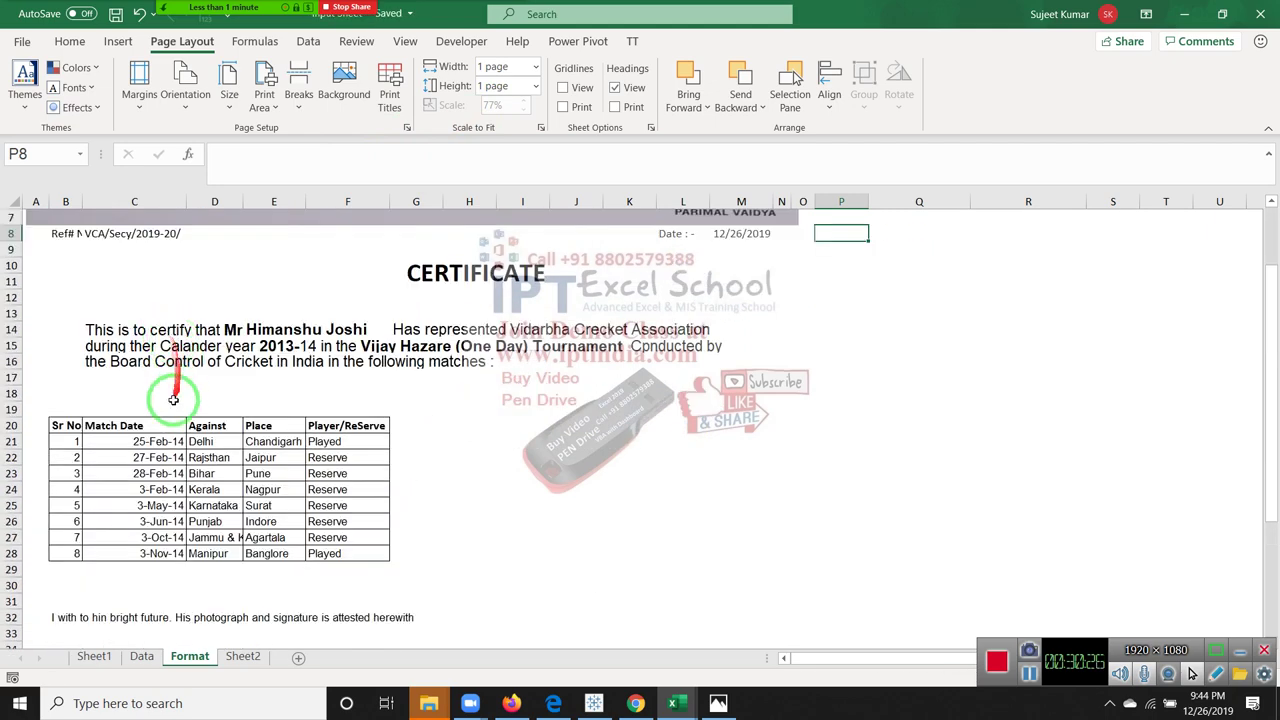
{"action": "left_click_drag", "start_coordinate": [73, 426], "coordinate": [414, 563]}
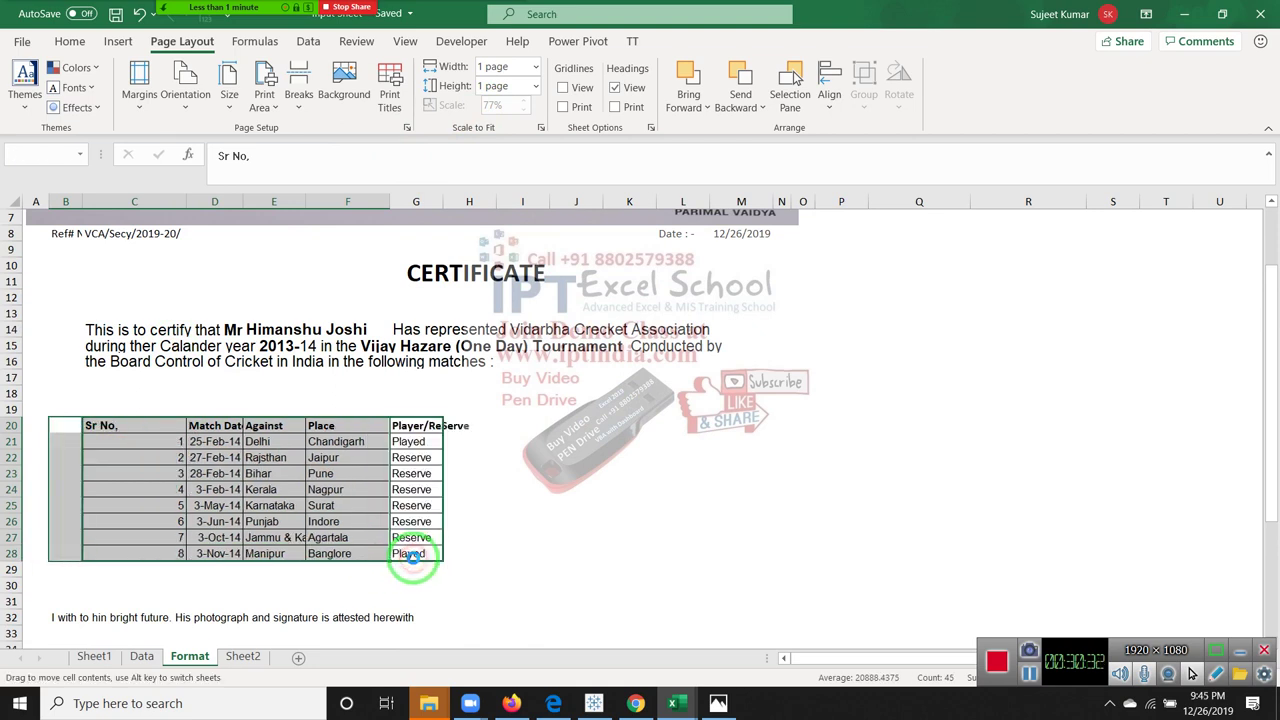
{"action": "left_click", "coordinate": [405, 477]}
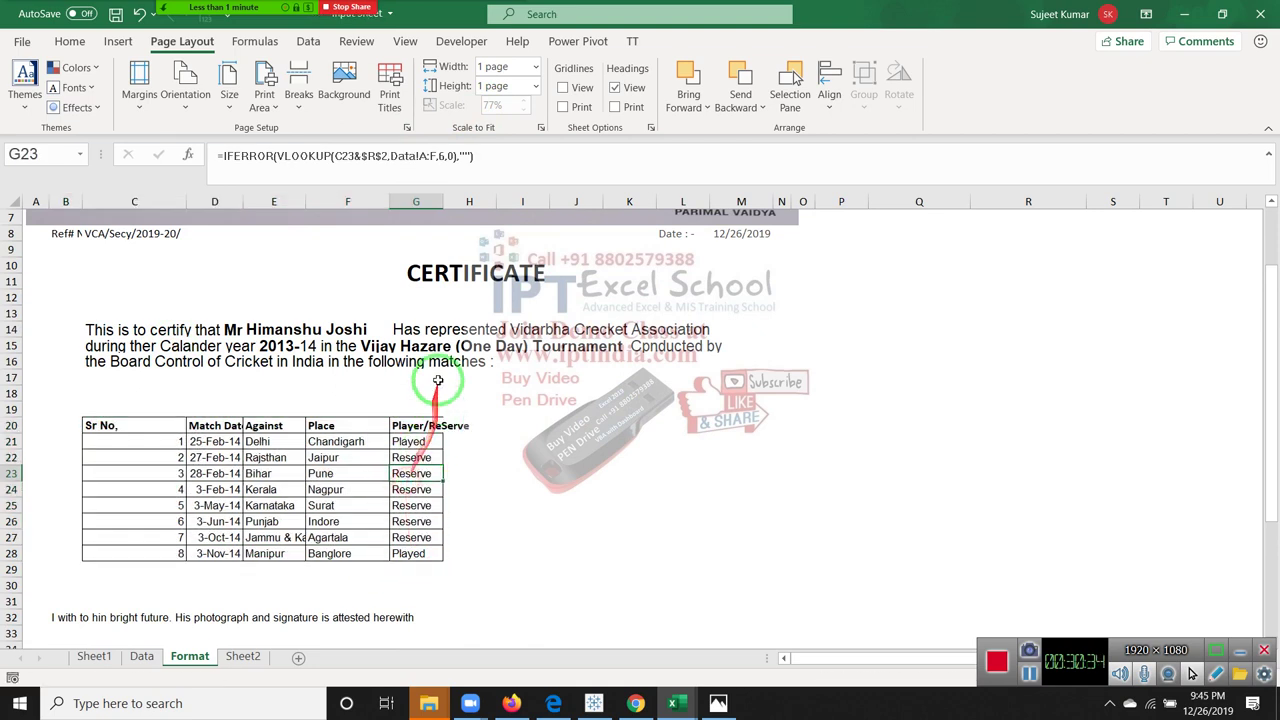
{"action": "left_click_drag", "start_coordinate": [448, 202], "coordinate": [474, 202]}
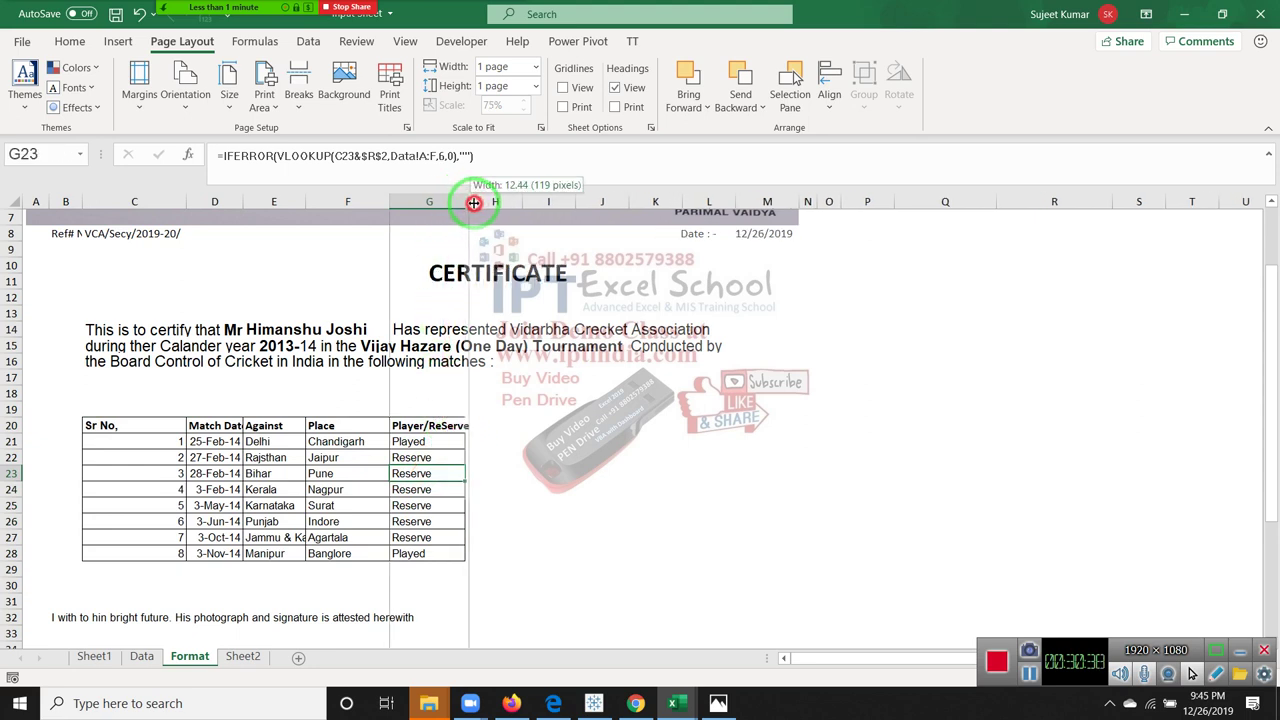
{"action": "left_click", "coordinate": [491, 490]}
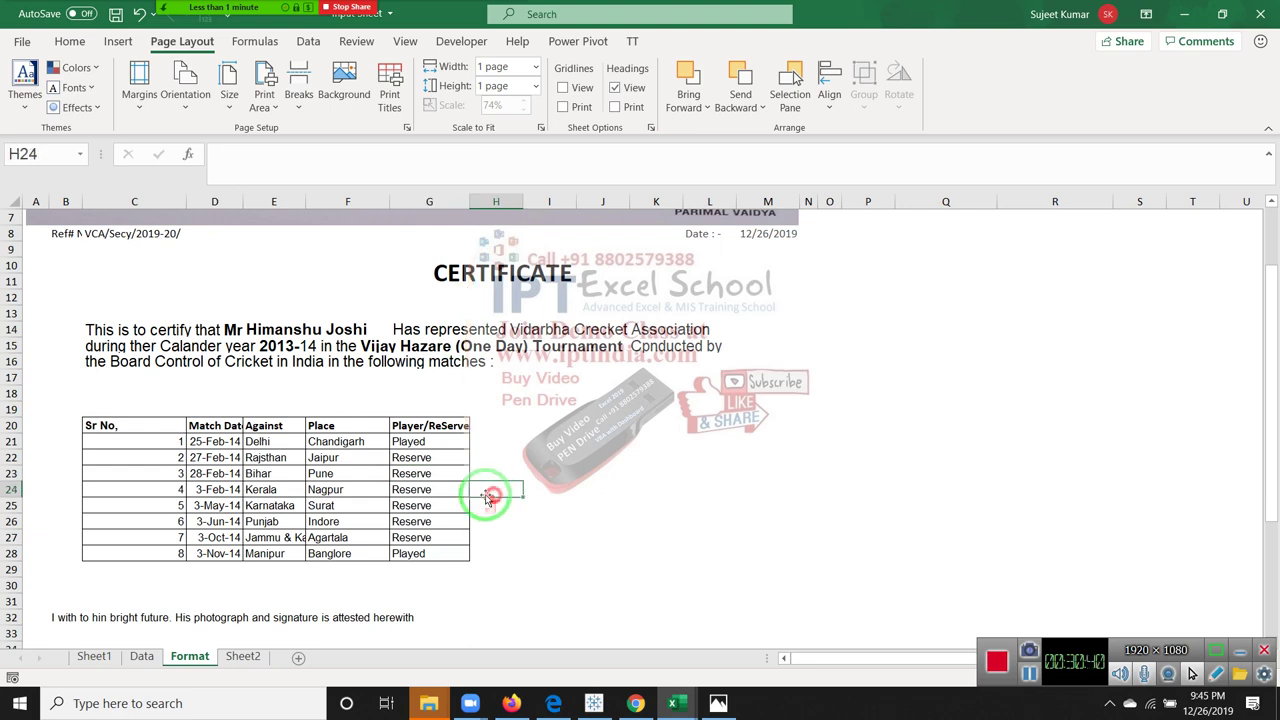
- Narrow the Sr No. column C and widen the Match Date column D to show full dates
{"action": "left_click", "coordinate": [219, 441]}
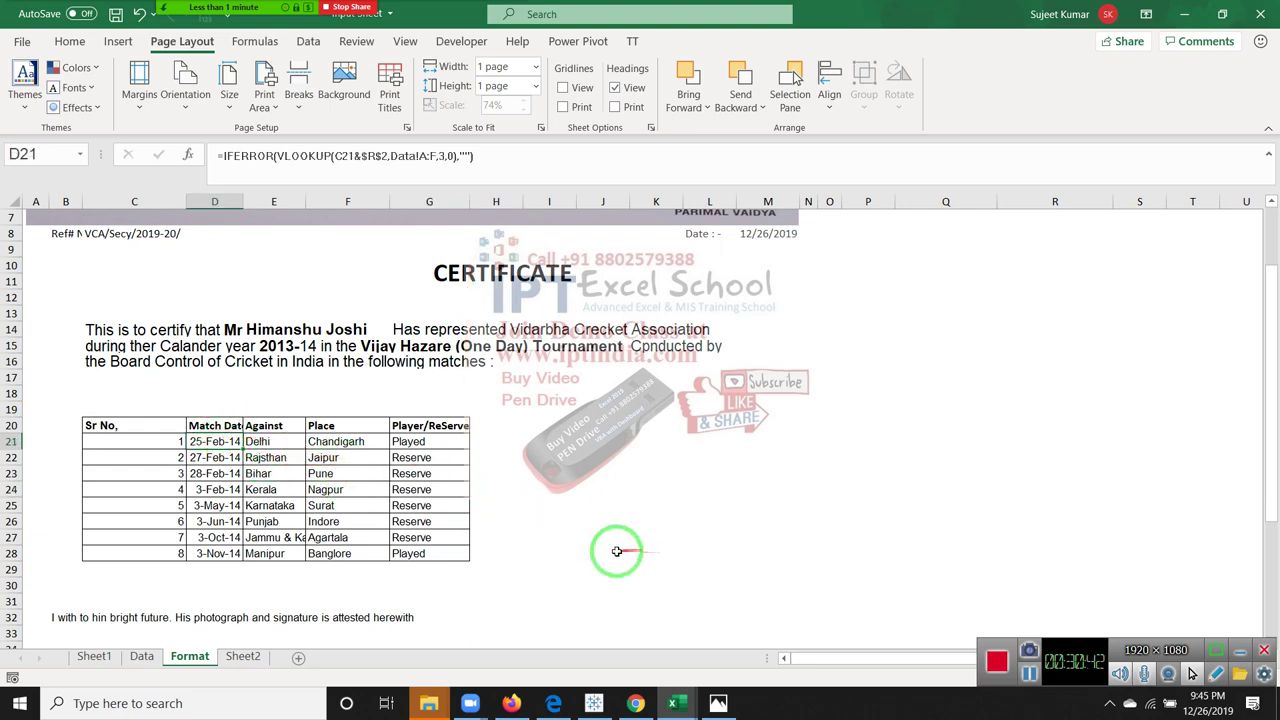
{"action": "scroll", "coordinate": [205, 360], "scroll_direction": "up", "scroll_amount": 2}
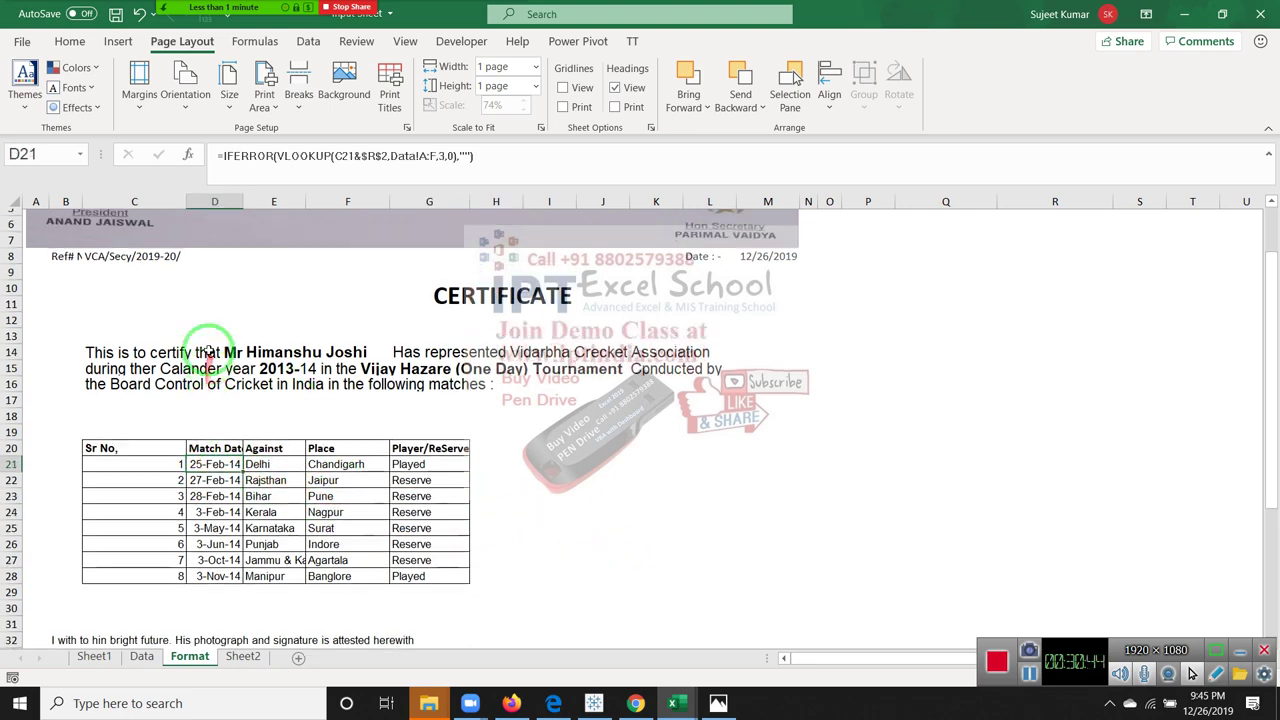
{"action": "scroll", "coordinate": [200, 320], "scroll_direction": "down", "scroll_amount": 1}
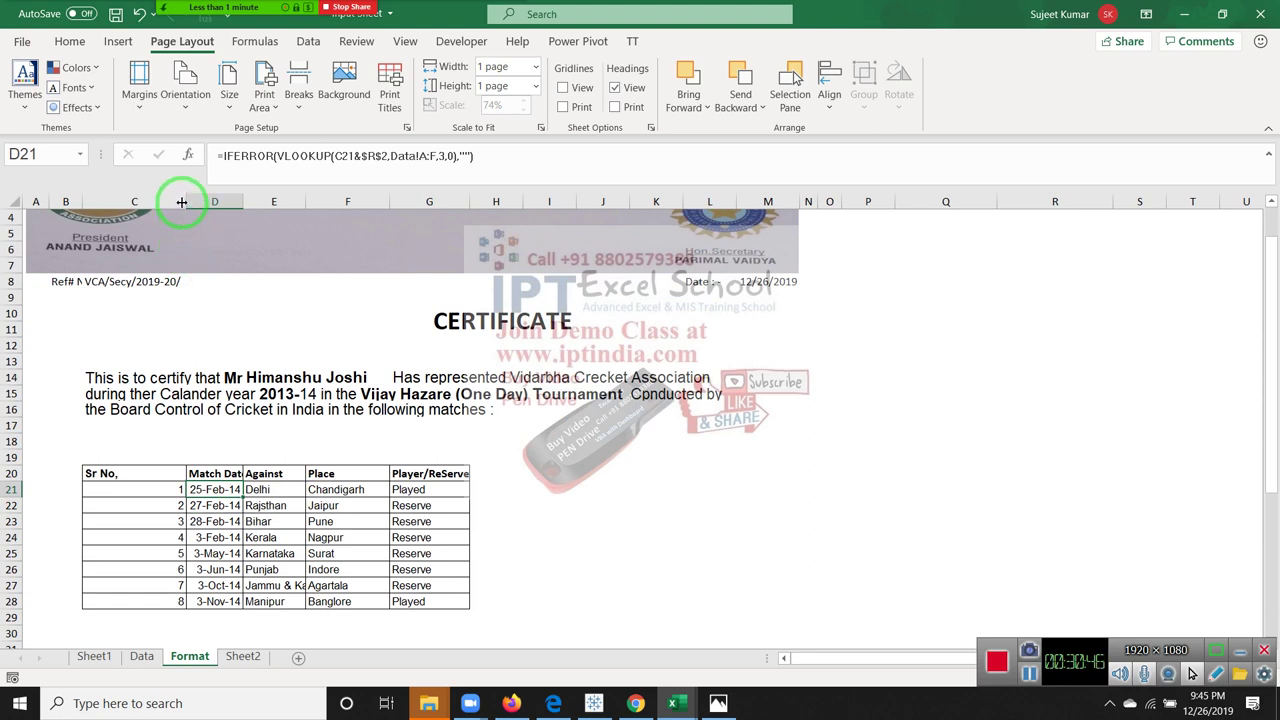
{"action": "left_click_drag", "start_coordinate": [181, 202], "coordinate": [117, 202]}
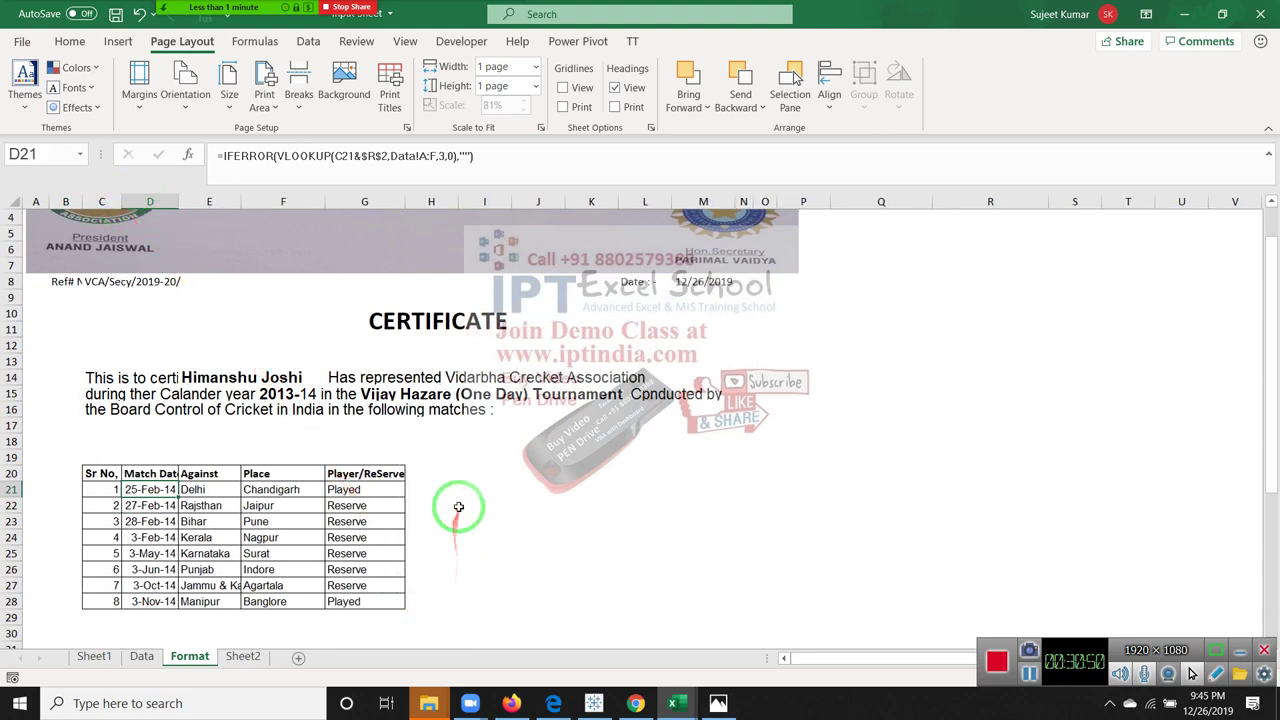
{"action": "left_click", "coordinate": [150, 477]}
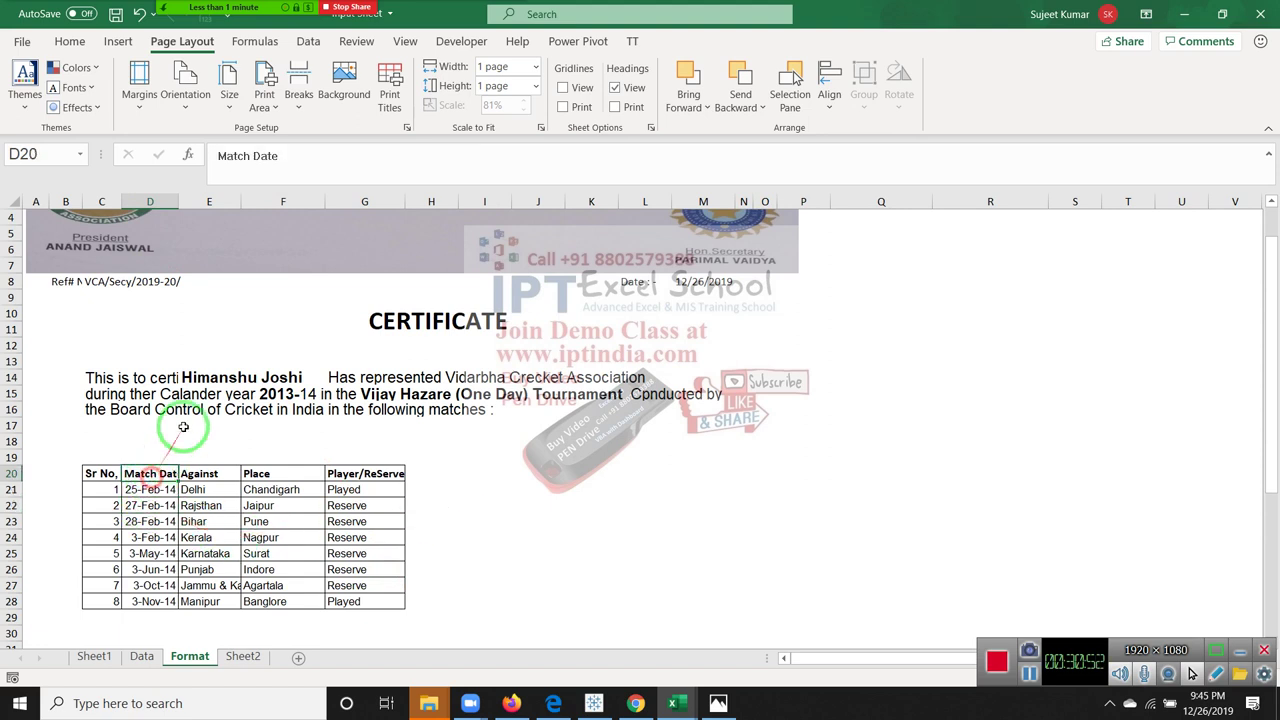
{"action": "left_click_drag", "start_coordinate": [180, 197], "coordinate": [254, 203]}
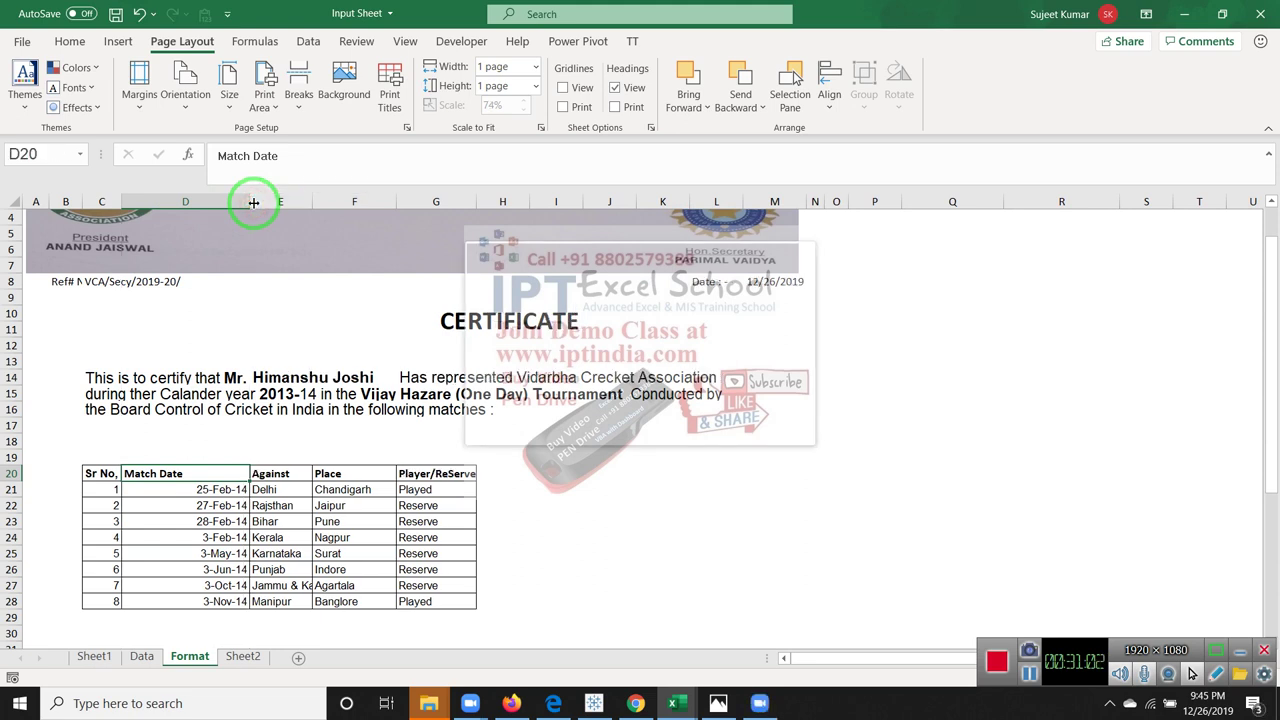
{"action": "left_click", "coordinate": [672, 522]}
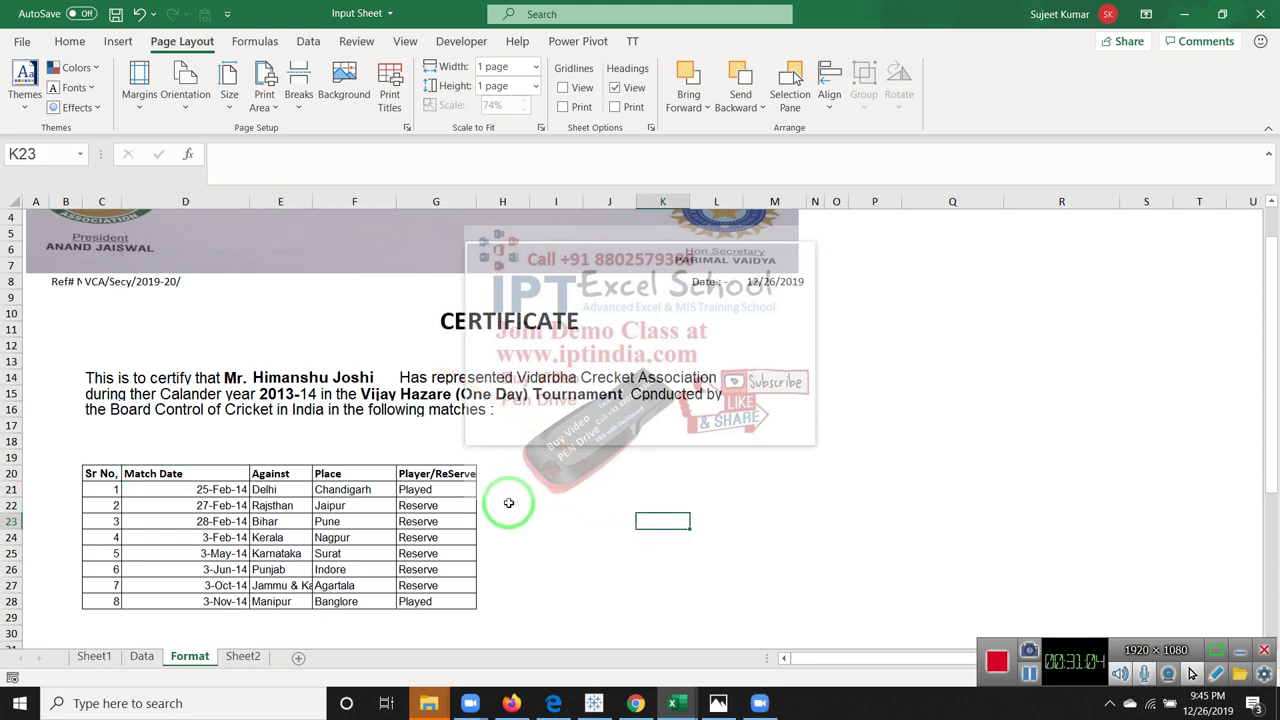